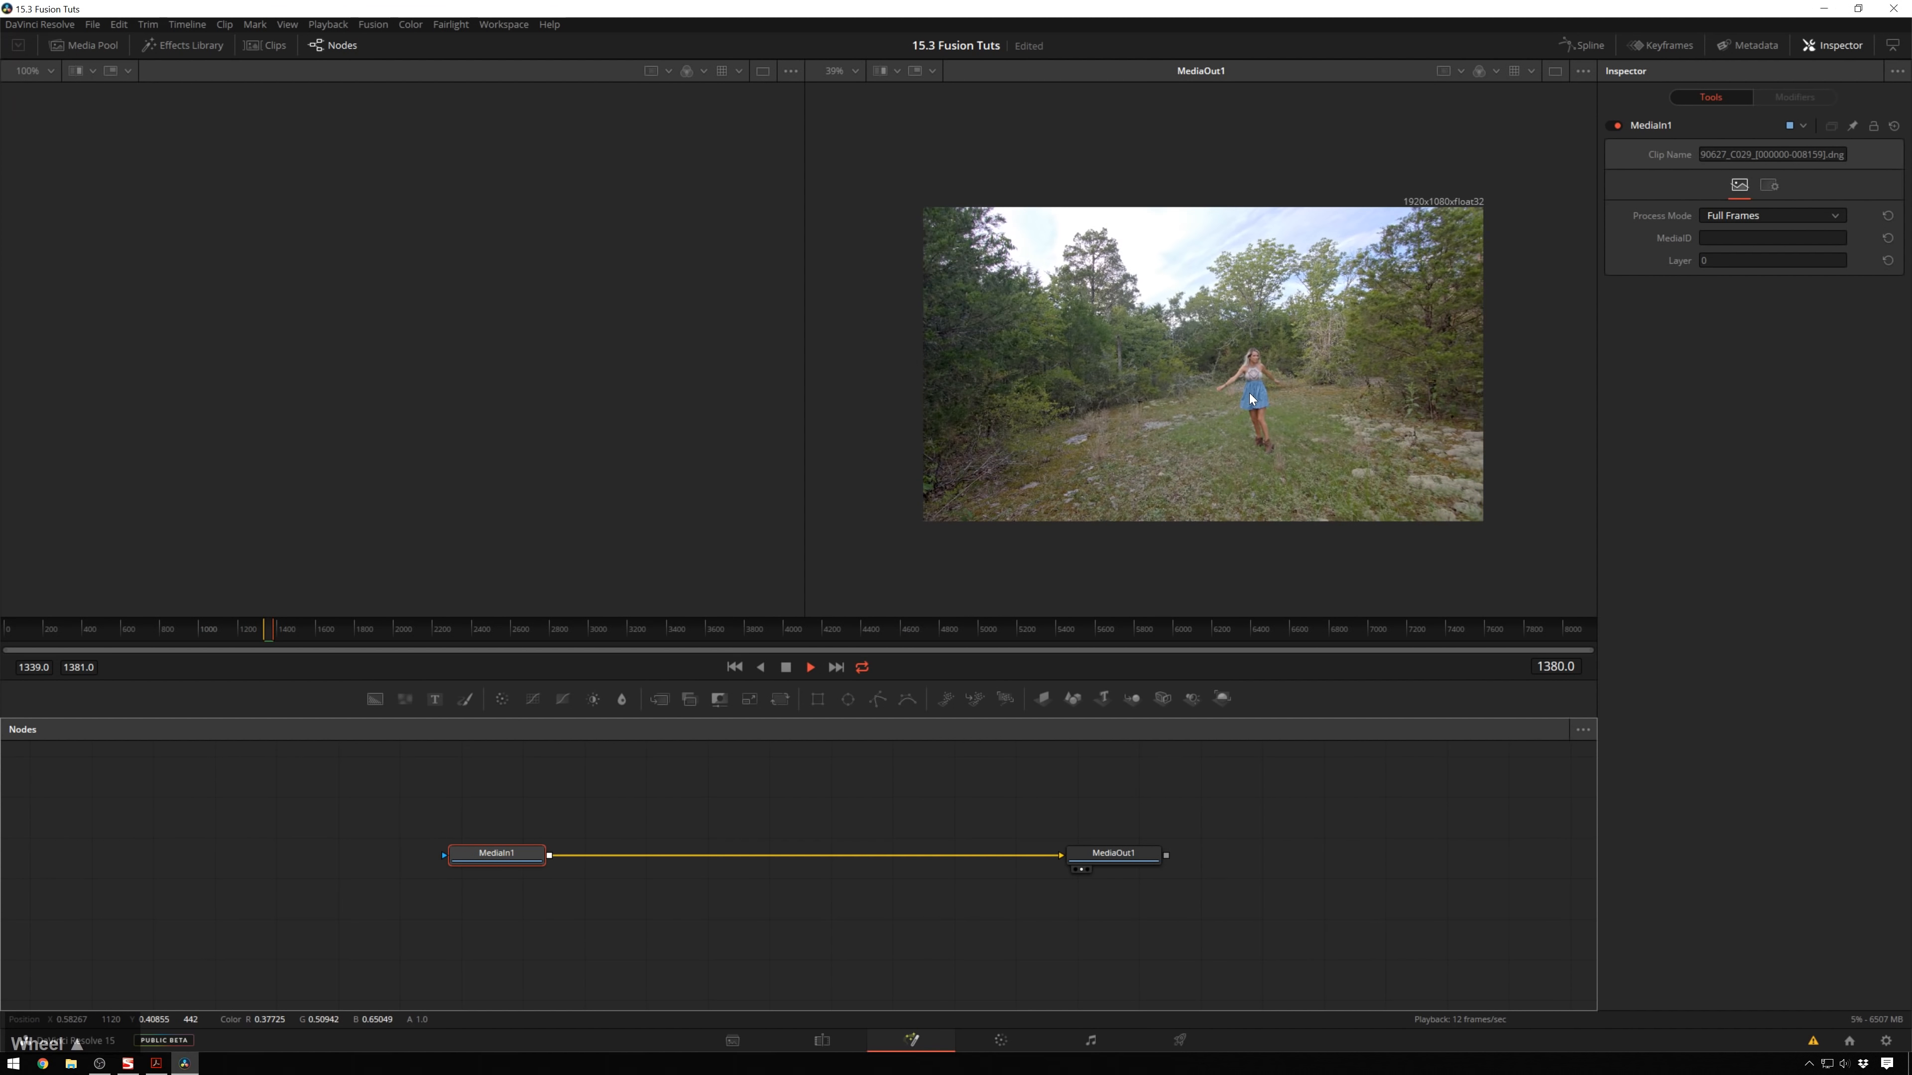
Stop playback, add a Camera Tracker node and insert it on the connection between MediaIn1 and MediaOut1.
{"action": "scroll", "coordinate": [1266, 364], "scroll_direction": "up", "scroll_amount": 2}
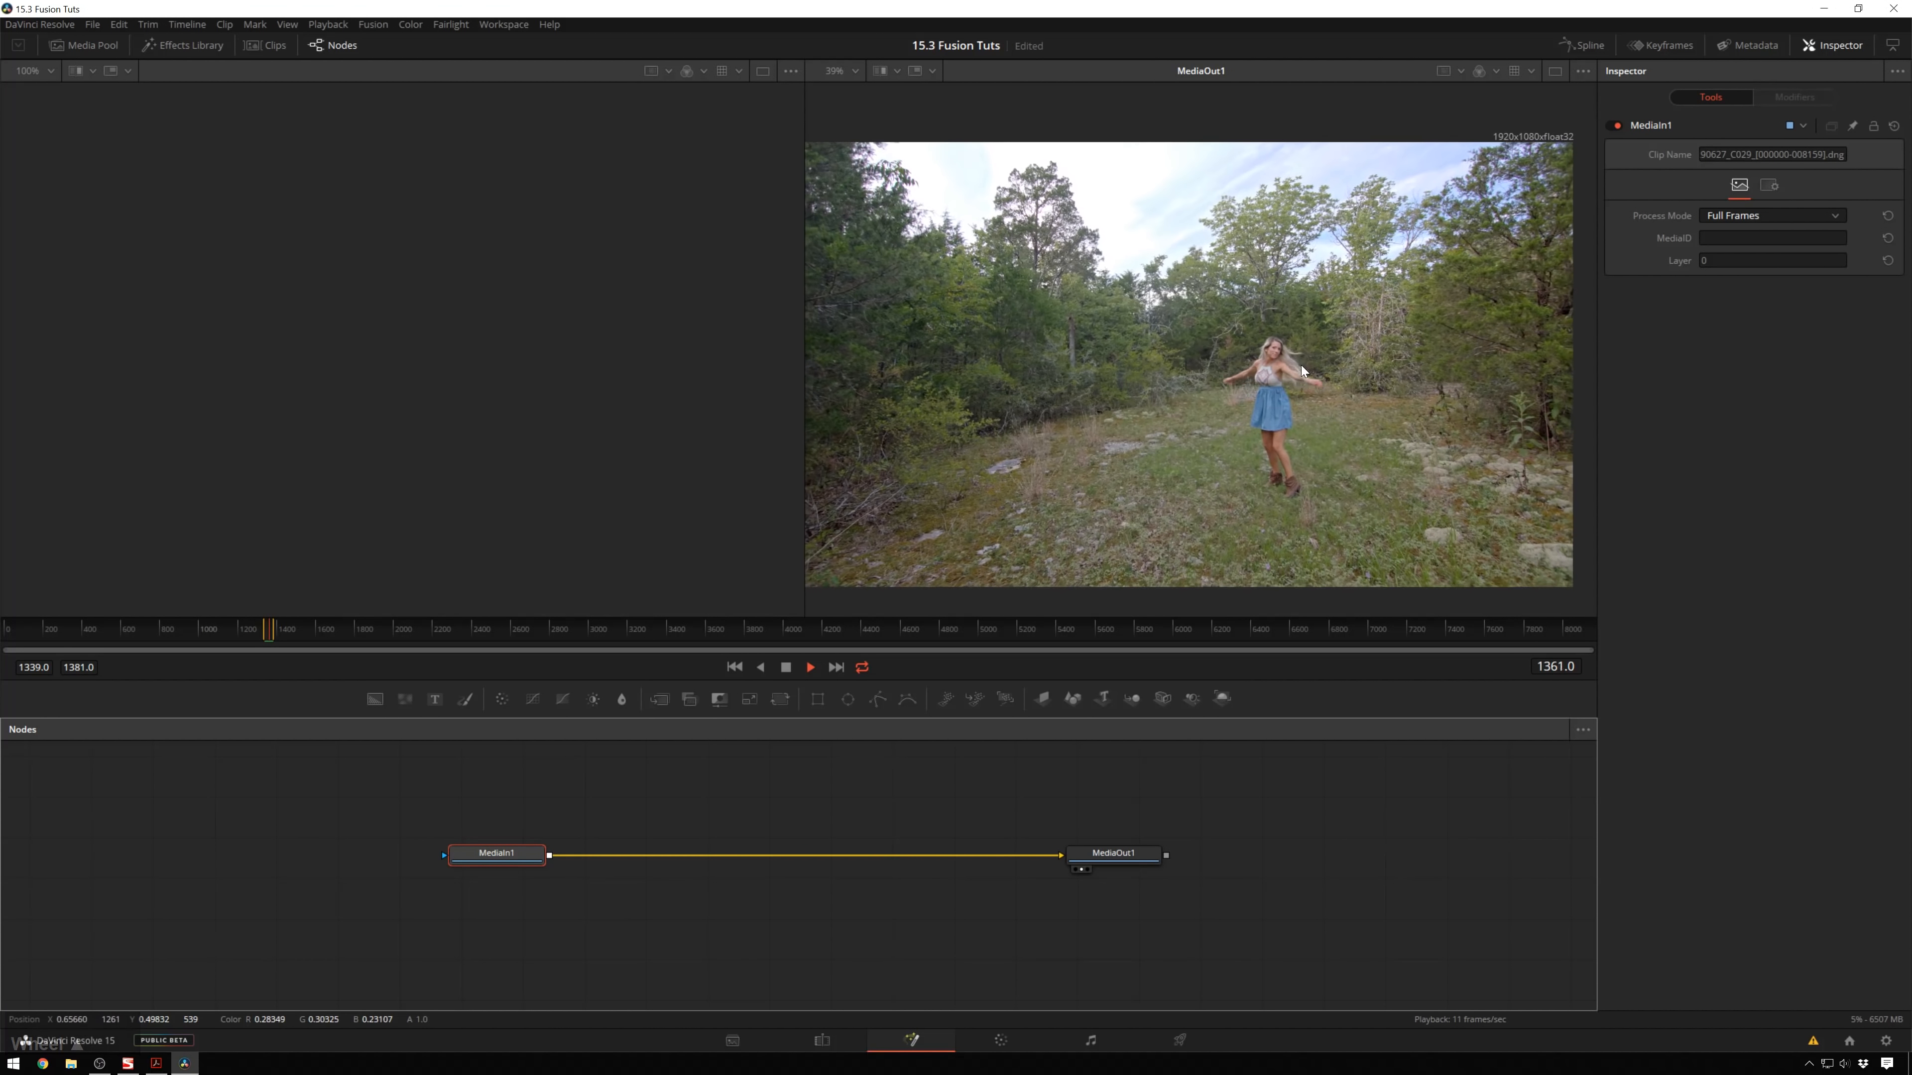
{"action": "key", "text": "space"}
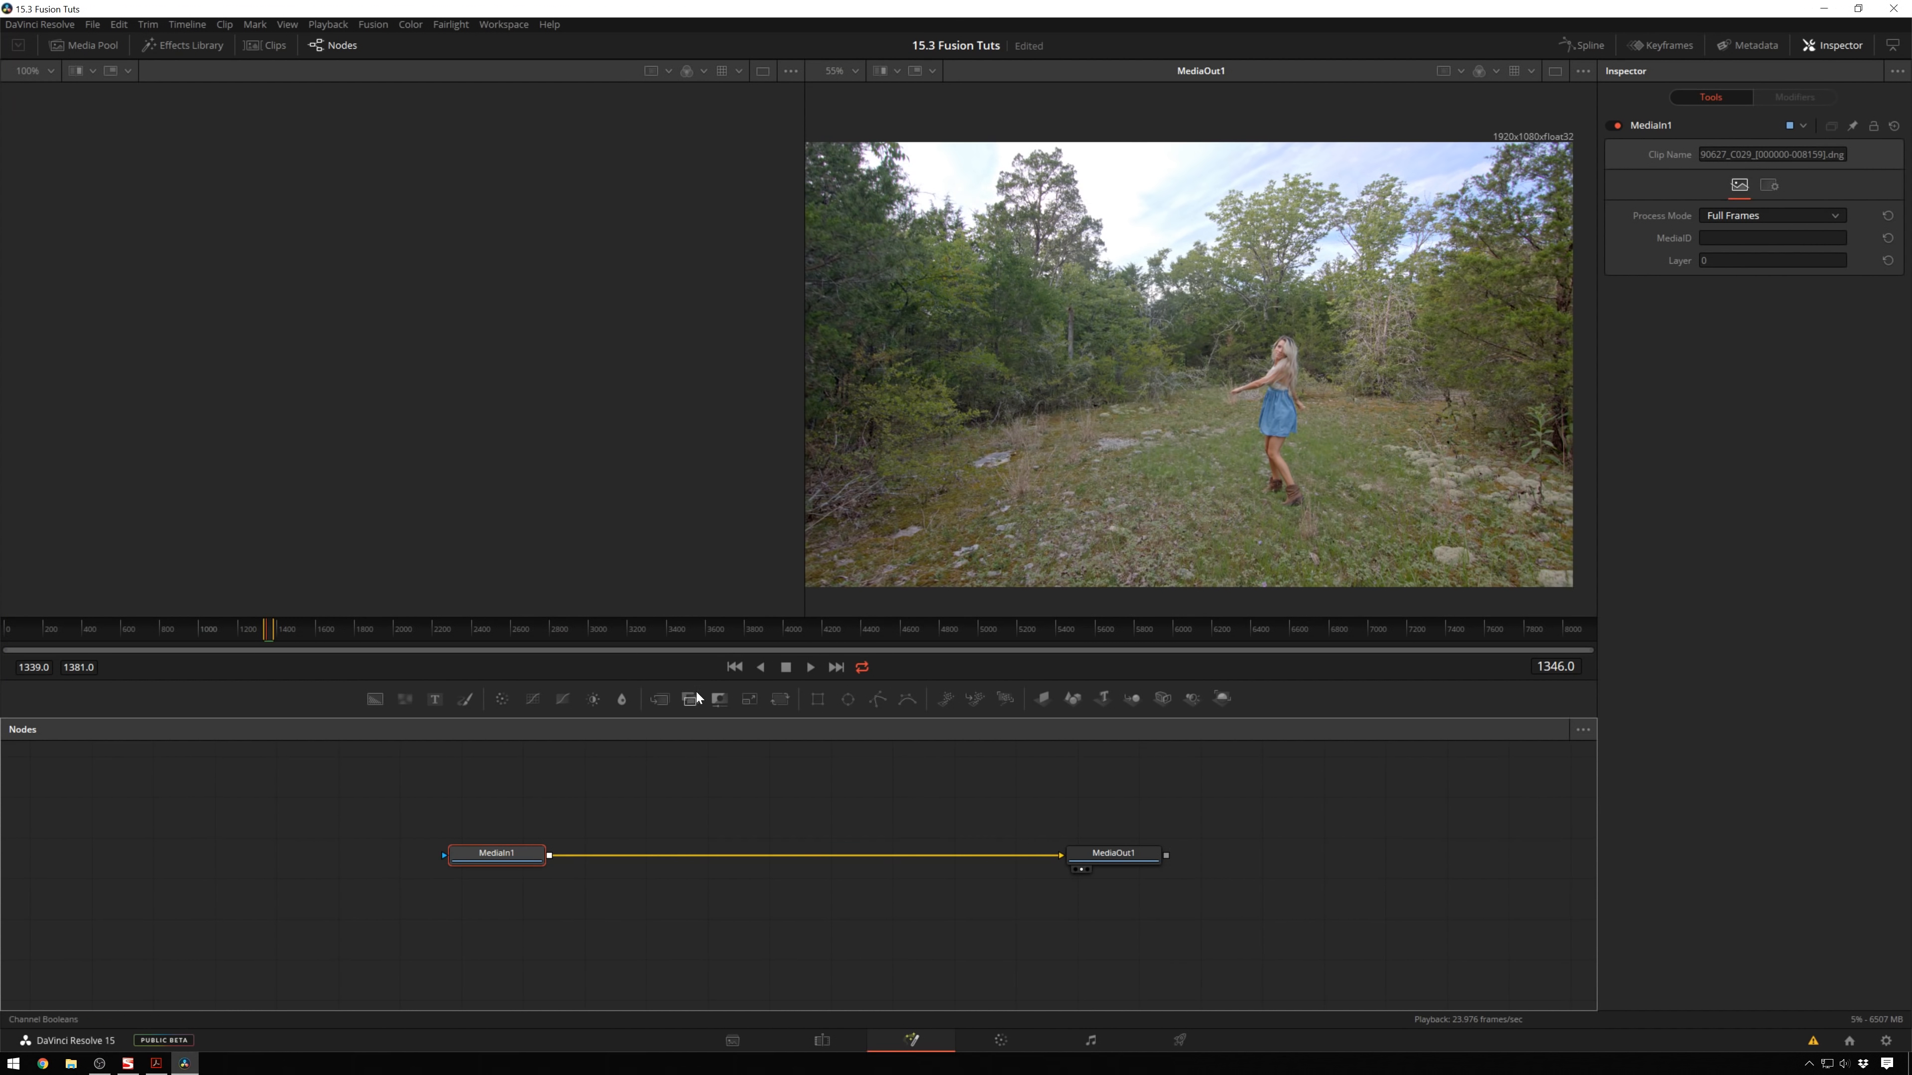
{"action": "left_click", "coordinate": [816, 801]}
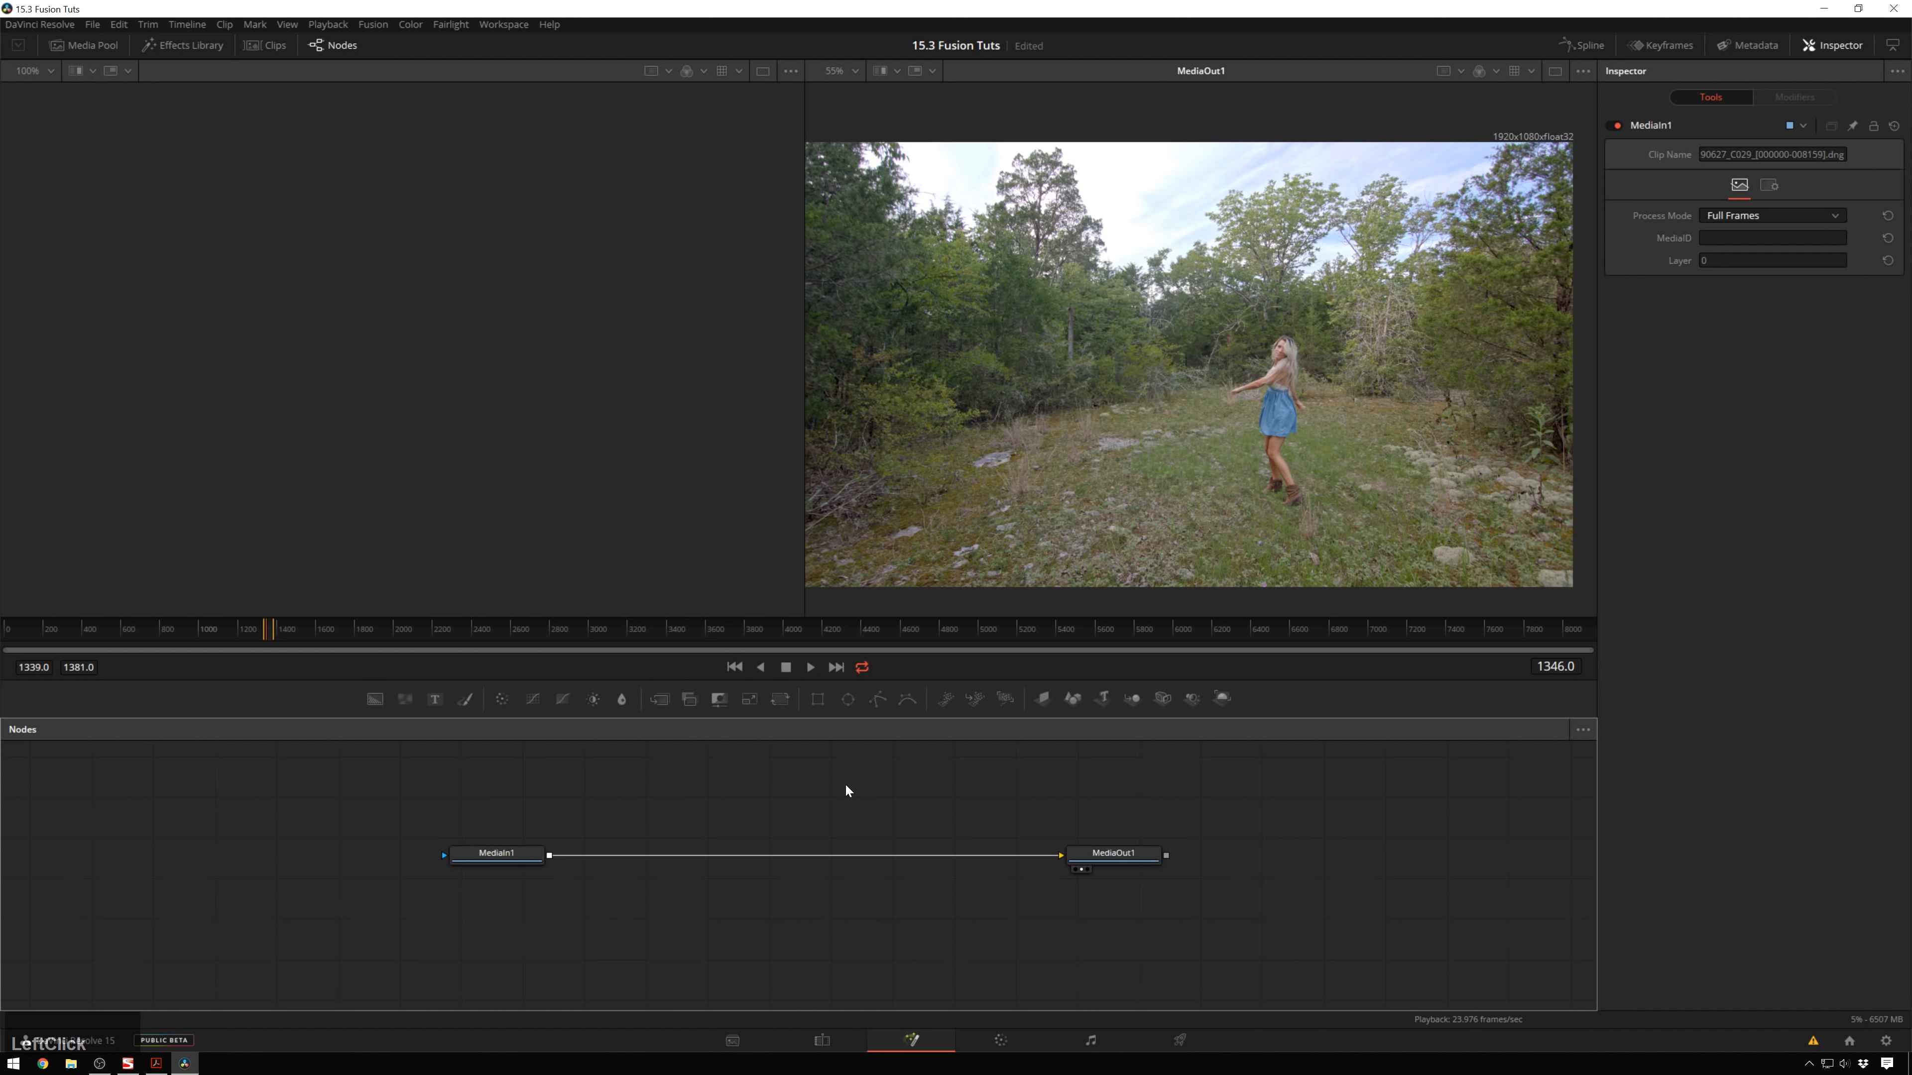
{"action": "key", "text": "shift+space"}
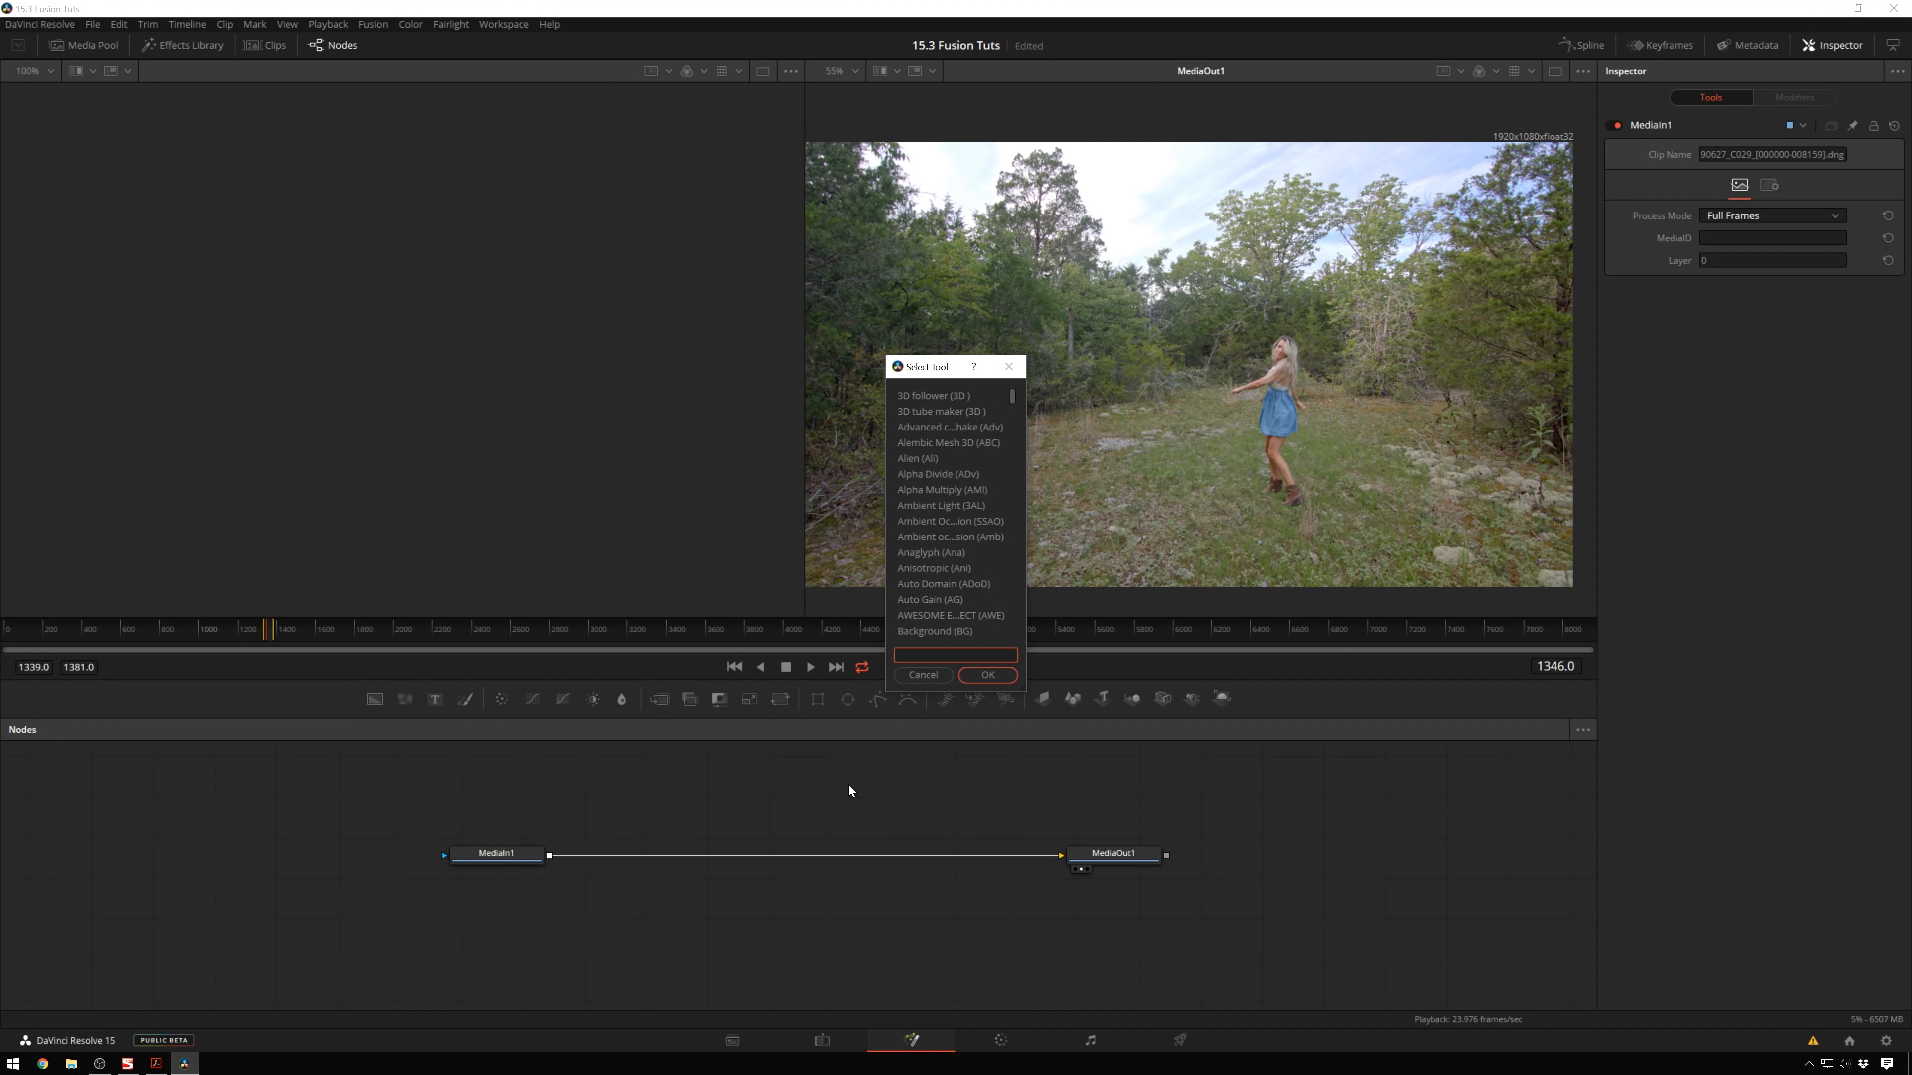
{"action": "type", "text": "cam"}
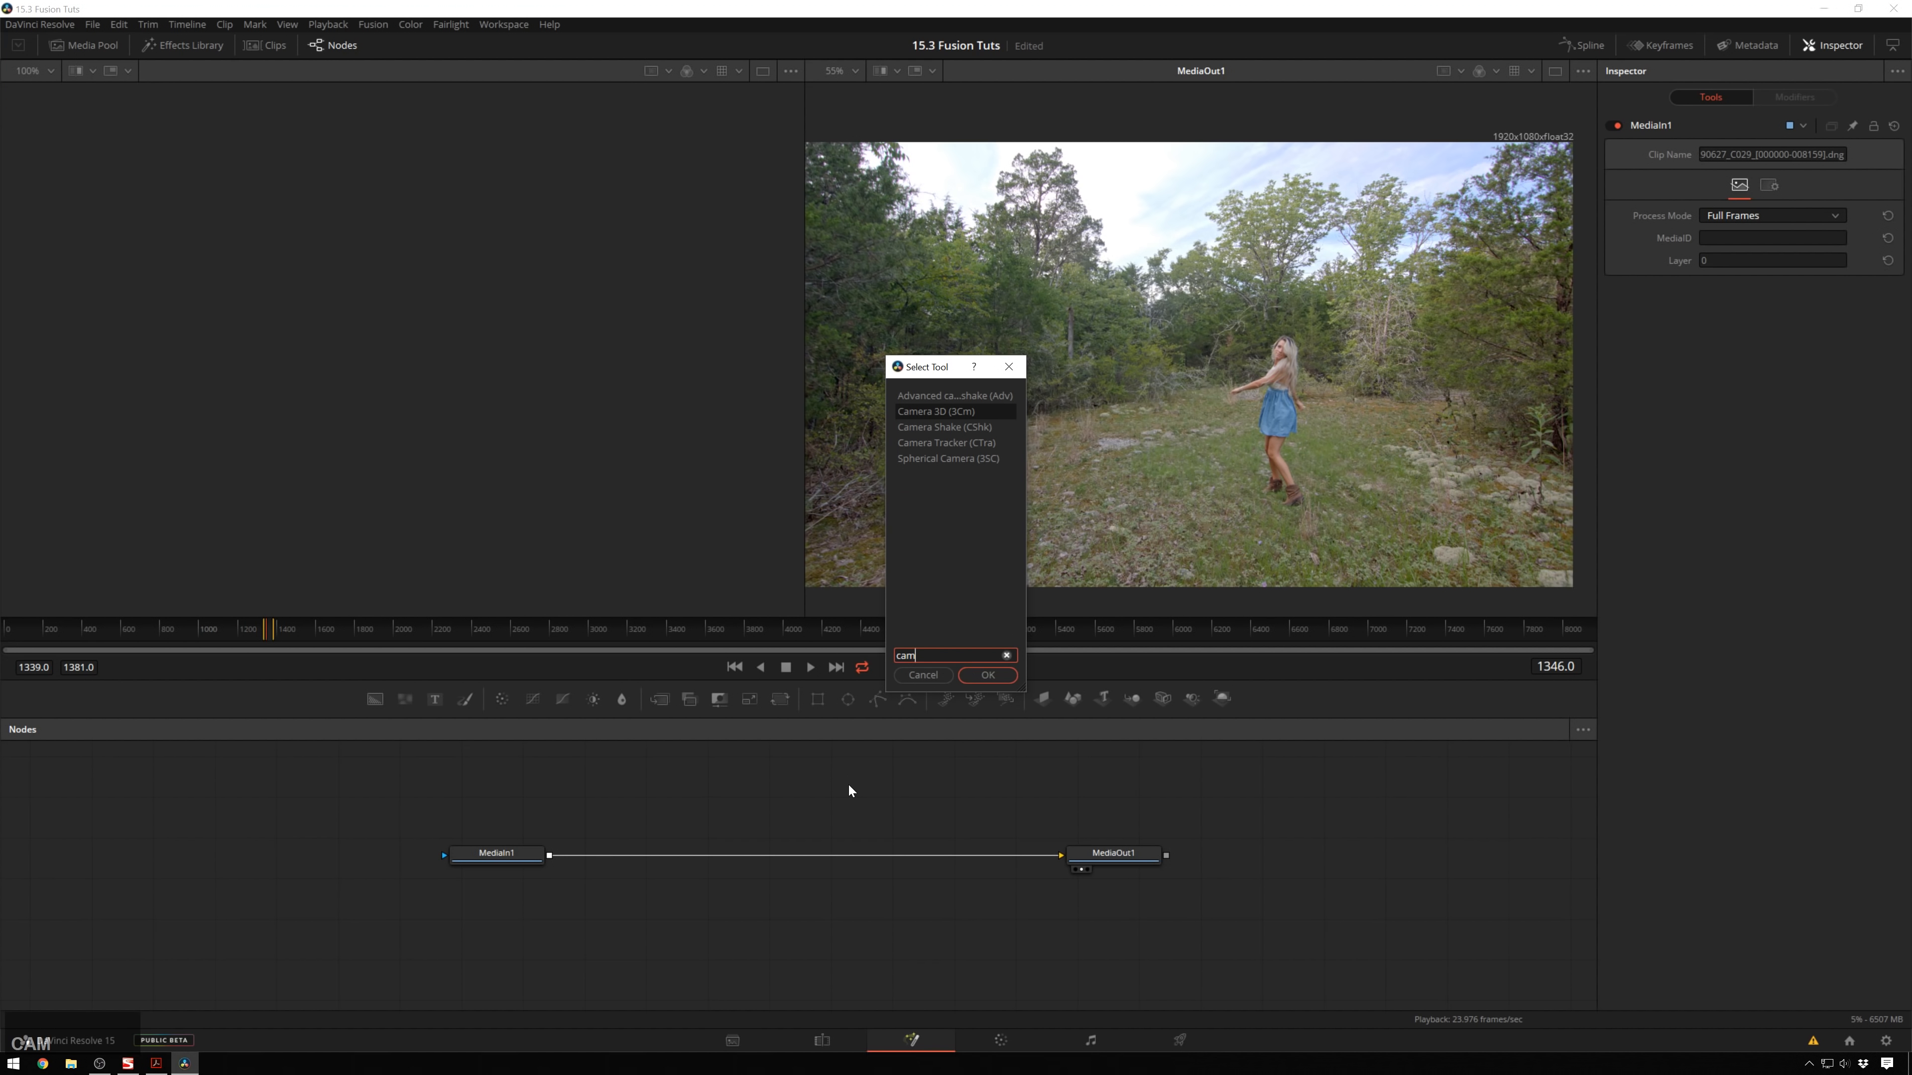
{"action": "key", "text": "Down"}
{"action": "key", "text": "Down"}
{"action": "key", "text": "Return"}
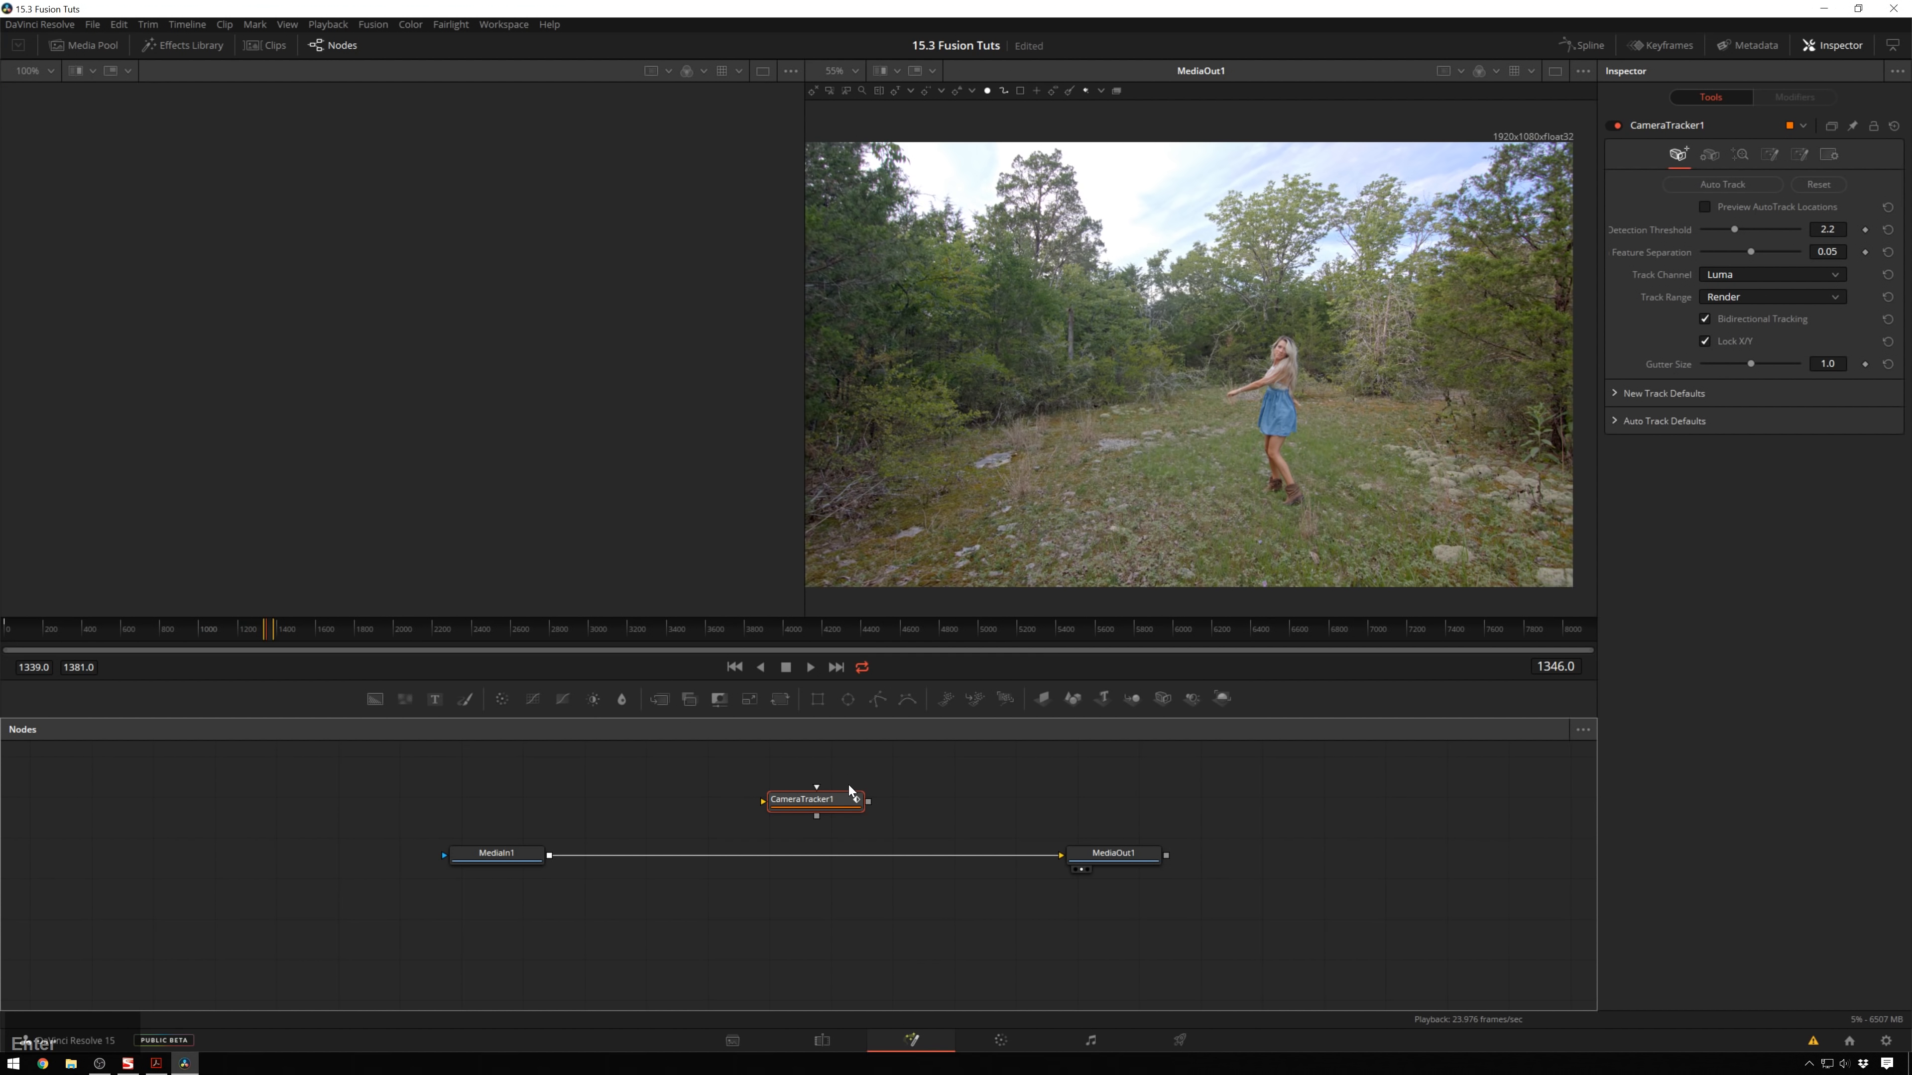
{"action": "left_click_drag", "start_coordinate": [818, 809], "coordinate": [819, 861]}
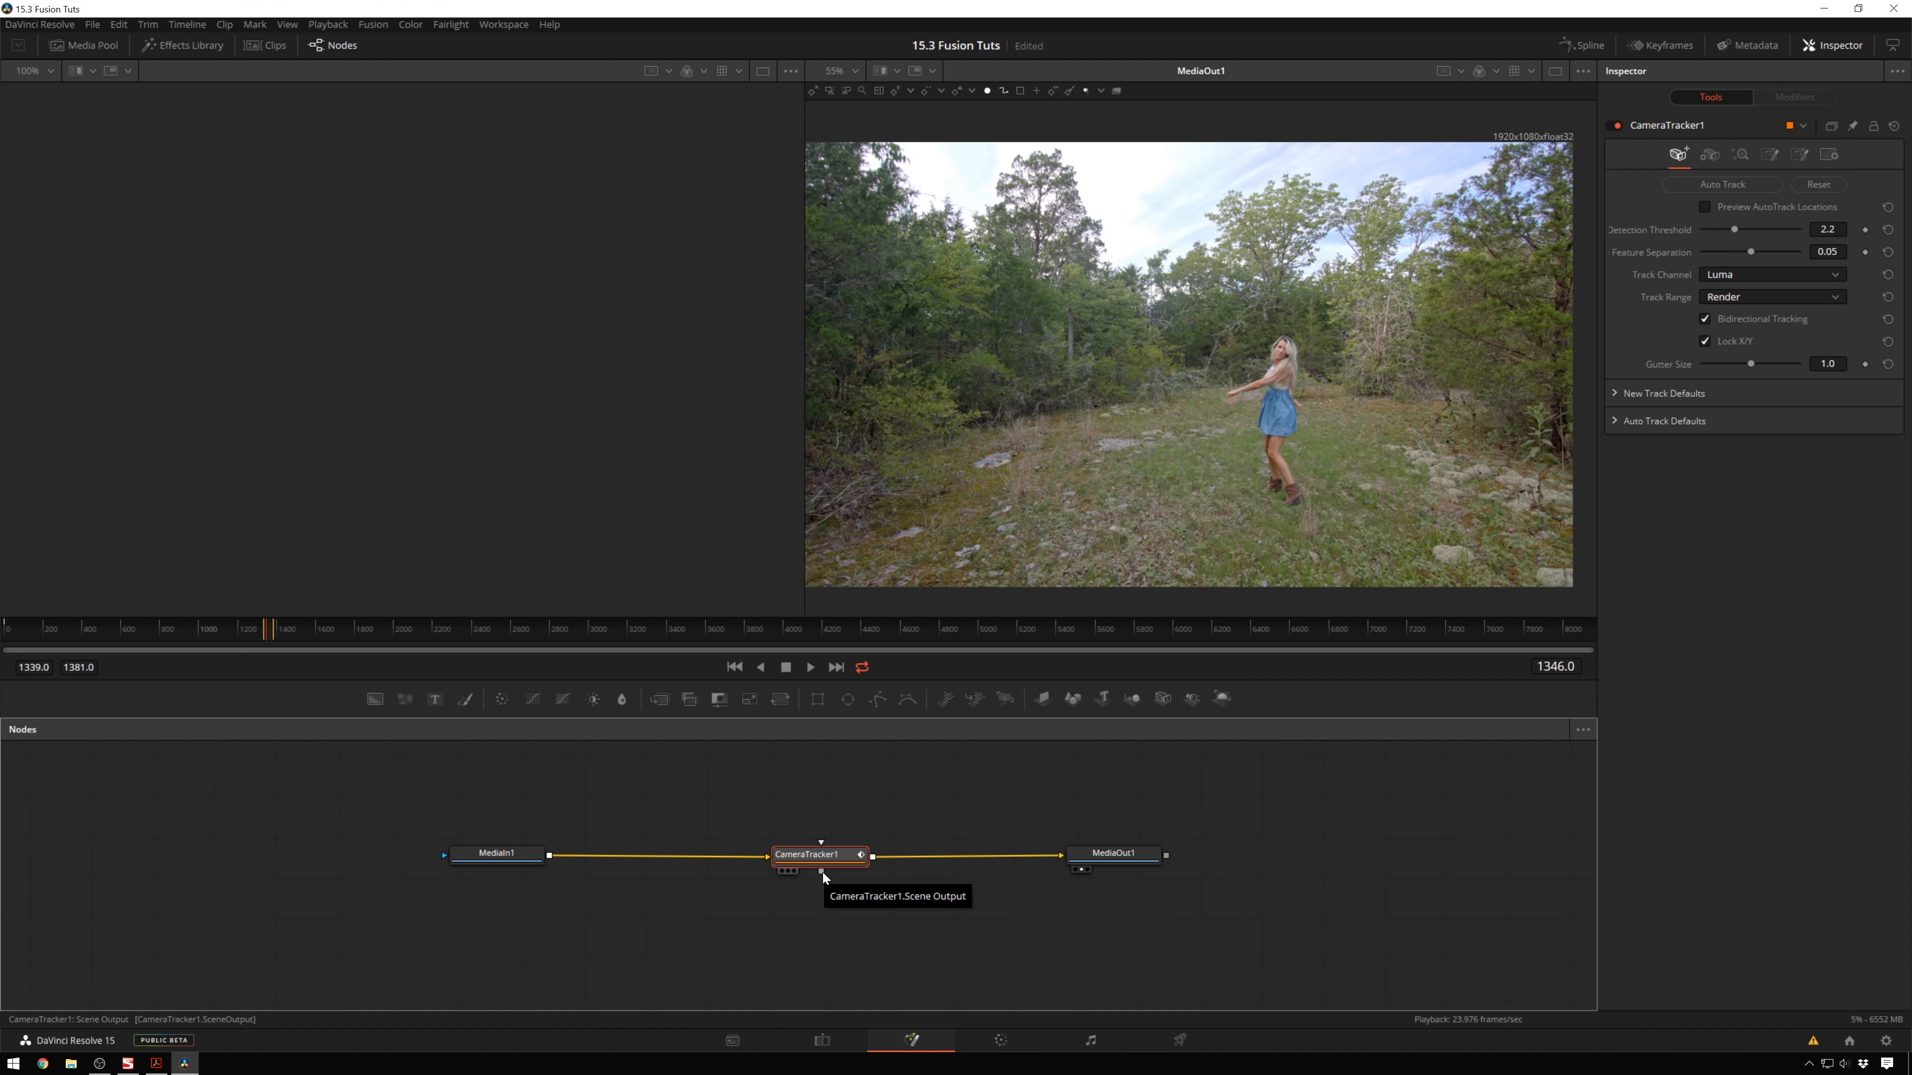
Add a Merge 3D node below the camera tracker and feed it from the tracker's Scene Output.
{"action": "left_click", "coordinate": [875, 917]}
{"action": "key", "text": "shift+space"}
{"action": "type", "text": "cam"}
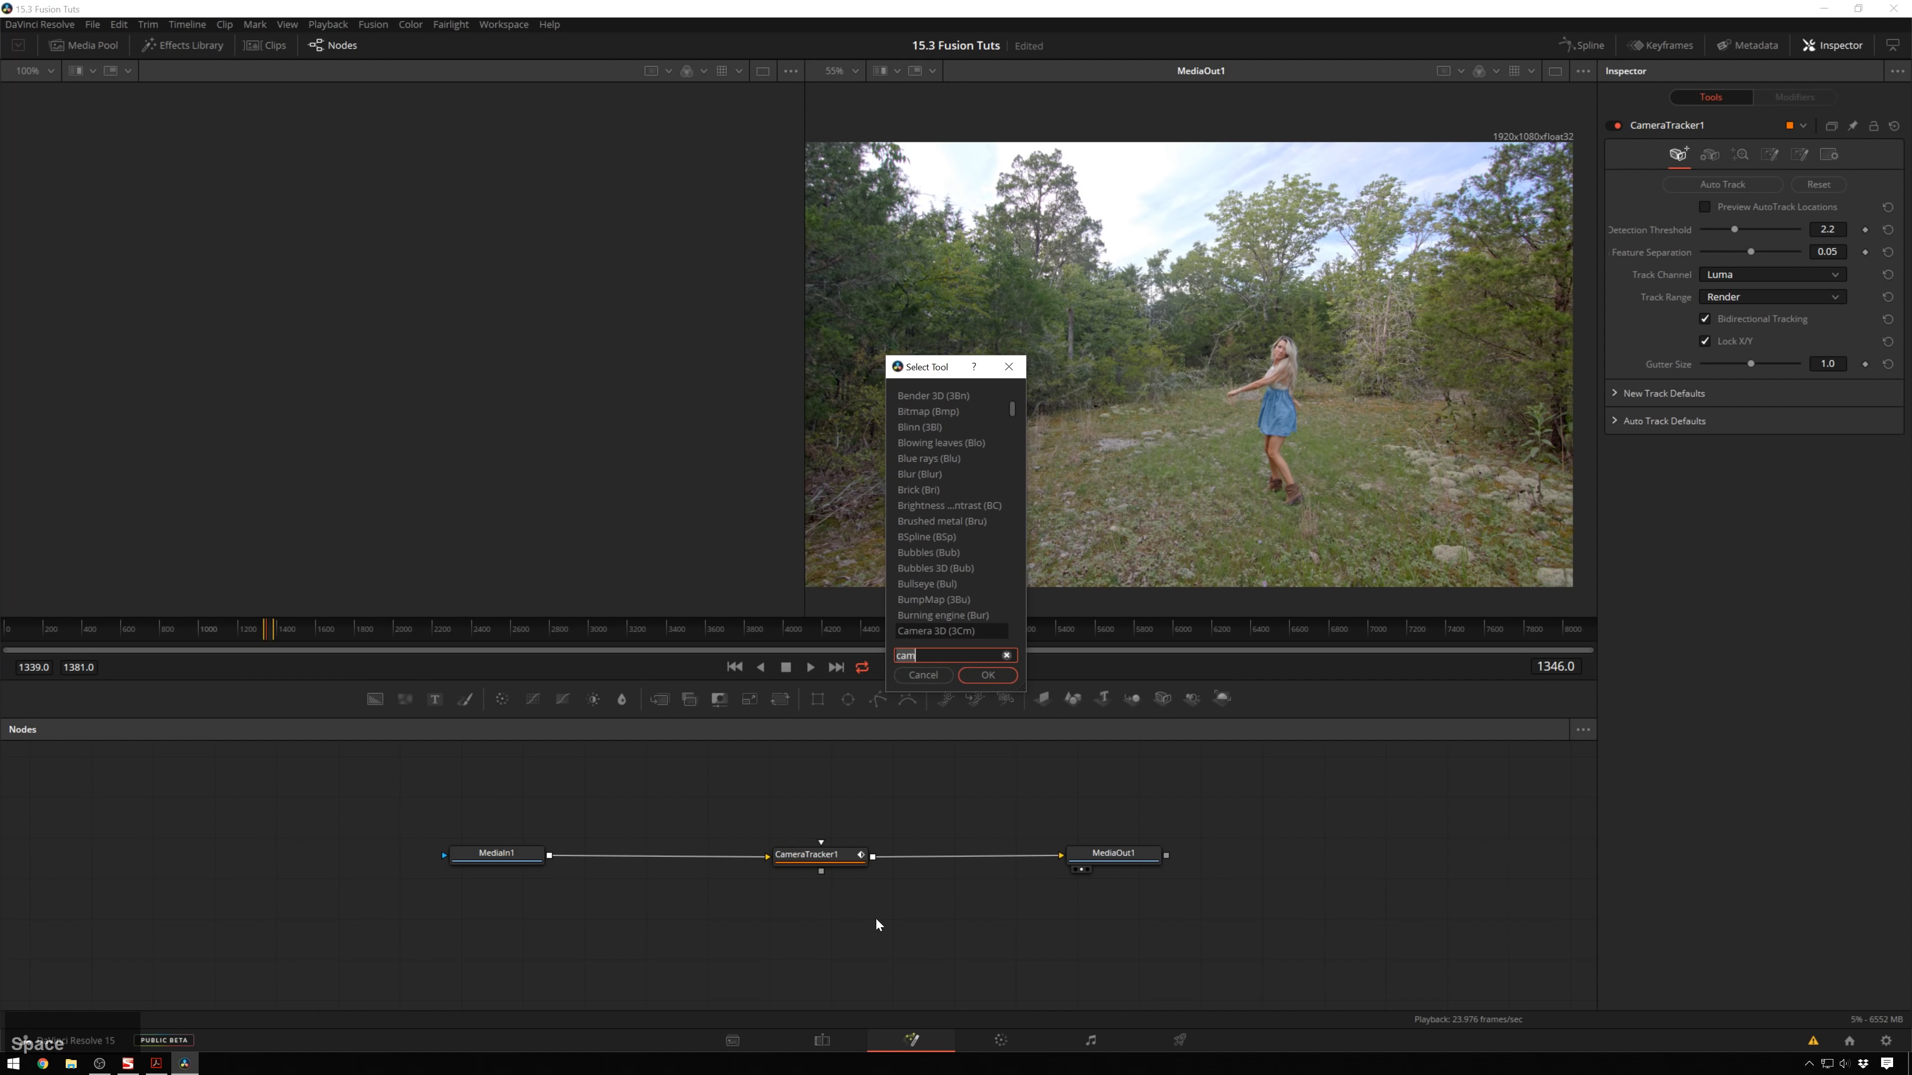
{"action": "type", "text": "mer"}
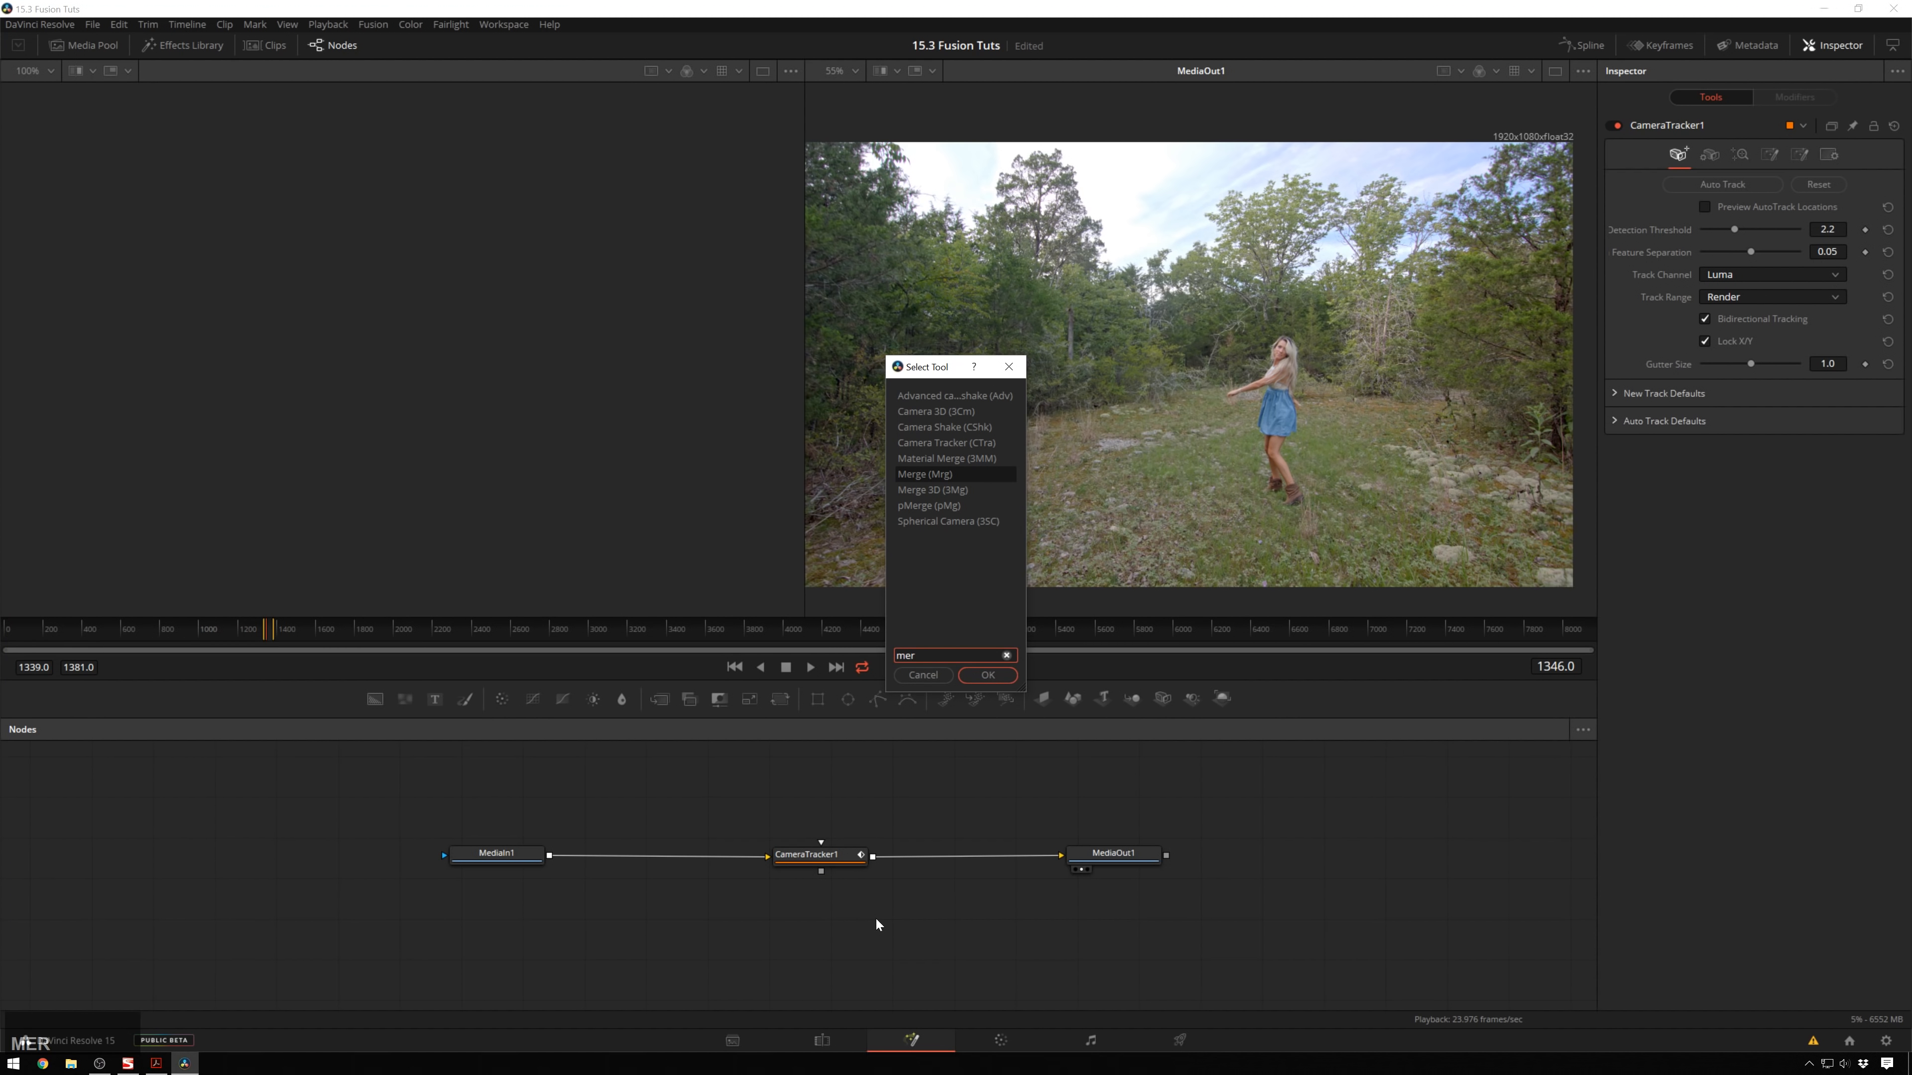
{"action": "key", "text": "Down"}
{"action": "key", "text": "Return"}
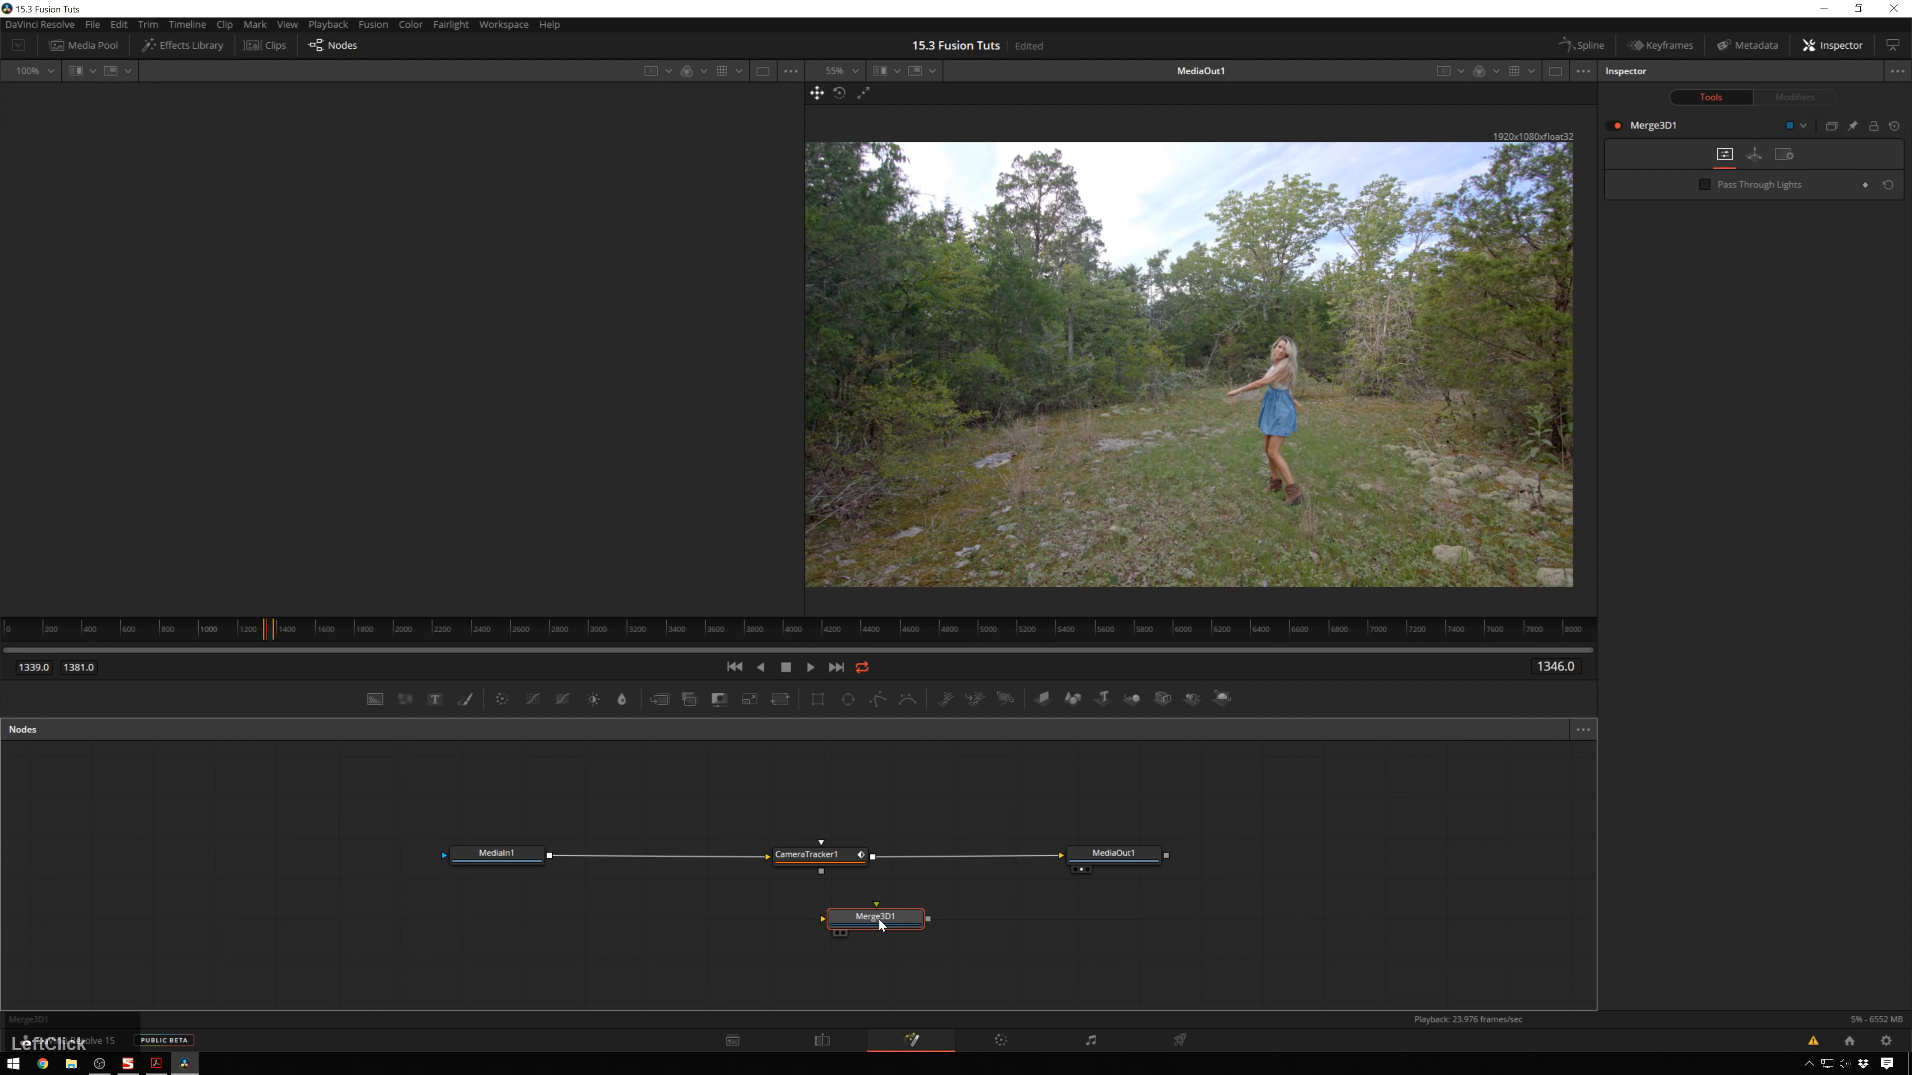
{"action": "left_click", "coordinate": [821, 872]}
{"action": "left_click_drag", "start_coordinate": [820, 873], "coordinate": [882, 924]}
Show the Merge3D1 scene in the empty viewer, framed on the camera and image plane, and briefly play the clip.
{"action": "key", "text": "1"}
{"action": "scroll", "coordinate": [449, 348], "scroll_direction": "up", "scroll_amount": 3}
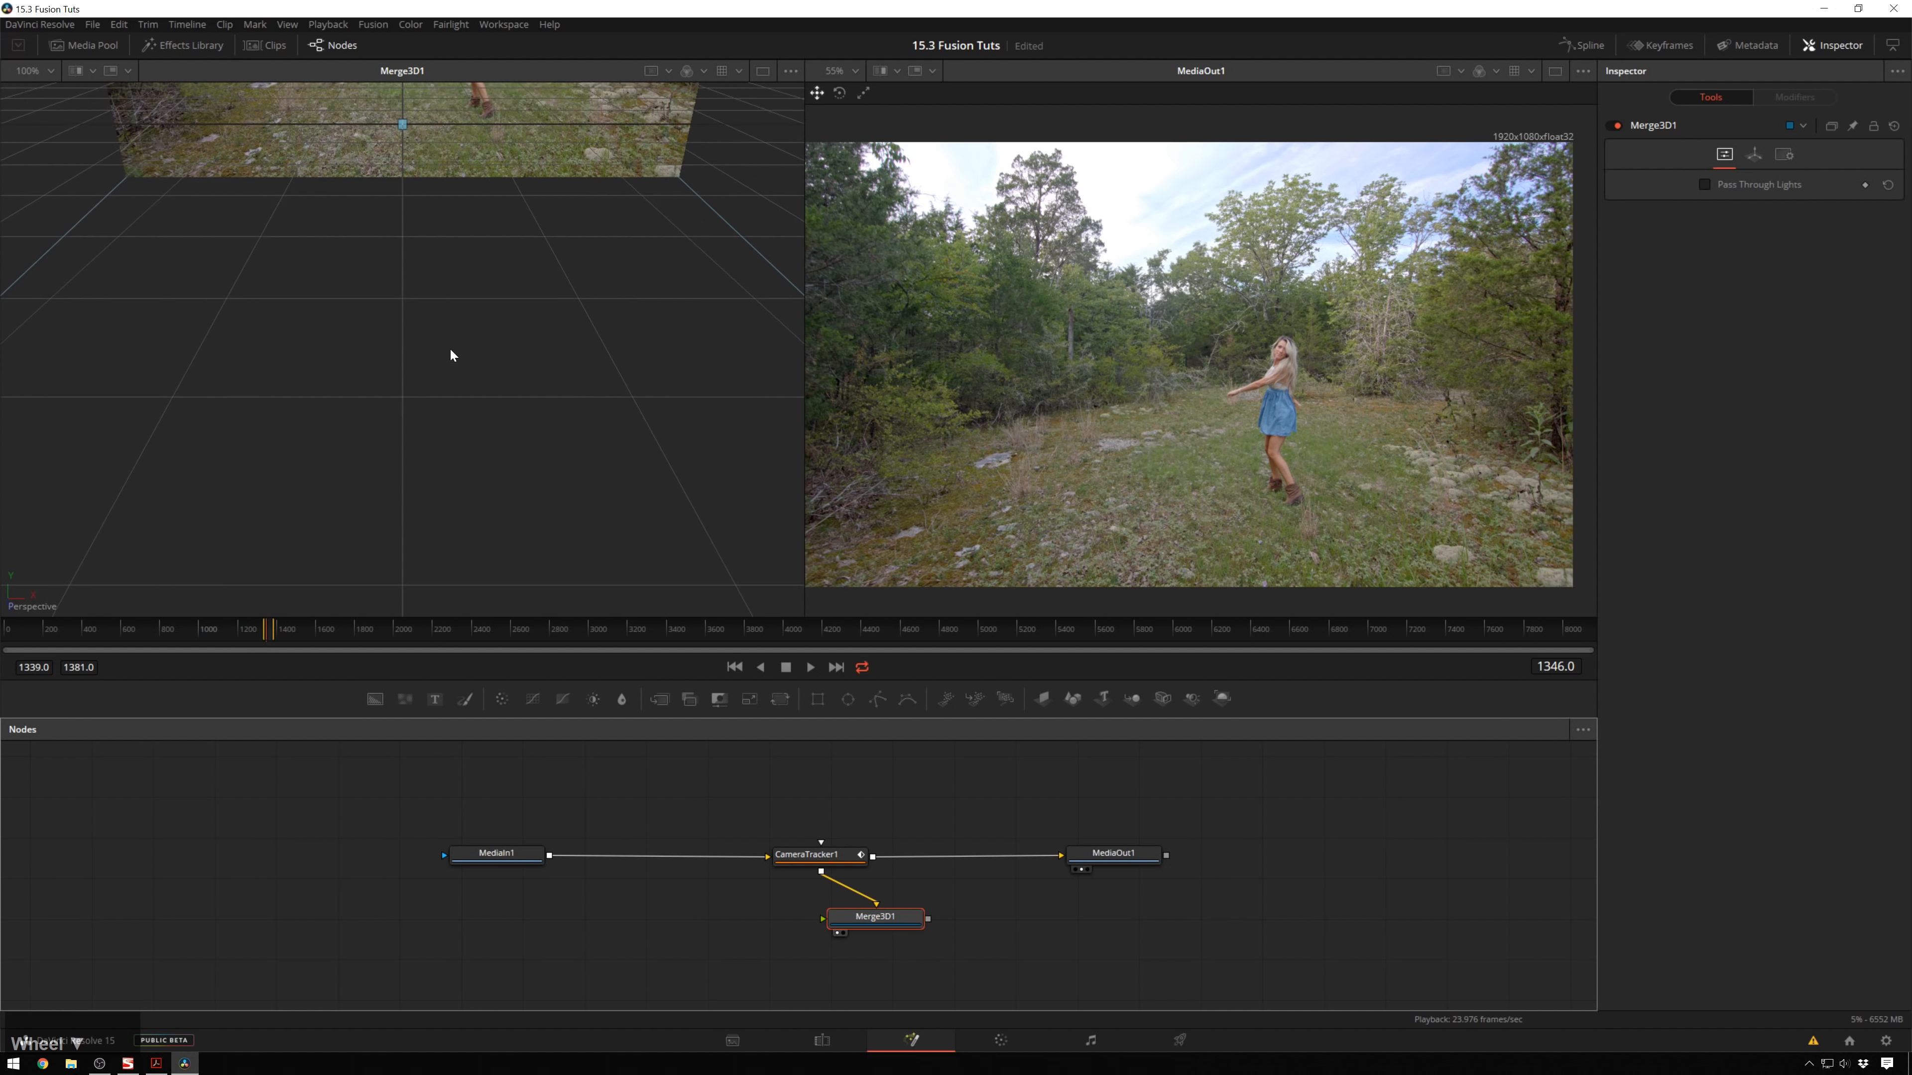
{"action": "left_click_drag", "start_coordinate": [547, 407], "coordinate": [447, 387]}
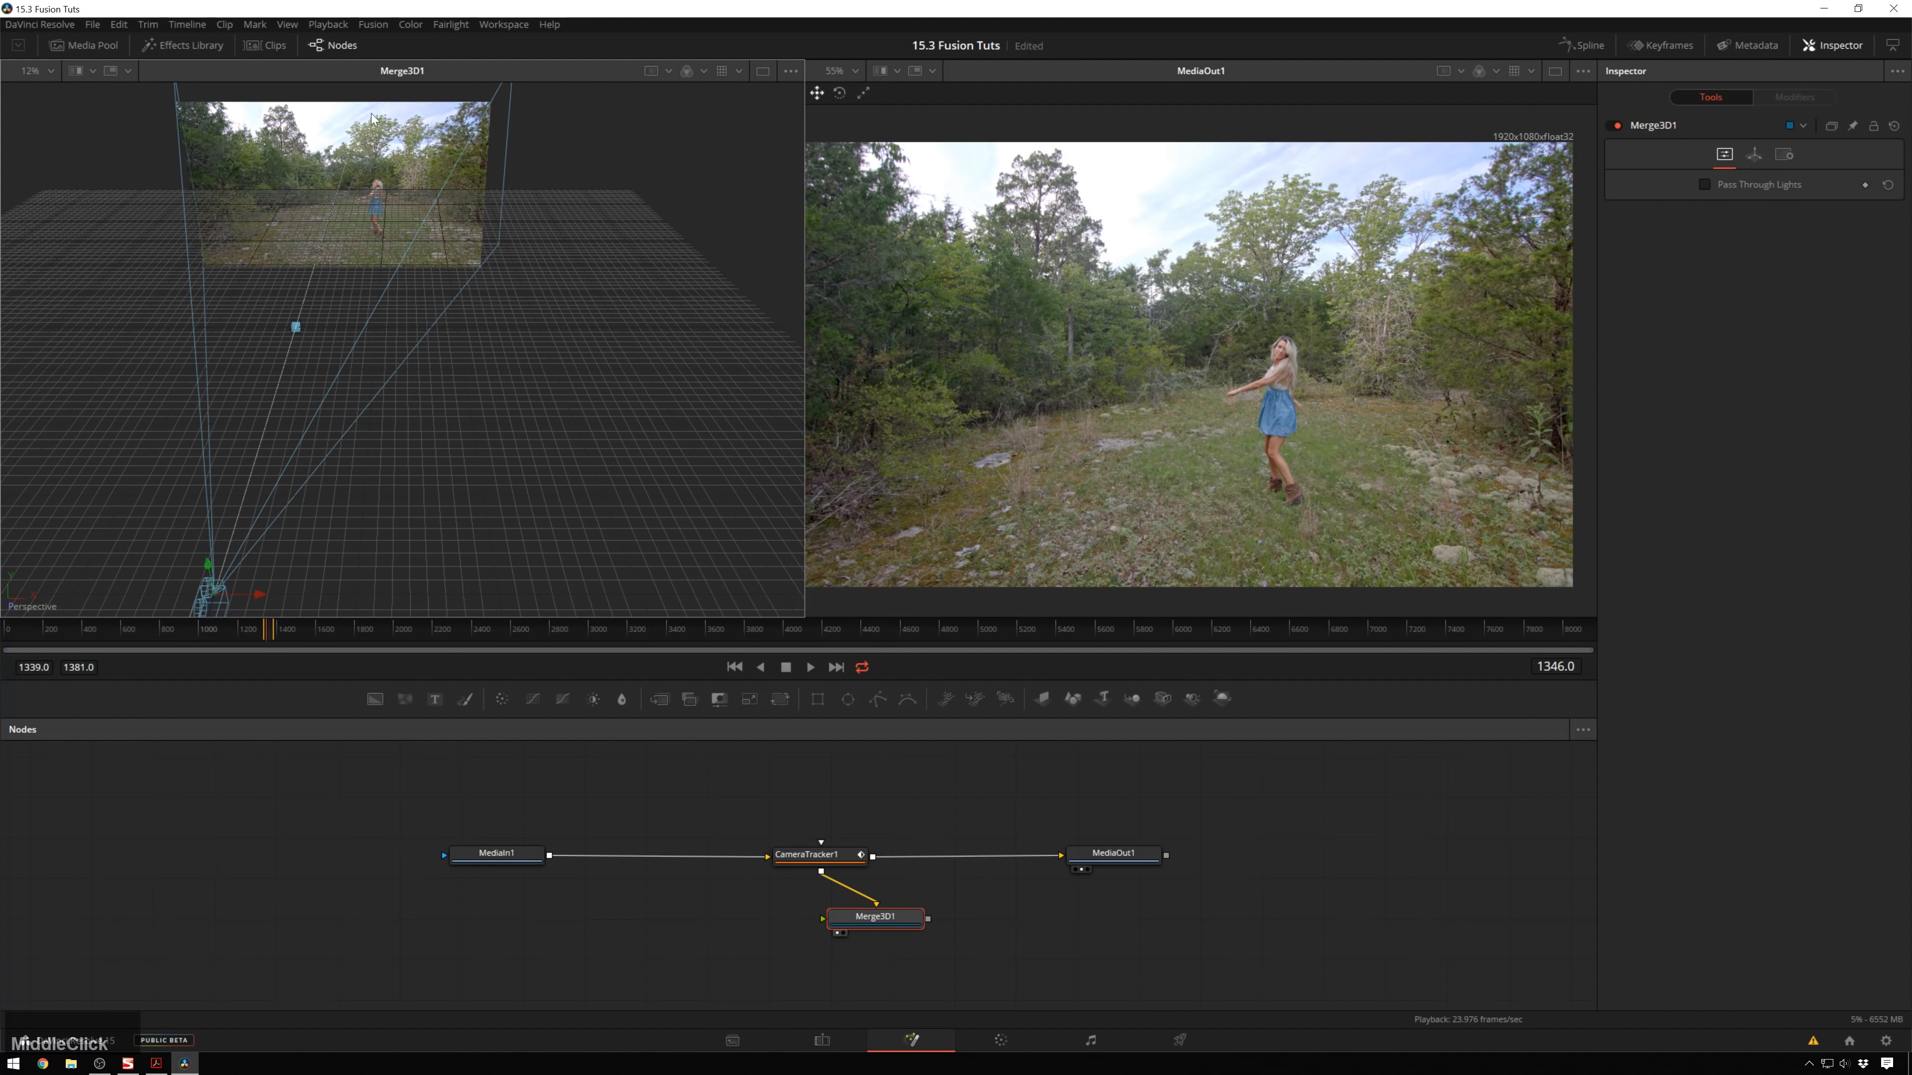
{"action": "key", "text": "space"}
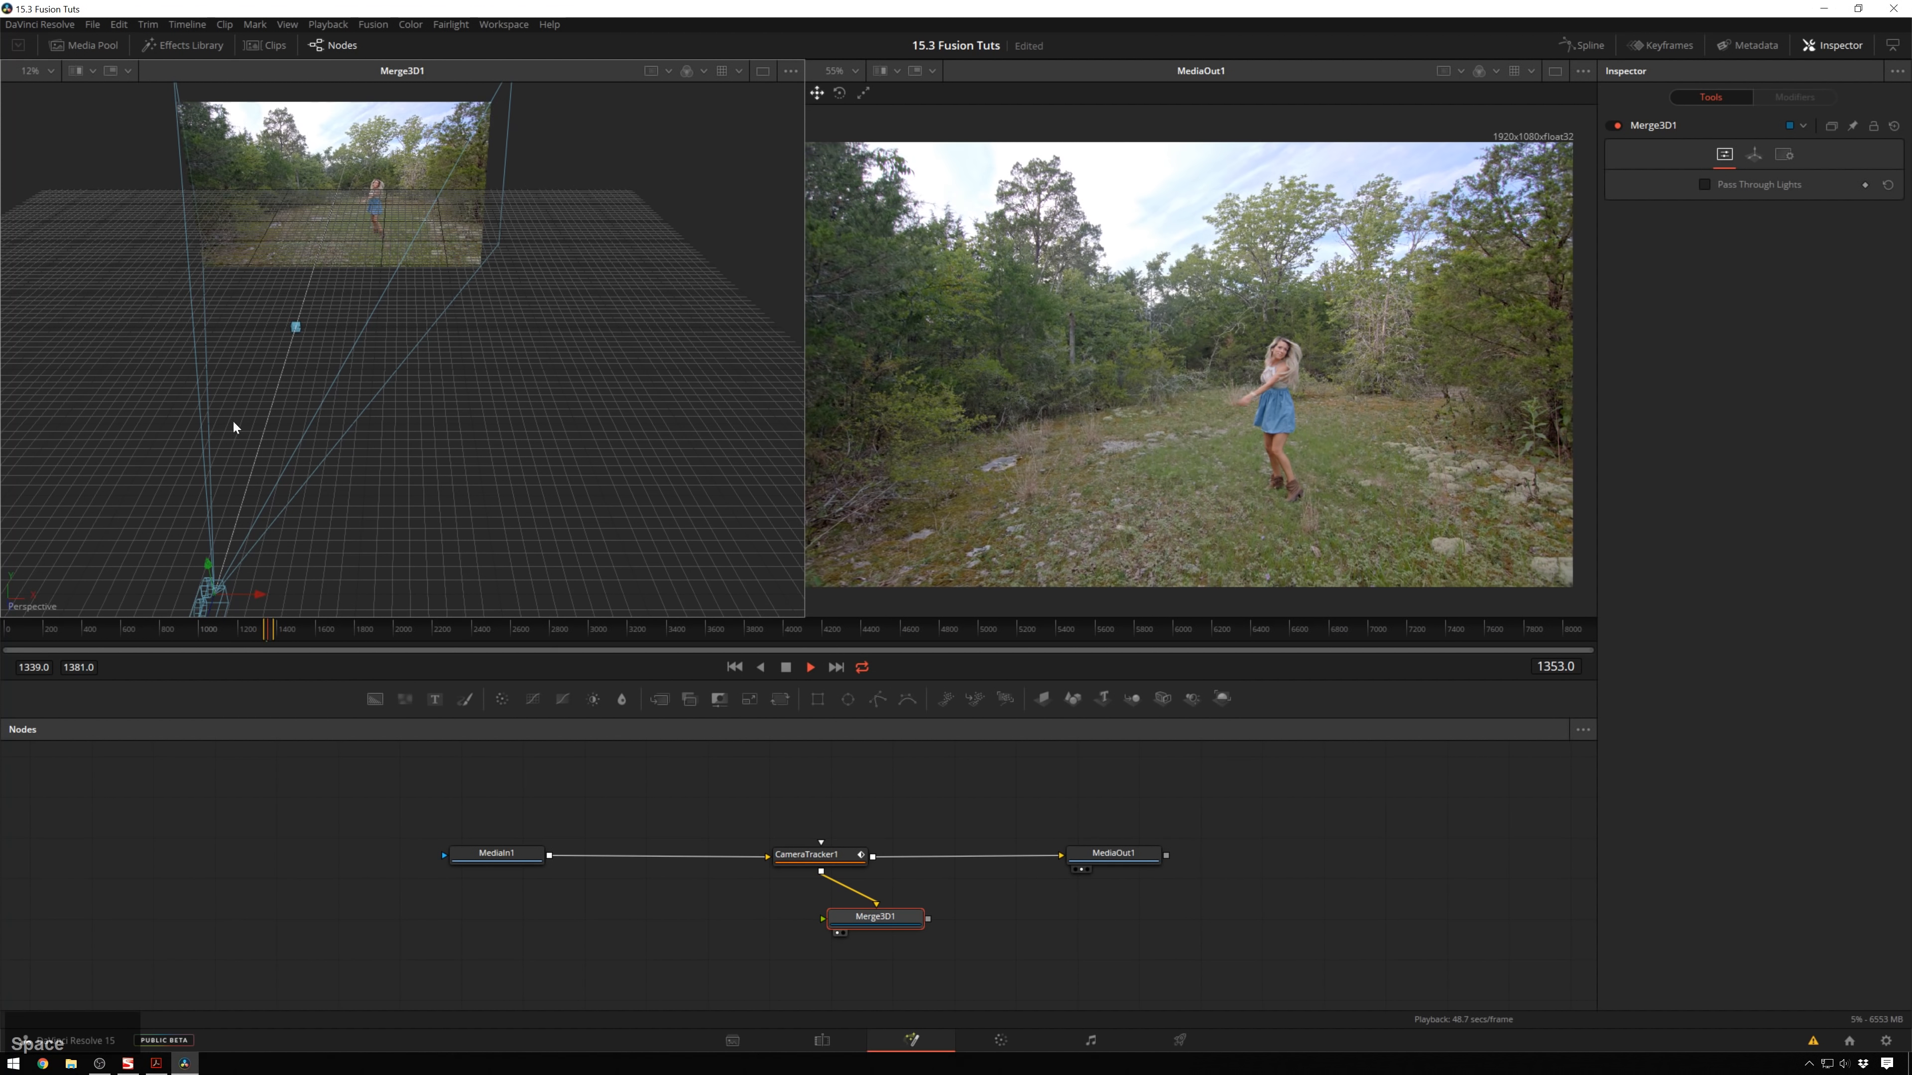
{"action": "key", "text": "space"}
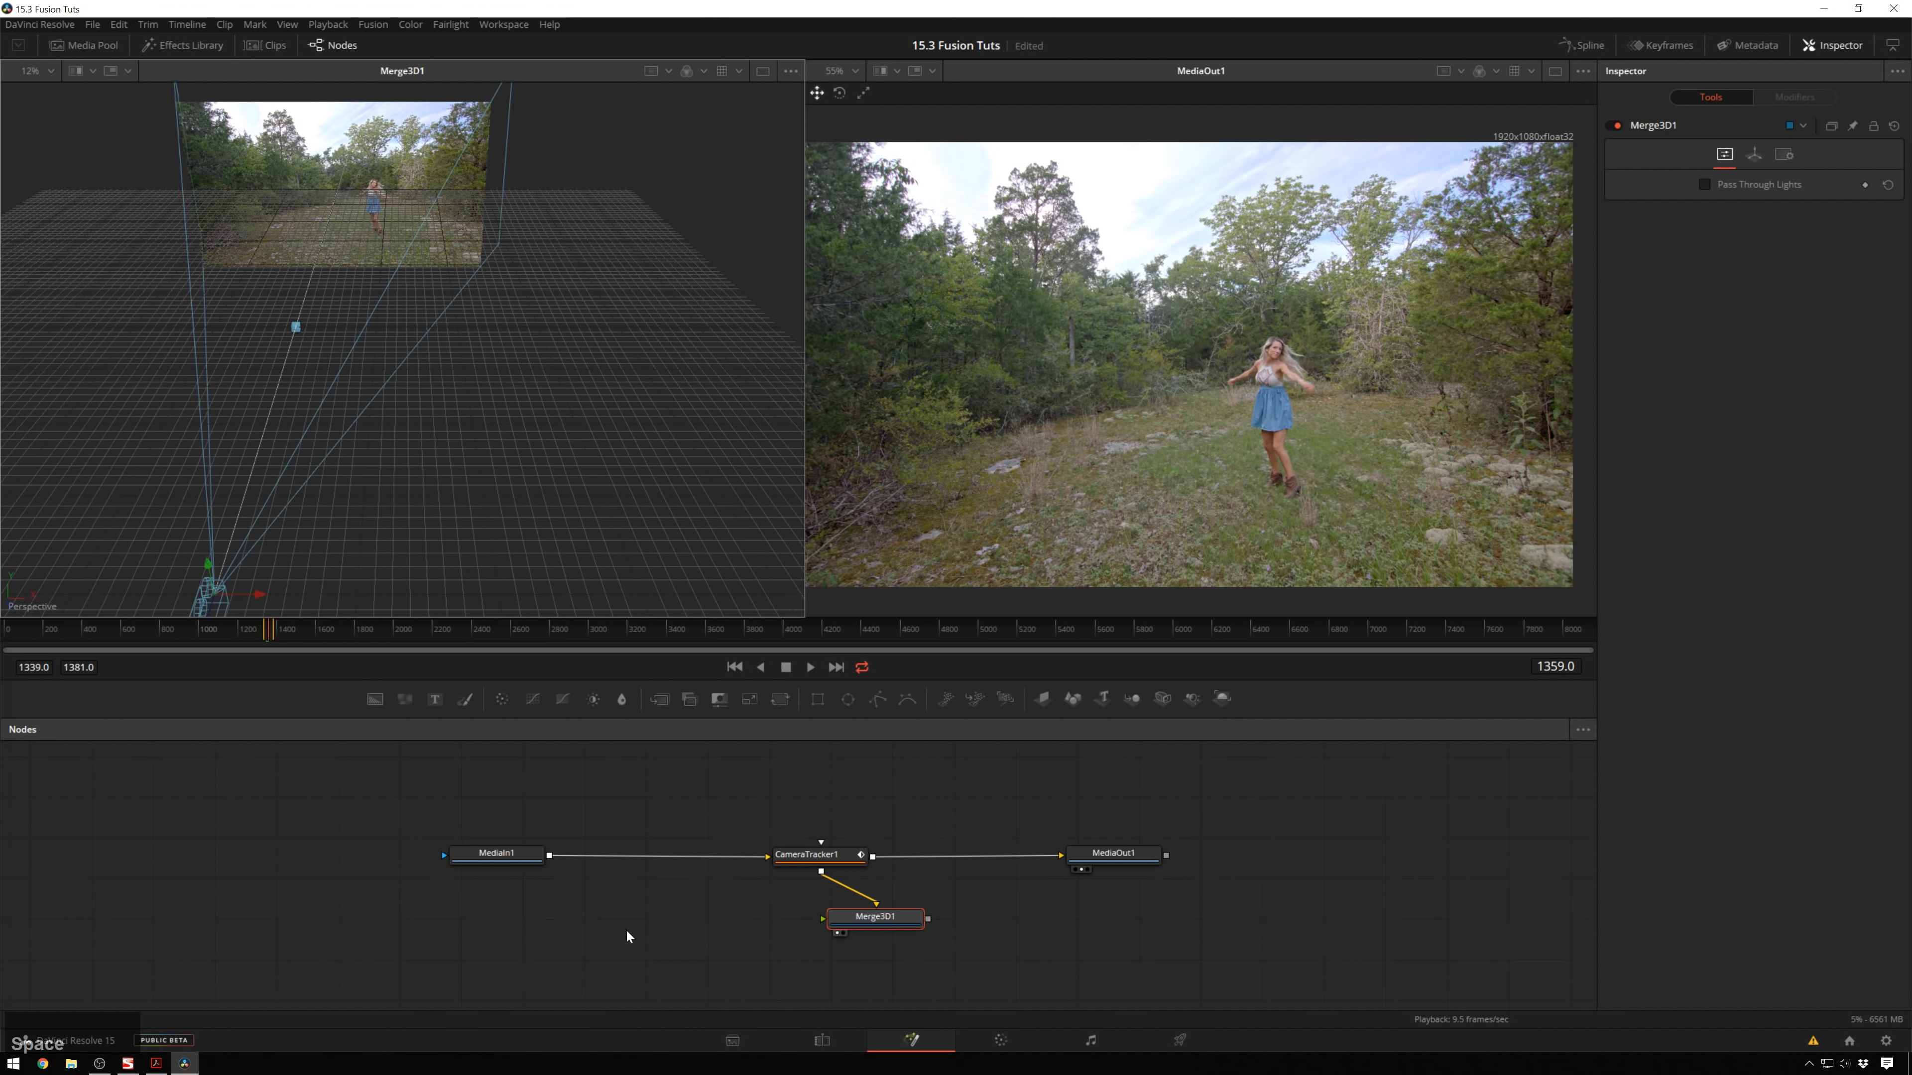
Enable Preview AutoTrack Locations on the CameraTracker1 node and examine the footage up close for trackable detail.
{"action": "left_click", "coordinate": [828, 857]}
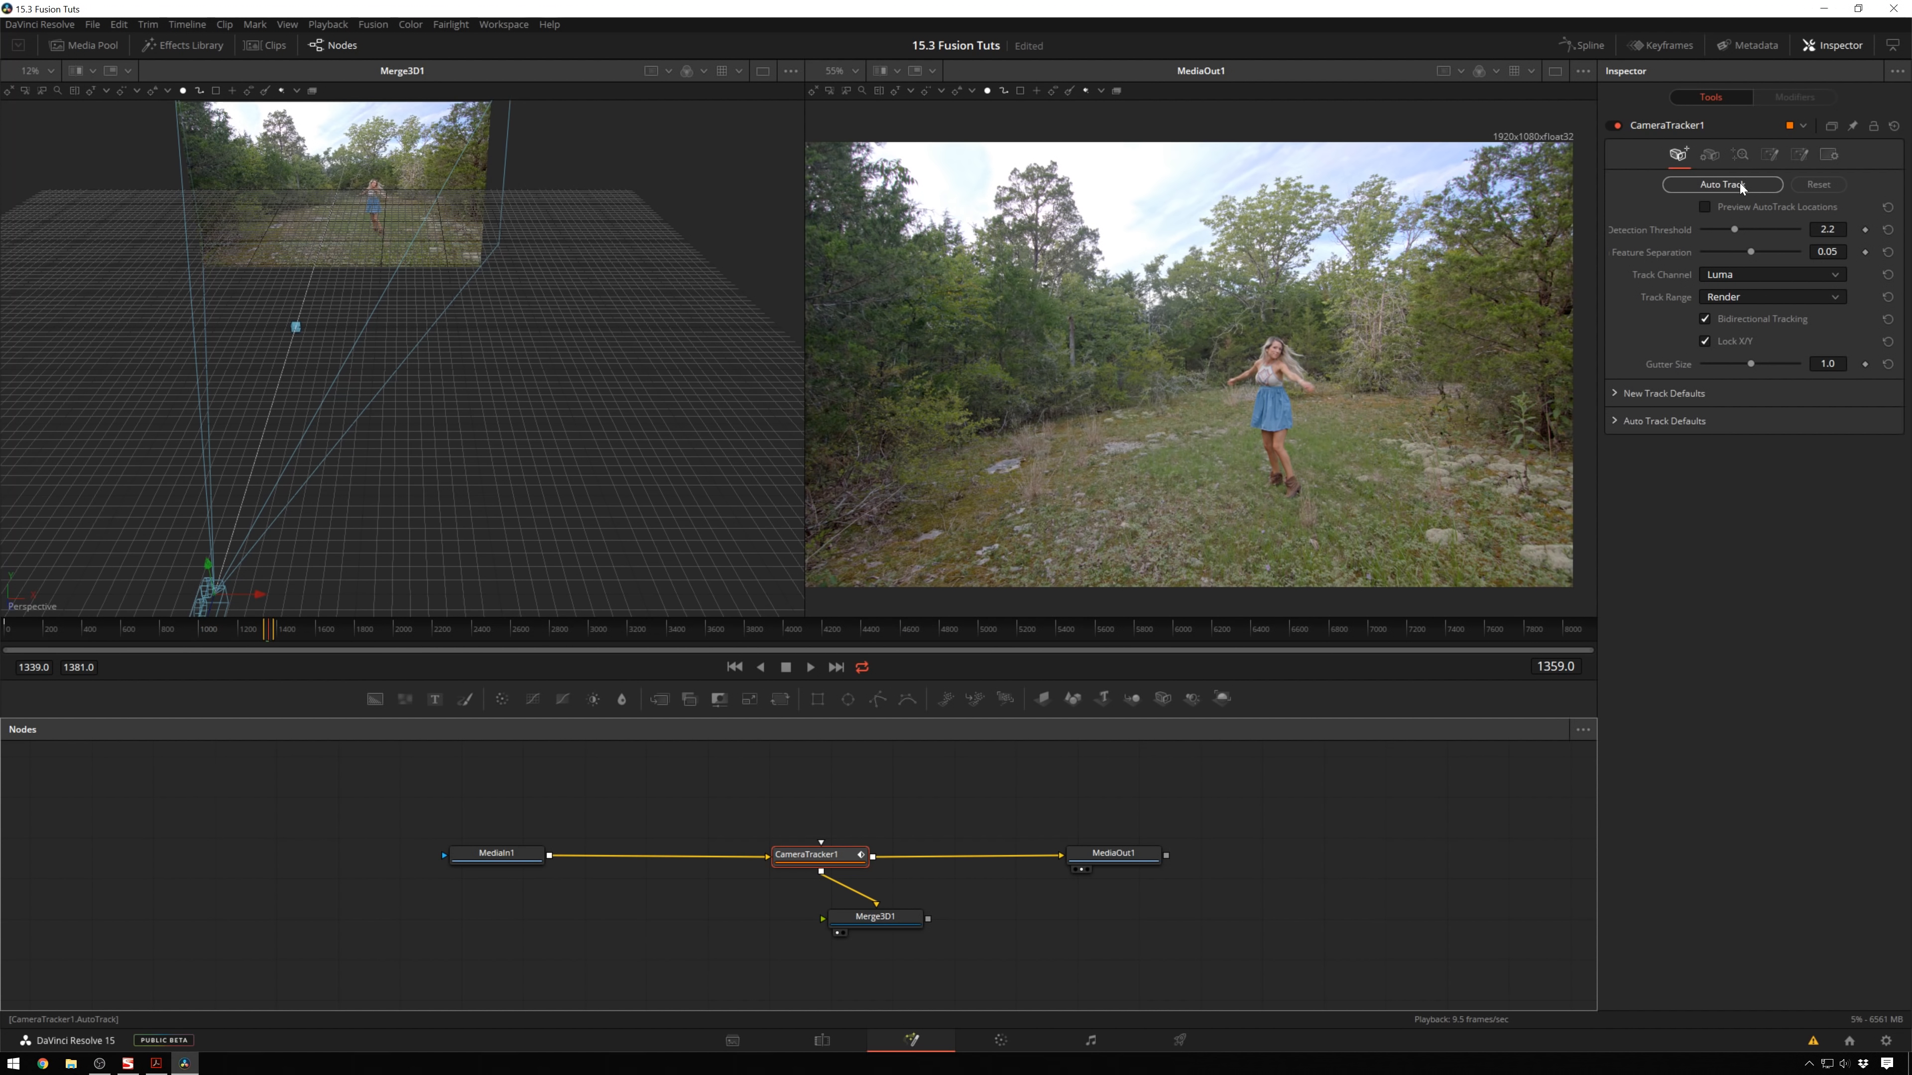
{"action": "left_click", "coordinate": [1710, 206]}
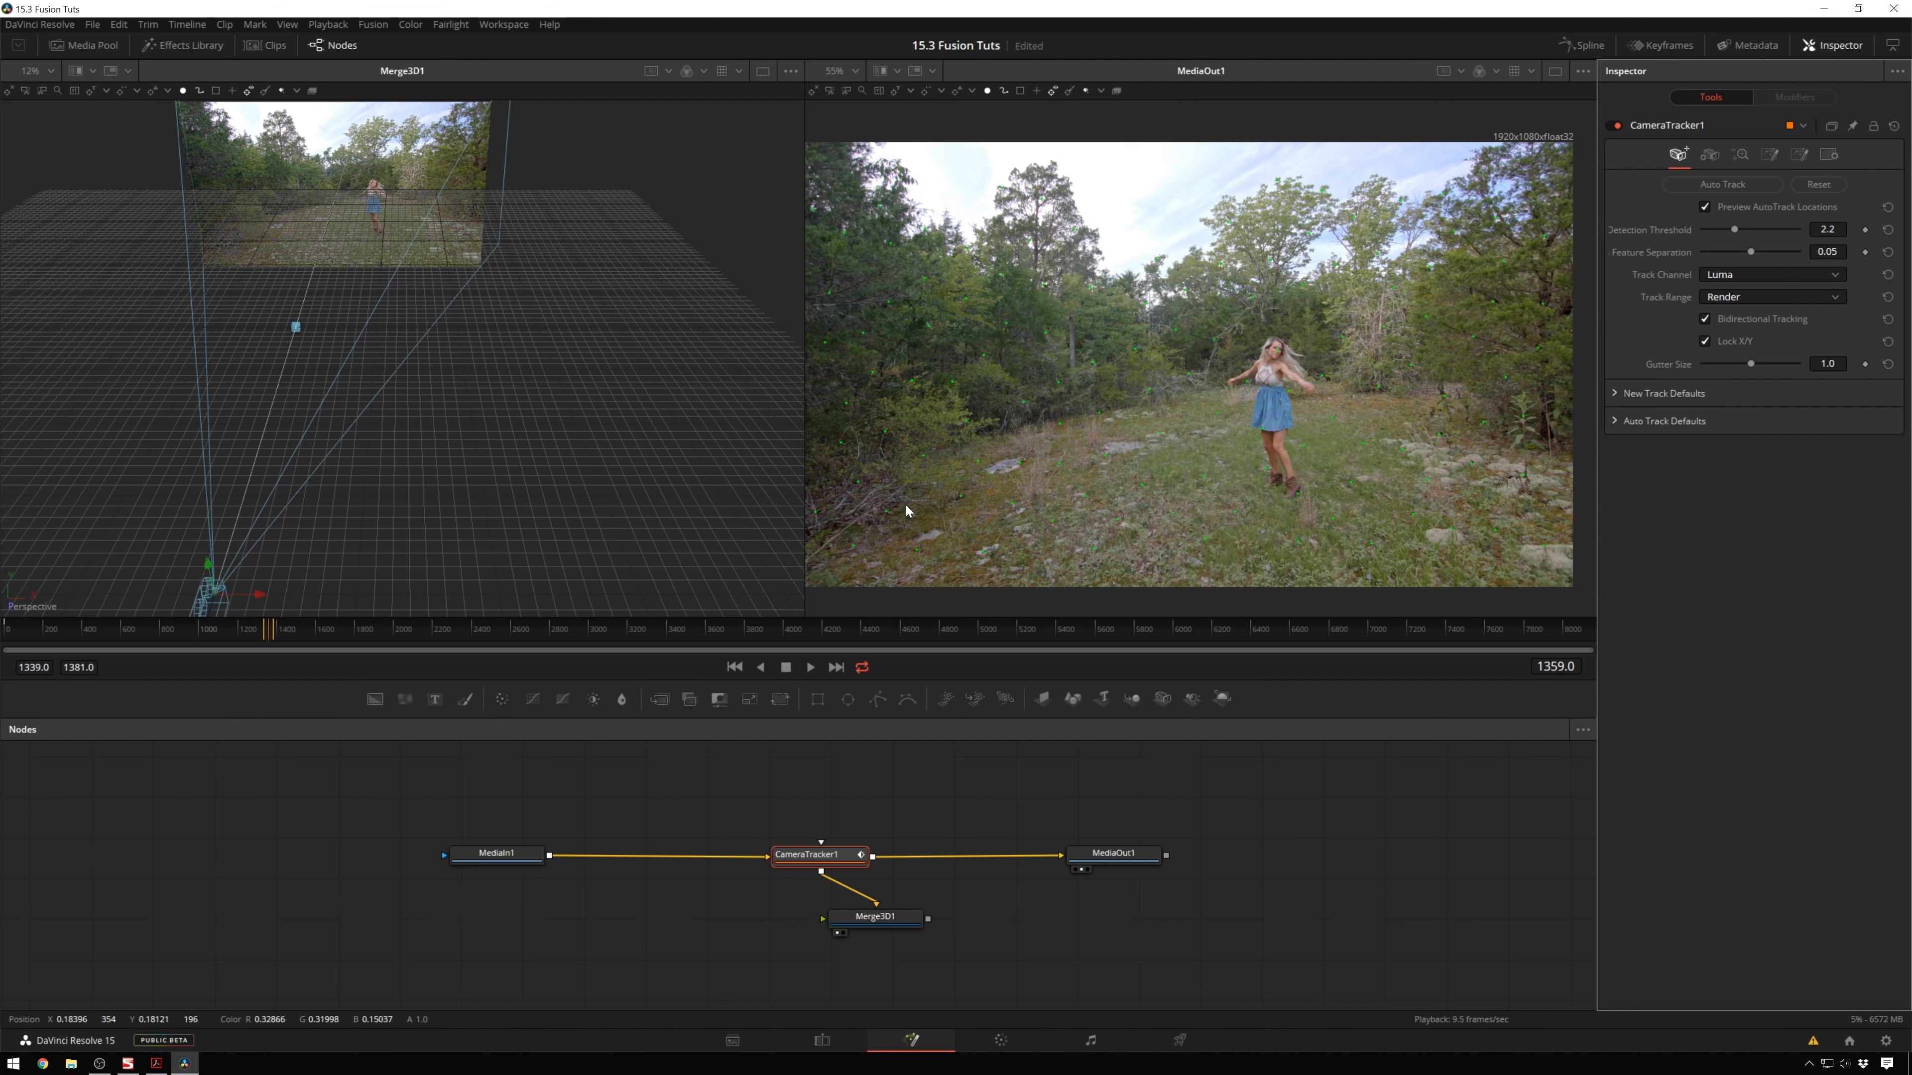
{"action": "scroll", "coordinate": [1084, 470], "scroll_direction": "up", "scroll_amount": 5, "text": "ctrl"}
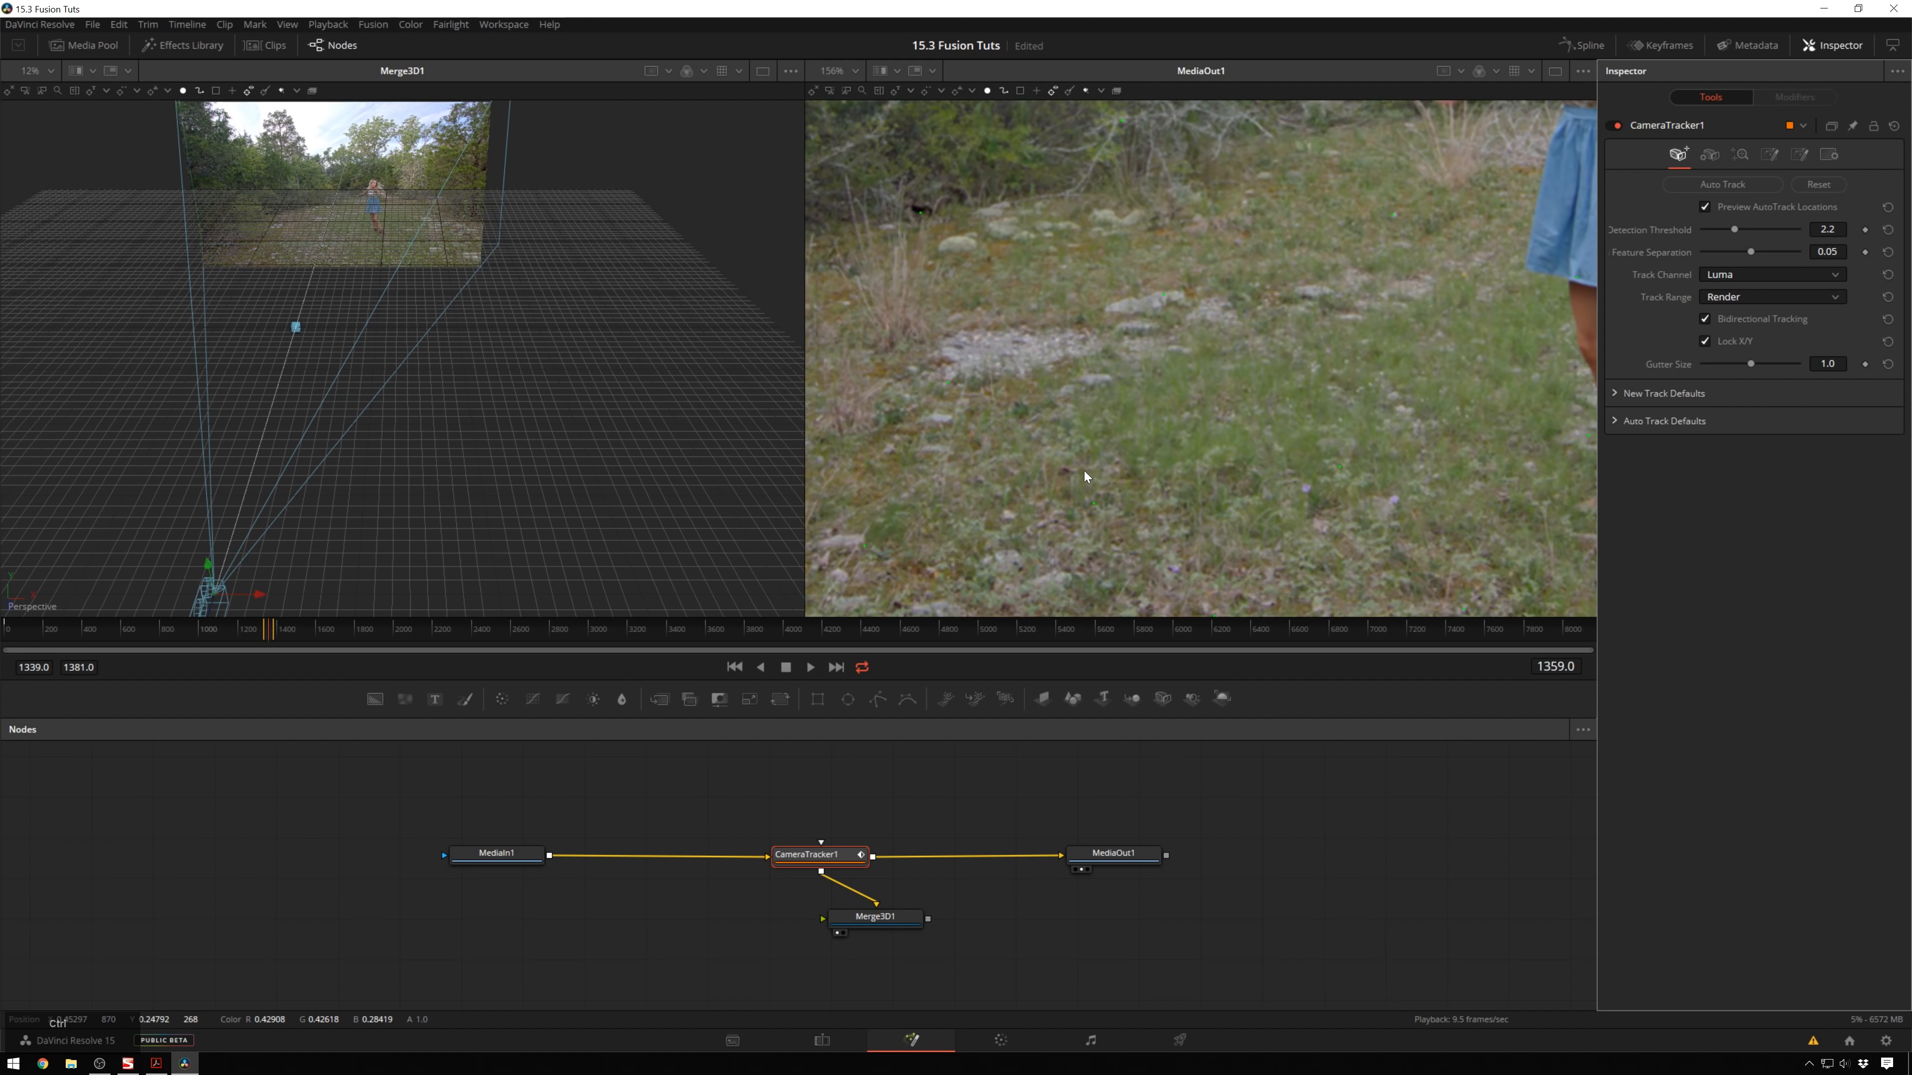
{"action": "scroll", "coordinate": [1045, 363], "scroll_direction": "down", "scroll_amount": 2, "text": "ctrl"}
{"action": "left_click_drag", "start_coordinate": [1024, 269], "coordinate": [1100, 285]}
{"action": "scroll", "coordinate": [1100, 285], "scroll_direction": "up", "scroll_amount": 2}
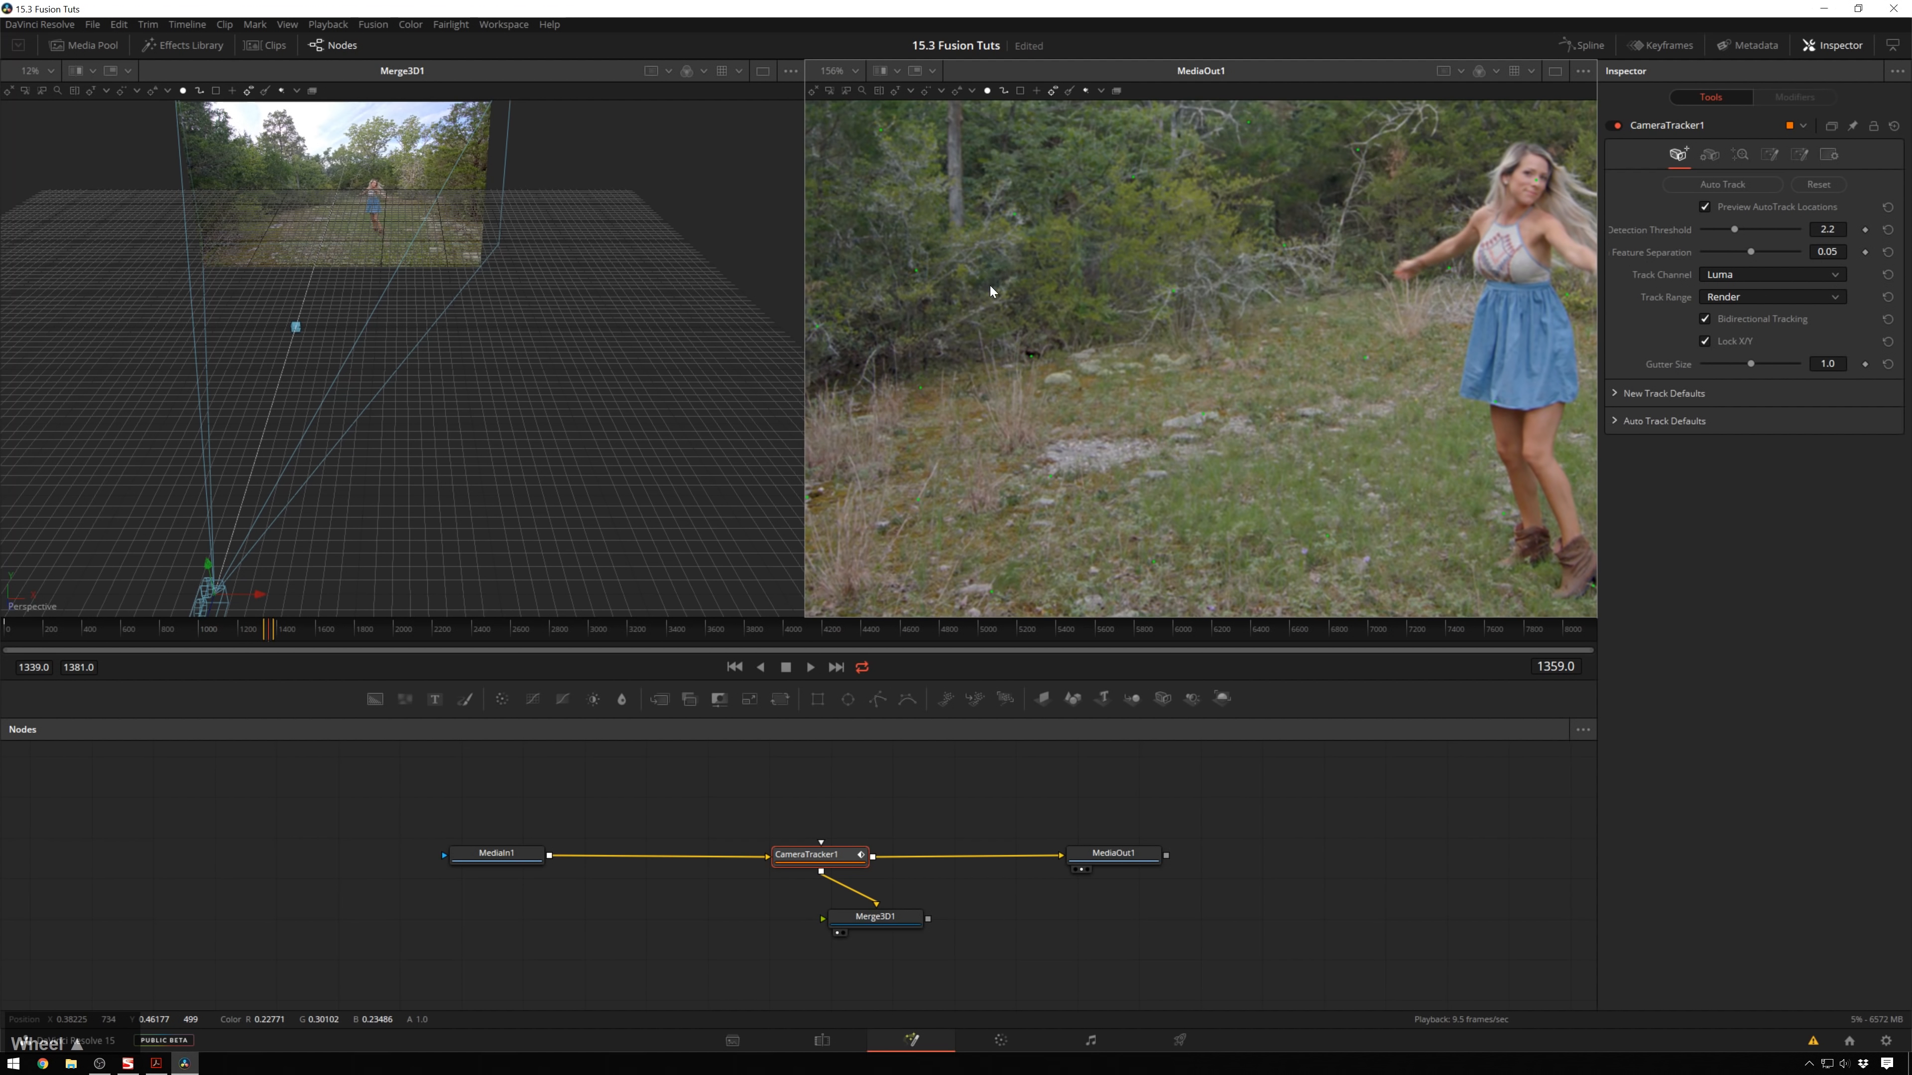
{"action": "scroll", "coordinate": [990, 285], "scroll_direction": "up", "scroll_amount": 5, "text": "ctrl"}
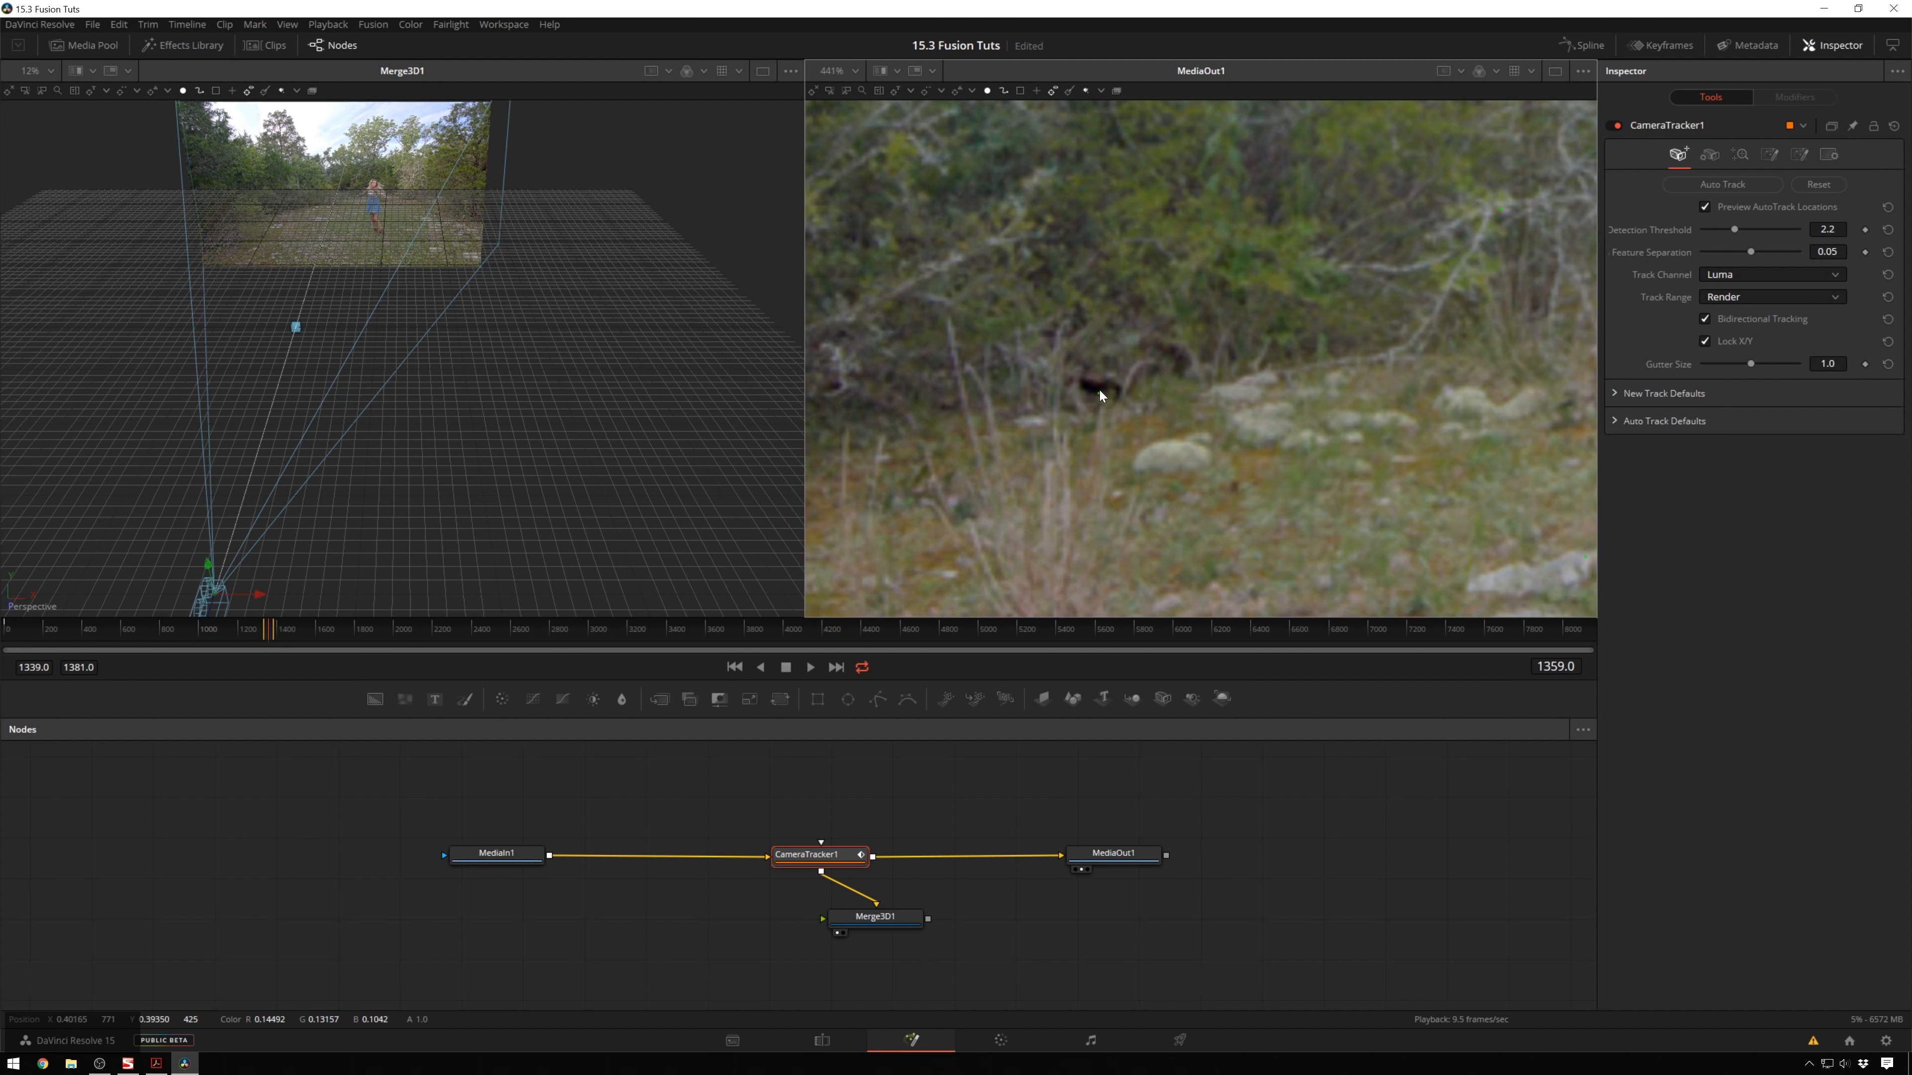
{"action": "scroll", "coordinate": [1102, 392], "scroll_direction": "down", "scroll_amount": 8, "text": "ctrl"}
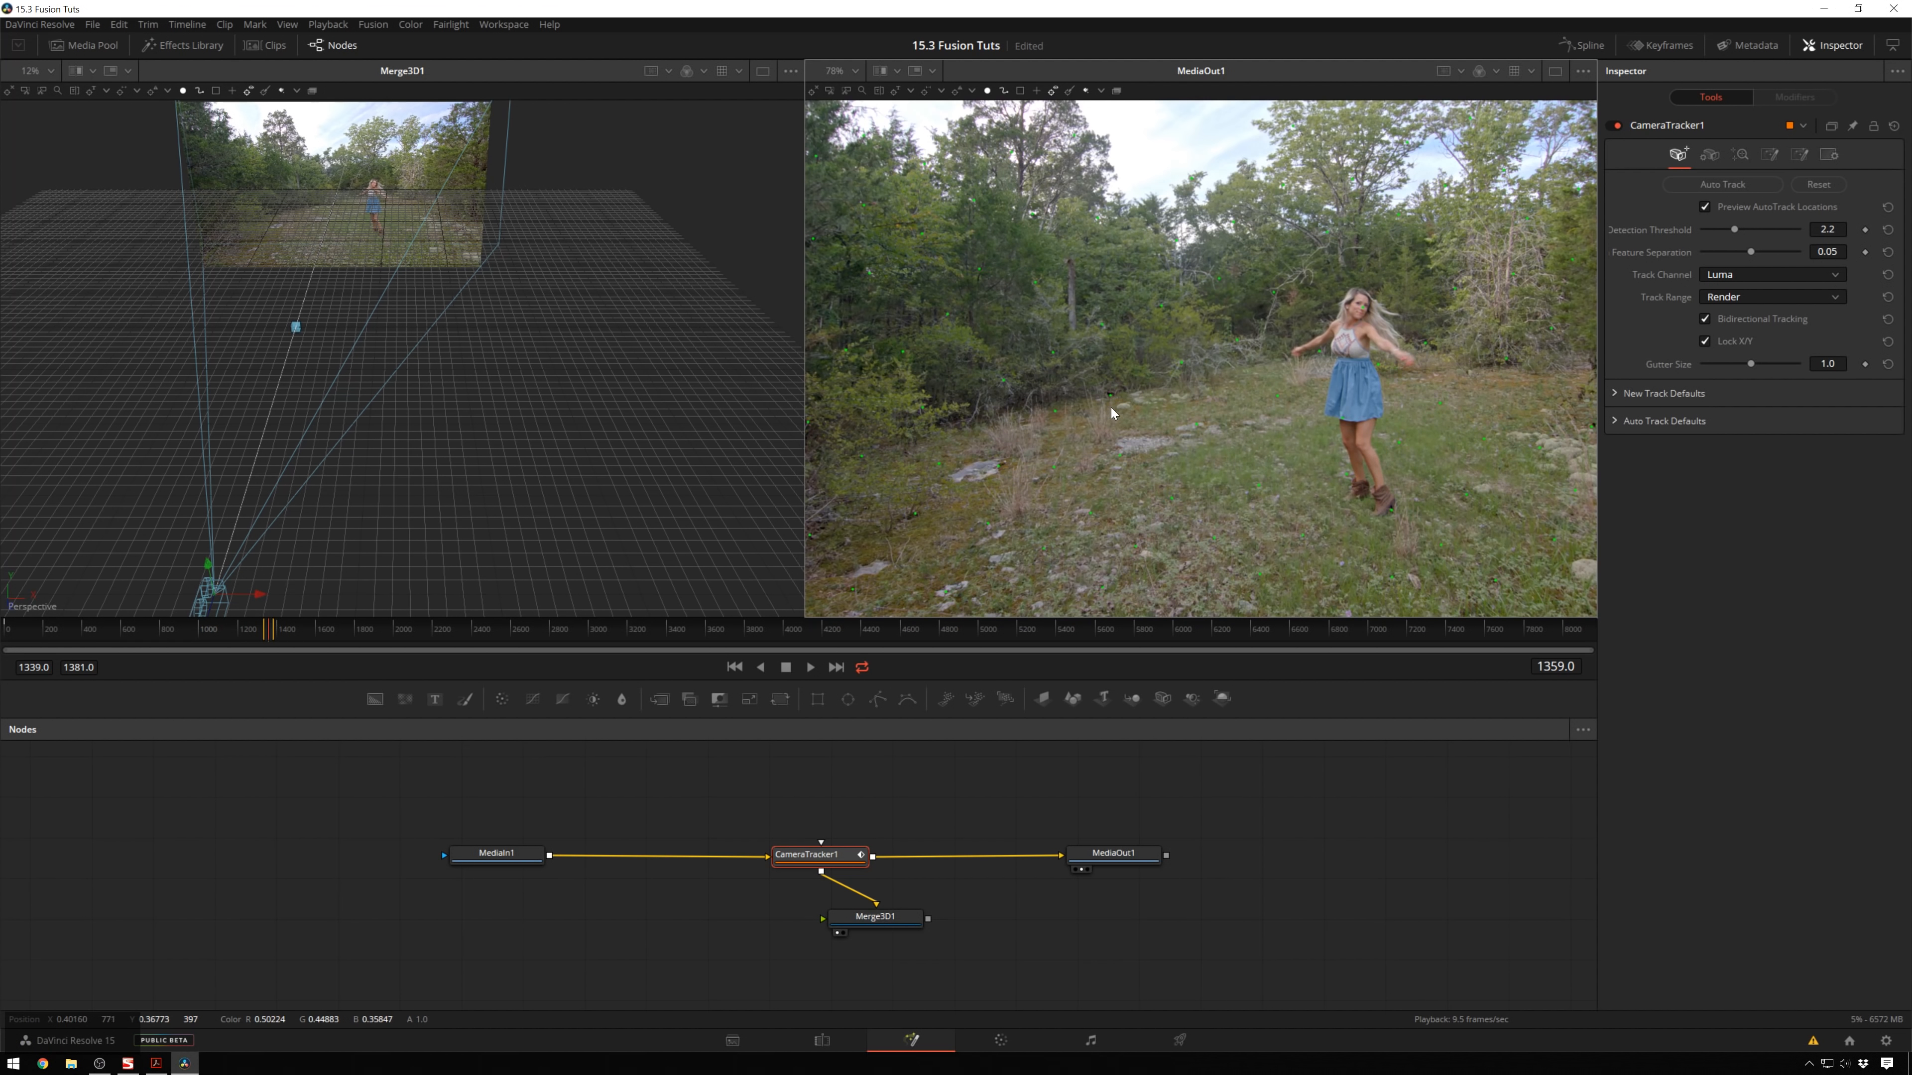
{"action": "scroll", "coordinate": [1385, 363], "scroll_direction": "down", "scroll_amount": 5, "text": "ctrl"}
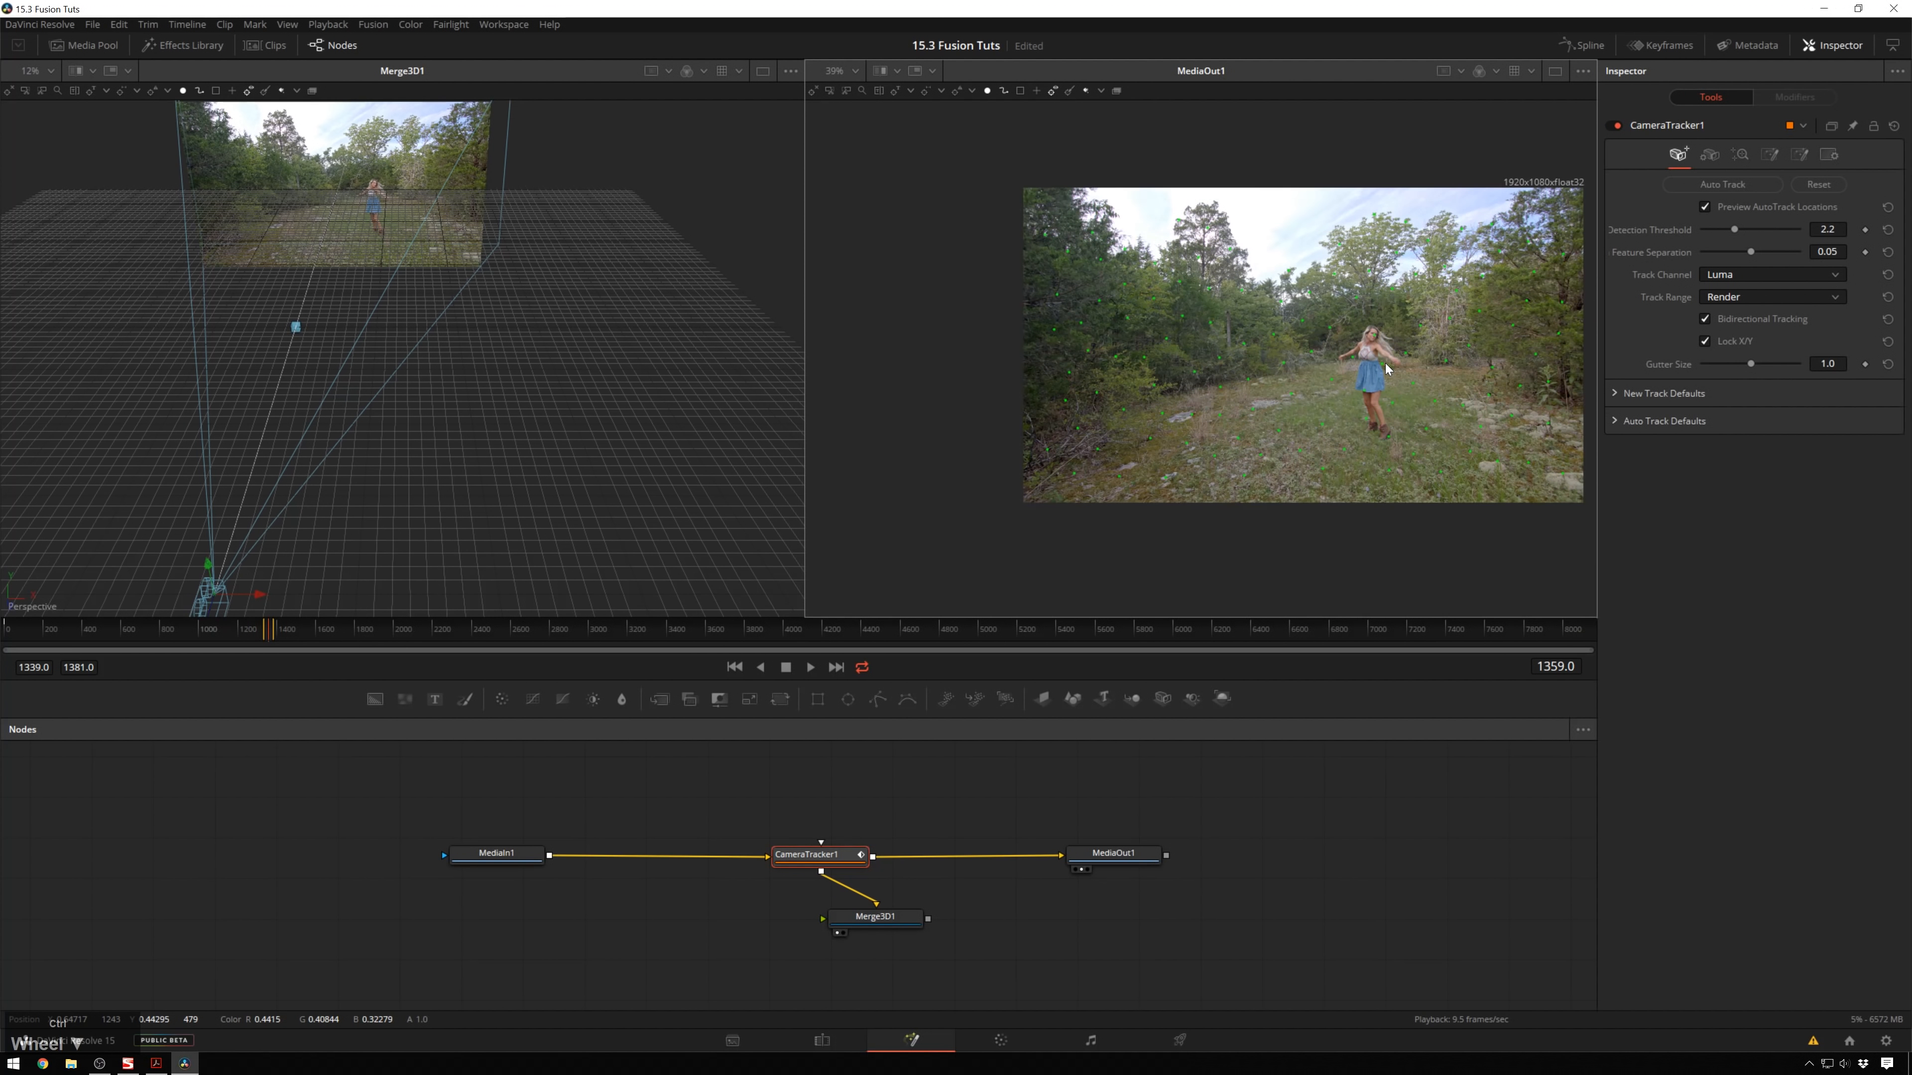
{"action": "scroll", "coordinate": [1359, 348], "scroll_direction": "up", "scroll_amount": 2, "text": "ctrl"}
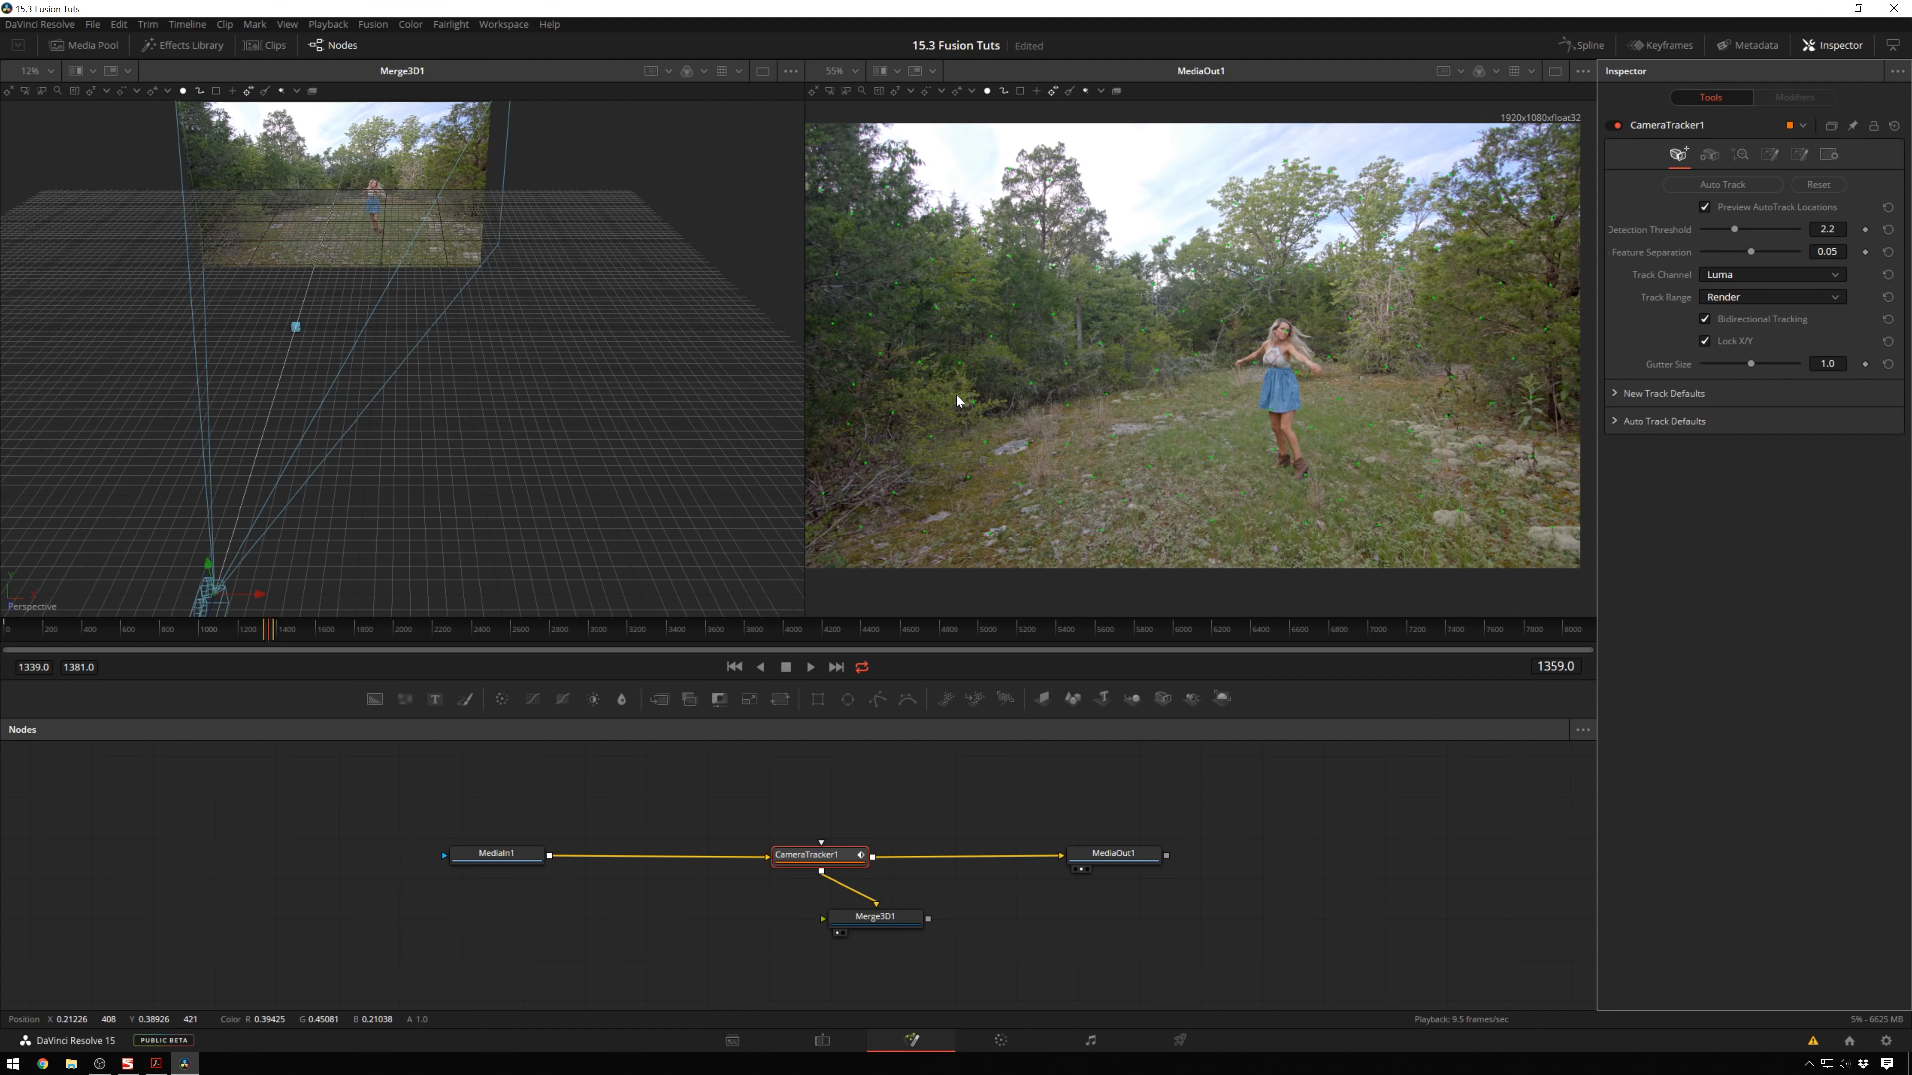
Set the camera tracker's Feature Separation to 0.0118 and its Gutter Size to 0.854.
{"action": "left_click_drag", "start_coordinate": [1745, 251], "coordinate": [1707, 254]}
{"action": "scroll", "coordinate": [1303, 325], "scroll_direction": "up", "scroll_amount": 1}
{"action": "left_click", "coordinate": [1715, 253]}
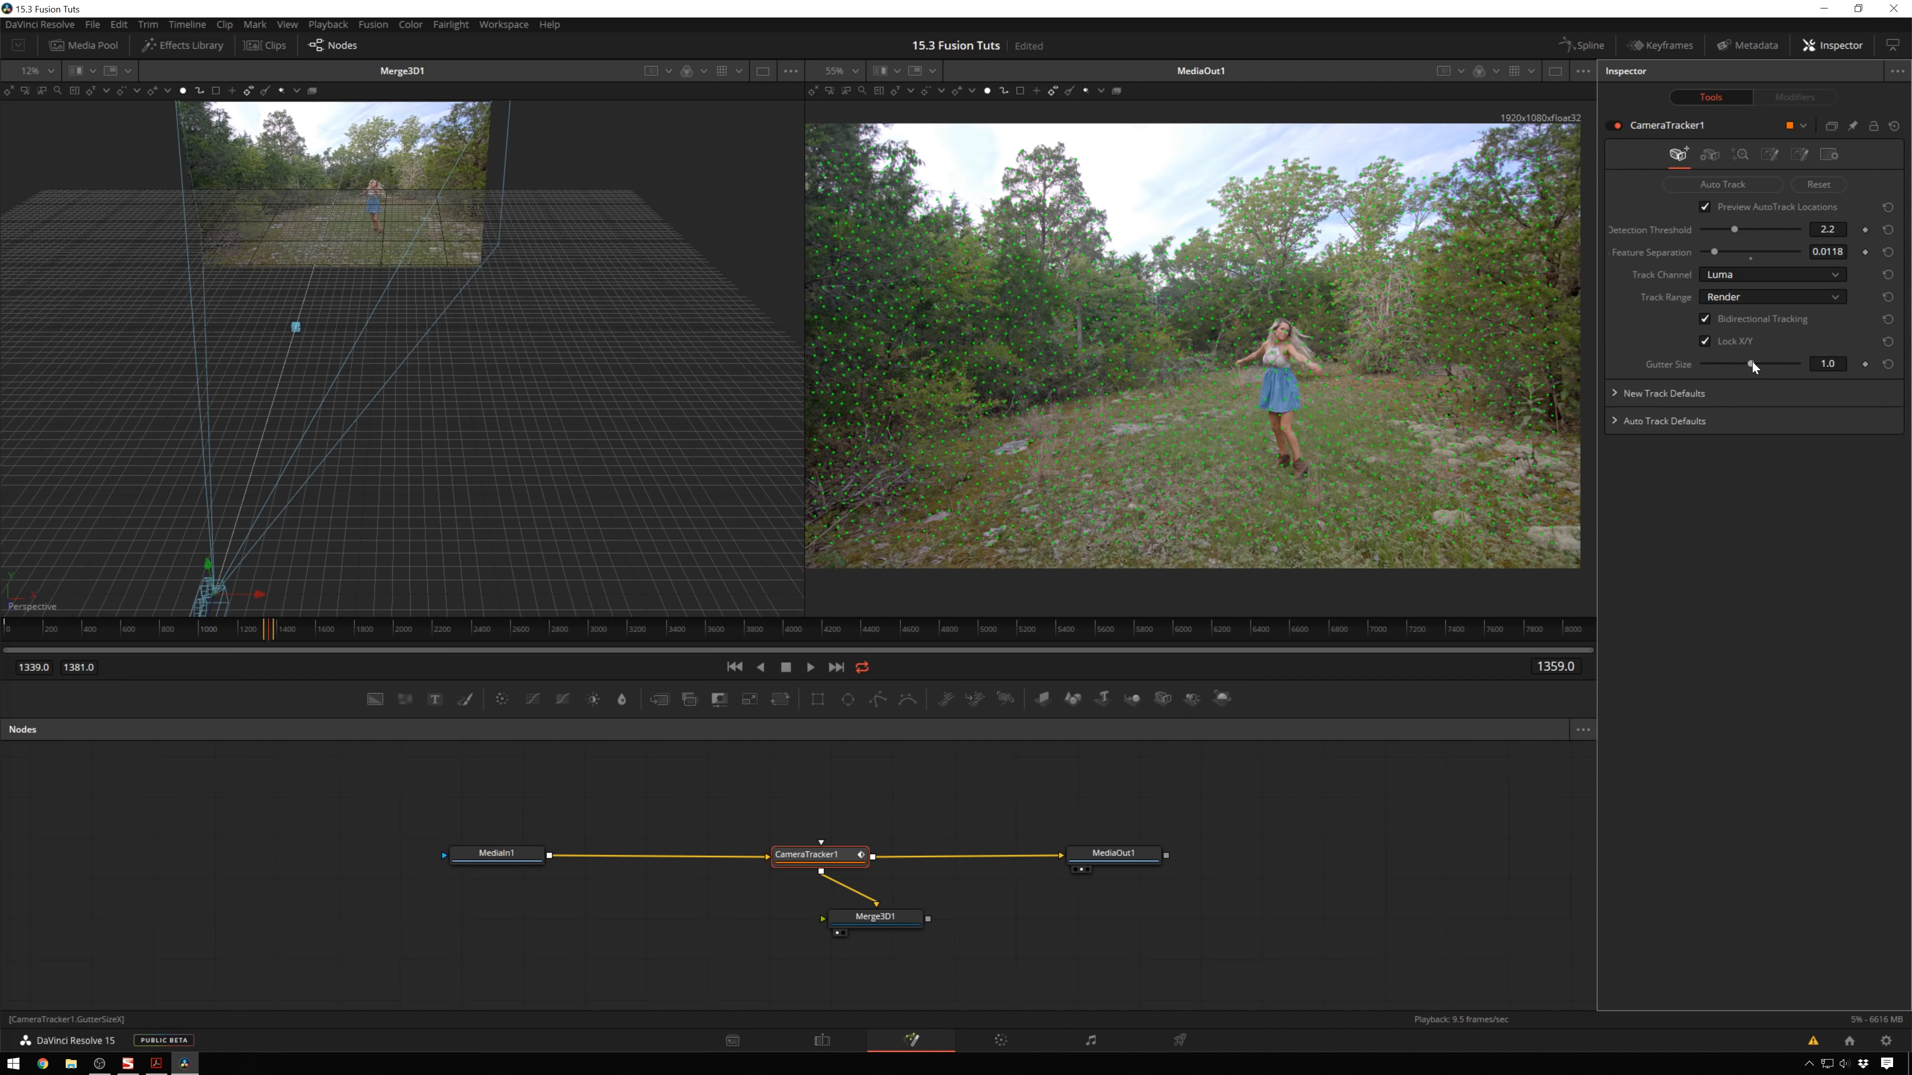
{"action": "left_click_drag", "start_coordinate": [1752, 363], "coordinate": [1761, 363]}
{"action": "left_click_drag", "start_coordinate": [1738, 362], "coordinate": [1741, 365]}
{"action": "left_click_drag", "start_coordinate": [1734, 364], "coordinate": [1743, 363]}
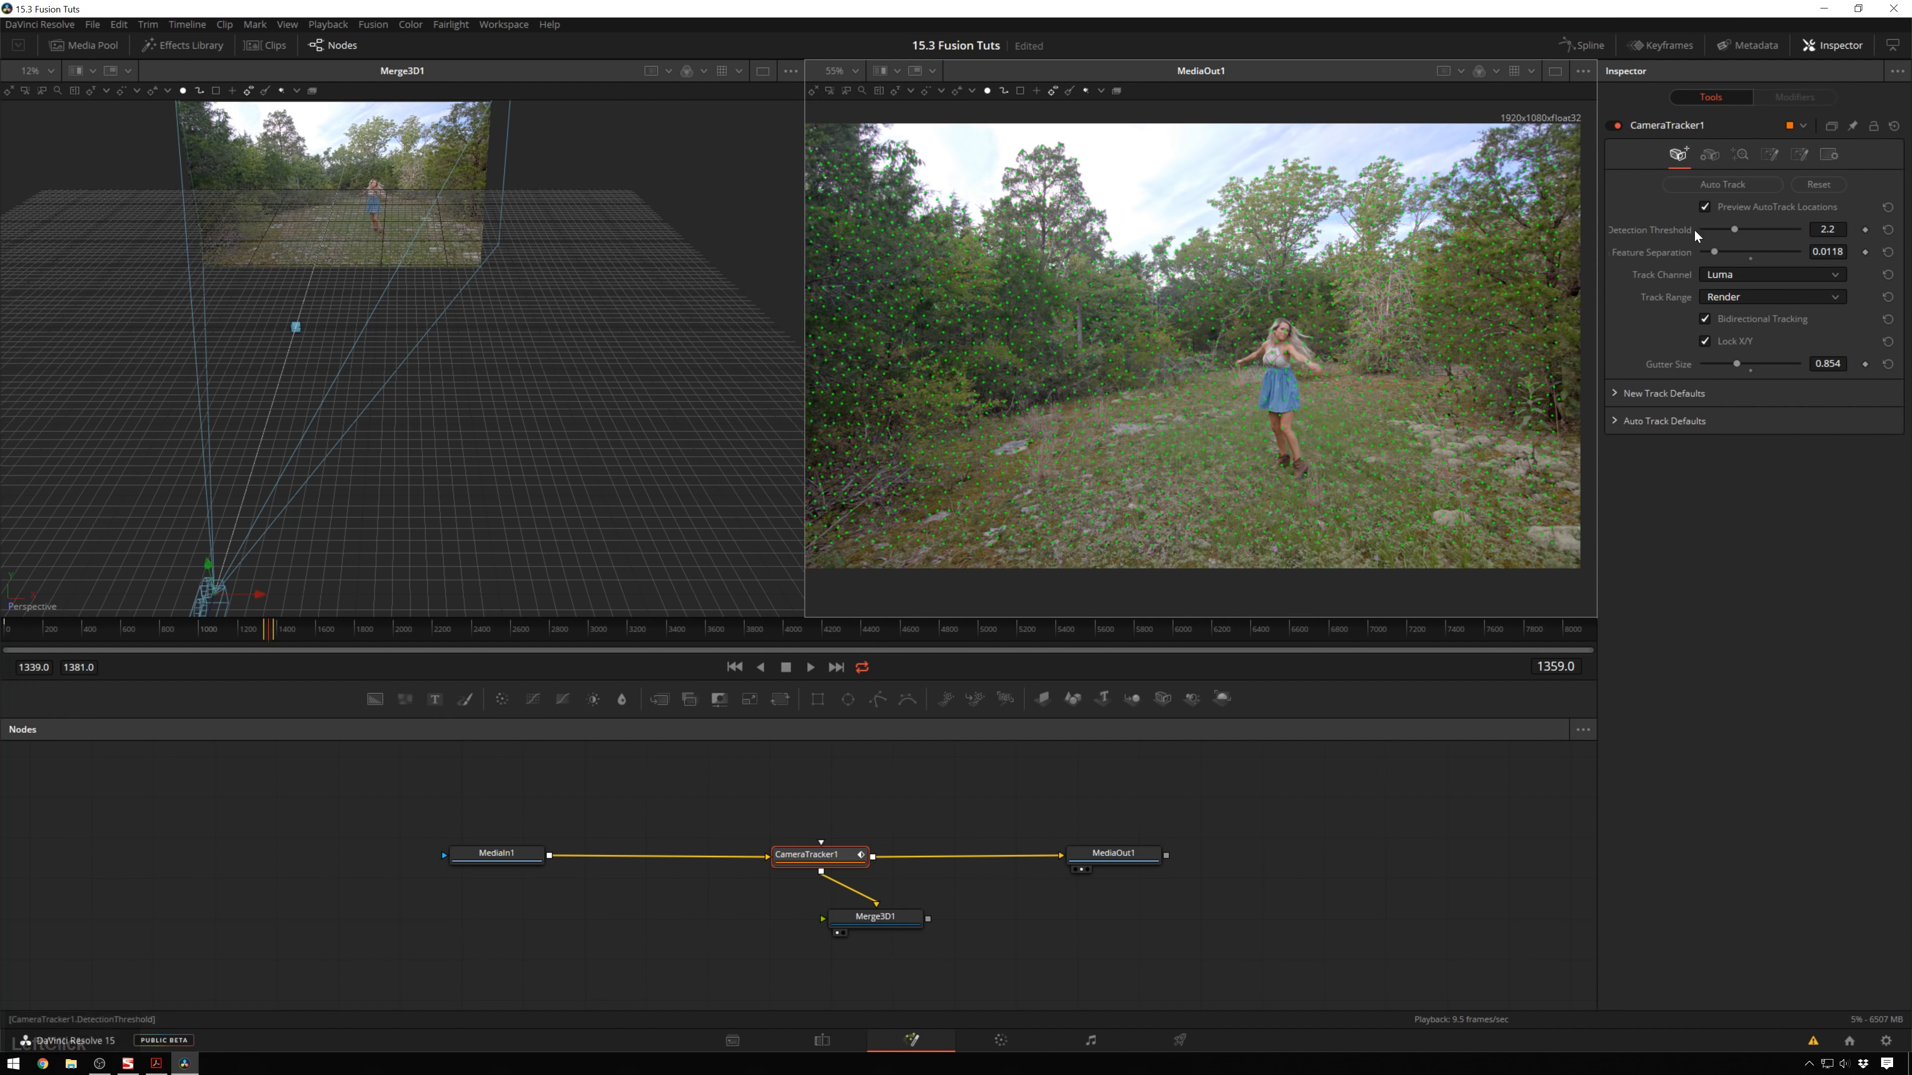
Compare the footage's red, green and blue channels in the MediaOut1 viewer, and return the display to Color.
{"action": "left_click", "coordinate": [1728, 274]}
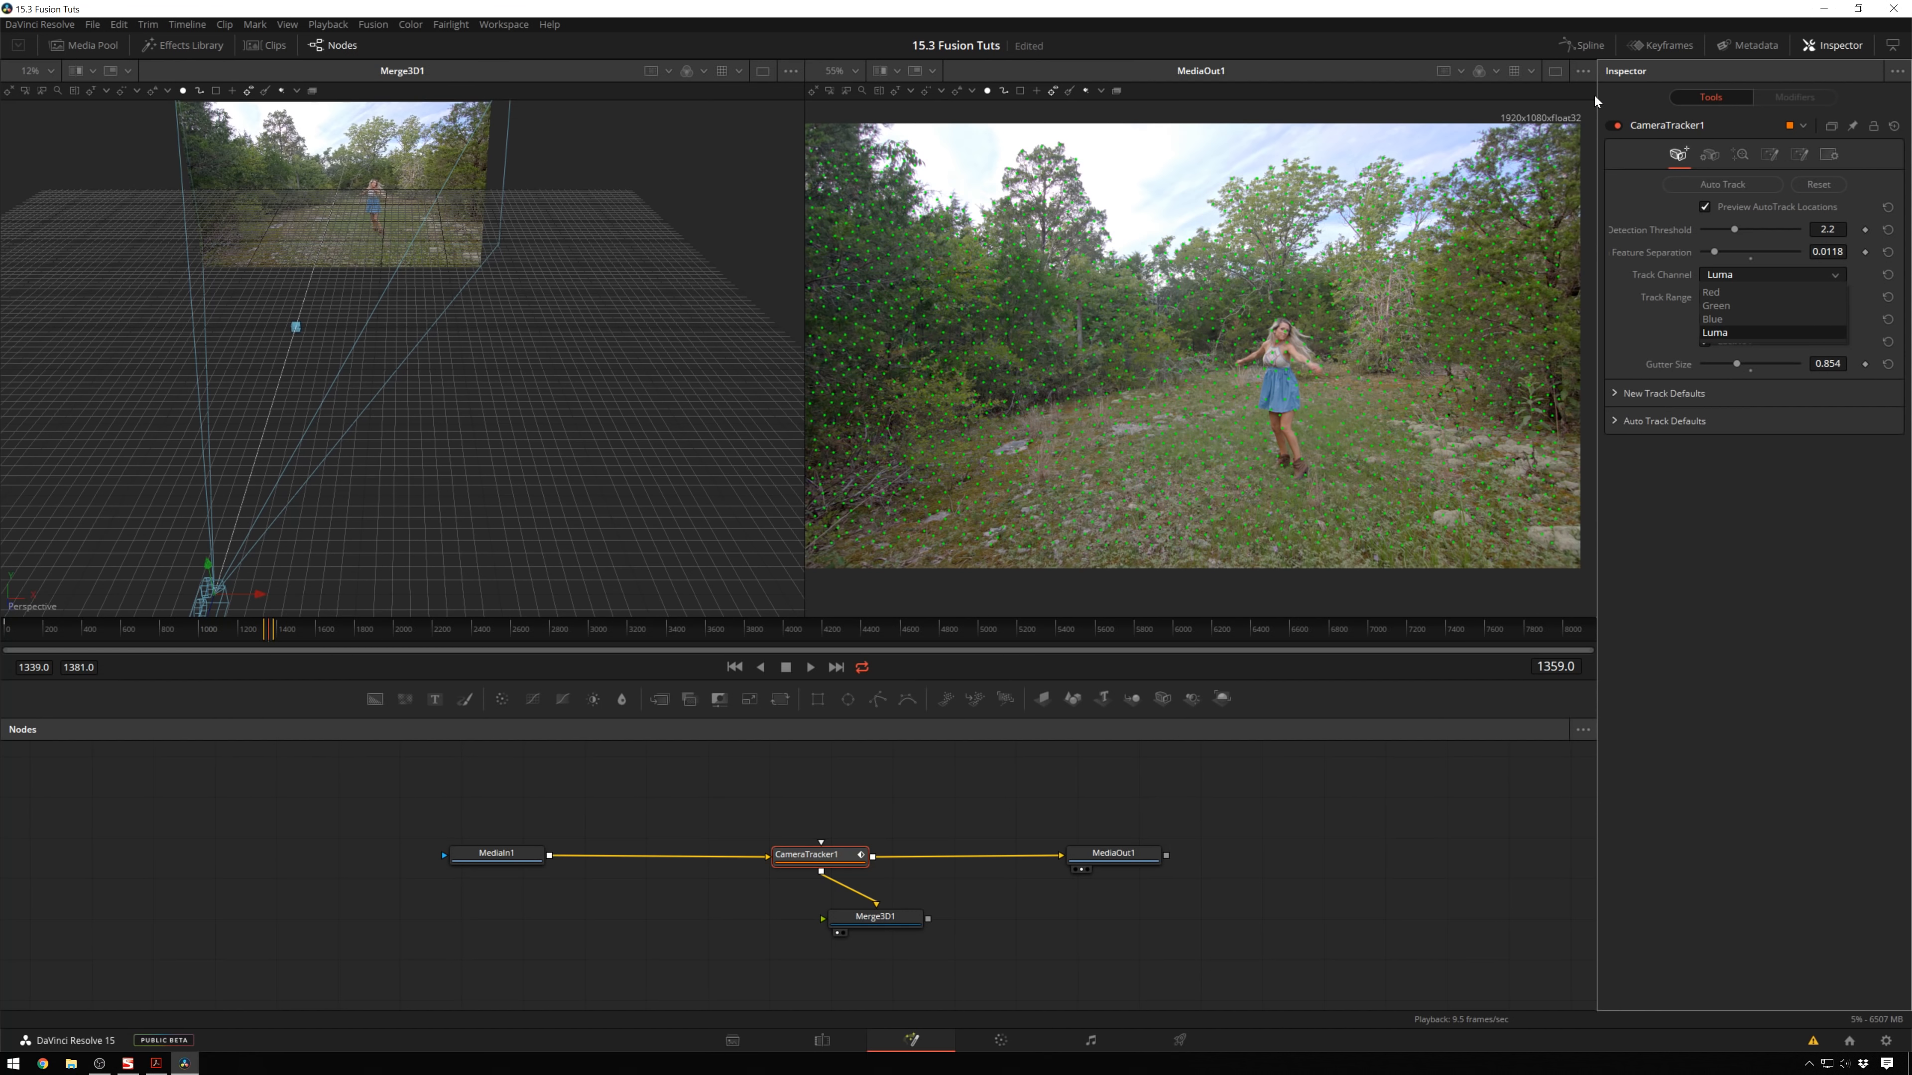
{"action": "left_click", "coordinate": [1492, 72]}
{"action": "left_click", "coordinate": [1492, 71]}
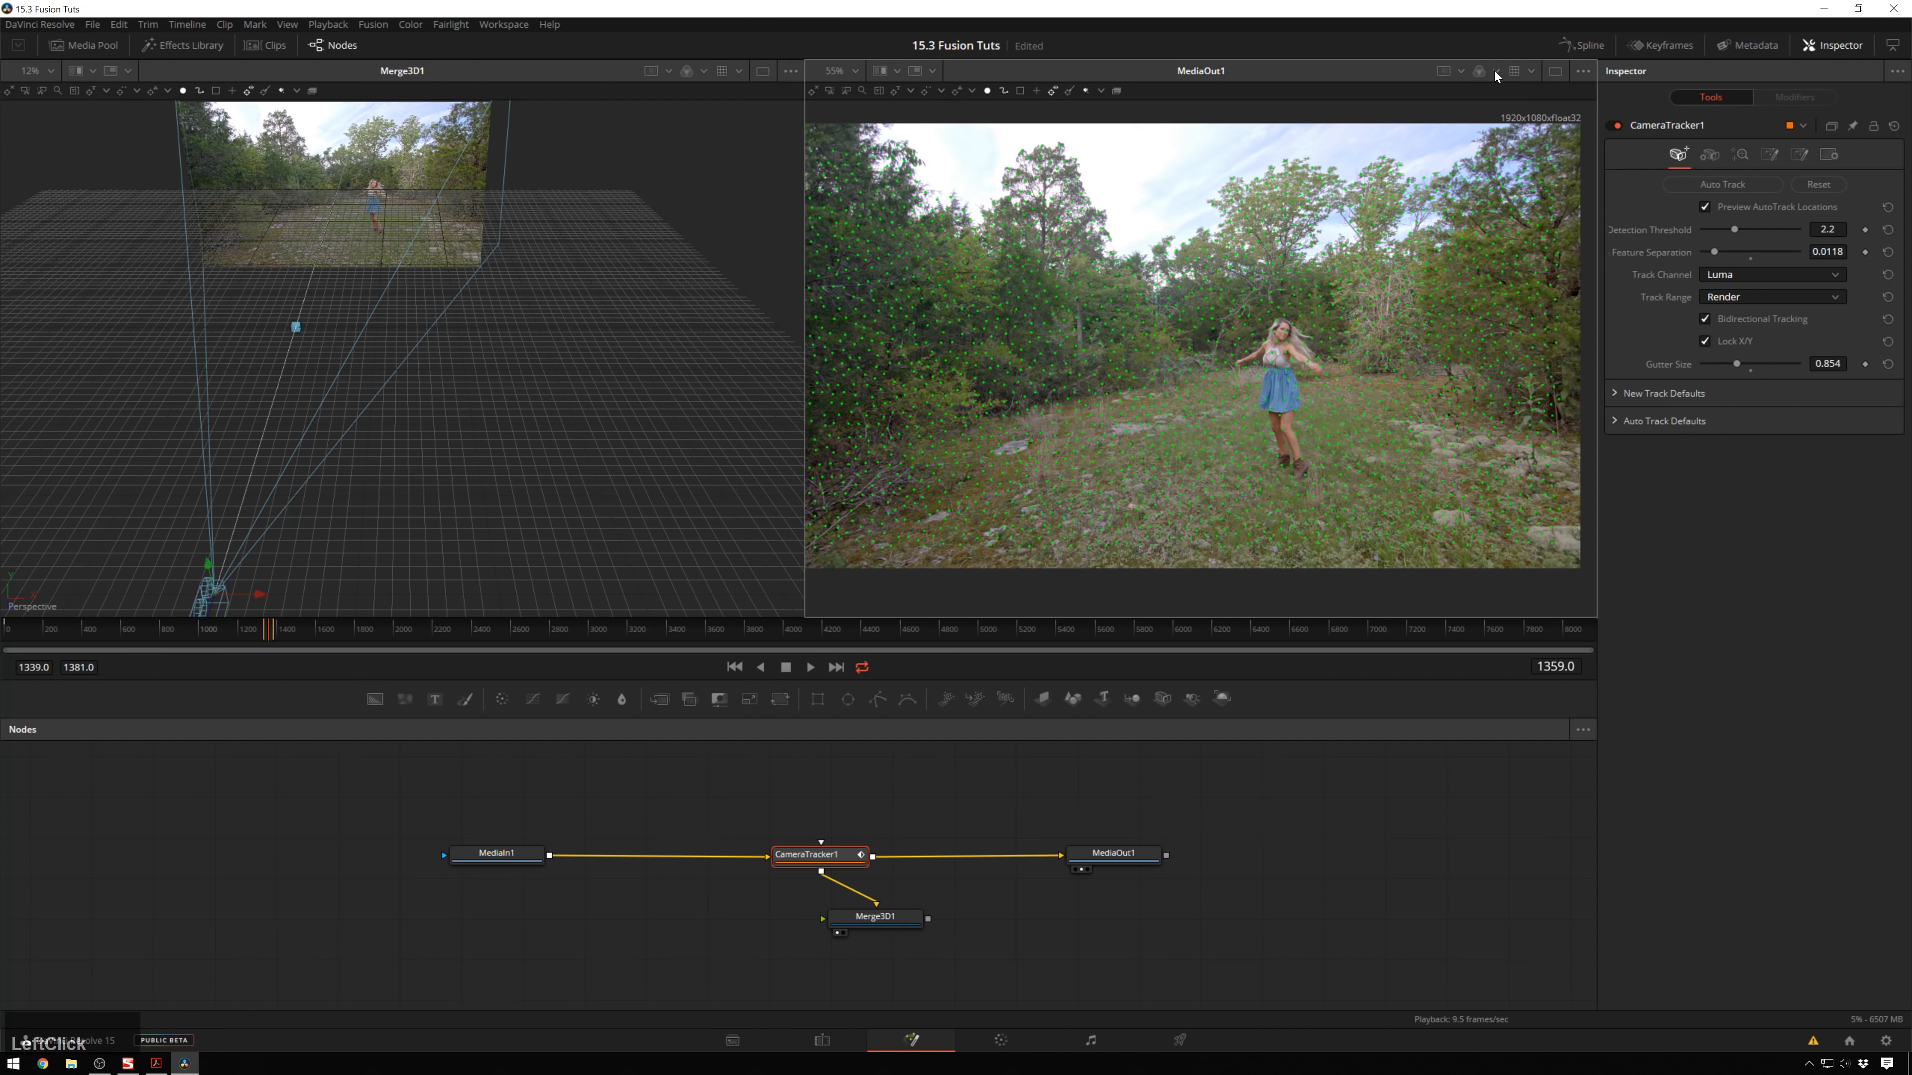
{"action": "left_click", "coordinate": [1496, 70]}
{"action": "left_click", "coordinate": [1507, 114]}
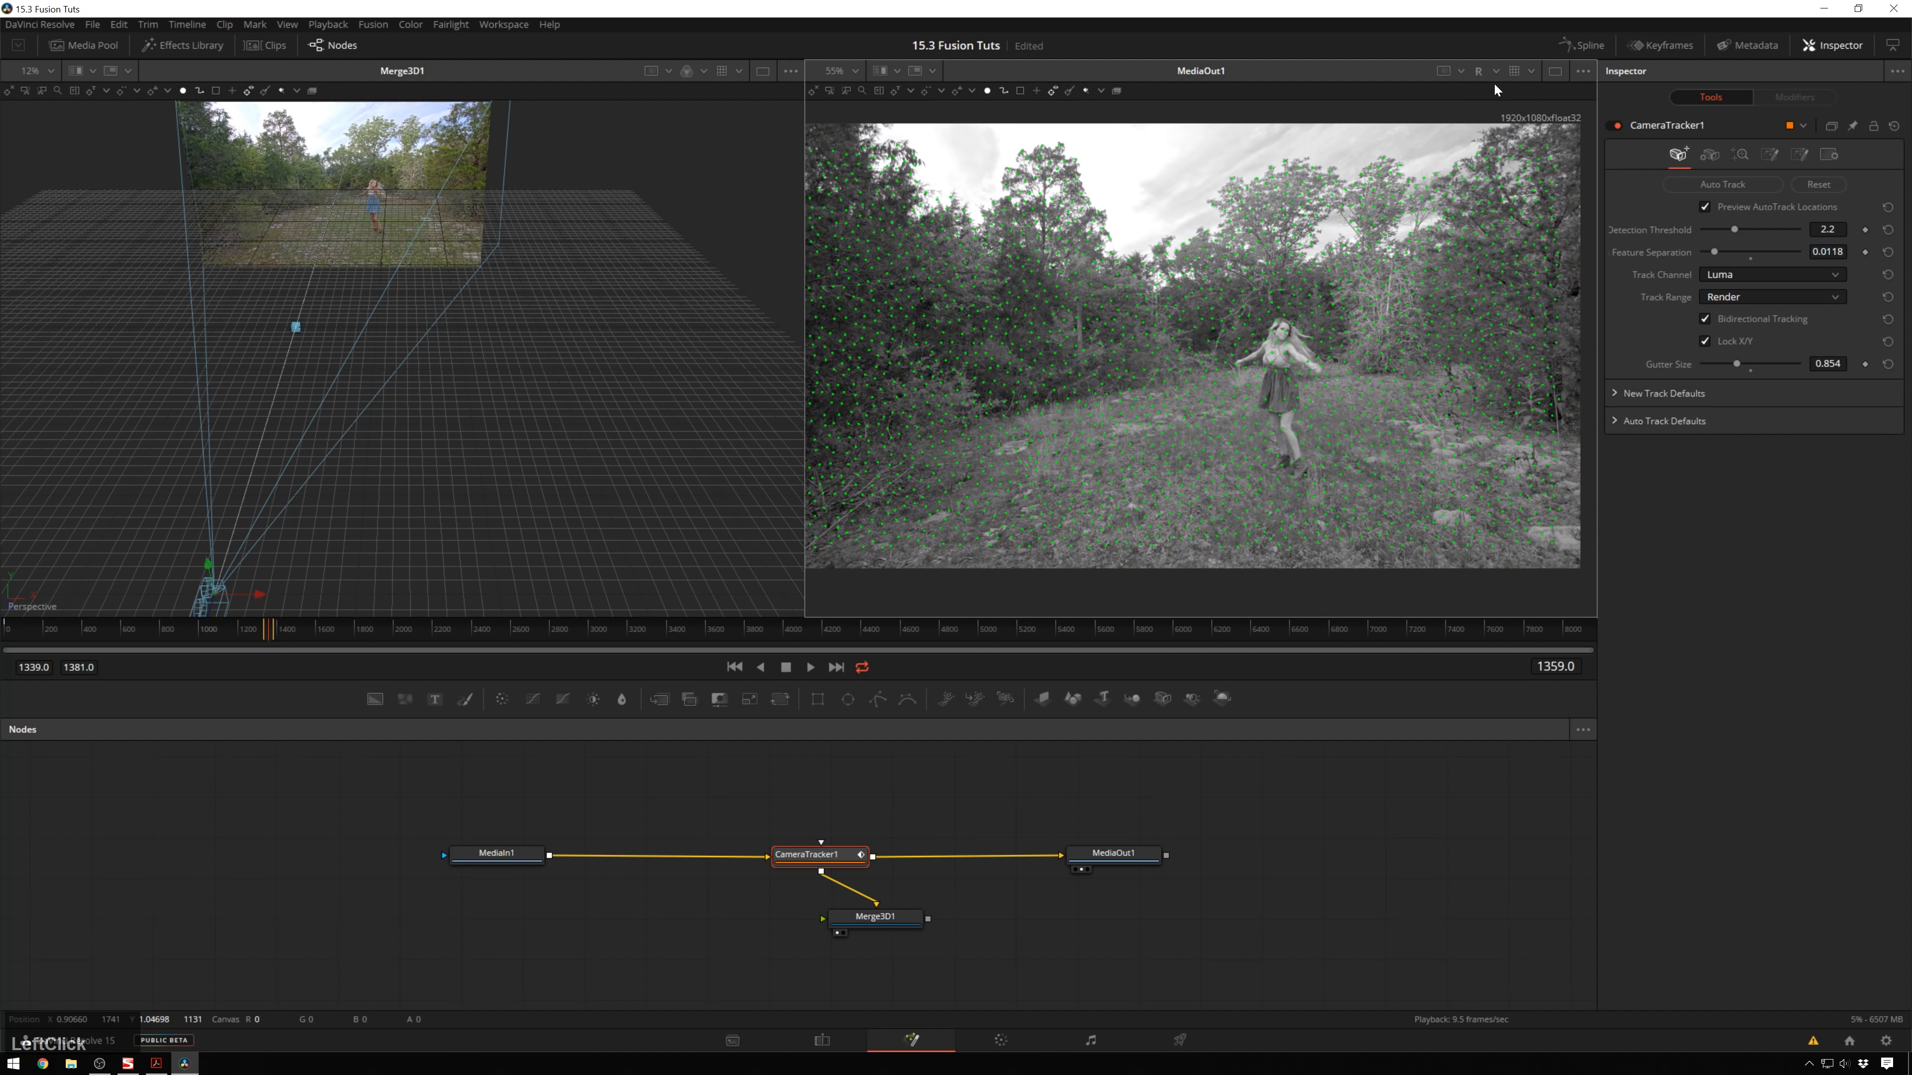
{"action": "left_click", "coordinate": [1496, 70]}
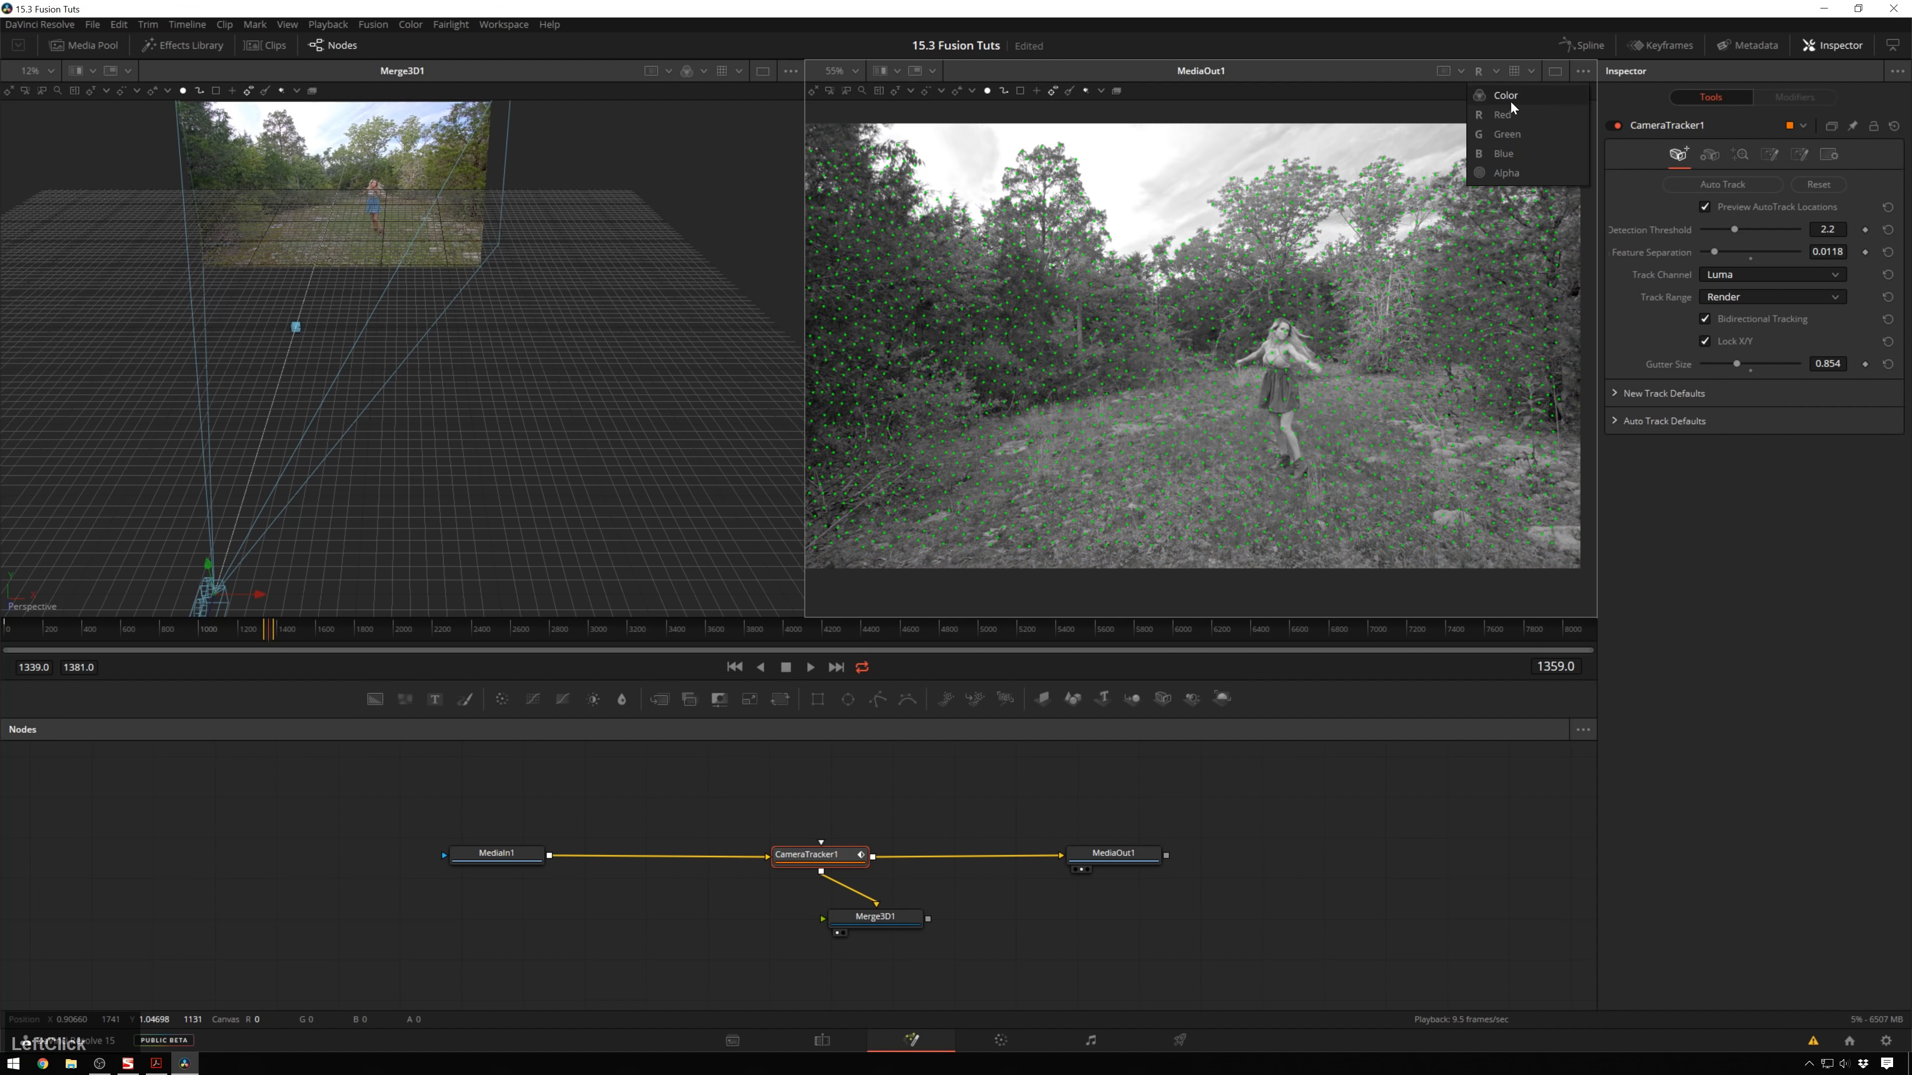
{"action": "left_click", "coordinate": [1519, 141]}
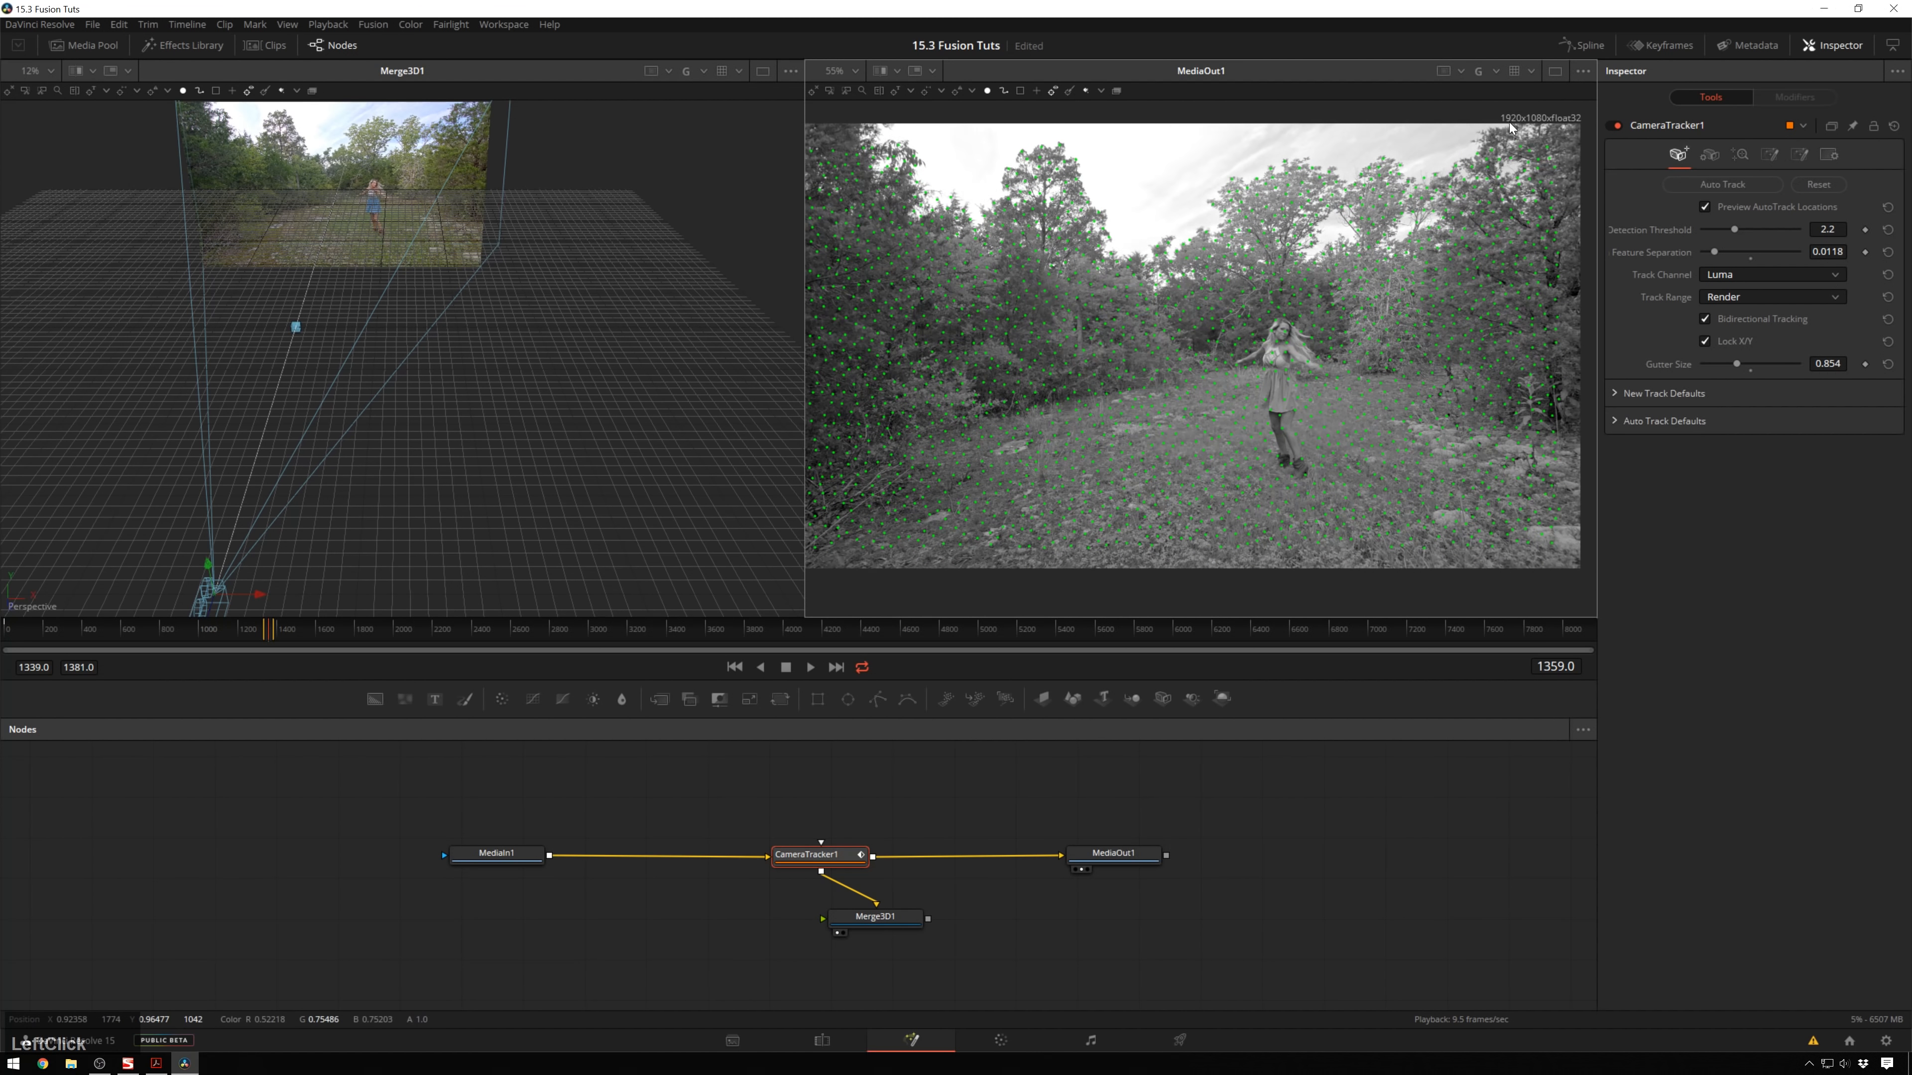
{"action": "left_click", "coordinate": [1494, 71]}
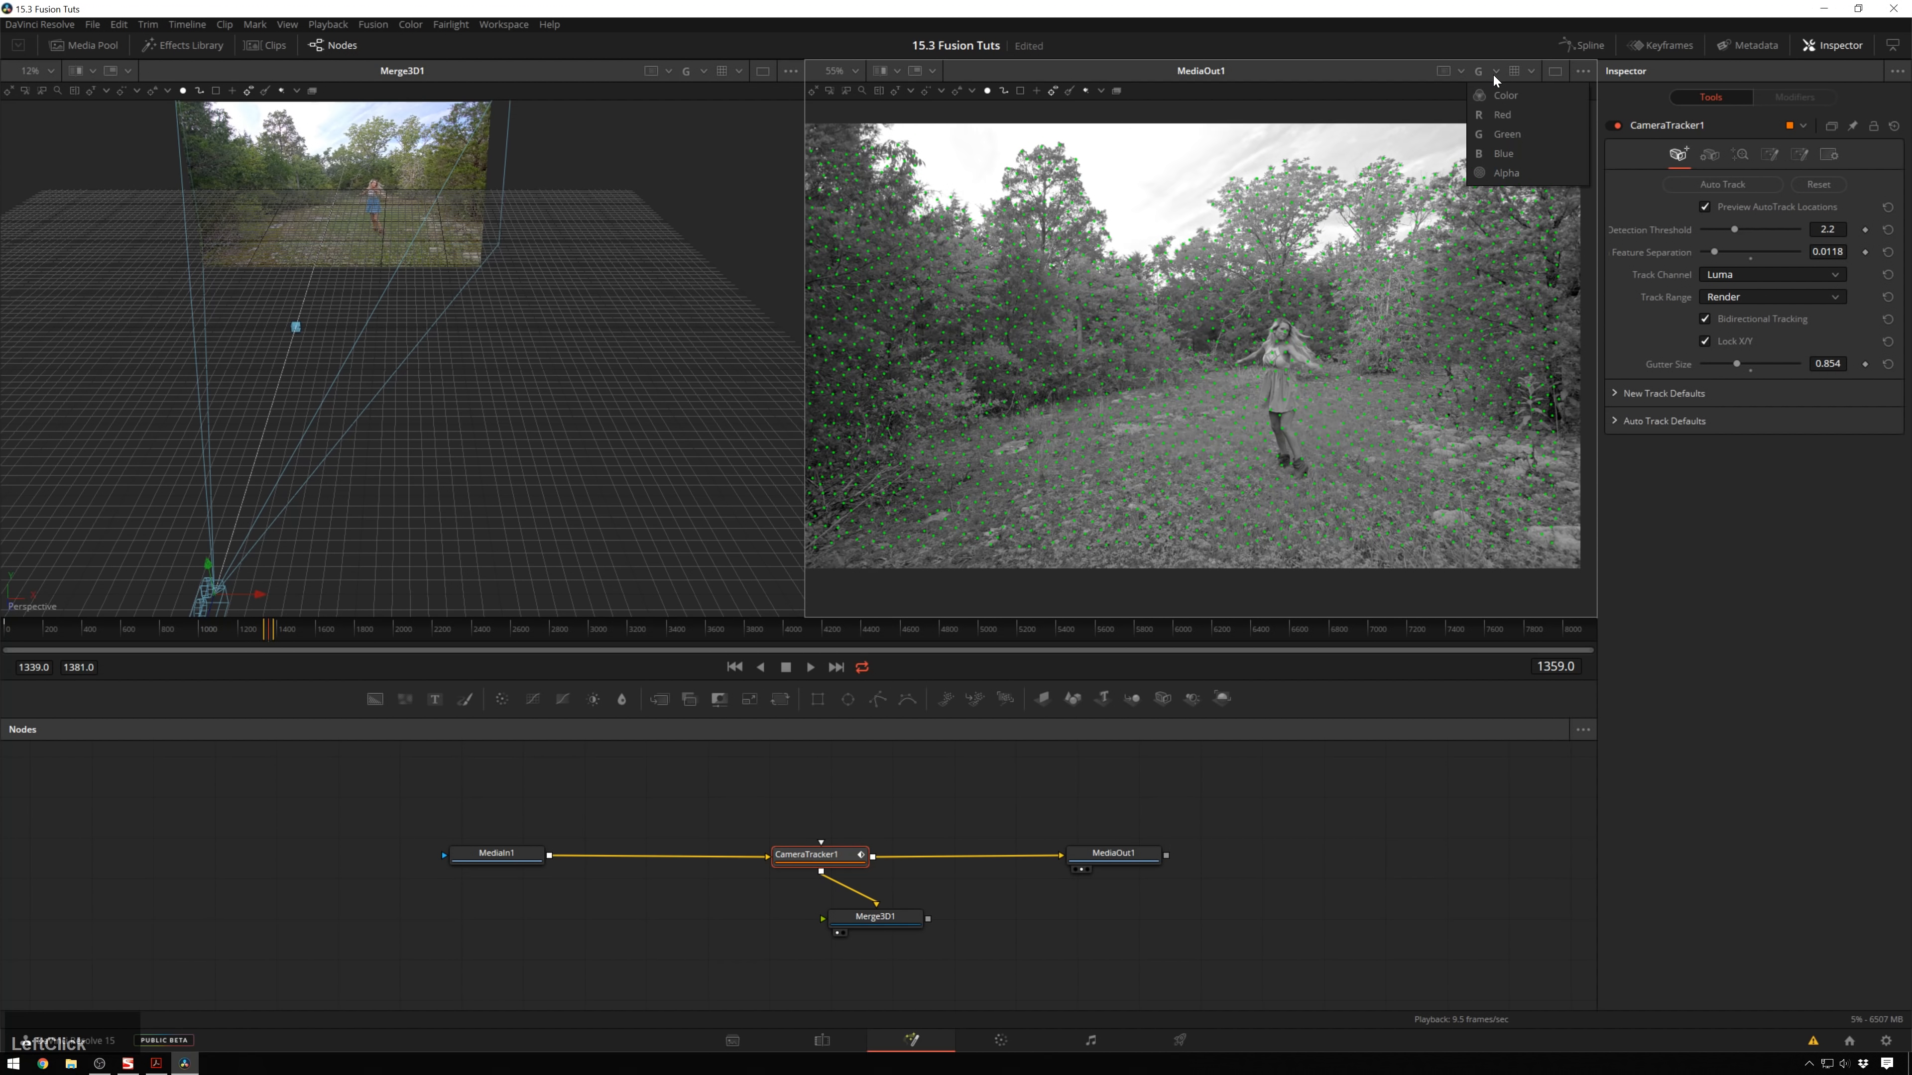
{"action": "left_click", "coordinate": [1519, 154]}
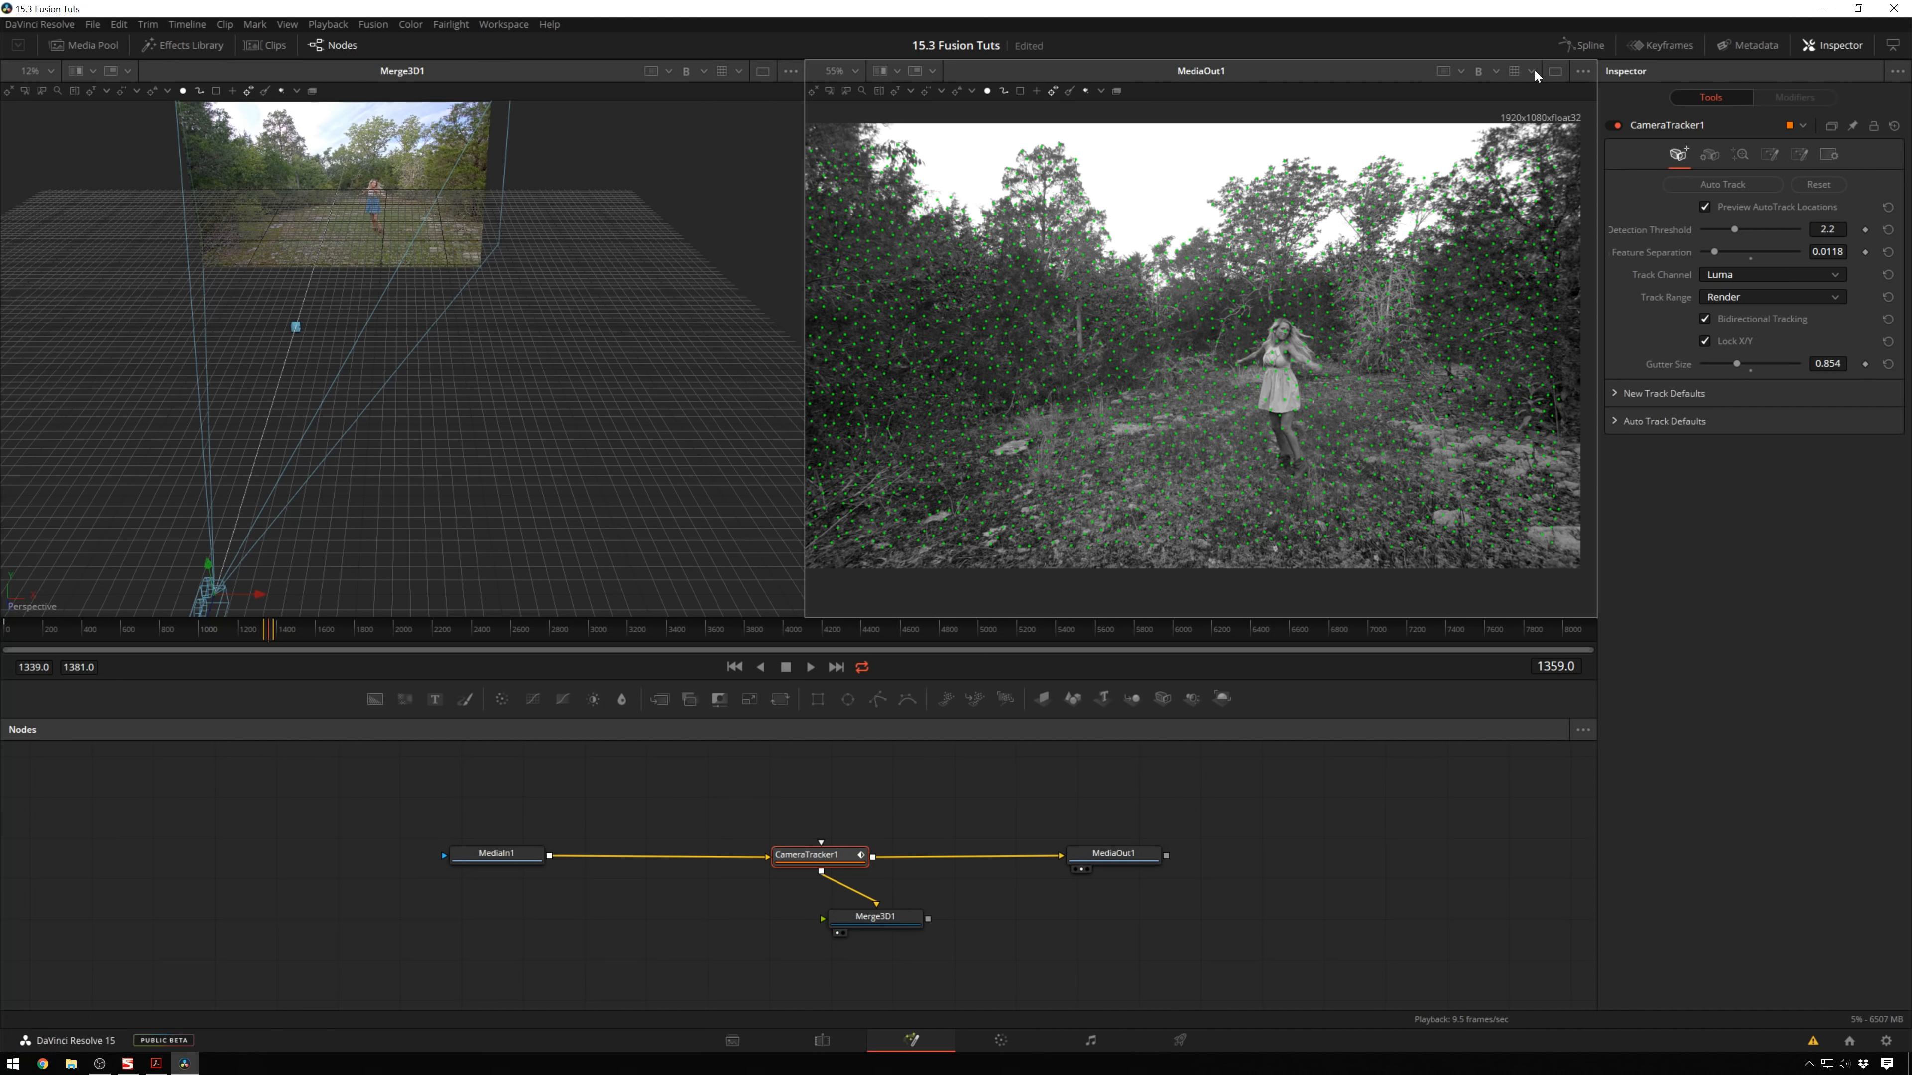
{"action": "left_click", "coordinate": [1496, 71]}
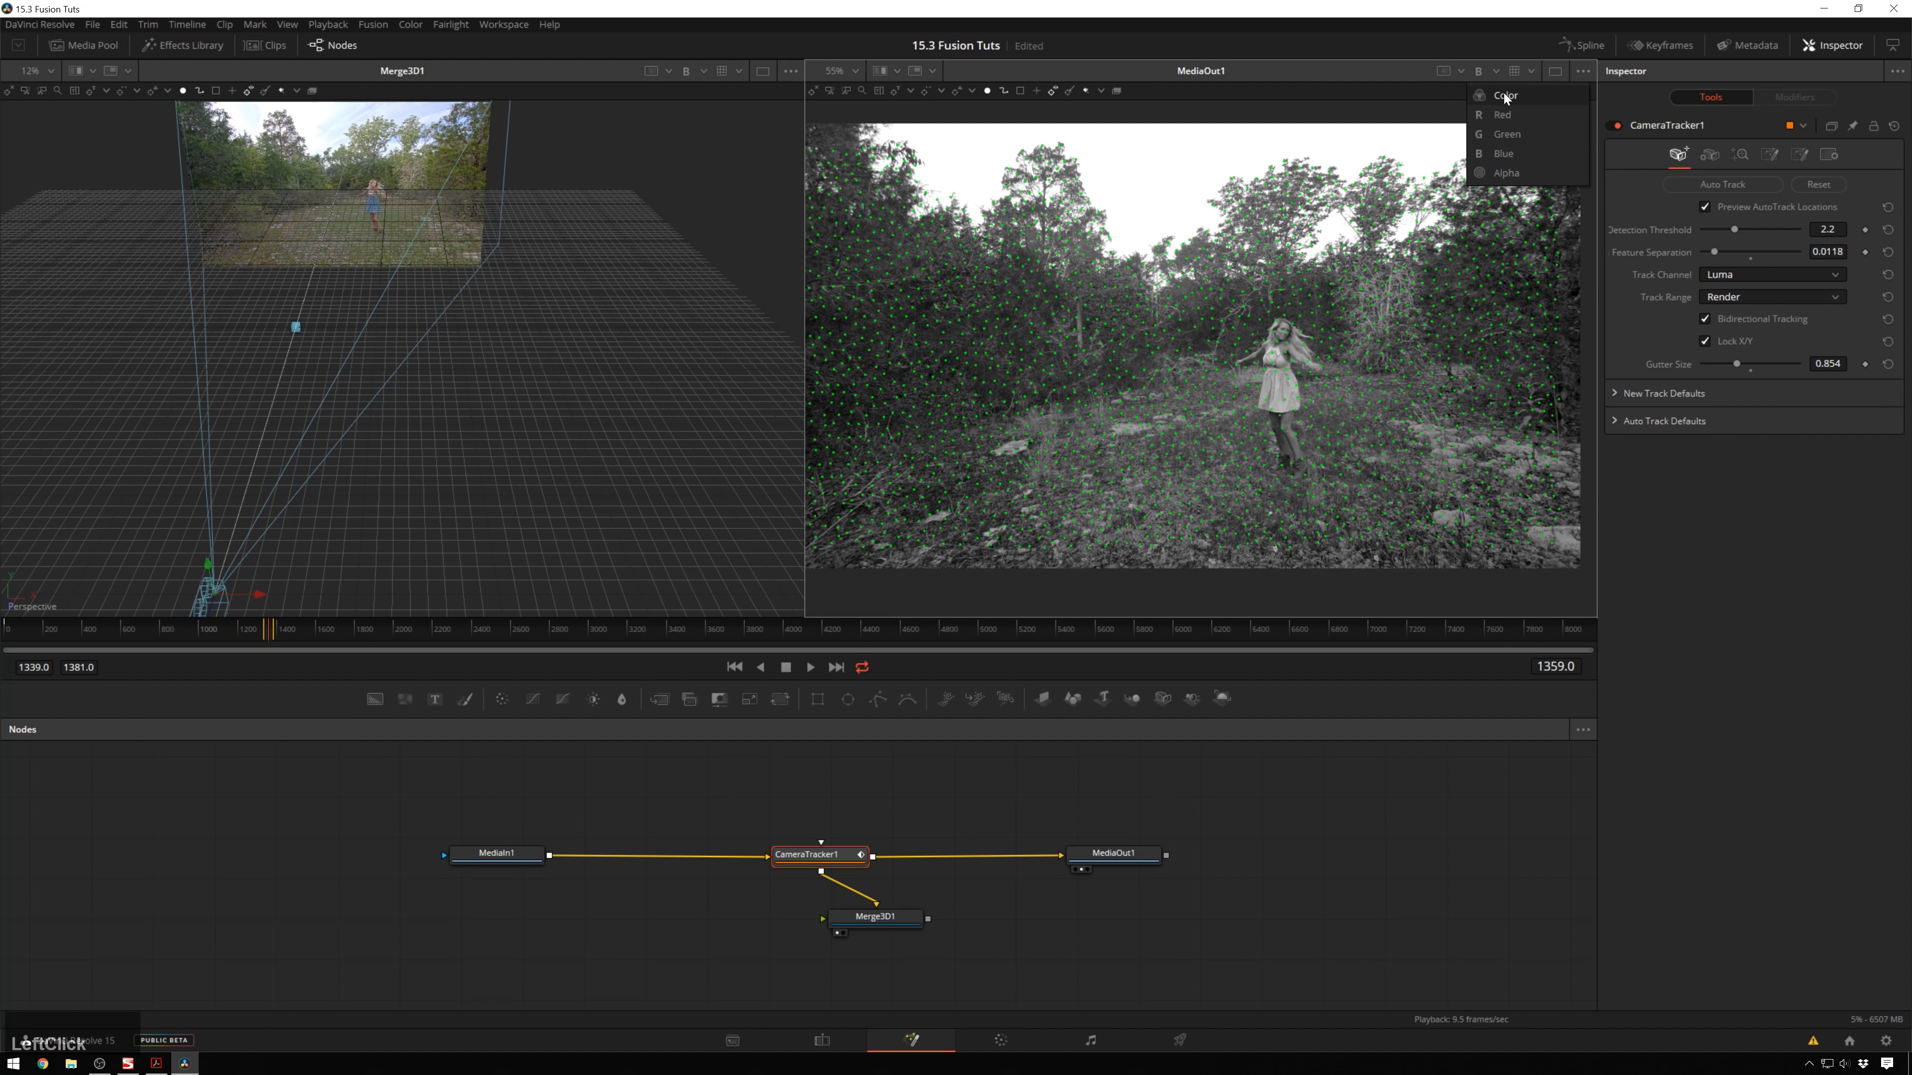
{"action": "left_click", "coordinate": [1503, 92]}
Set the camera tracker's Track Channel to Blue and refresh the preview of the track points.
{"action": "left_click", "coordinate": [1761, 274]}
{"action": "left_click", "coordinate": [1738, 319]}
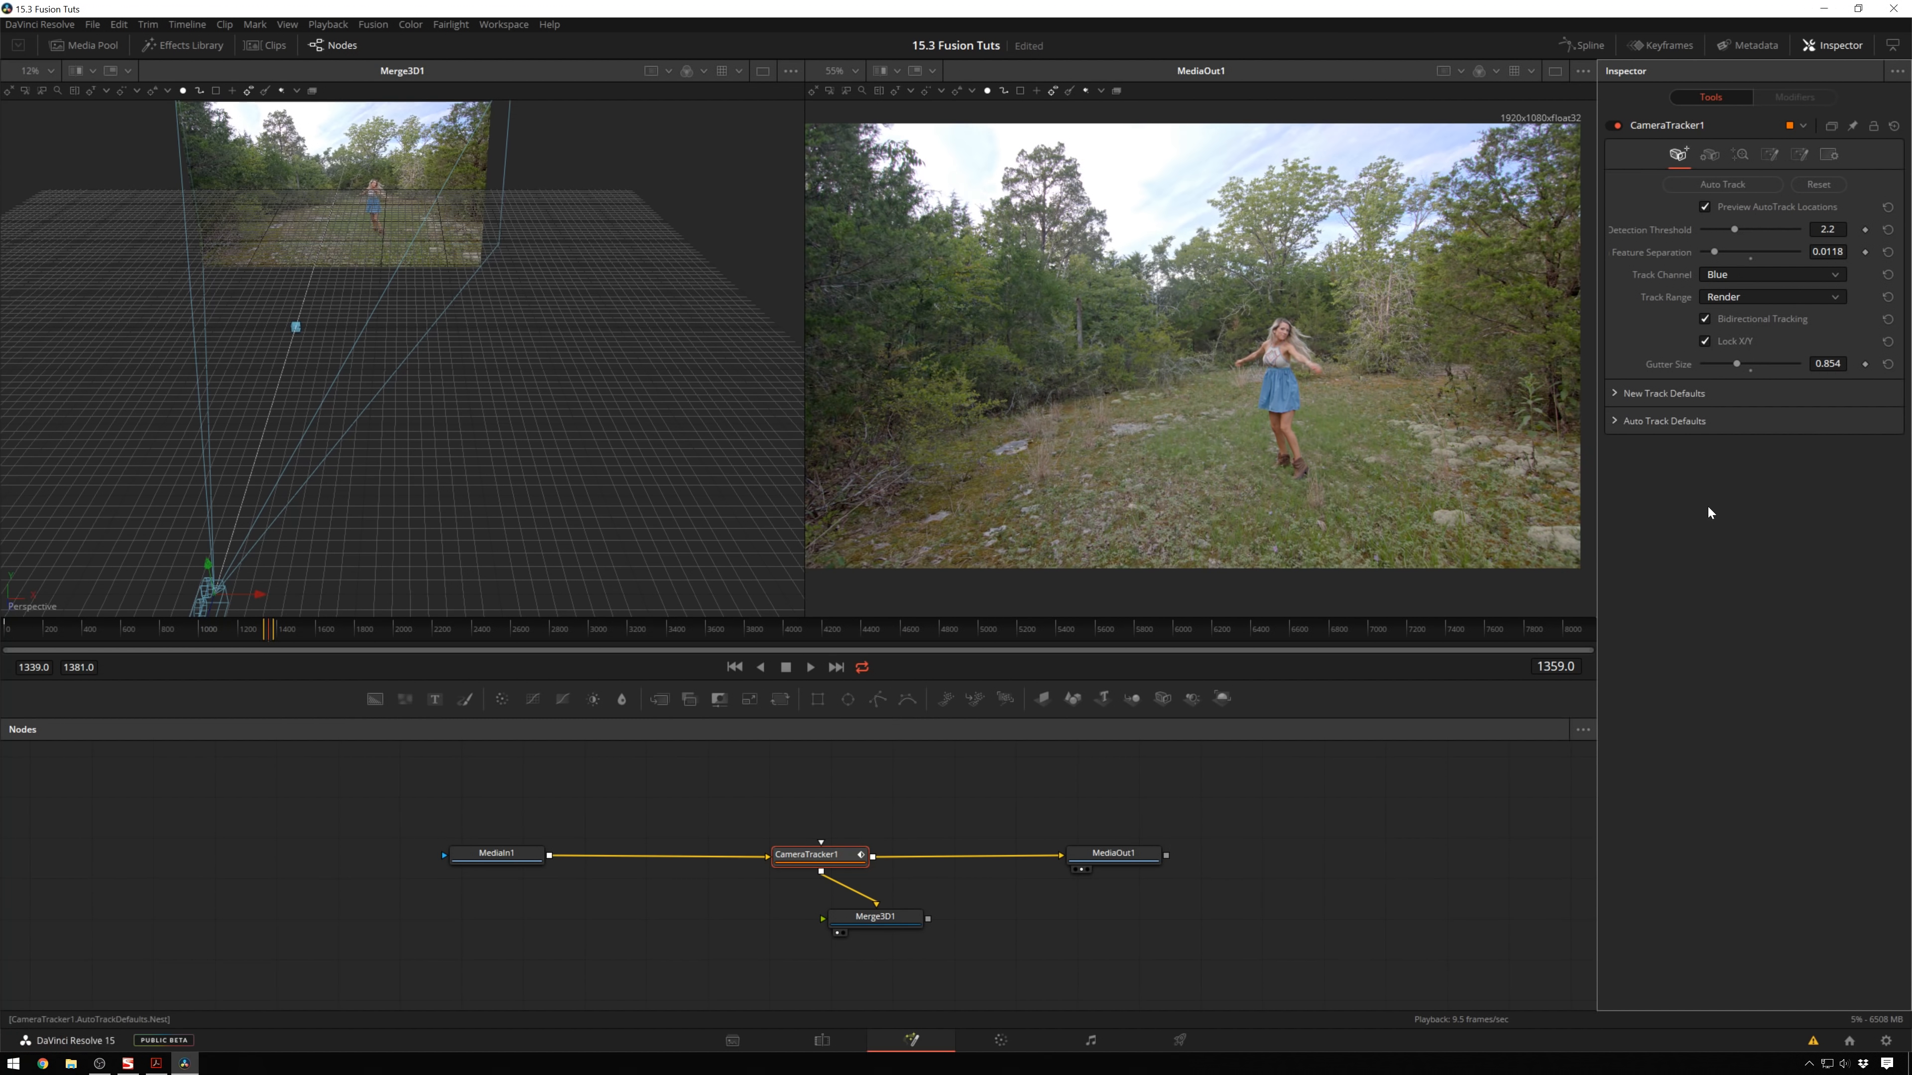
{"action": "left_click", "coordinate": [1344, 354]}
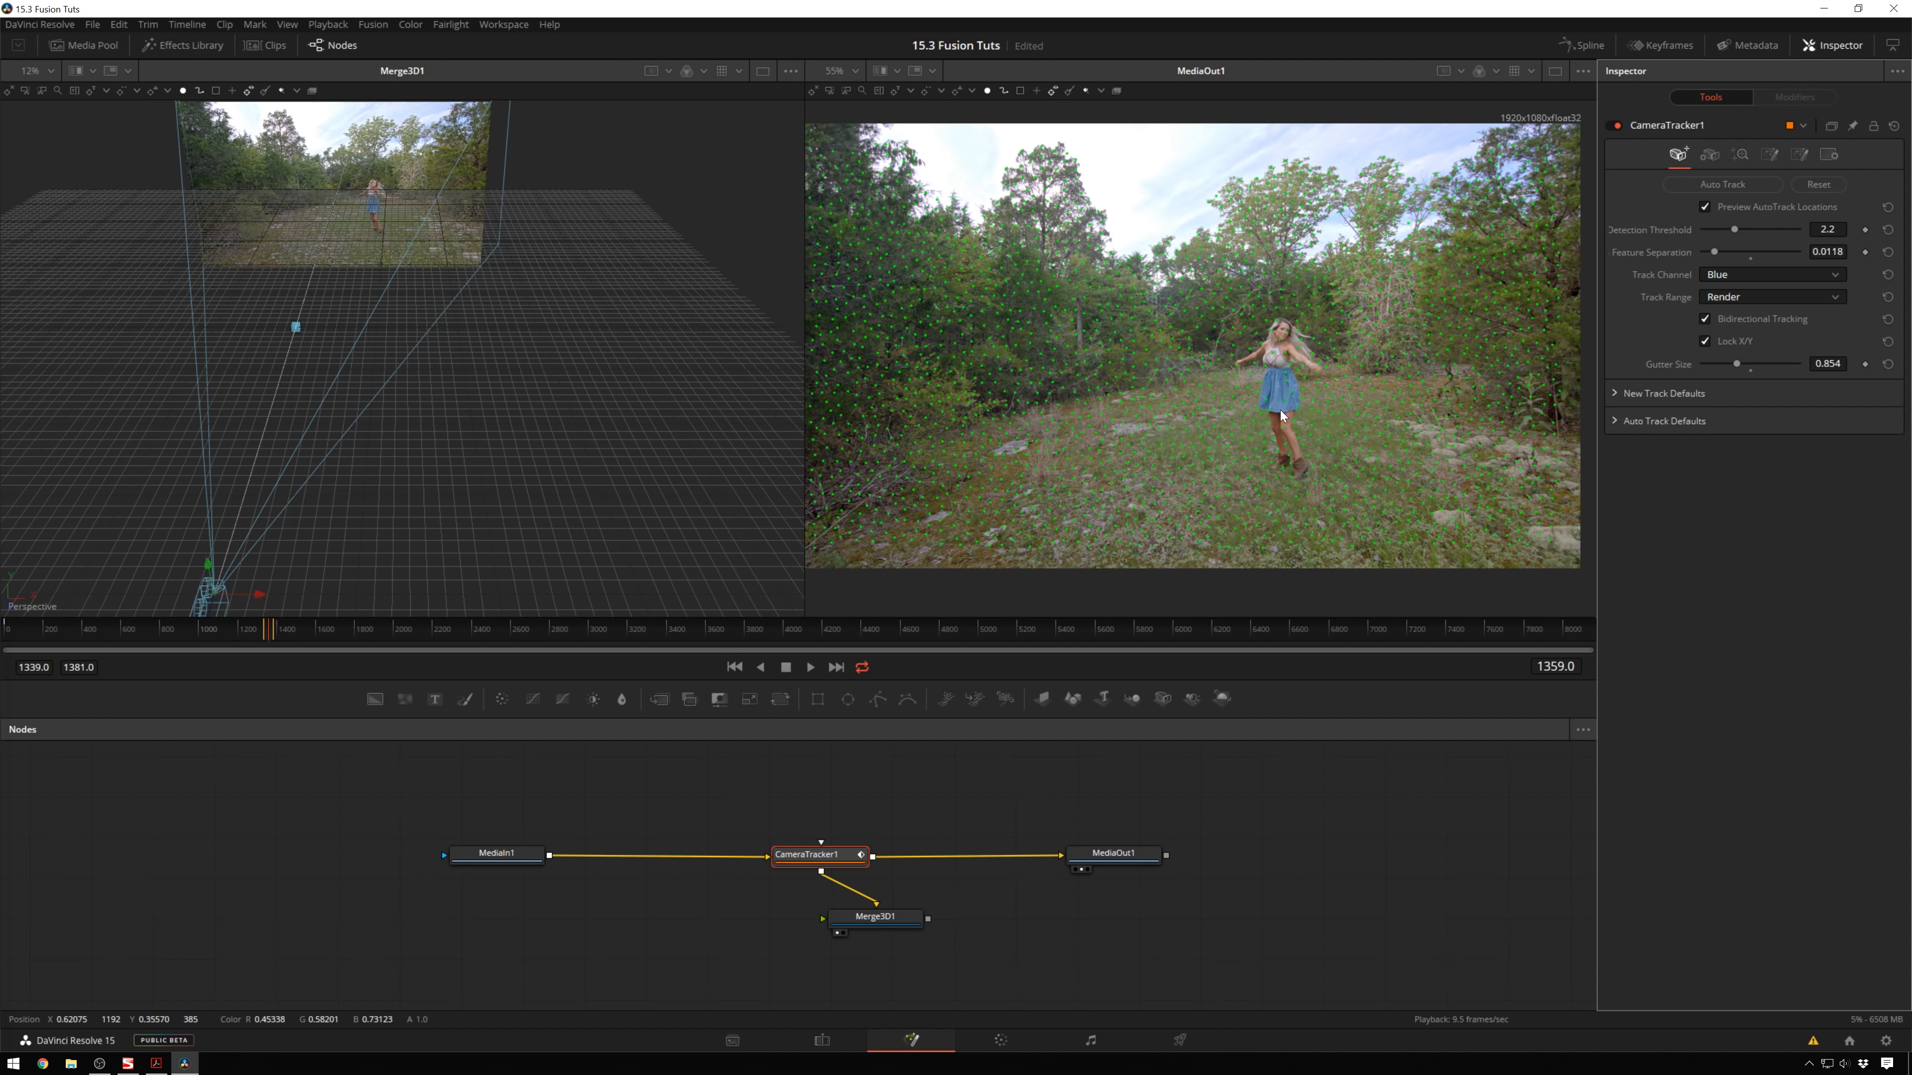
Compare the Planar and Optical Flow tracker types under New Track Defaults, and set the Tracker back to Fusion Tracker.
{"action": "left_click", "coordinate": [1614, 393]}
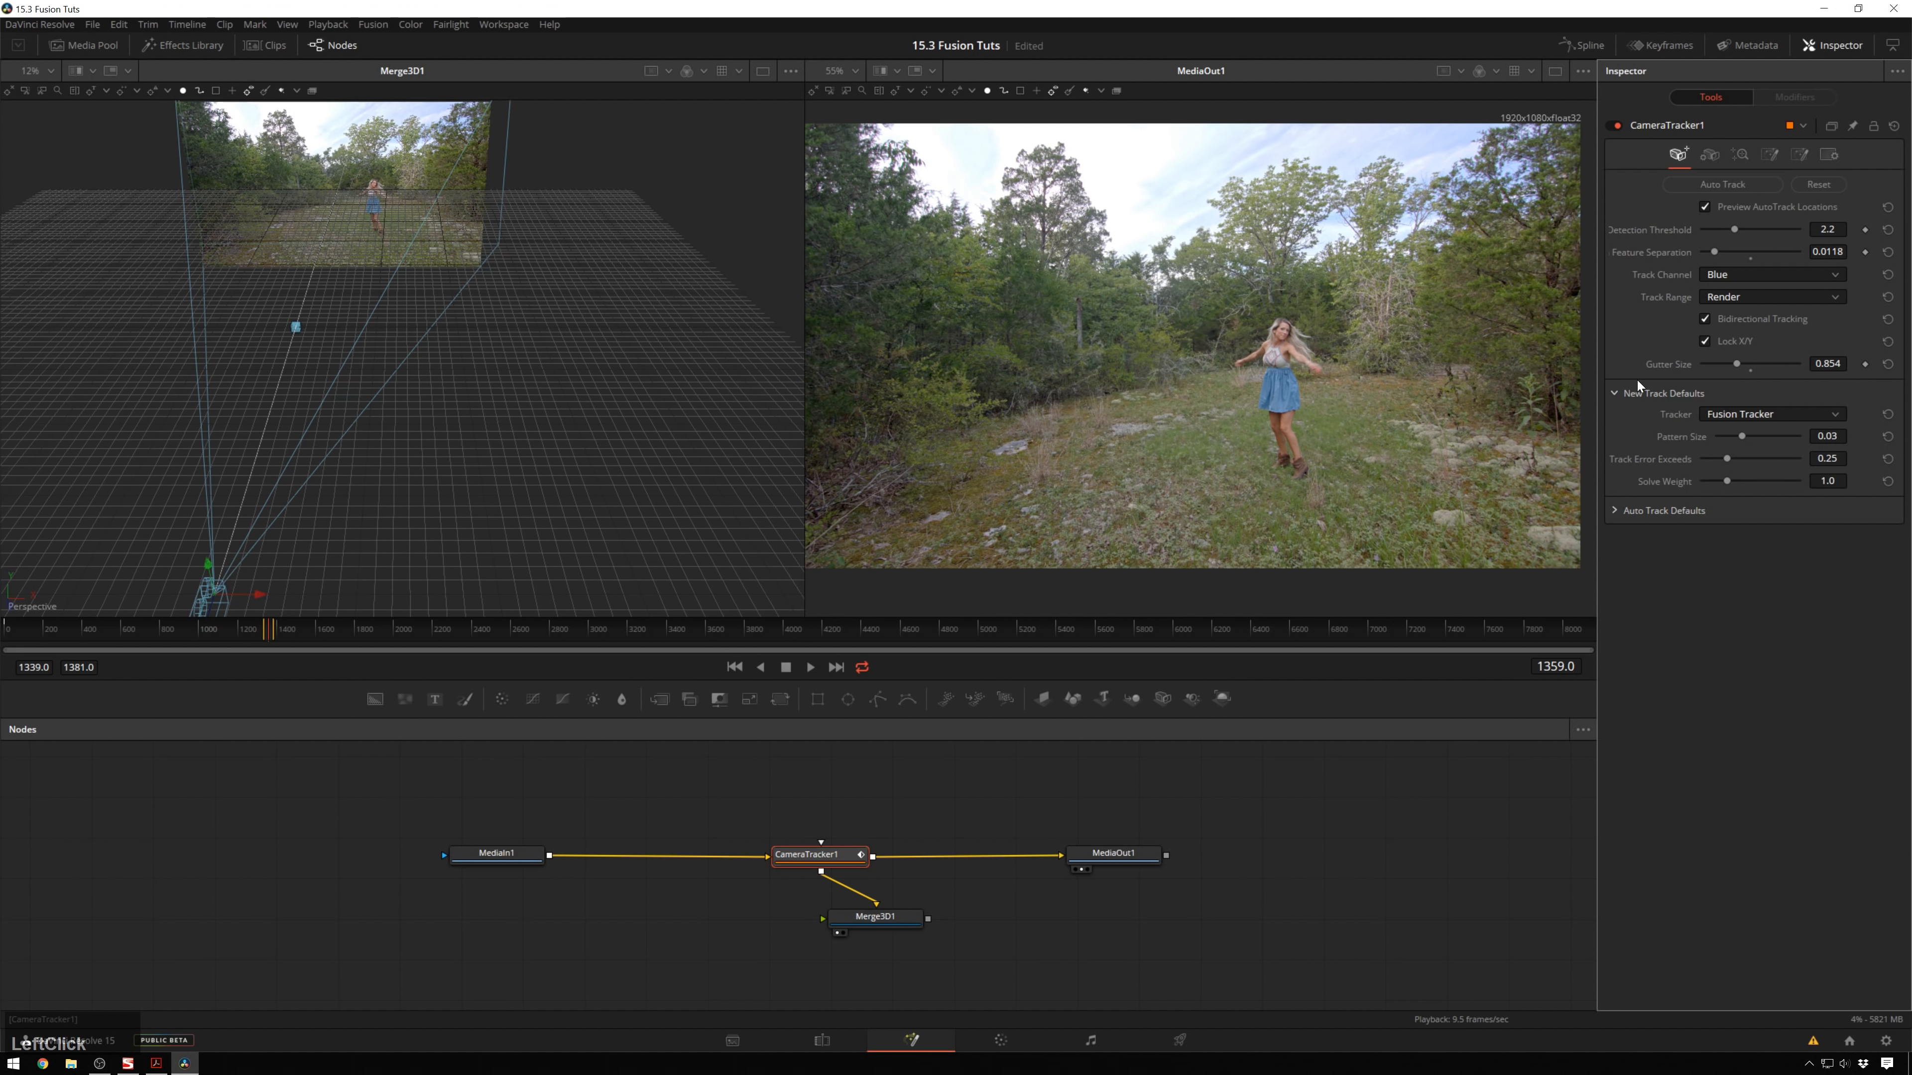
{"action": "left_click", "coordinate": [1738, 414]}
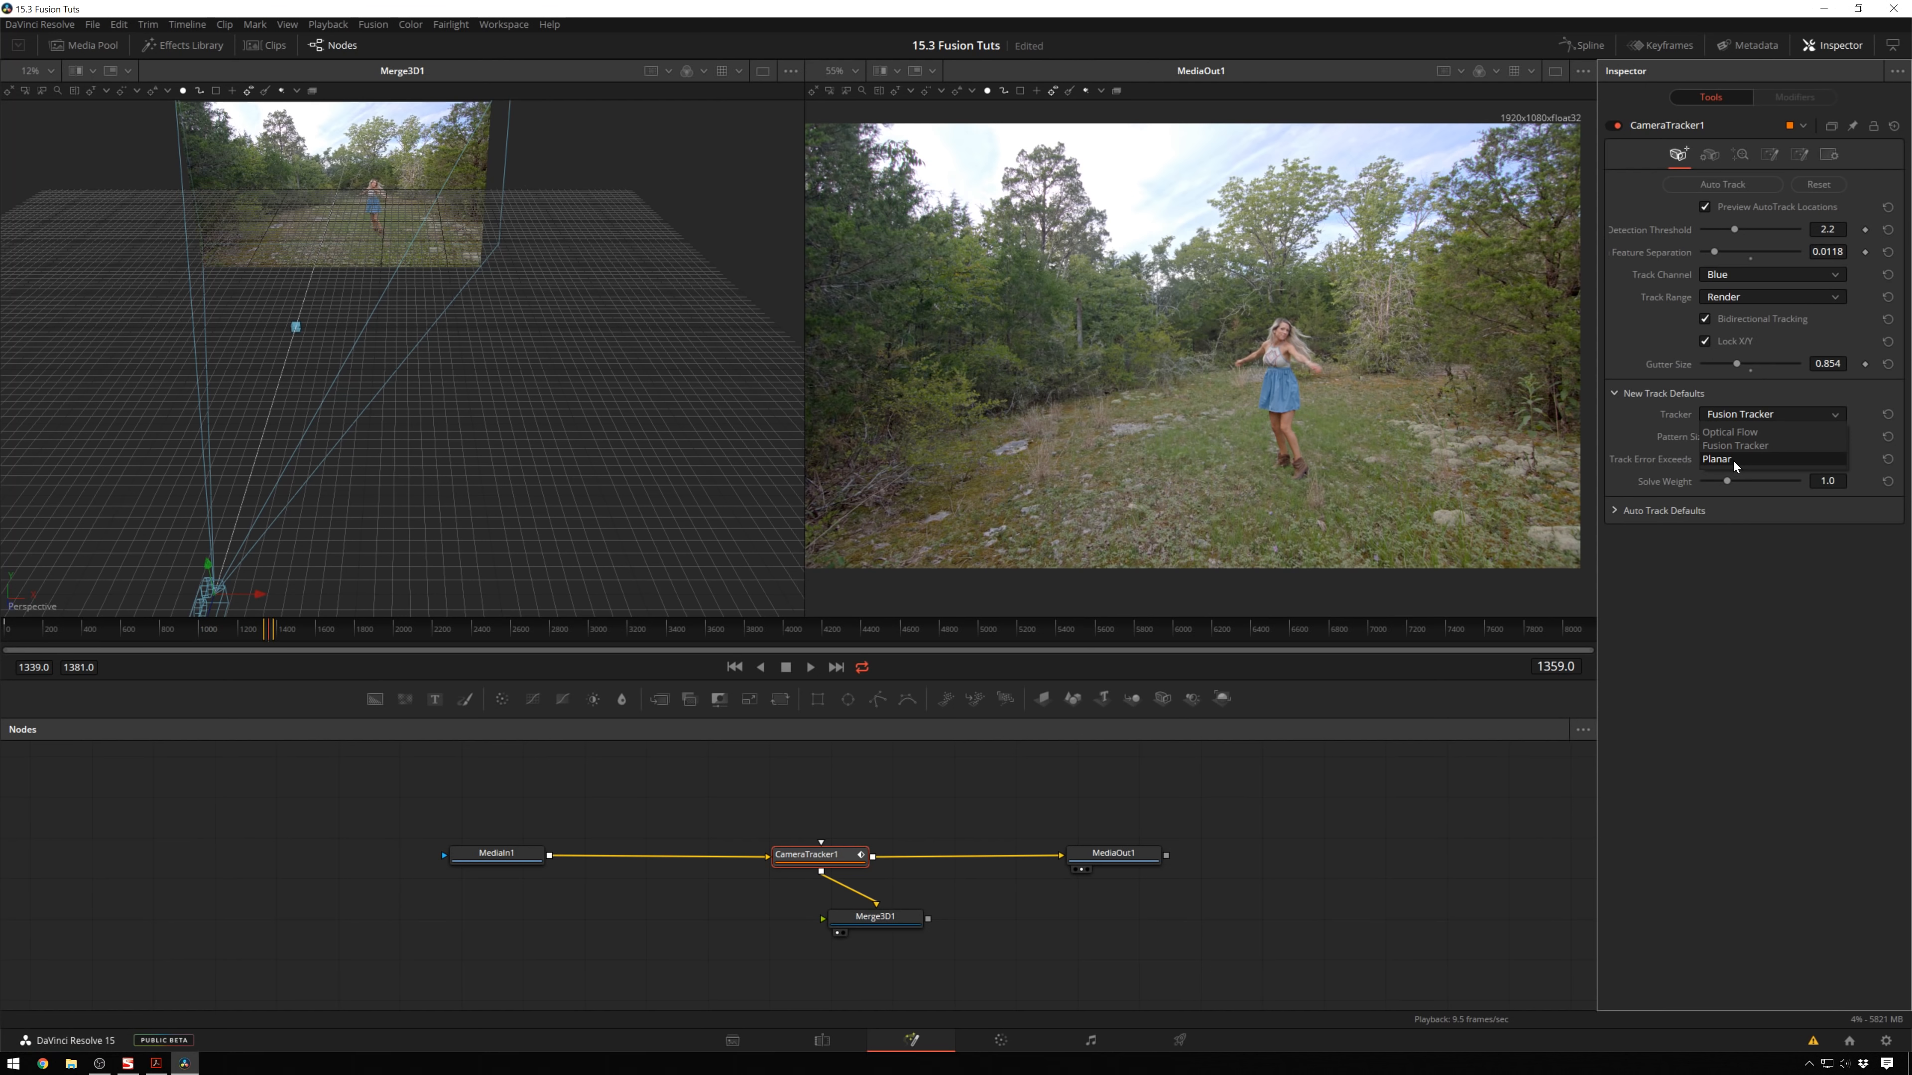
{"action": "left_click", "coordinate": [1730, 459]}
{"action": "left_click", "coordinate": [1737, 416]}
{"action": "left_click", "coordinate": [1735, 432]}
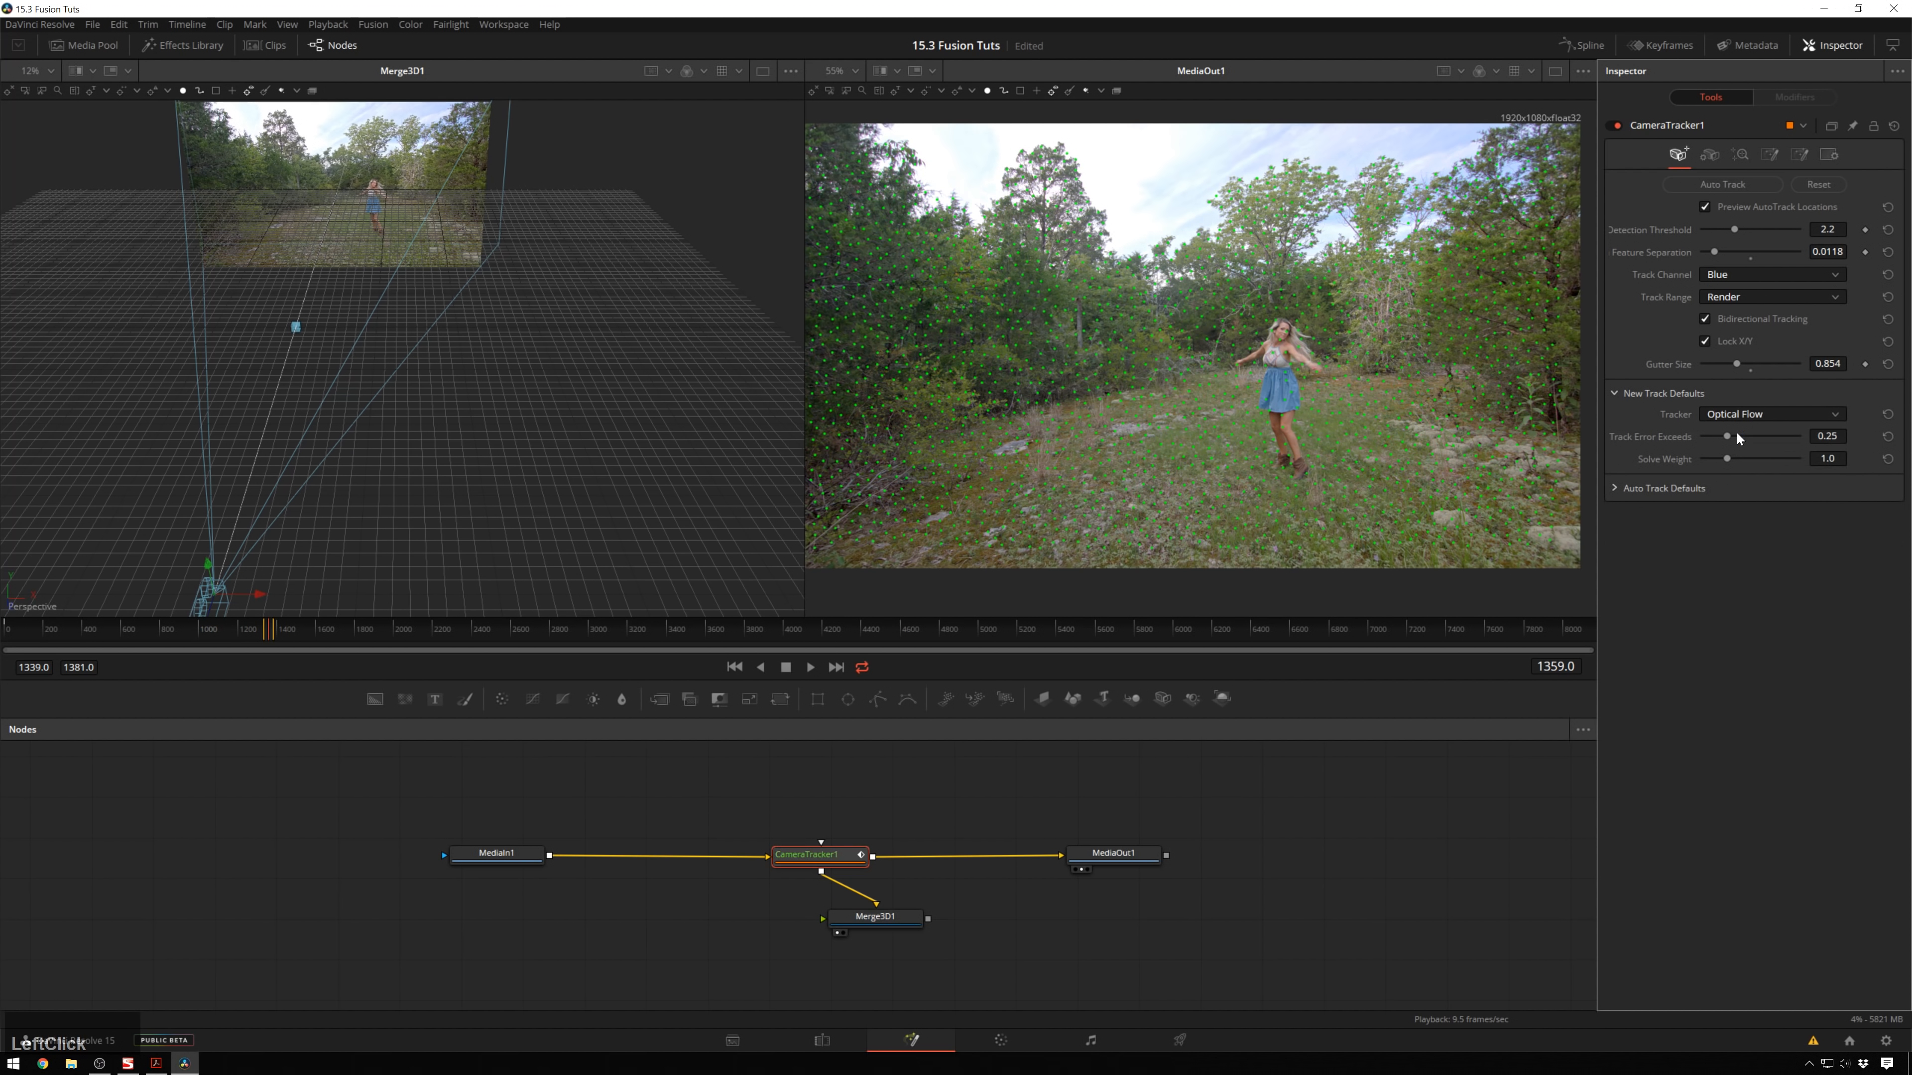
{"action": "left_click", "coordinate": [1727, 412]}
{"action": "left_click", "coordinate": [1732, 445]}
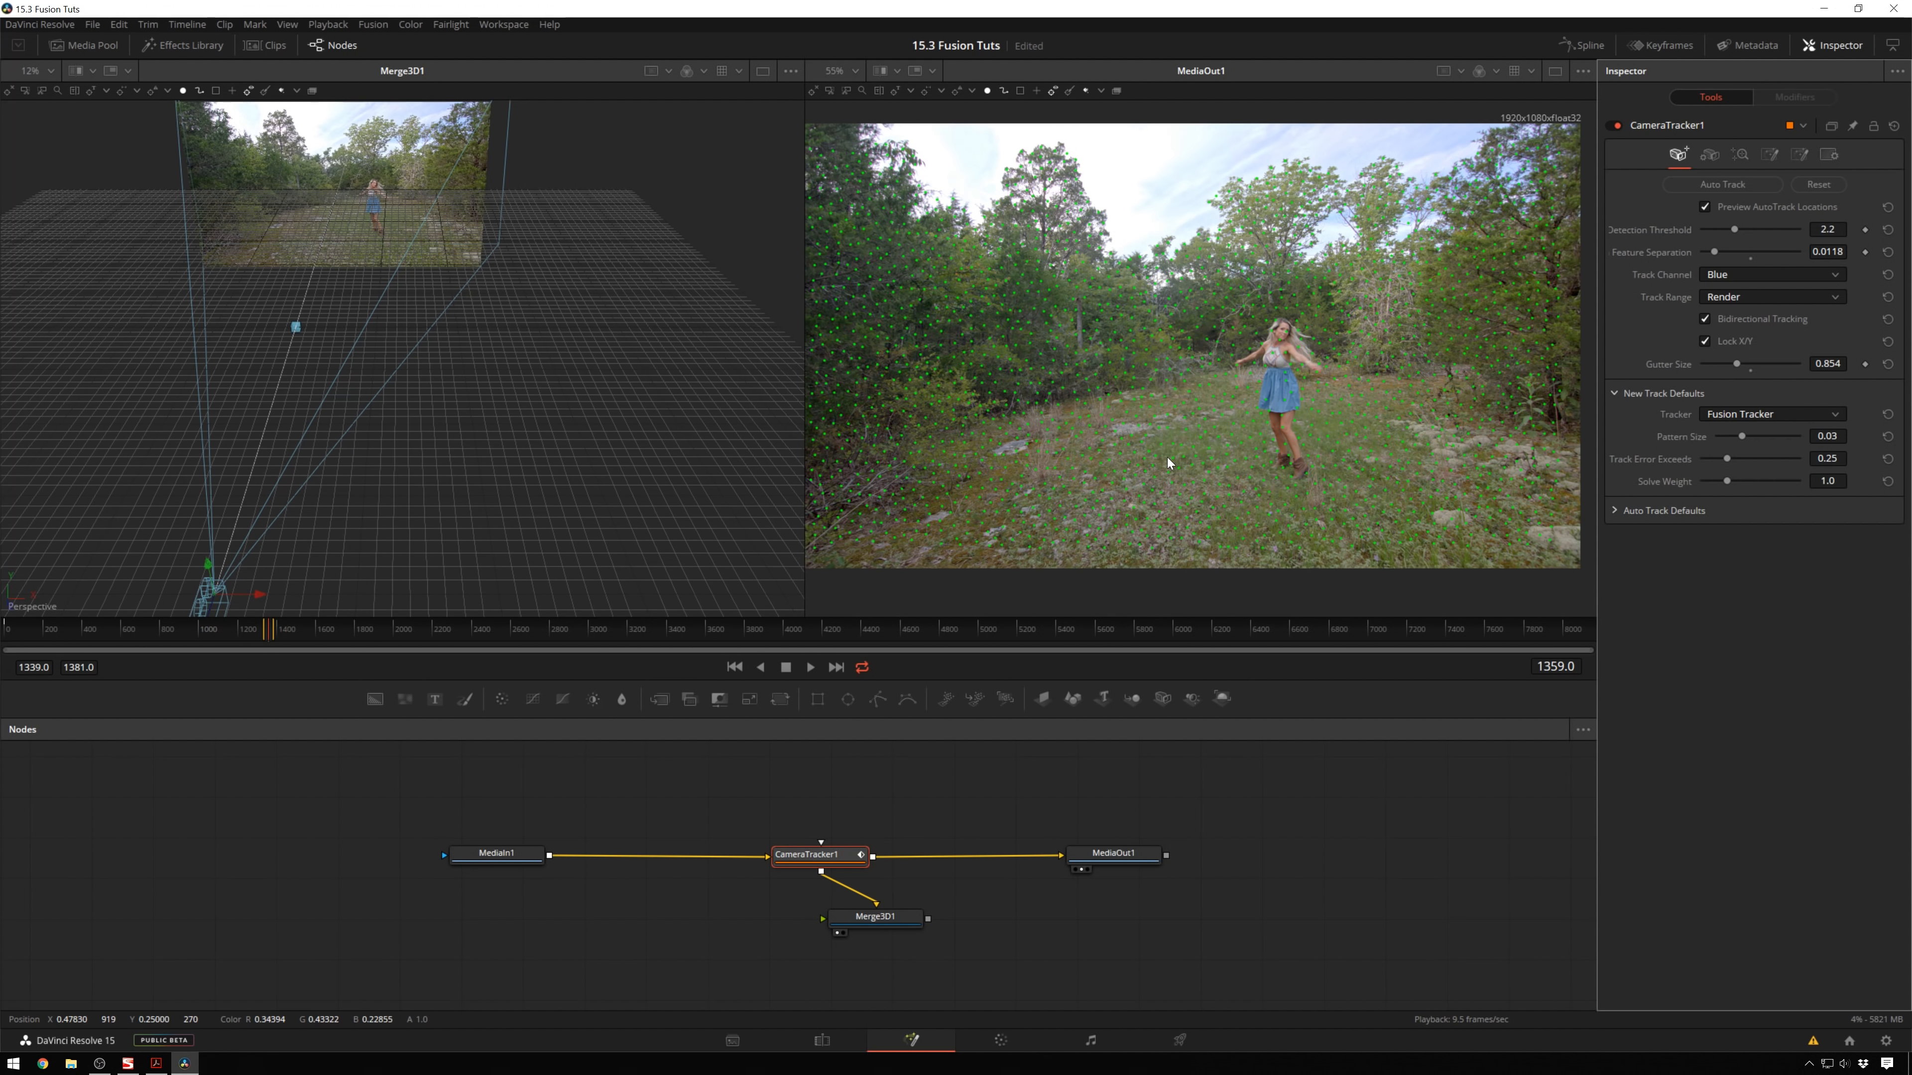
Show the settings of the Optical Flow and Planar trackers once more, and return the Tracker to Fusion Tracker.
{"action": "left_click", "coordinate": [1790, 413]}
{"action": "left_click", "coordinate": [1769, 431]}
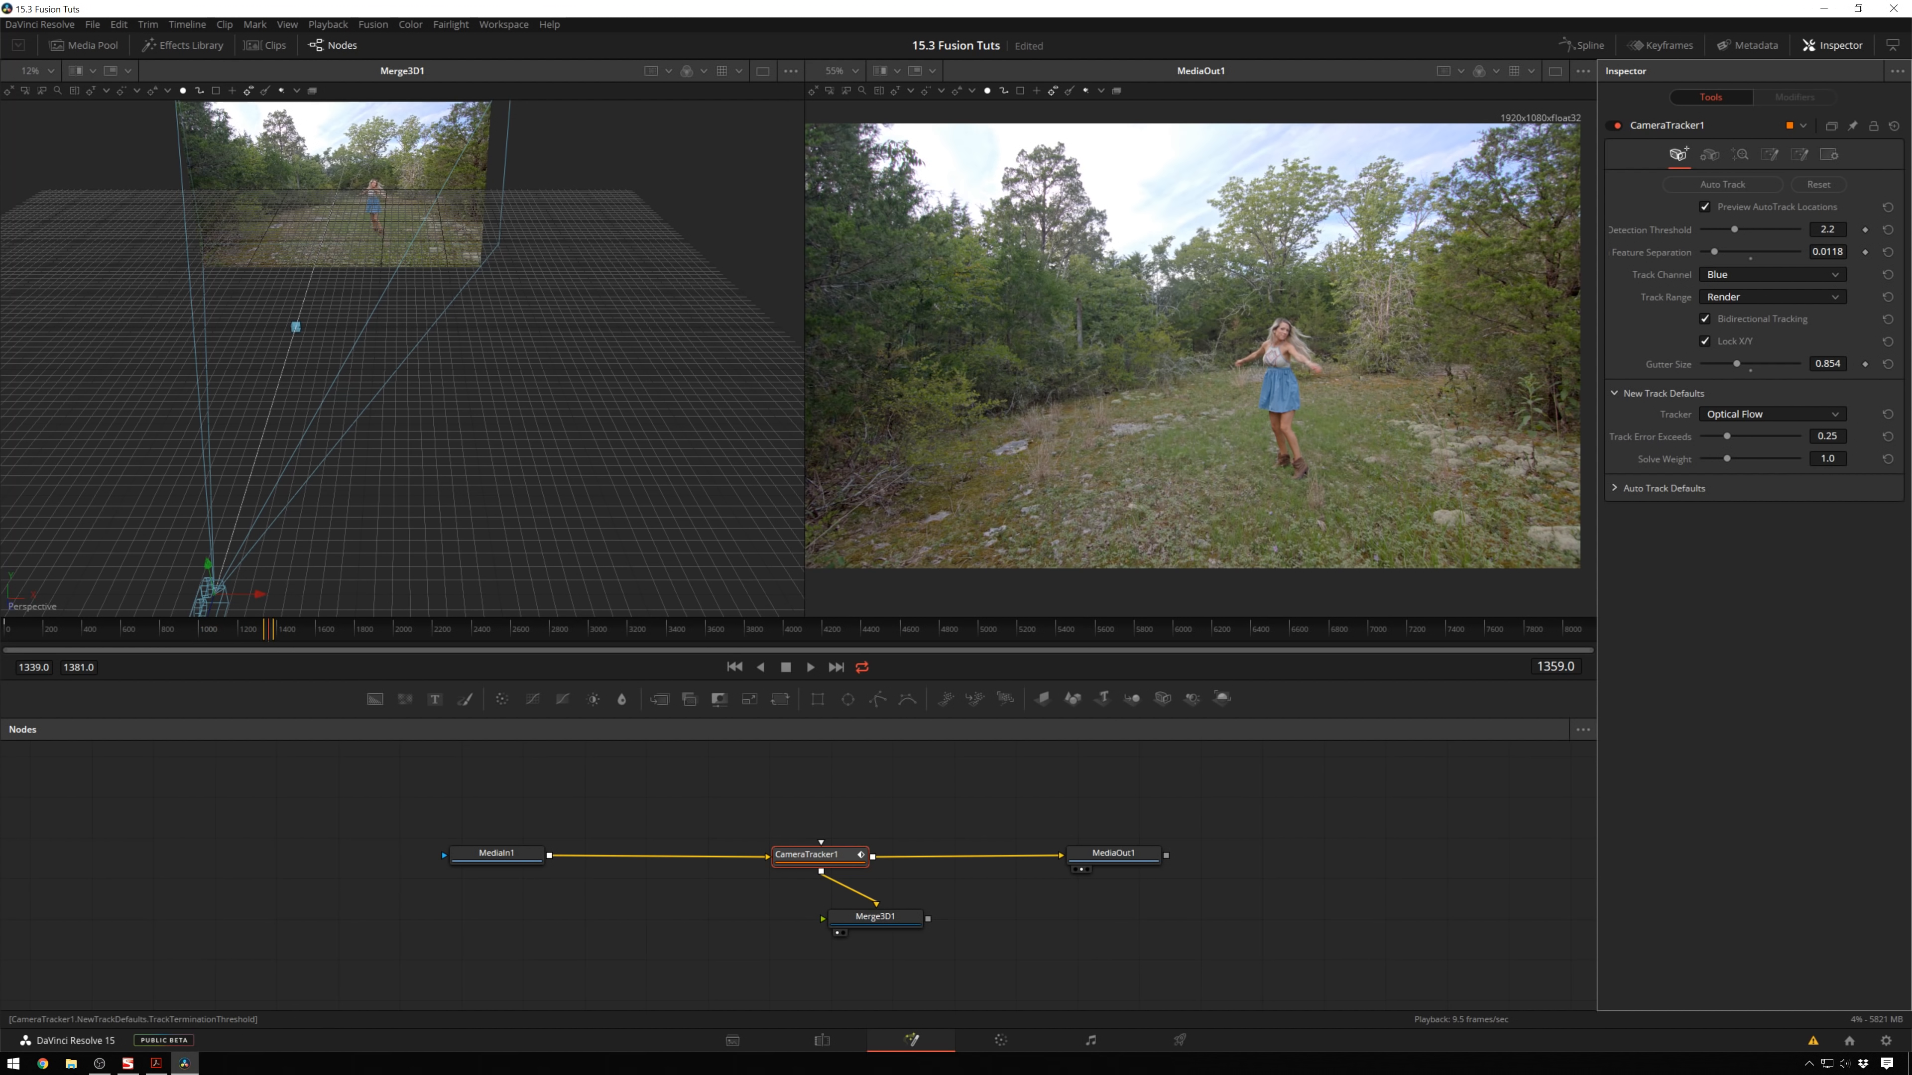
{"action": "left_click", "coordinate": [1760, 411]}
{"action": "left_click", "coordinate": [1743, 457]}
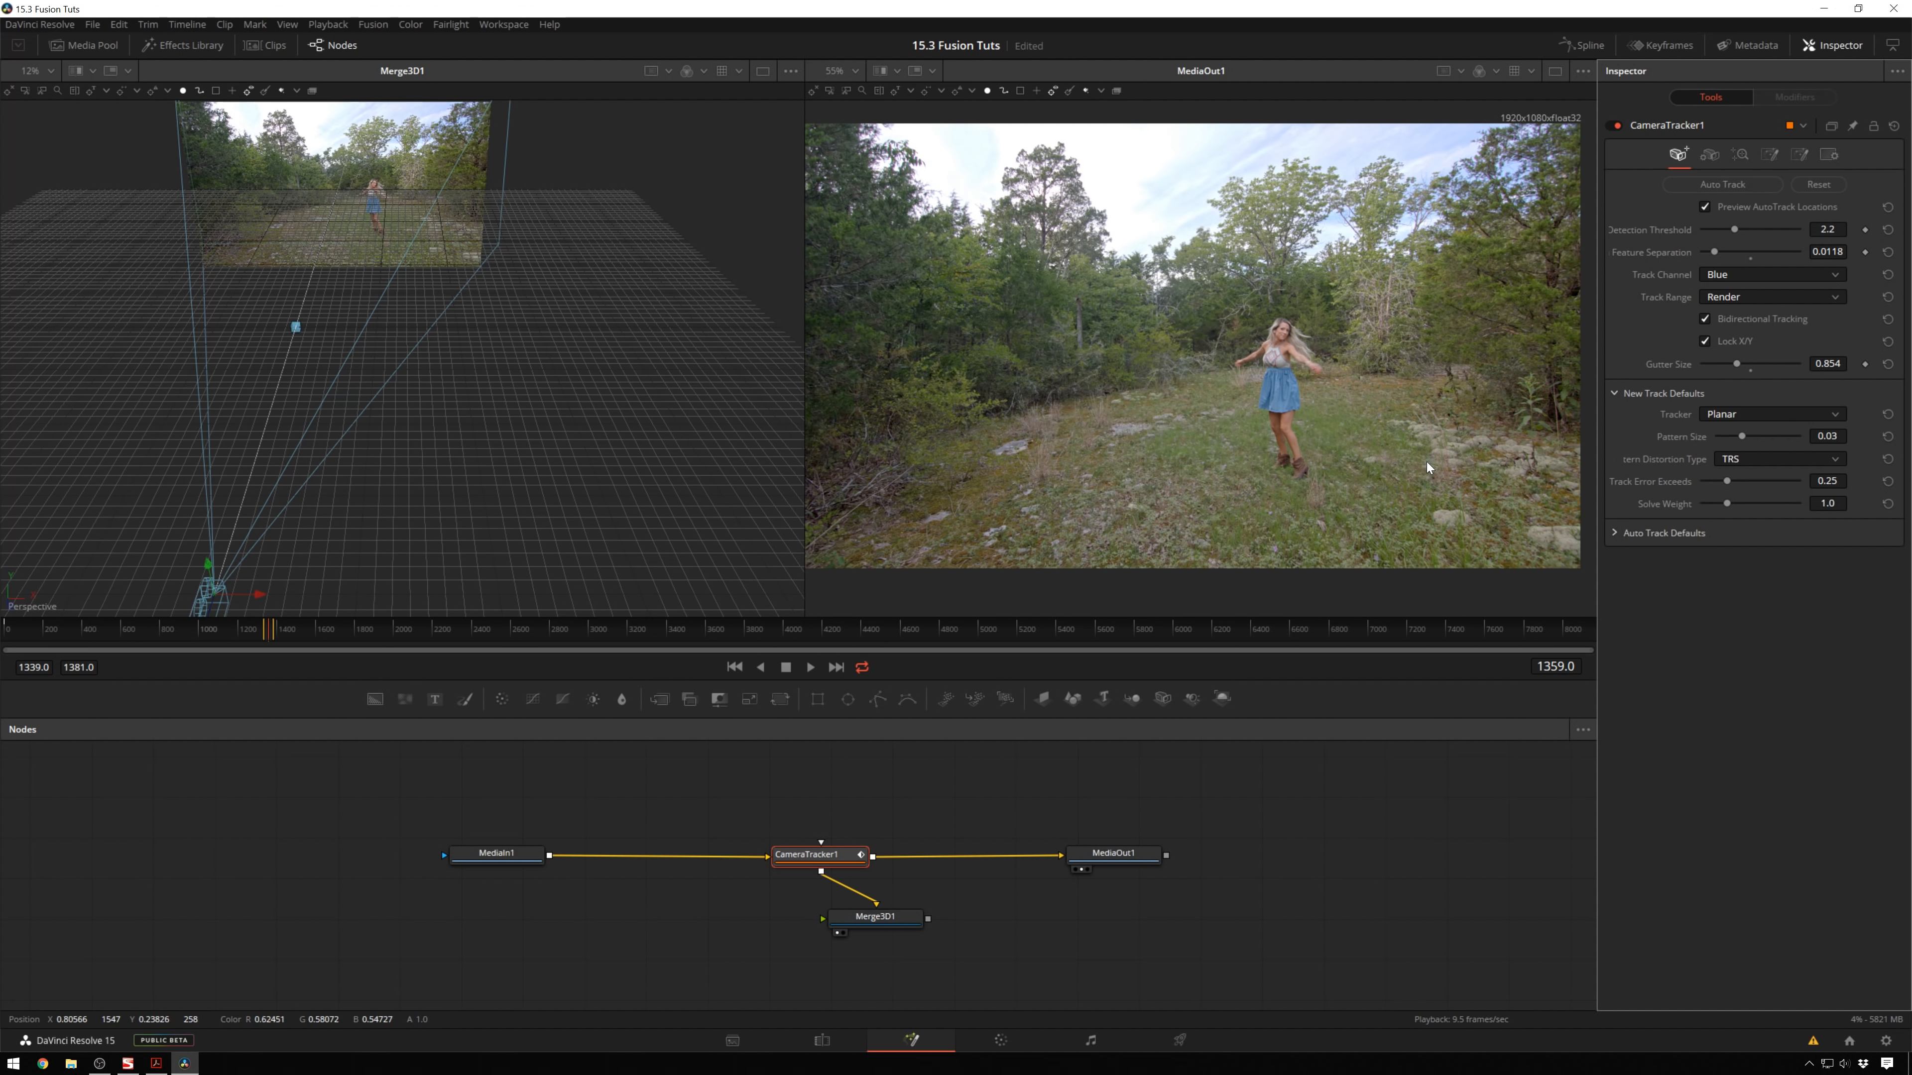
{"action": "left_click", "coordinate": [1737, 413]}
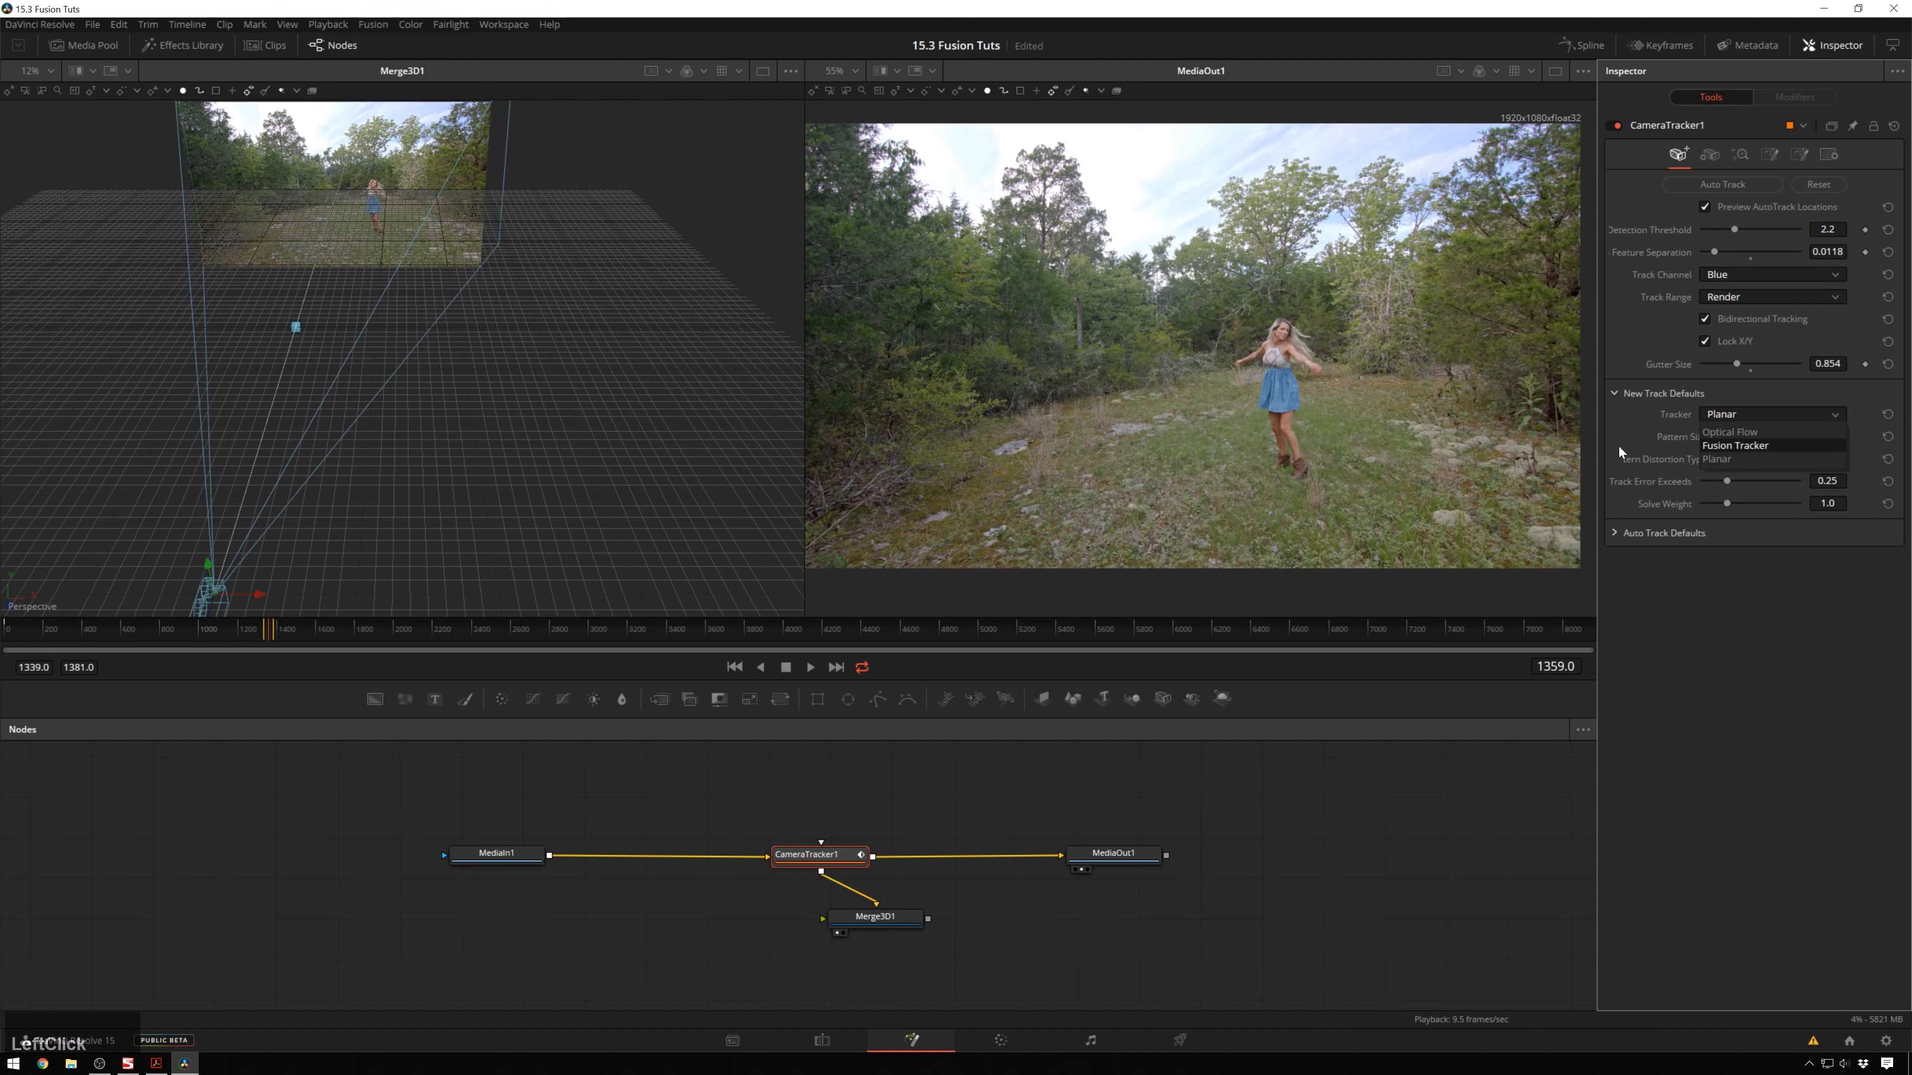
{"action": "left_click", "coordinate": [1733, 434]}
{"action": "scroll", "coordinate": [1744, 412], "scroll_direction": "down", "scroll_amount": 1}
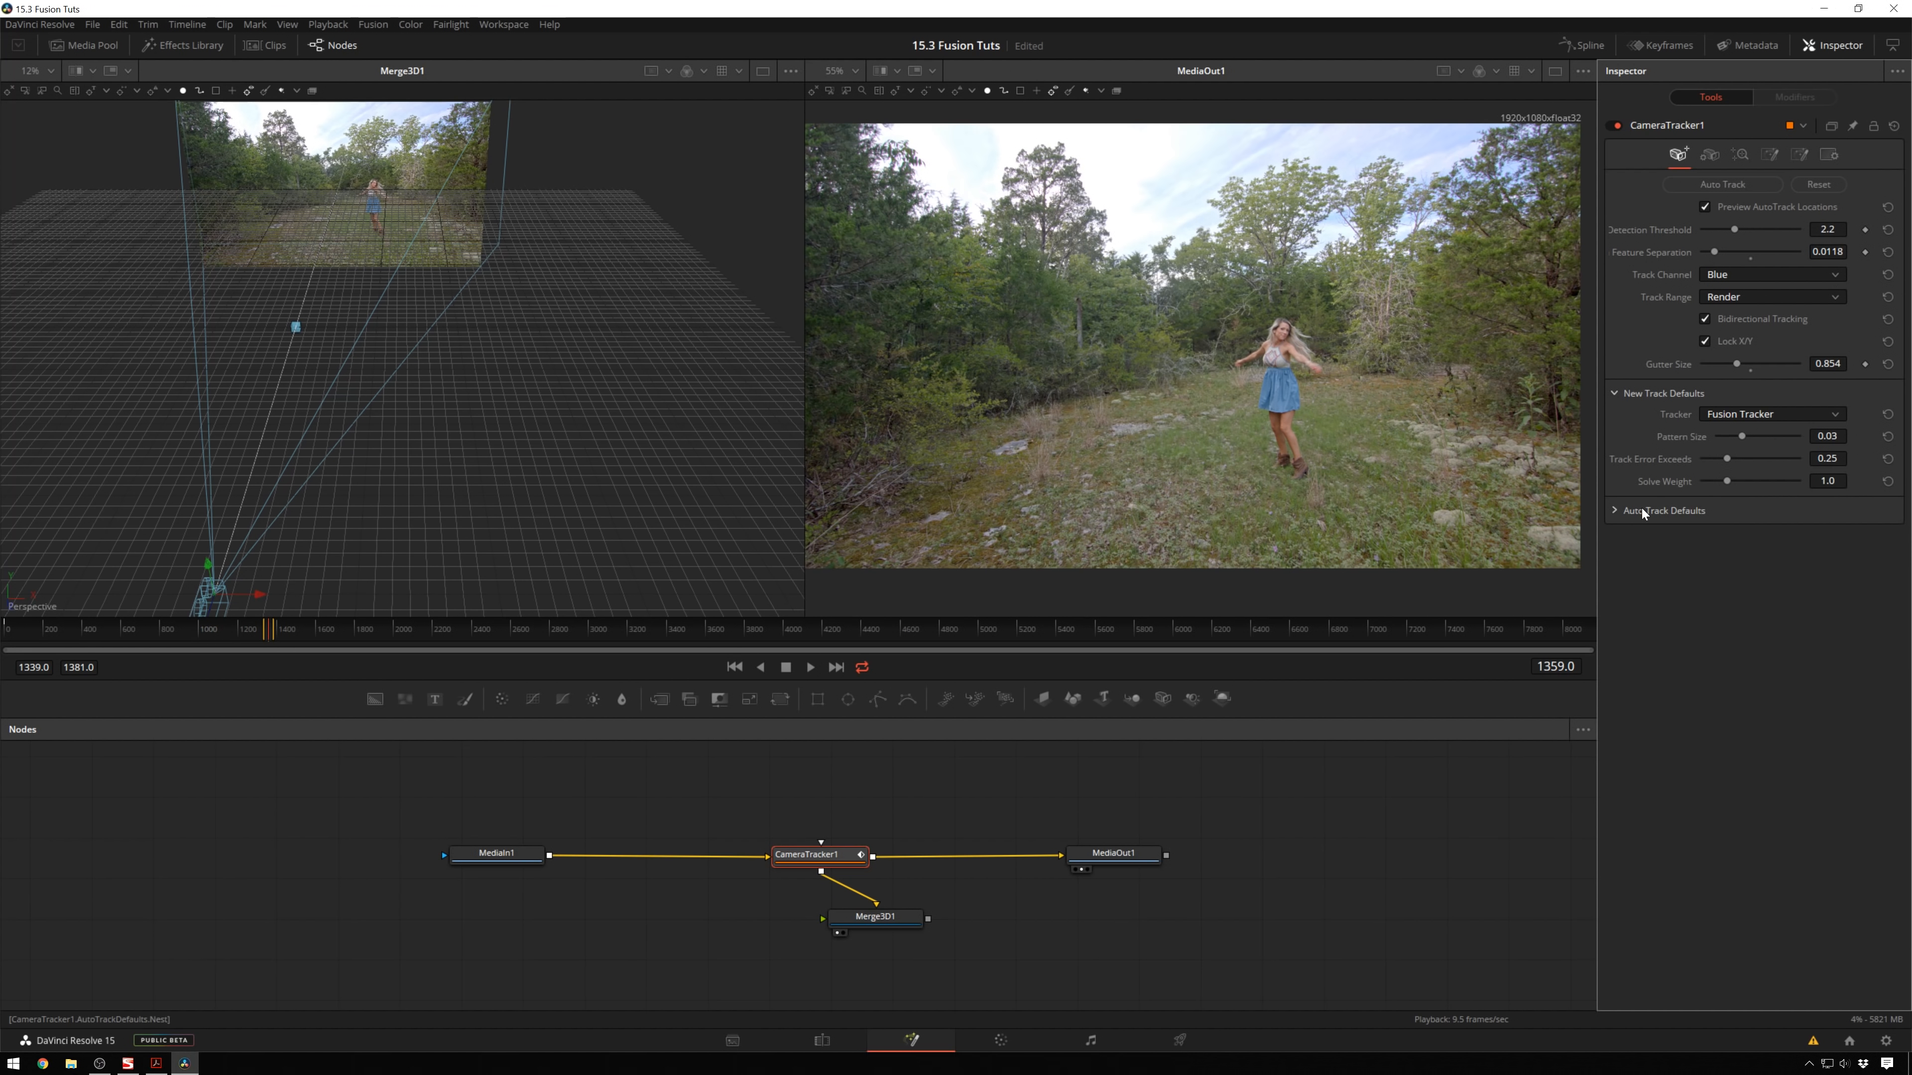
Set the Track Prefix in the camera tracker's Auto Track Defaults to "Track 1".
{"action": "left_click", "coordinate": [1629, 476]}
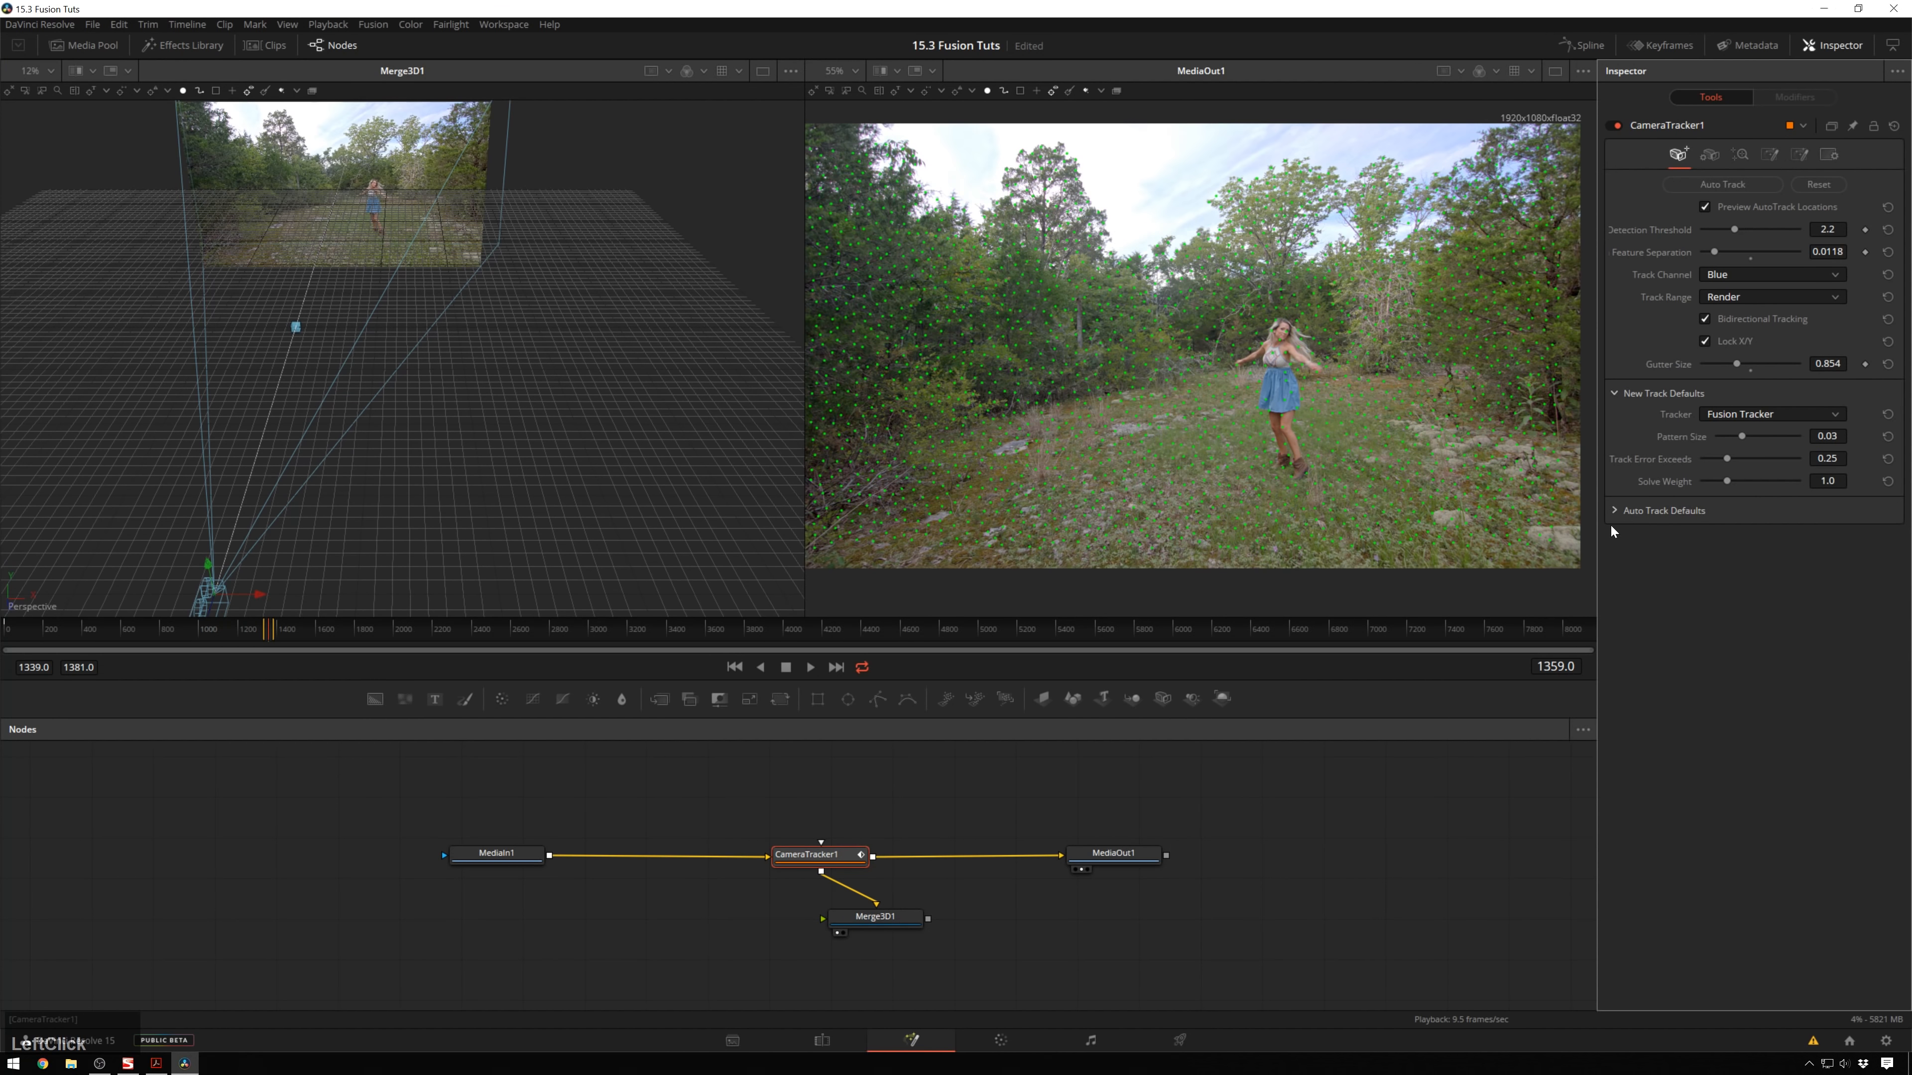
{"action": "left_click", "coordinate": [1617, 508]}
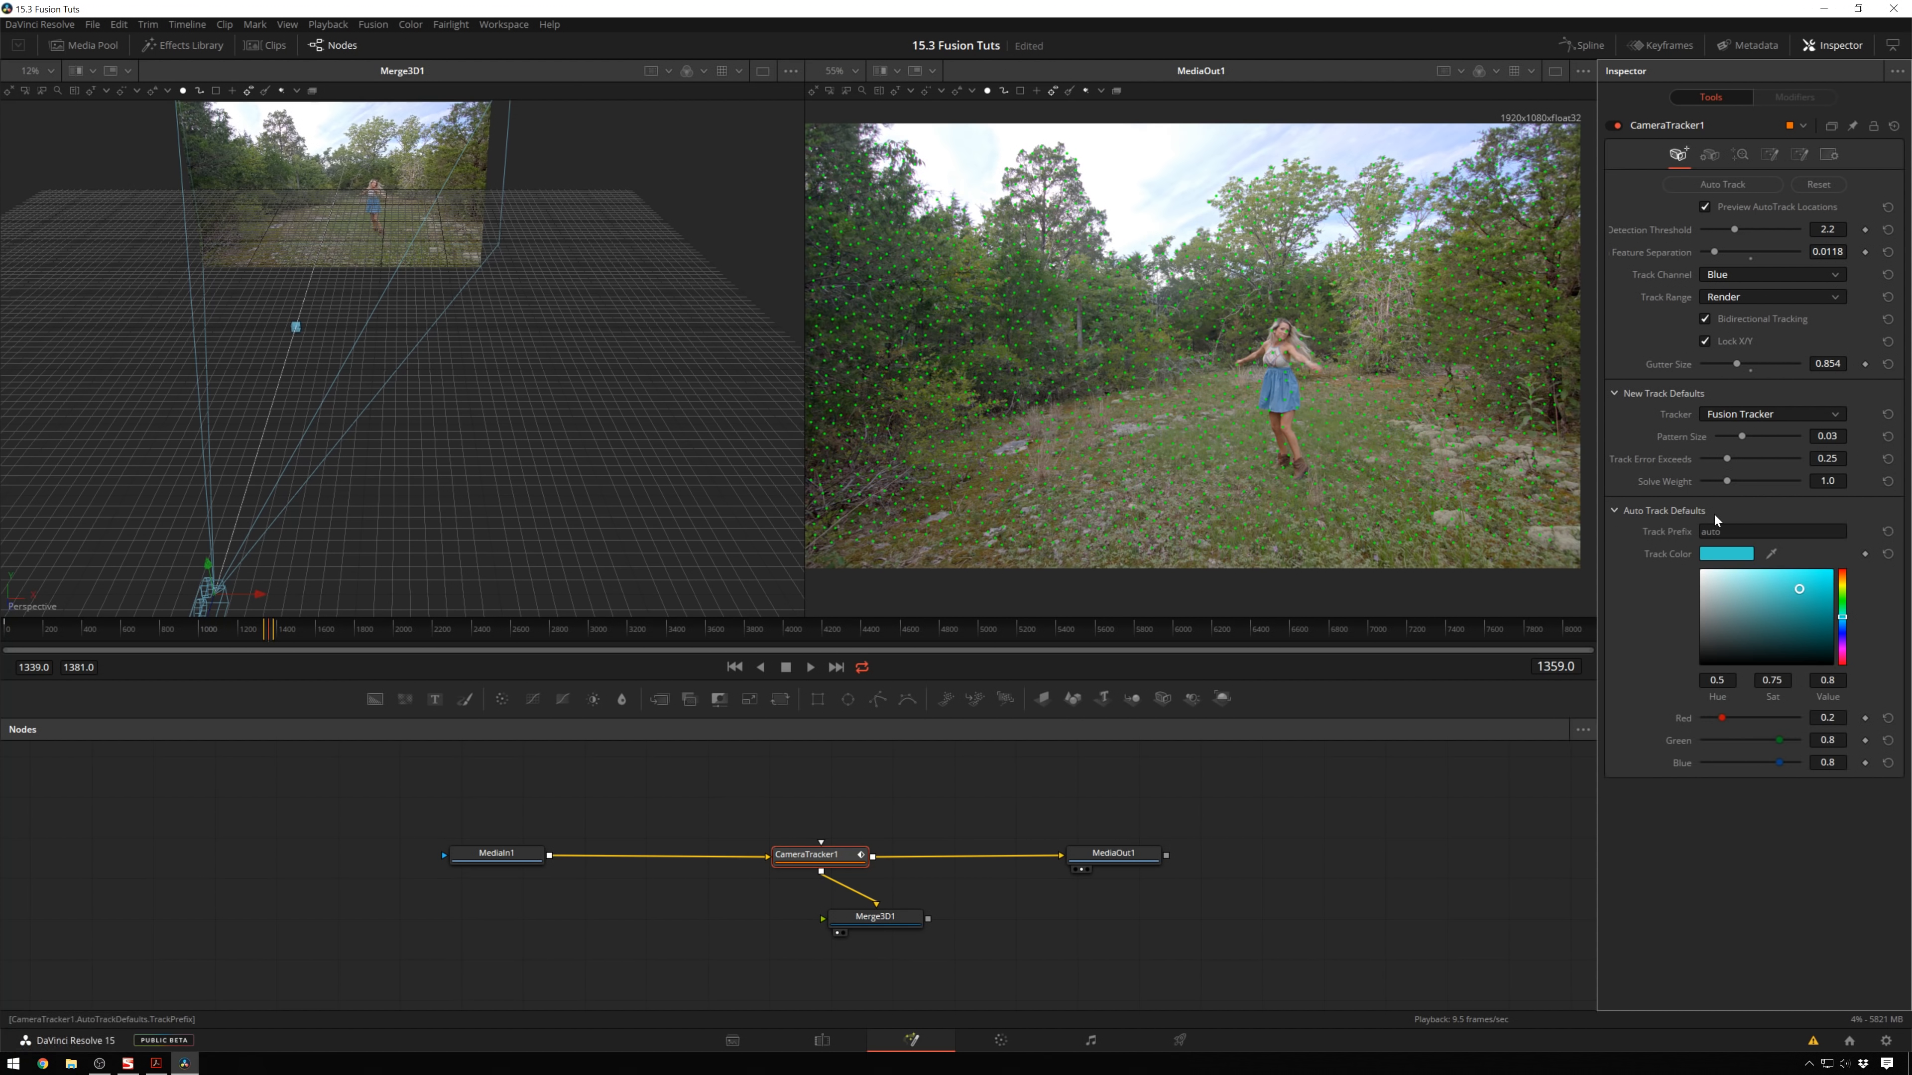
{"action": "left_click", "coordinate": [1721, 531]}
{"action": "type", "text": "Tra"}
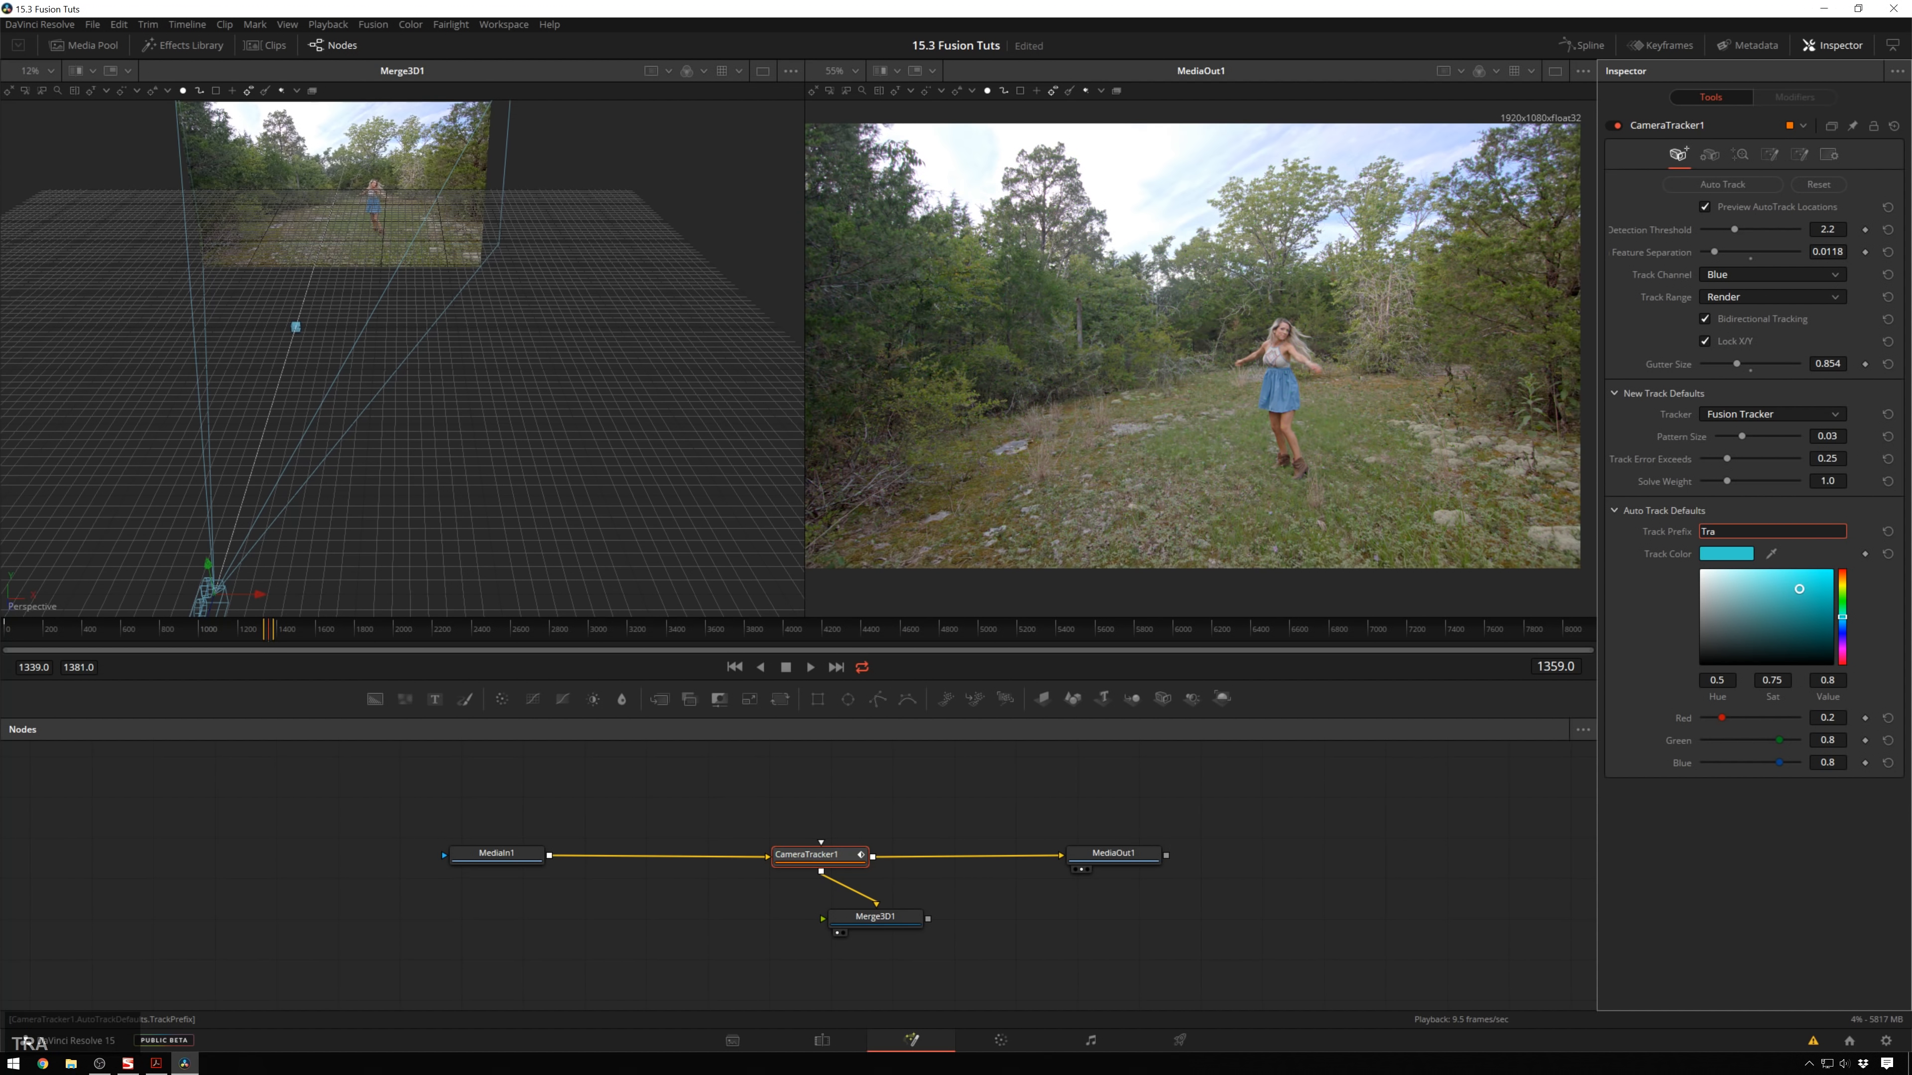
{"action": "type", "text": "ck 1"}
{"action": "key", "text": "Return"}
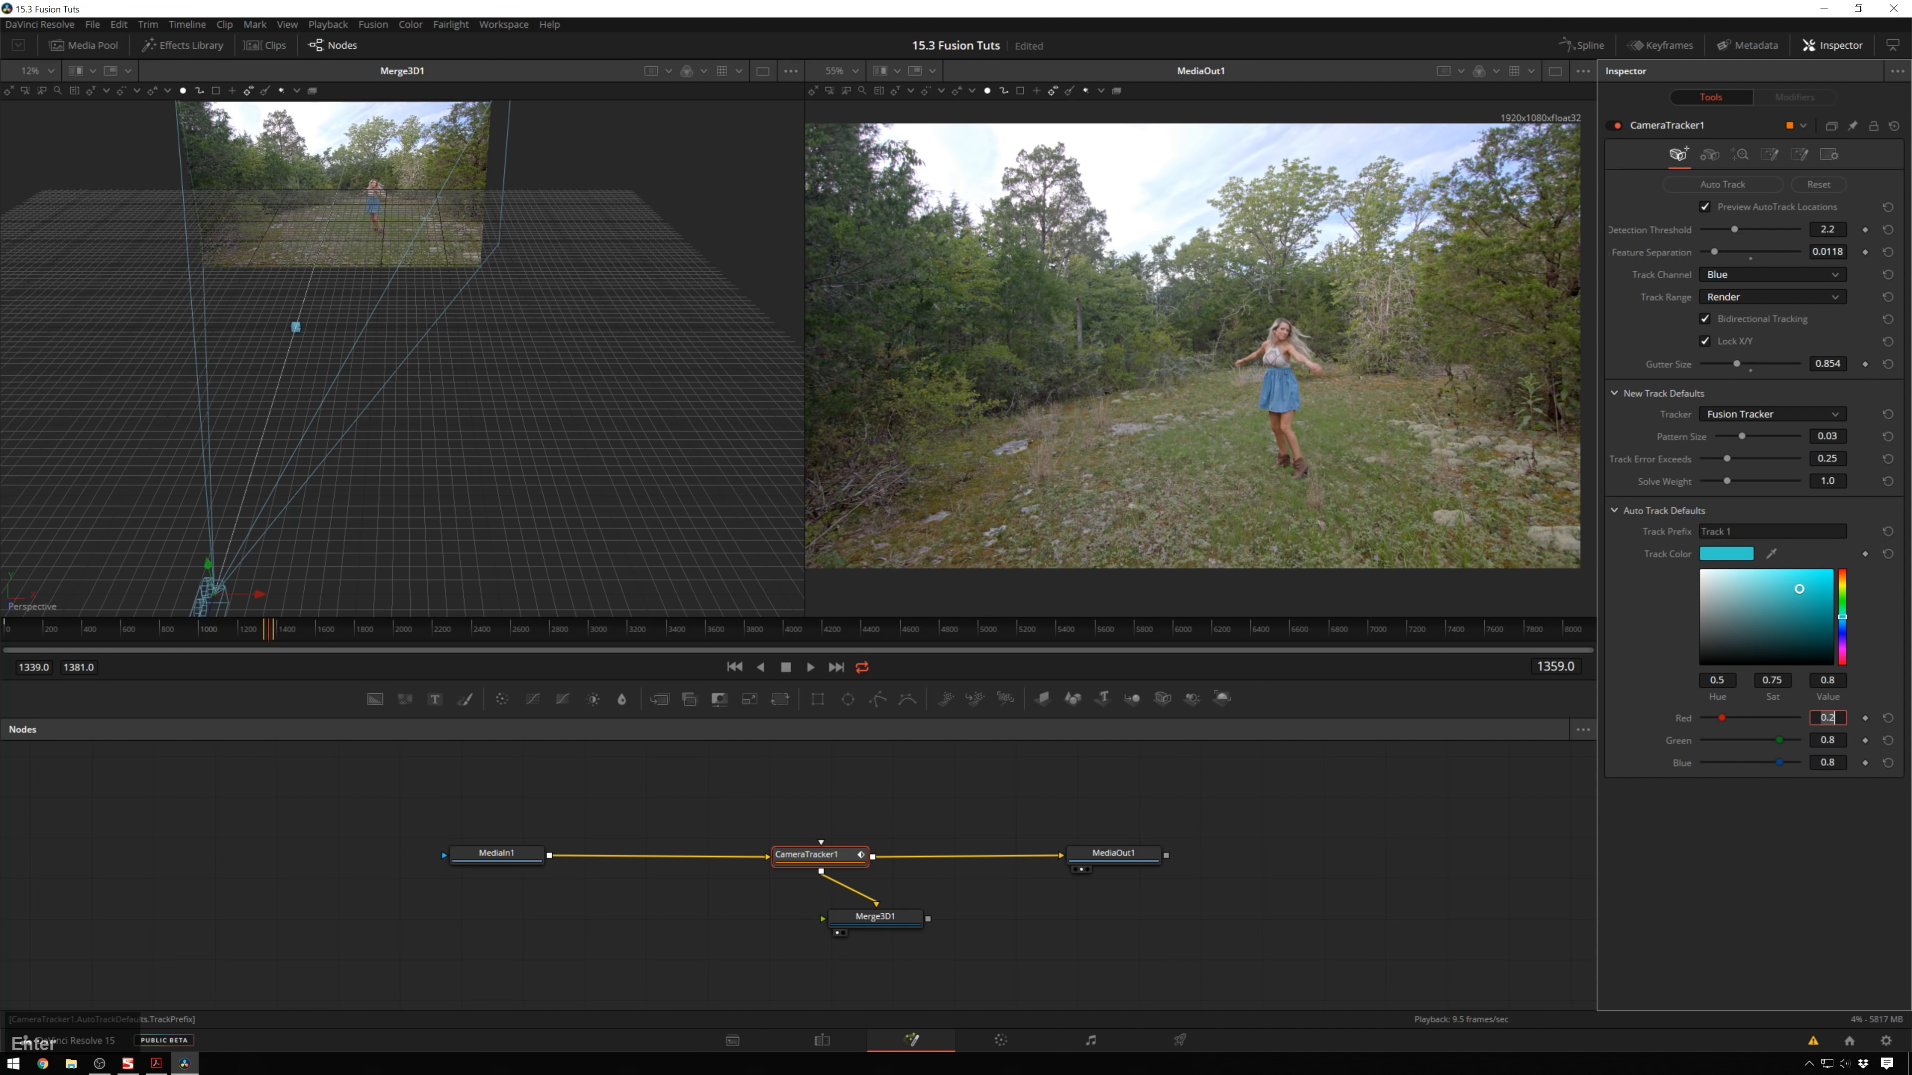
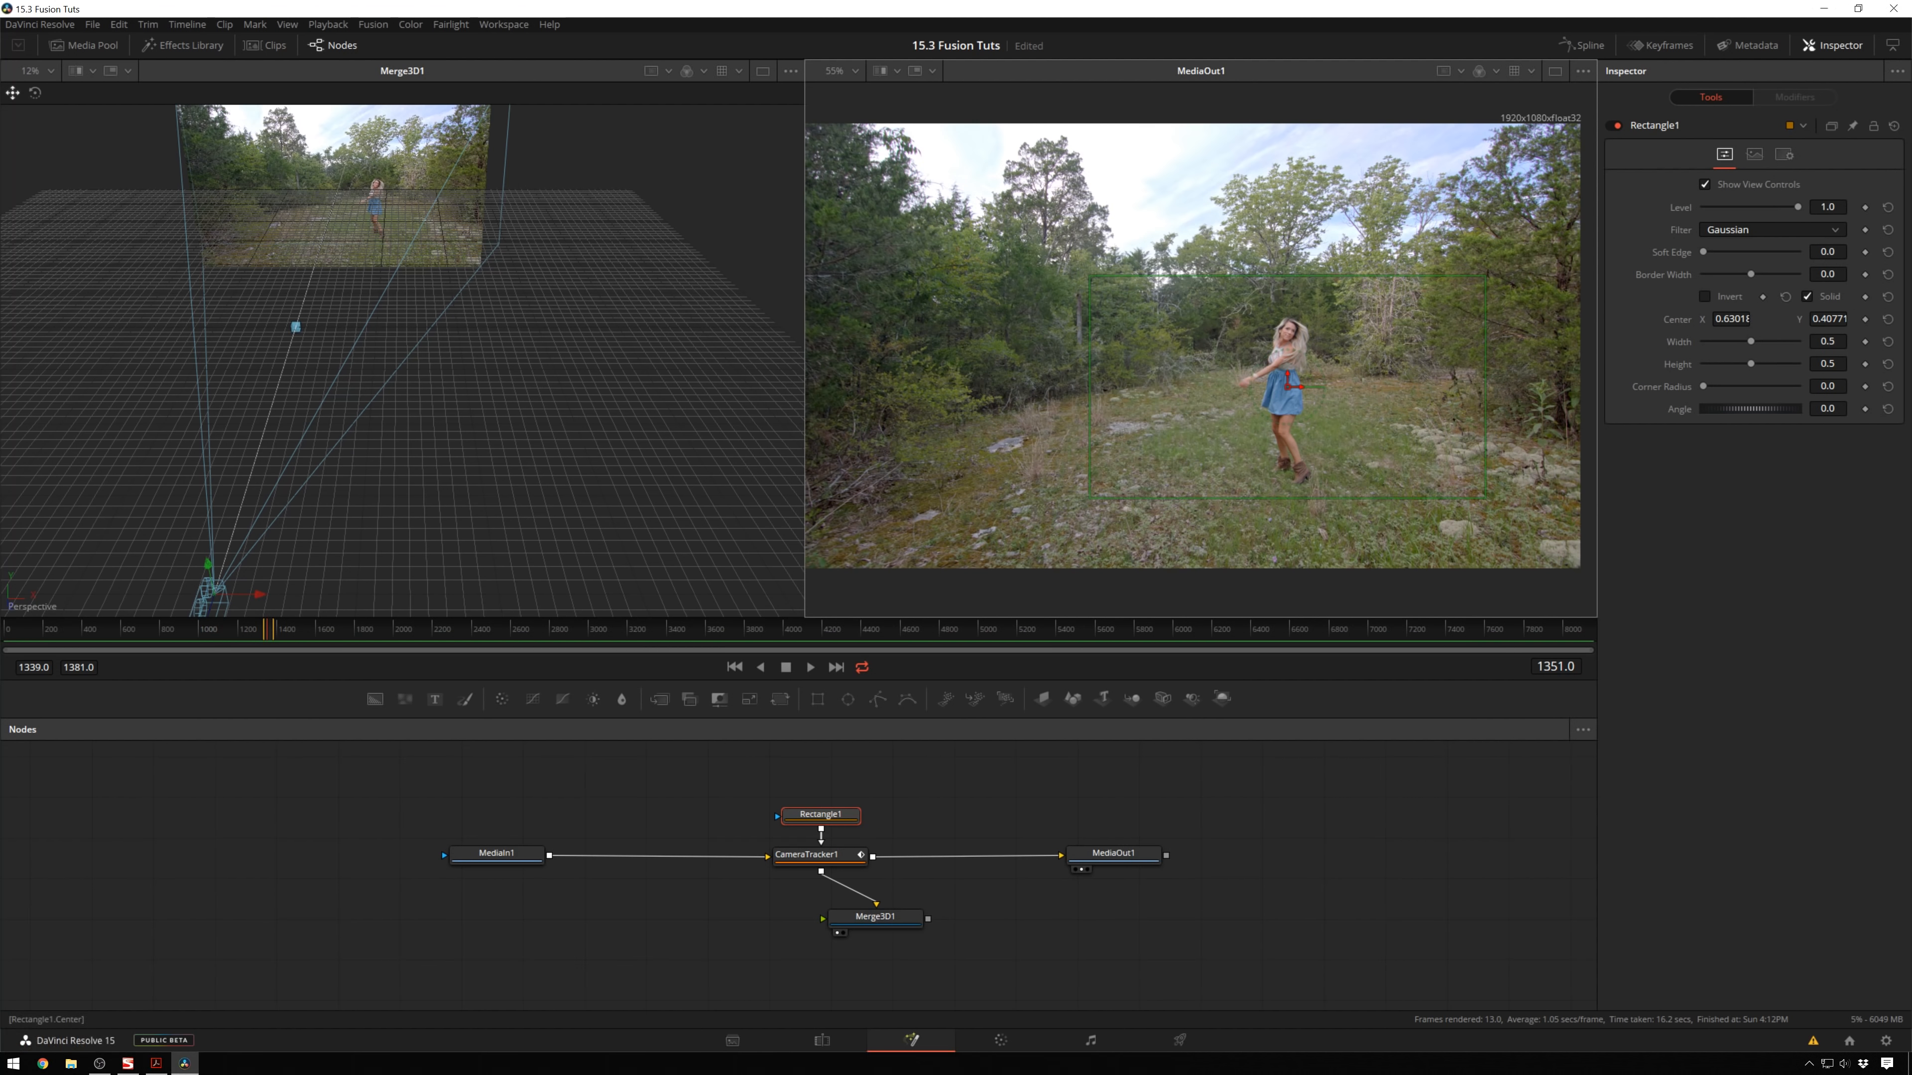
Fit the Rectangle1 mask around the woman with width 0.165 and height 0.433, and keyframe its center, width and height at frame 1351.
{"action": "left_click", "coordinate": [1849, 319]}
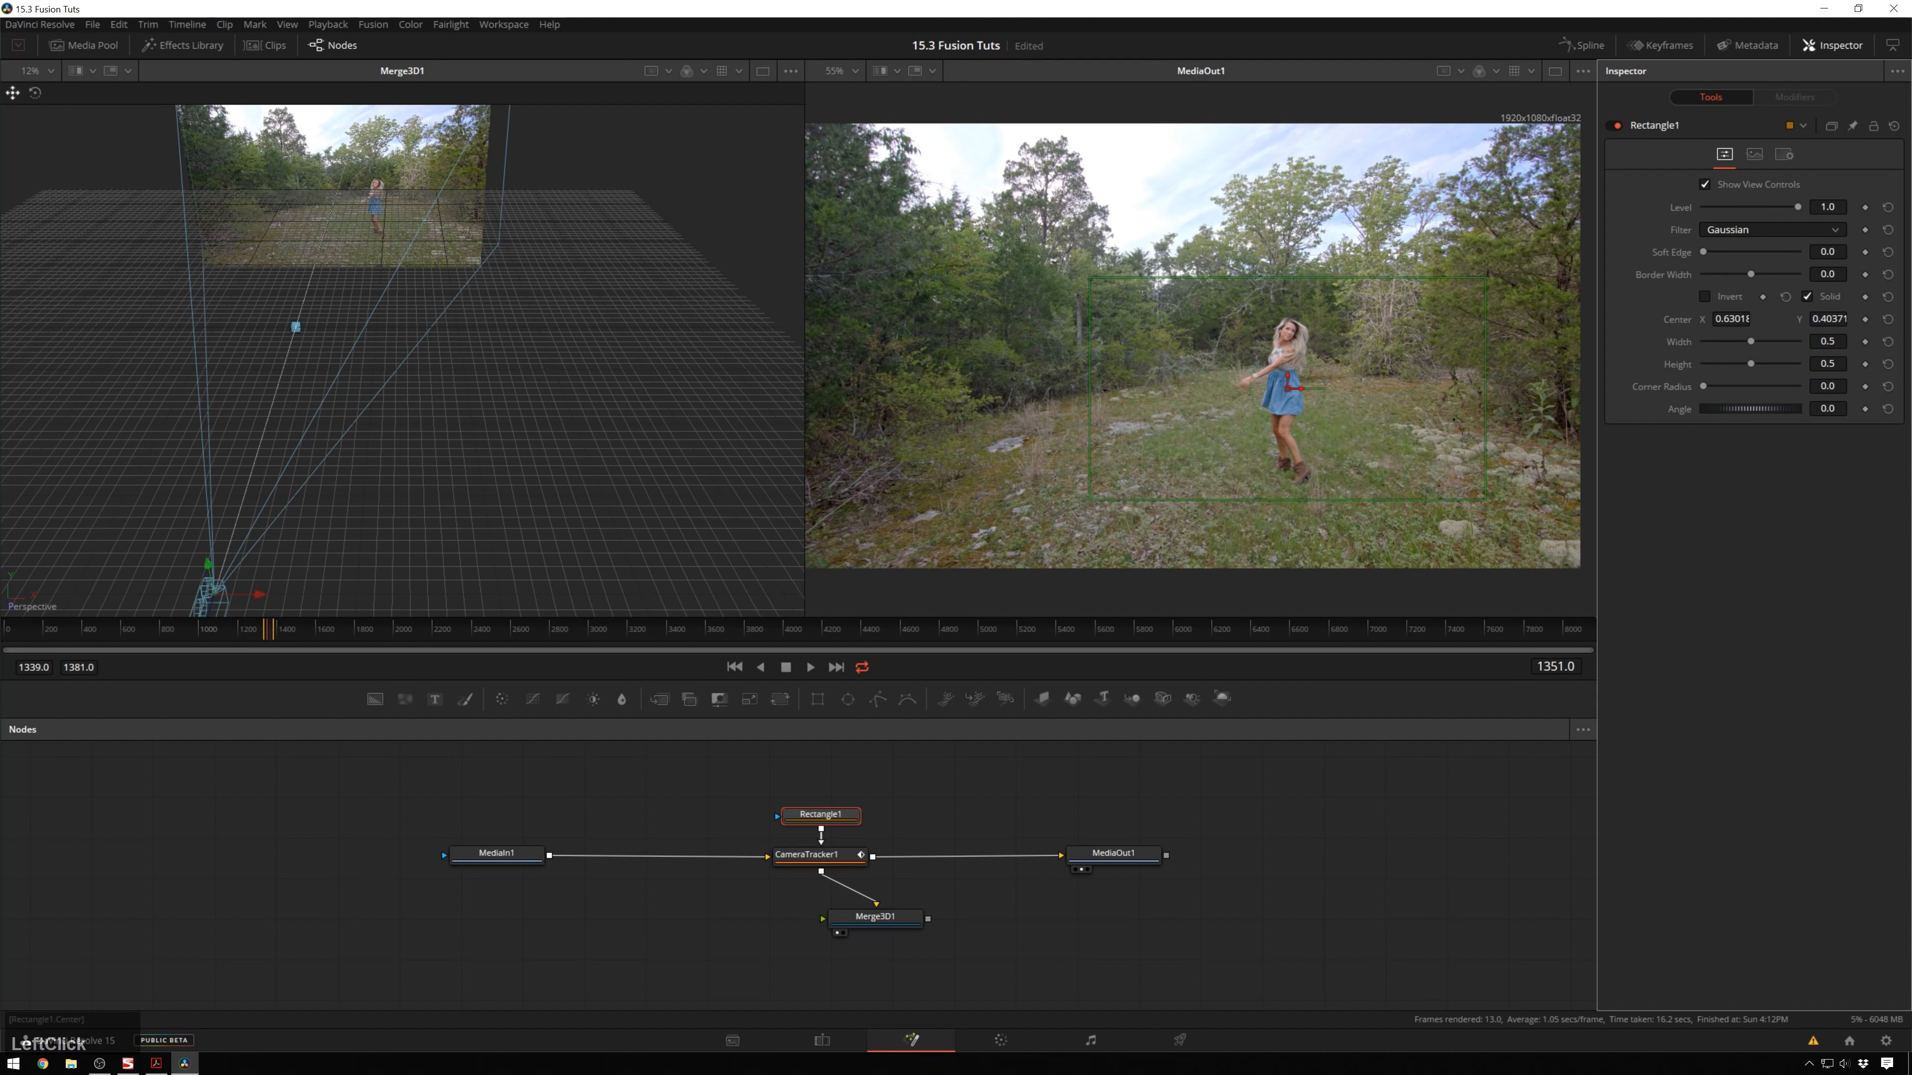
{"action": "mouse_move", "coordinate": [1291, 386]}
{"action": "left_mouse_down"}
{"action": "mouse_move", "coordinate": [1287, 416]}
{"action": "mouse_move", "coordinate": [1287, 397]}
{"action": "left_mouse_up"}
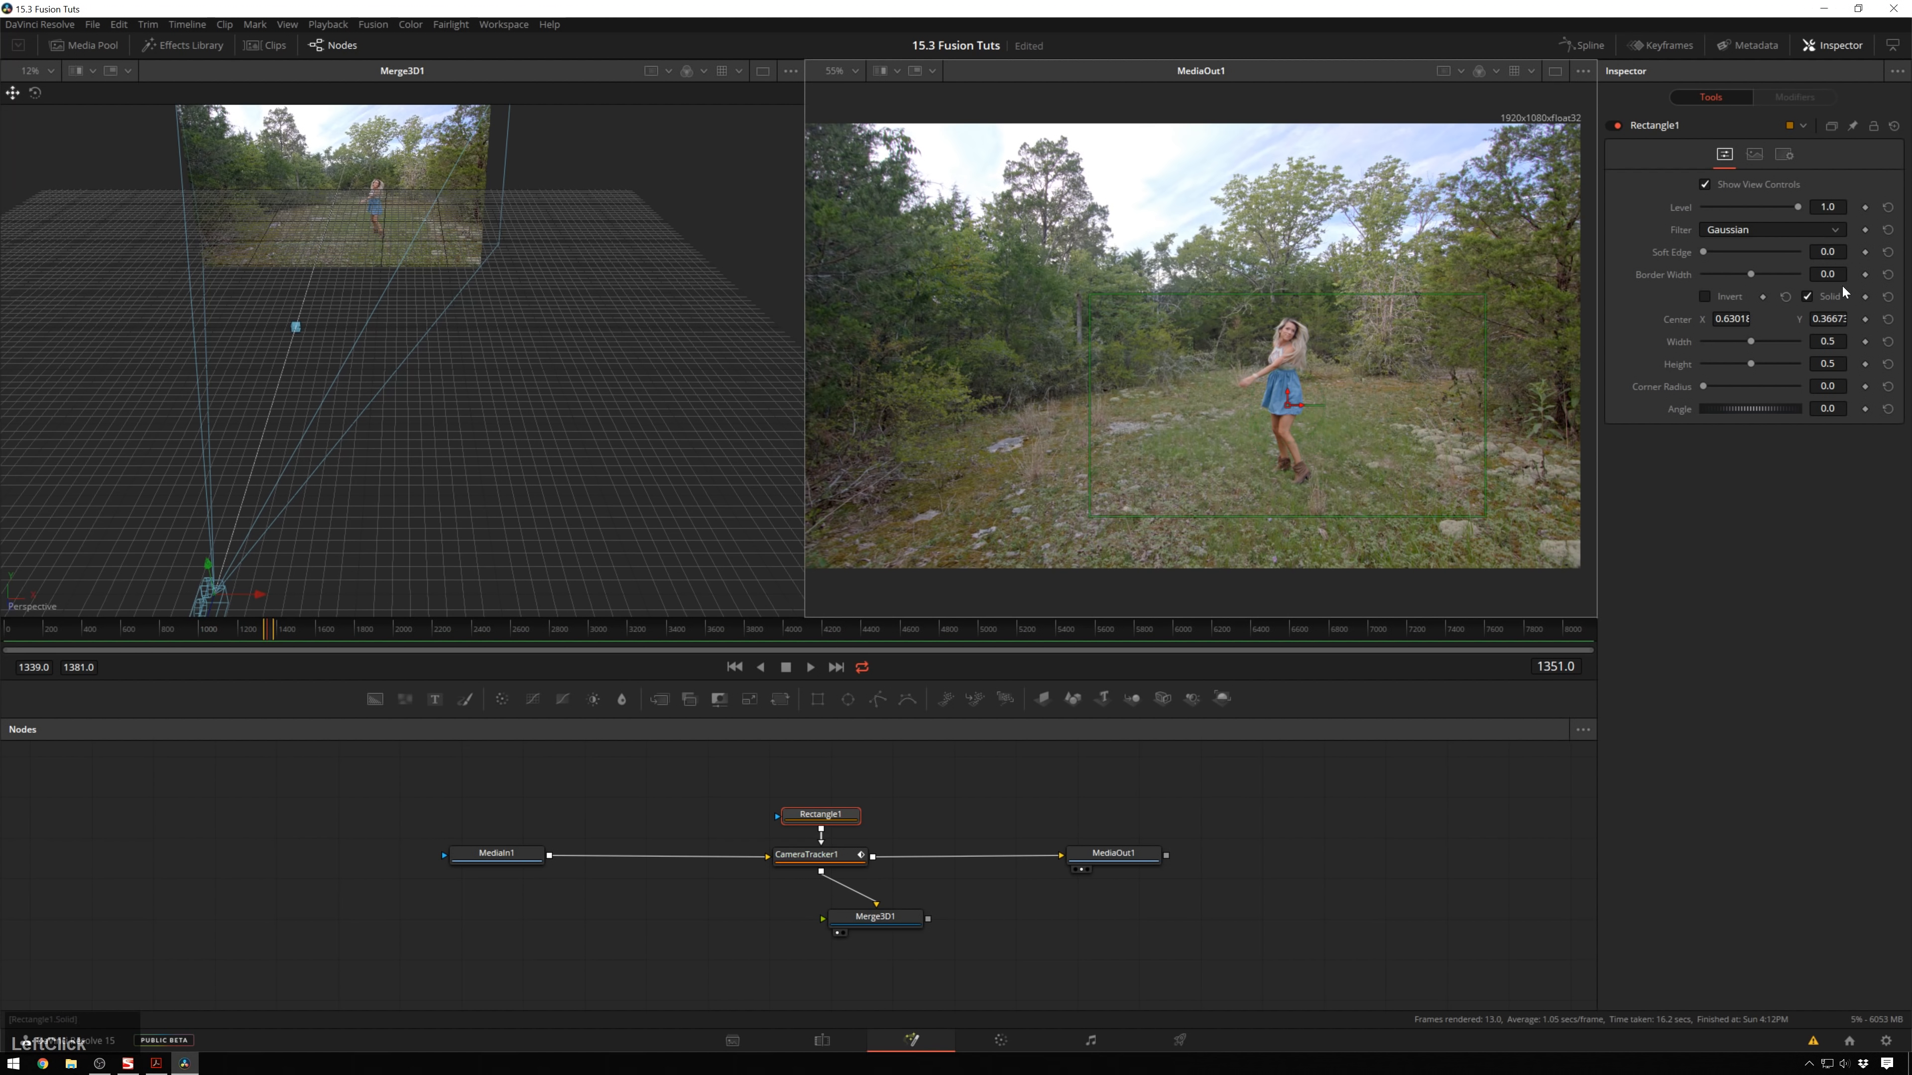
{"action": "mouse_move", "coordinate": [1761, 340]}
{"action": "left_mouse_down"}
{"action": "mouse_move", "coordinate": [1719, 339]}
{"action": "mouse_move", "coordinate": [1744, 362]}
{"action": "left_mouse_up"}
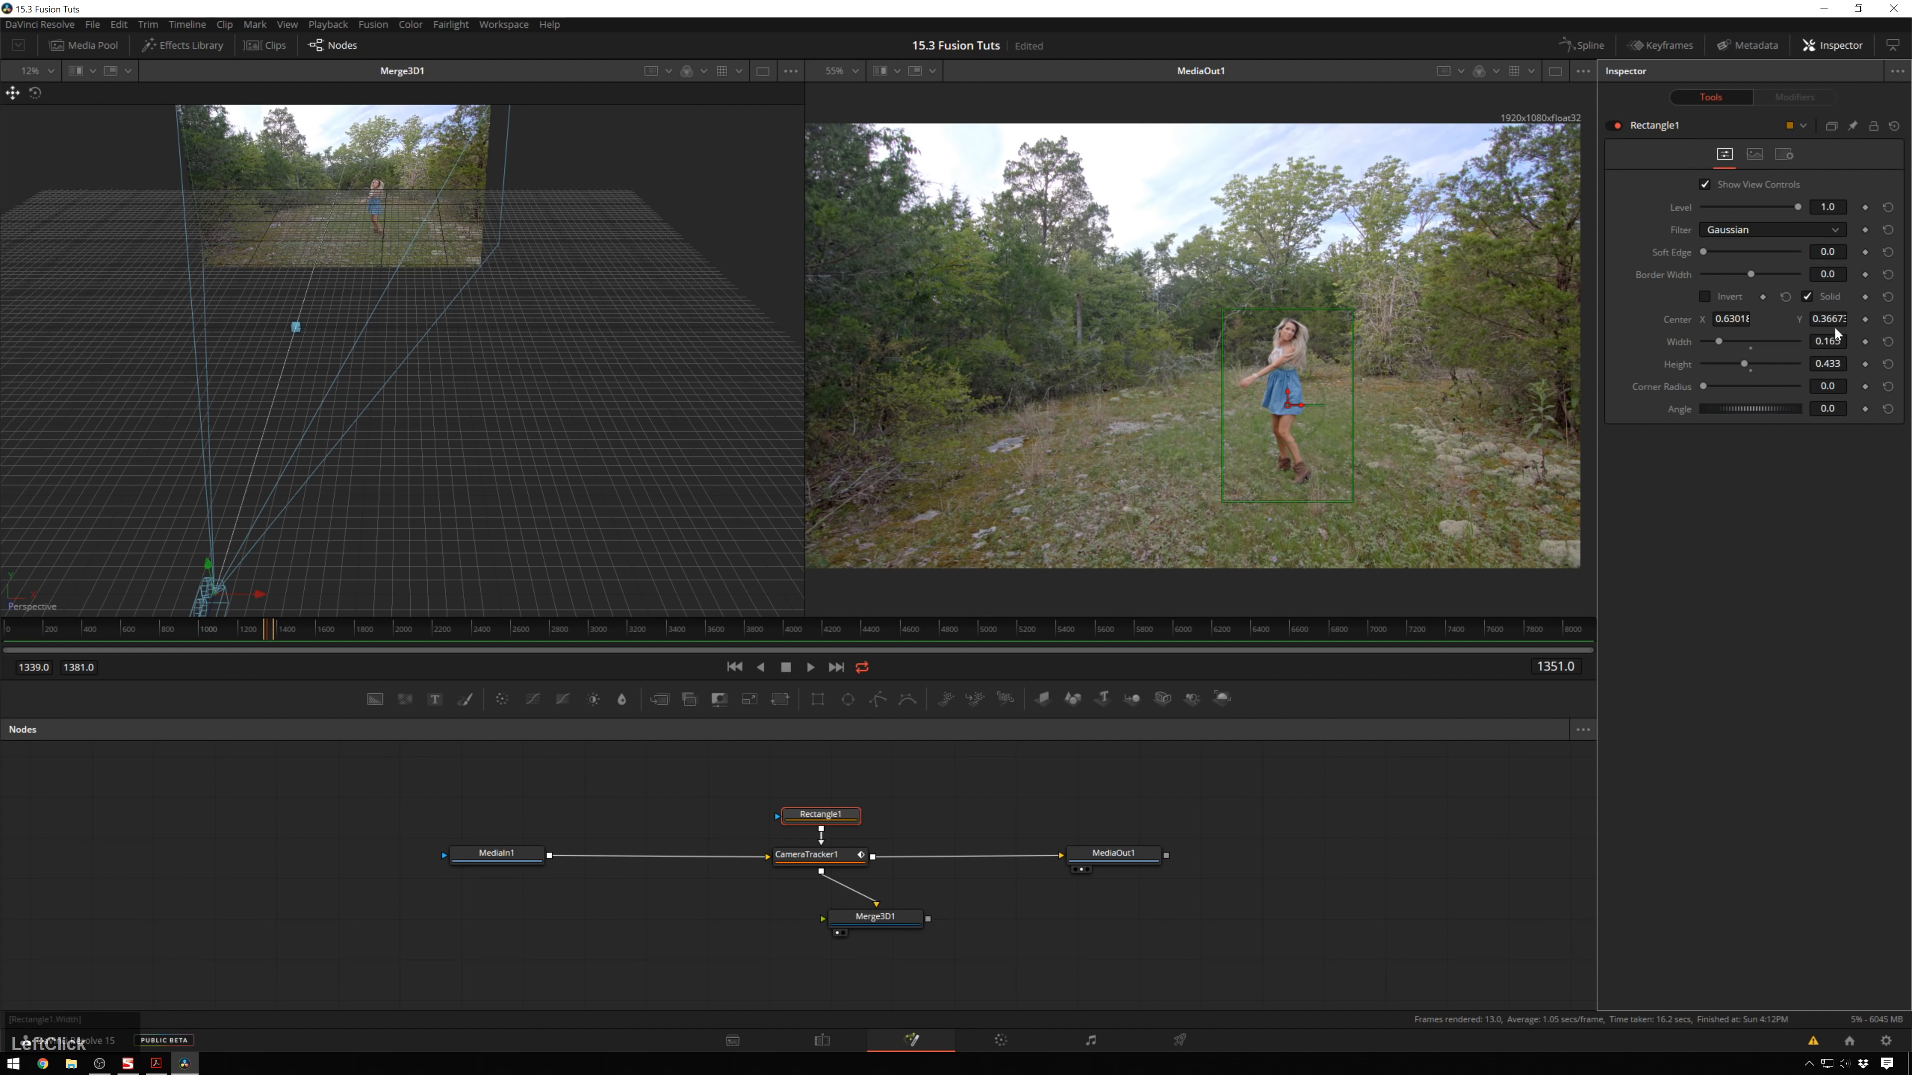
{"action": "left_click", "coordinate": [1864, 318]}
{"action": "left_click", "coordinate": [1864, 341]}
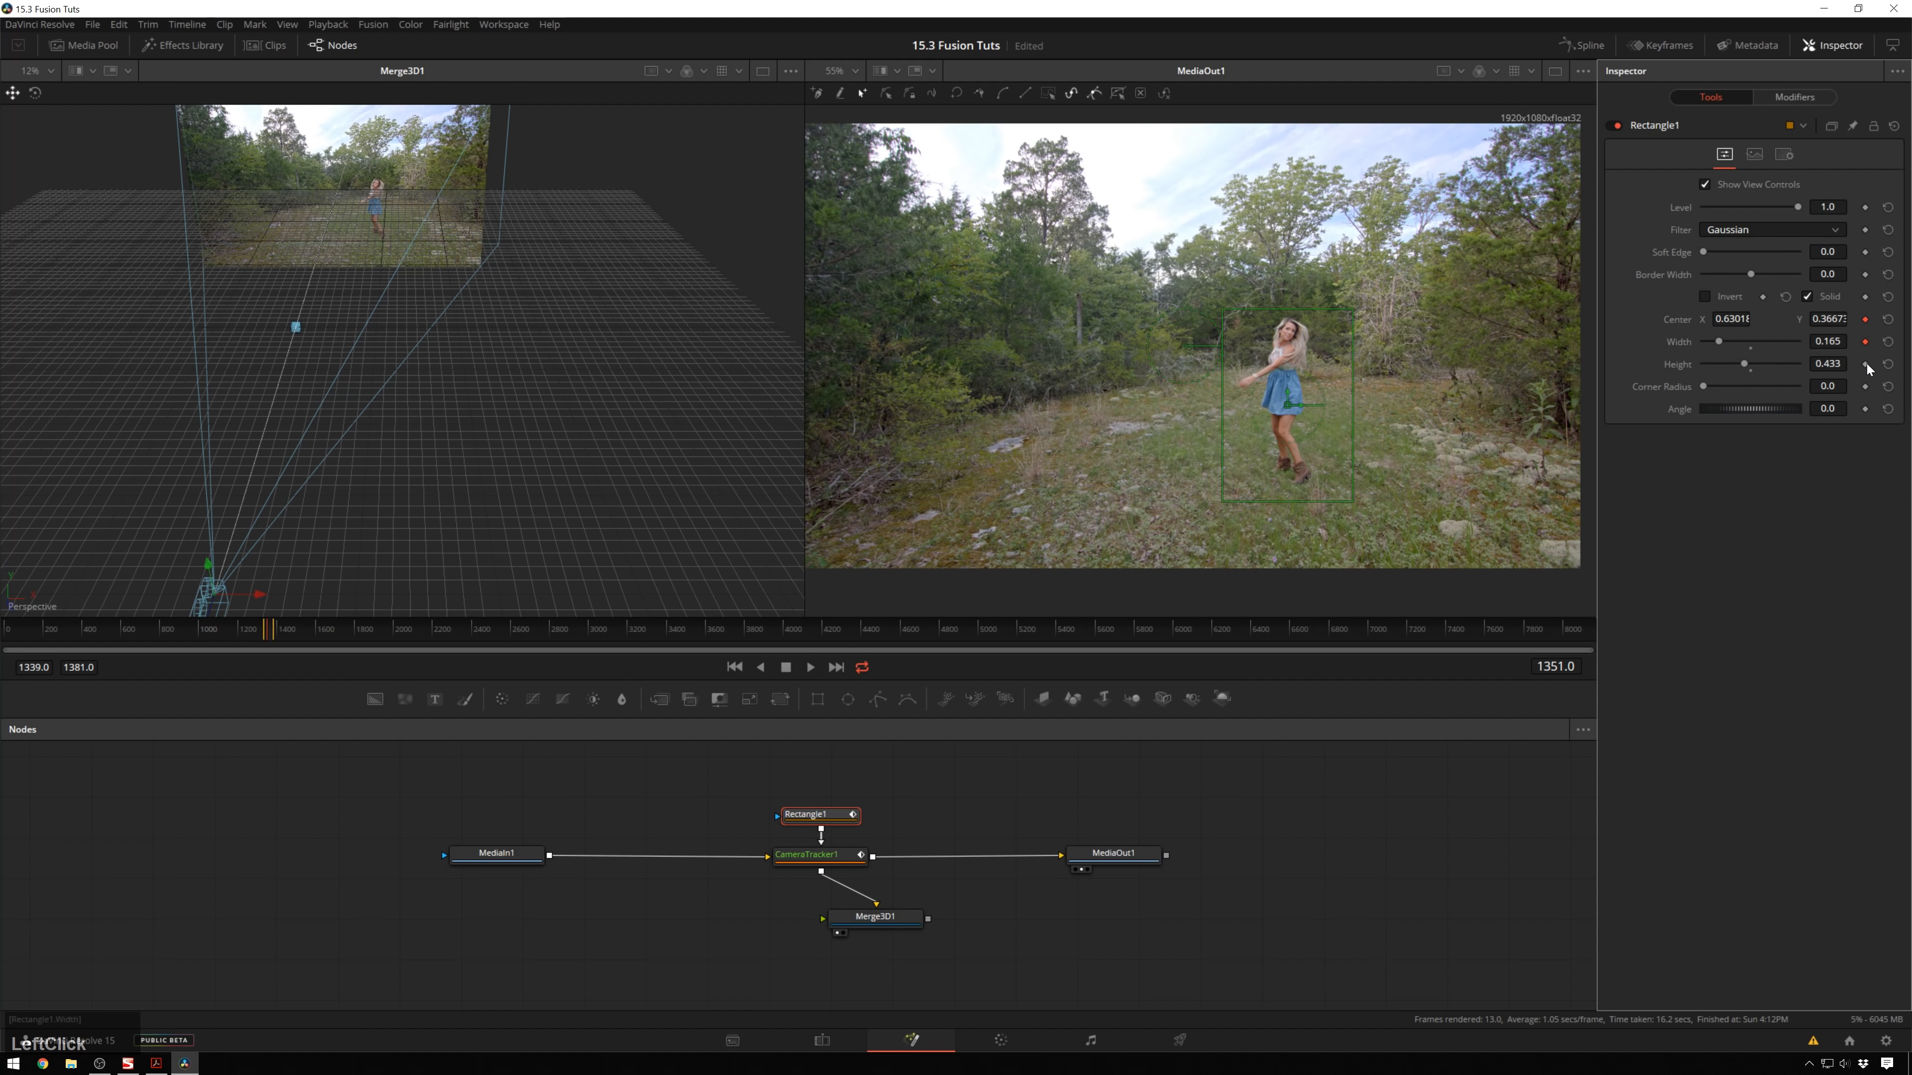
{"action": "left_click", "coordinate": [1864, 364]}
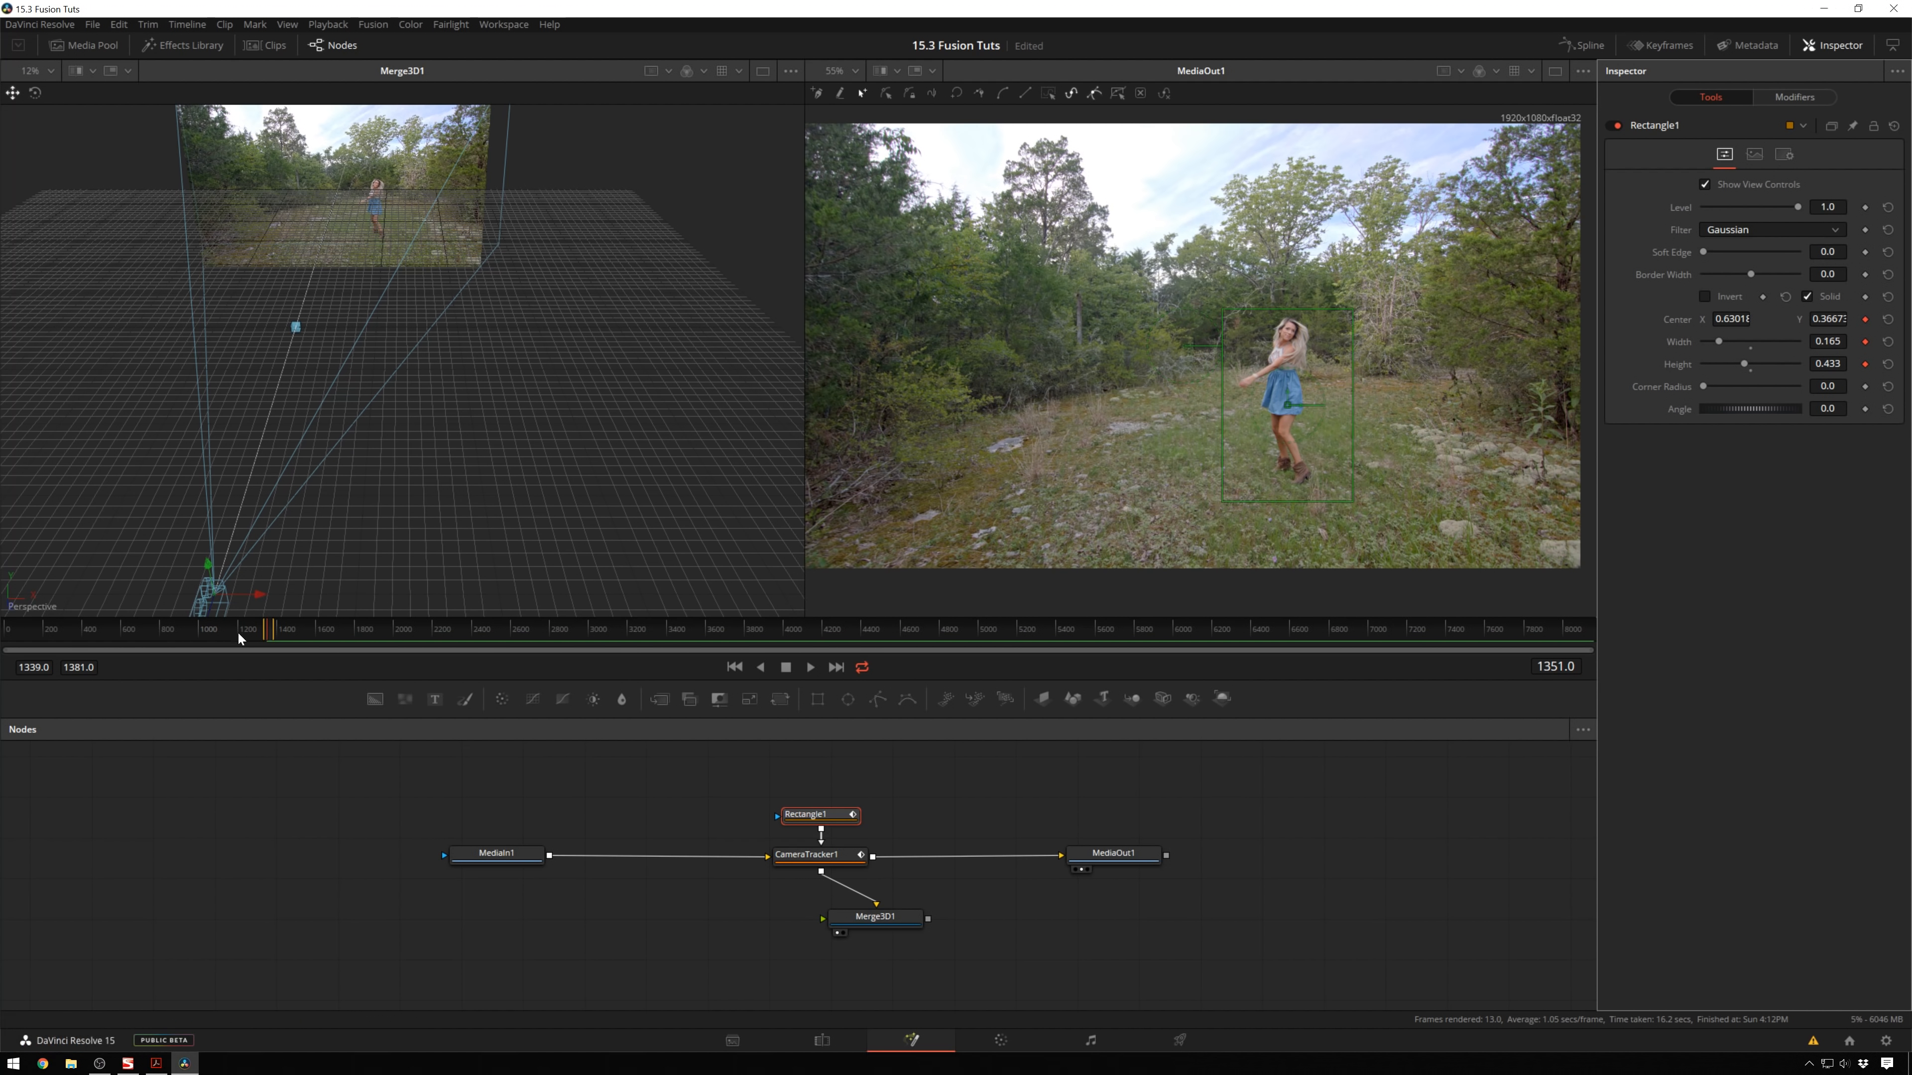
At frame 1381, center the Rectangle1 mask on the woman at about 0.583, 0.389 and set its width to 0.15 and height to 0.417.
{"action": "left_click", "coordinate": [836, 667]}
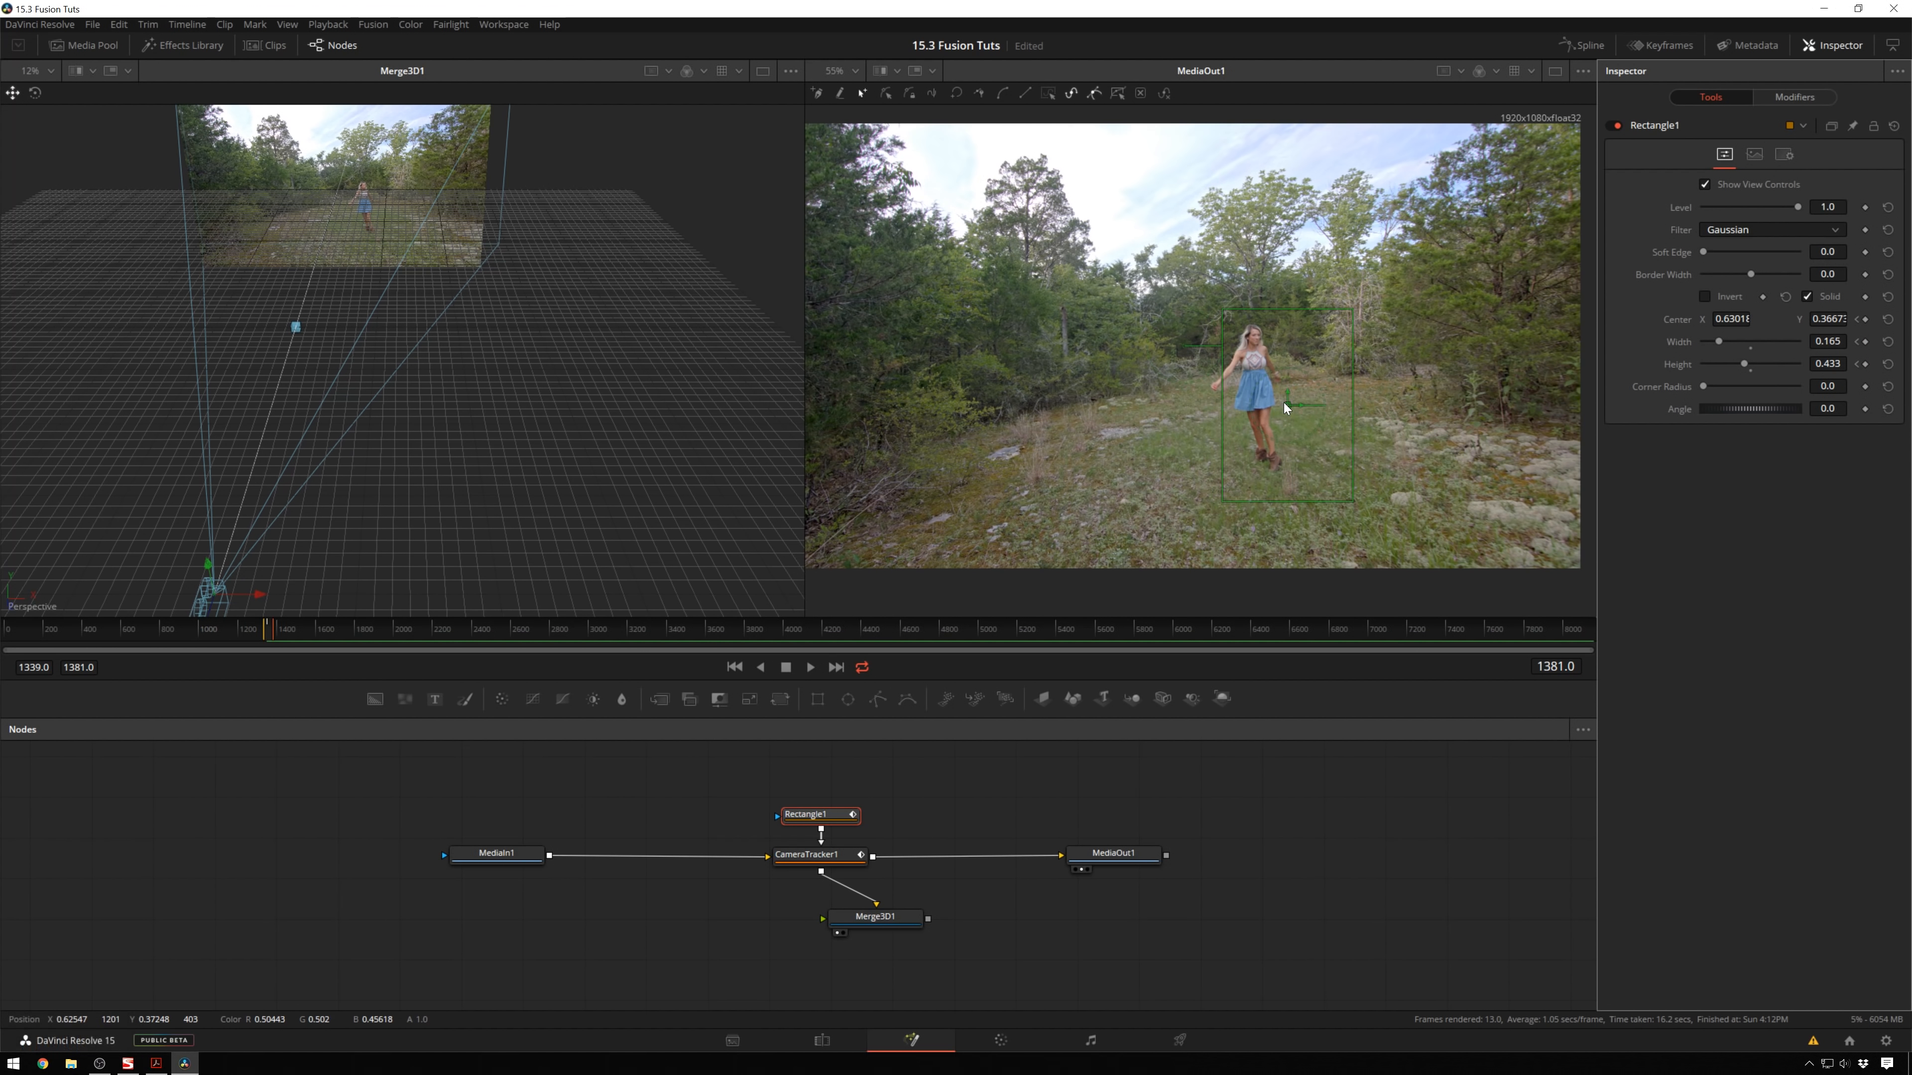
{"action": "left_click_drag", "start_coordinate": [1285, 404], "coordinate": [1250, 396]}
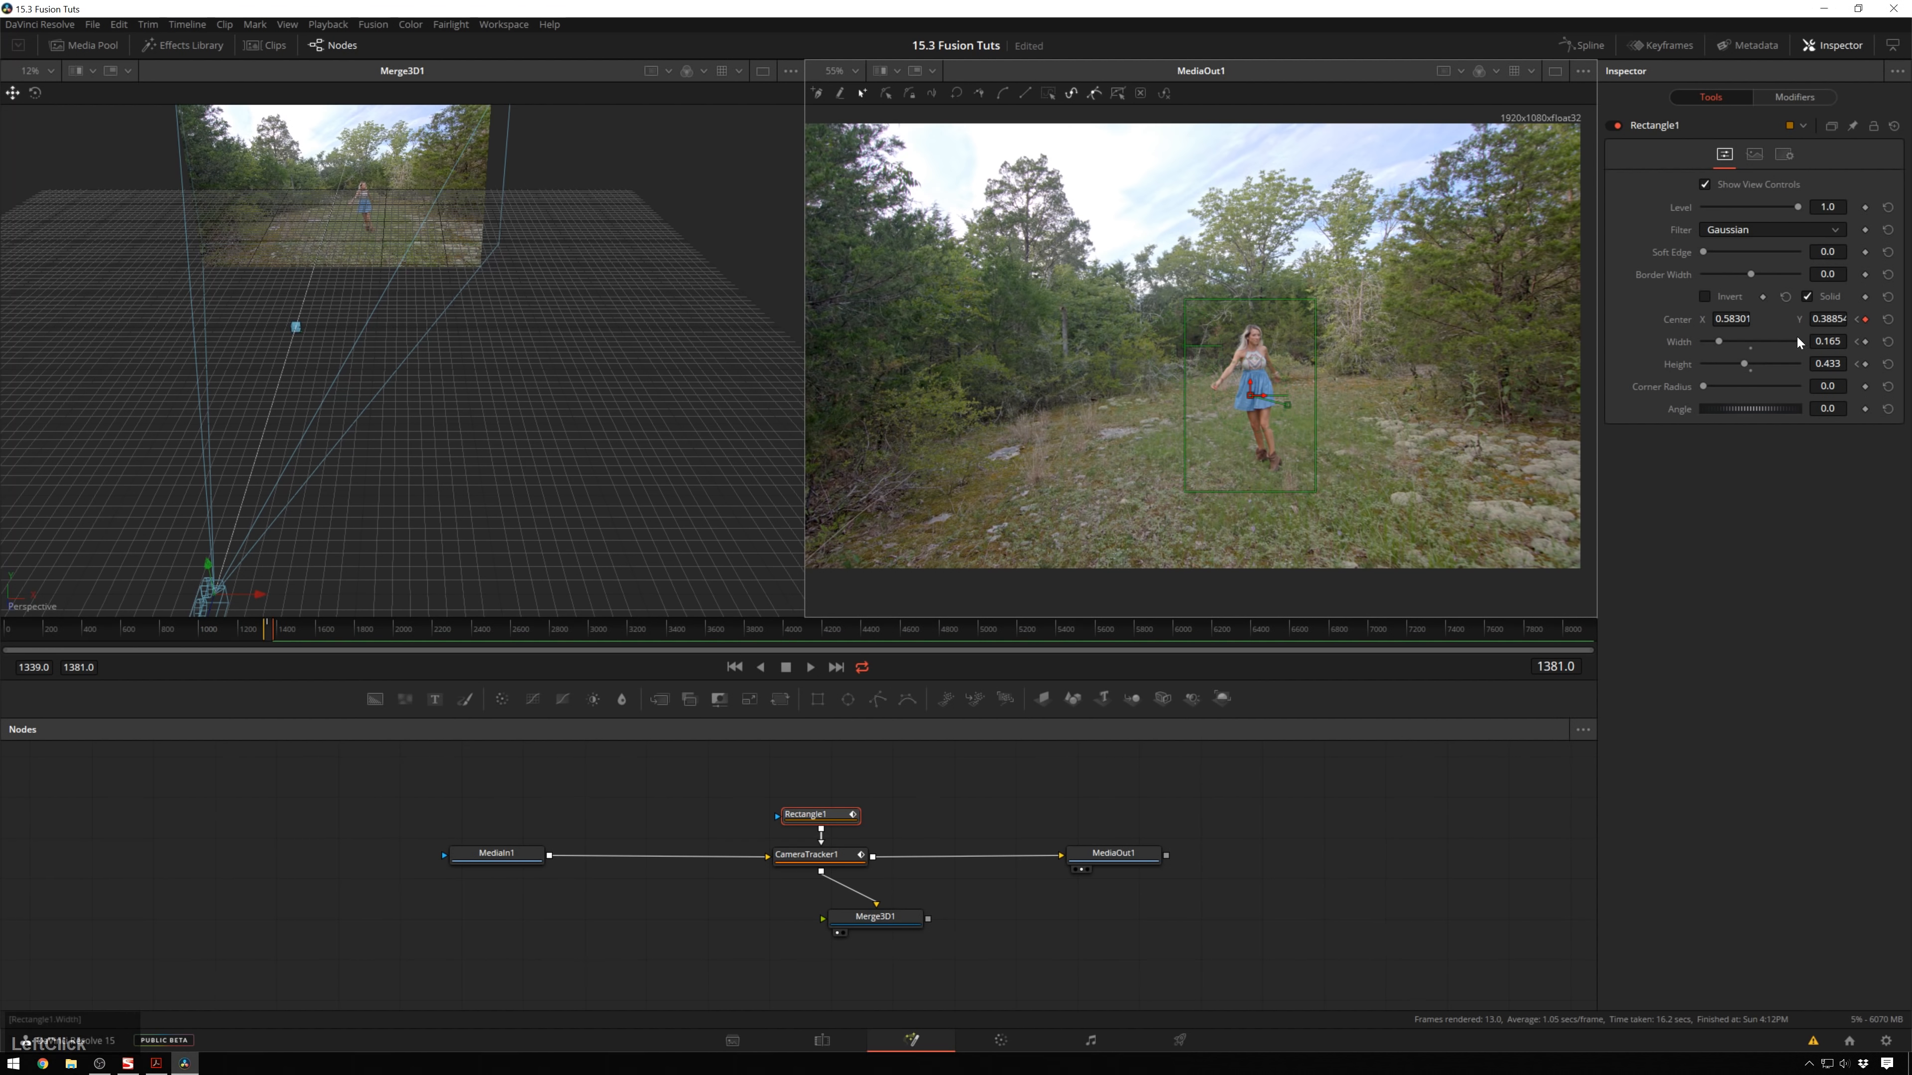
{"action": "left_click_drag", "start_coordinate": [1718, 340], "coordinate": [1741, 364]}
Play the clip from the start to frame 1362, set the mask's width to 0.173 and shift its center X to about 0.619.
{"action": "left_click", "coordinate": [735, 667]}
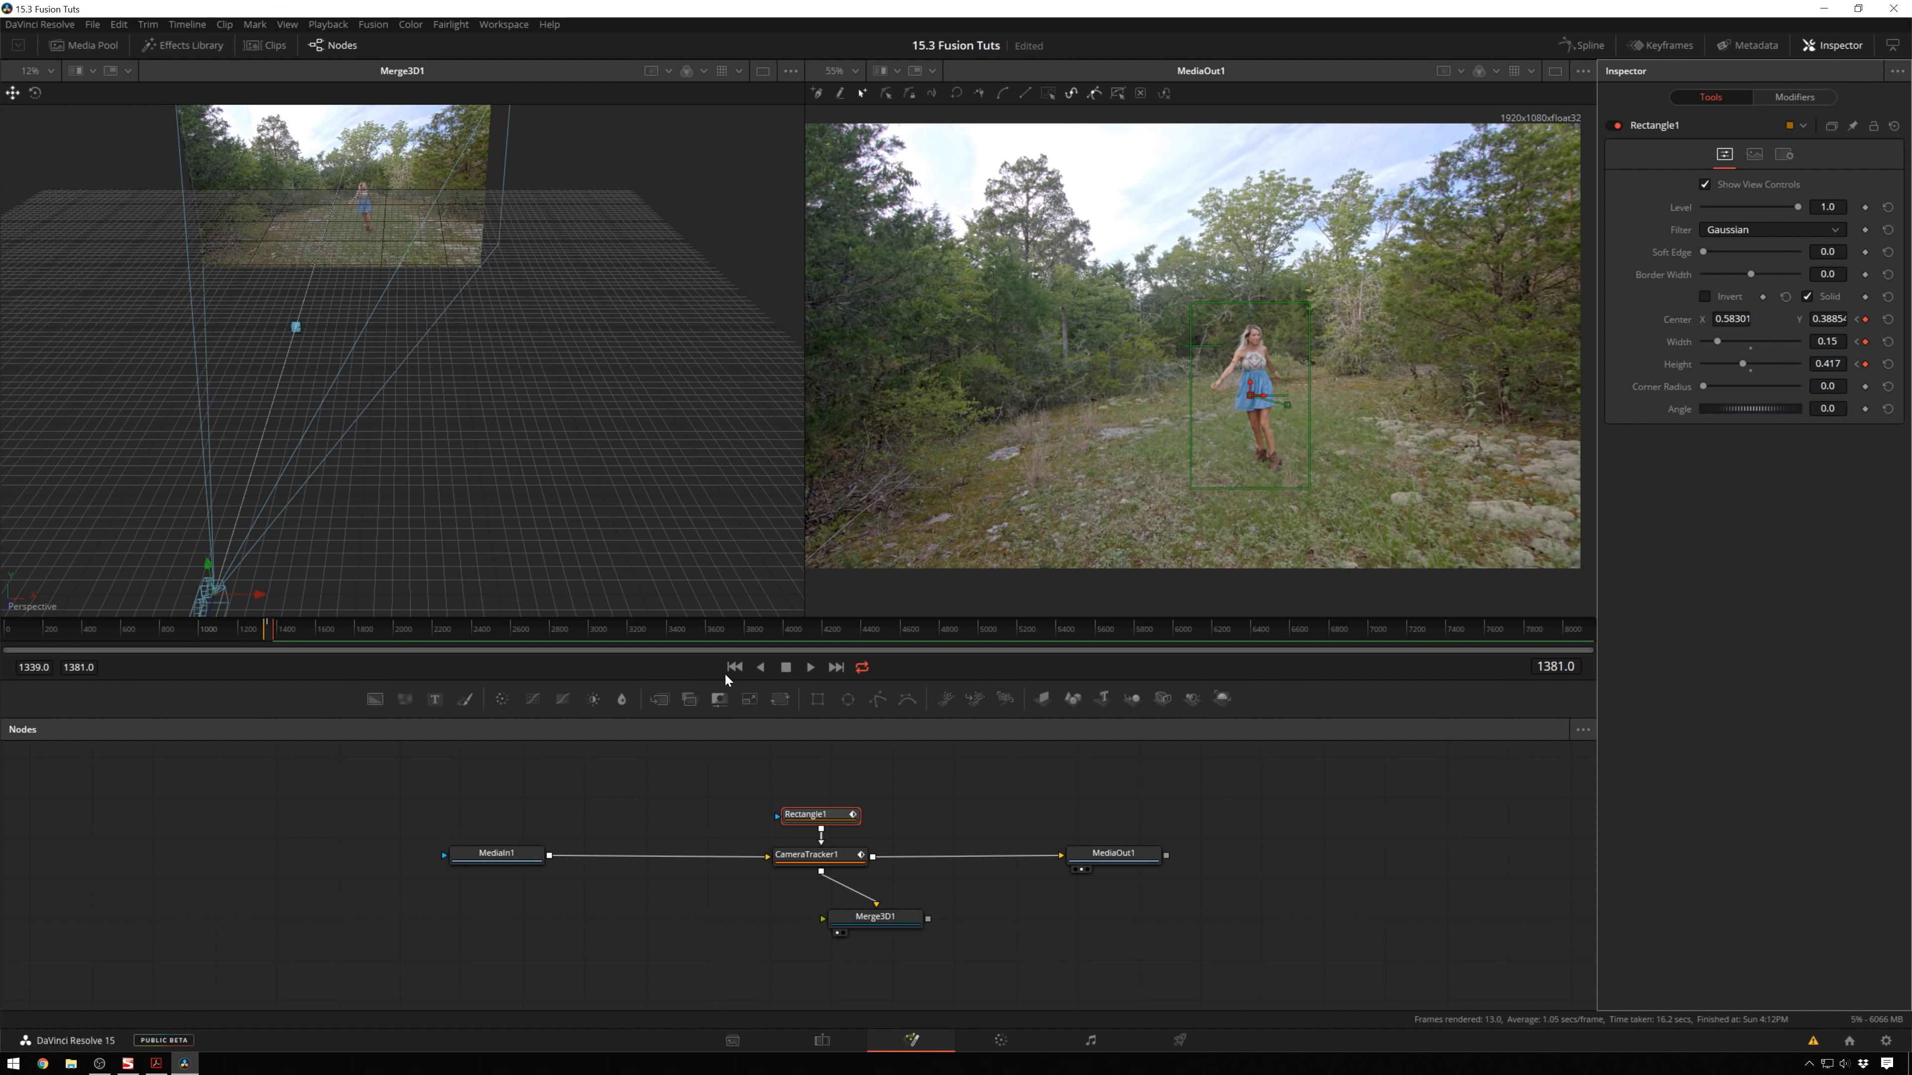
{"action": "key", "text": "space"}
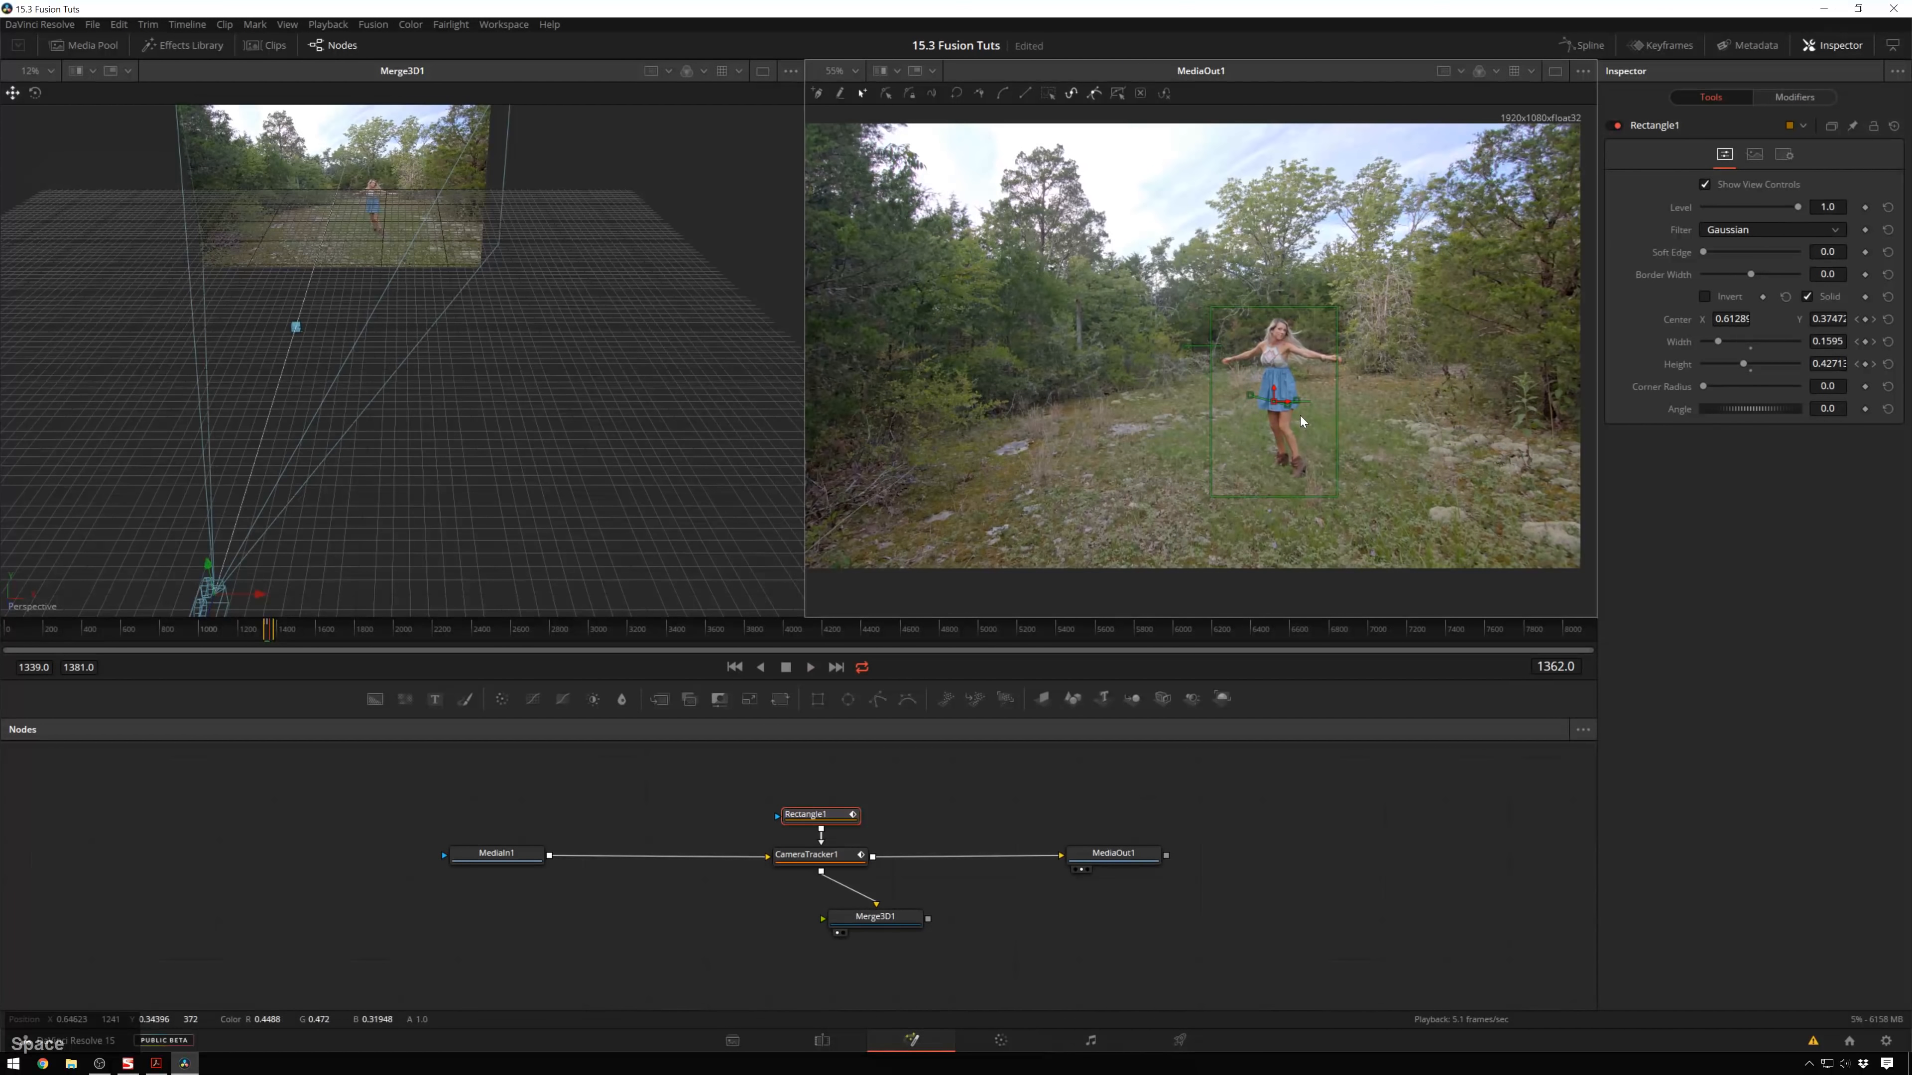
{"action": "key", "text": "space"}
{"action": "left_click_drag", "start_coordinate": [1713, 342], "coordinate": [1717, 338]}
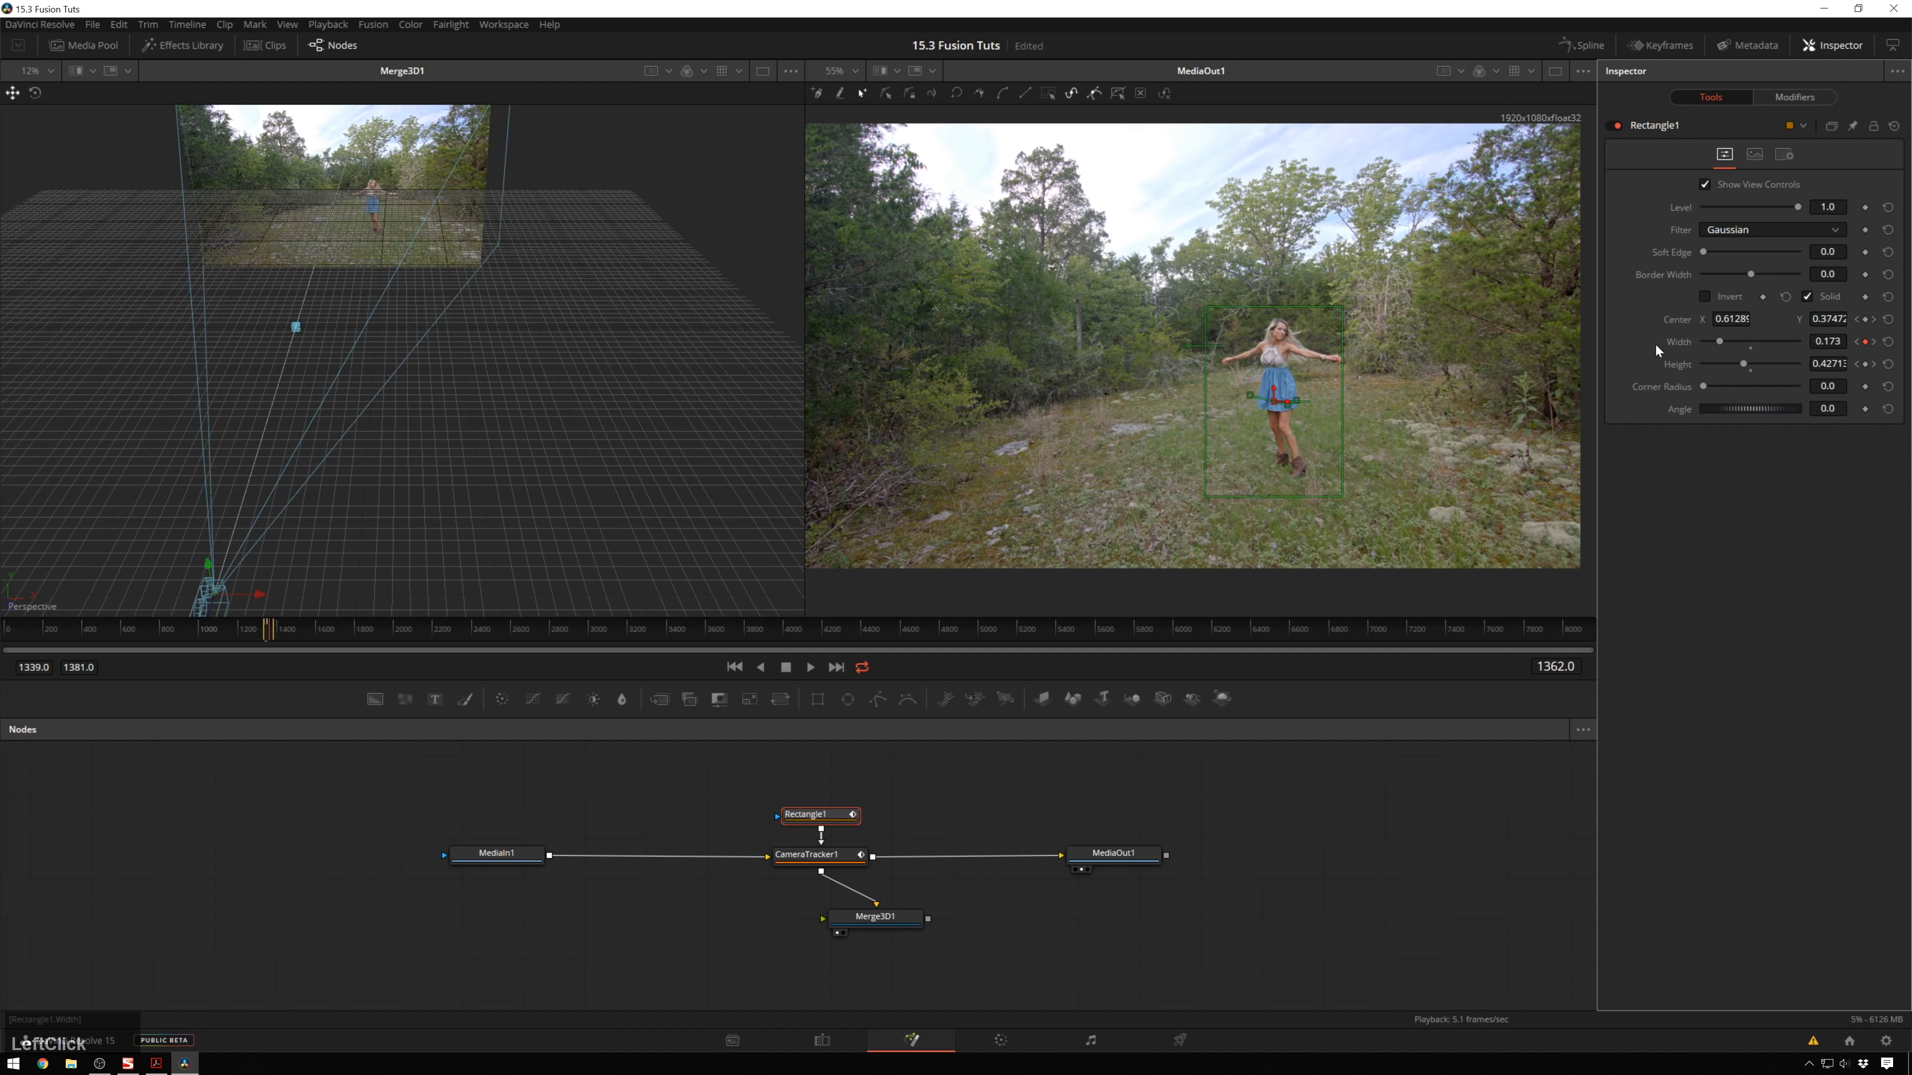
{"action": "left_click_drag", "start_coordinate": [1269, 408], "coordinate": [1278, 408]}
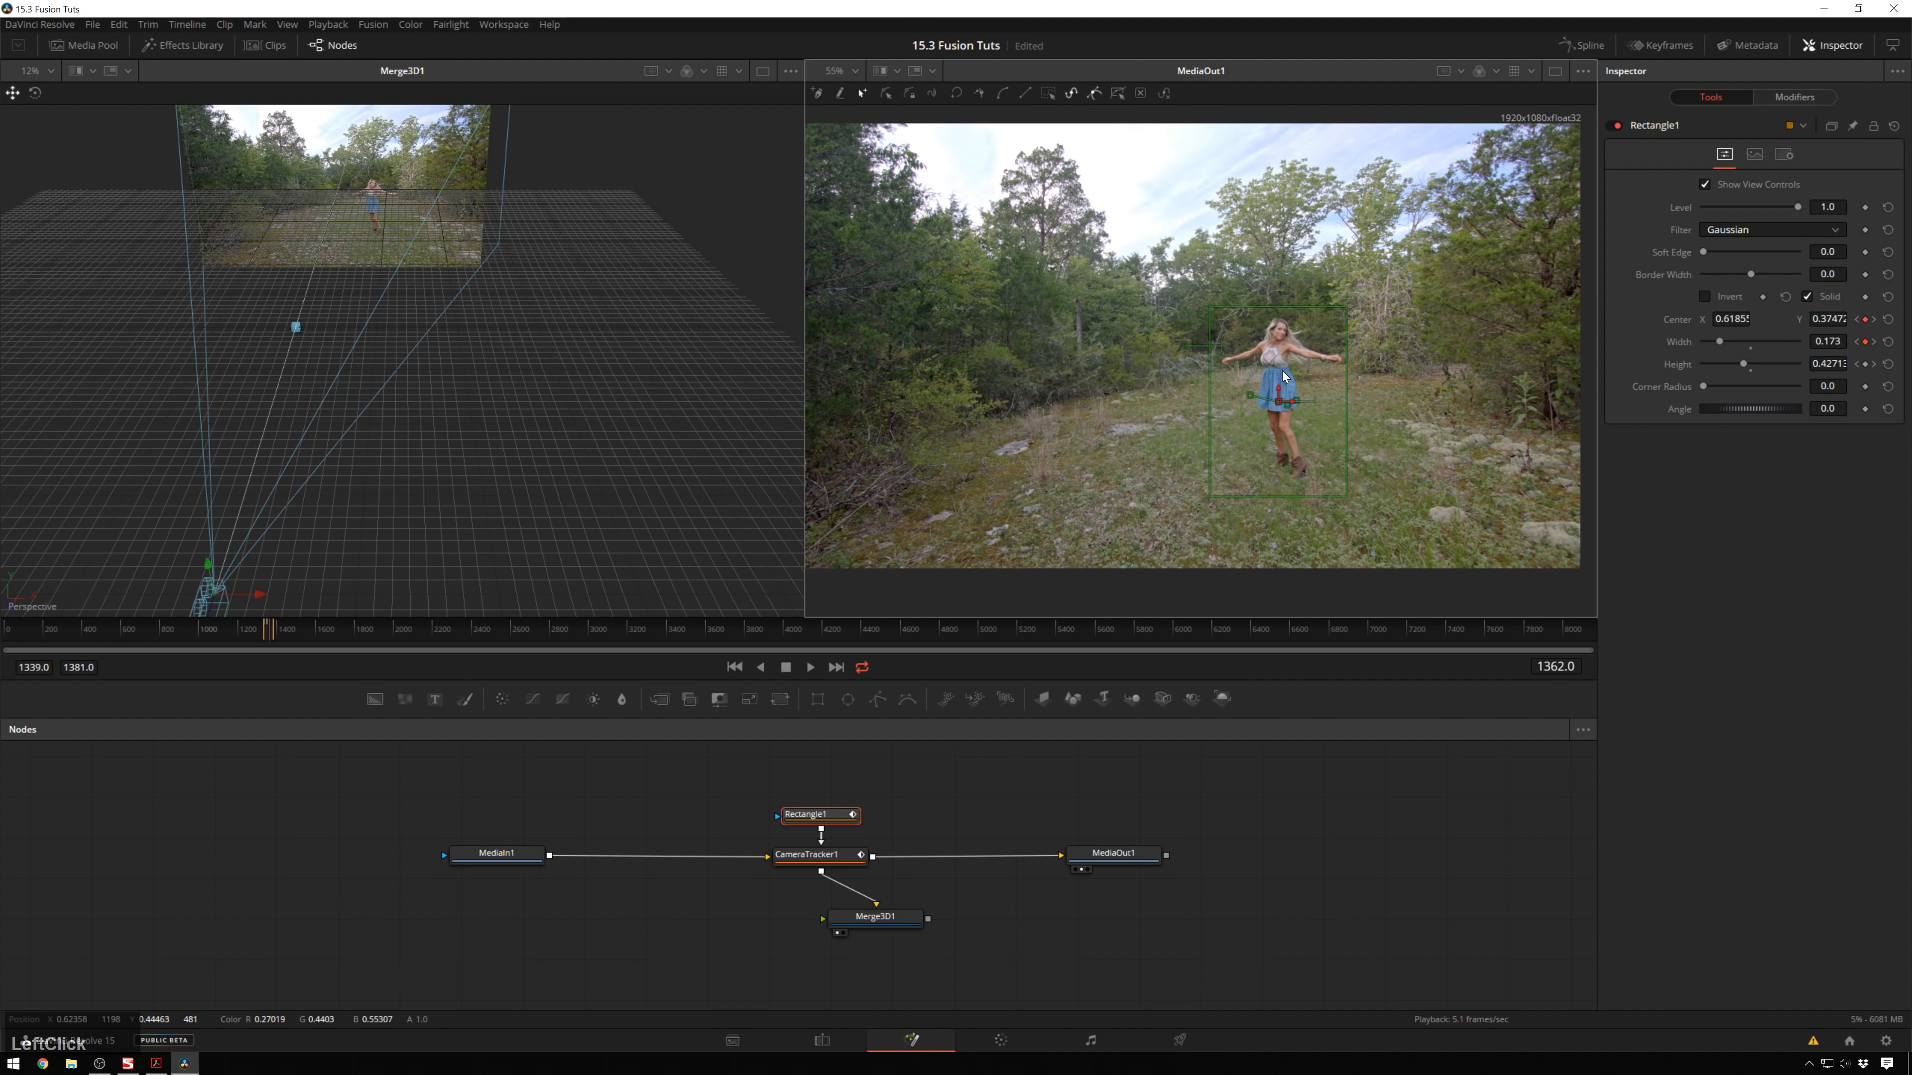
Widen the mask to 0.197 at frame 1366 and 0.205 at frame 1373, keeping it centered on the woman's outstretched arms.
{"action": "key", "text": "space"}
{"action": "key", "text": "space"}
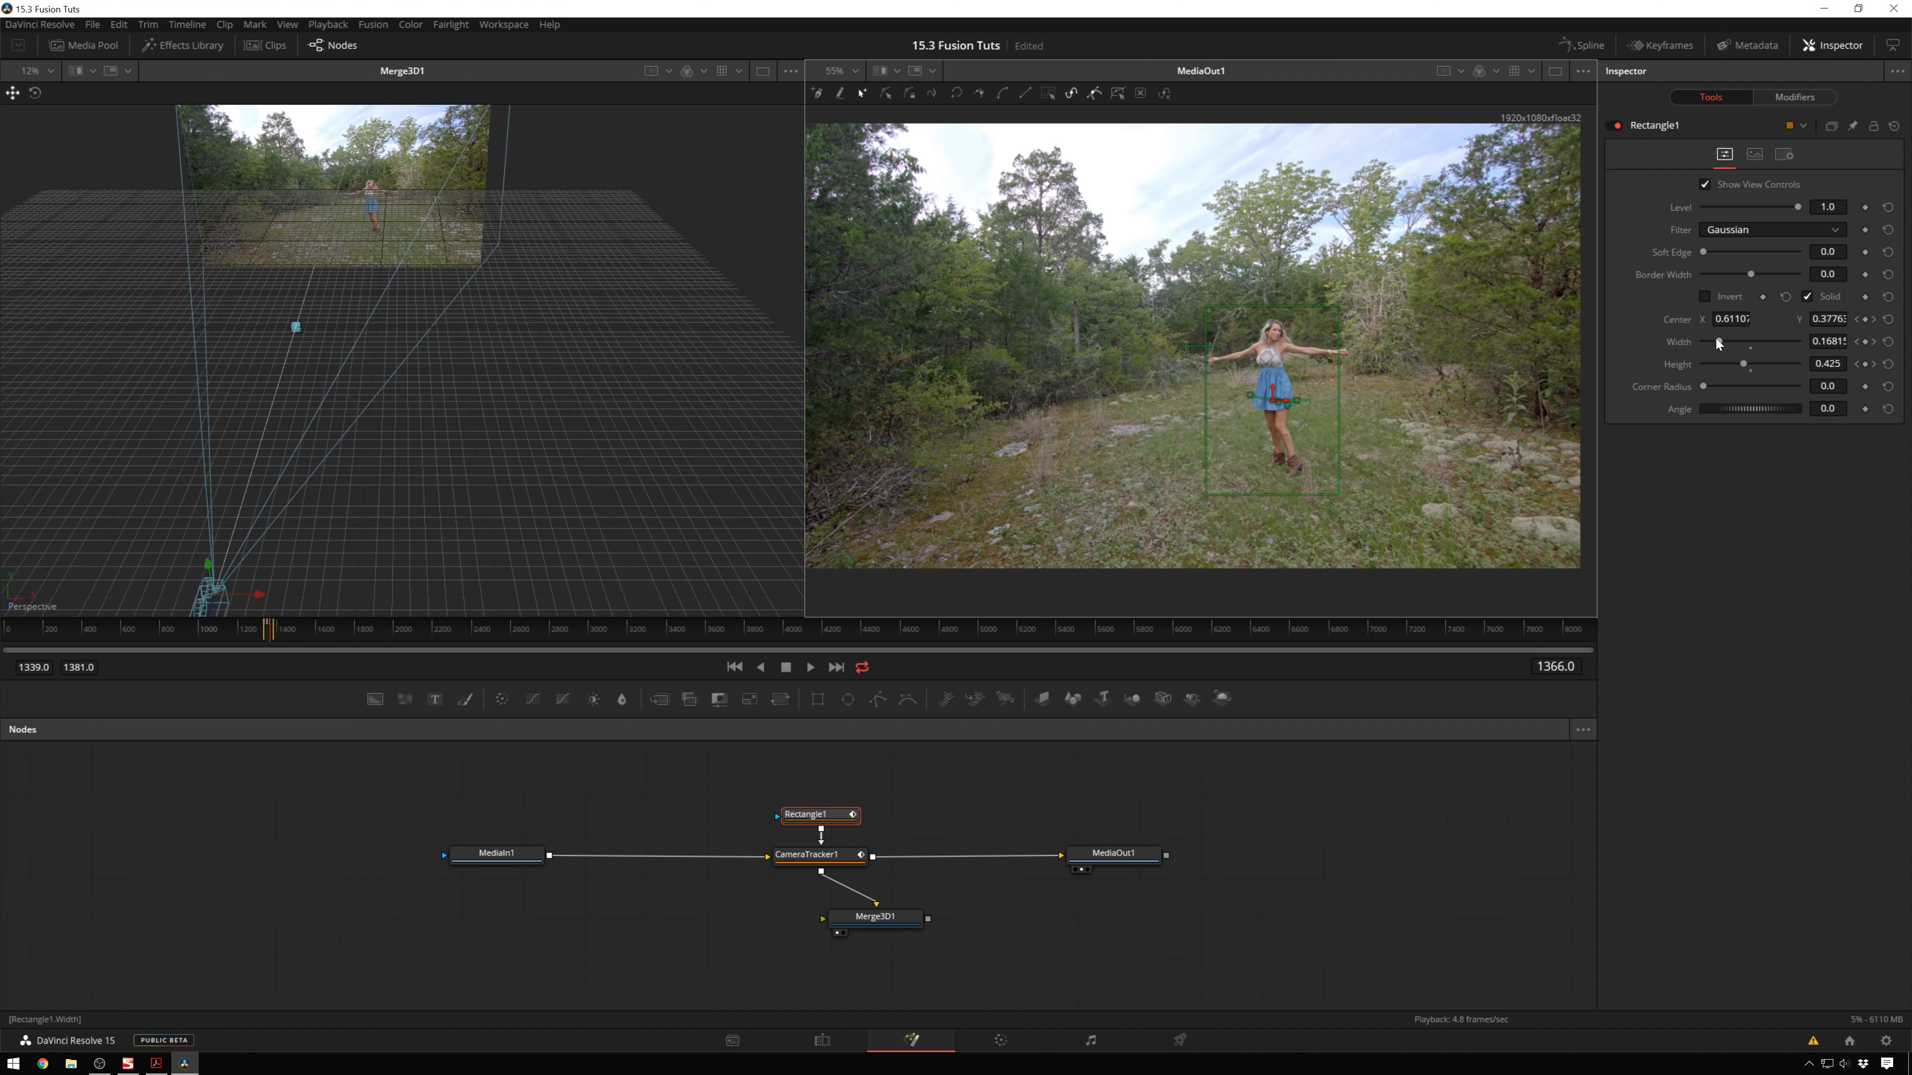
{"action": "left_click_drag", "start_coordinate": [1718, 342], "coordinate": [1722, 338]}
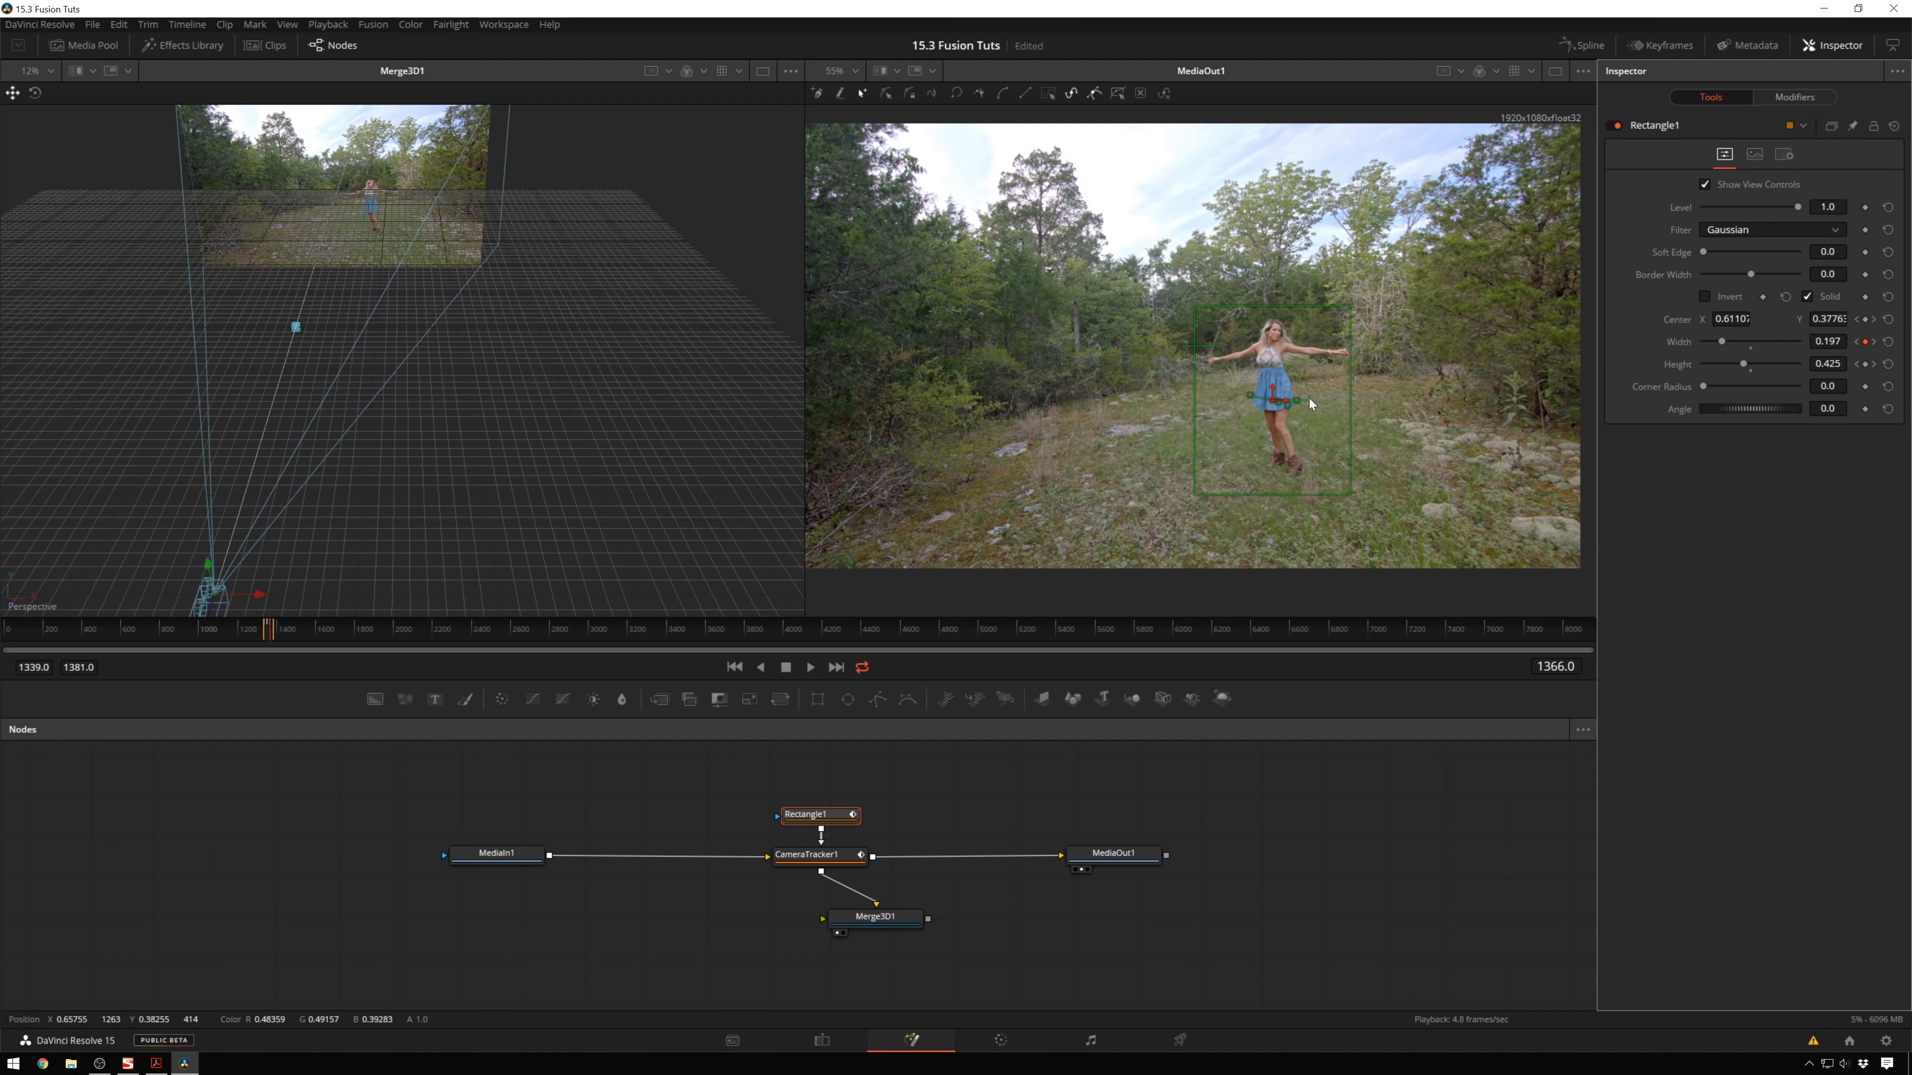
{"action": "left_click_drag", "start_coordinate": [1268, 404], "coordinate": [1275, 400]}
{"action": "key", "text": "space"}
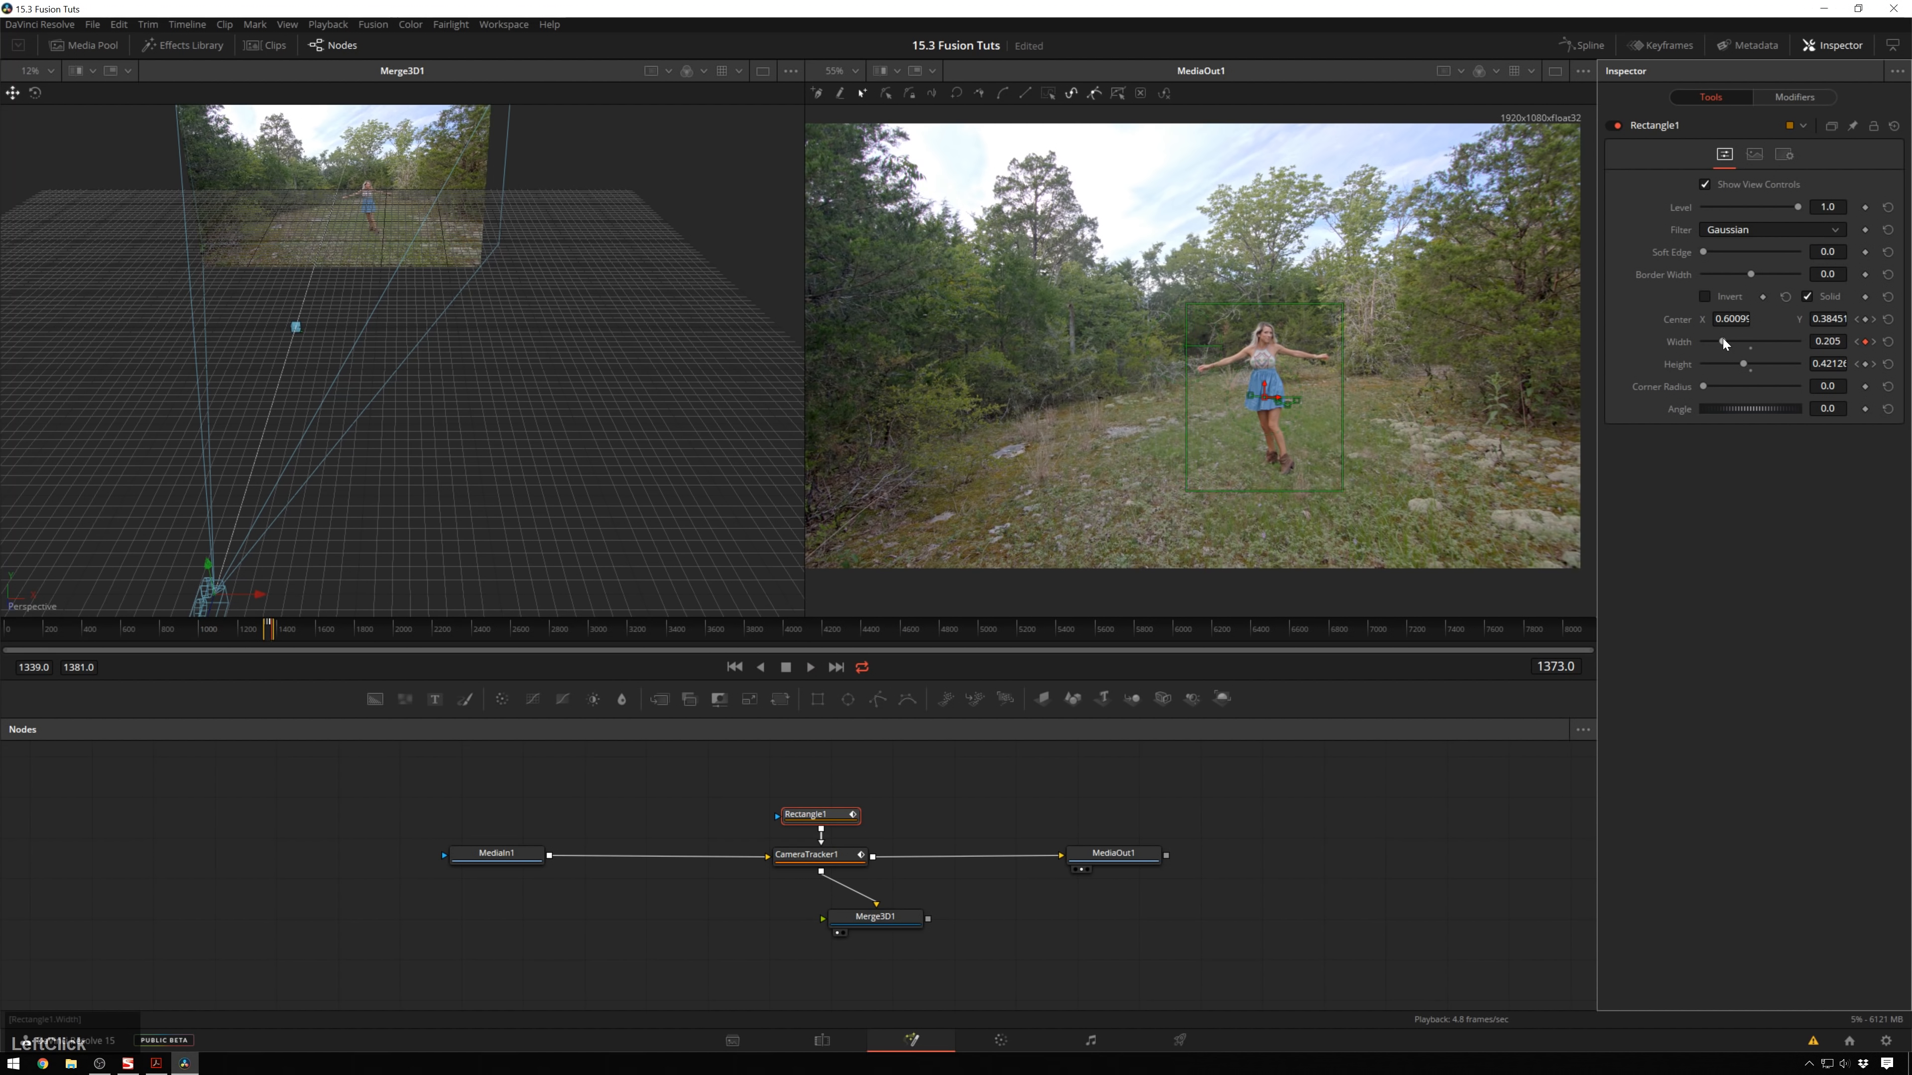
{"action": "key", "text": "space"}
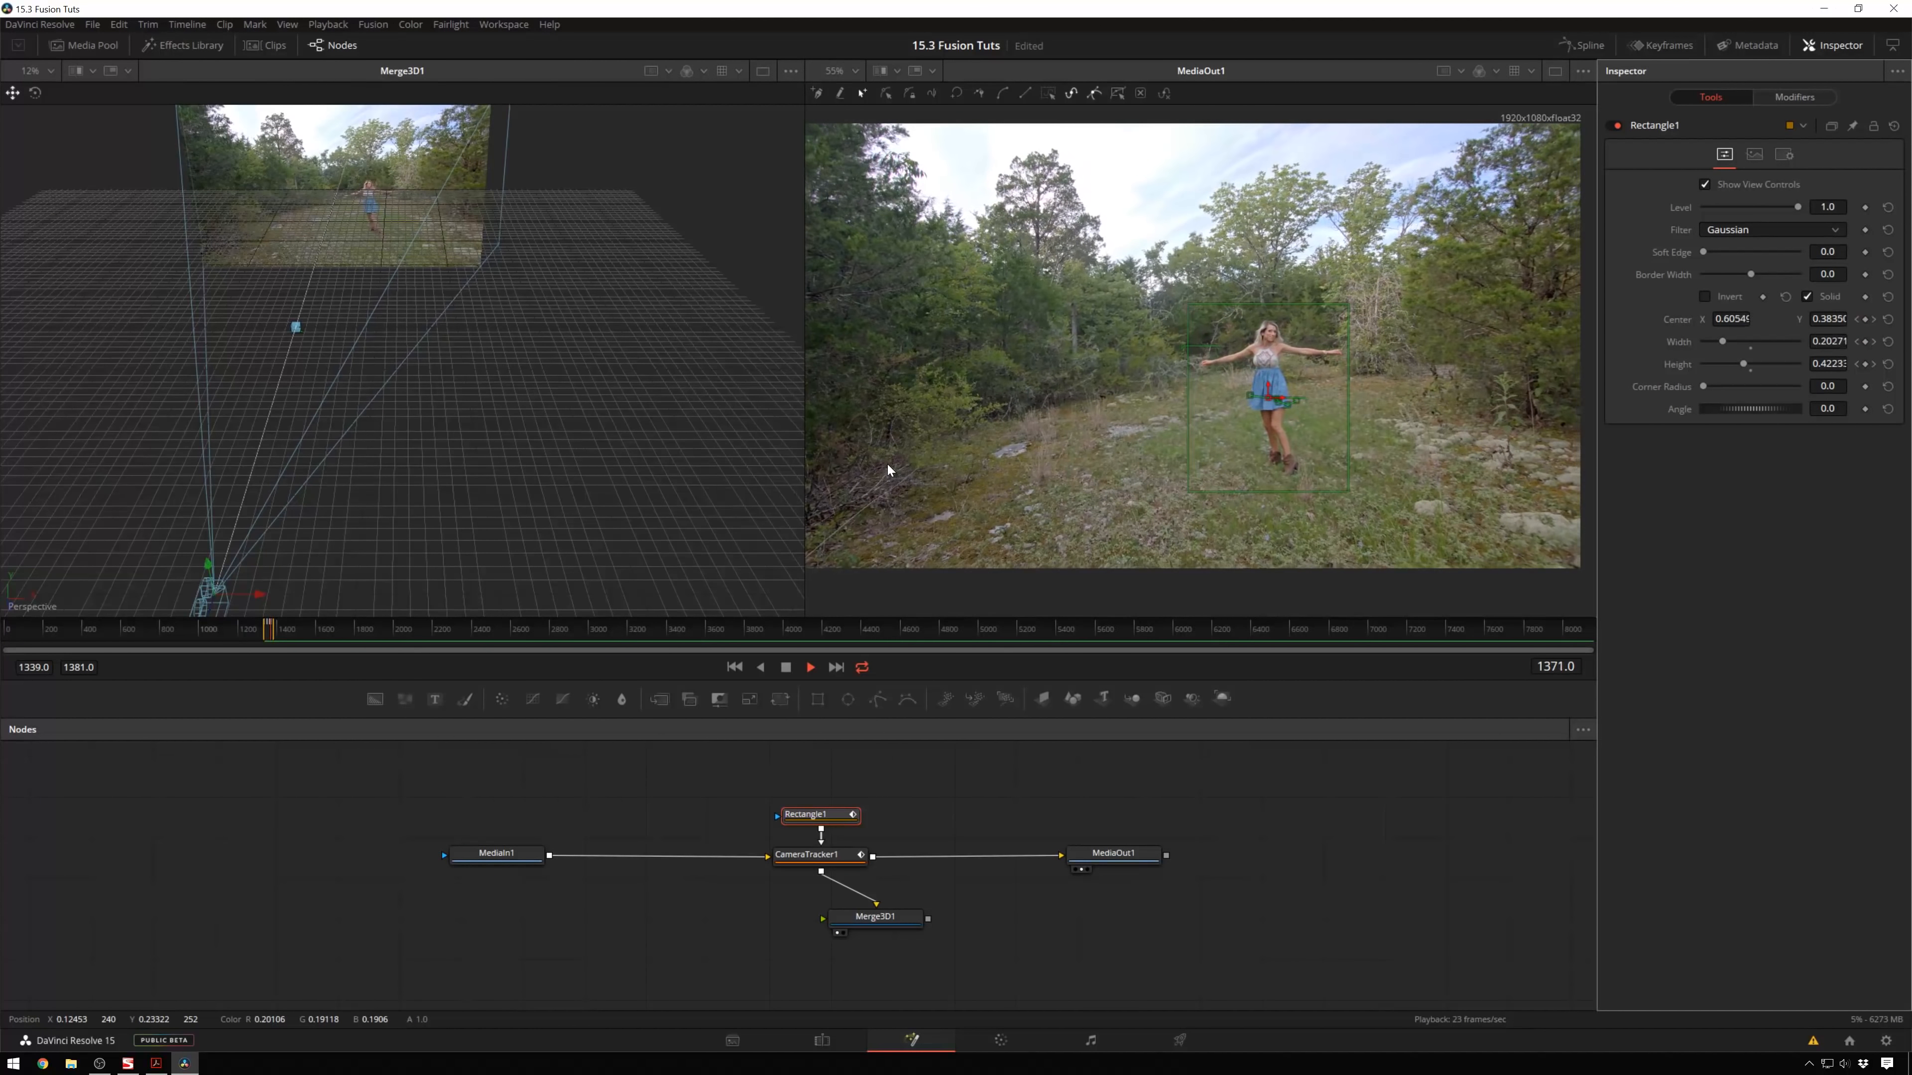
Reset the existing tracks of CameraTracker1 and try an auto-track with the Rectangle1 mask applied, cancelling the render partway.
{"action": "left_click", "coordinate": [842, 871]}
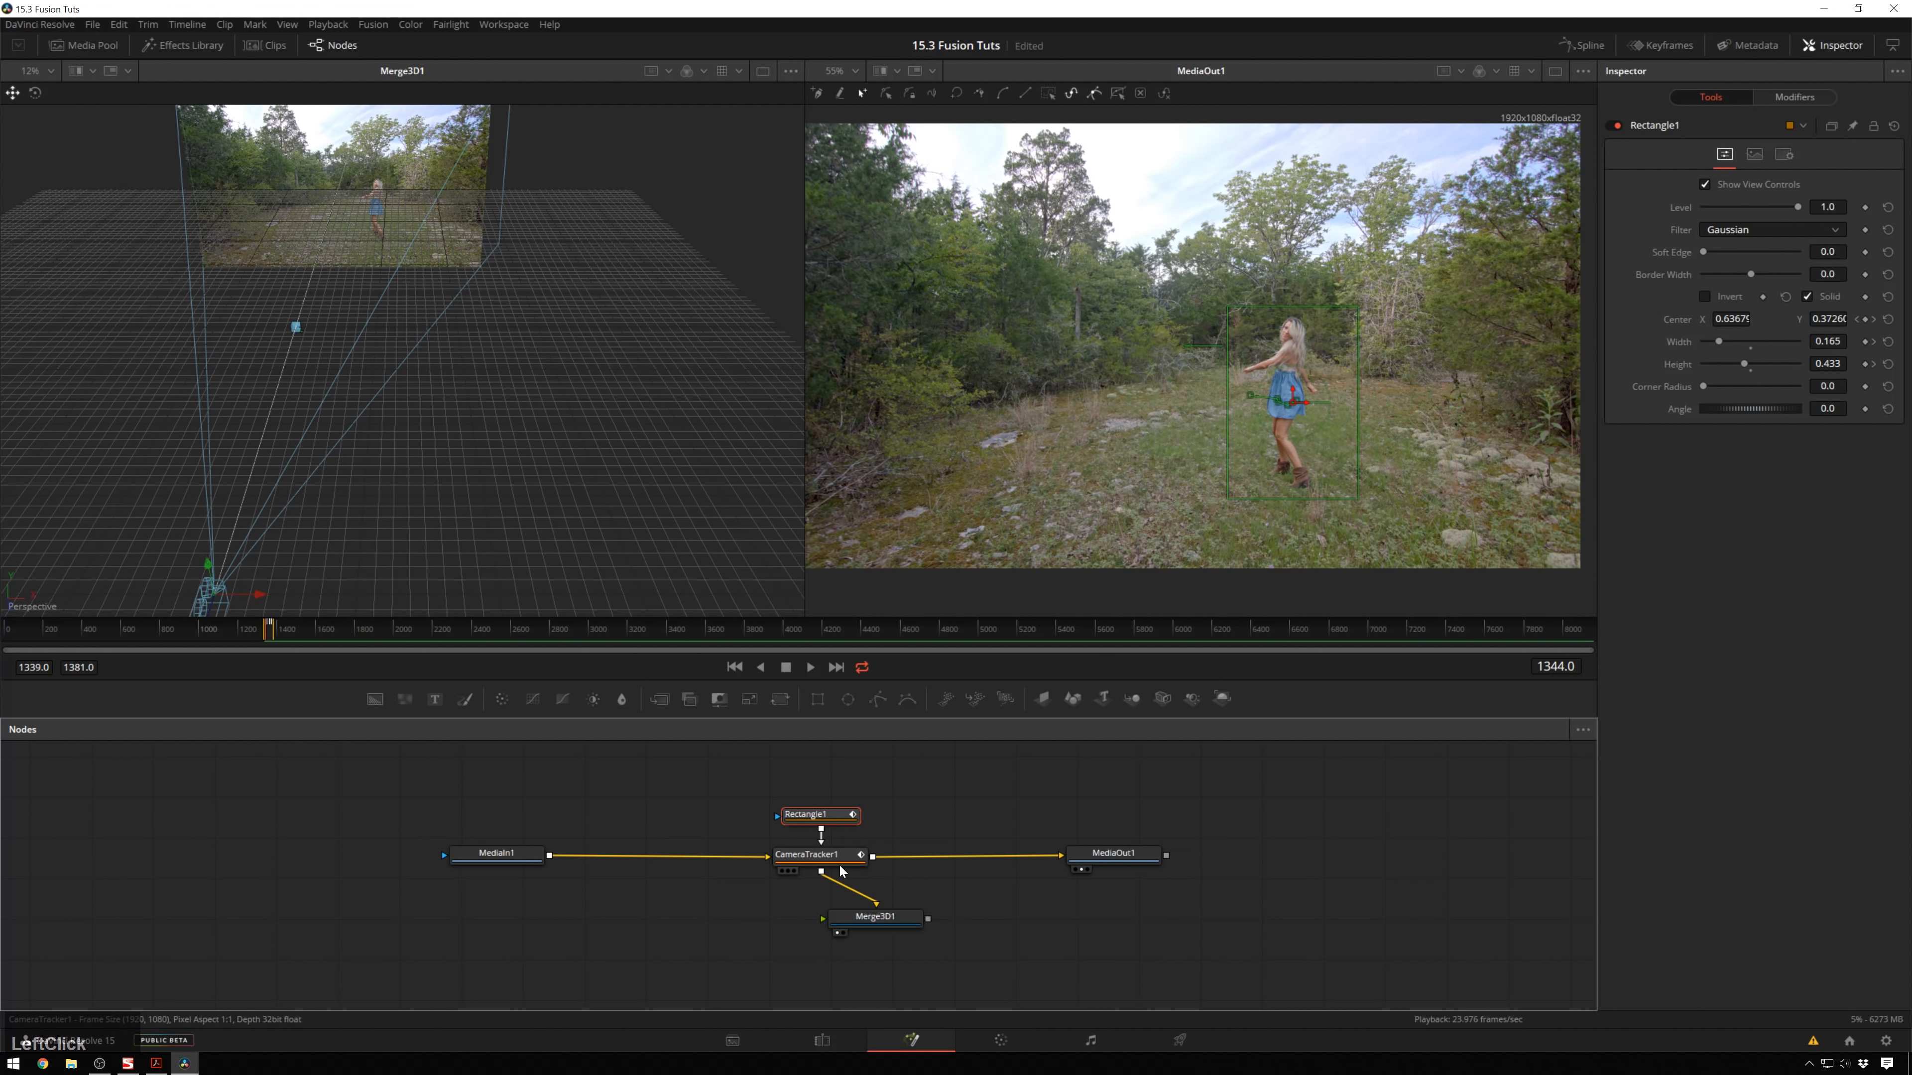
{"action": "left_click", "coordinate": [850, 867]}
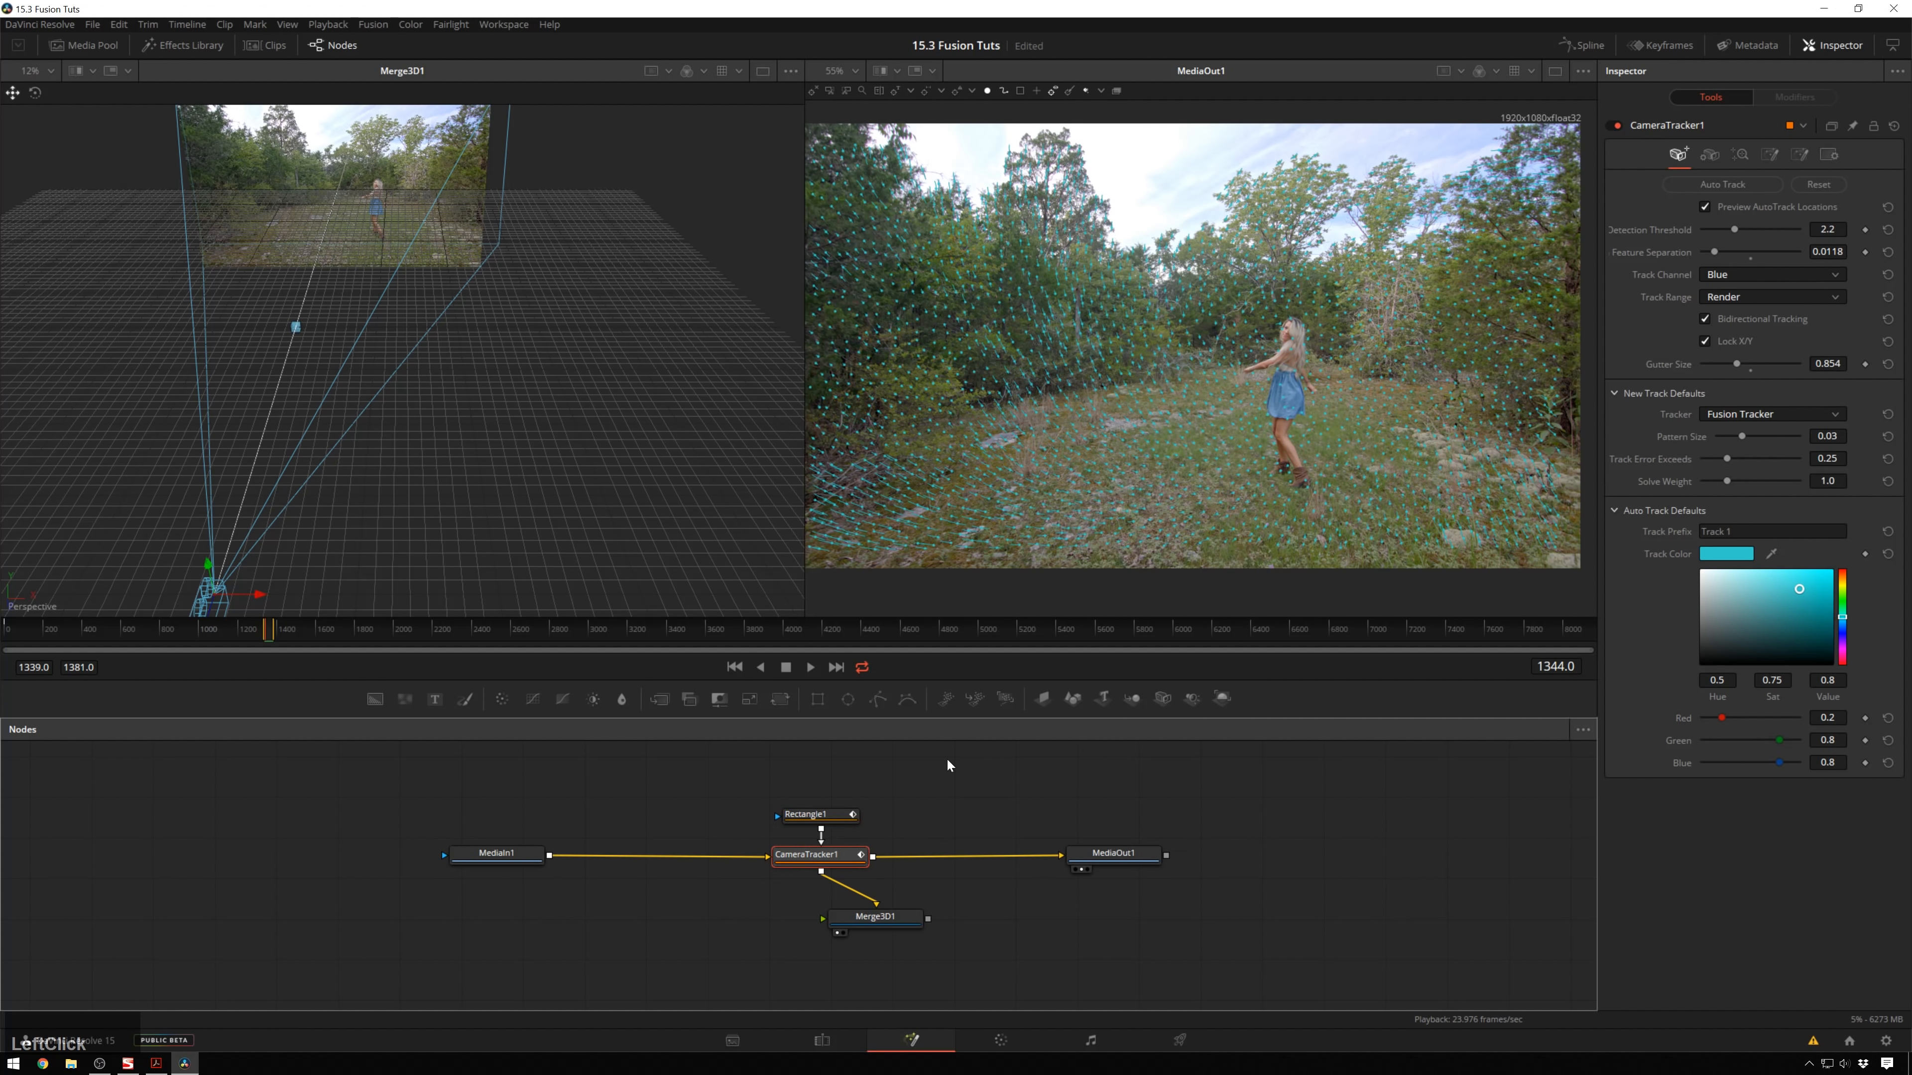
{"action": "left_click", "coordinate": [1830, 192]}
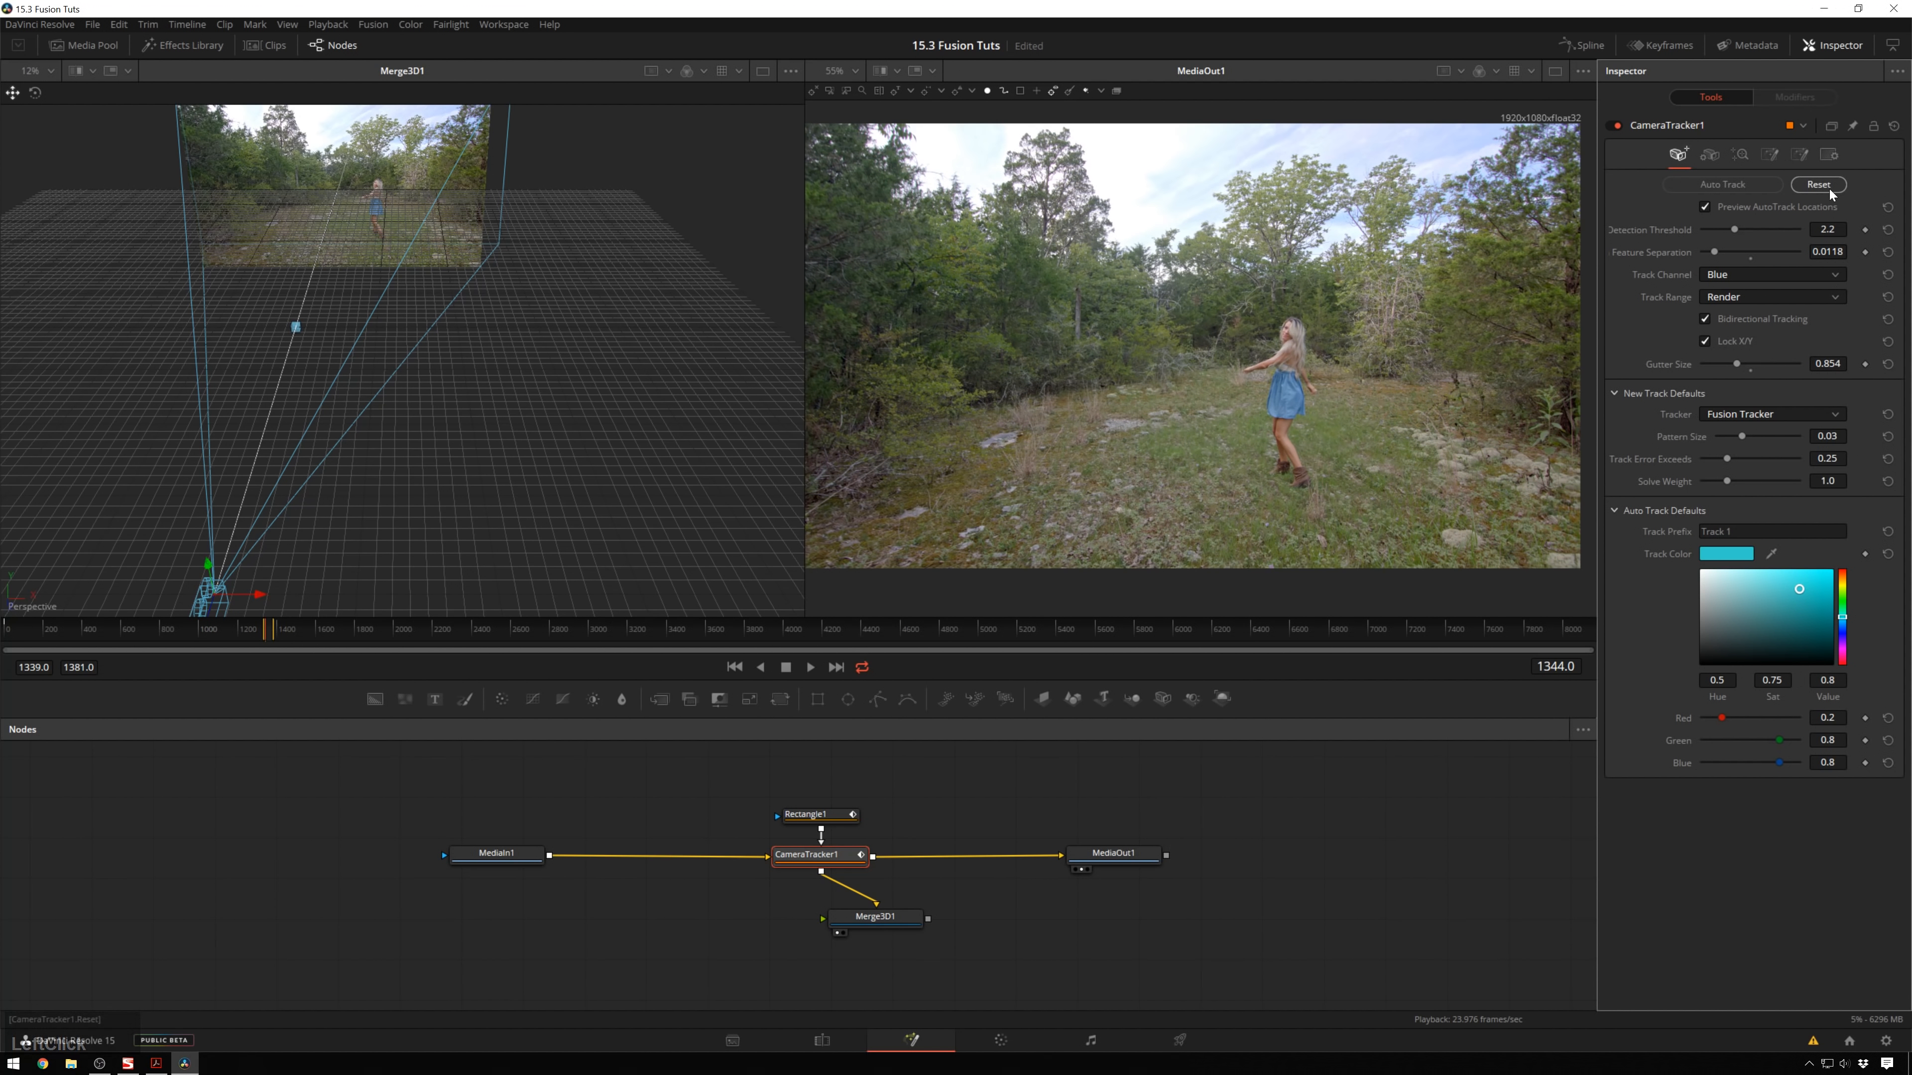
{"action": "left_click", "coordinate": [1719, 187]}
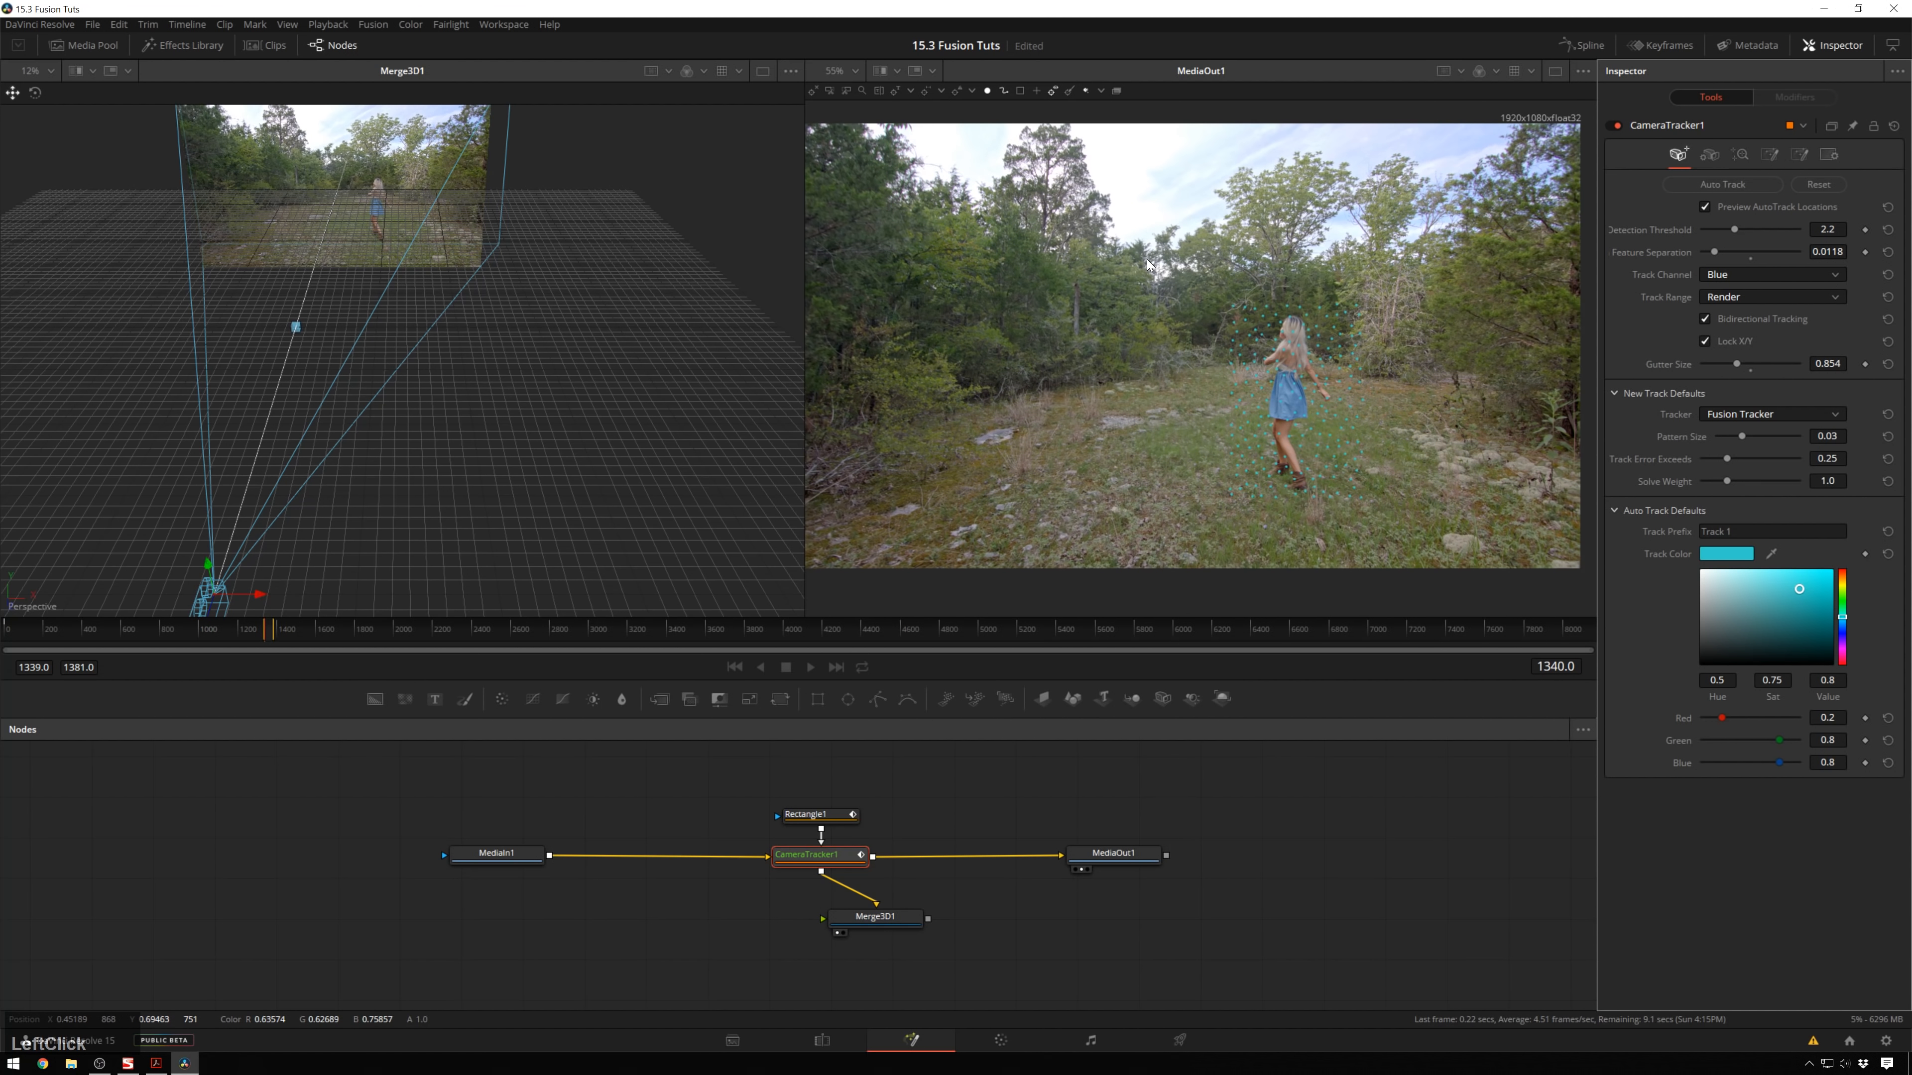
{"action": "key", "text": "space"}
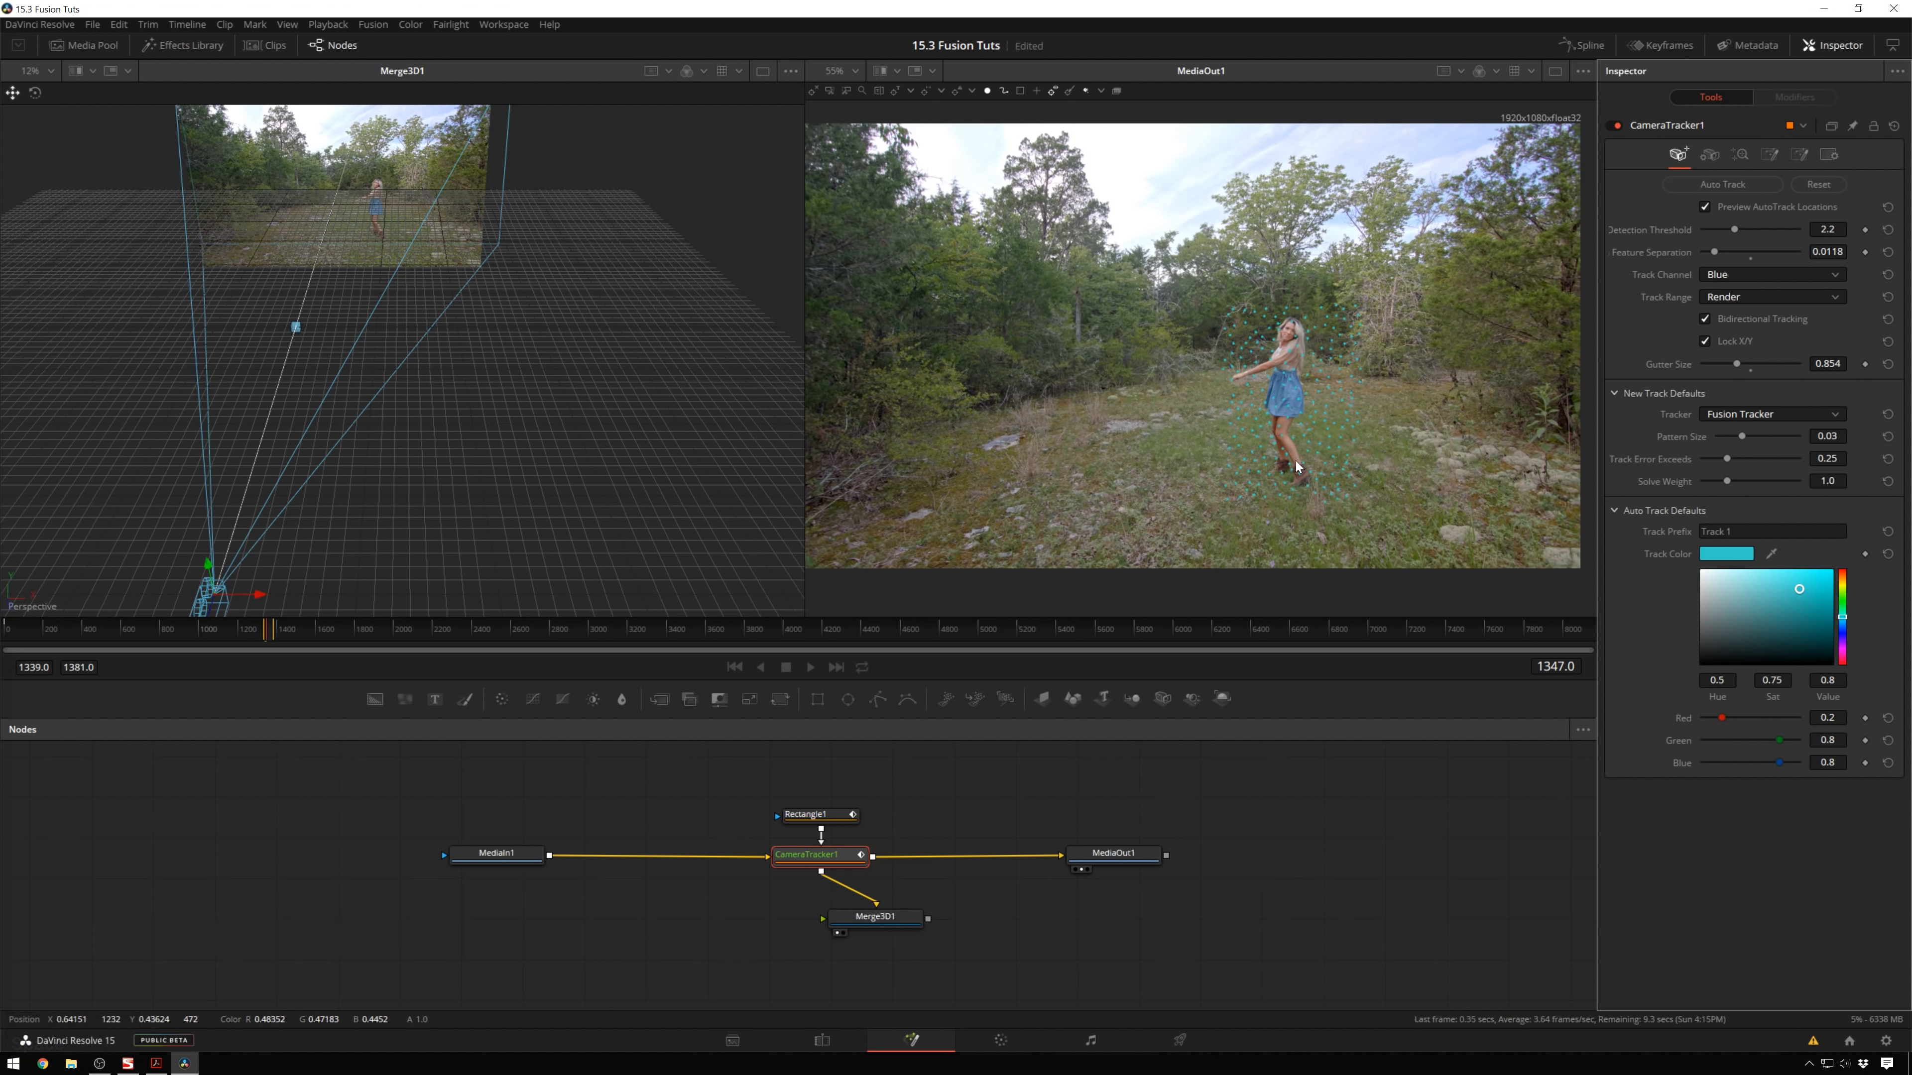
{"action": "key", "text": "Escape"}
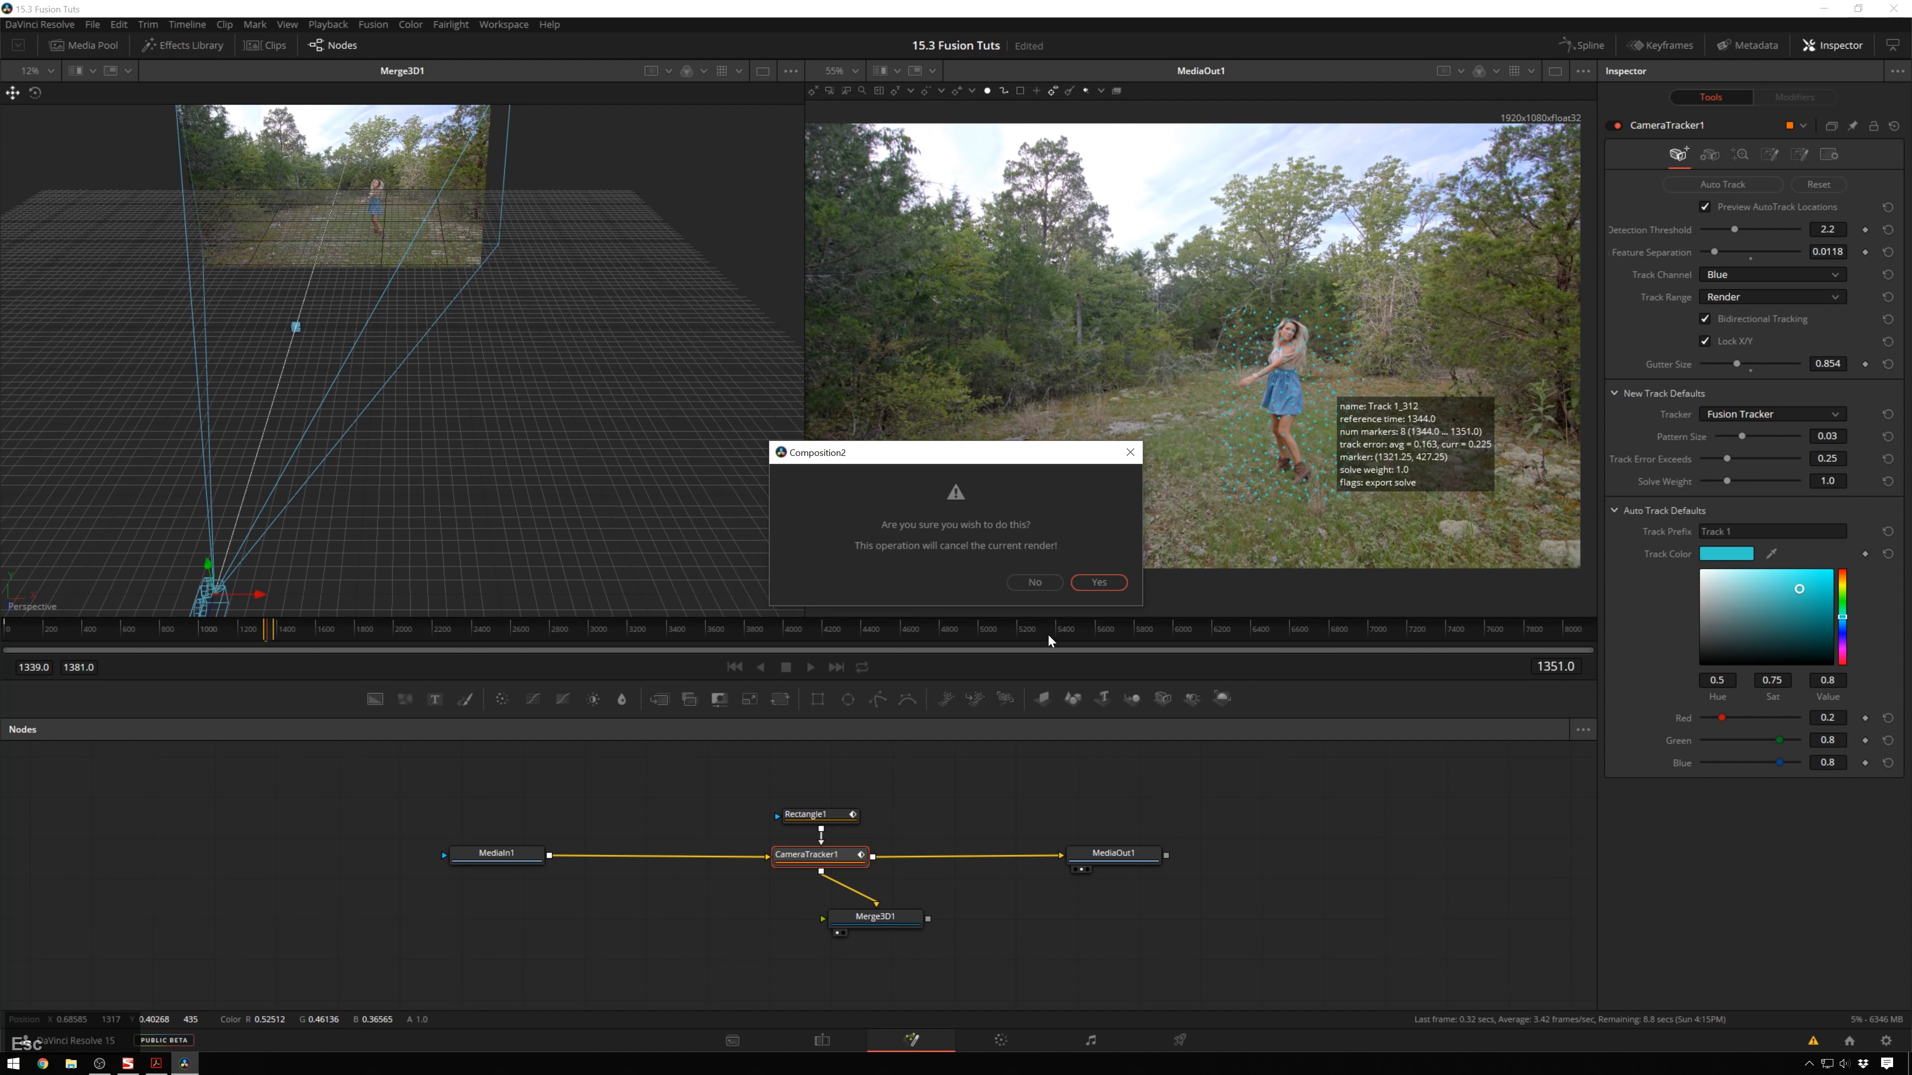
{"action": "left_click", "coordinate": [1099, 582]}
Invert the Rectangle1 mask and auto-track the clip again with CameraTracker1.
{"action": "left_click", "coordinate": [805, 814]}
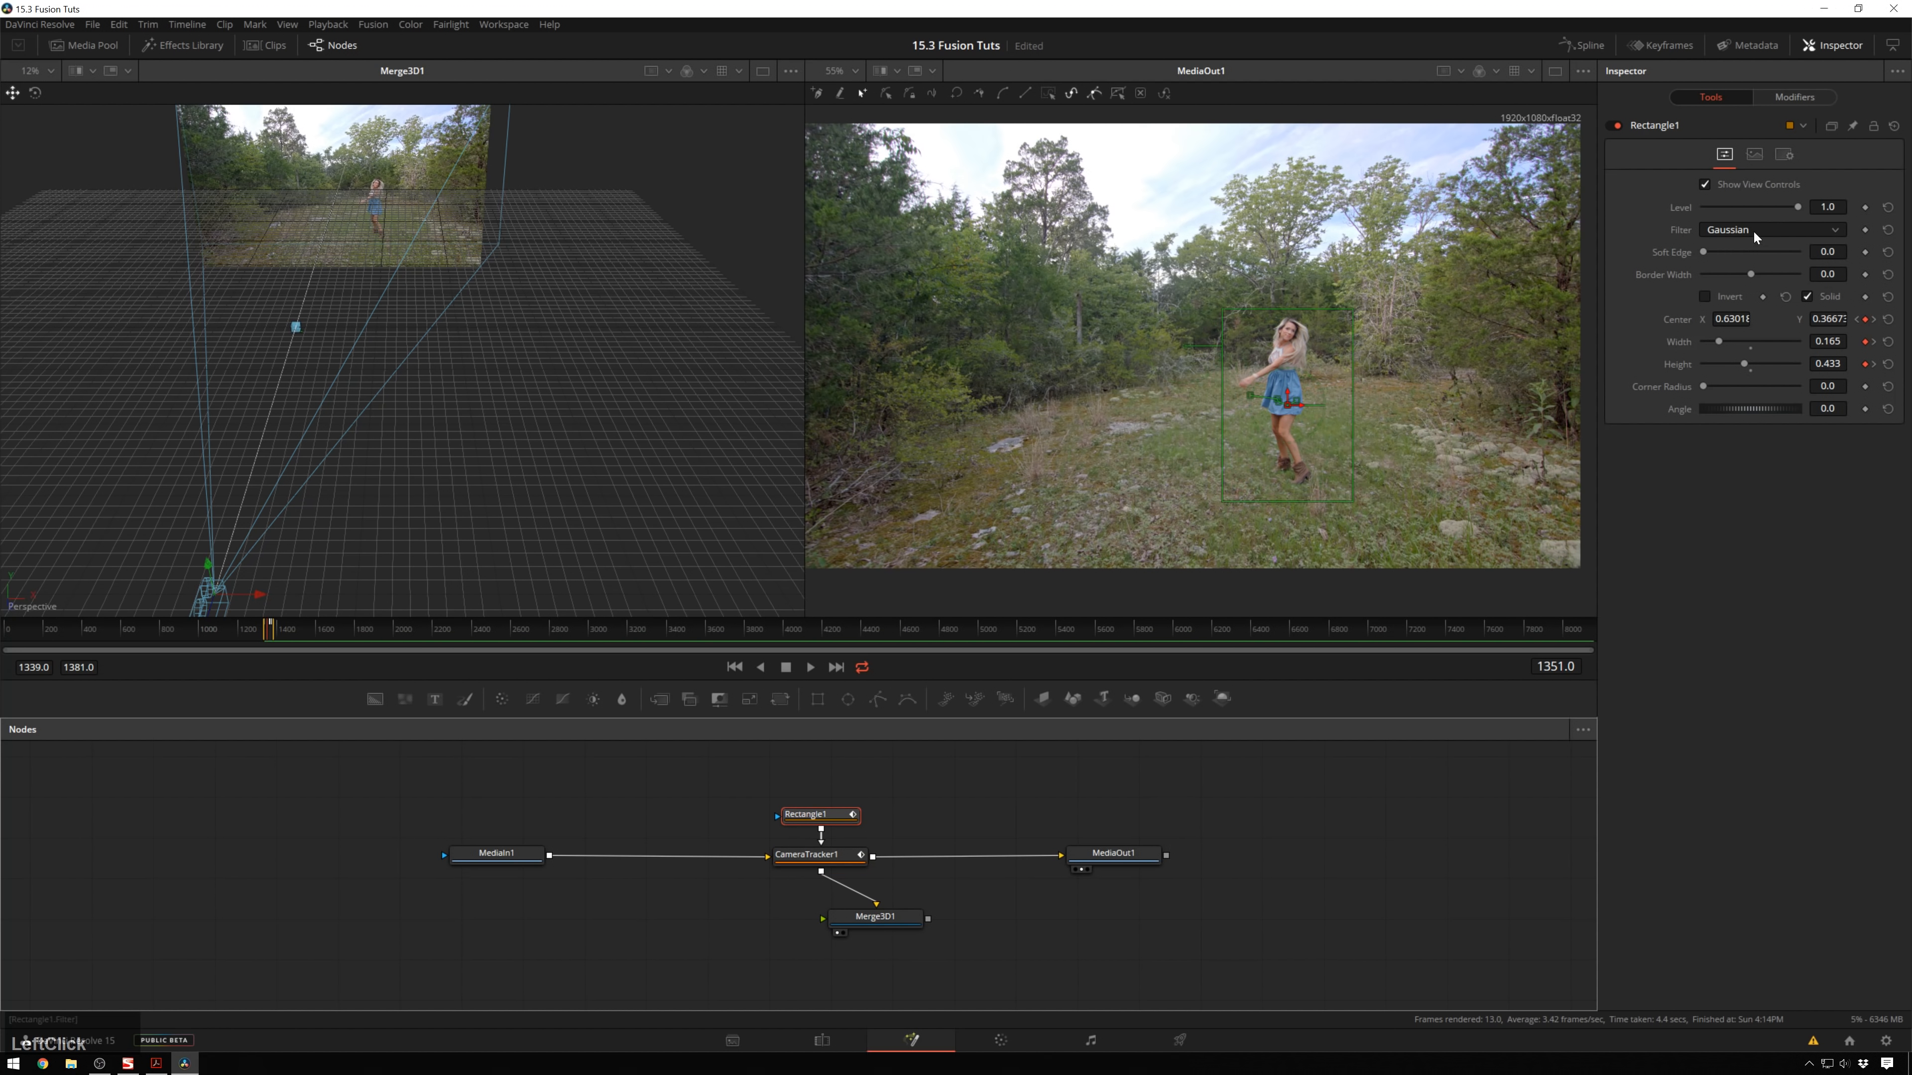
{"action": "left_click", "coordinate": [1704, 295]}
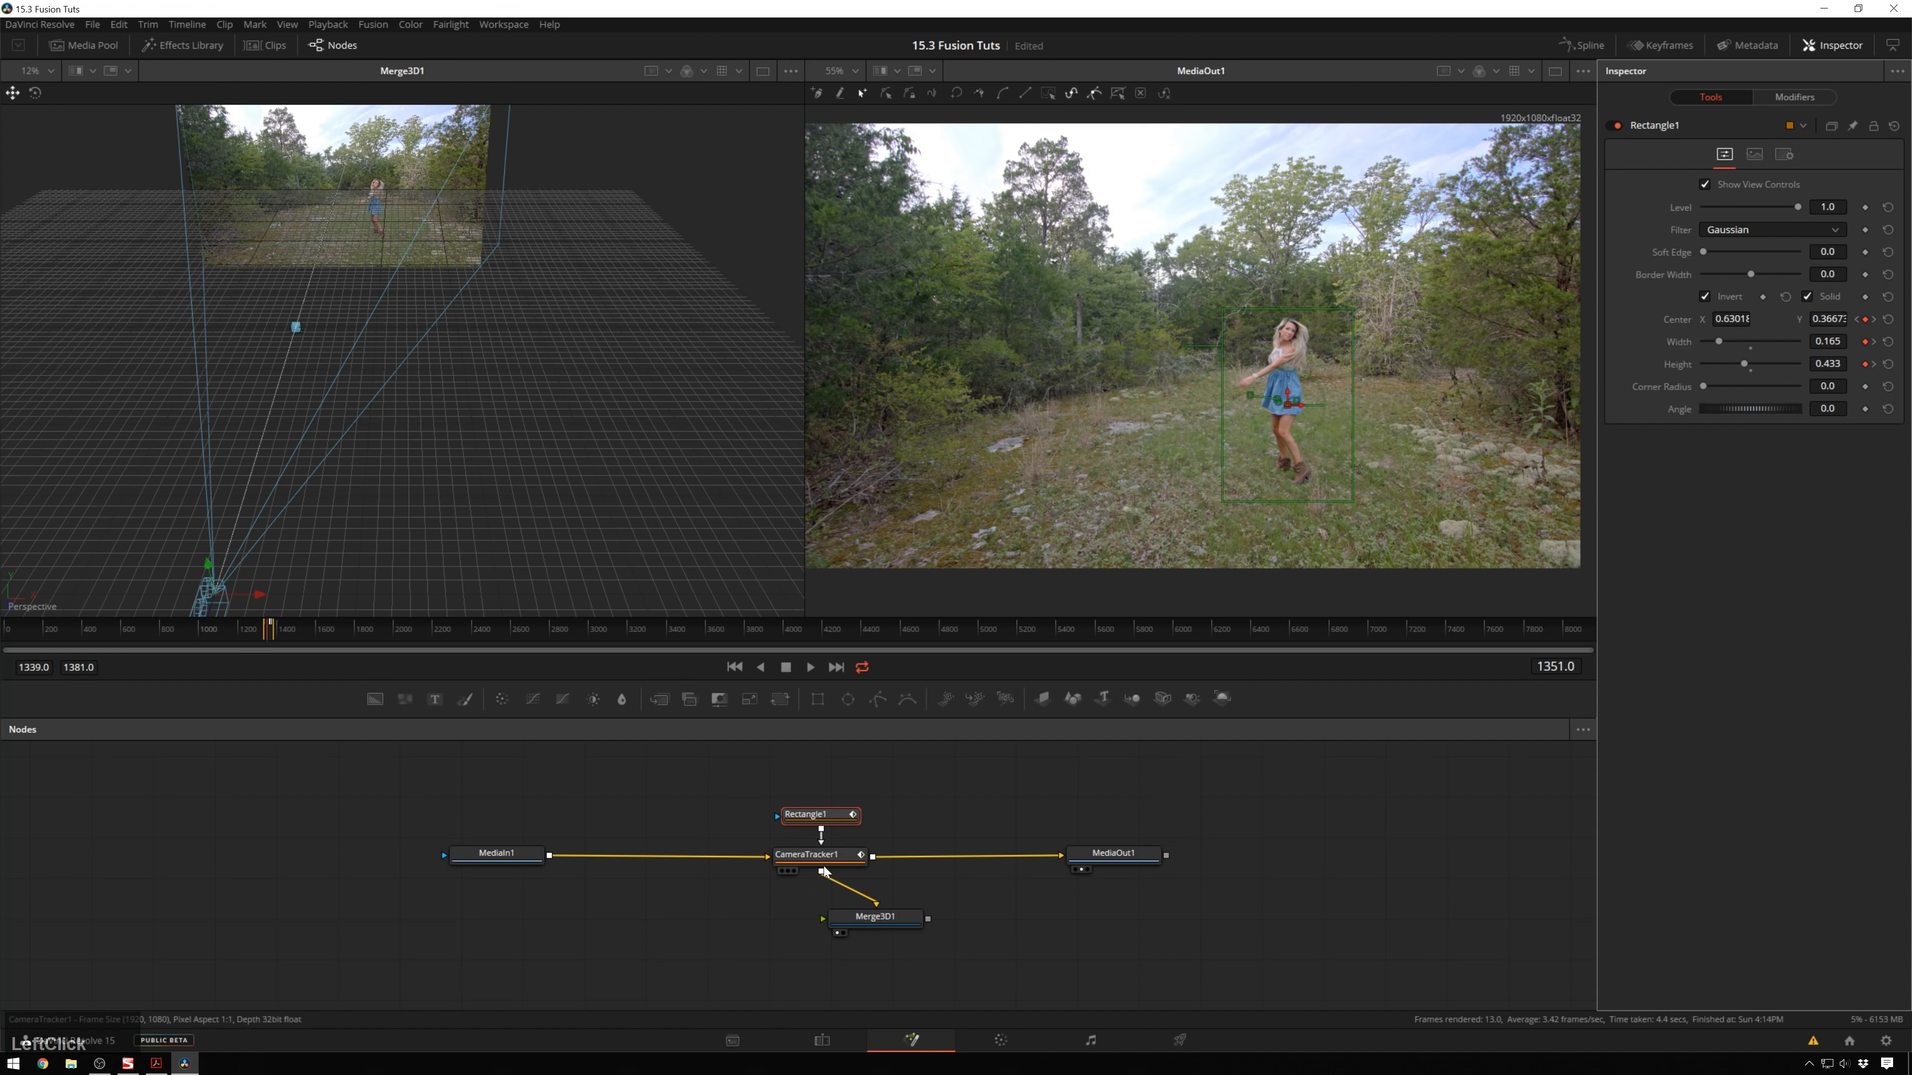
{"action": "left_click", "coordinate": [813, 854]}
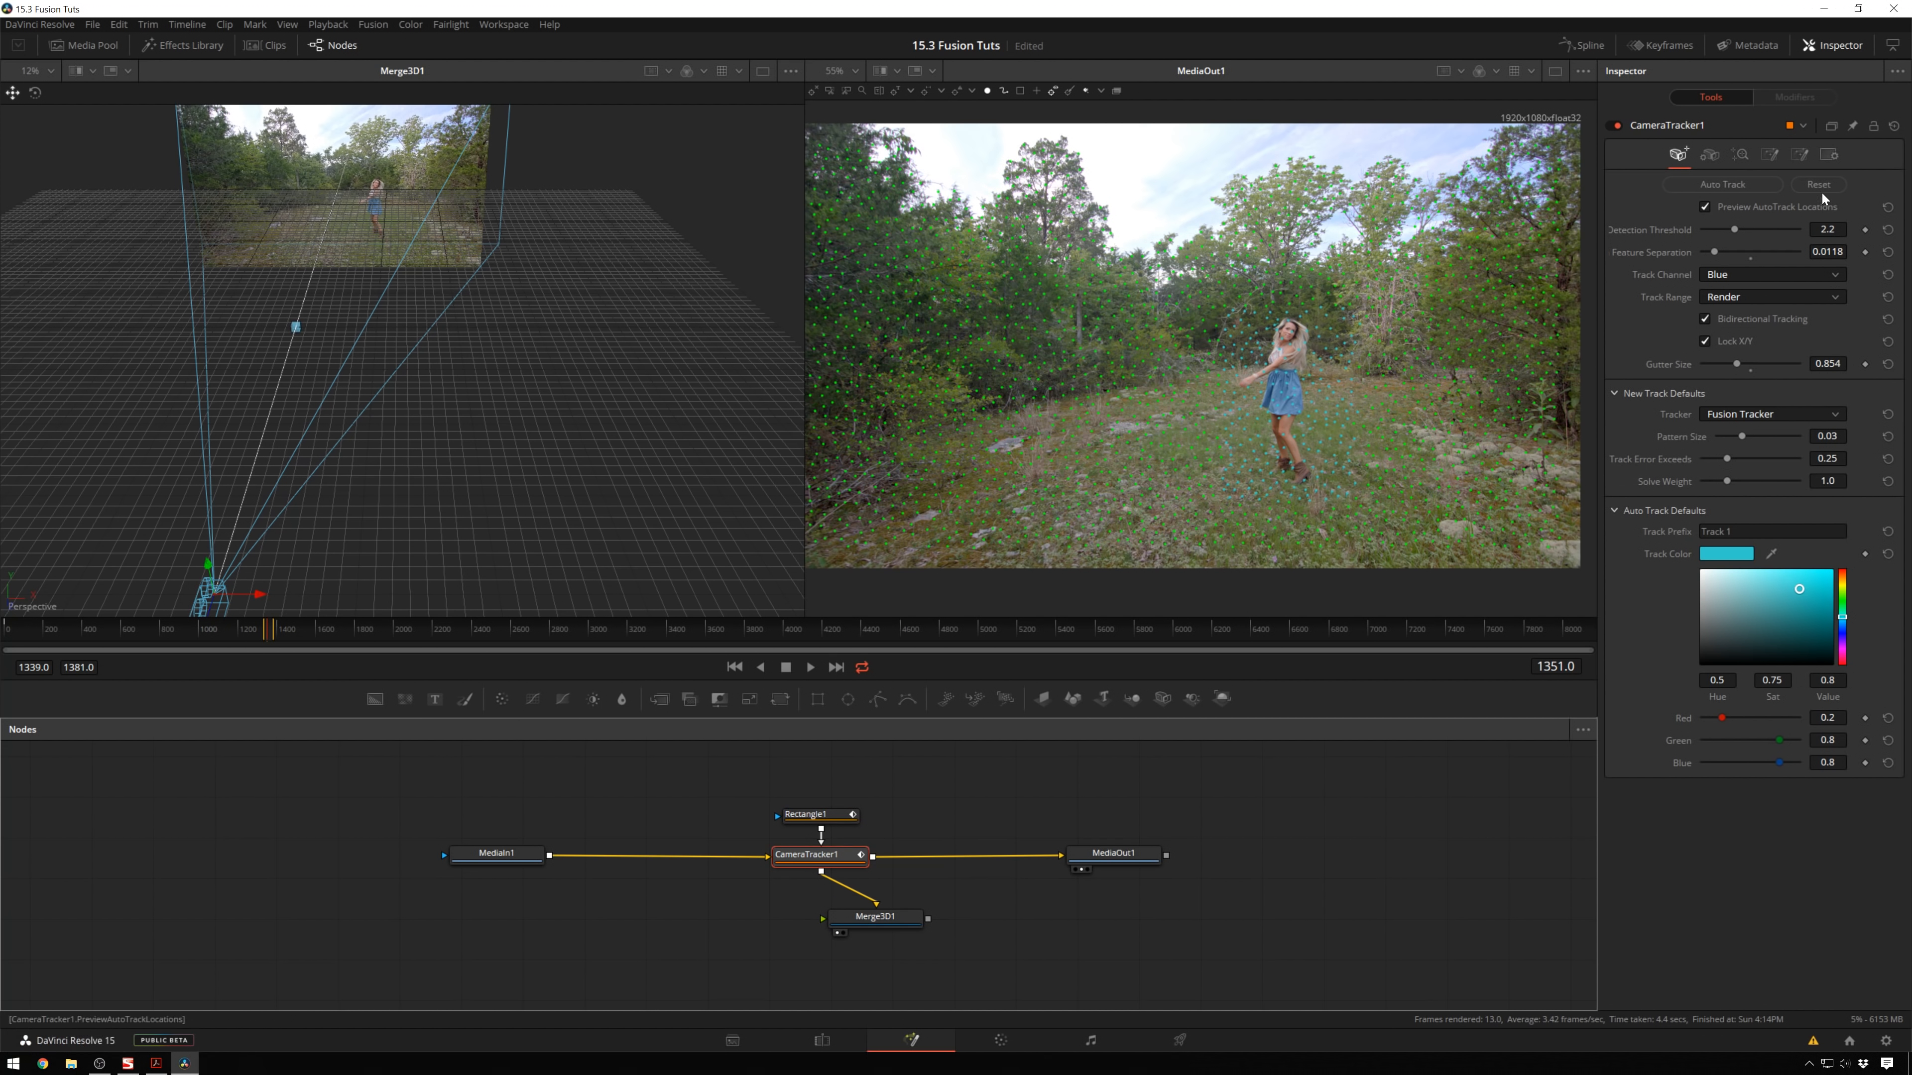
{"action": "left_click", "coordinate": [1778, 184]}
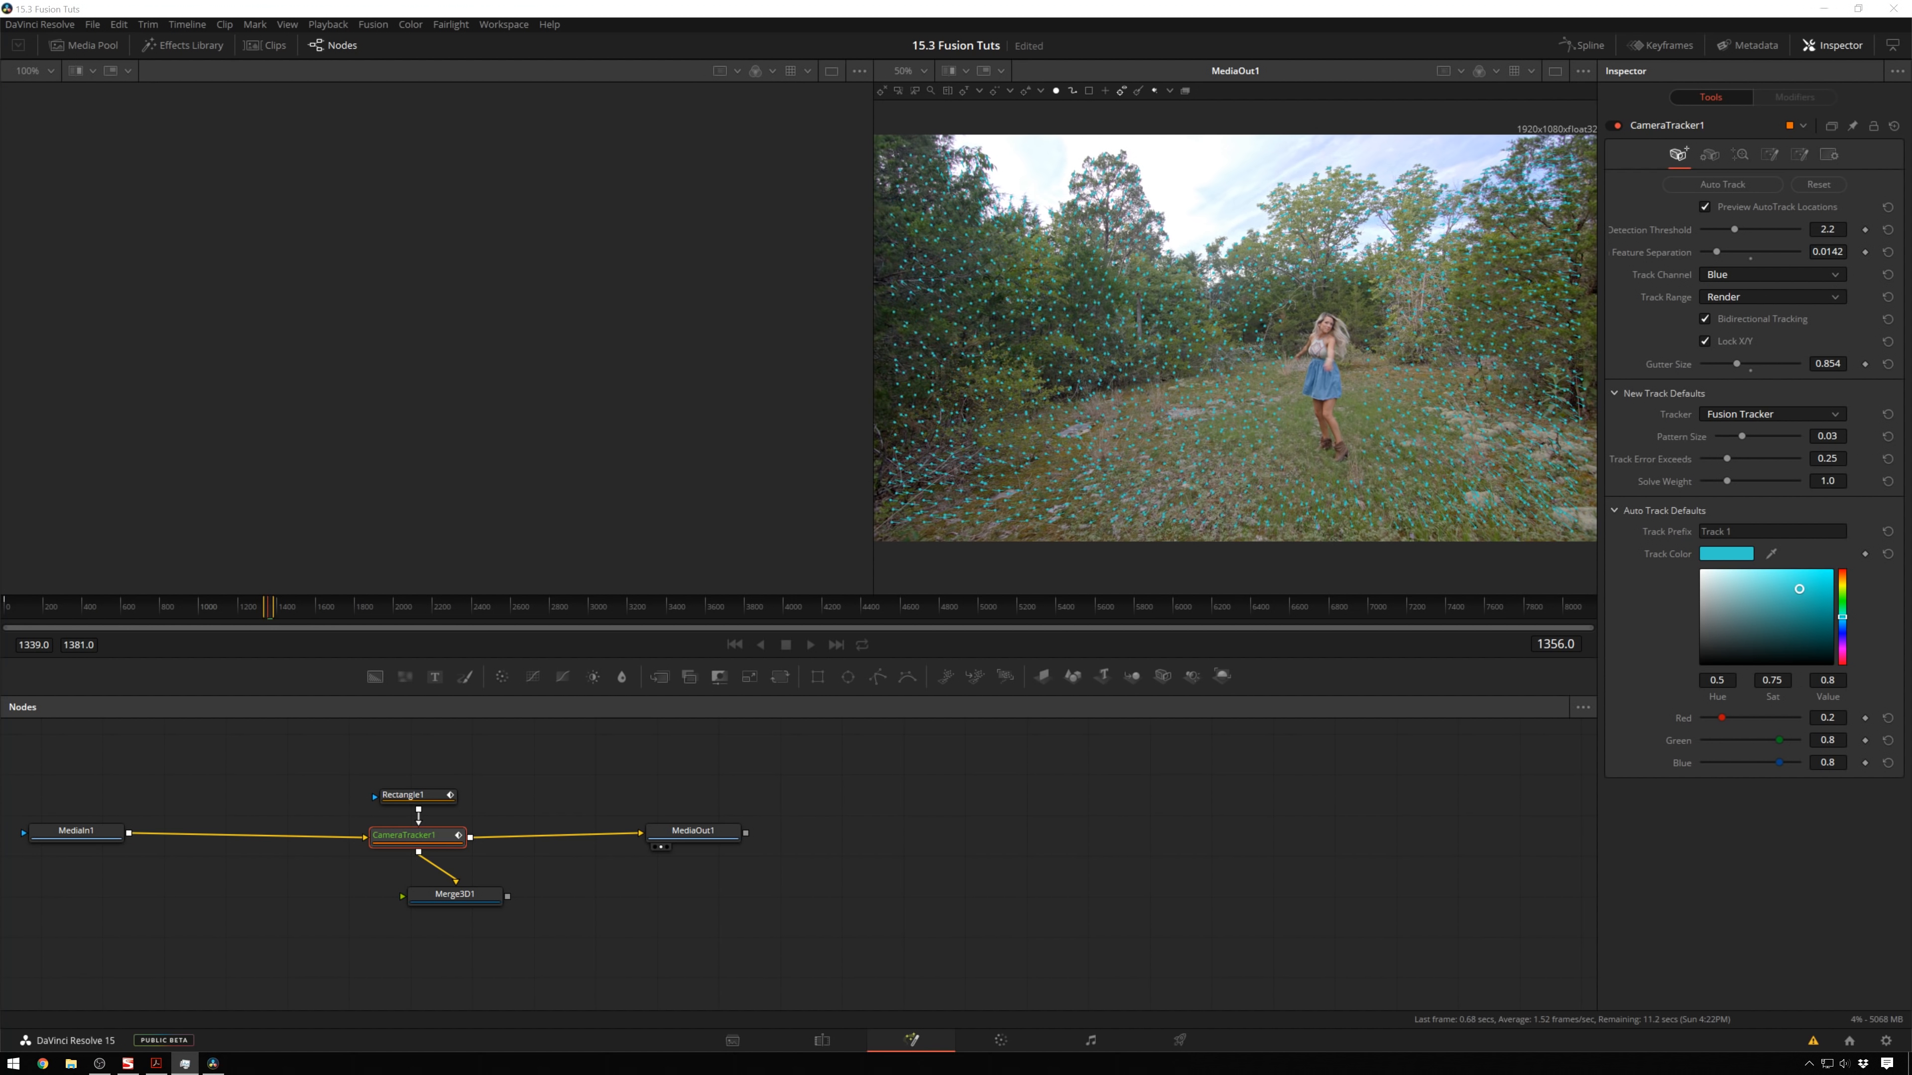
Examine the per-core CPU load of the tracking render in Task Manager and move its window off screen.
{"action": "left_click_drag", "start_coordinate": [0, 173], "coordinate": [587, 161]}
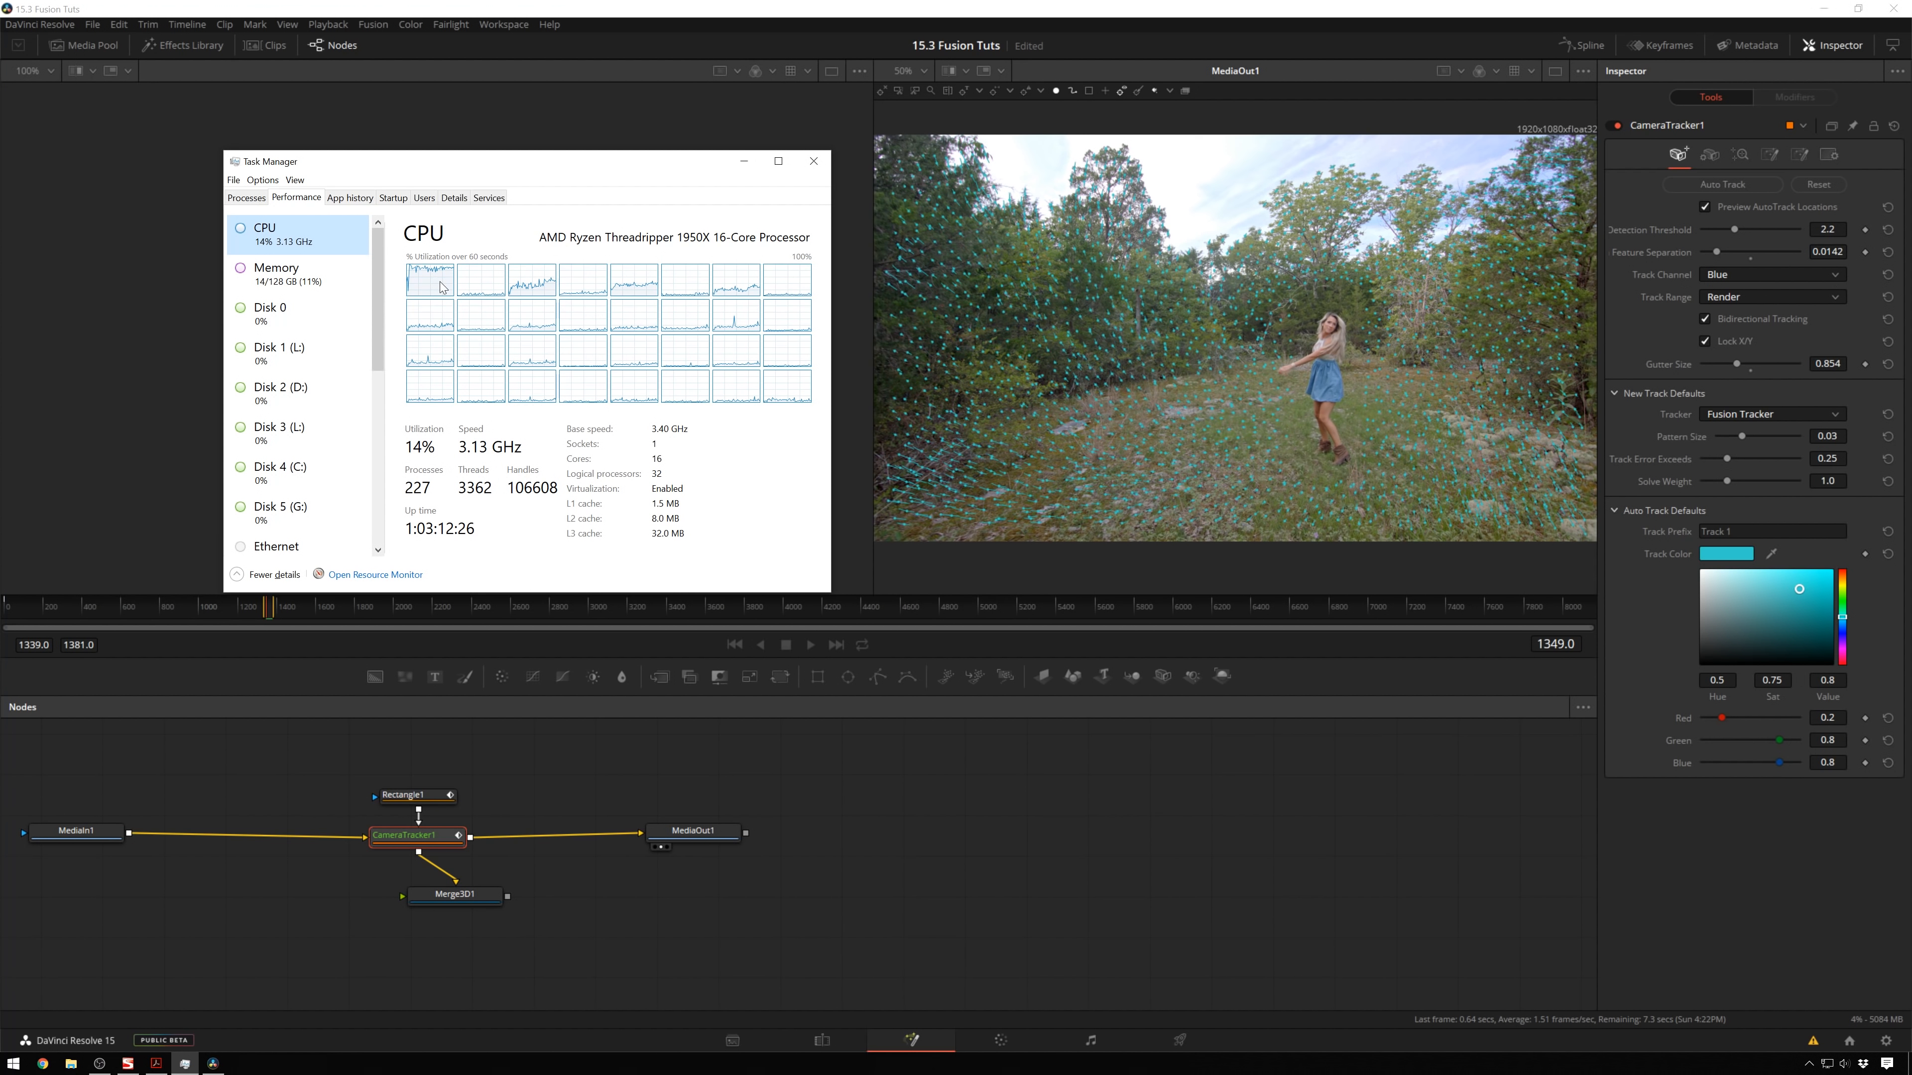
{"action": "mouse_move", "coordinate": [1313, 226]}
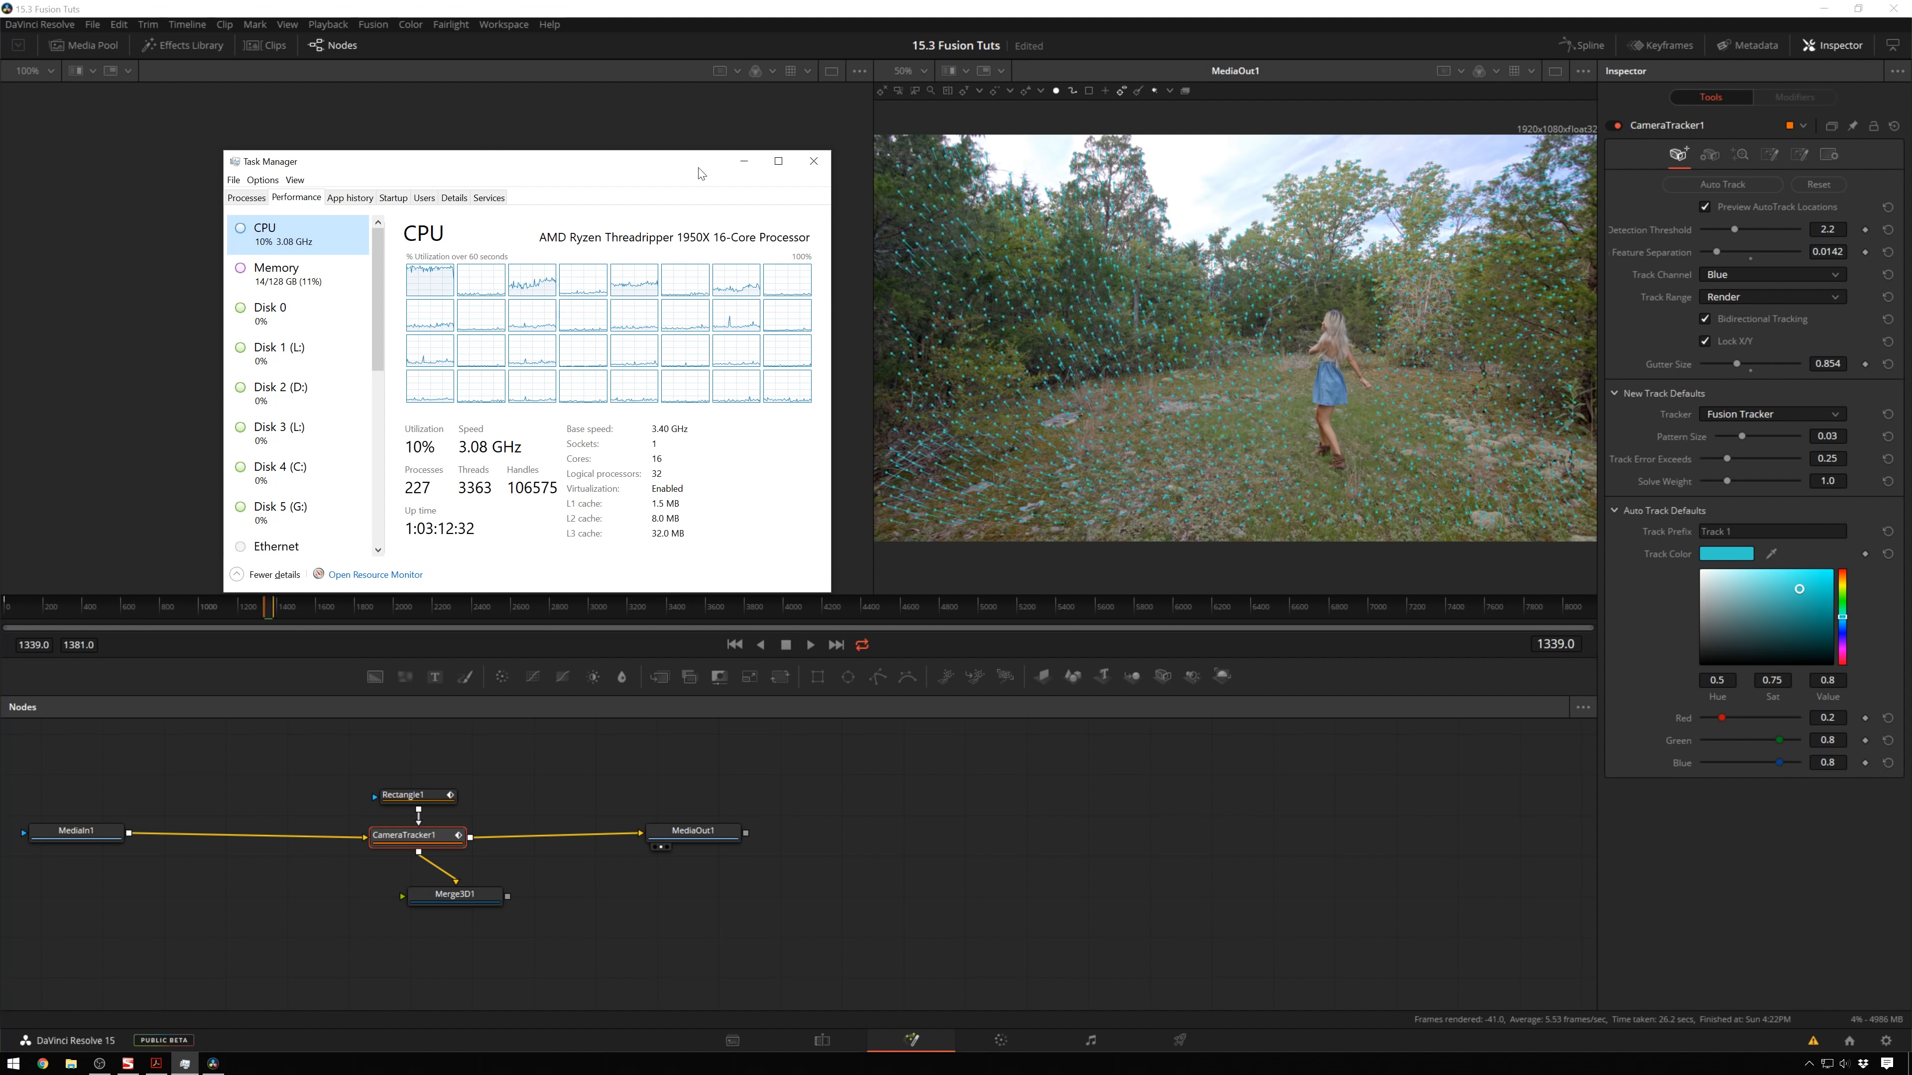
{"action": "left_click_drag", "start_coordinate": [652, 161], "coordinate": [602, 171]}
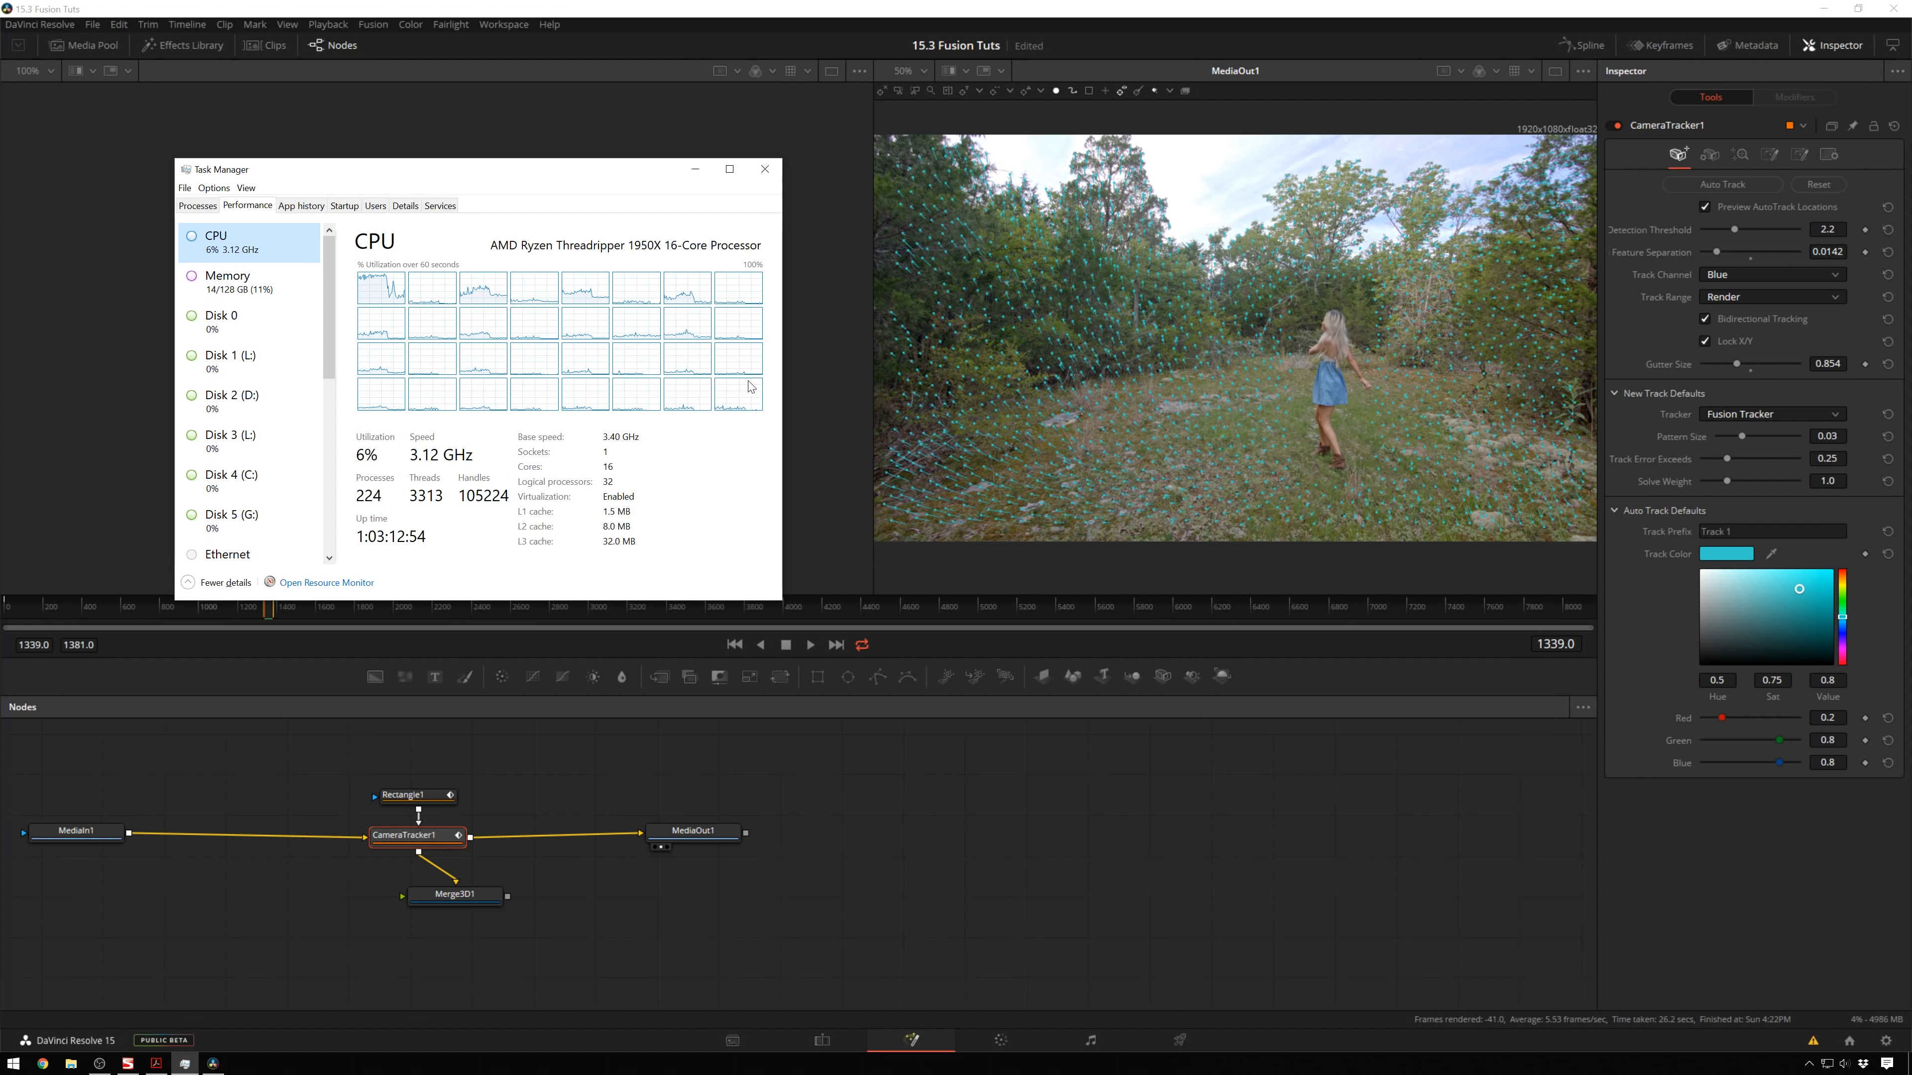
{"action": "left_click_drag", "start_coordinate": [485, 182], "coordinate": [0, 182]}
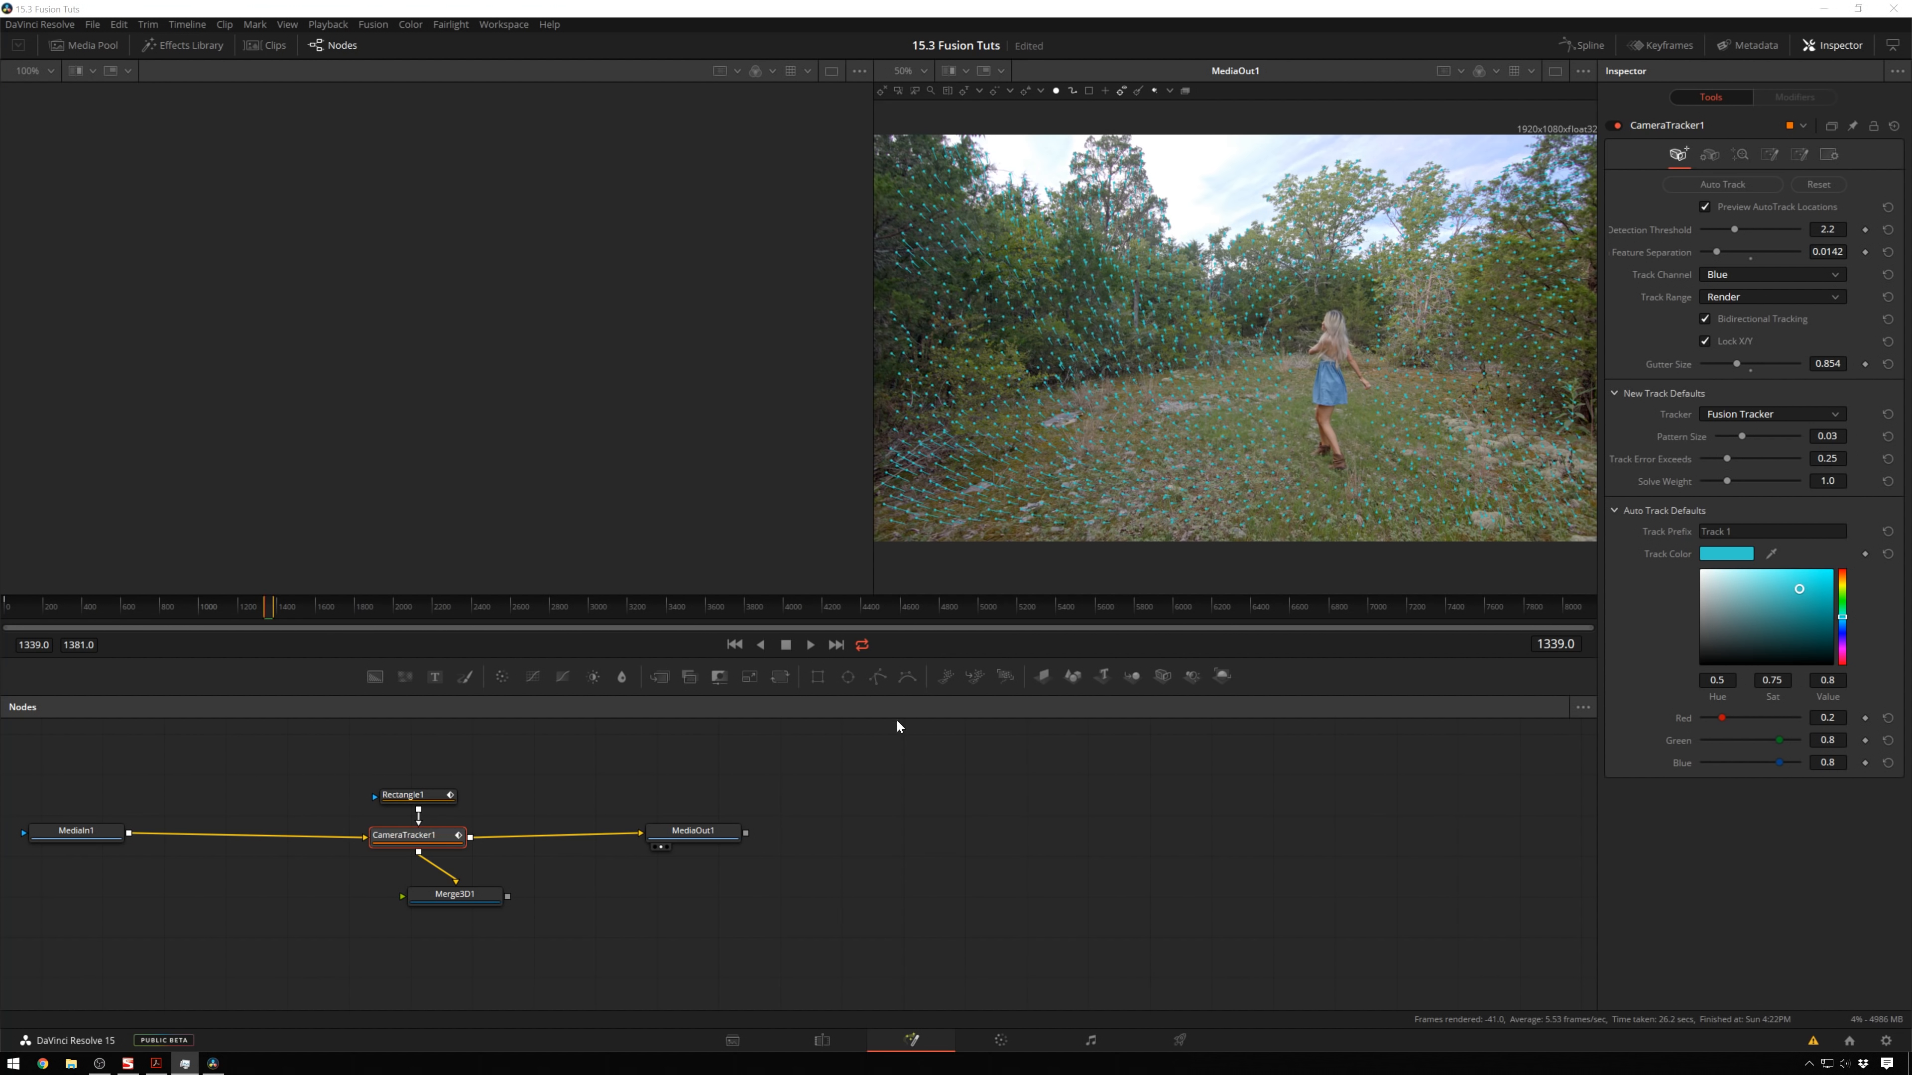
Play the clip to frame 1357 and open the camera settings of CameraTracker1.
{"action": "key", "text": "space"}
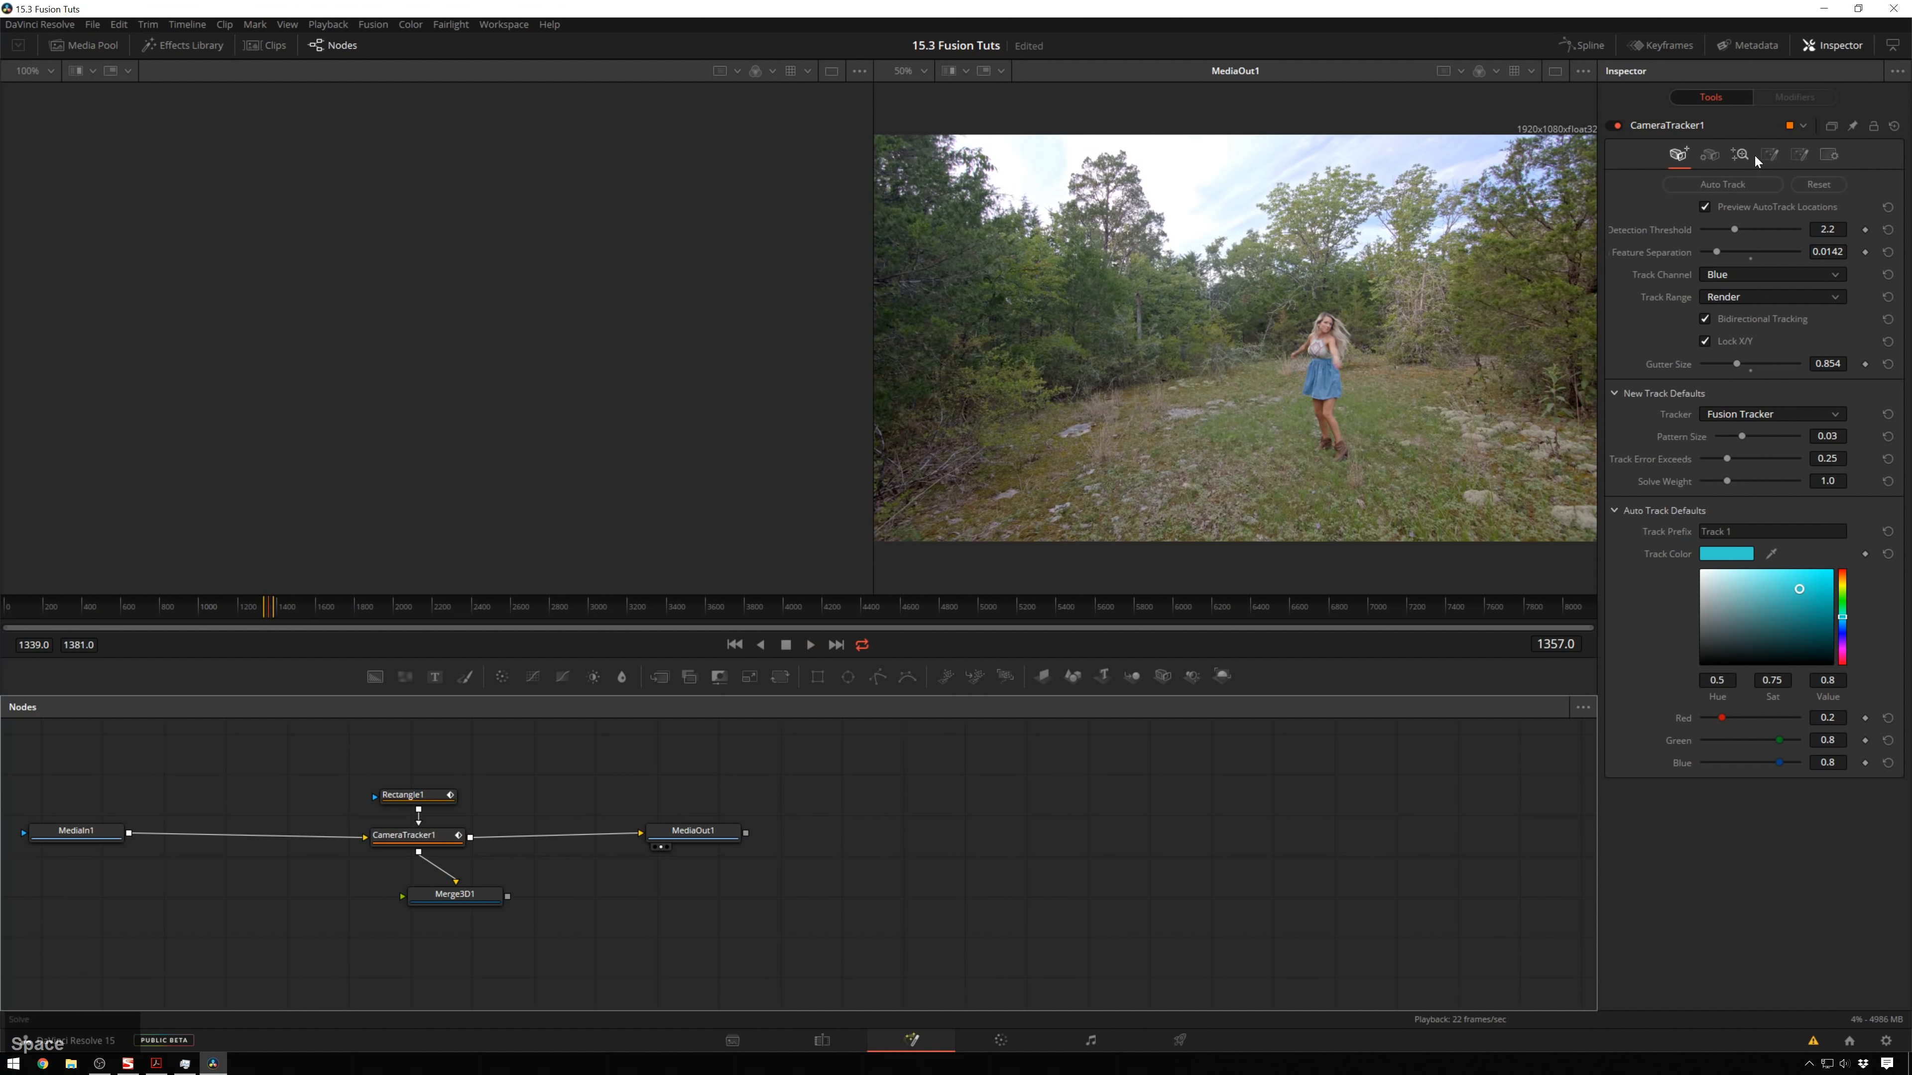
{"action": "left_click", "coordinate": [1710, 157]}
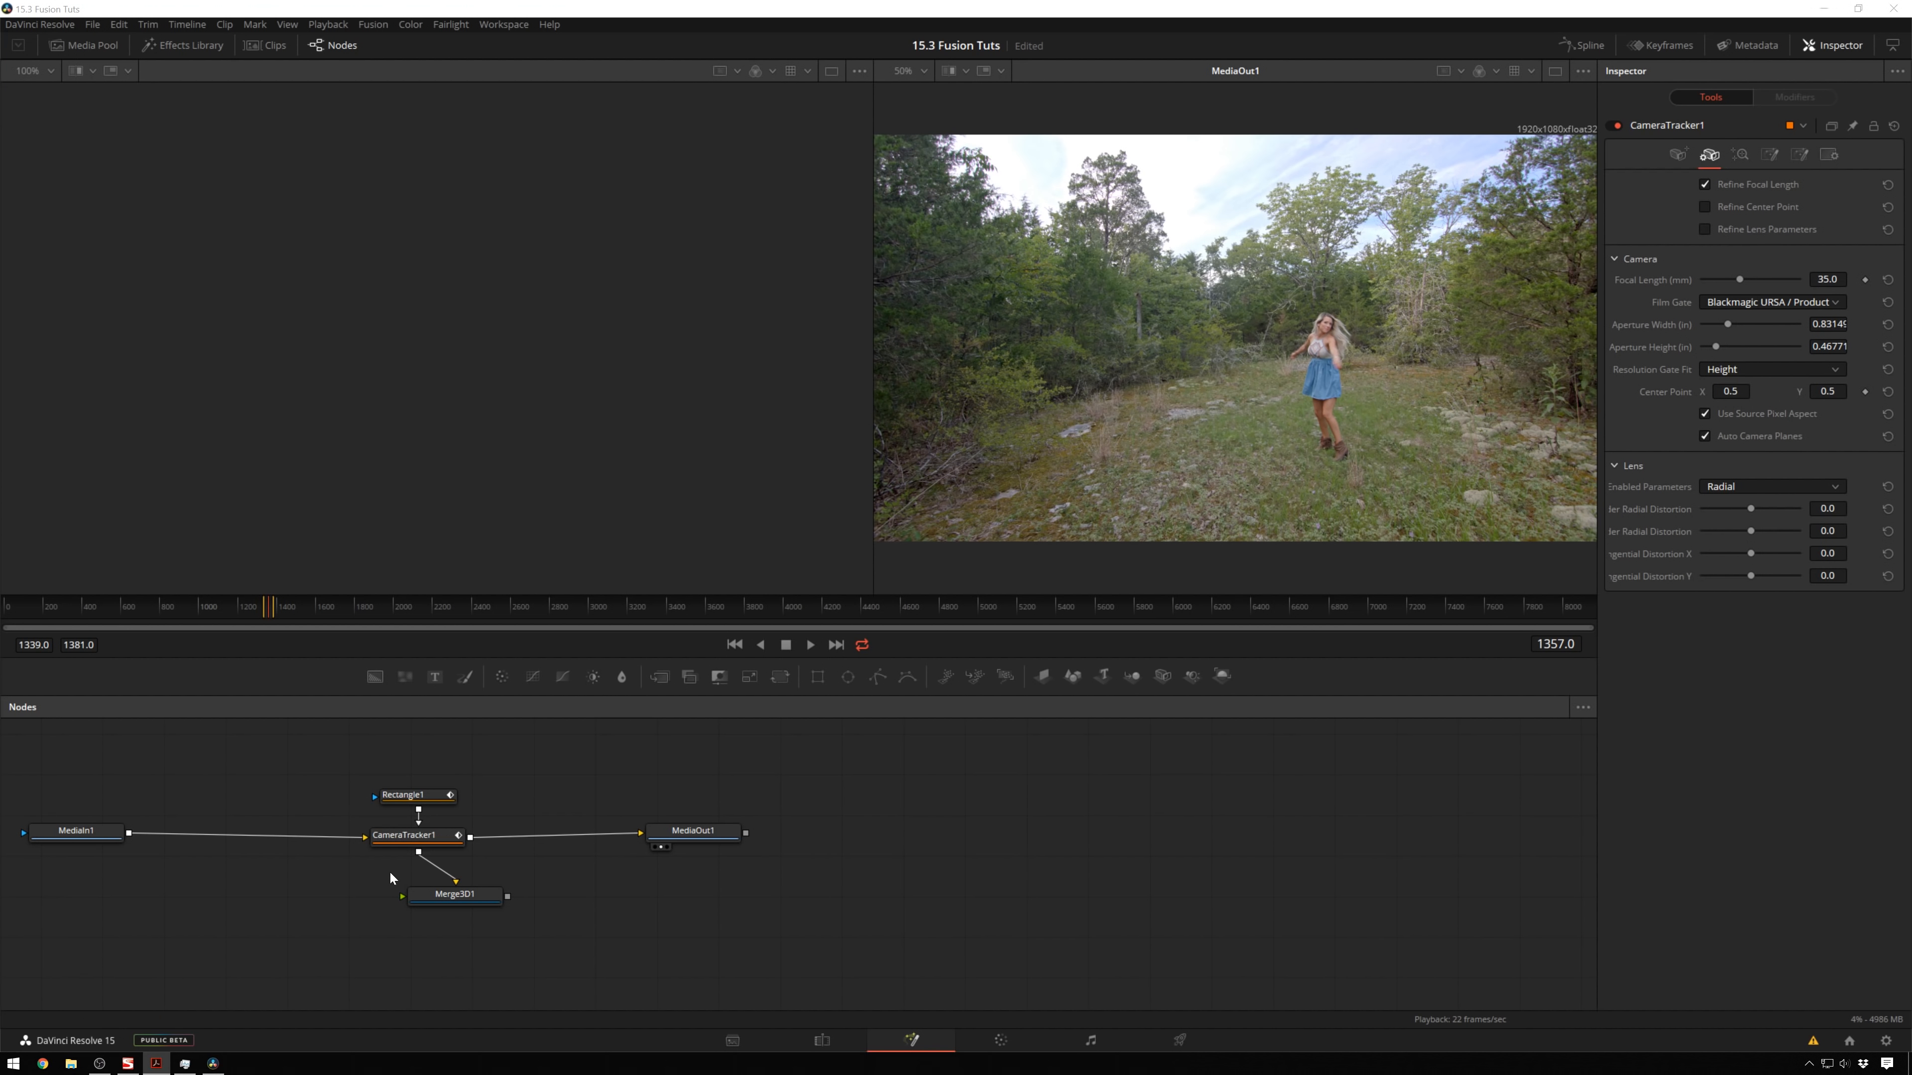
Insert a Lens Distort node between MediaIn1 and CameraTracker1 and show its output in the first viewer.
{"action": "left_click", "coordinate": [269, 905]}
{"action": "key", "text": "shift+space"}
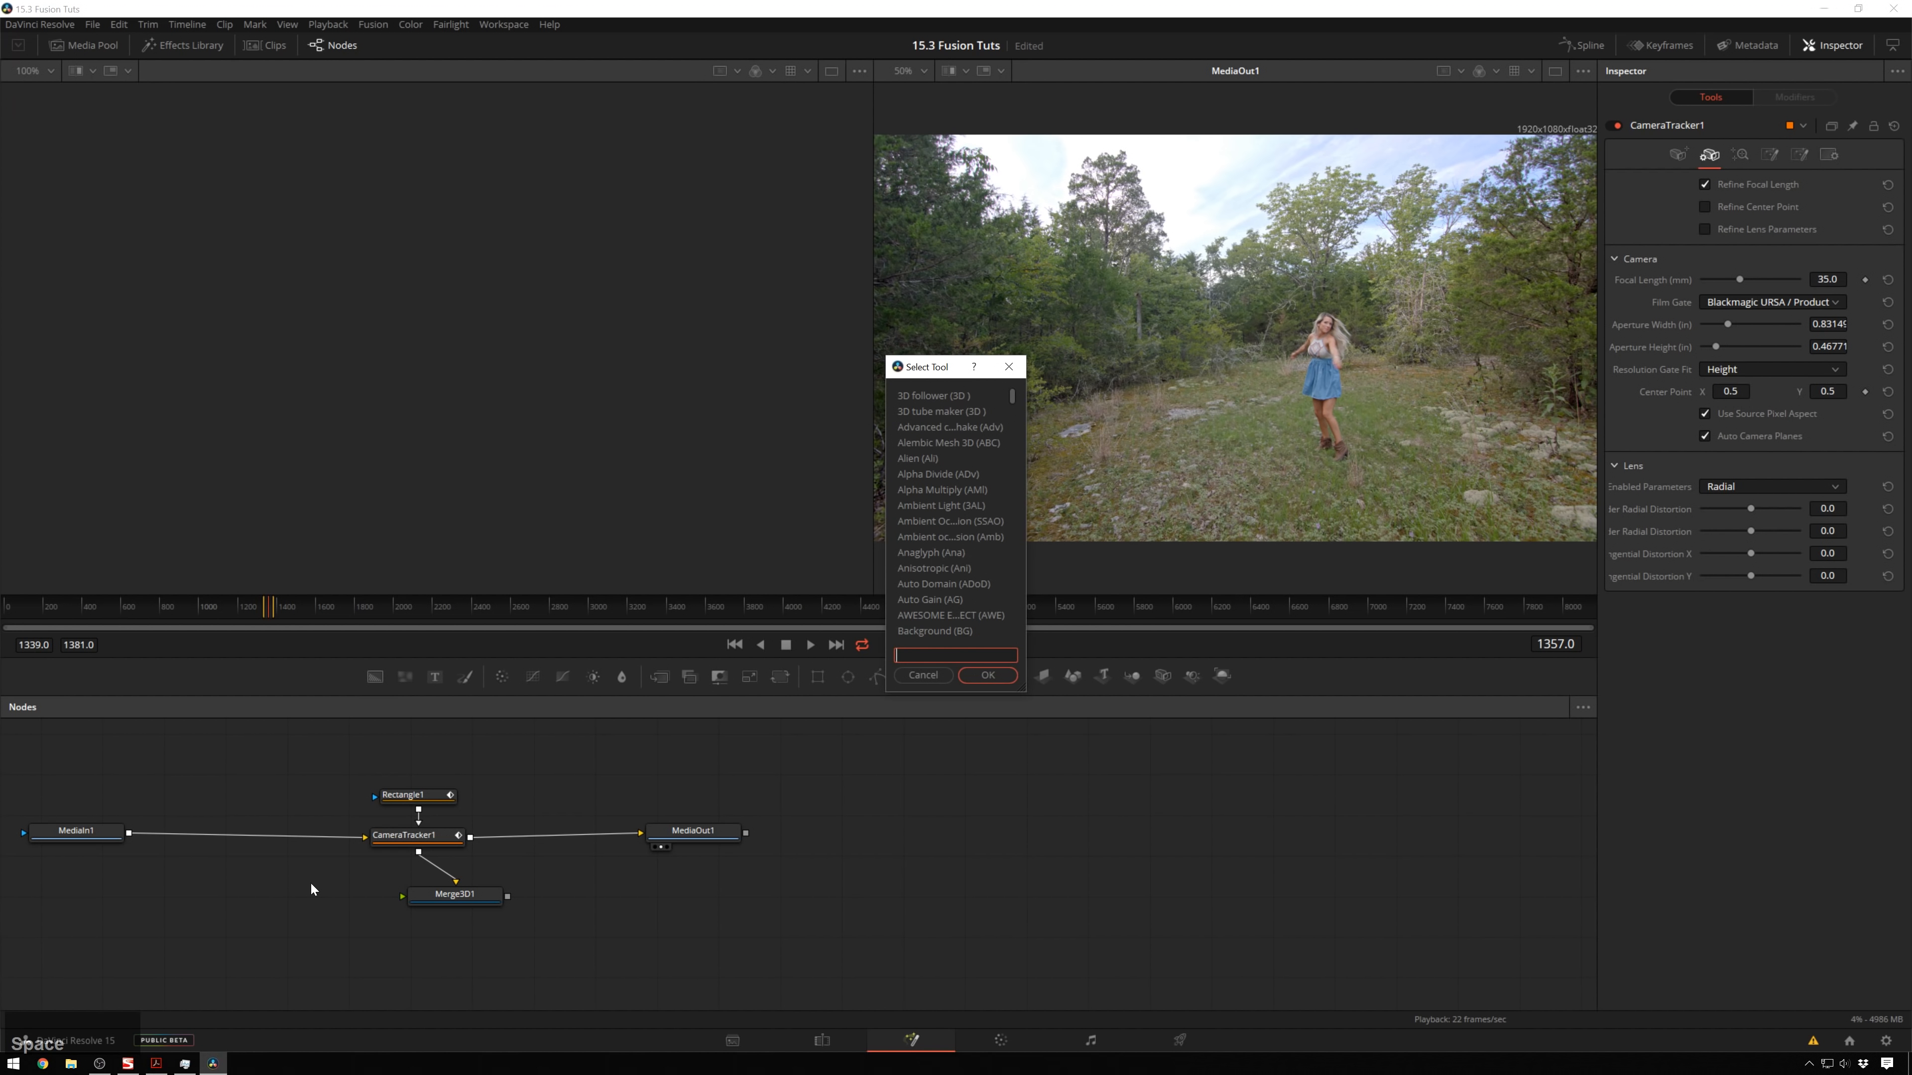
{"action": "type", "text": "distor"}
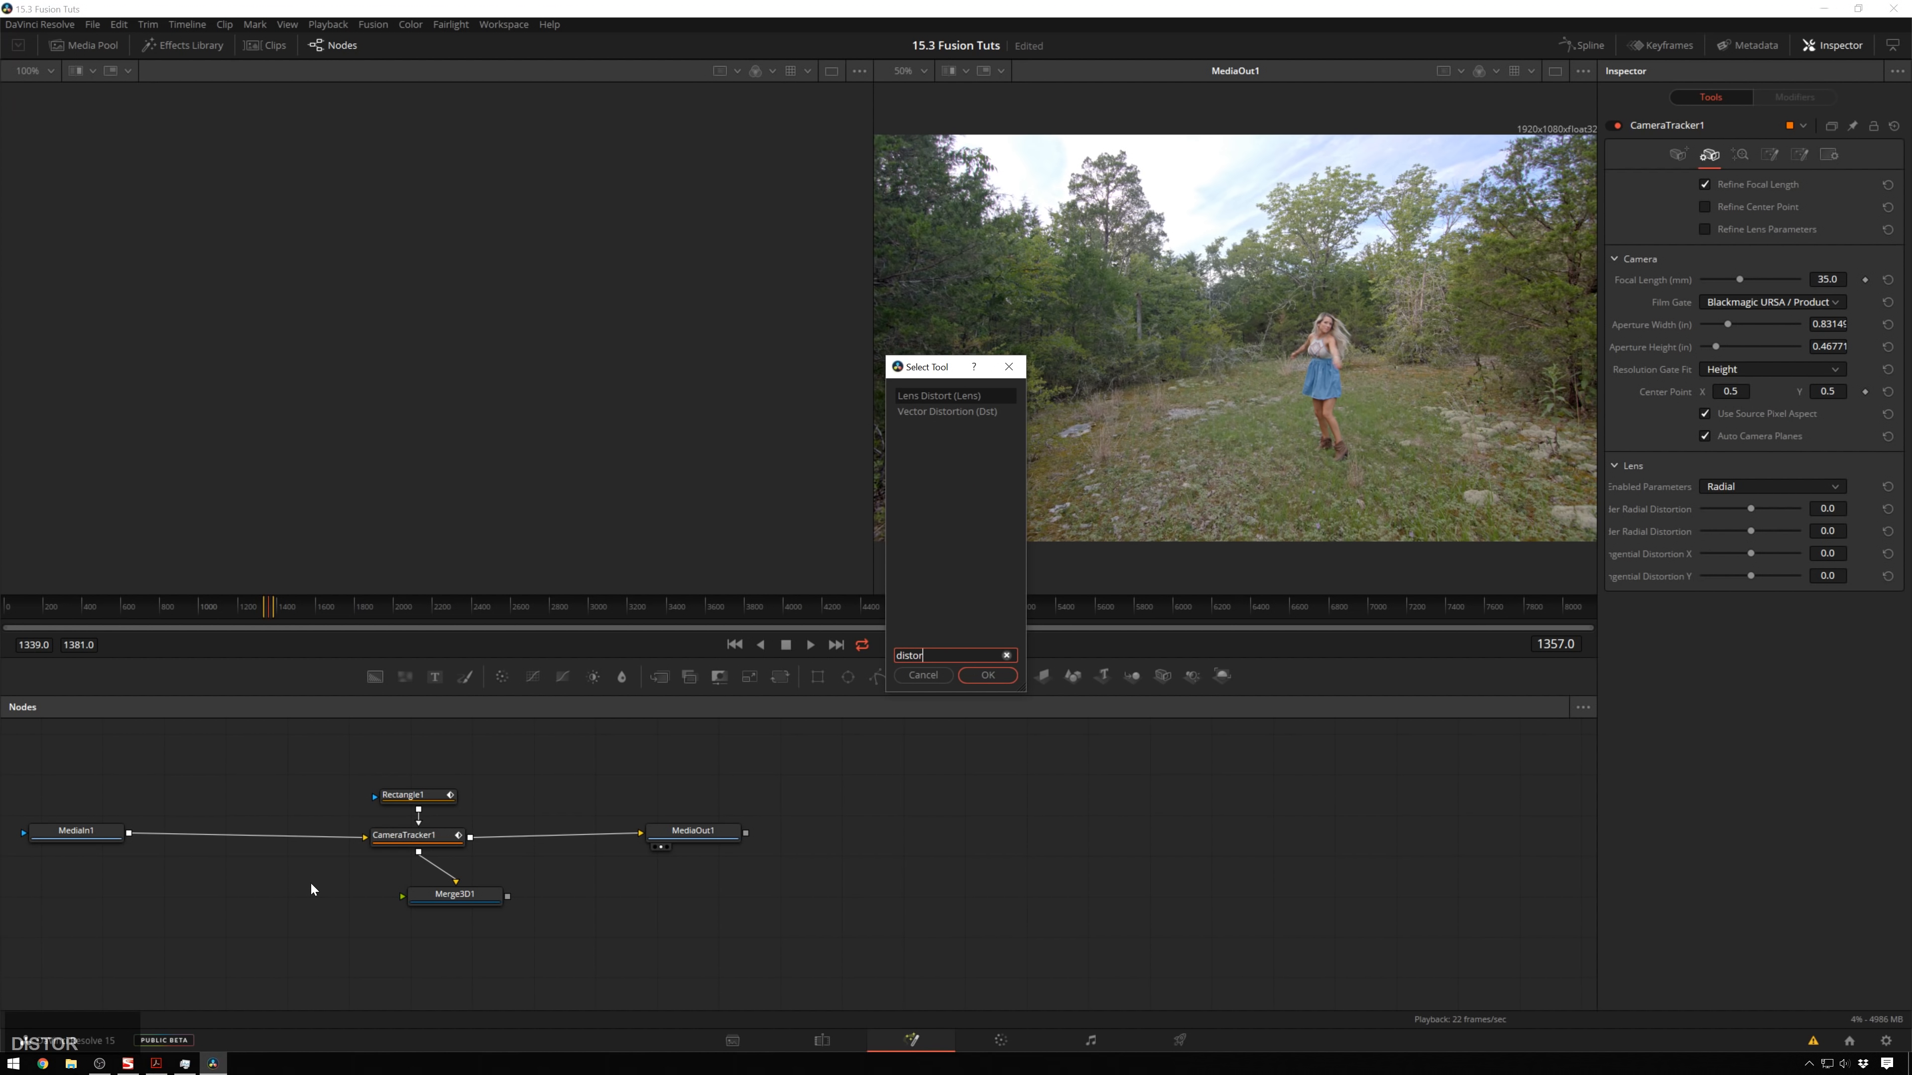
{"action": "key", "text": "Return"}
{"action": "left_click_drag", "start_coordinate": [311, 883], "coordinate": [278, 847]}
{"action": "key", "text": "1"}
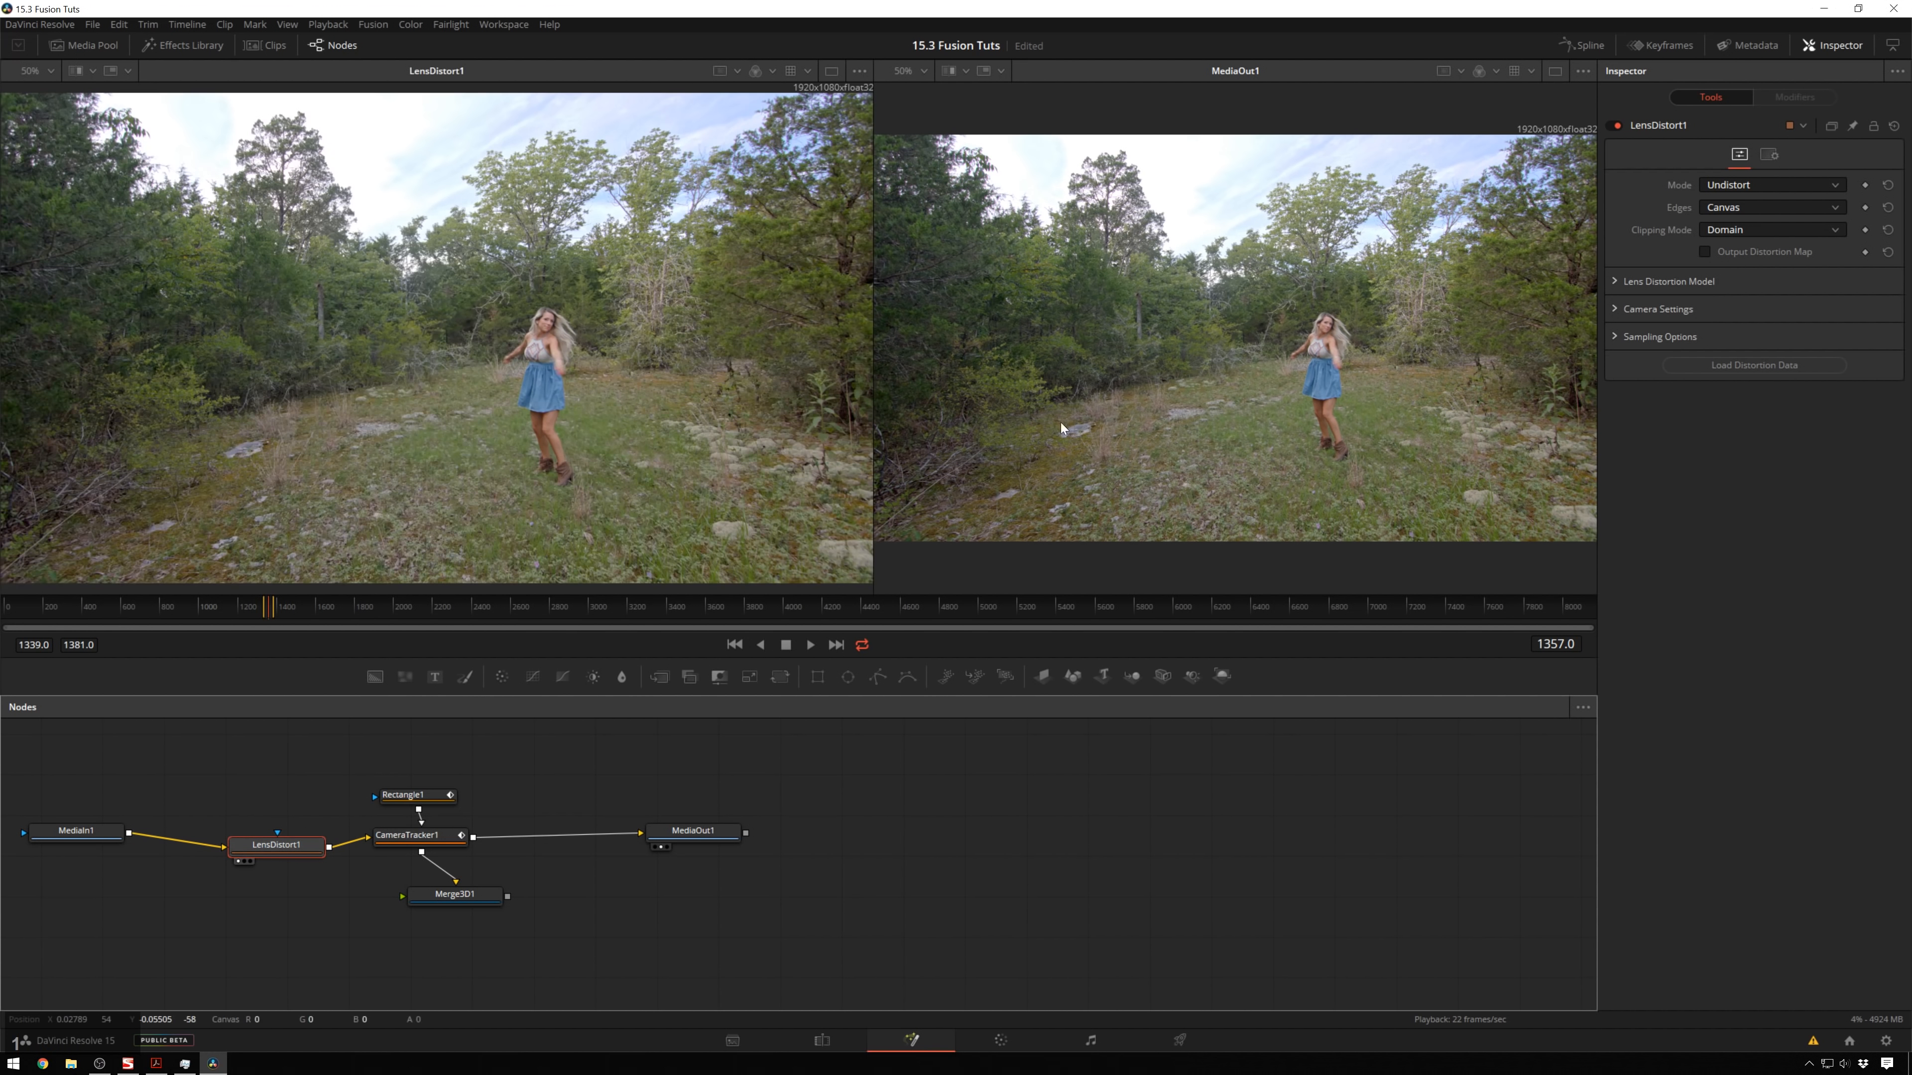
{"action": "scroll", "coordinate": [641, 251], "scroll_direction": "down", "scroll_amount": 2}
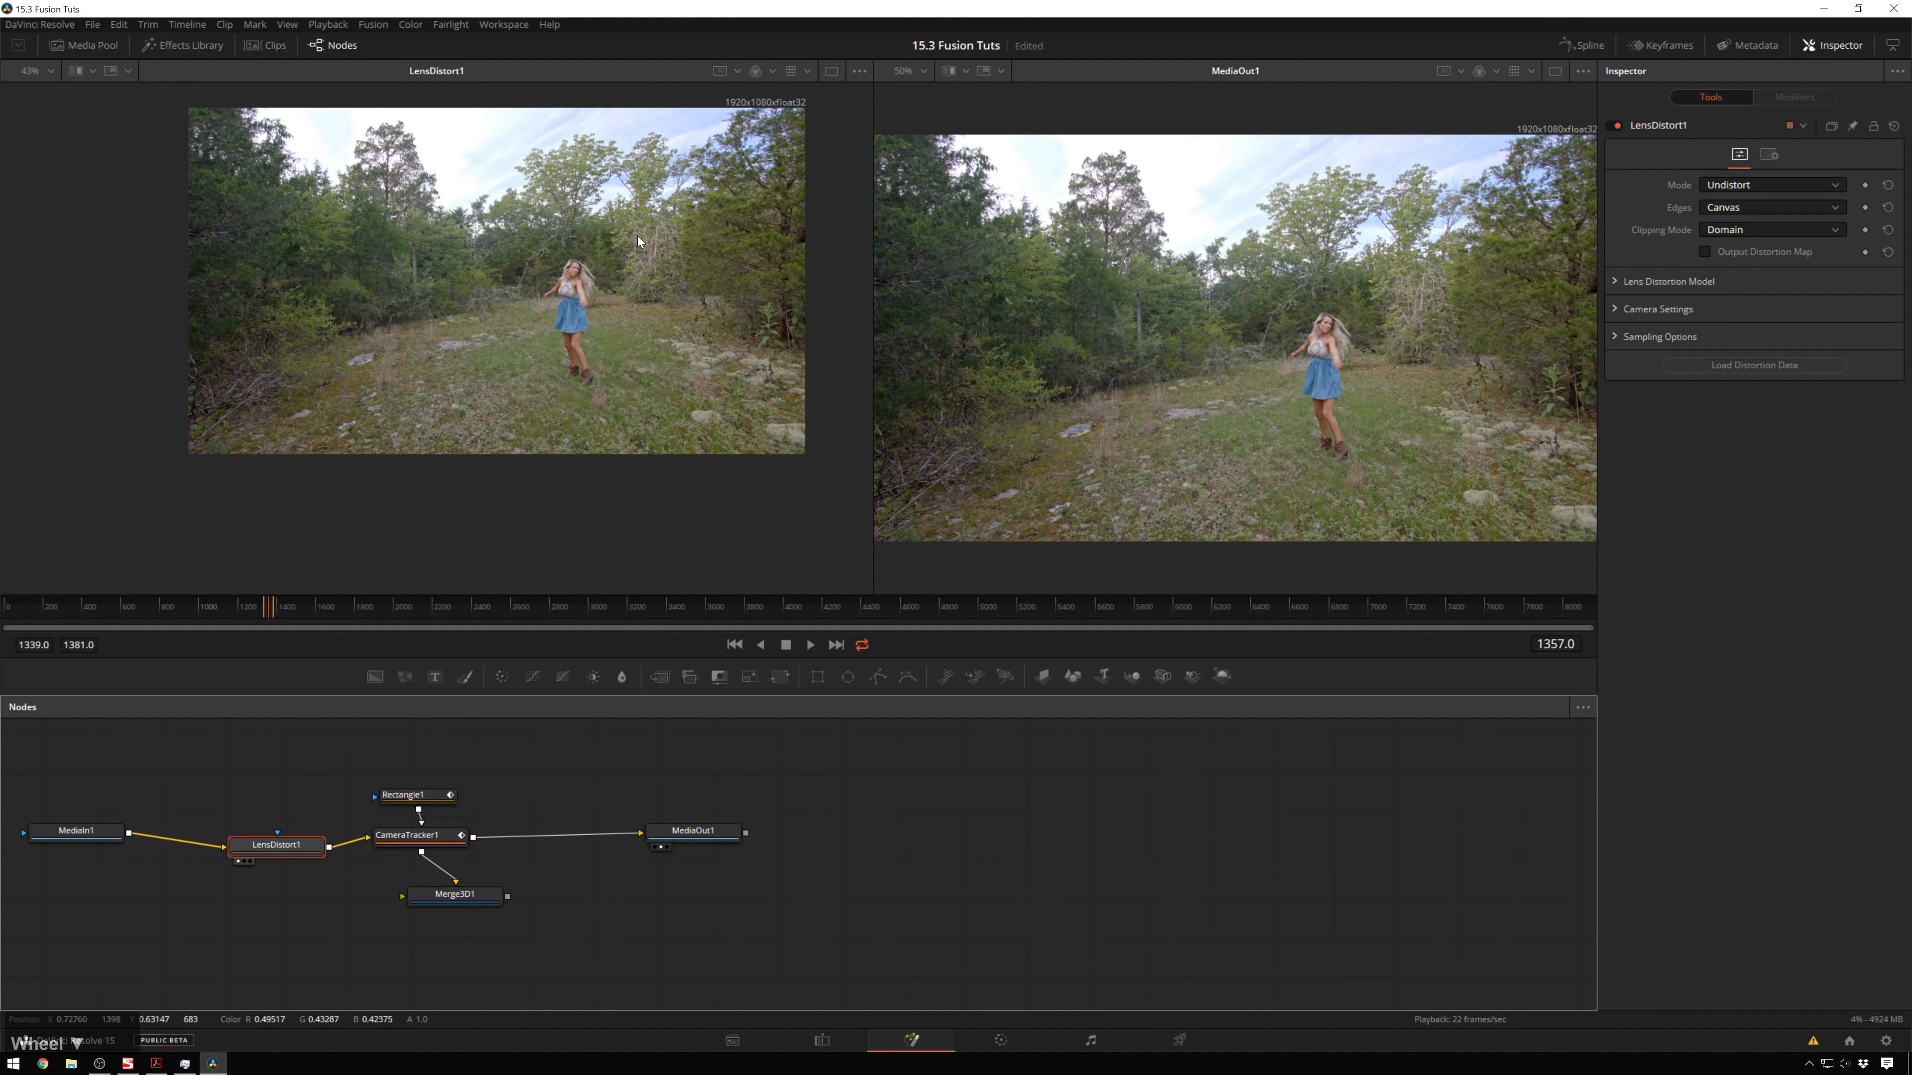
{"action": "left_click_drag", "start_coordinate": [638, 236], "coordinate": [635, 330]}
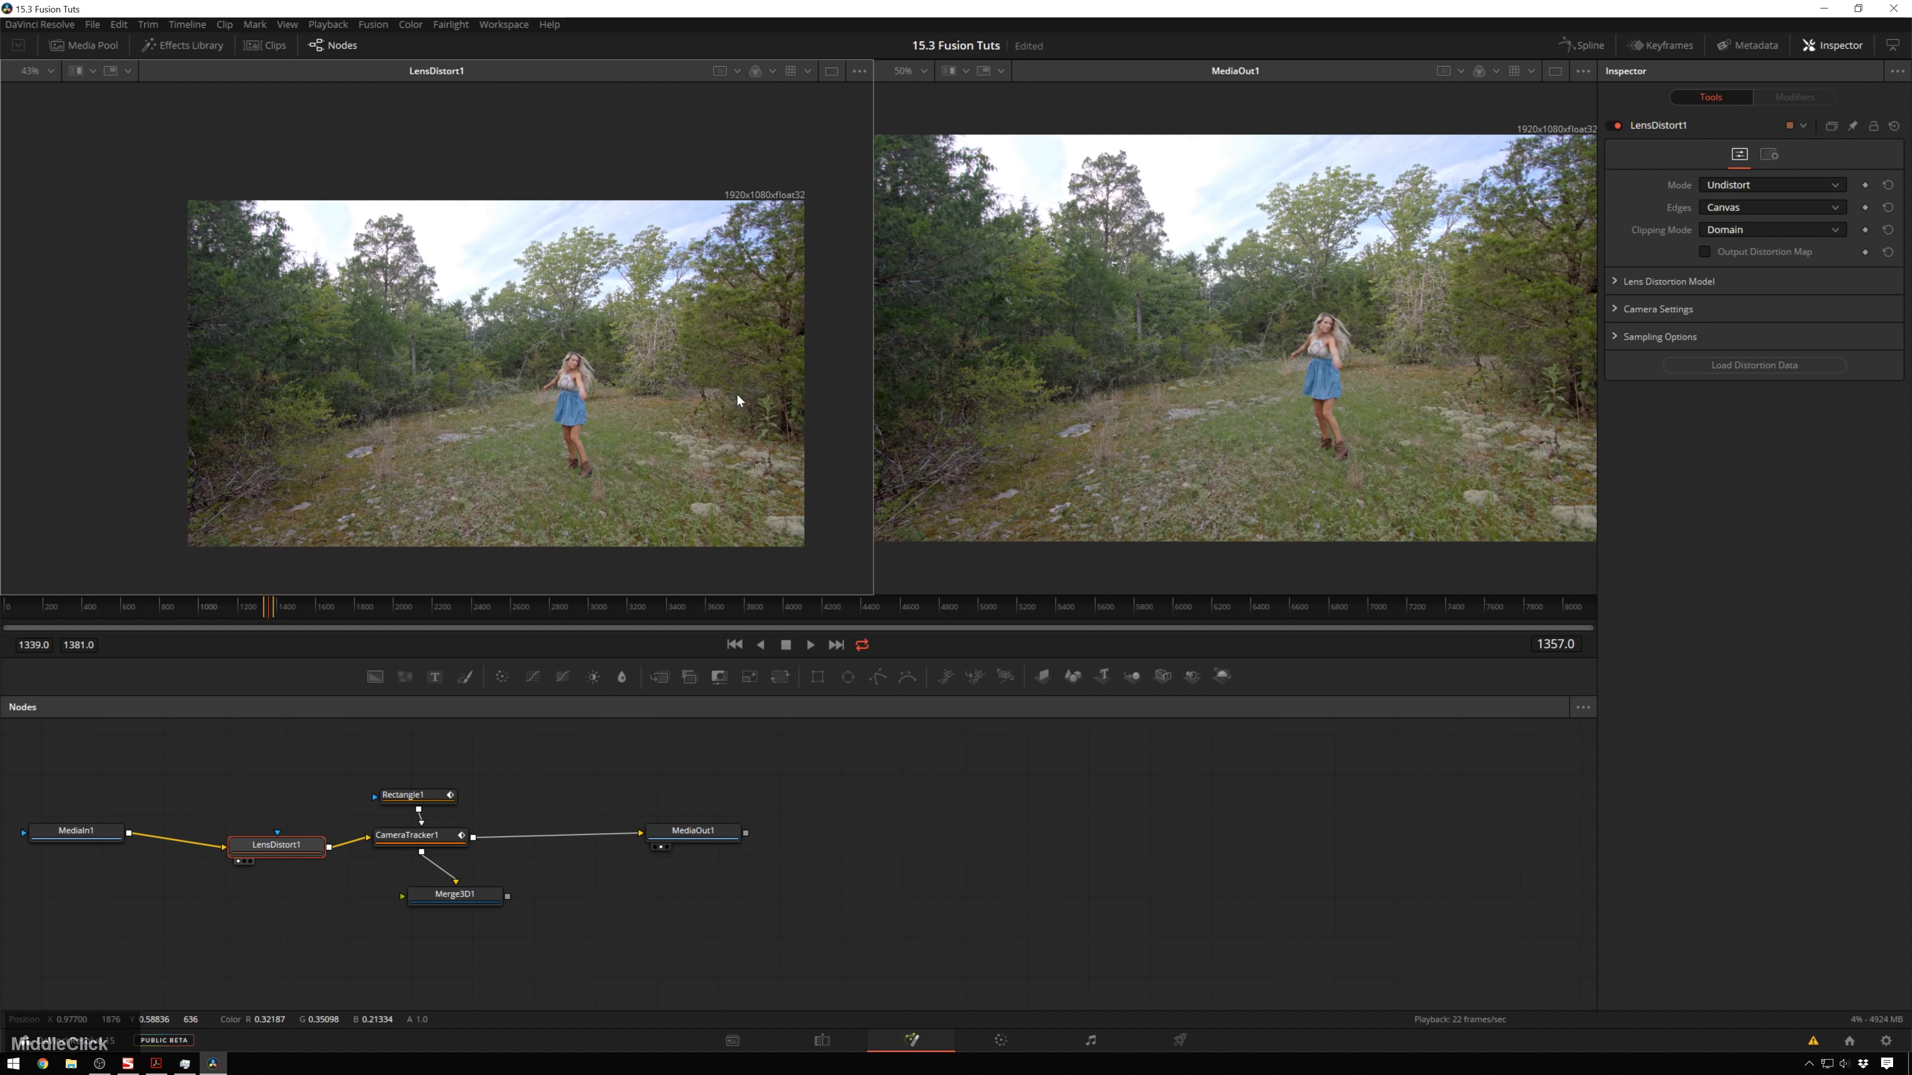
Set LensDistort1's distortion to -0.016 in the 3DE Classic LD lens model.
{"action": "left_click", "coordinate": [1731, 281]}
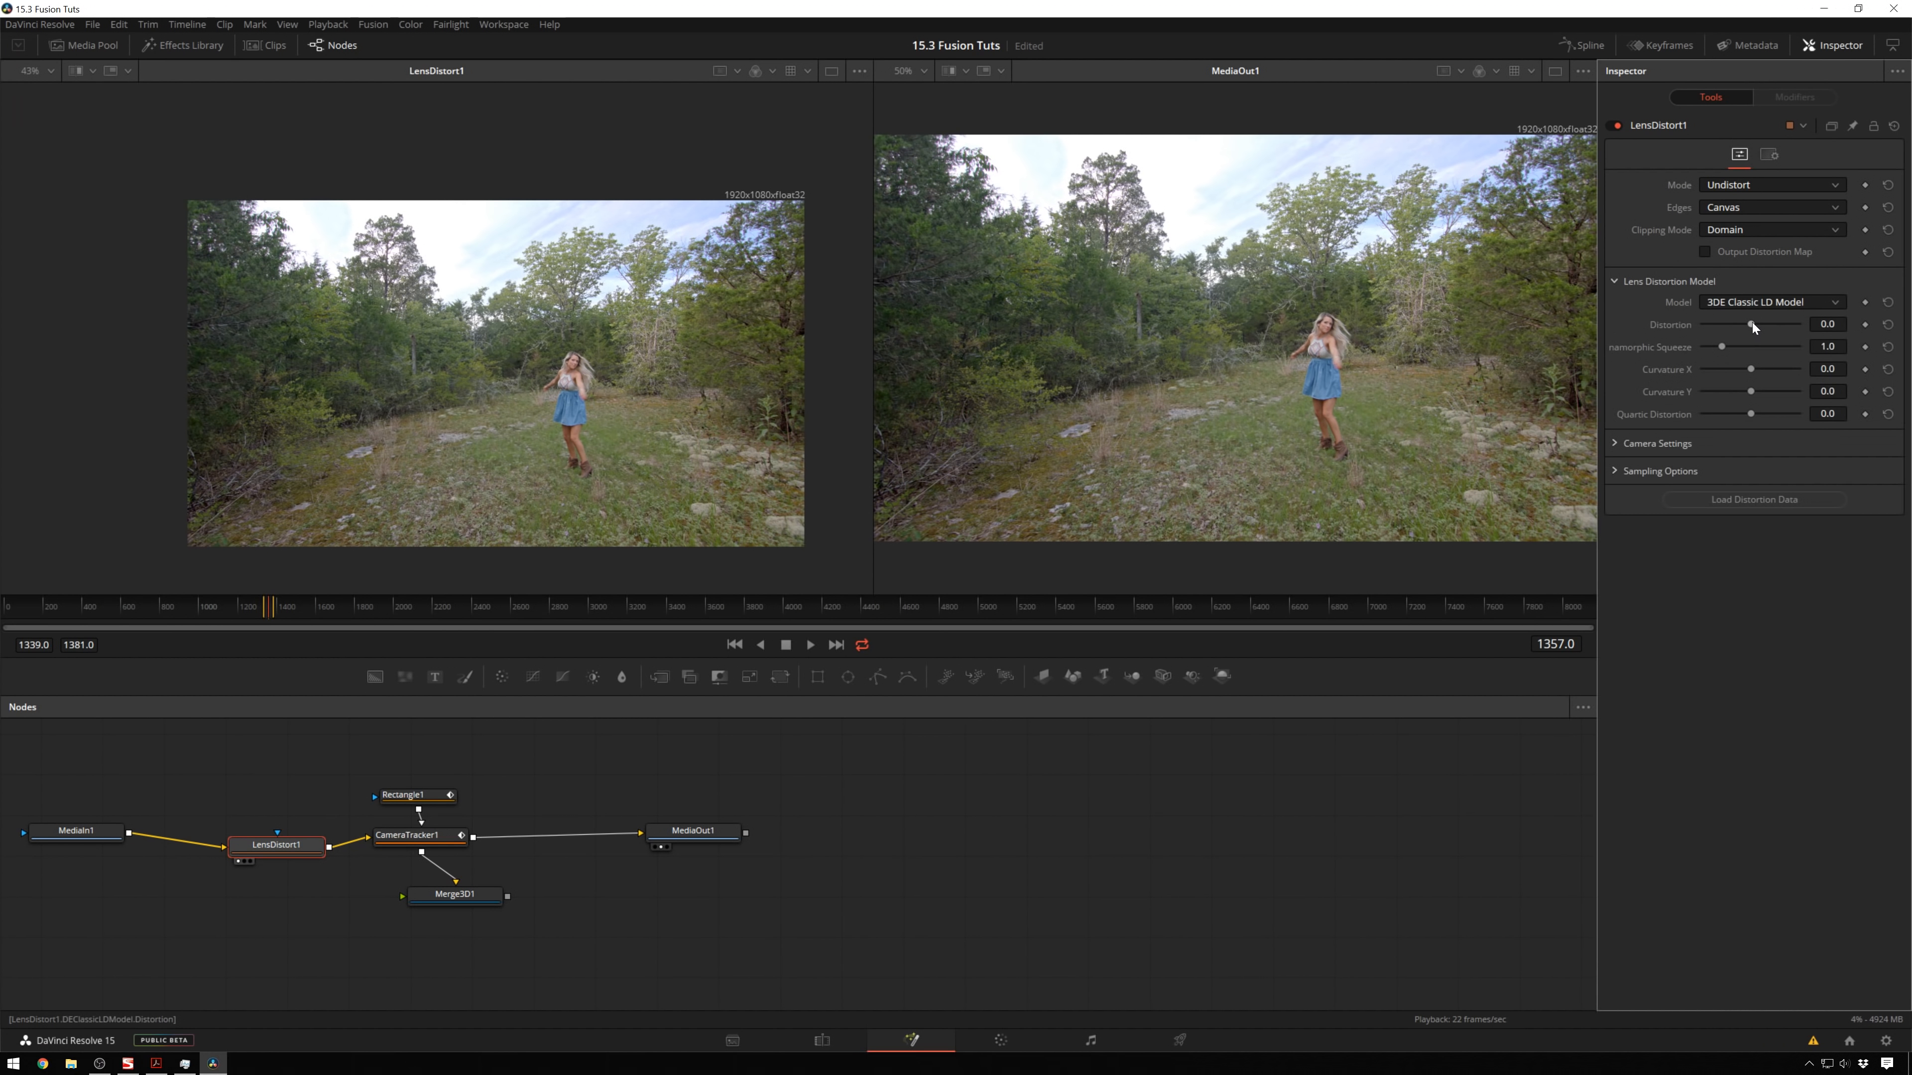
{"action": "left_click", "coordinate": [1751, 323]}
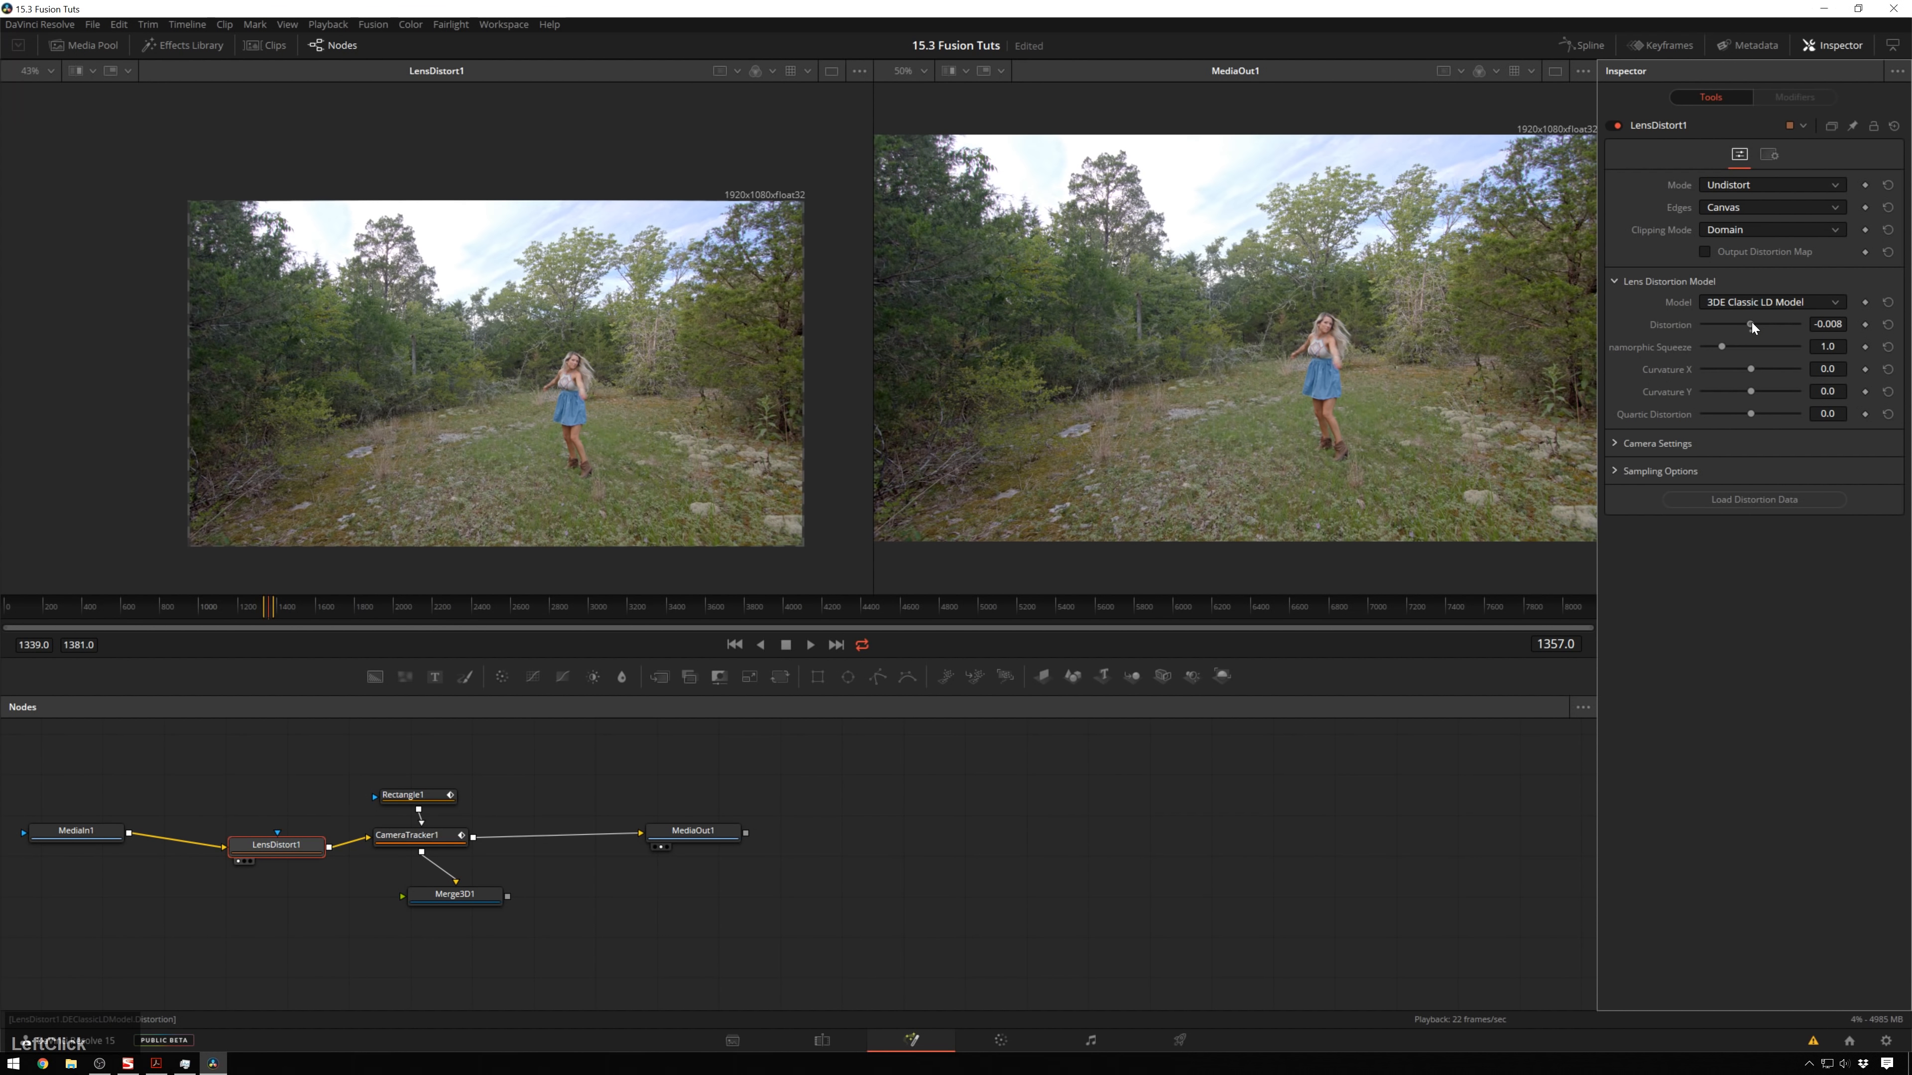
{"action": "left_click_drag", "start_coordinate": [1752, 323], "coordinate": [1750, 323]}
{"action": "left_click", "coordinate": [1750, 323]}
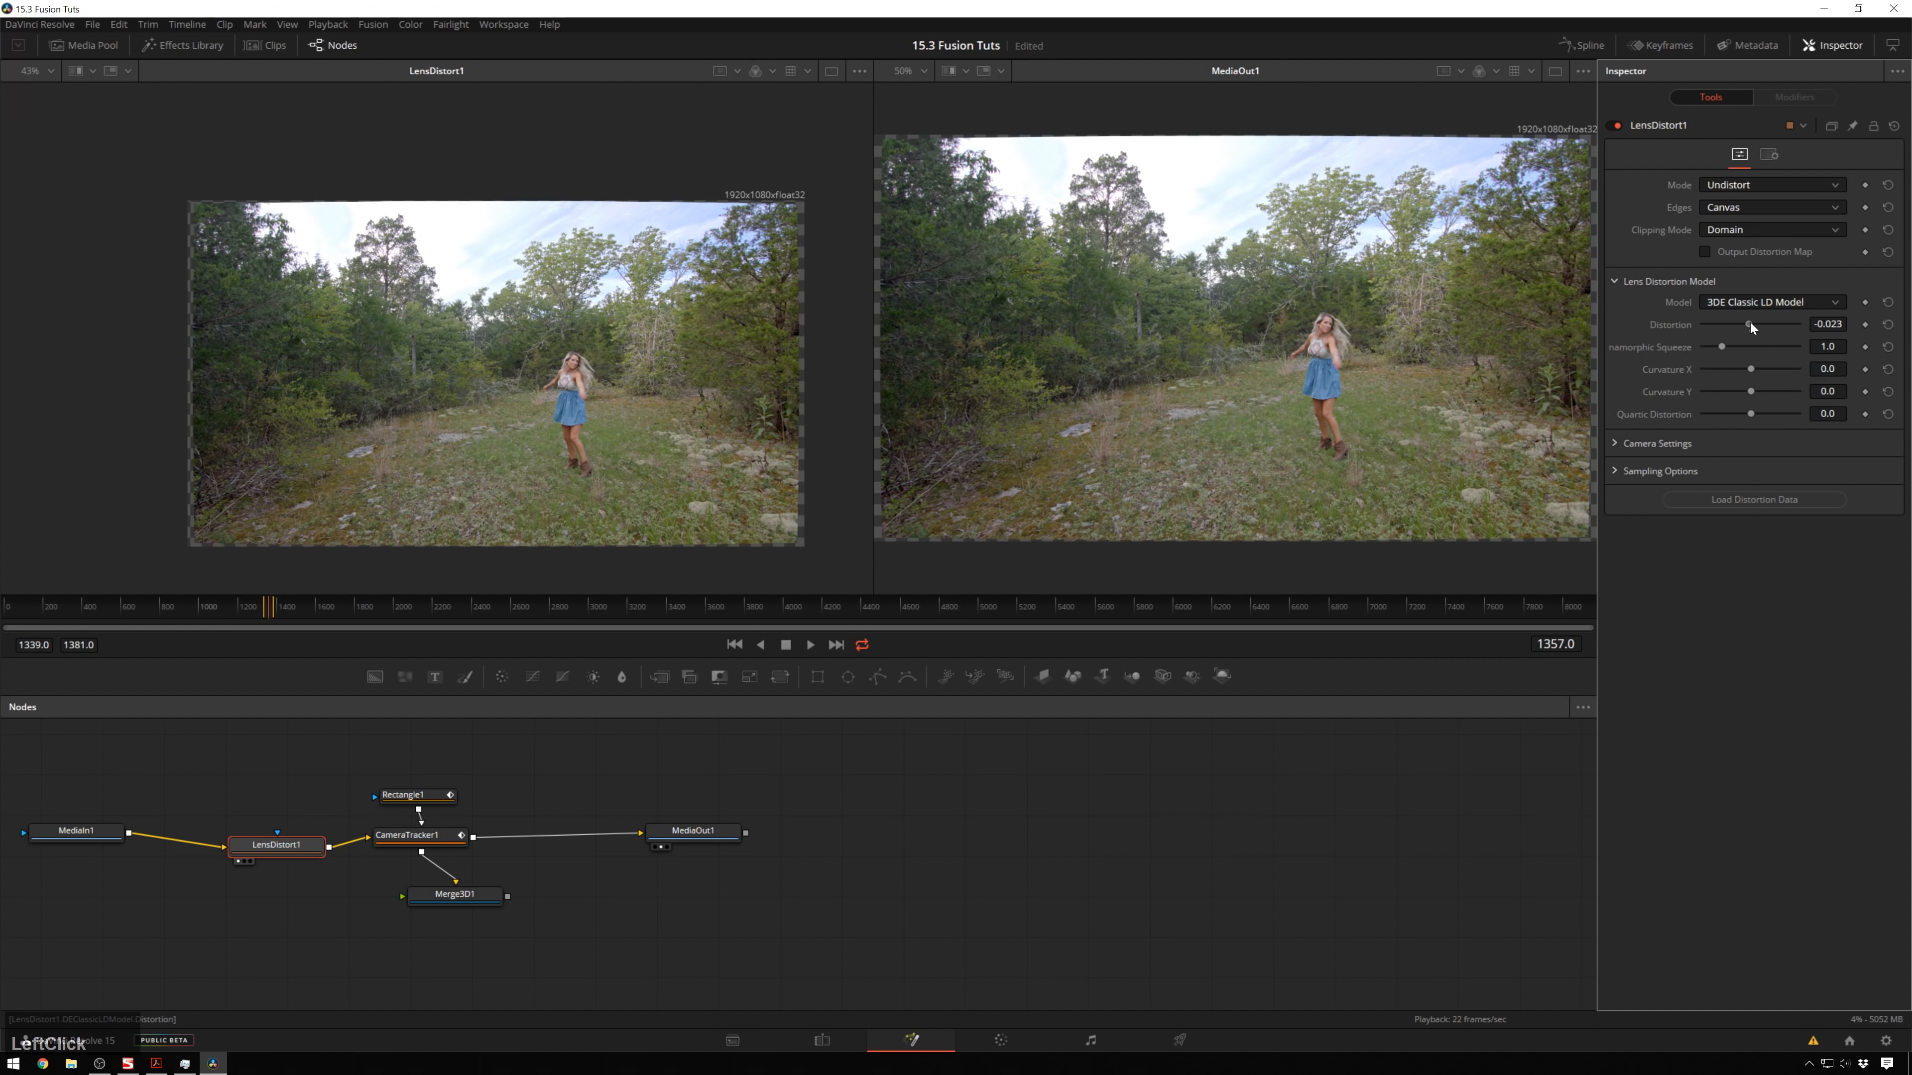
{"action": "left_click", "coordinate": [1750, 322]}
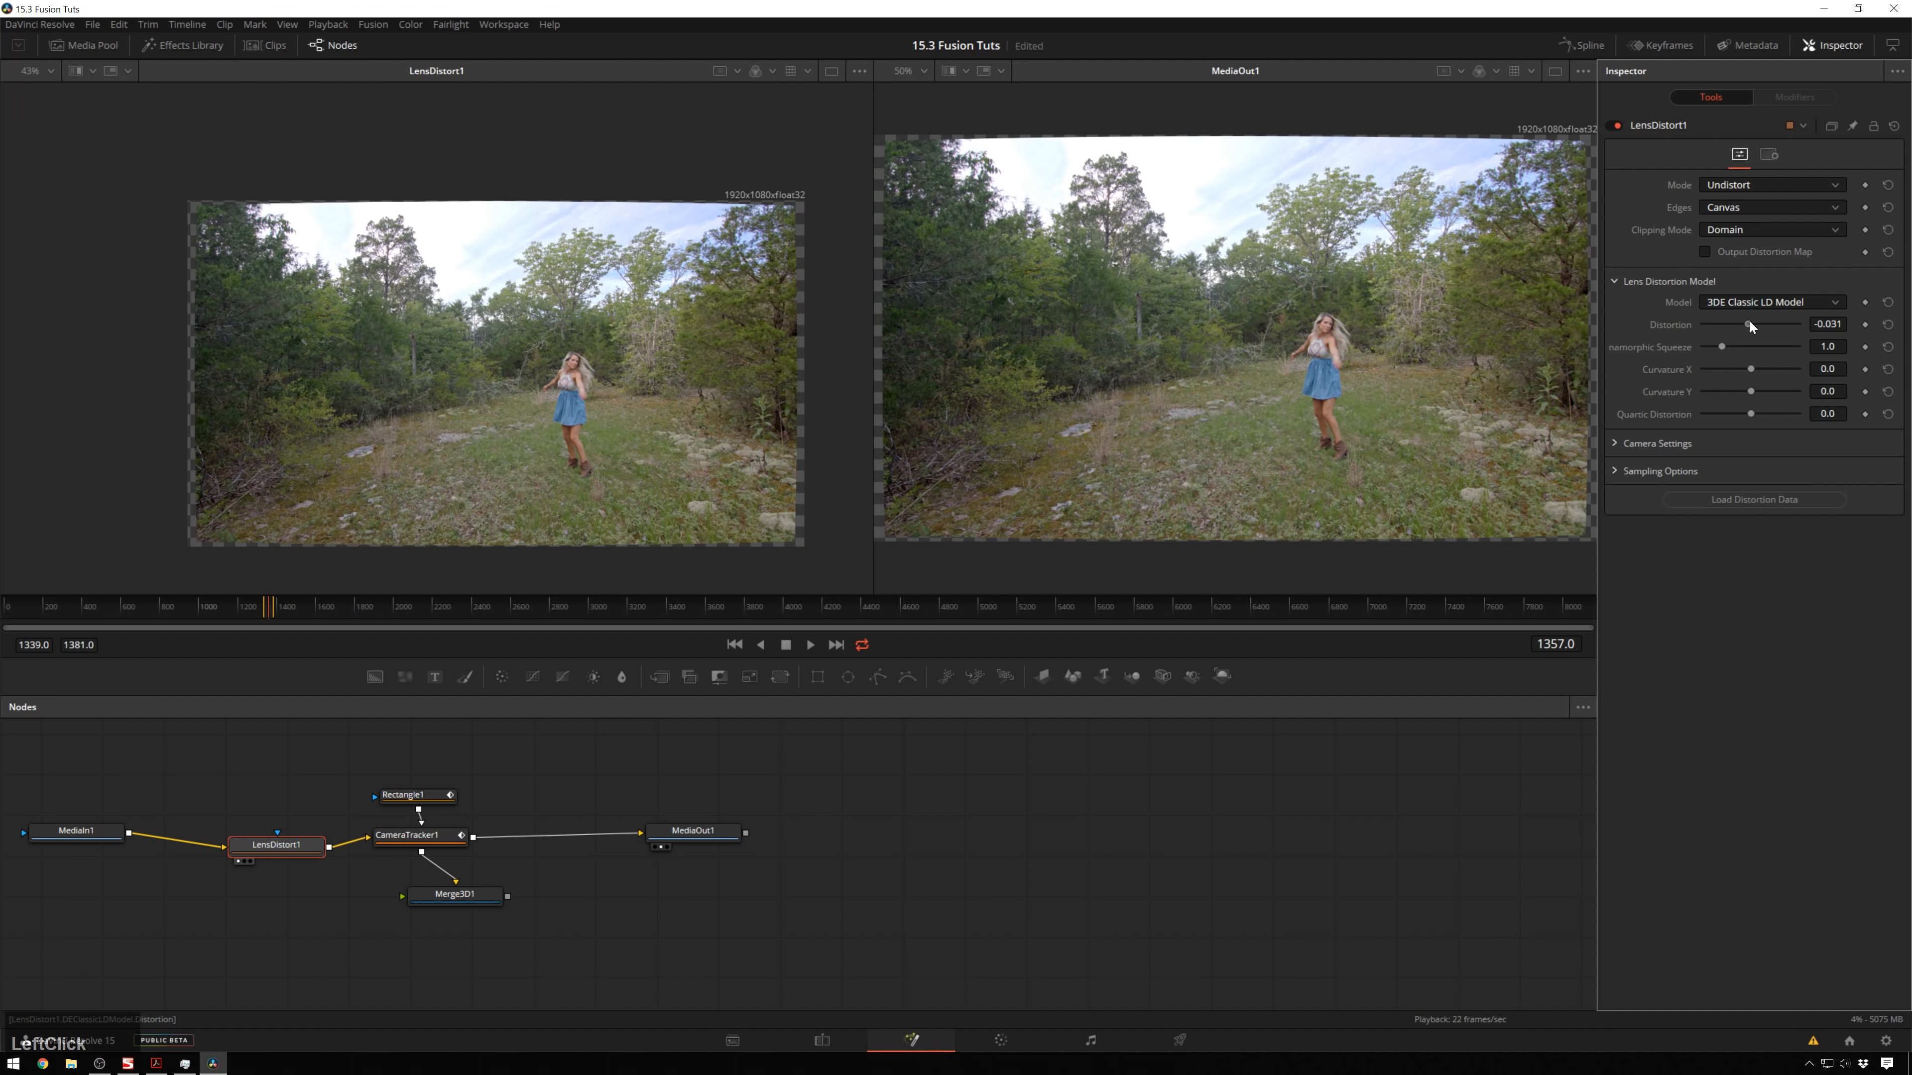
{"action": "left_click", "coordinate": [1750, 322]}
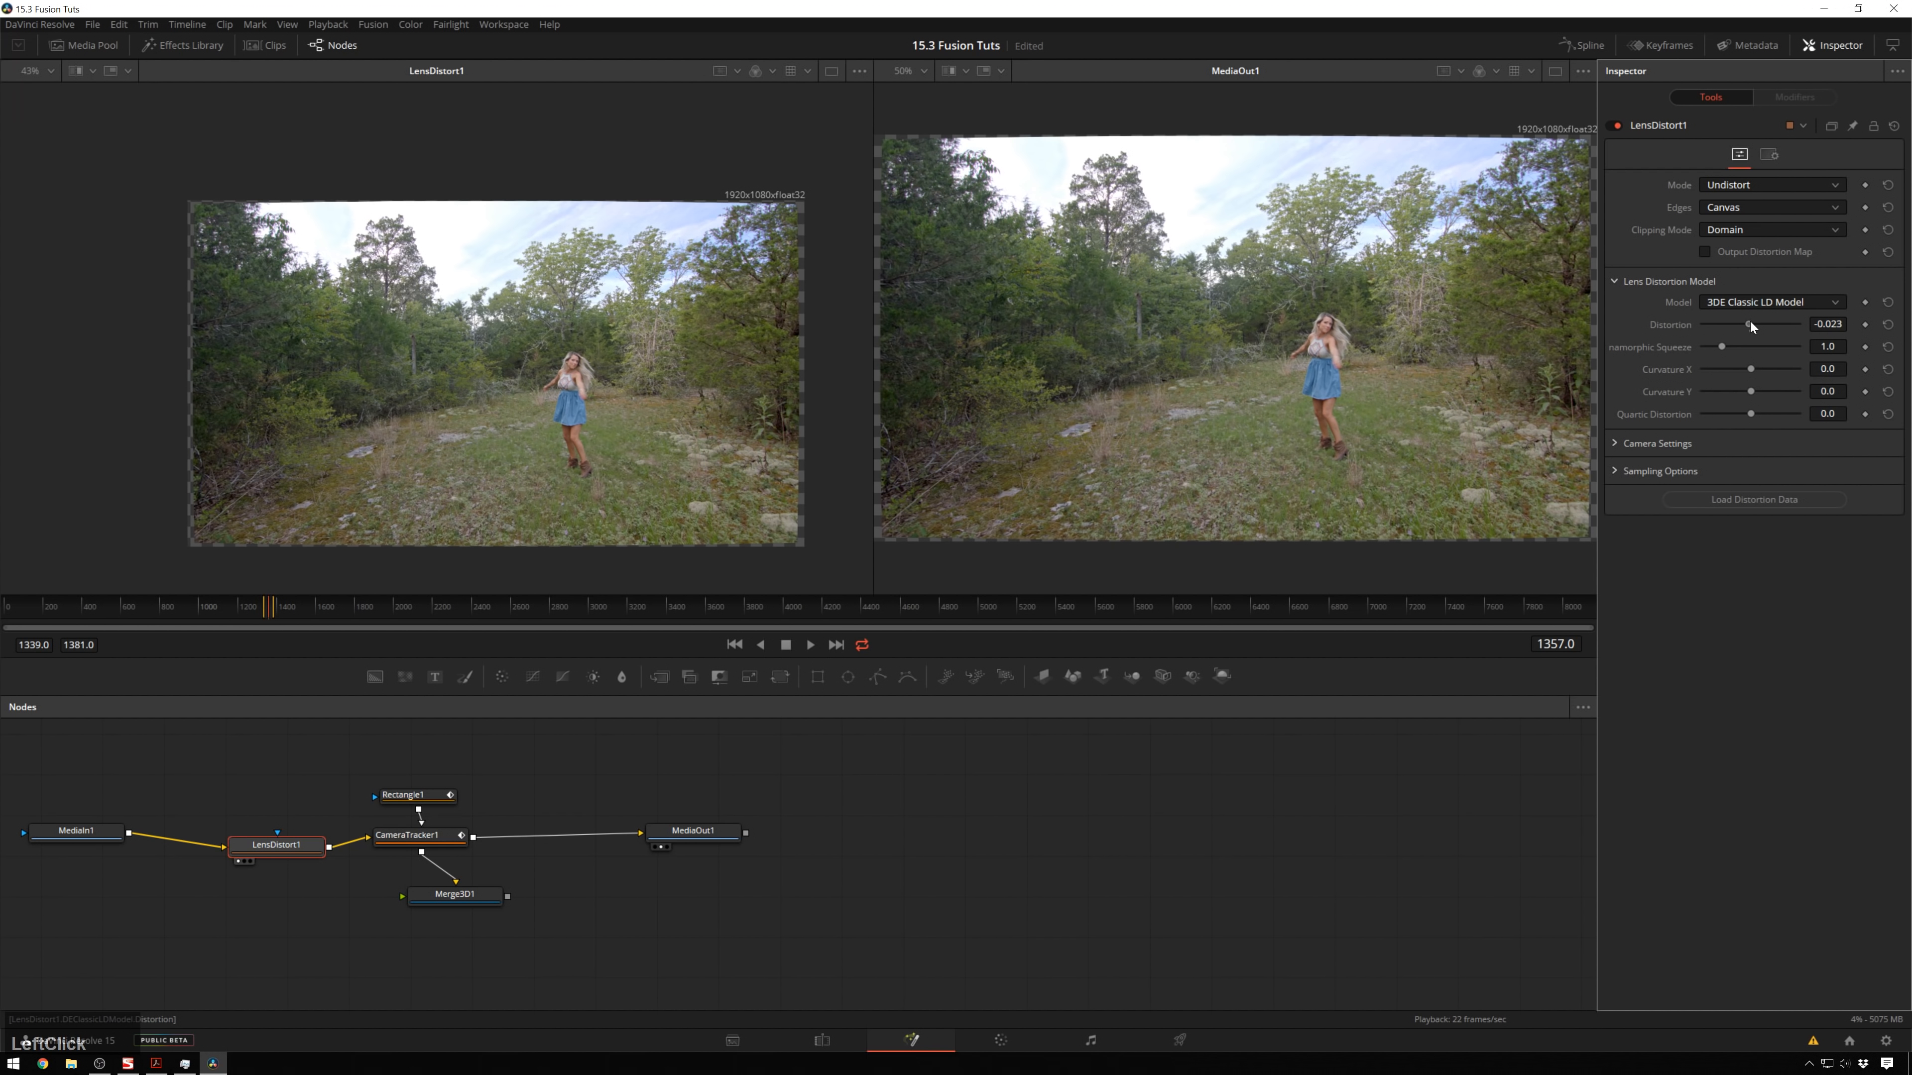
{"action": "left_click", "coordinate": [1750, 322]}
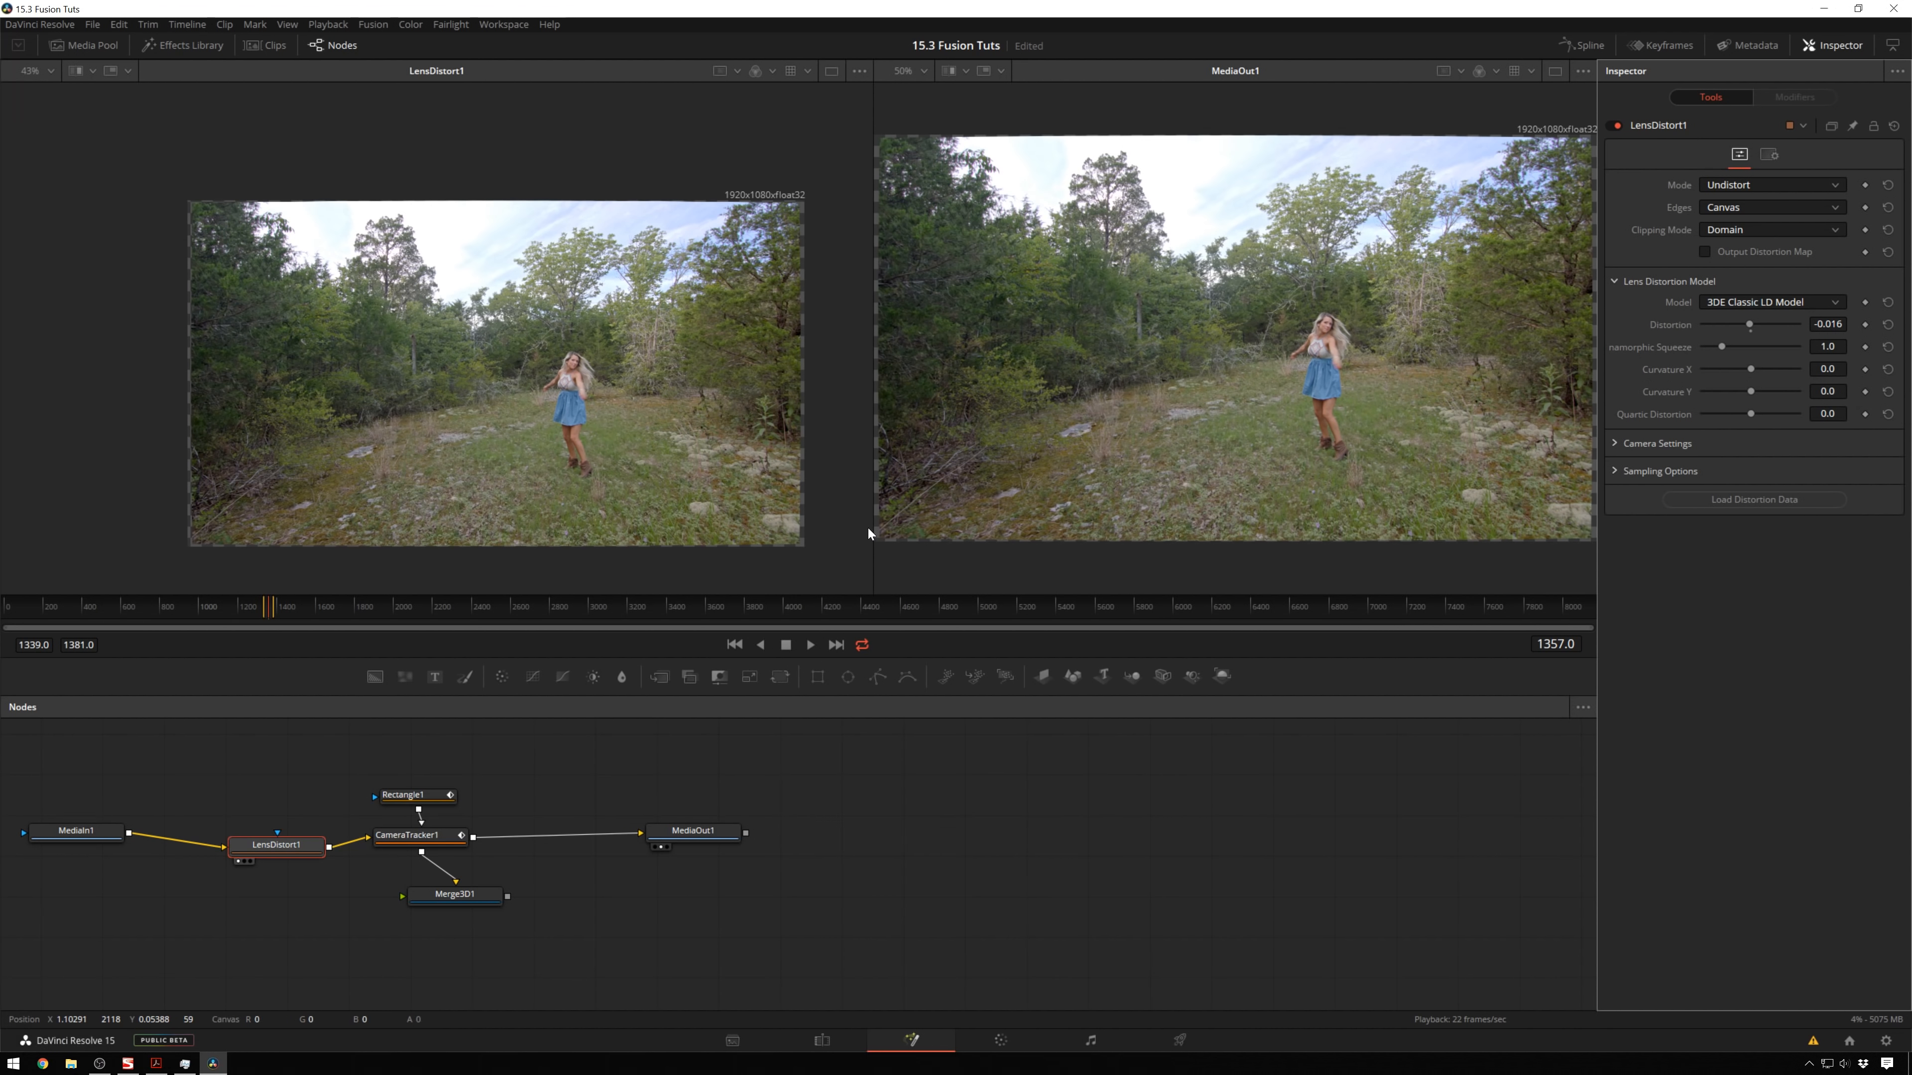
Set LensDistort1's film gate to Blackmagic URSA 4.6K 4K 16:9 and its focal length to 11 mm.
{"action": "left_click", "coordinate": [1623, 442]}
{"action": "left_click", "coordinate": [1774, 508]}
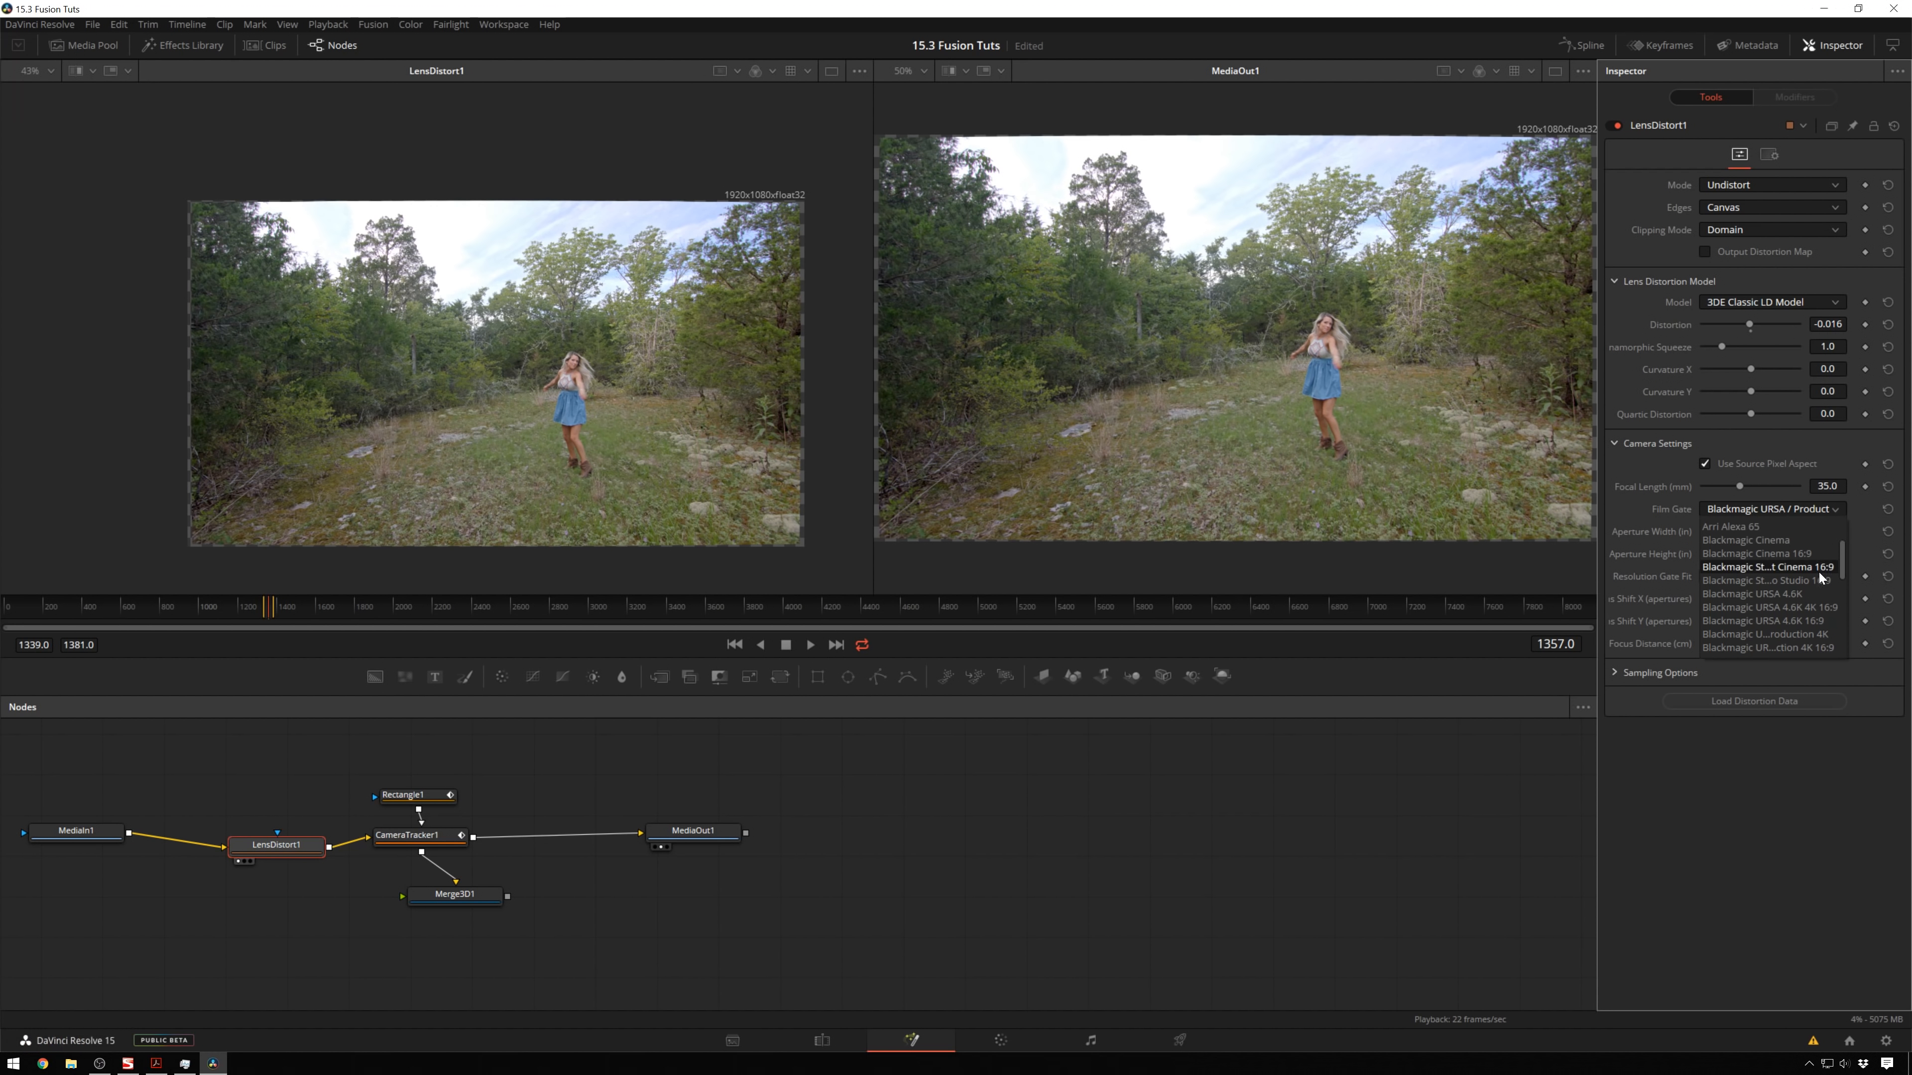
{"action": "left_click", "coordinate": [1818, 602]}
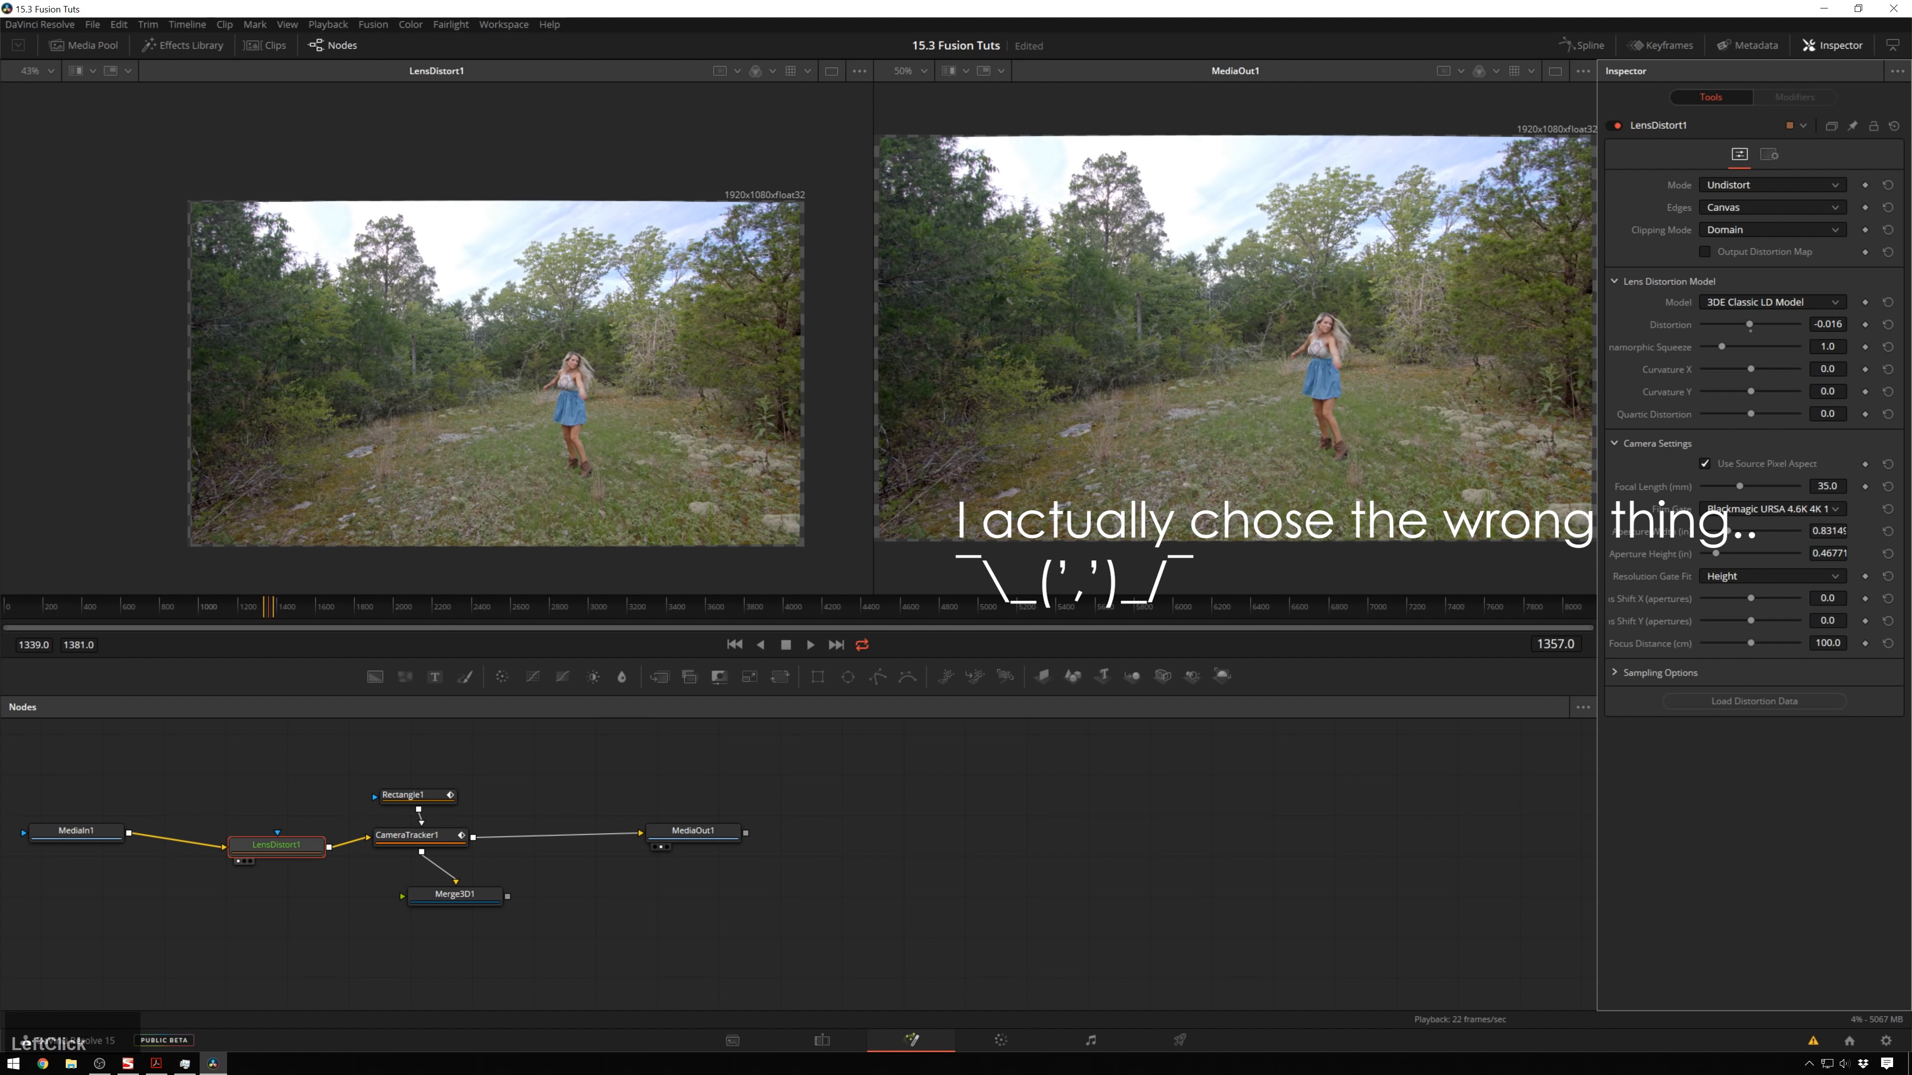
{"action": "double_click", "coordinate": [1826, 486]}
{"action": "type", "text": "11"}
{"action": "key", "text": "Return"}
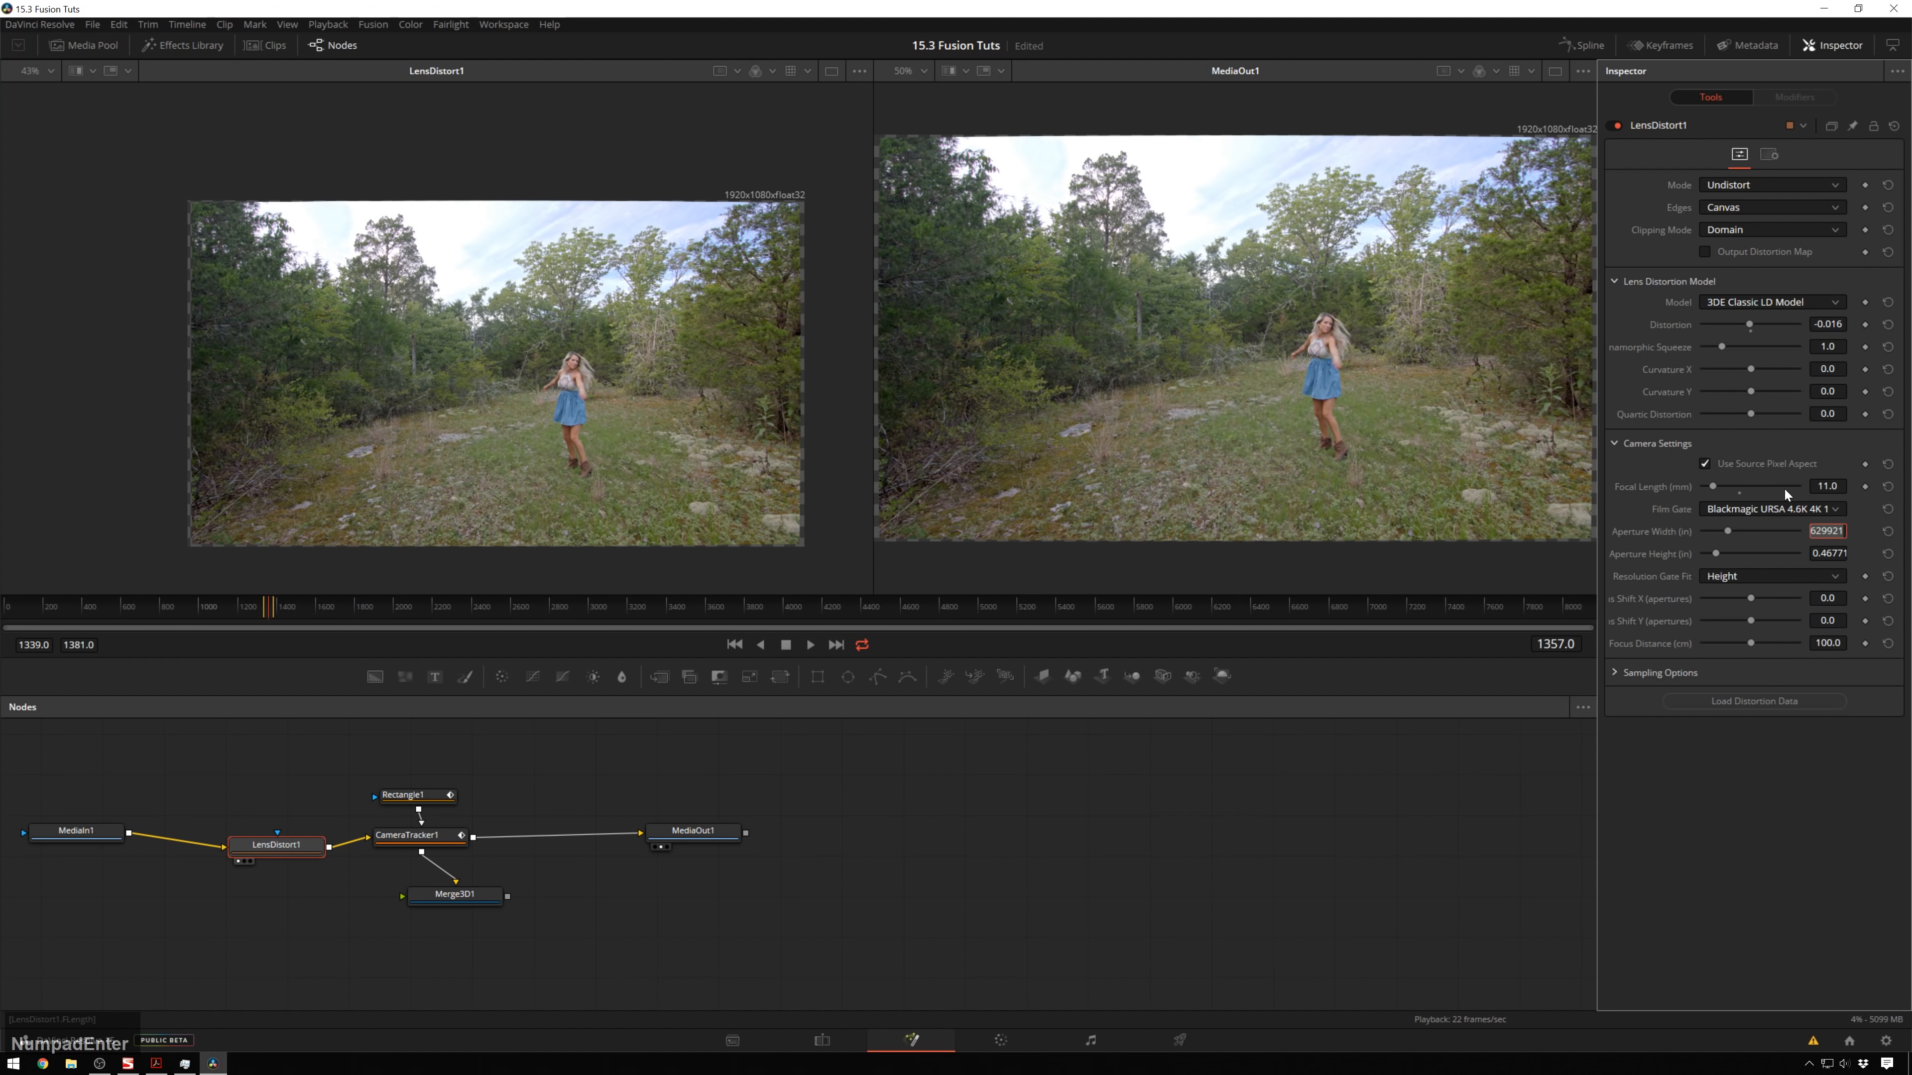
Duplicate LensDistort1 and insert the copy between CameraTracker1 and MediaOut1.
{"action": "key", "text": "ctrl+c"}
{"action": "key", "text": "ctrl+v"}
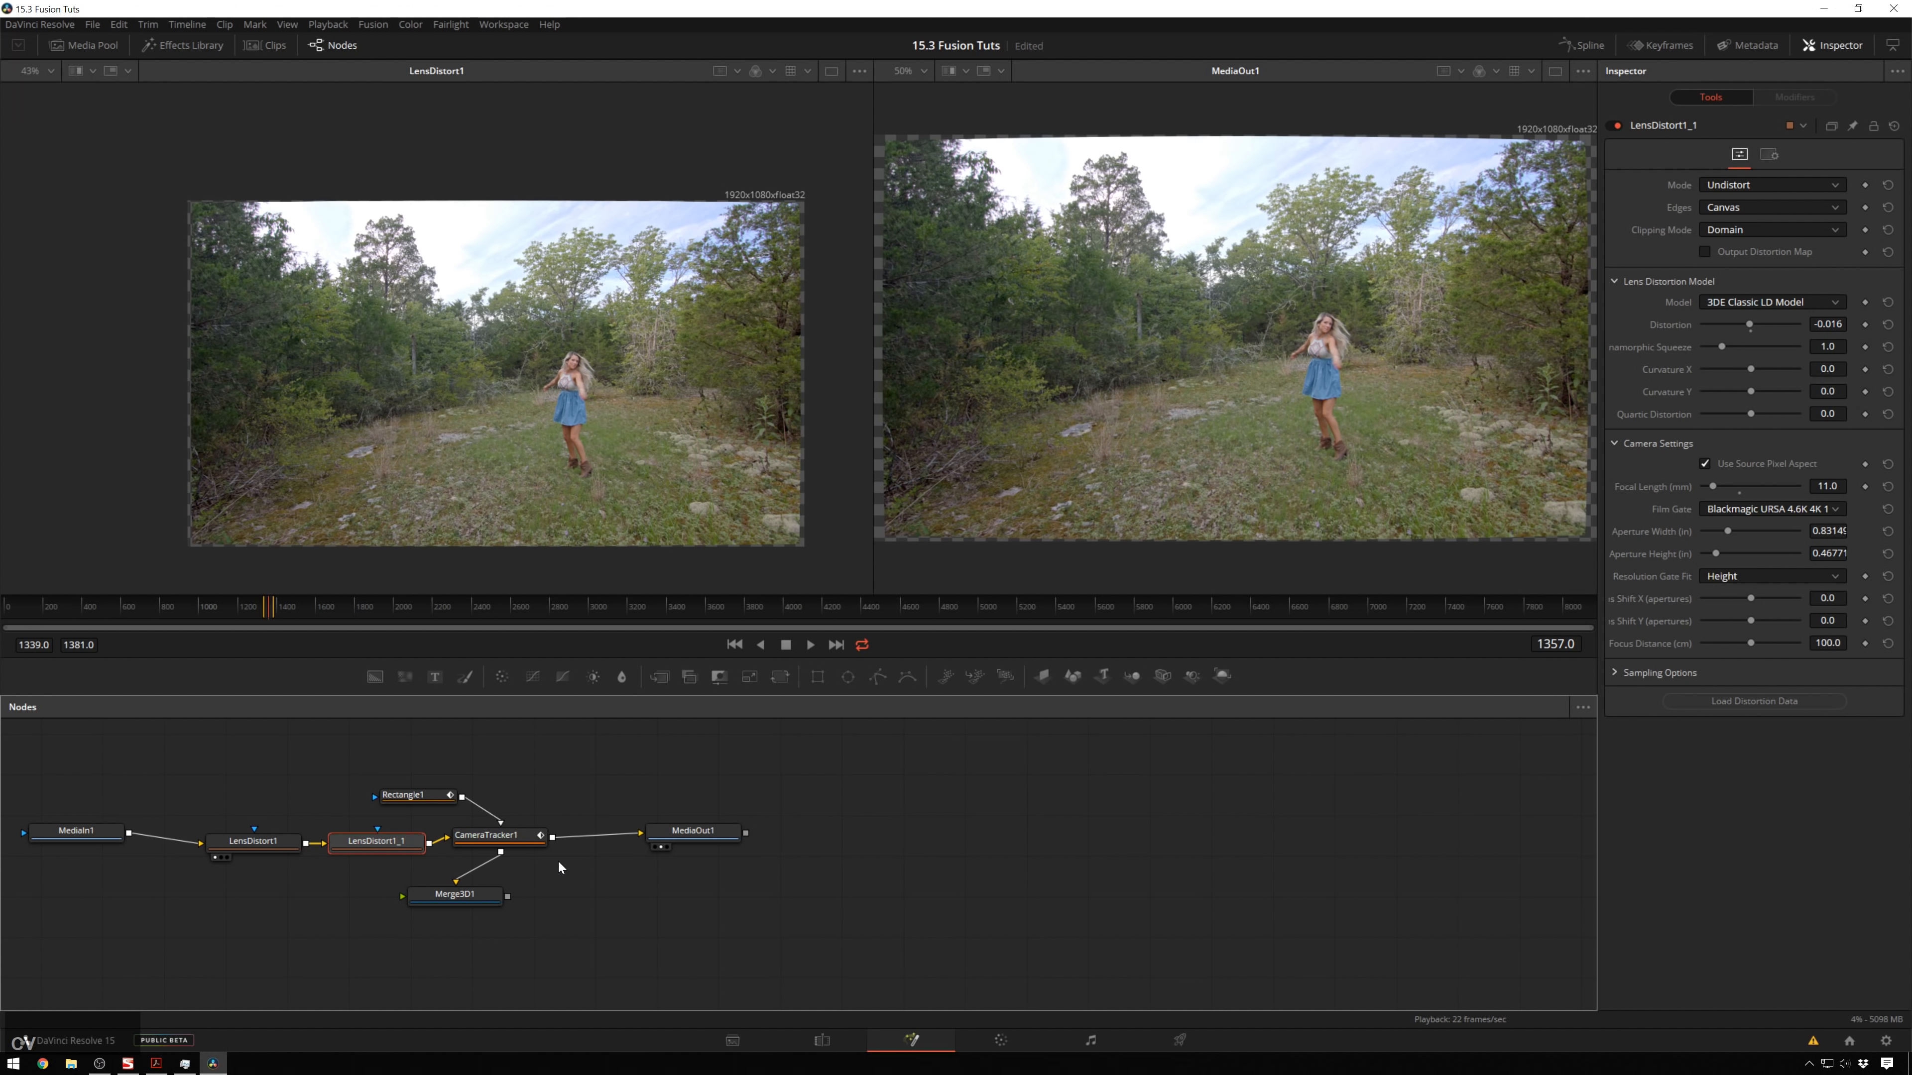
{"action": "key", "text": "ctrl+z"}
{"action": "left_click", "coordinate": [315, 926]}
{"action": "key", "text": "ctrl+v"}
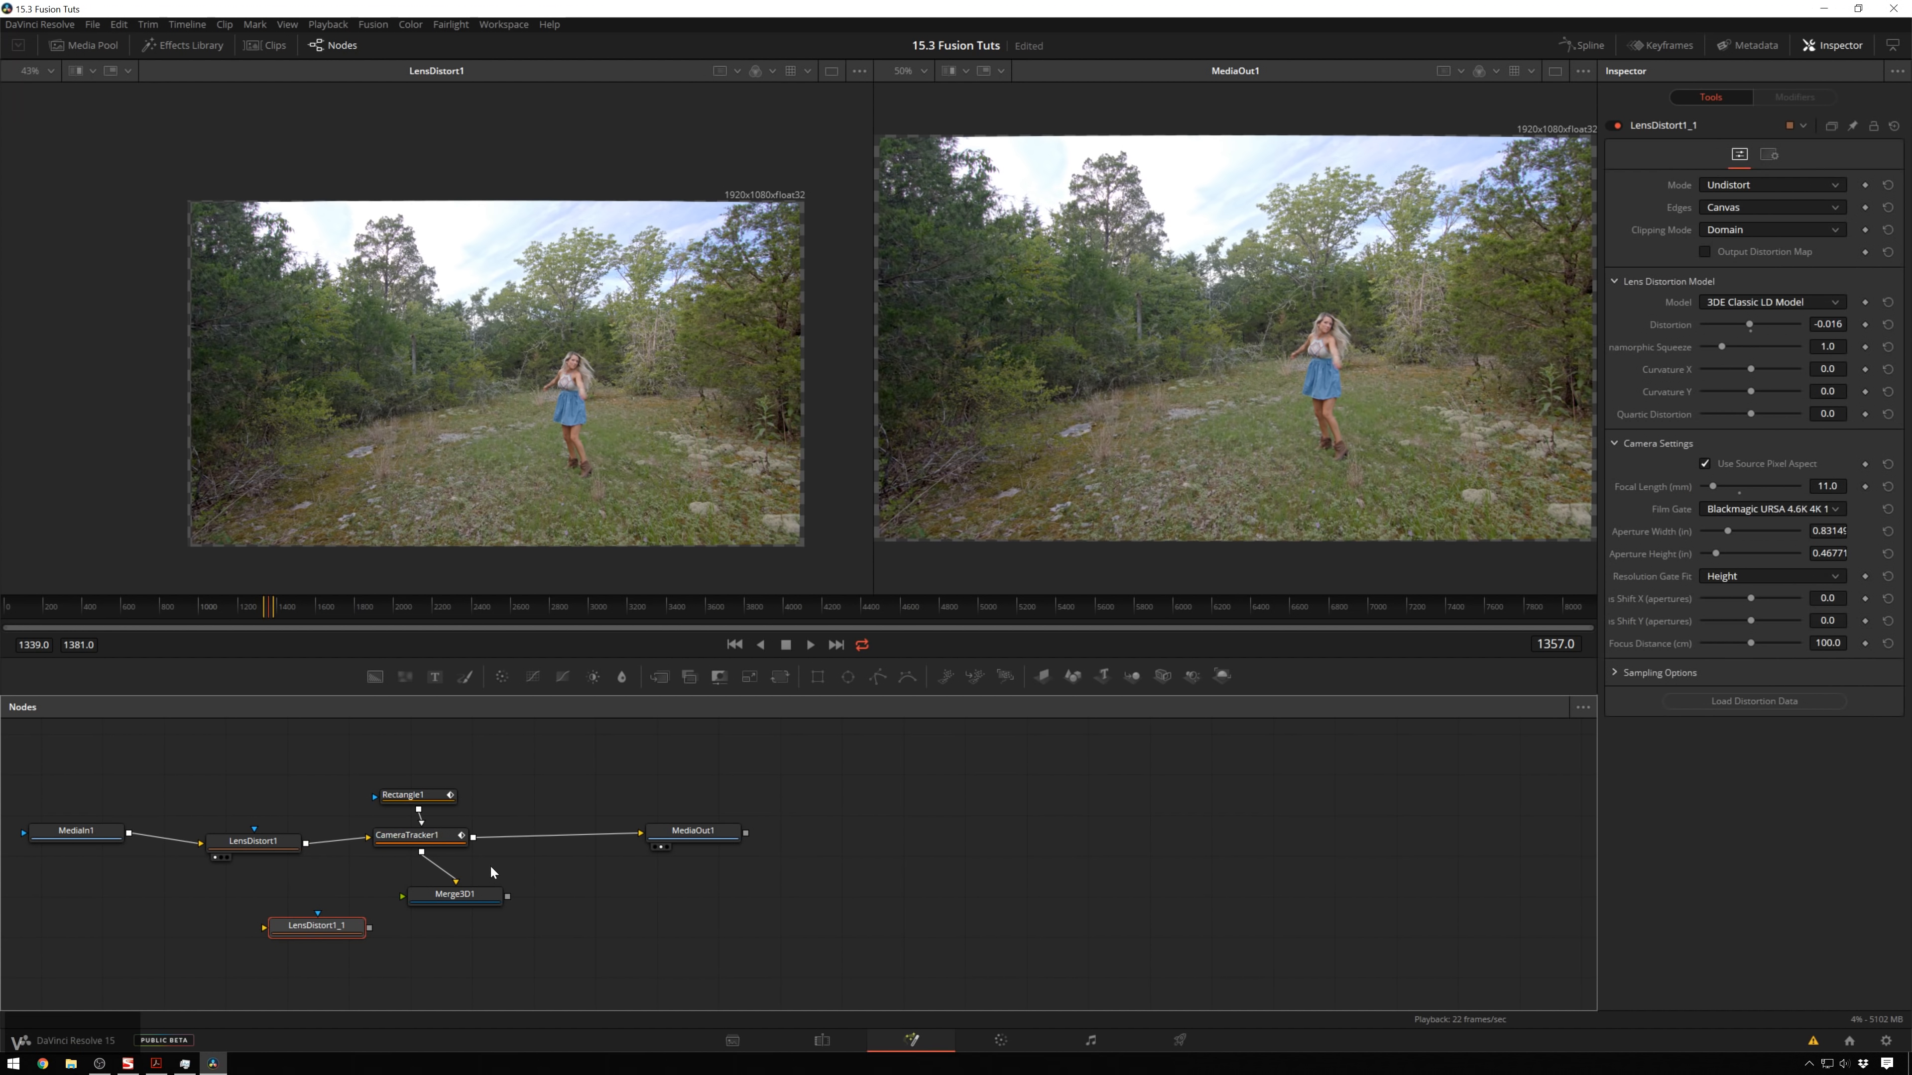
{"action": "left_click_drag", "start_coordinate": [331, 928], "coordinate": [606, 836]}
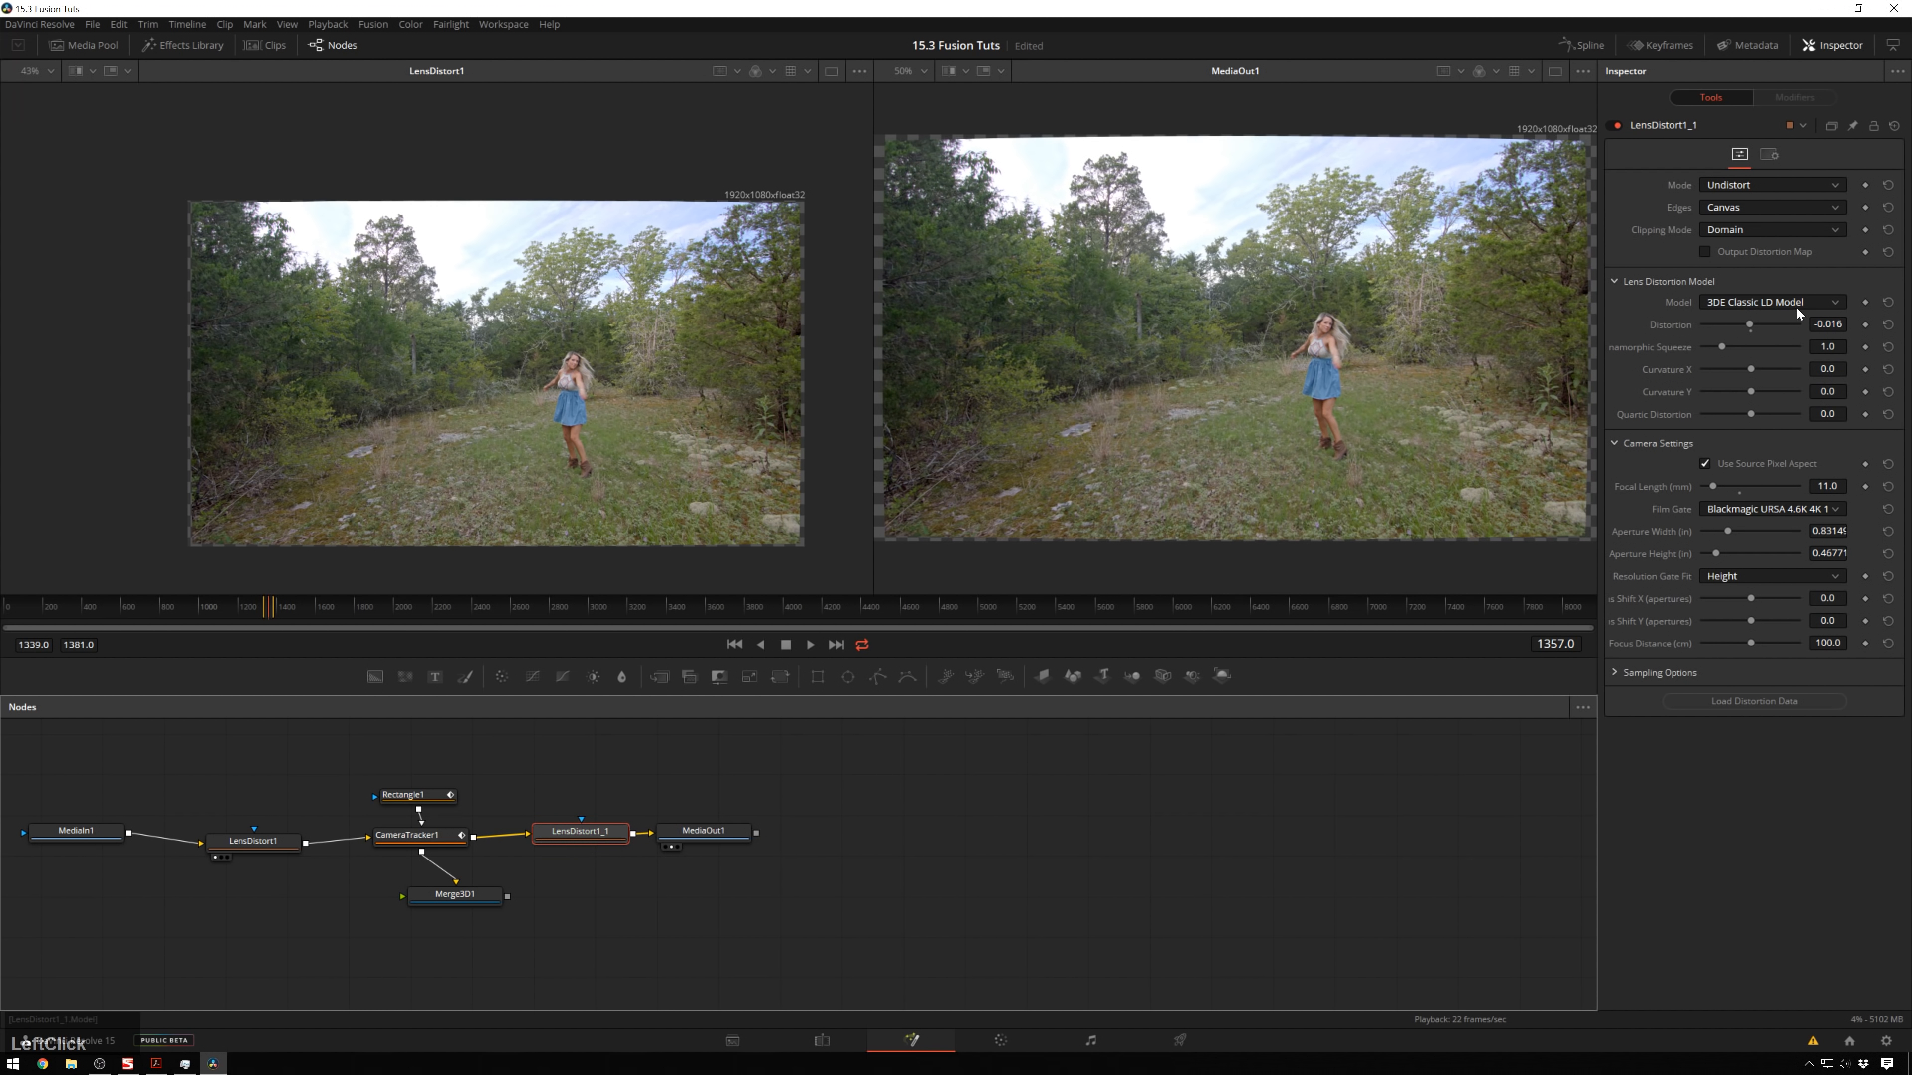
Set the distortion of the copied LensDistort1_1 node to 0.016 to reverse the first lens correction.
{"action": "left_click", "coordinate": [1828, 324]}
{"action": "type", "text": ".016"}
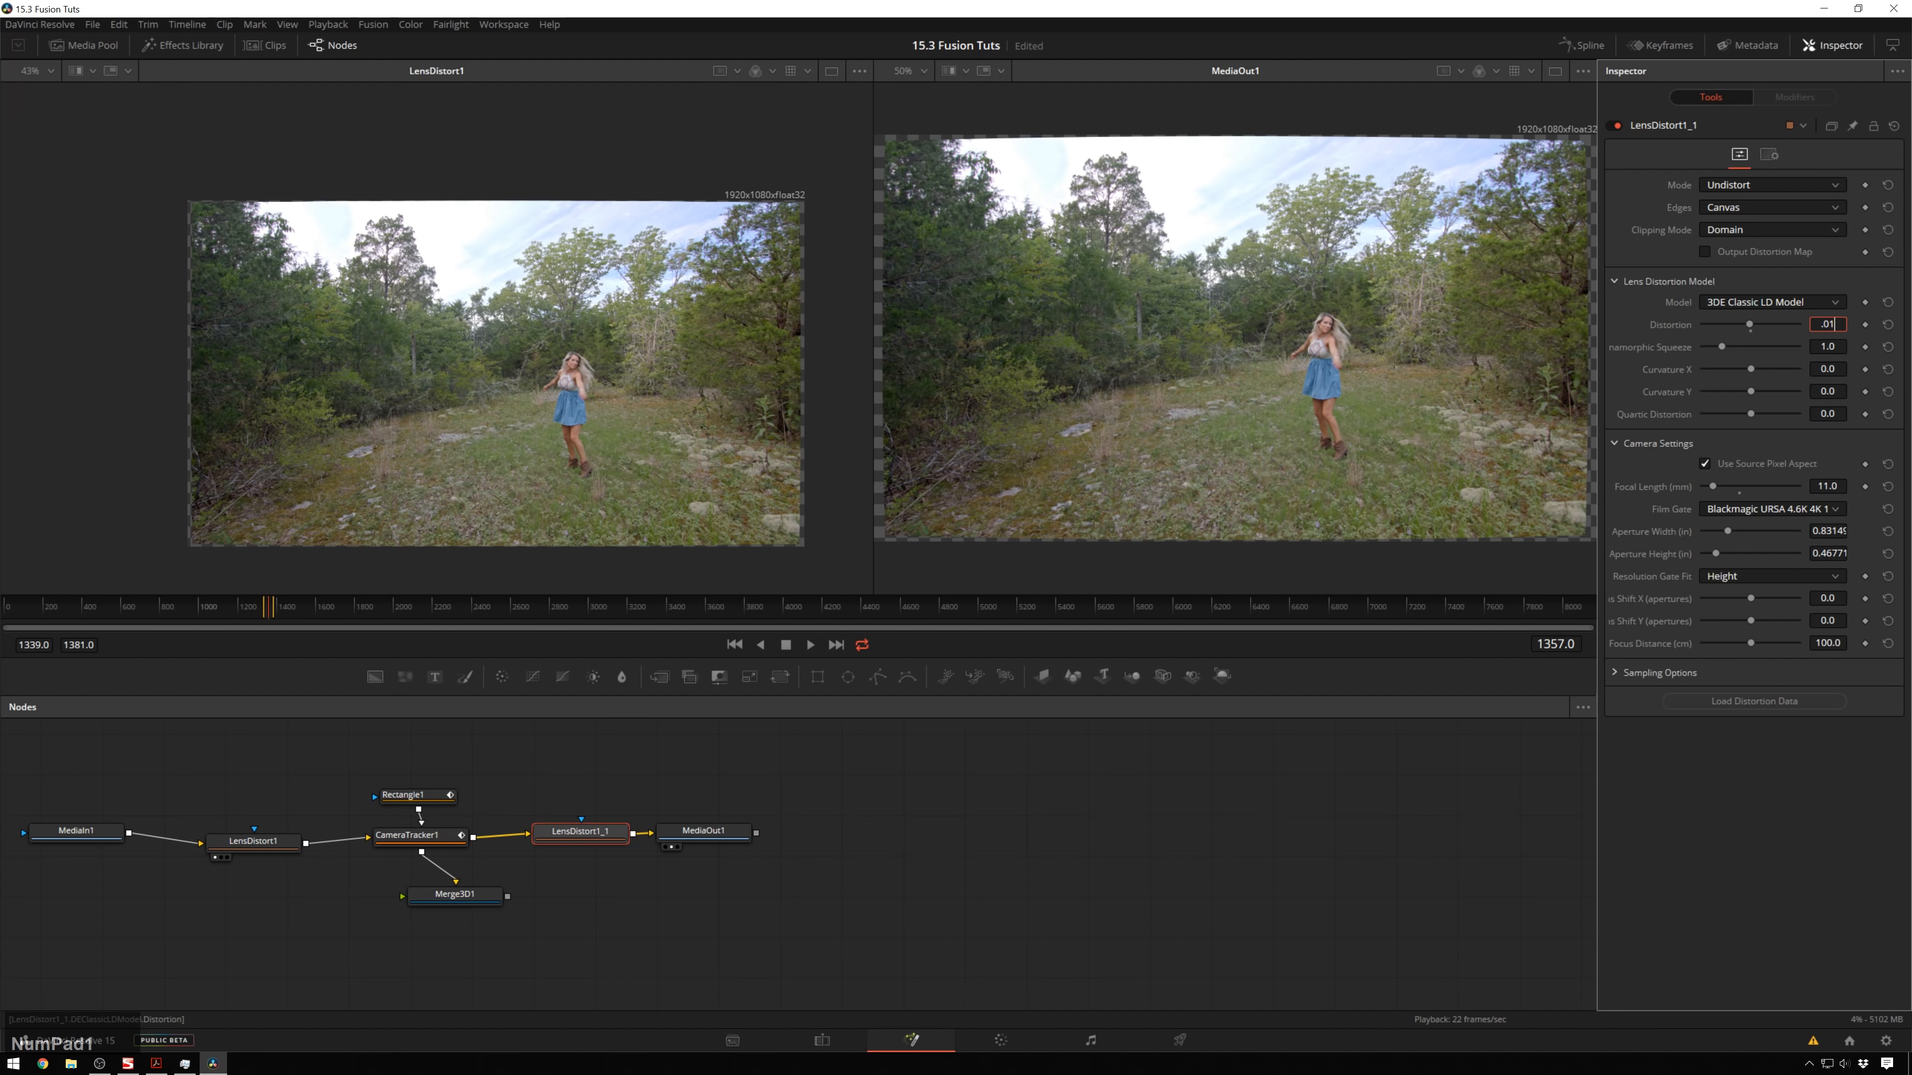
{"action": "key", "text": "Return"}
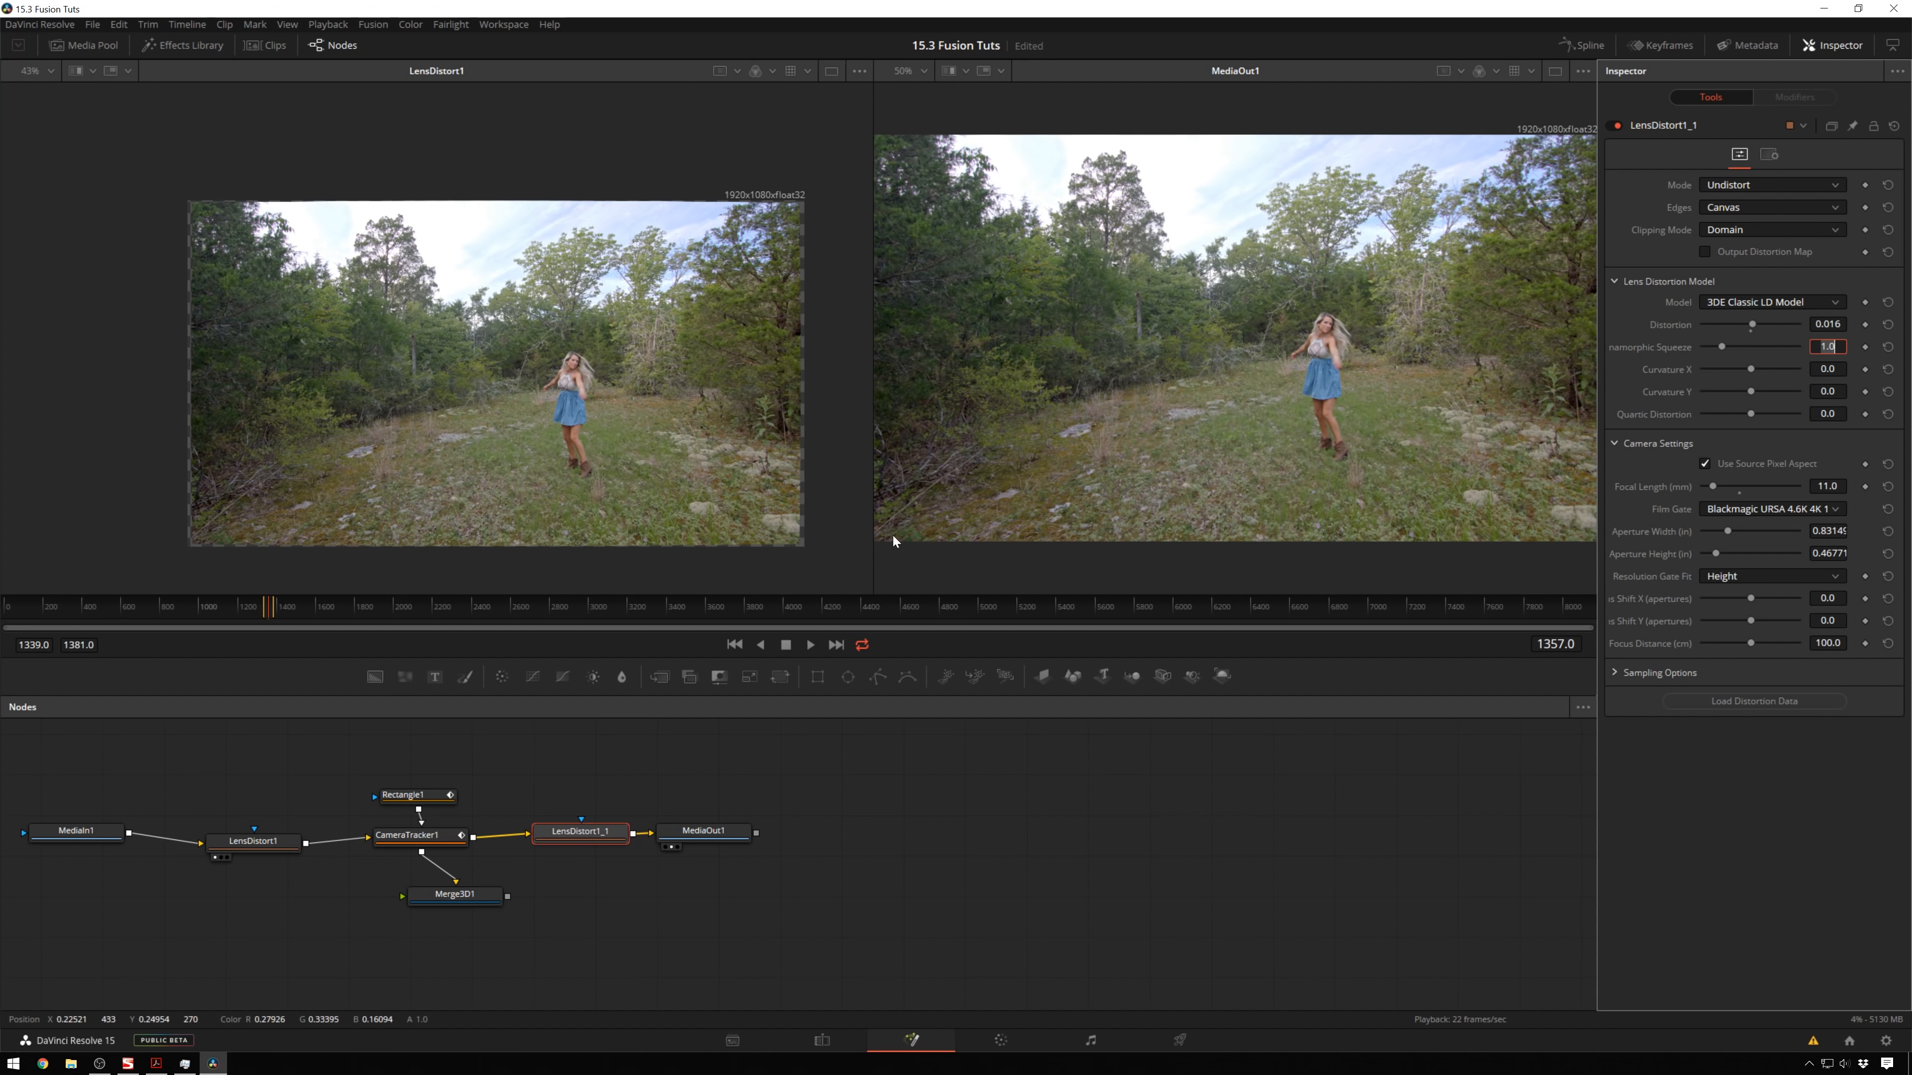
Rerun the auto track on CameraTracker1 and set its camera focal length to 11 mm.
{"action": "left_click", "coordinate": [468, 832]}
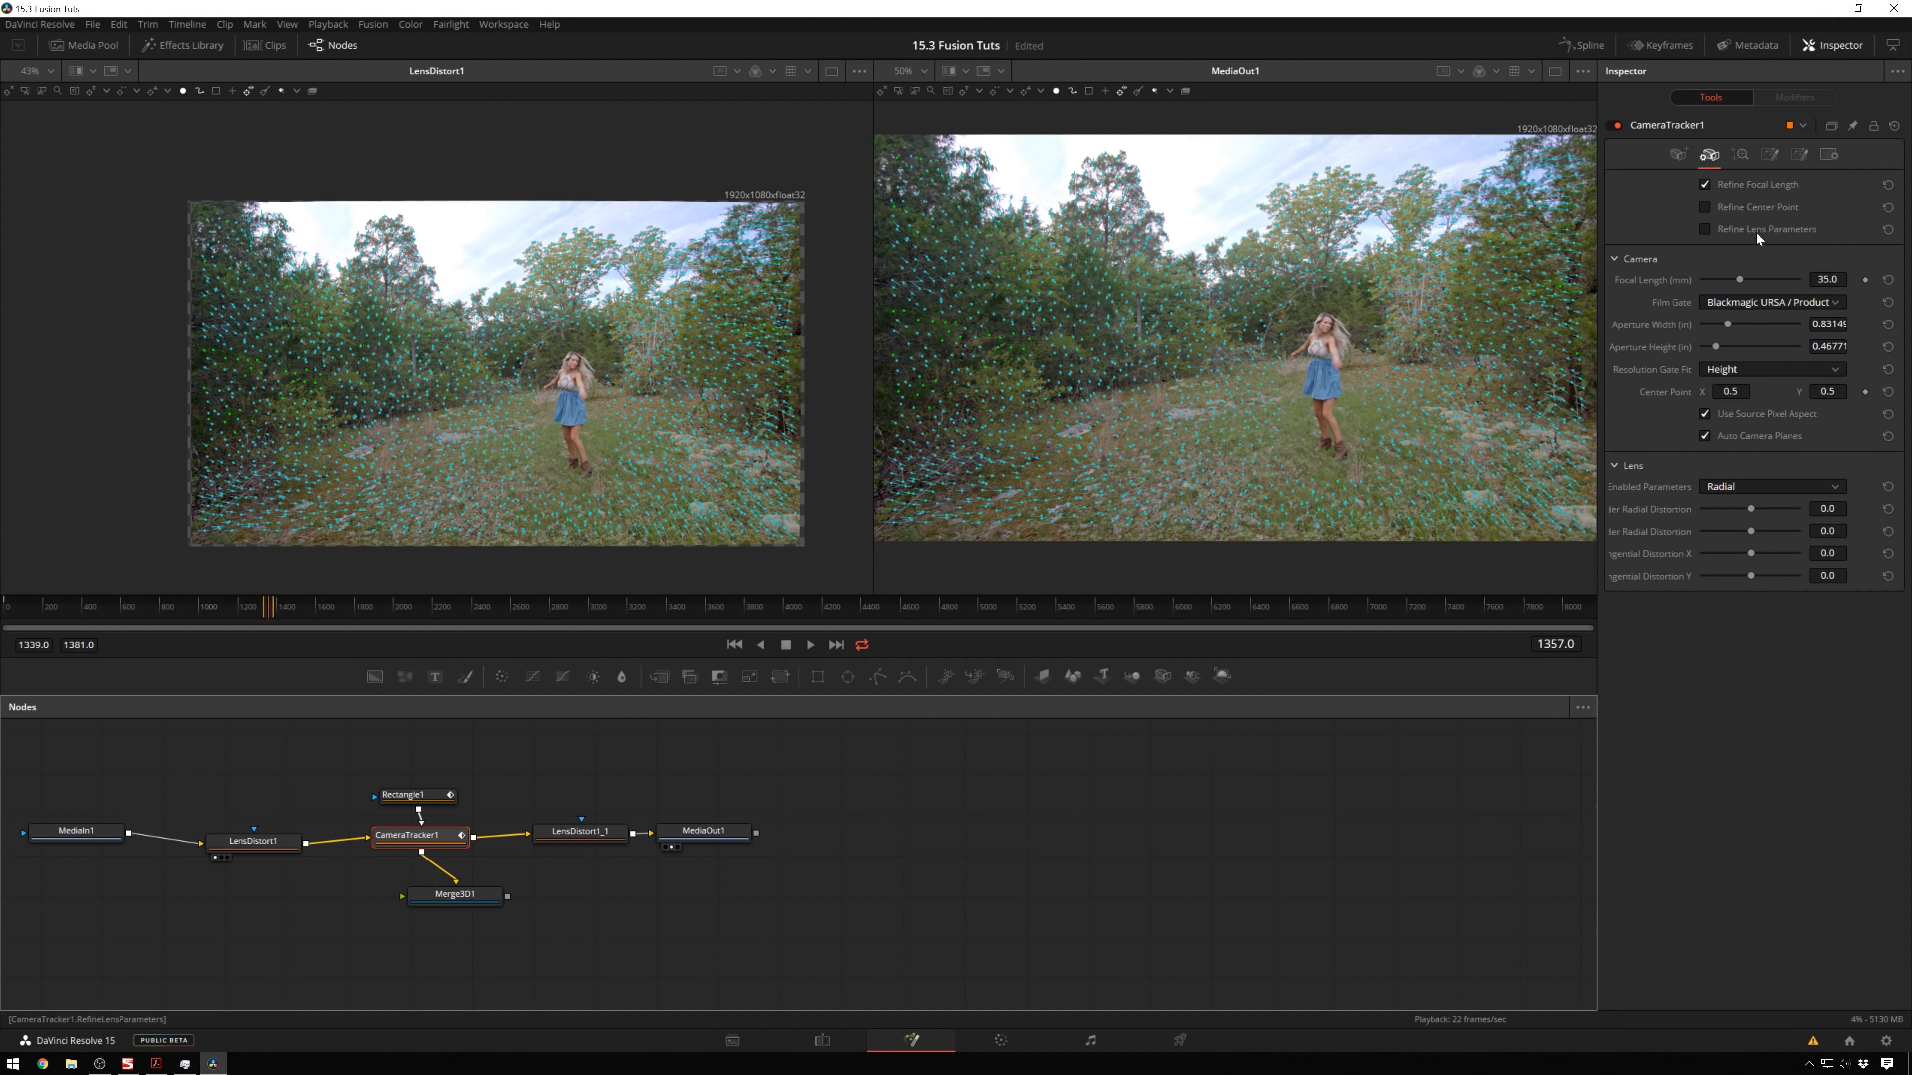
{"action": "left_click", "coordinate": [1678, 154]}
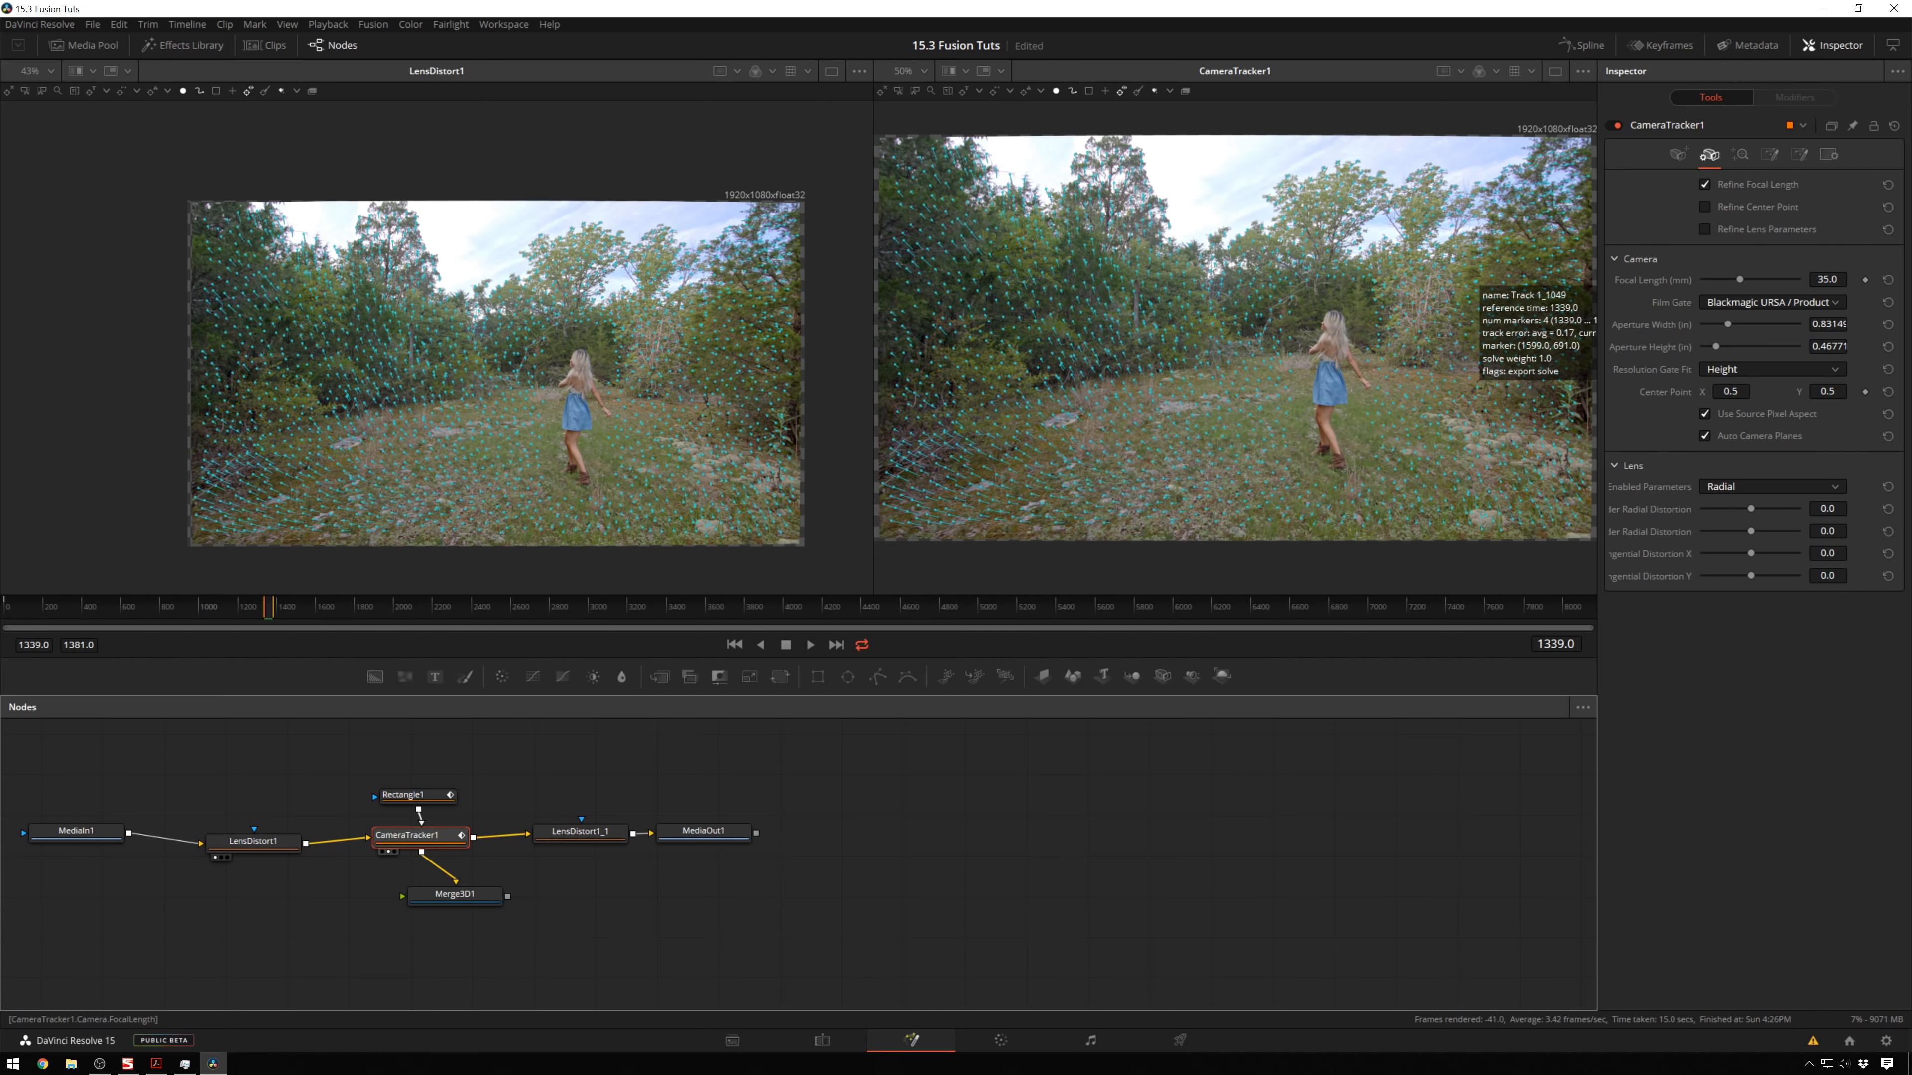
{"action": "left_click", "coordinate": [1827, 279]}
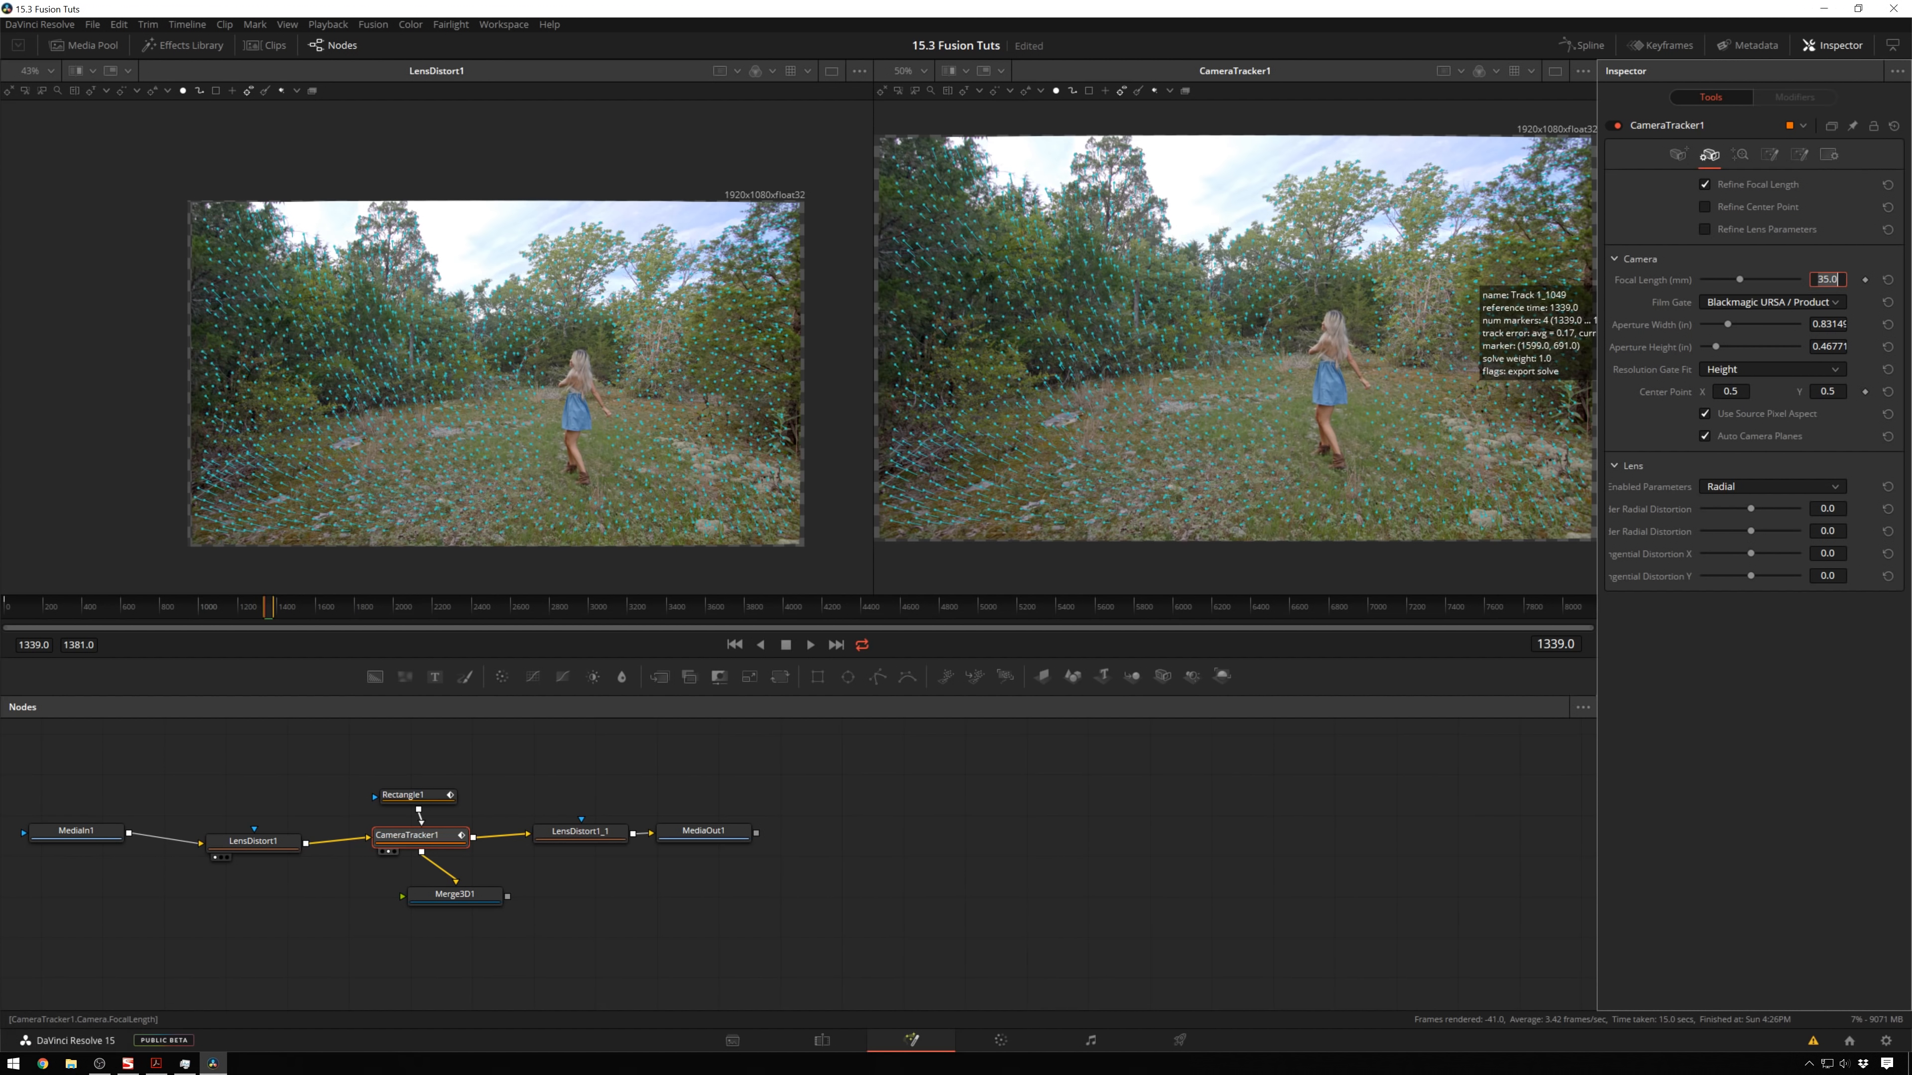
{"action": "type", "text": "11"}
{"action": "key", "text": "KP_Enter"}
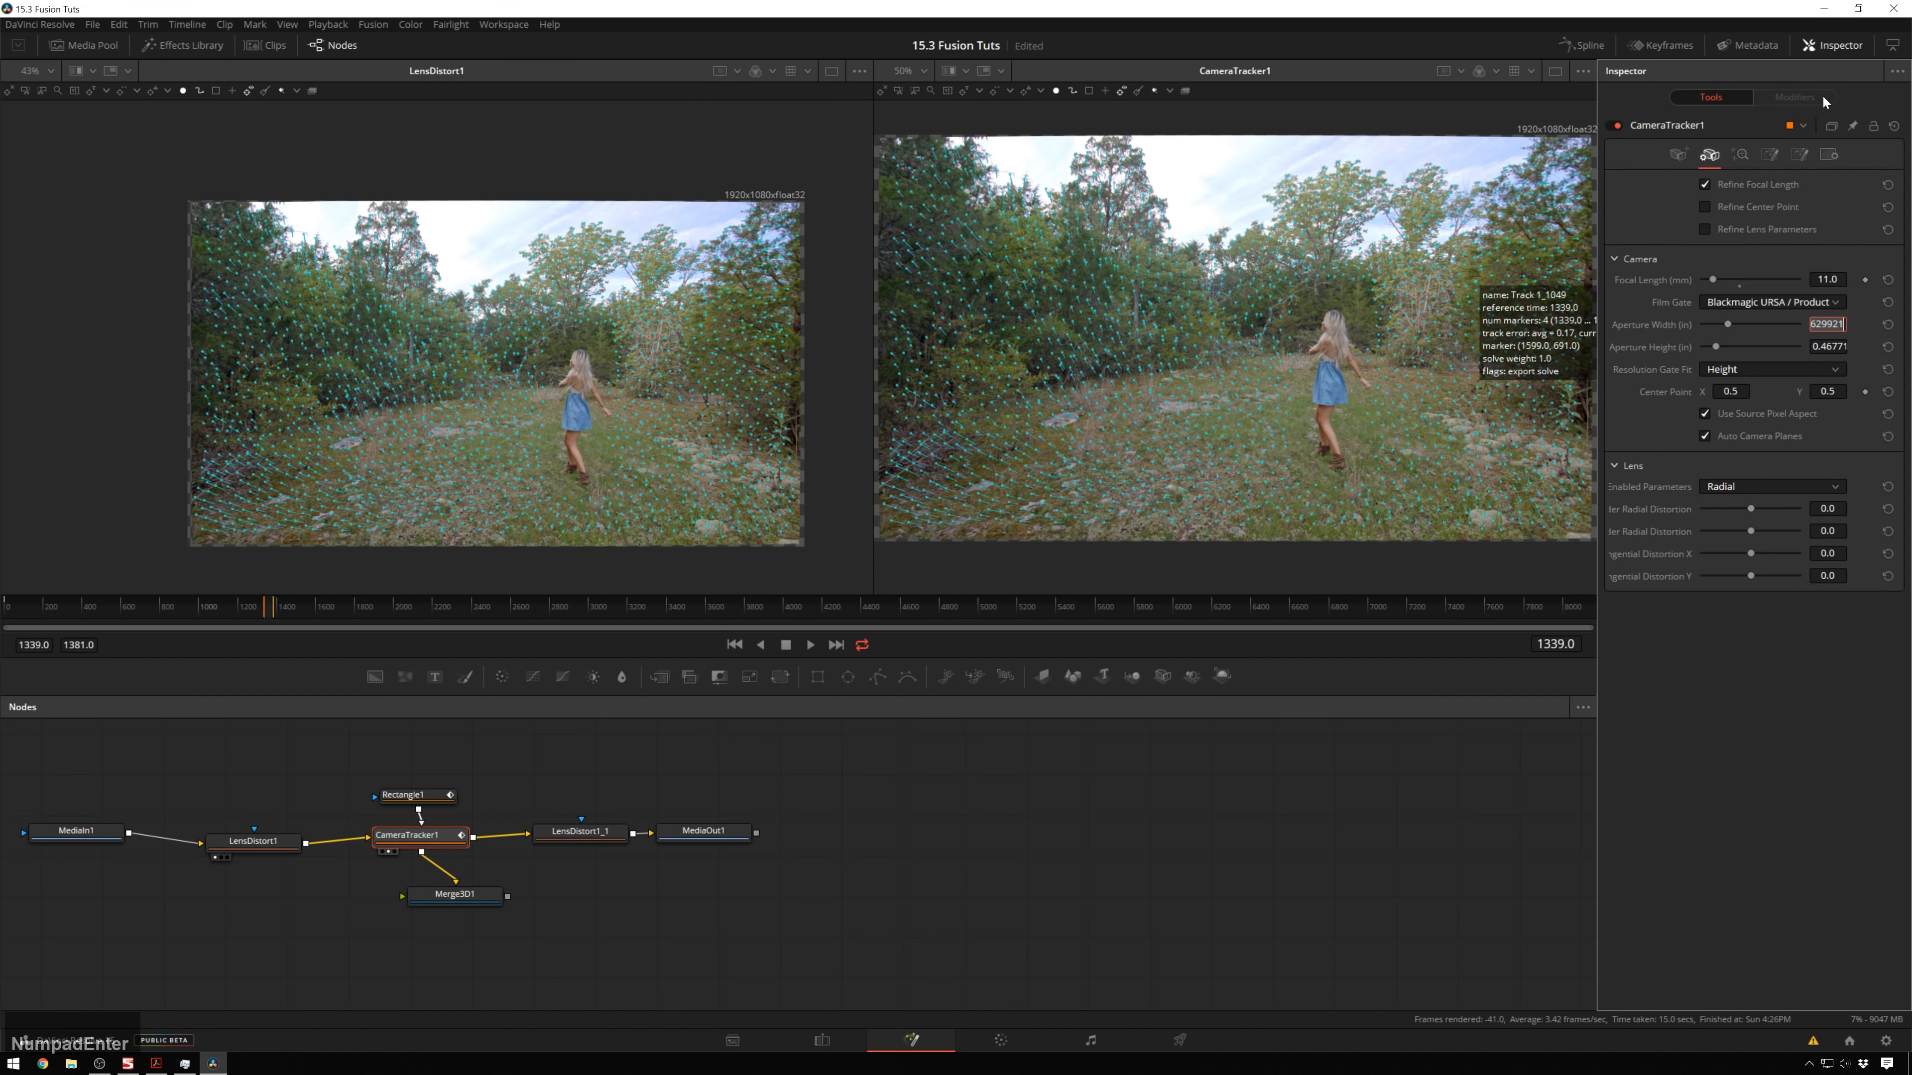
Set CameraTracker1's film gate to Blackmagic URSA 4.6K.
{"action": "left_click", "coordinate": [1755, 304]}
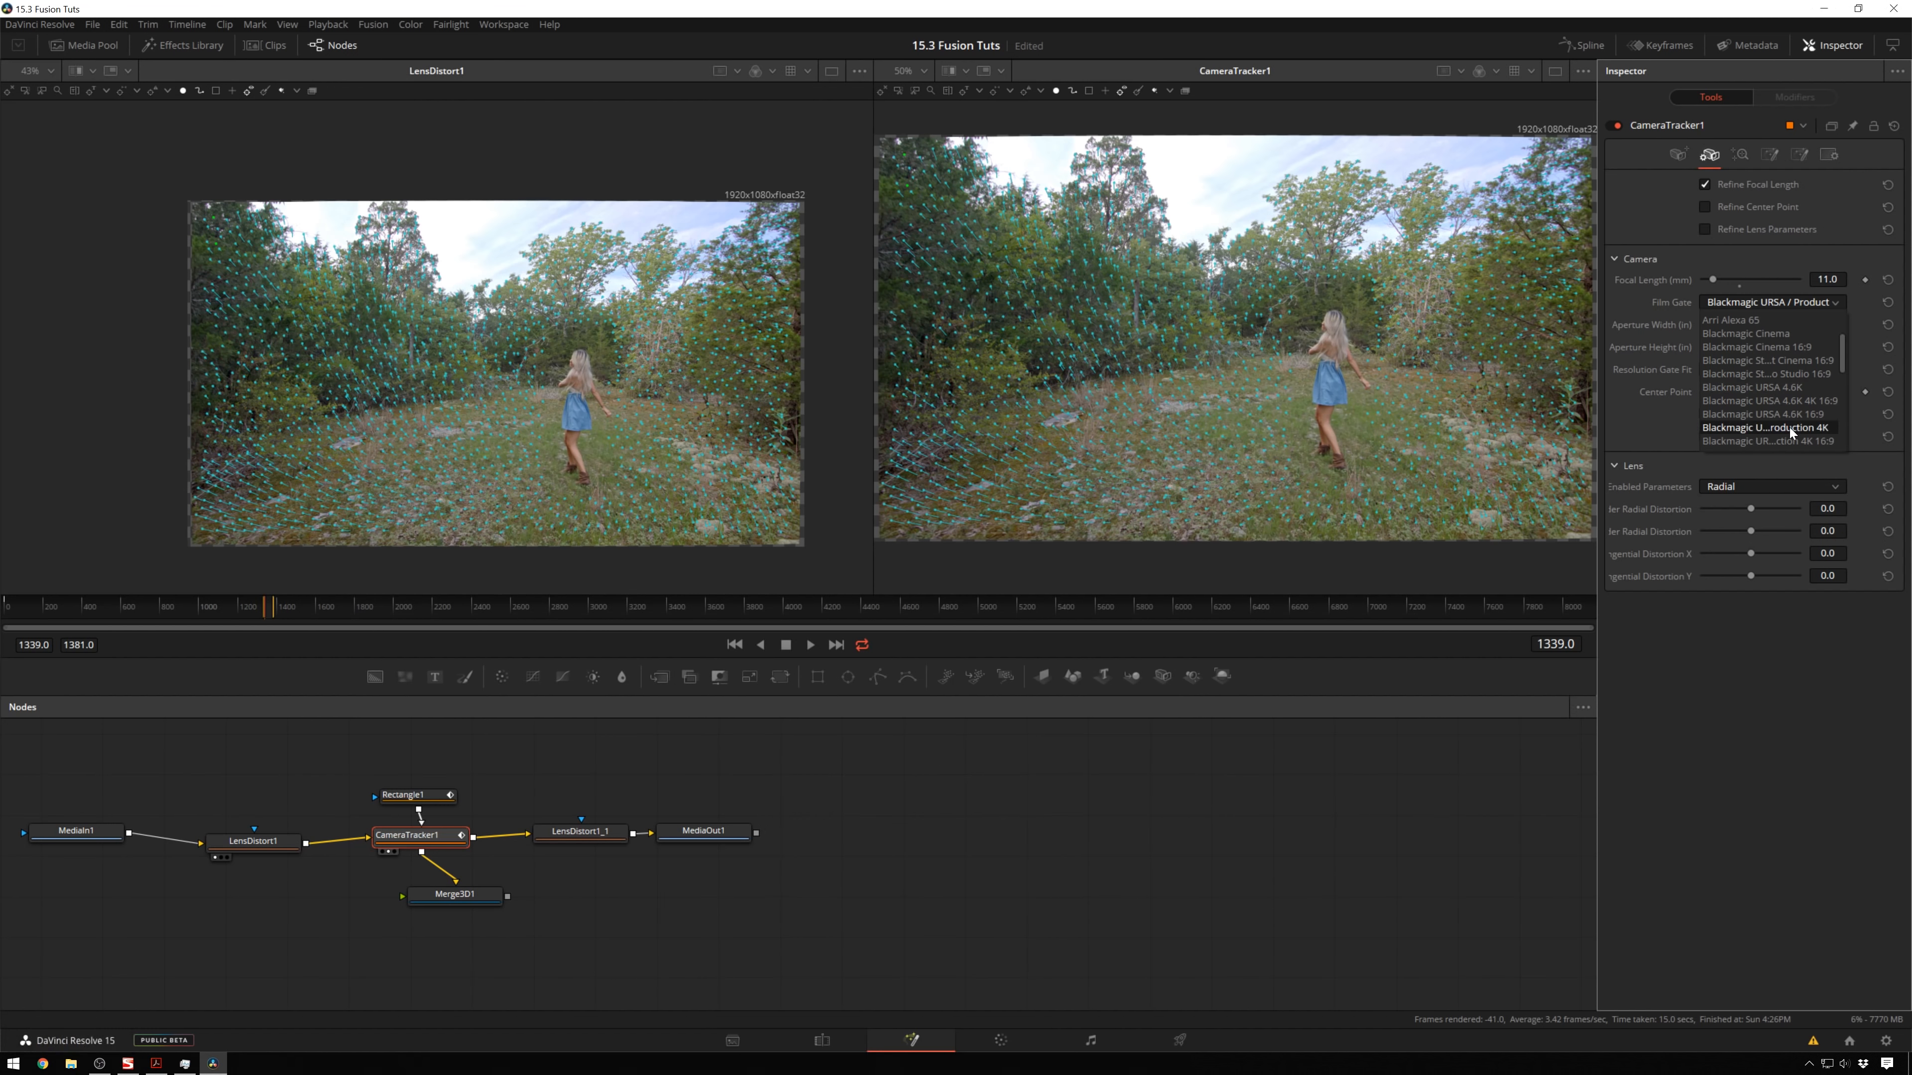
{"action": "scroll", "coordinate": [1796, 414], "scroll_direction": "down", "scroll_amount": 7}
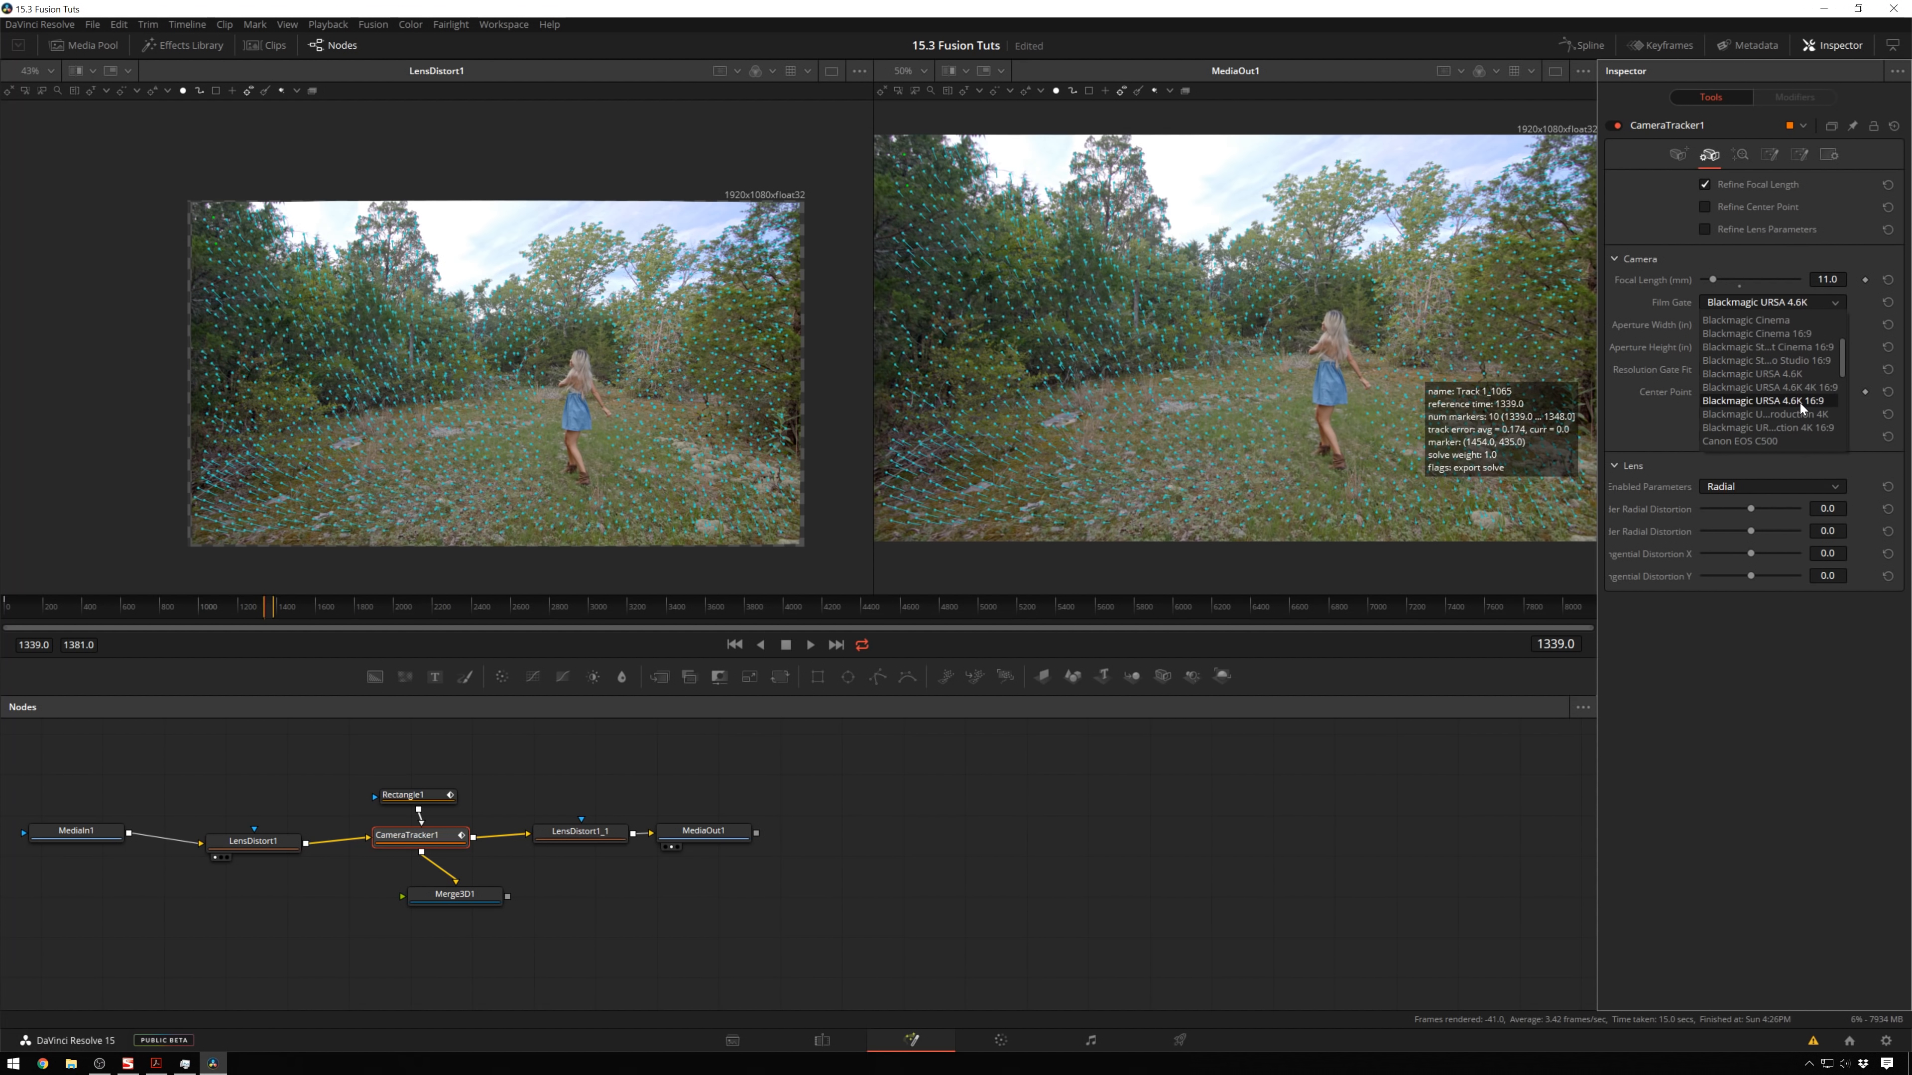
{"action": "left_click", "coordinate": [1815, 372]}
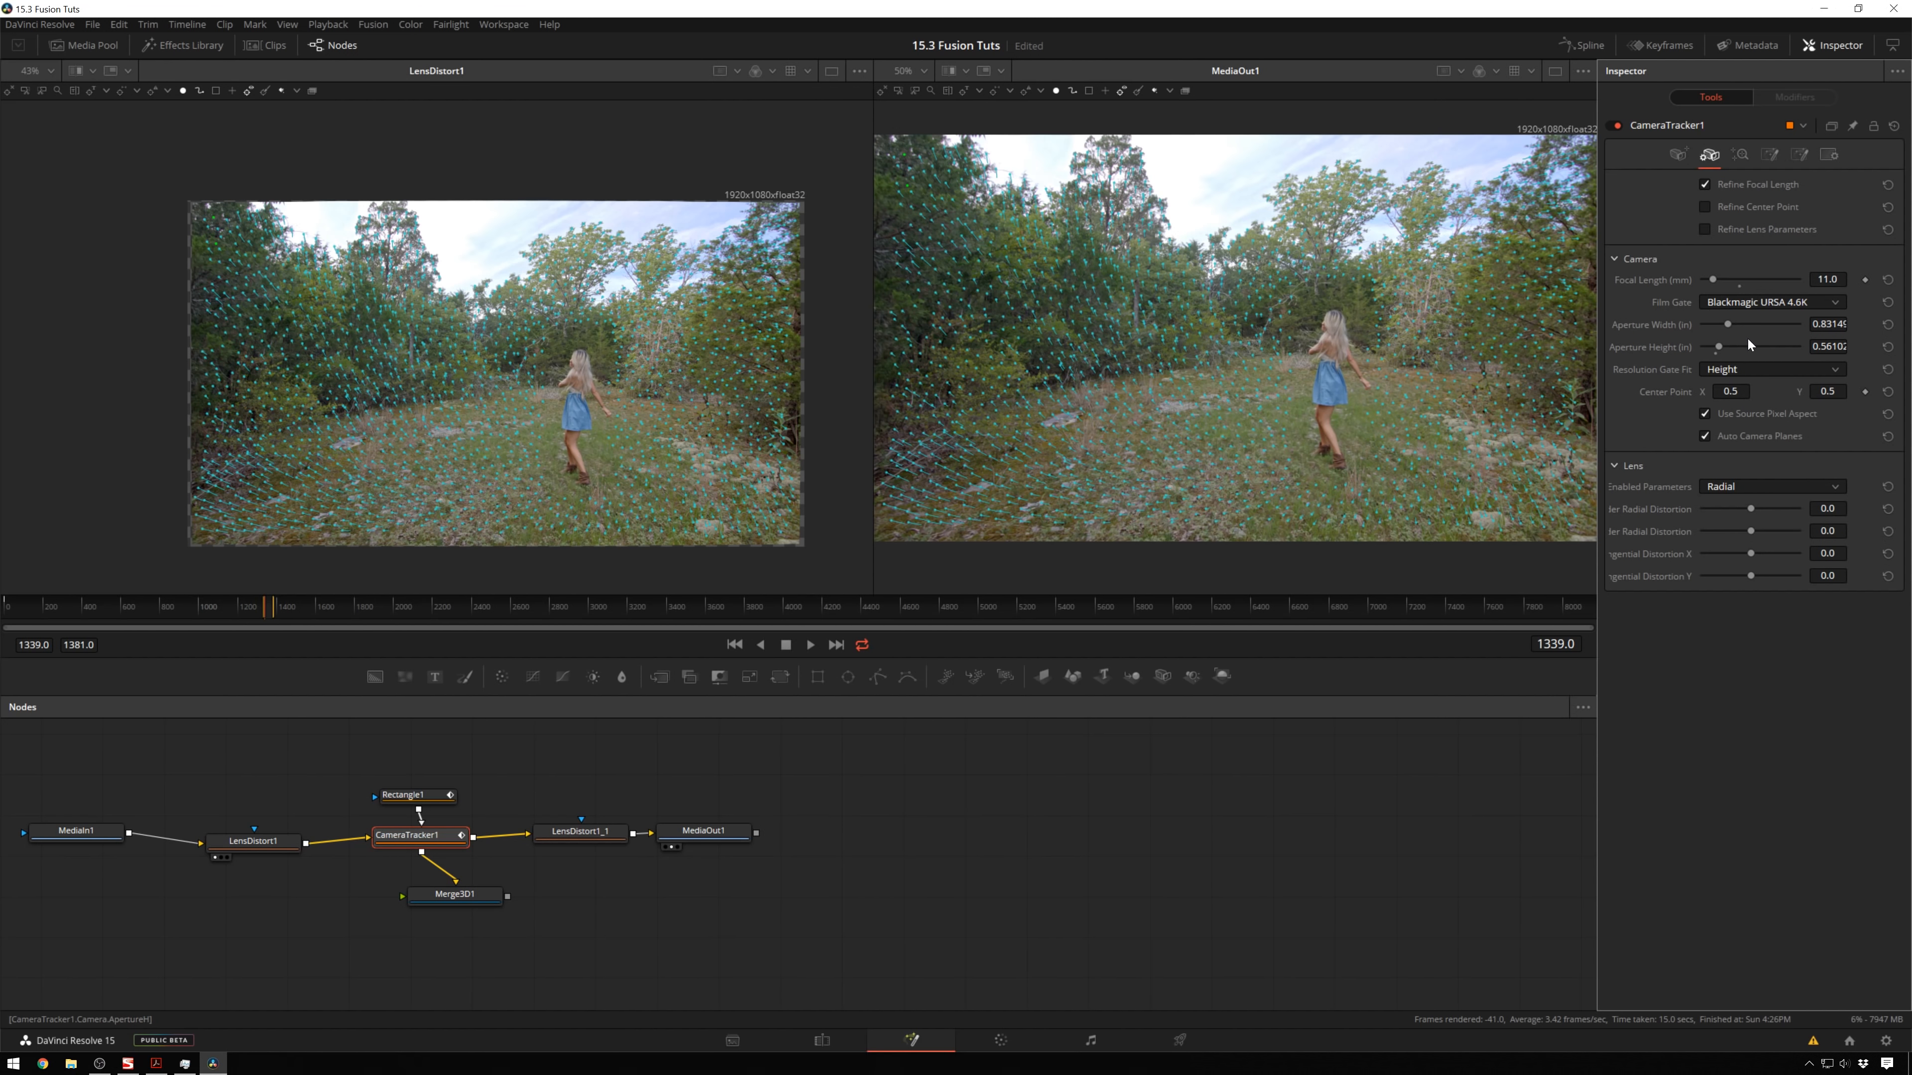
{"action": "left_click", "coordinate": [1797, 300]}
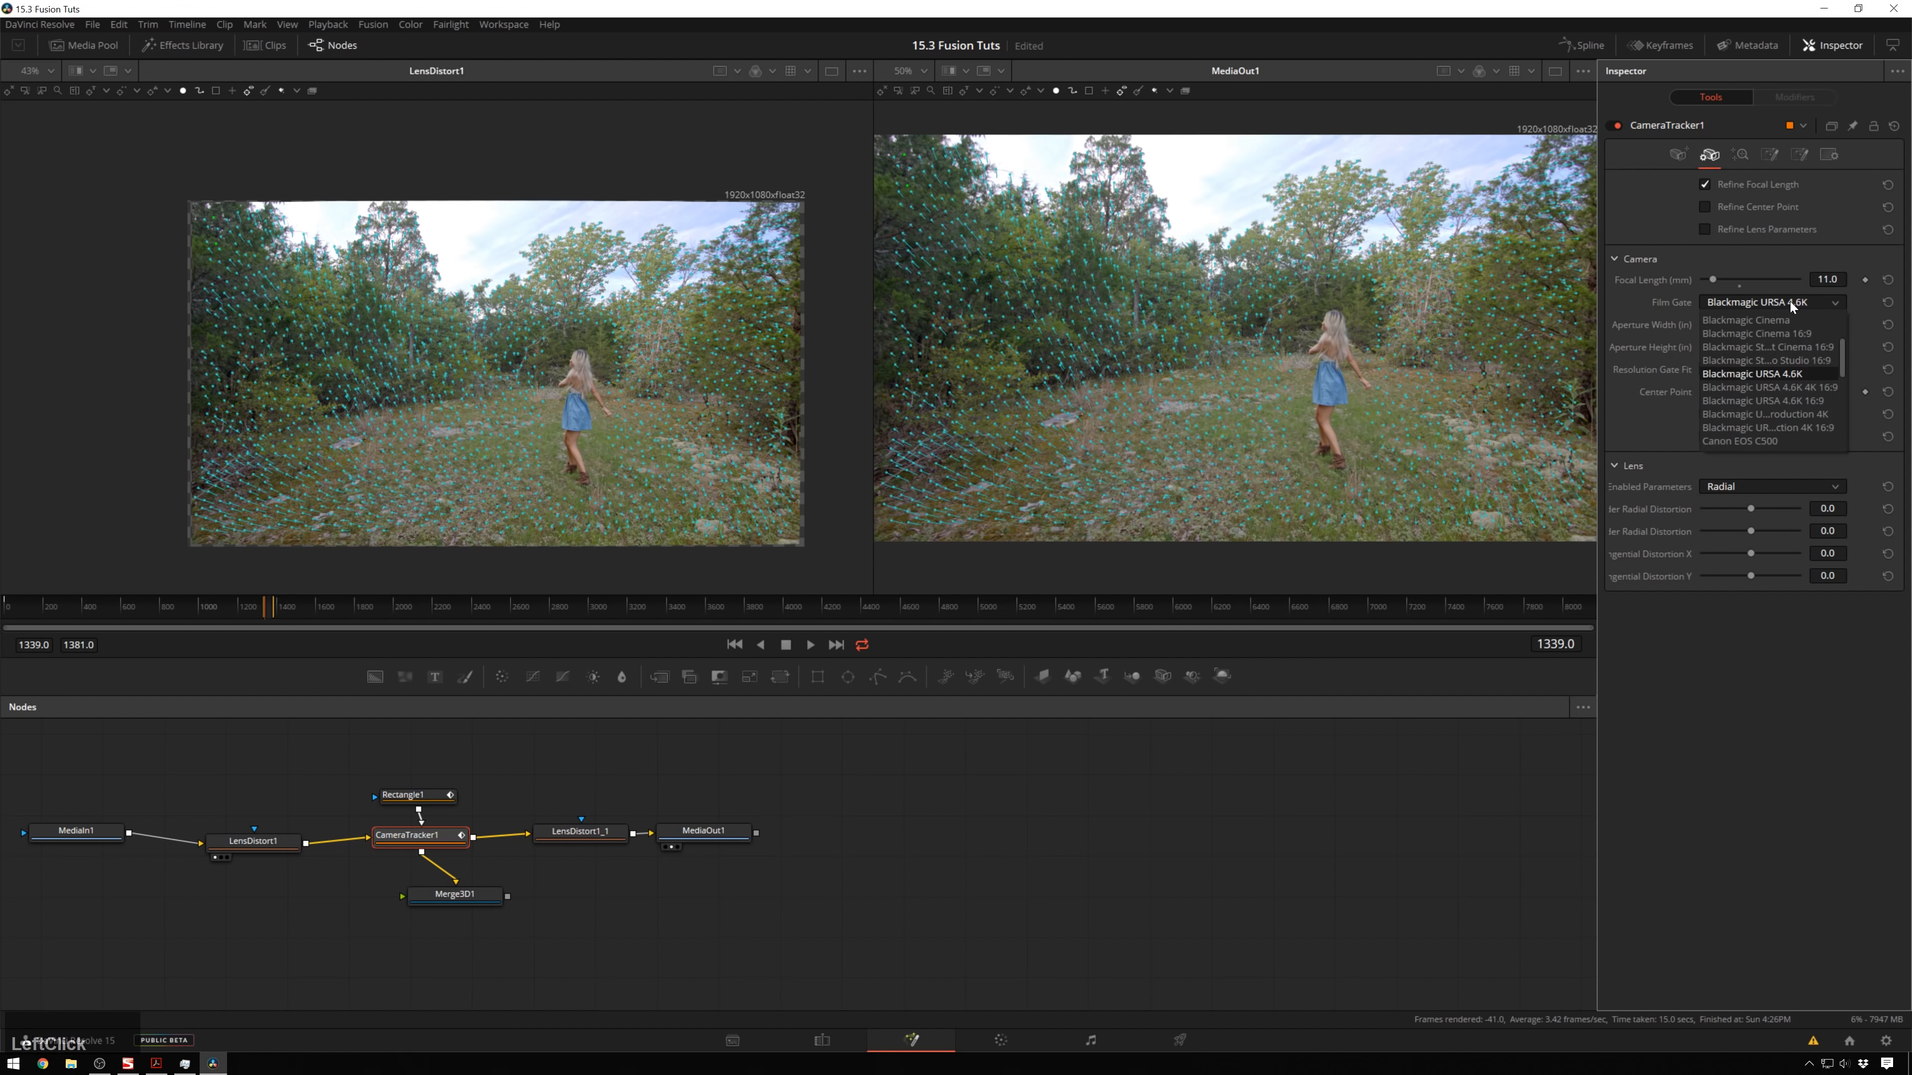
{"action": "left_click", "coordinate": [1775, 371]}
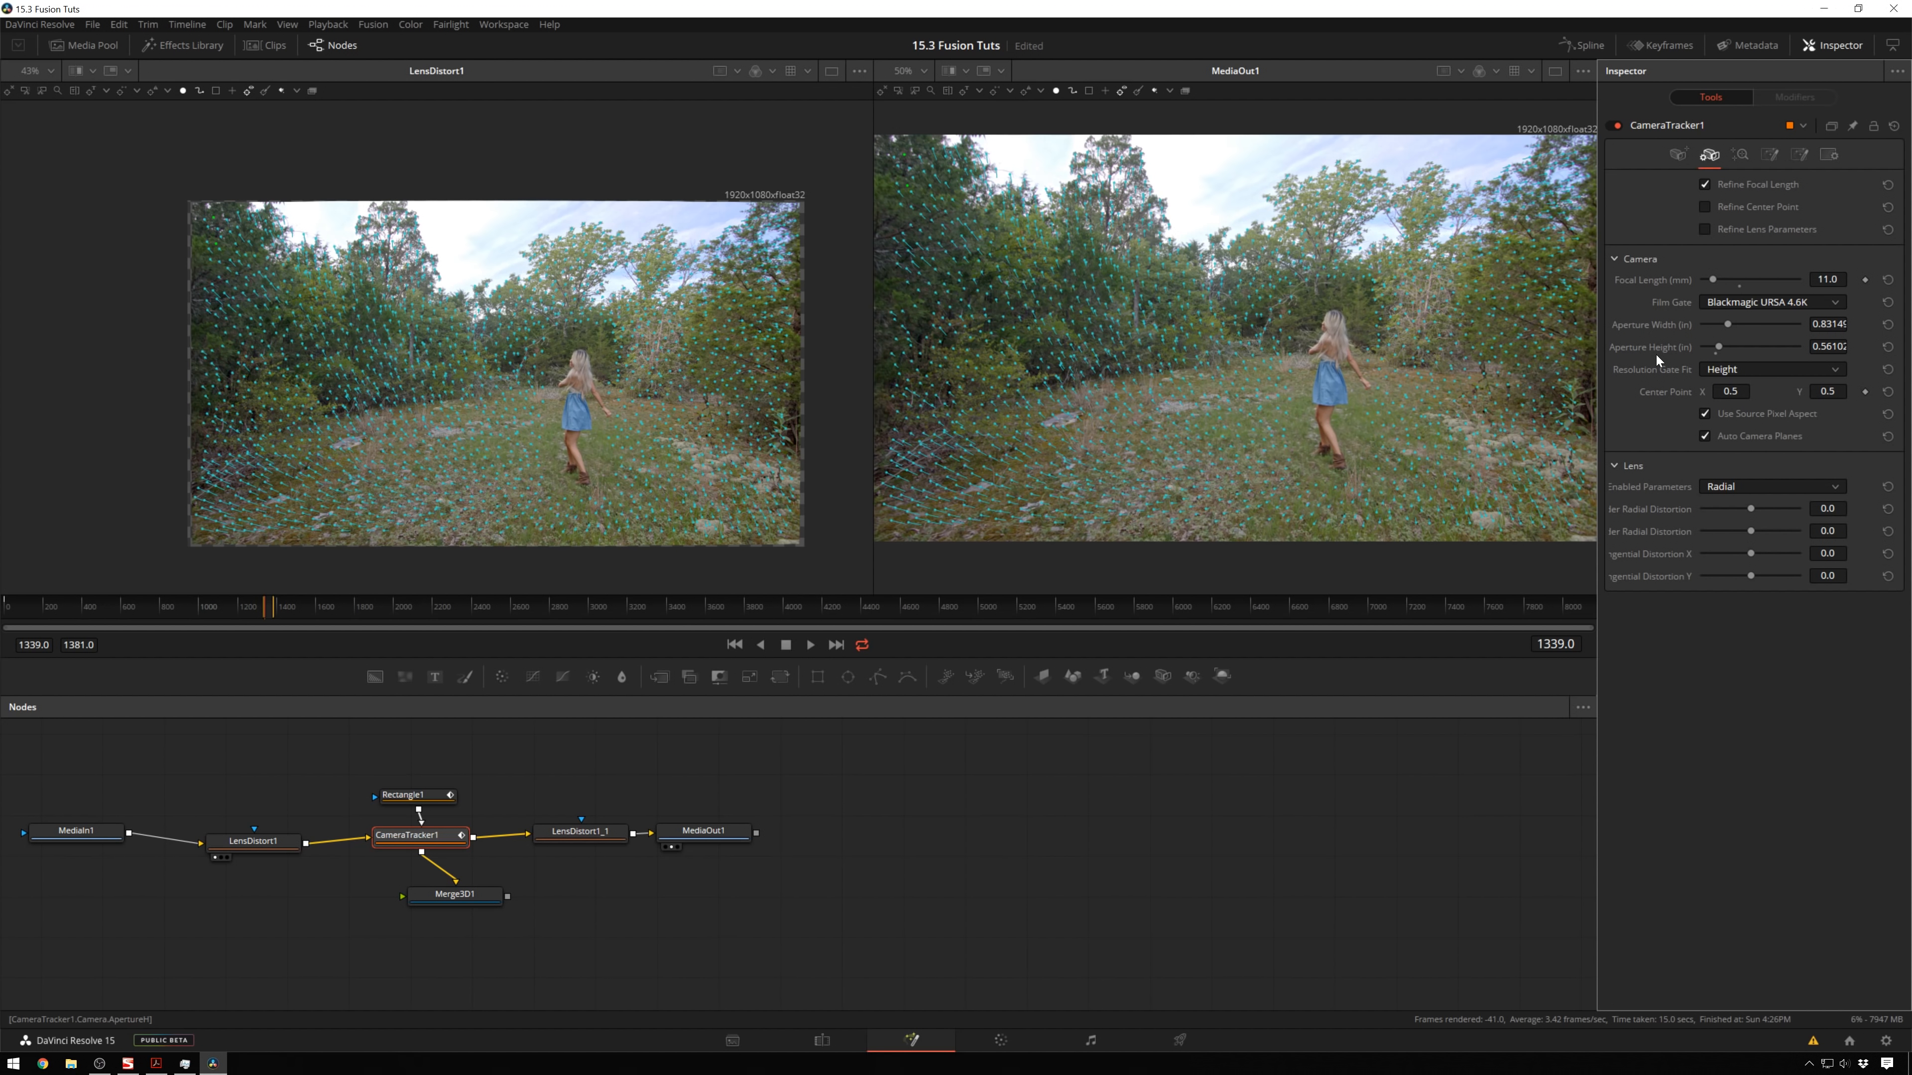
Set the enabled lens parameters of CameraTracker1 to None.
{"action": "scroll", "coordinate": [1655, 365], "scroll_direction": "down", "scroll_amount": 1}
{"action": "left_click", "coordinate": [1730, 489]}
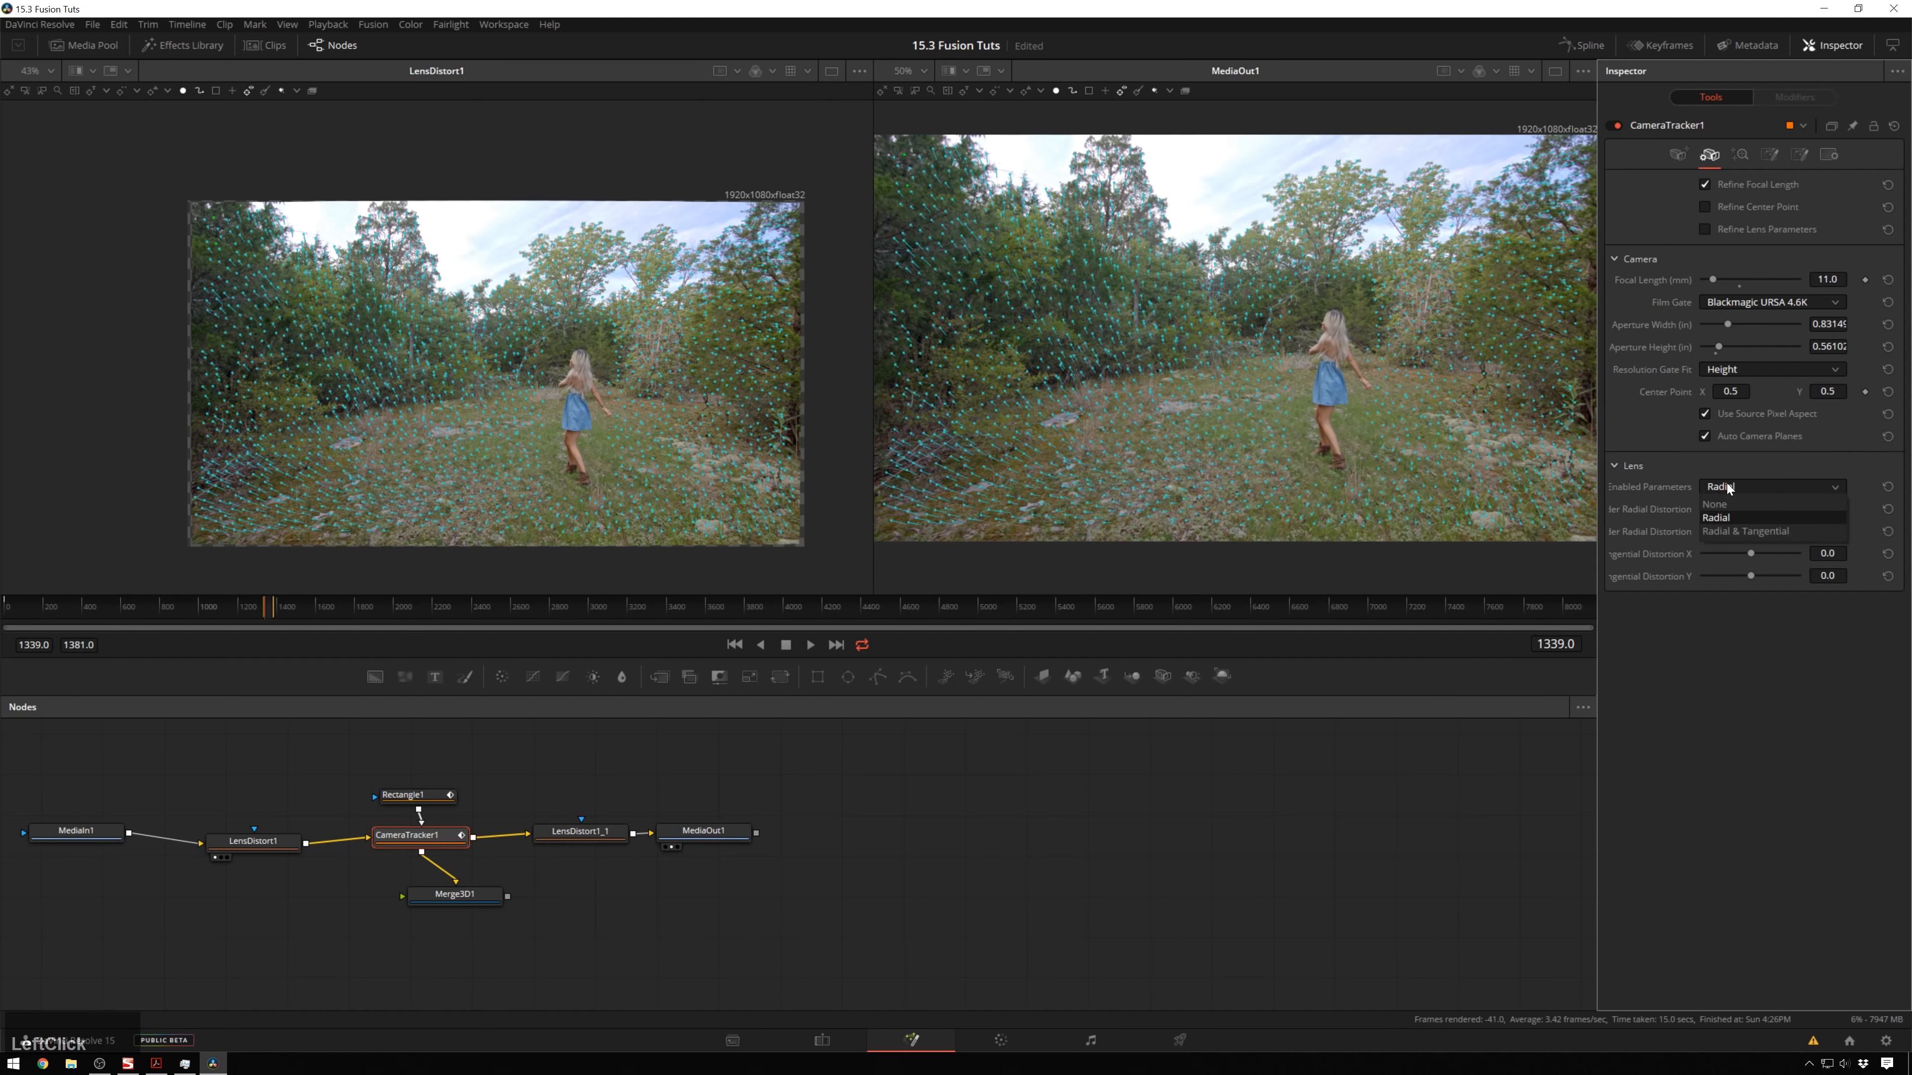
{"action": "left_click", "coordinate": [1746, 697]}
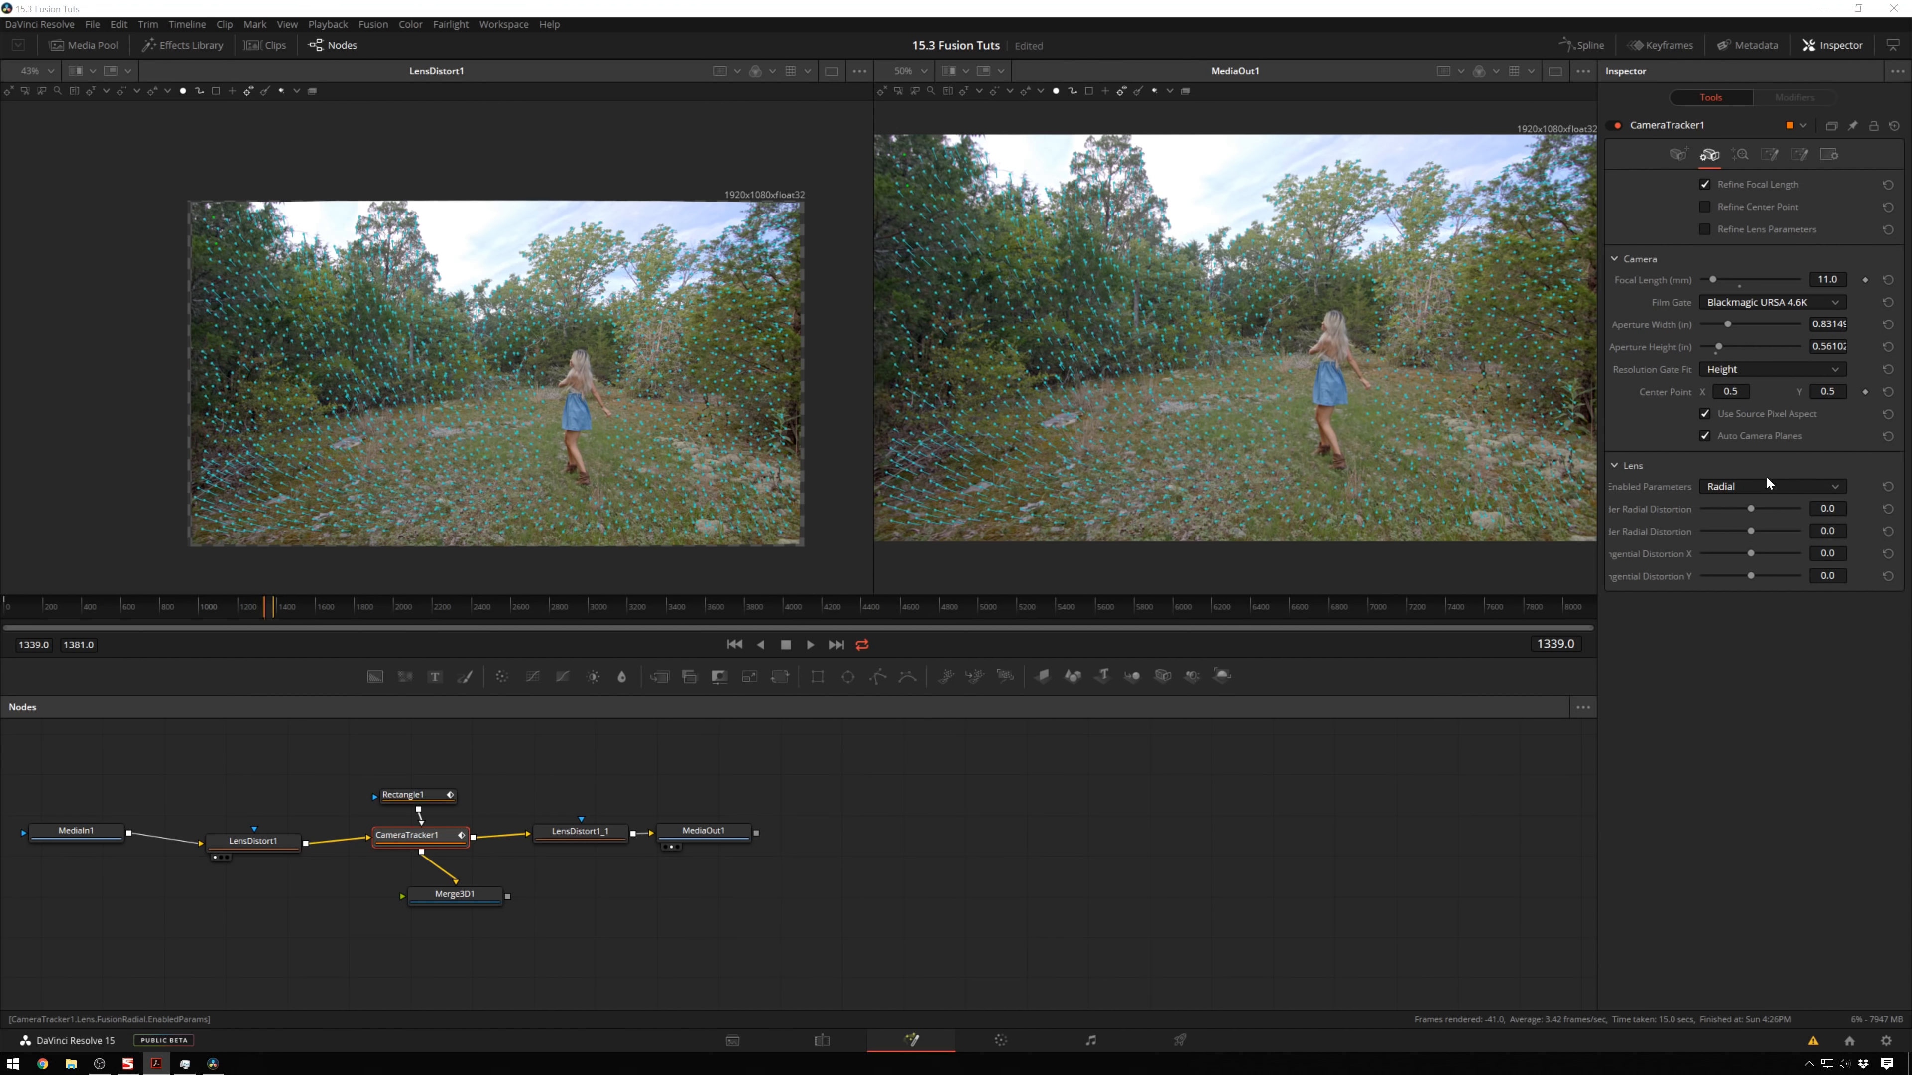
{"action": "left_click", "coordinate": [1769, 486]}
{"action": "left_click", "coordinate": [1778, 527]}
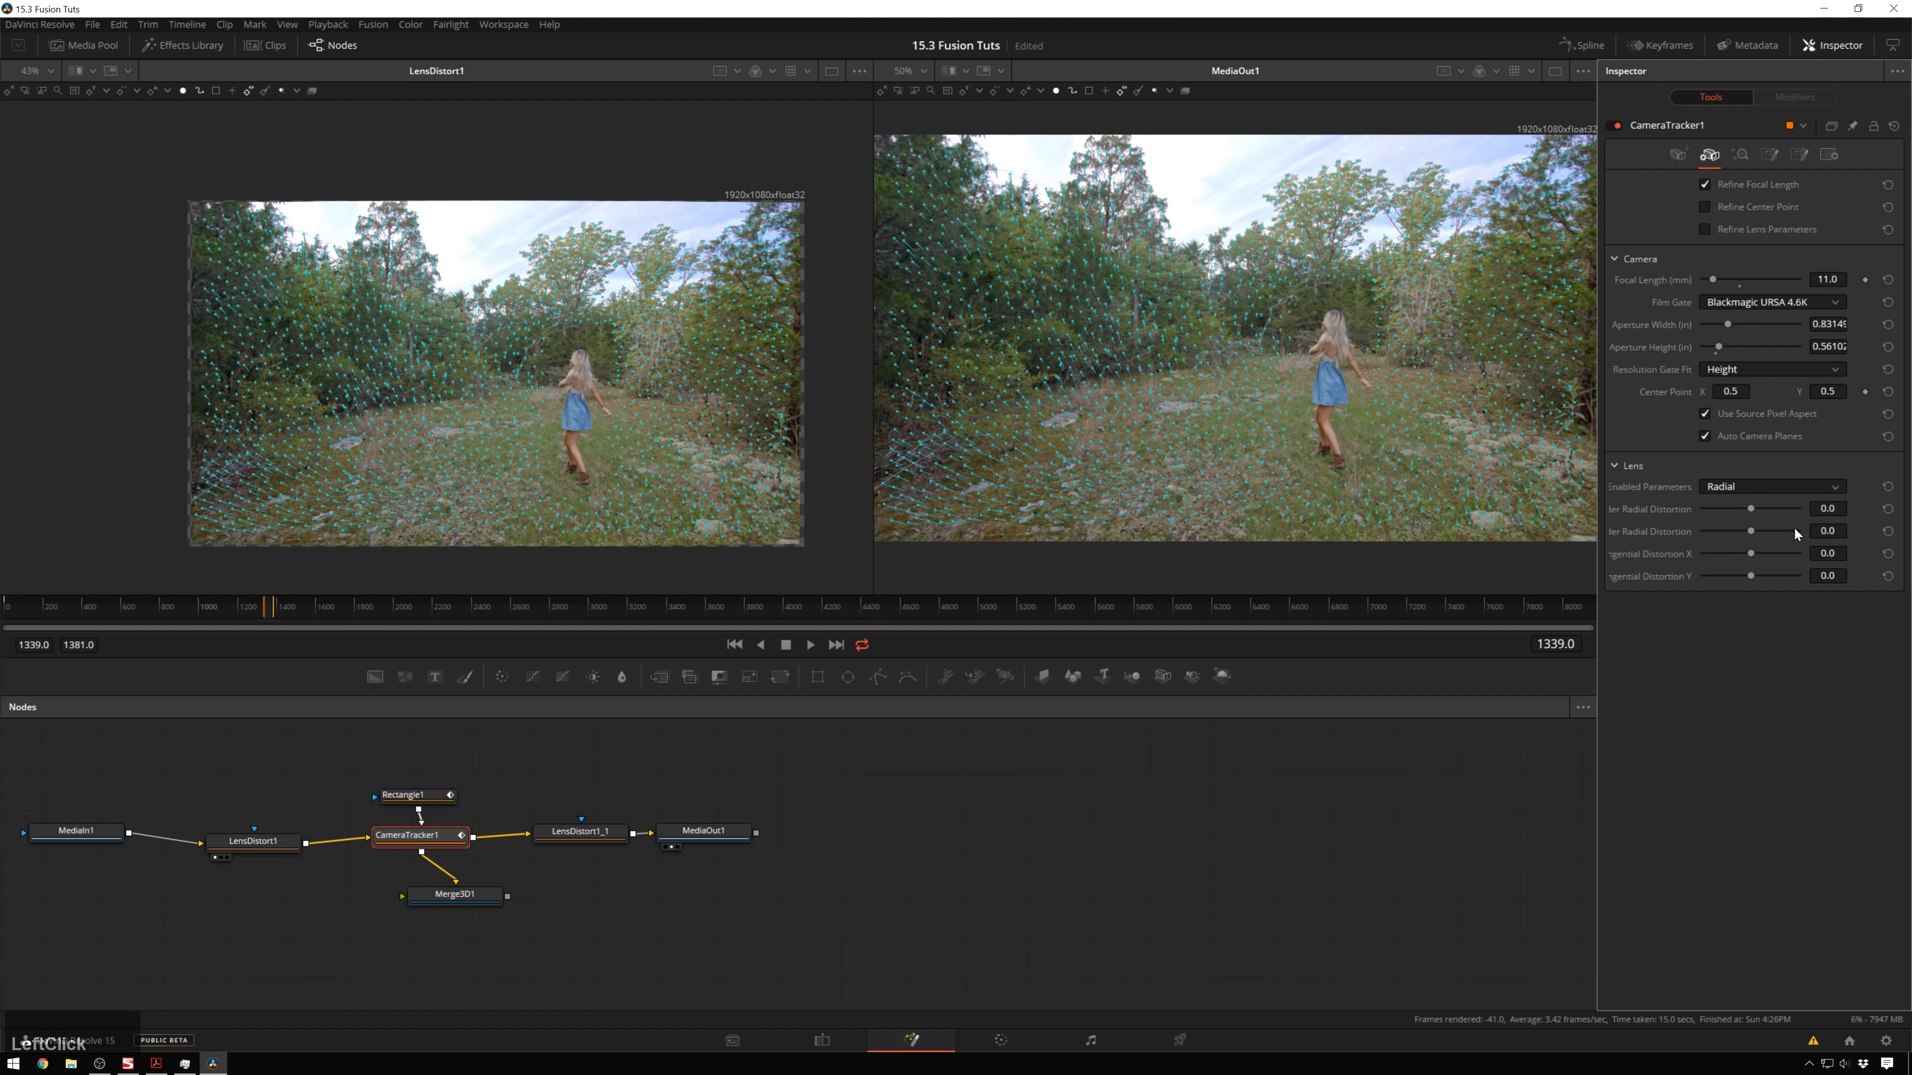
{"action": "left_click", "coordinate": [1789, 487]}
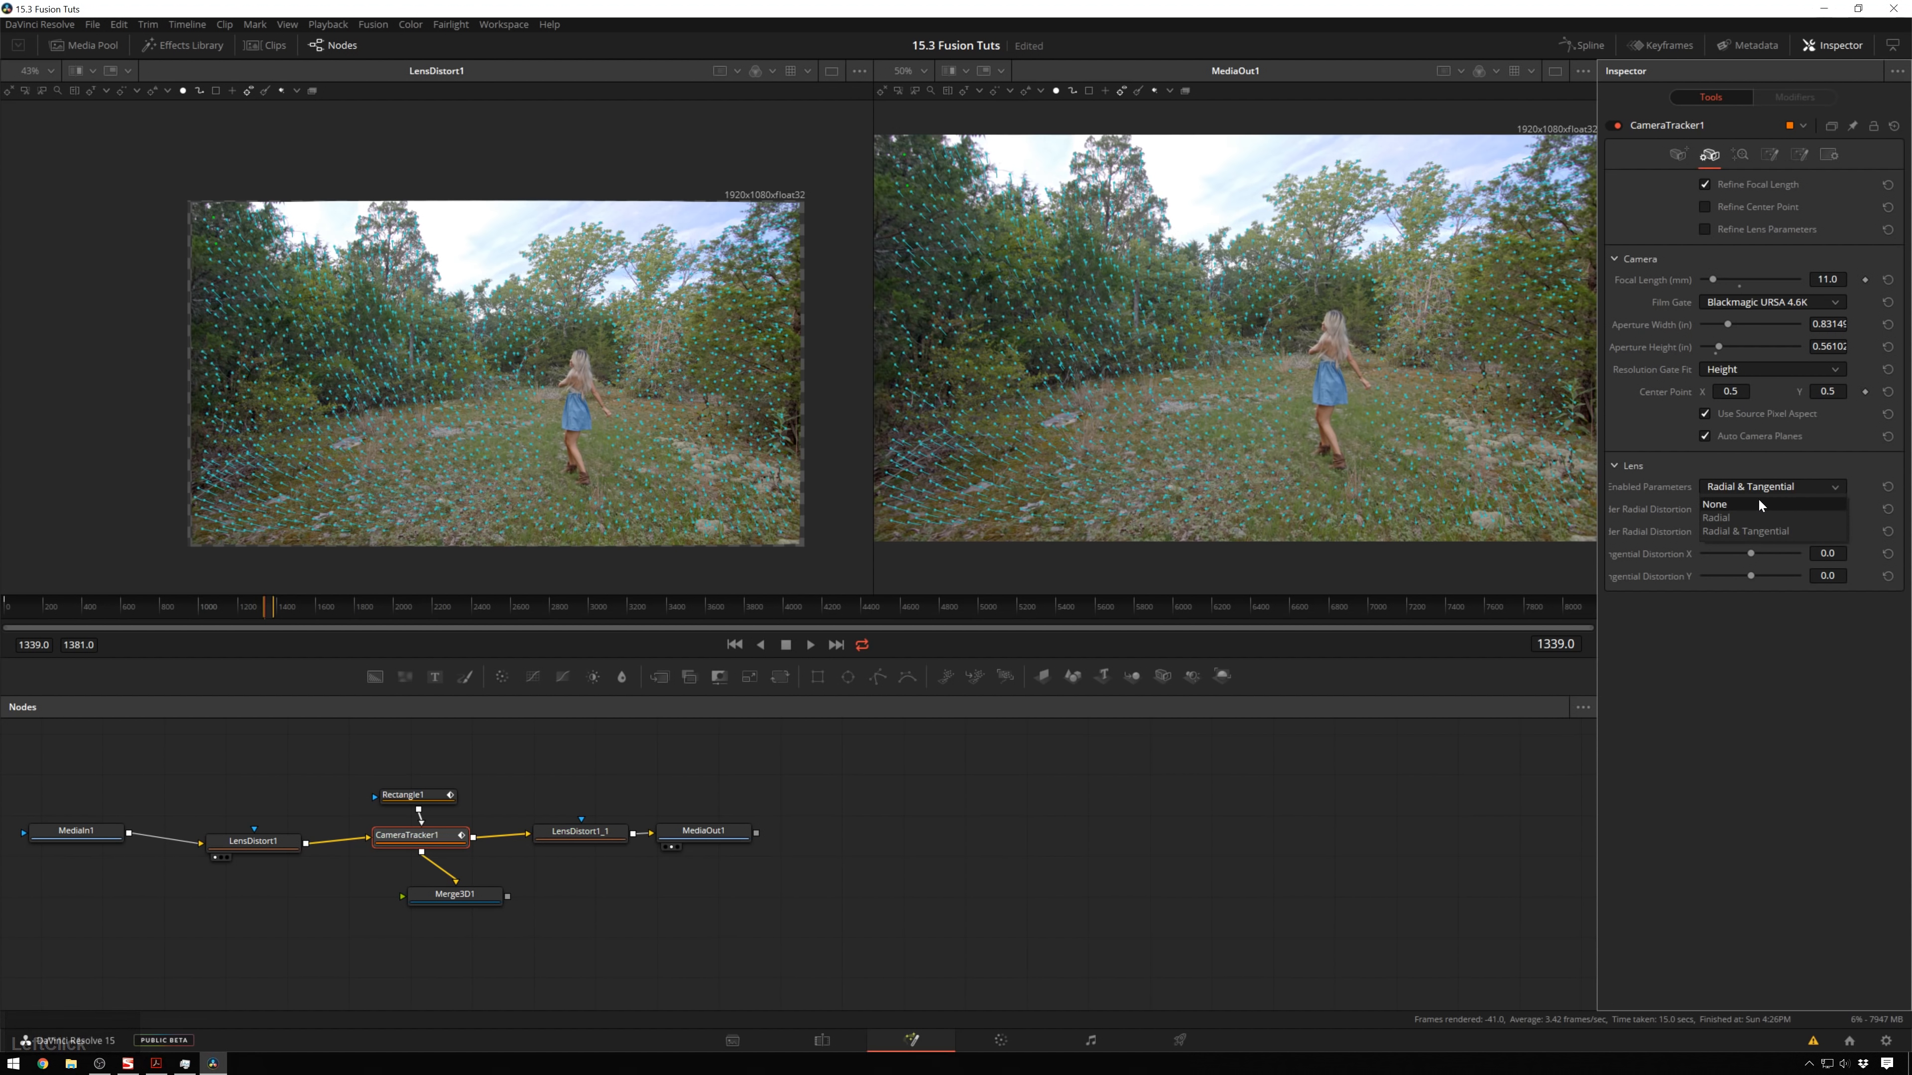
{"action": "left_click", "coordinate": [1758, 498]}
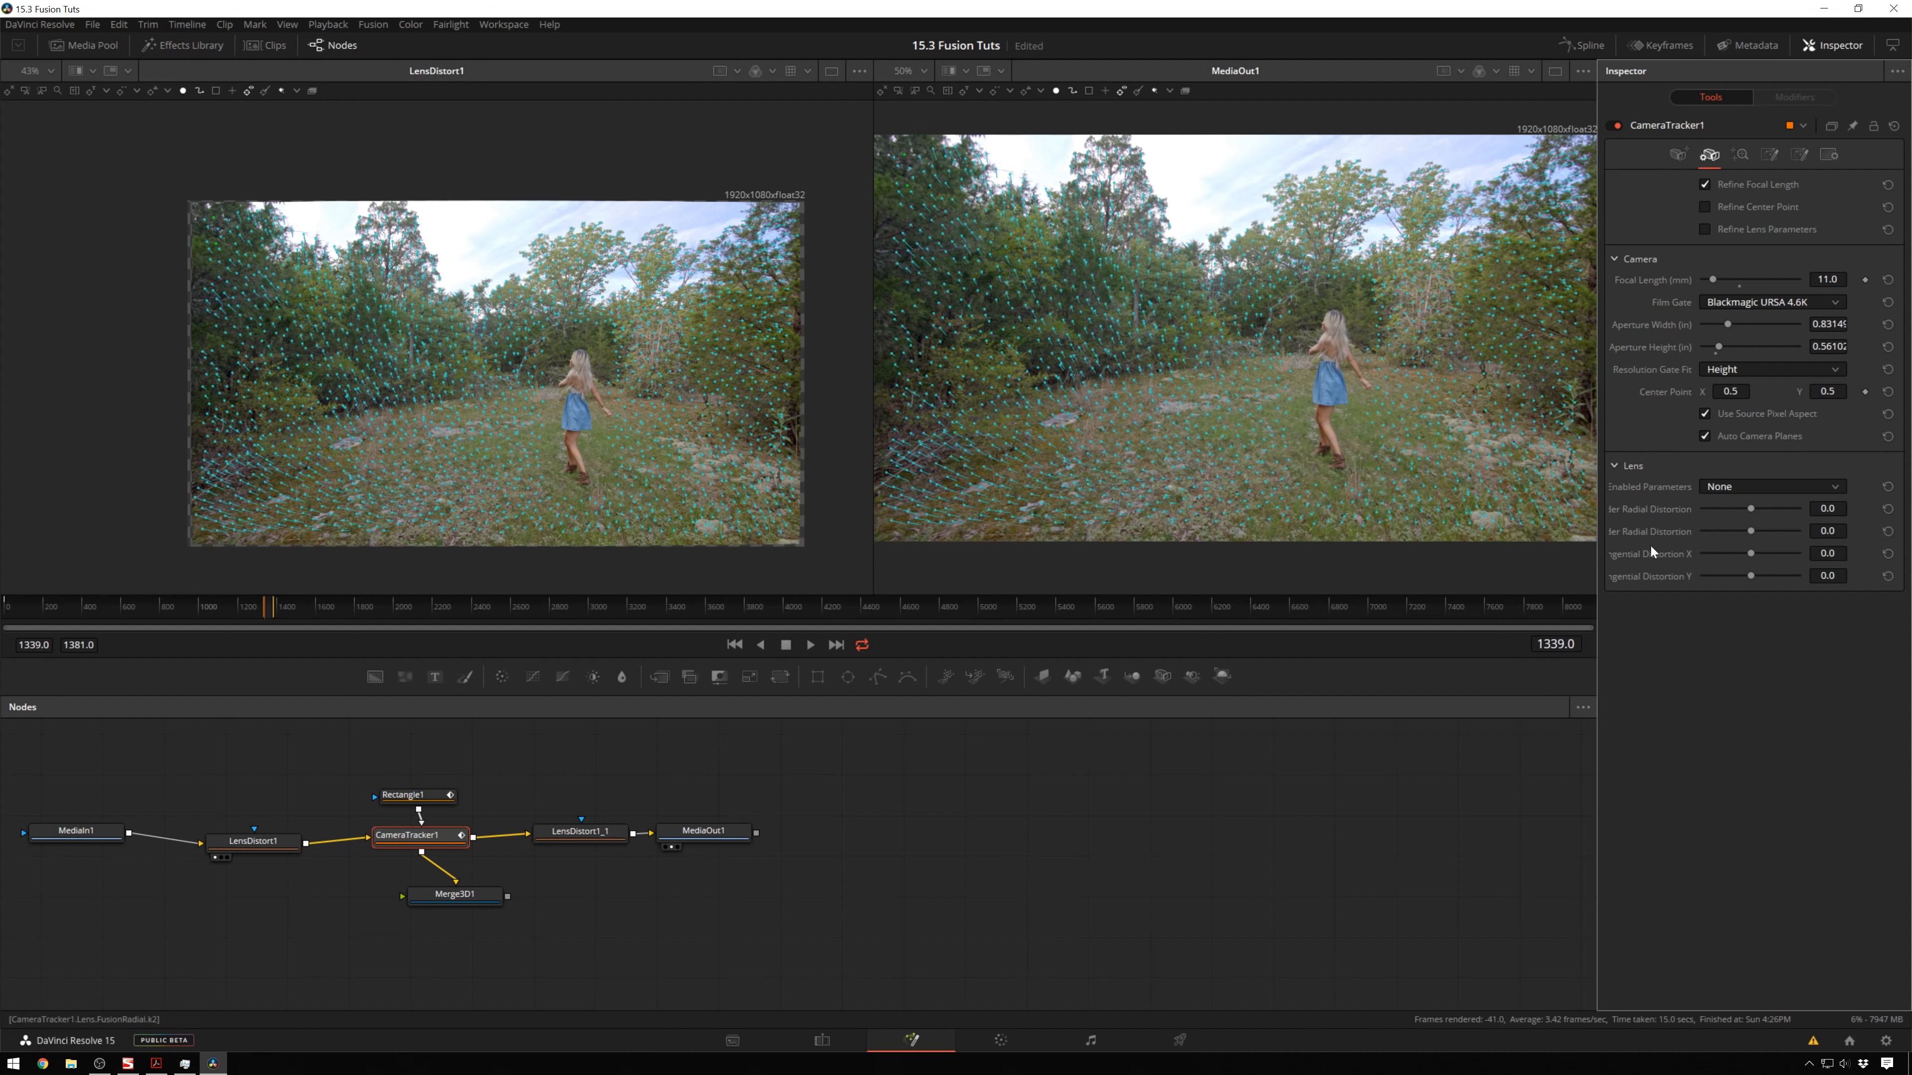
Open CameraTracker1's solve settings and save the project.
{"action": "mouse_move", "coordinate": [1562, 311]}
{"action": "left_click", "coordinate": [1740, 155]}
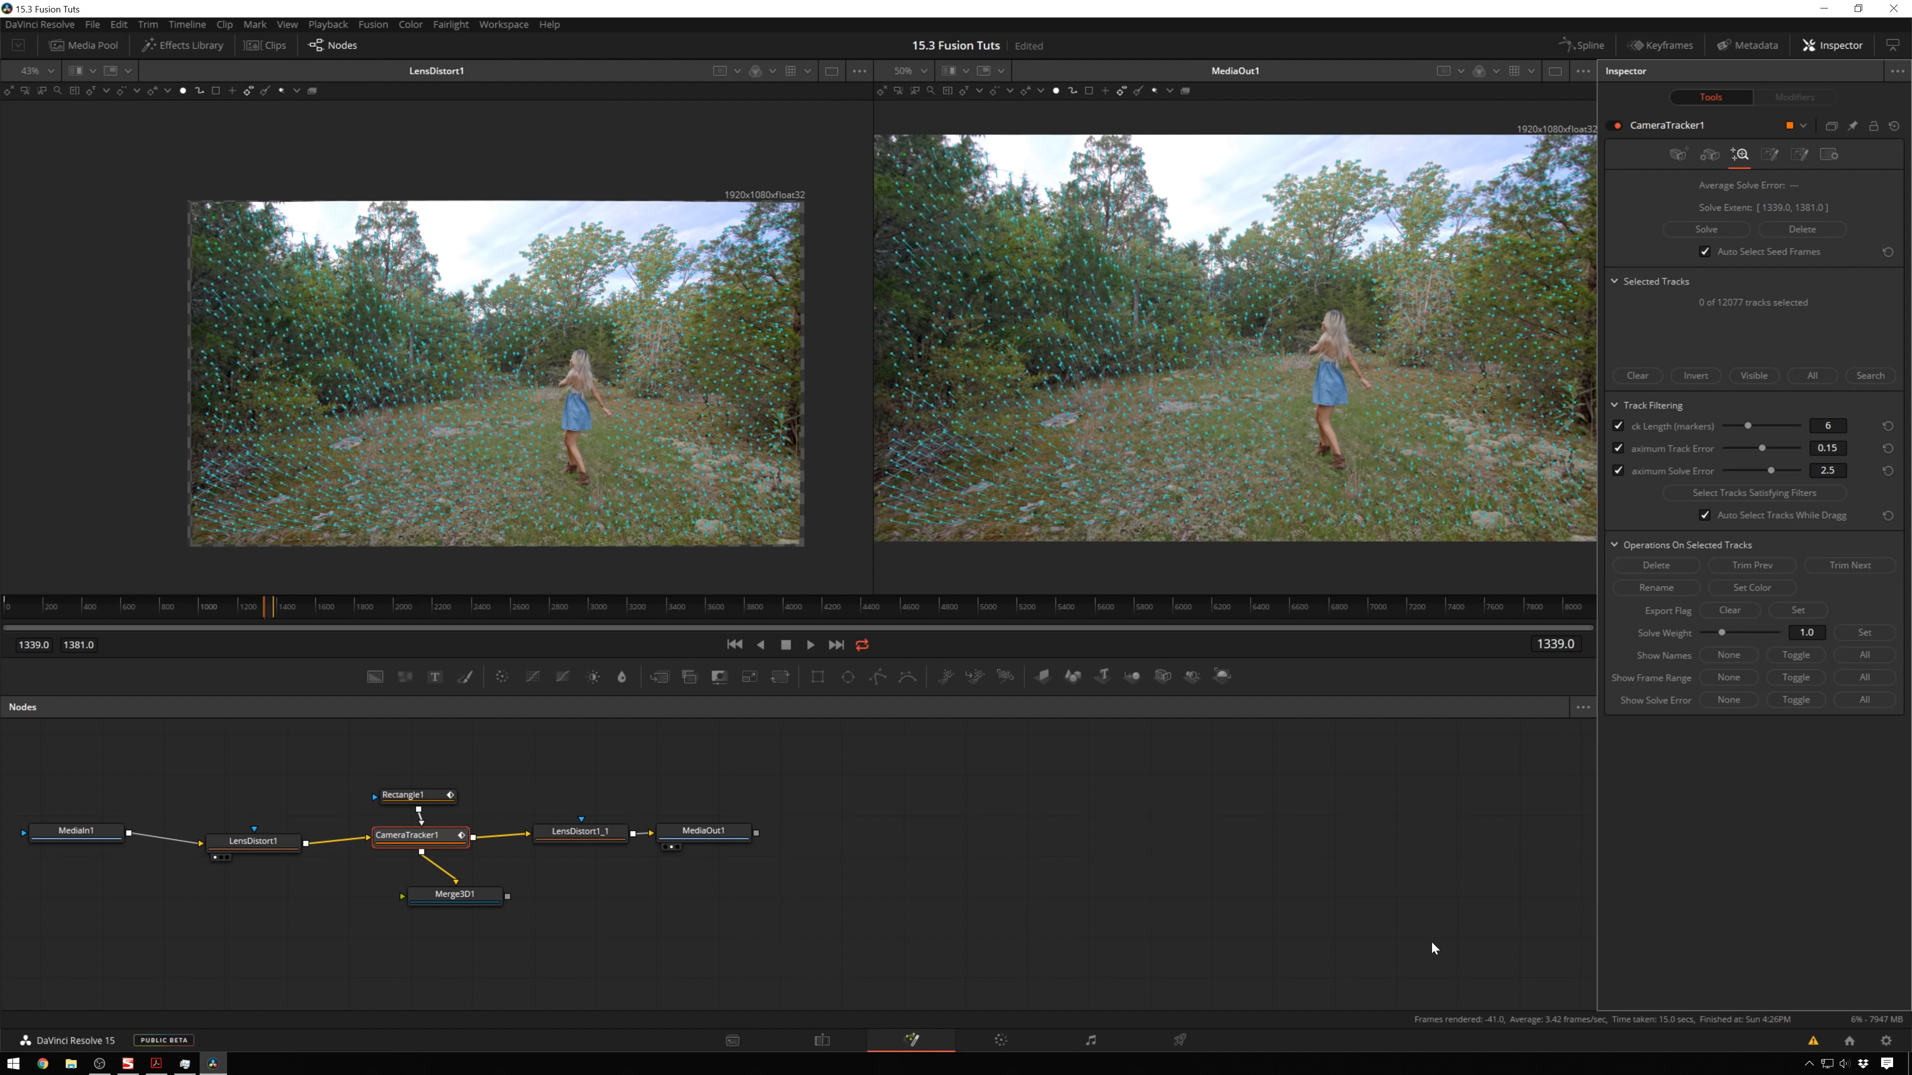
{"action": "key", "text": "ctrl+s"}
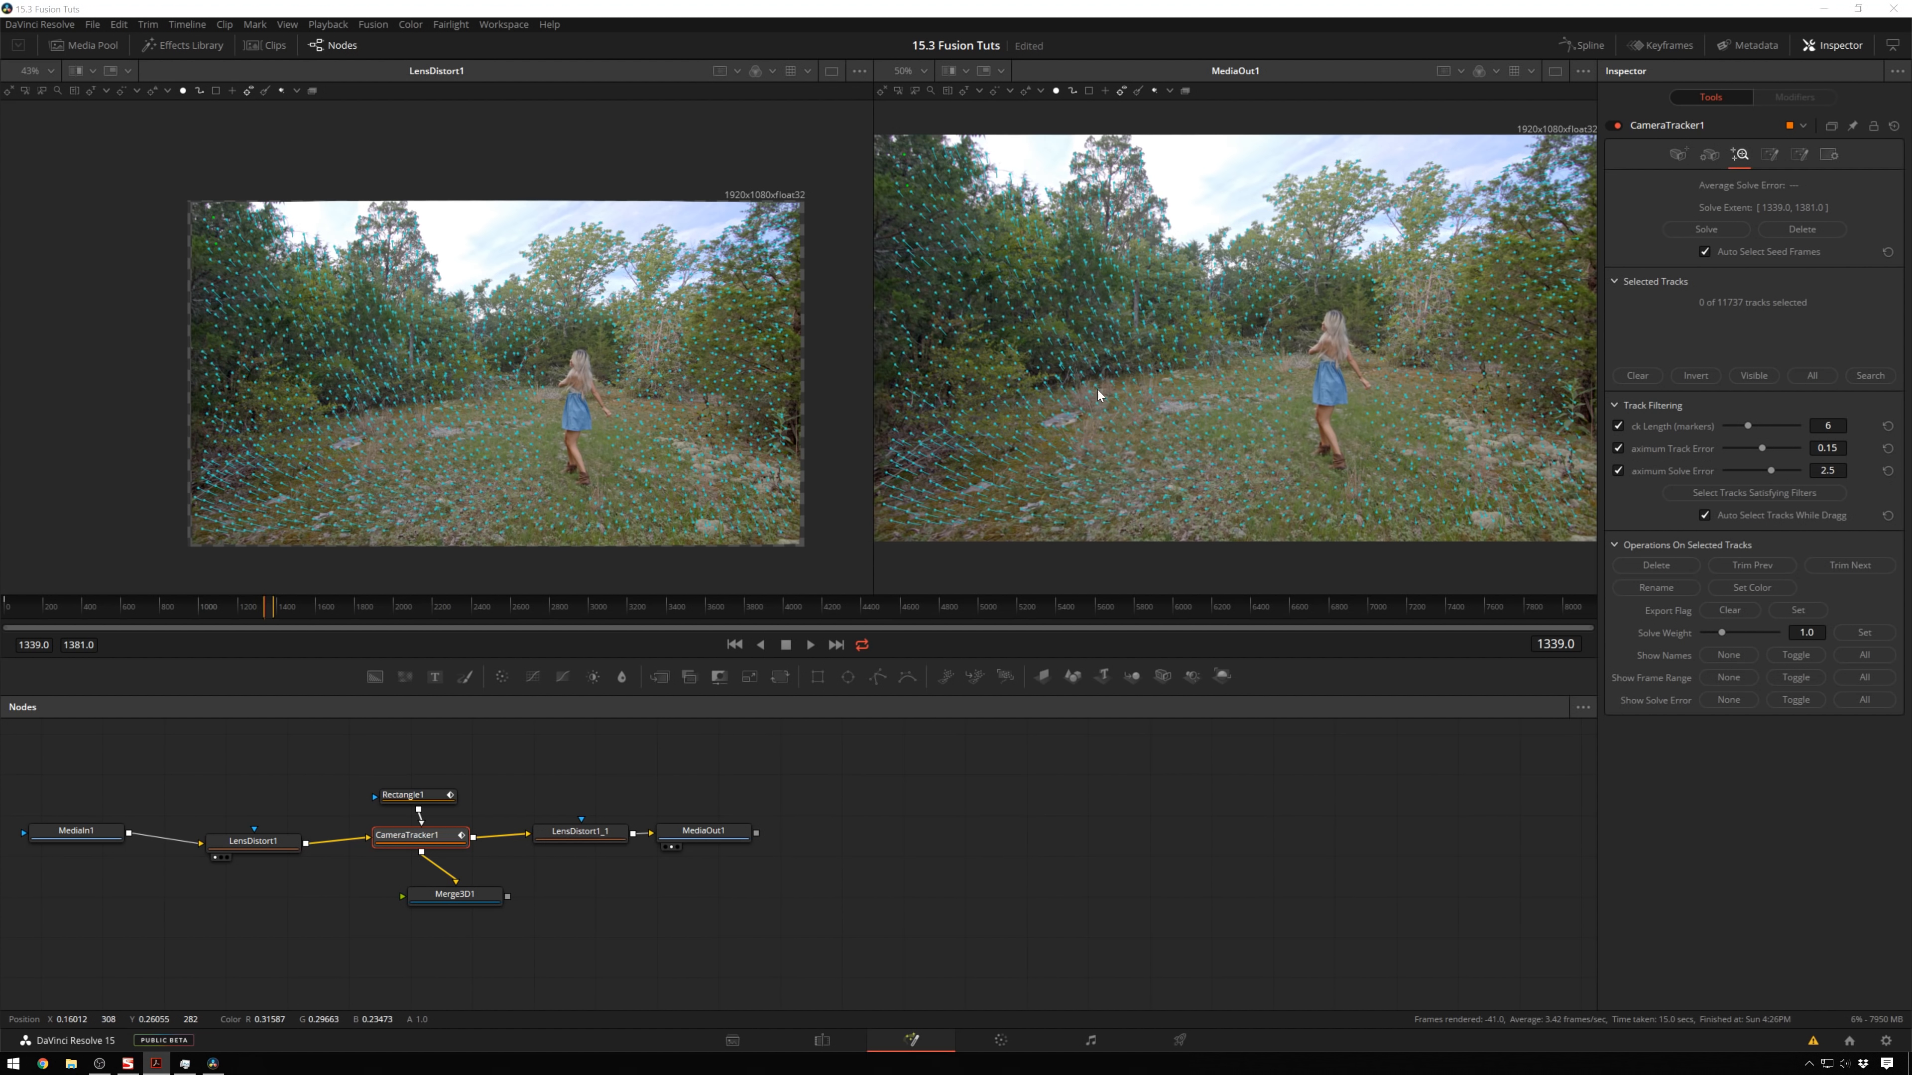
Filter the tracks with a maximum track error of 0.121 and a maximum solve error of 1.61.
{"action": "mouse_move", "coordinate": [1134, 398]}
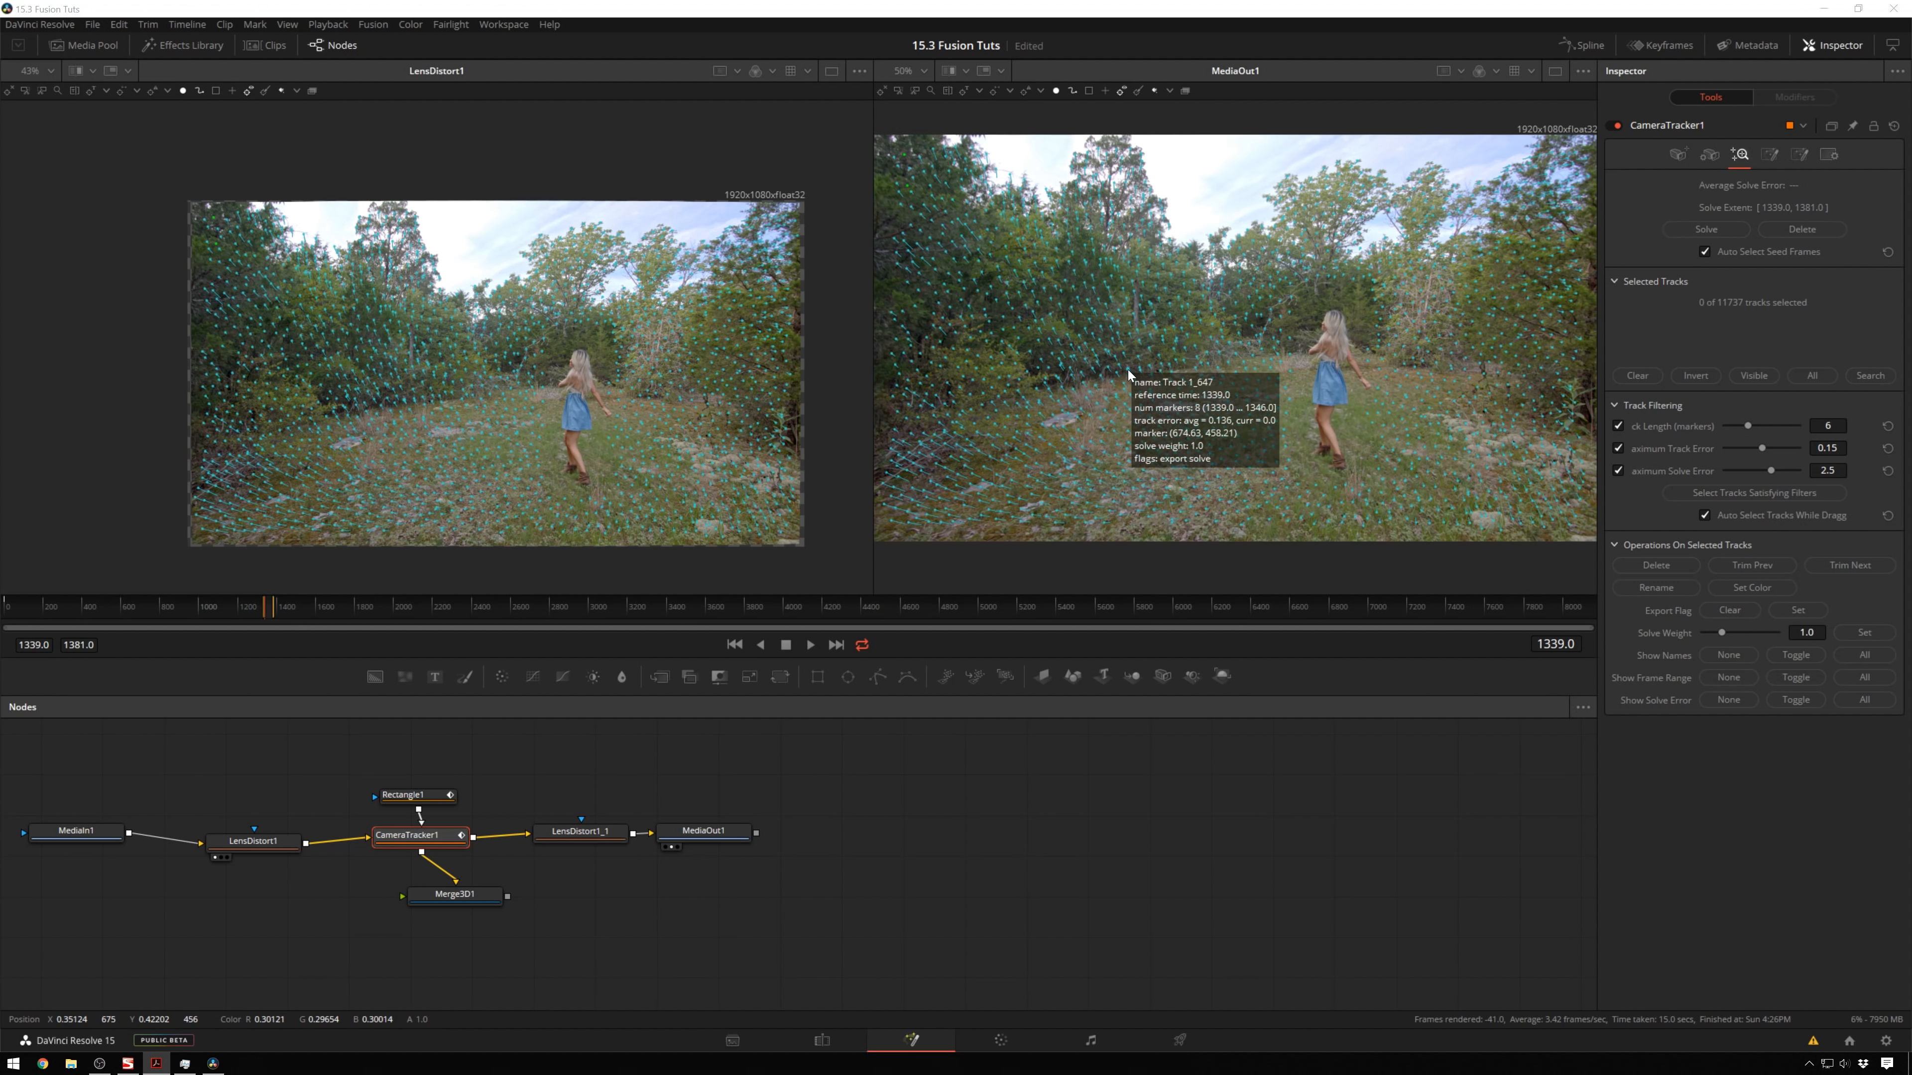
{"action": "left_click_drag", "start_coordinate": [1747, 426], "coordinate": [1760, 425]}
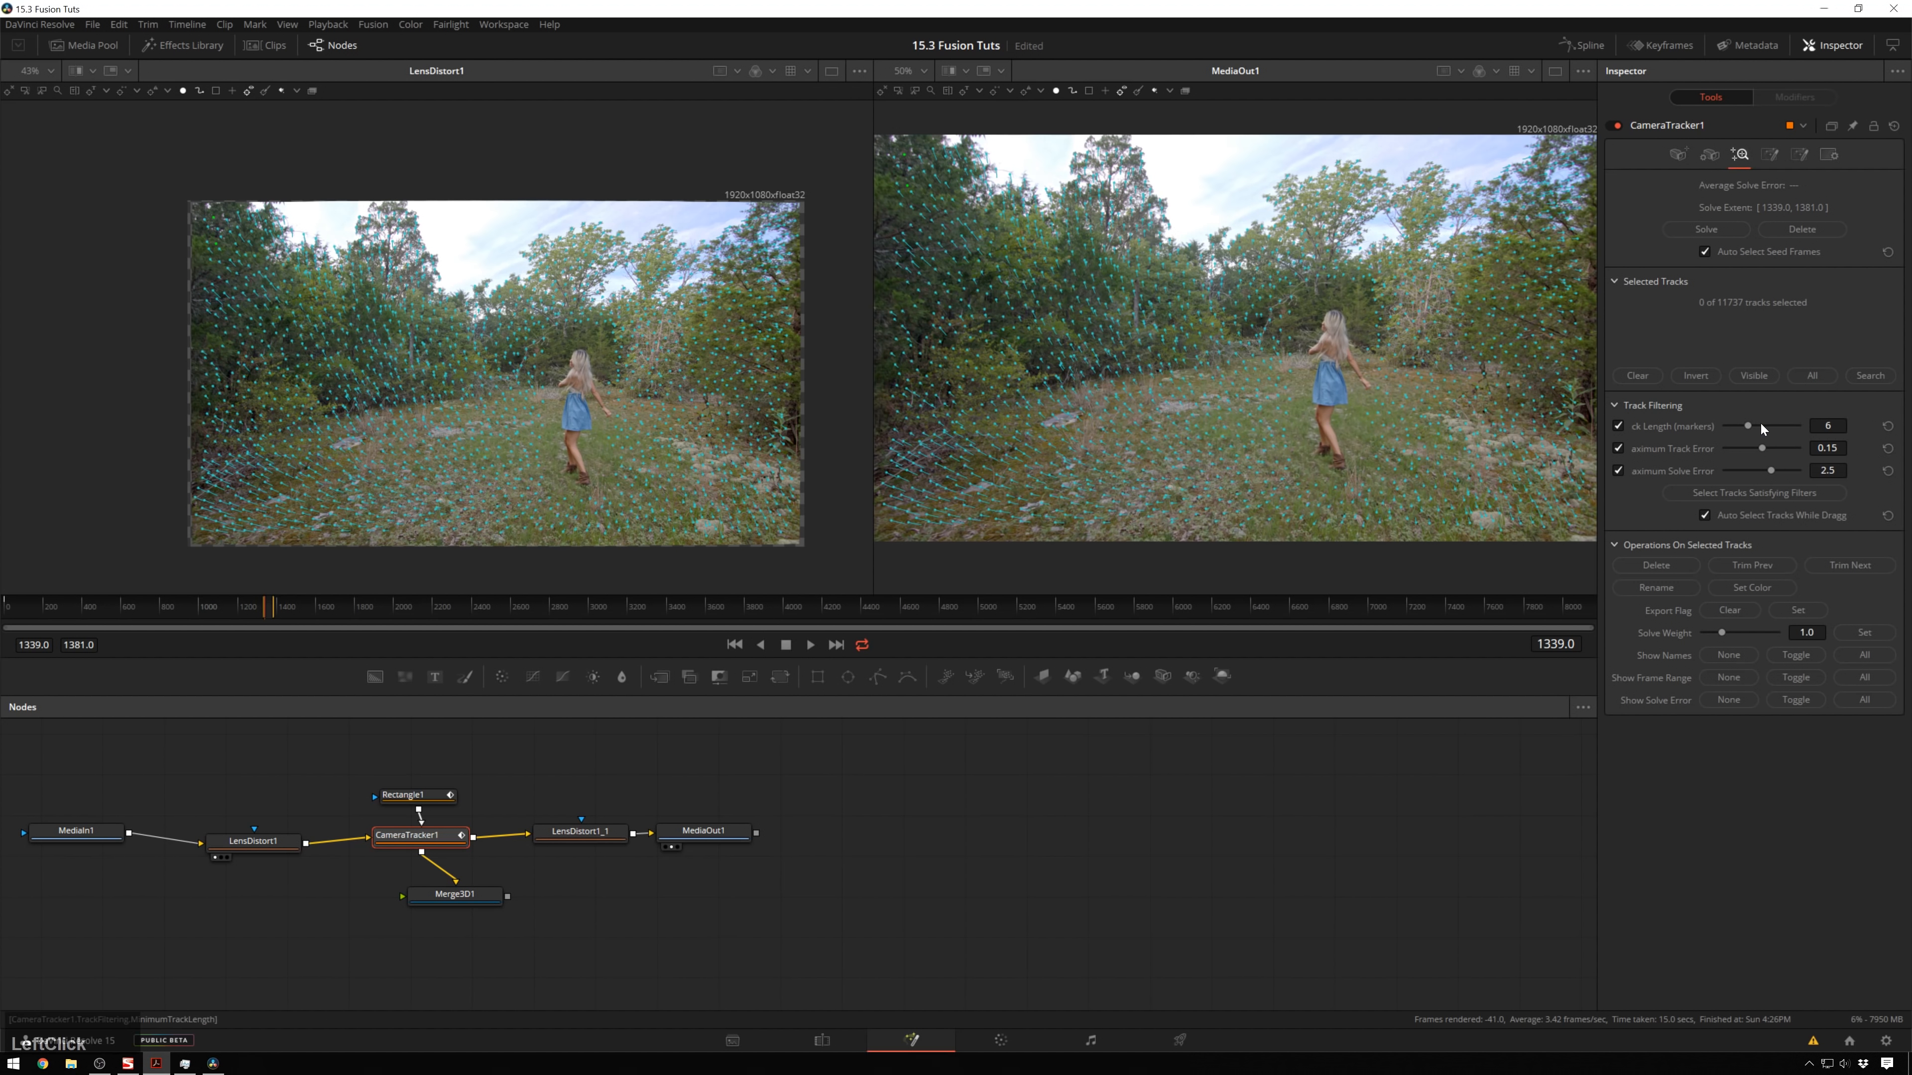
{"action": "left_click_drag", "start_coordinate": [1758, 442], "coordinate": [1747, 440]}
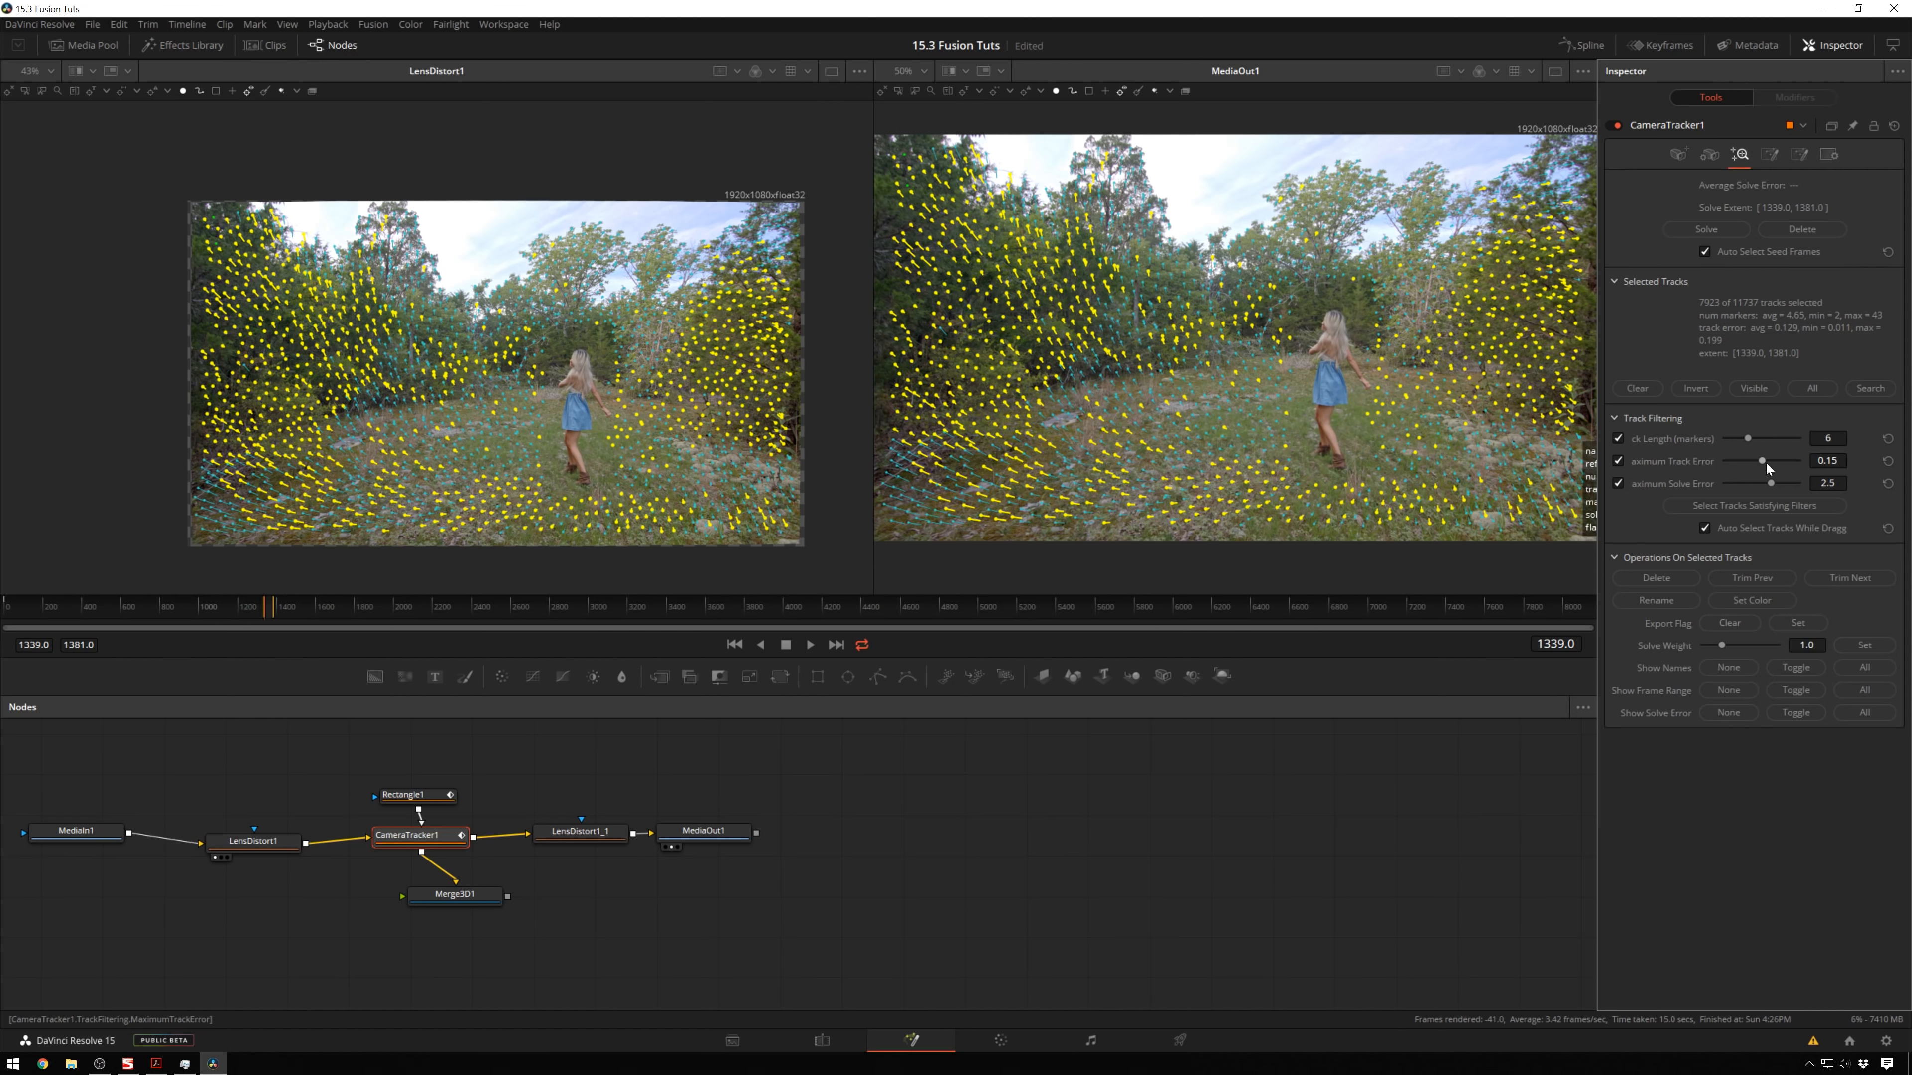
{"action": "left_click_drag", "start_coordinate": [1763, 460], "coordinate": [1757, 459]}
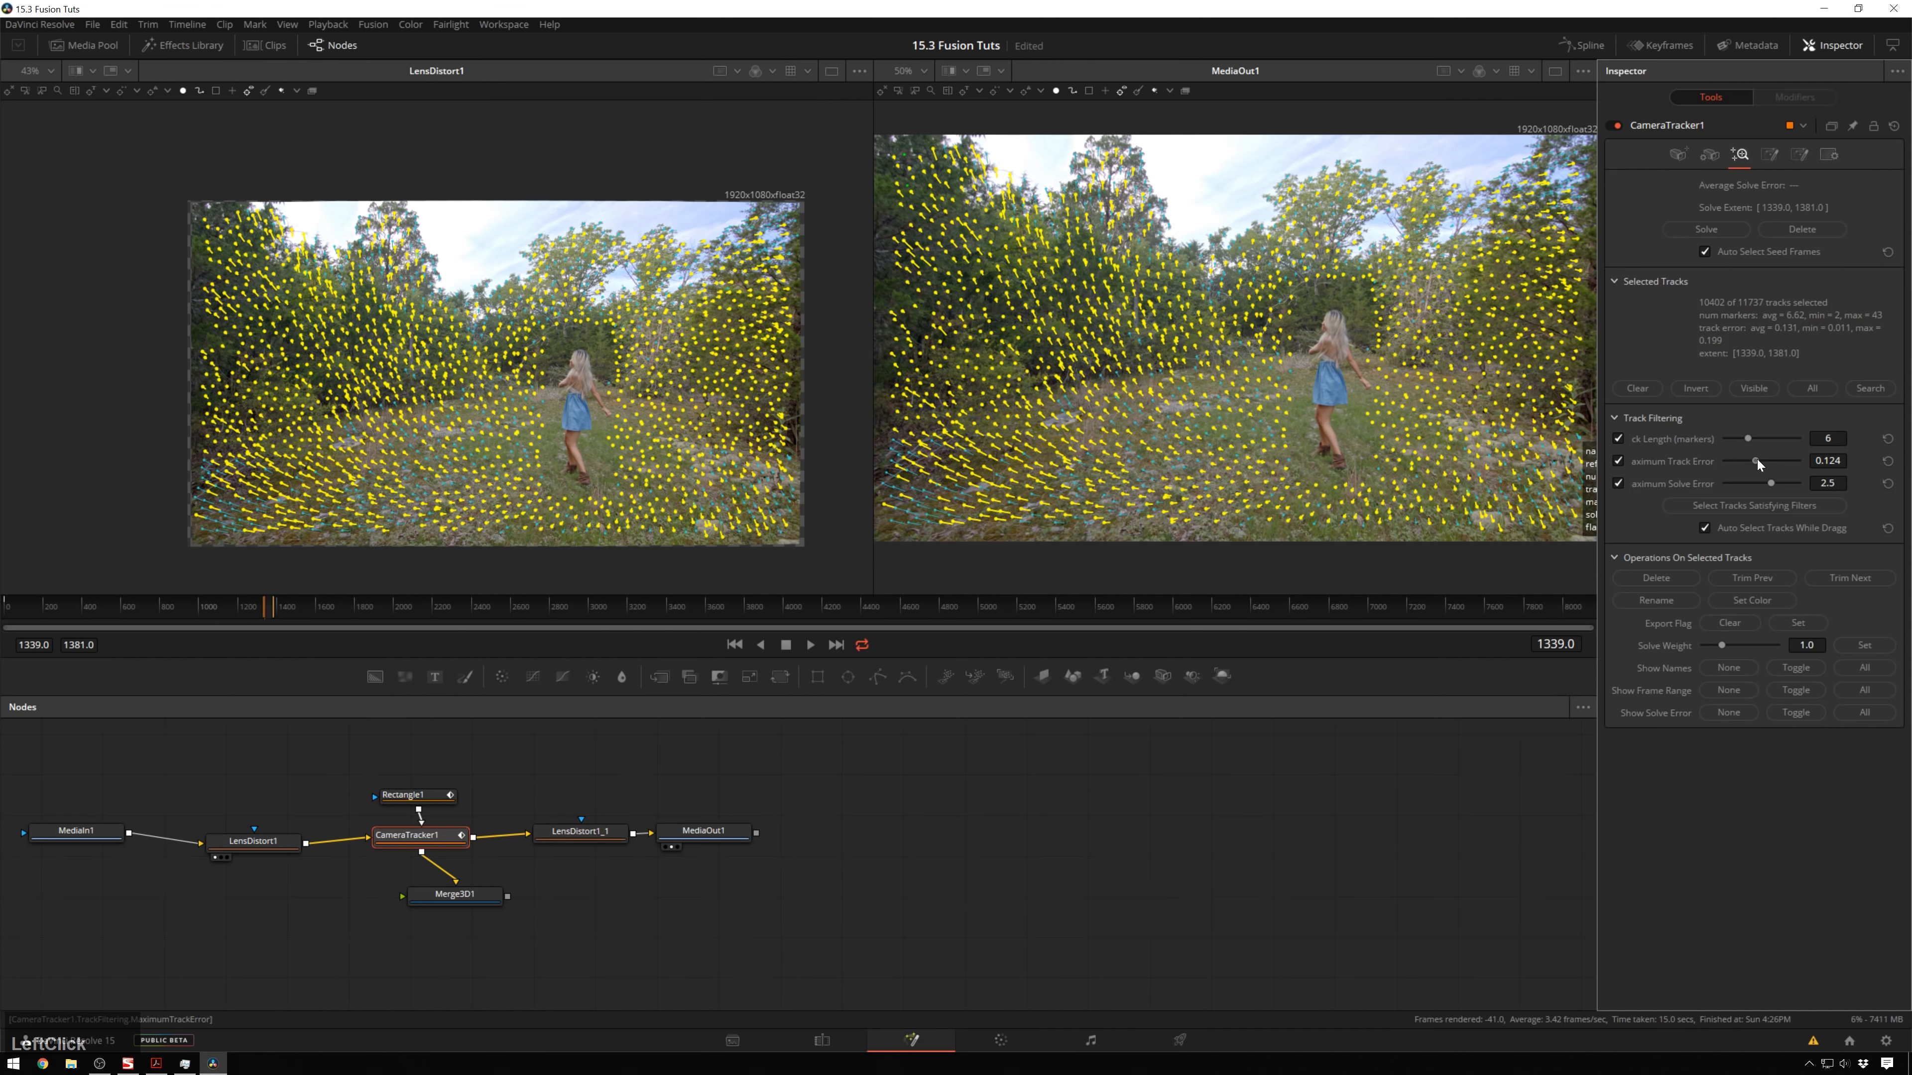
{"action": "left_click_drag", "start_coordinate": [1757, 458], "coordinate": [1757, 460]}
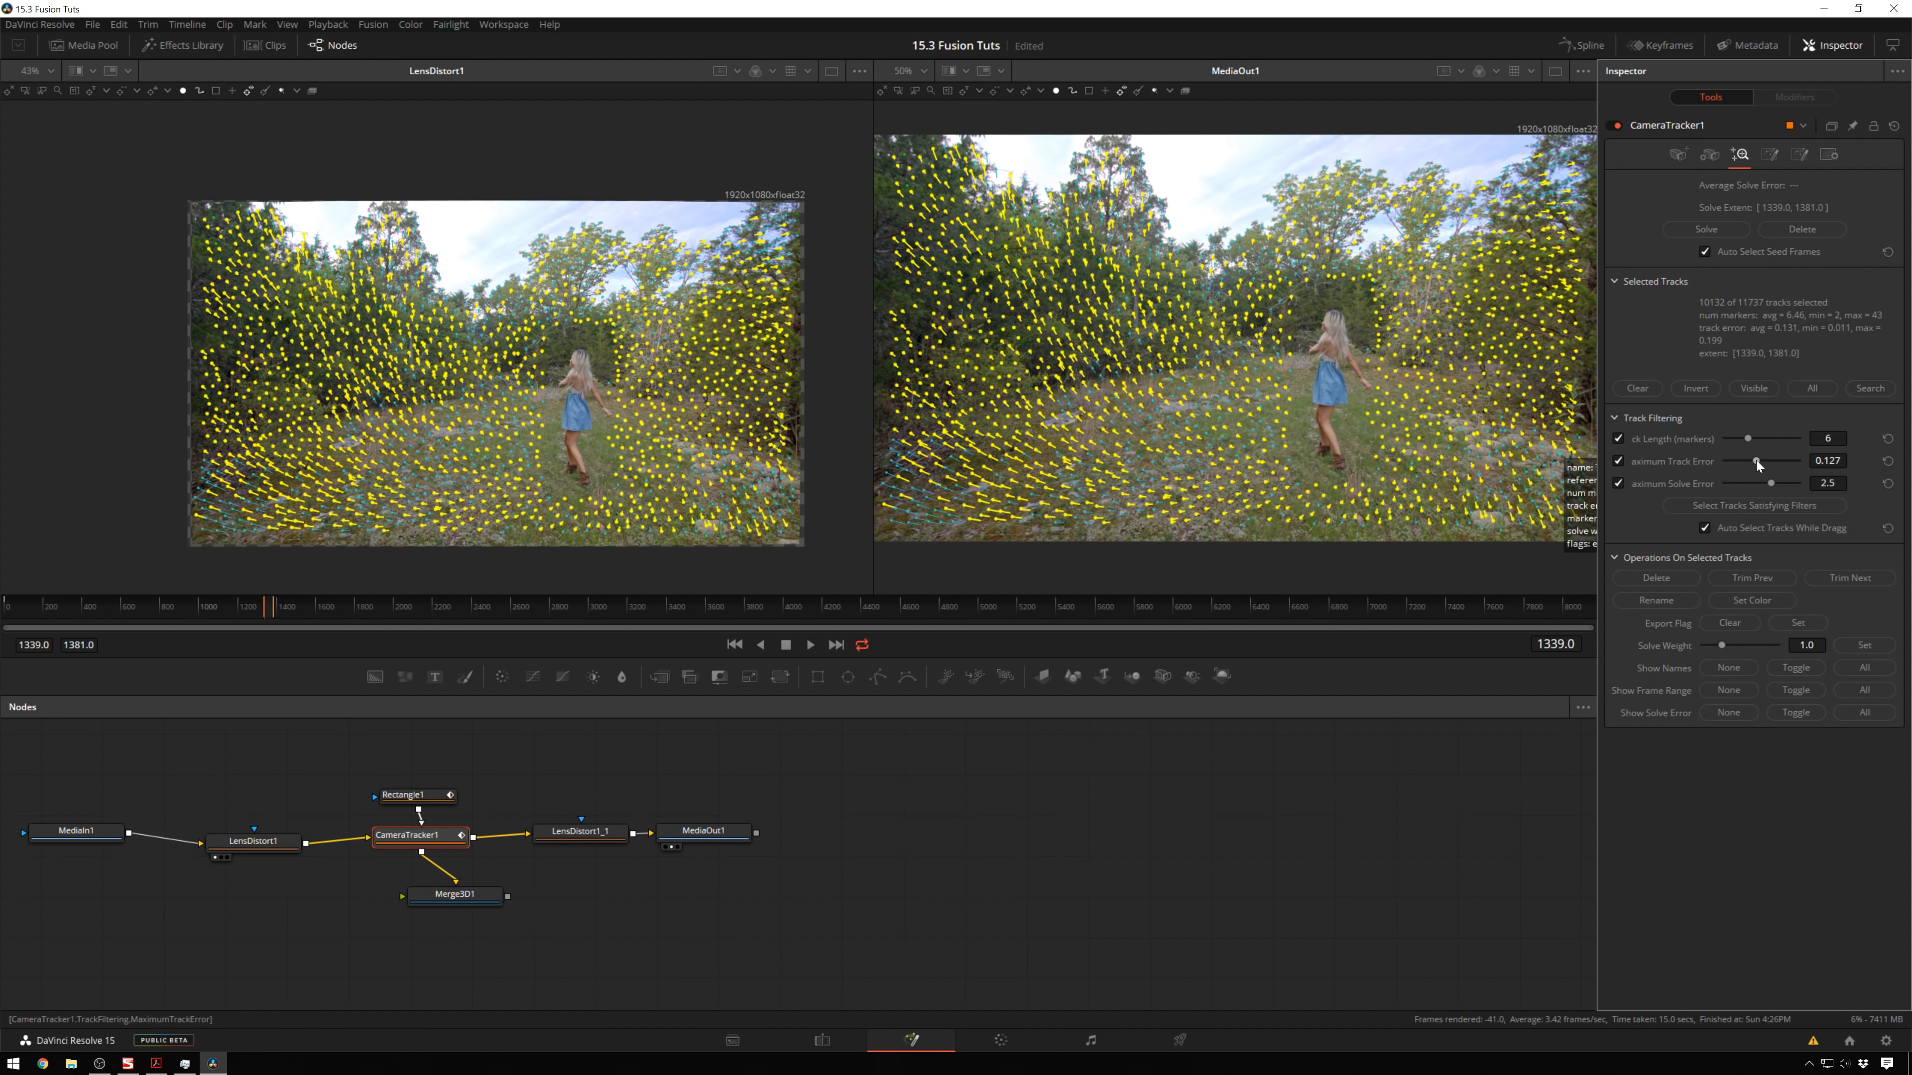
{"action": "left_click_drag", "start_coordinate": [1757, 460], "coordinate": [1754, 460]}
{"action": "left_click", "coordinate": [1769, 484]}
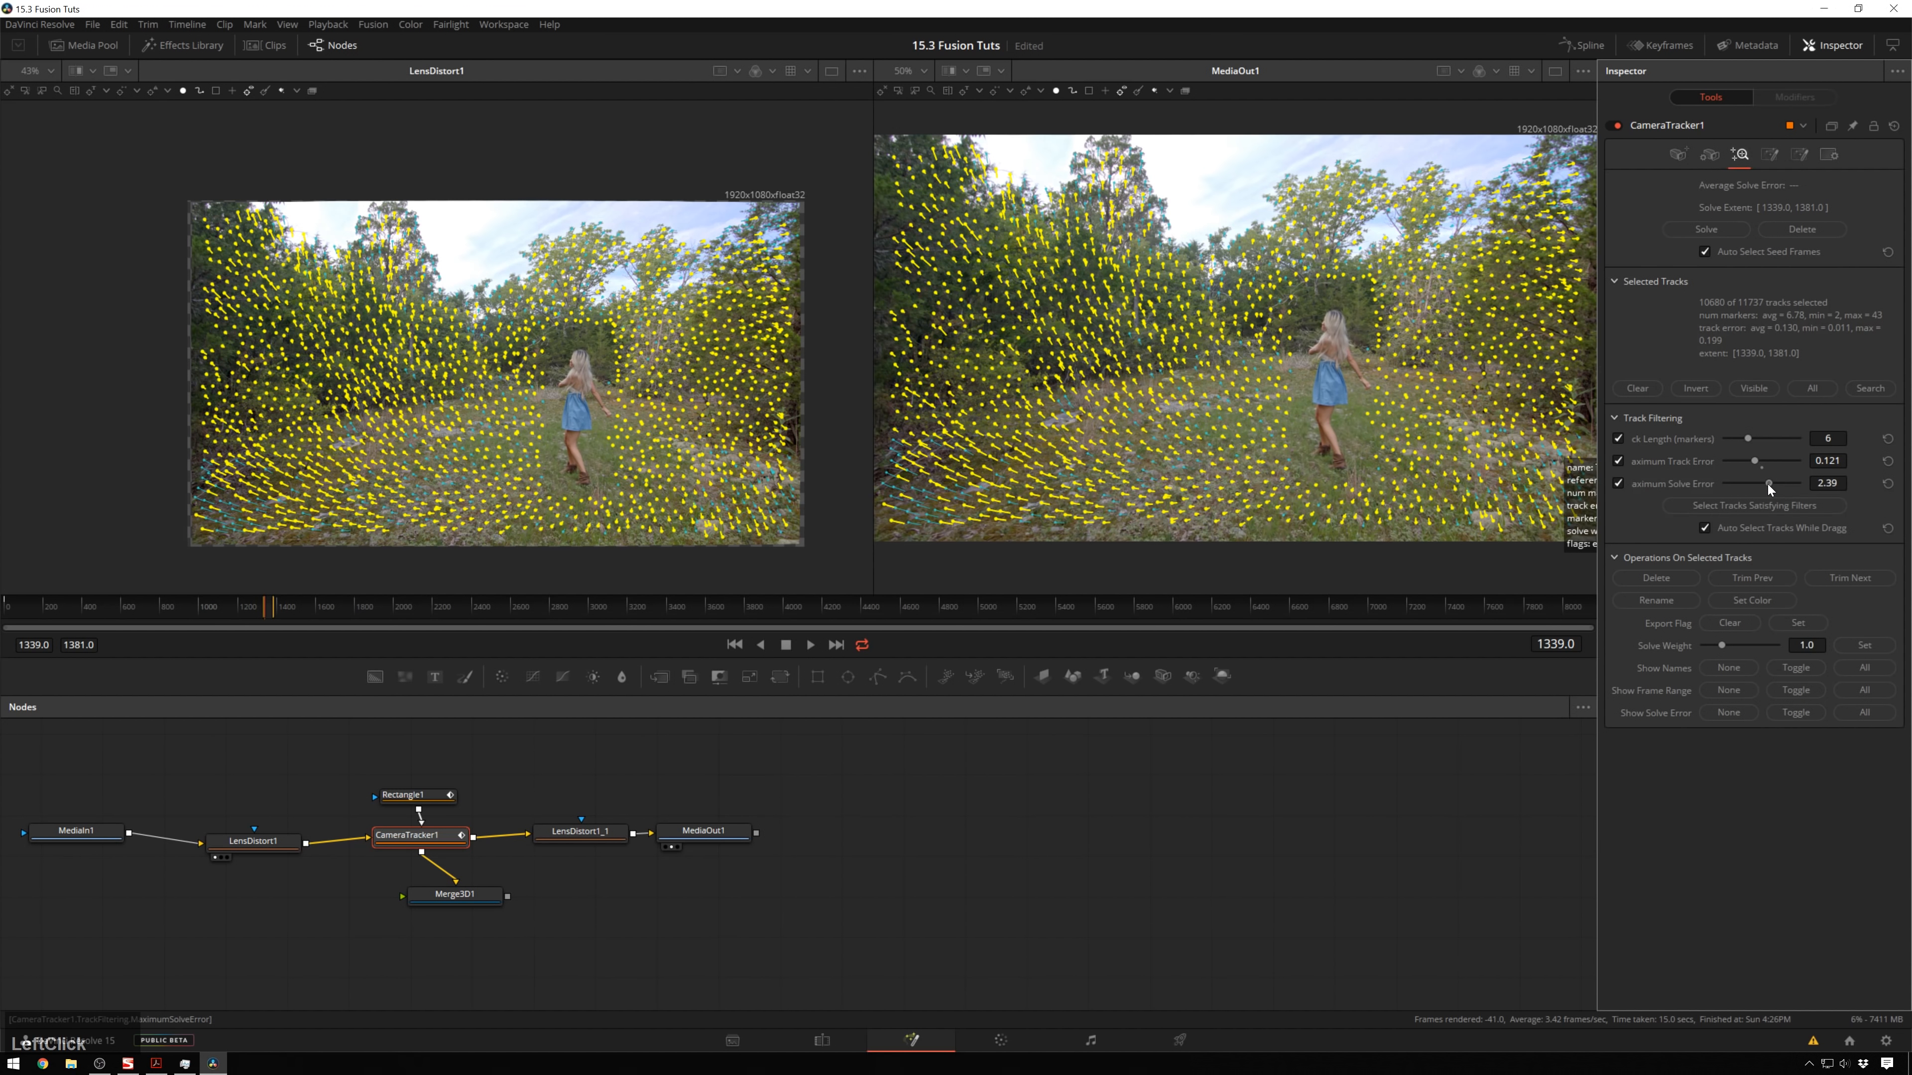
{"action": "mouse_move", "coordinate": [1768, 485]}
{"action": "left_mouse_down"}
{"action": "mouse_move", "coordinate": [1713, 483]}
{"action": "mouse_move", "coordinate": [1755, 486]}
{"action": "left_mouse_up"}
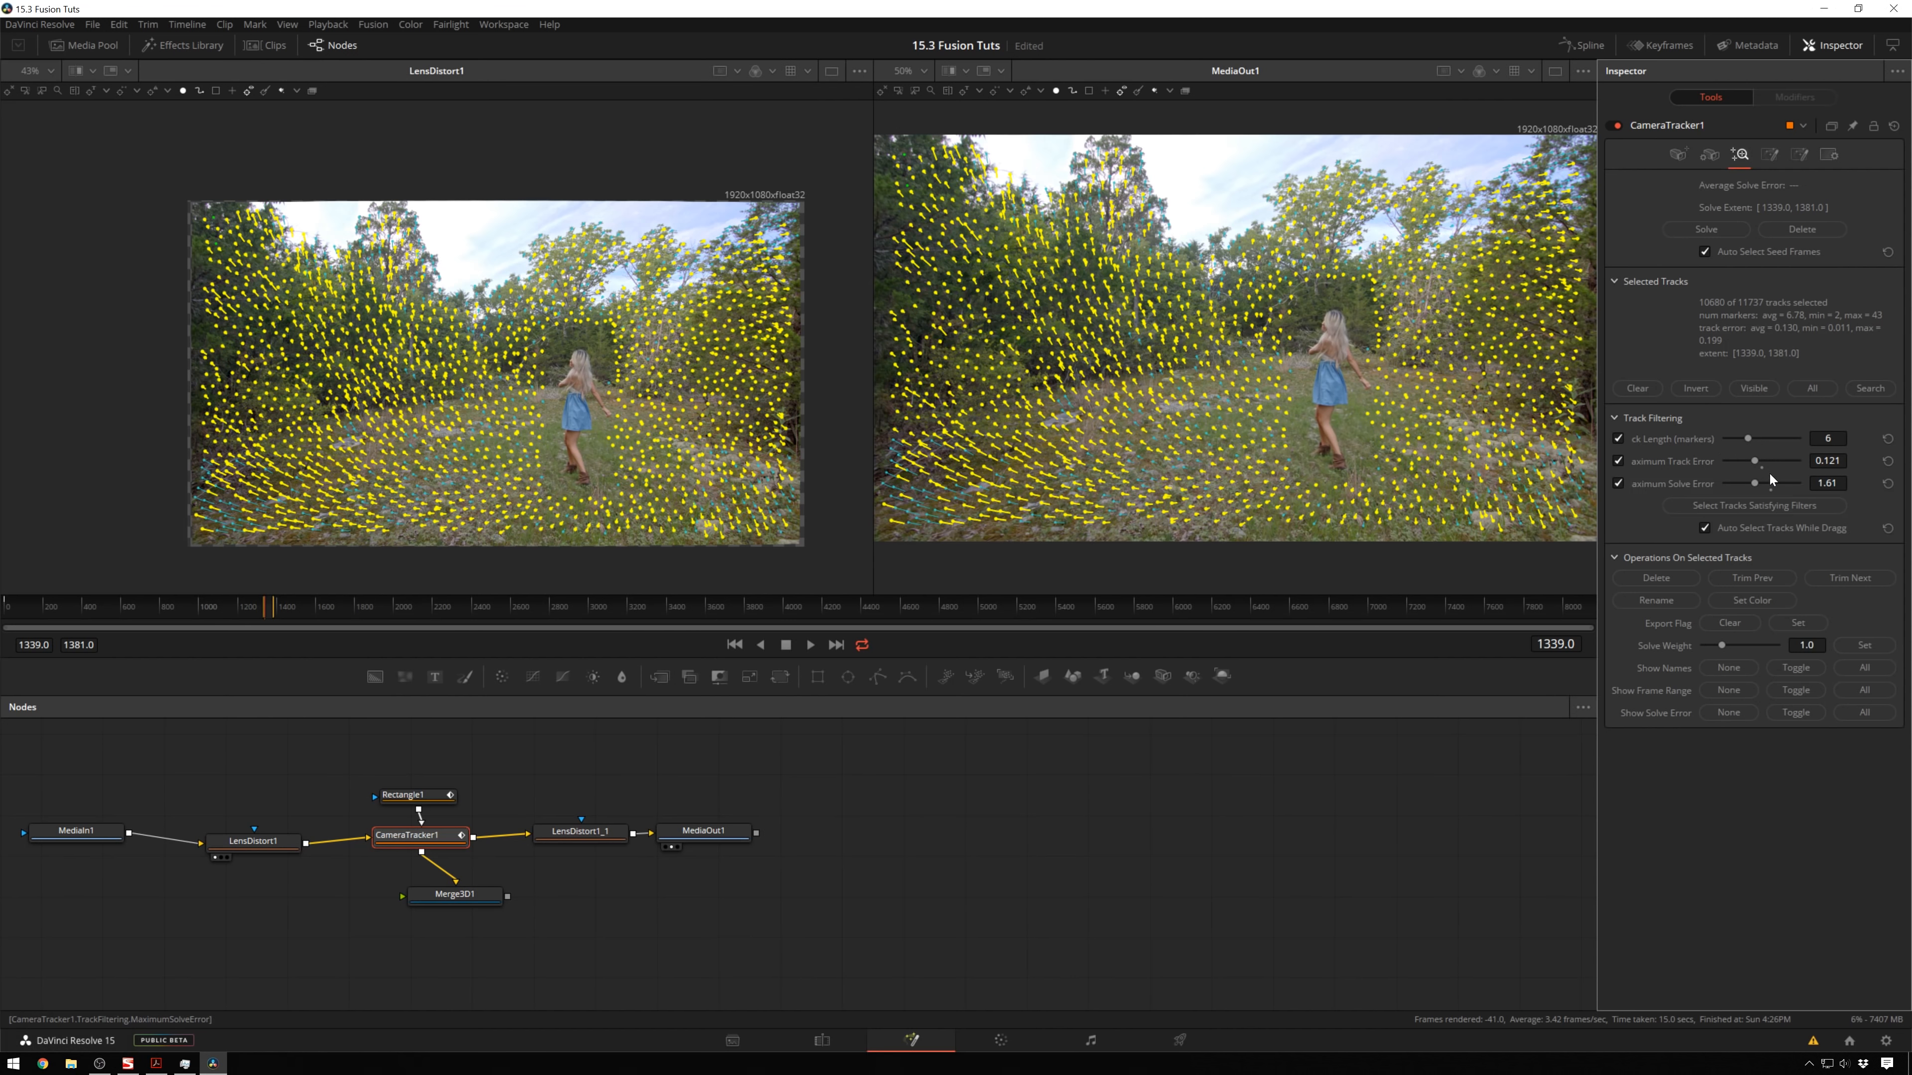
Apply a solve weight of 0.0 to the tracks selected by the filters.
{"action": "left_click", "coordinate": [1638, 389]}
{"action": "left_click_drag", "start_coordinate": [1720, 646], "coordinate": [1617, 652]}
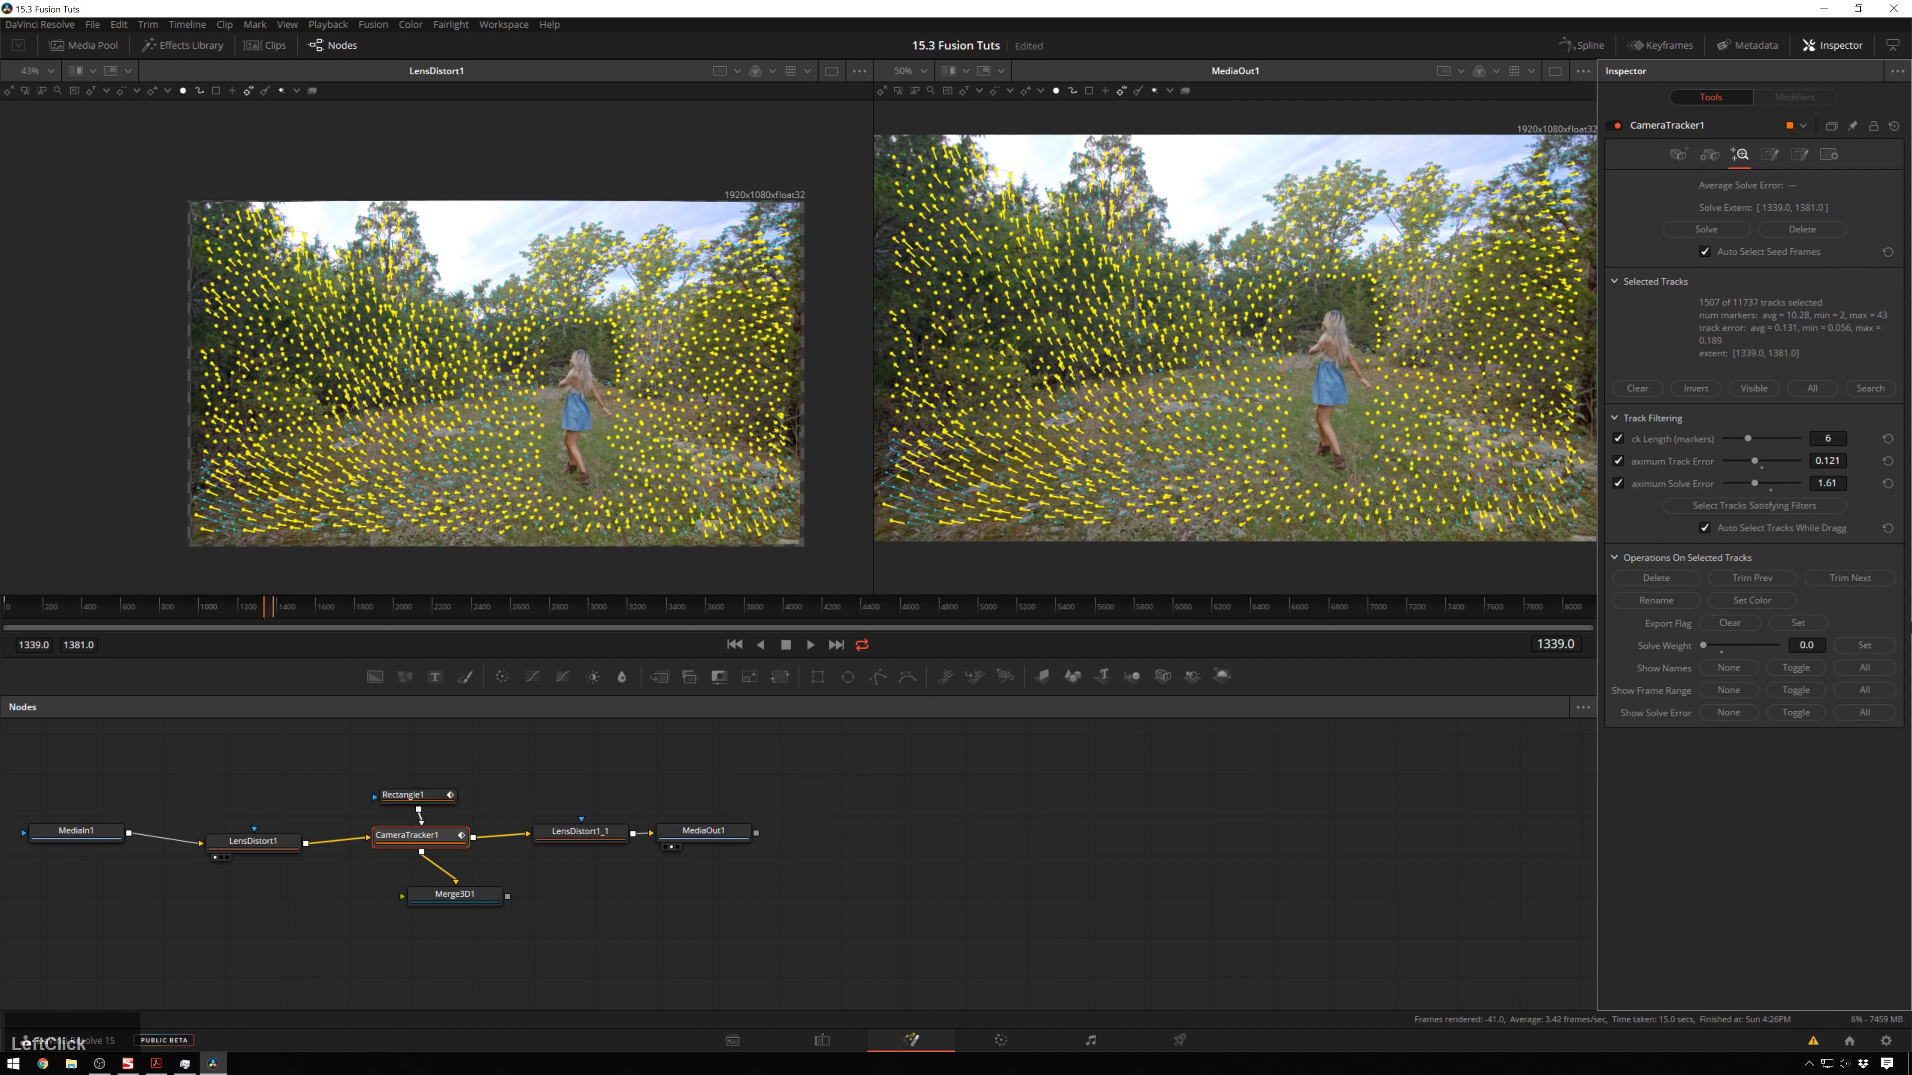
{"action": "left_click", "coordinate": [1865, 648]}
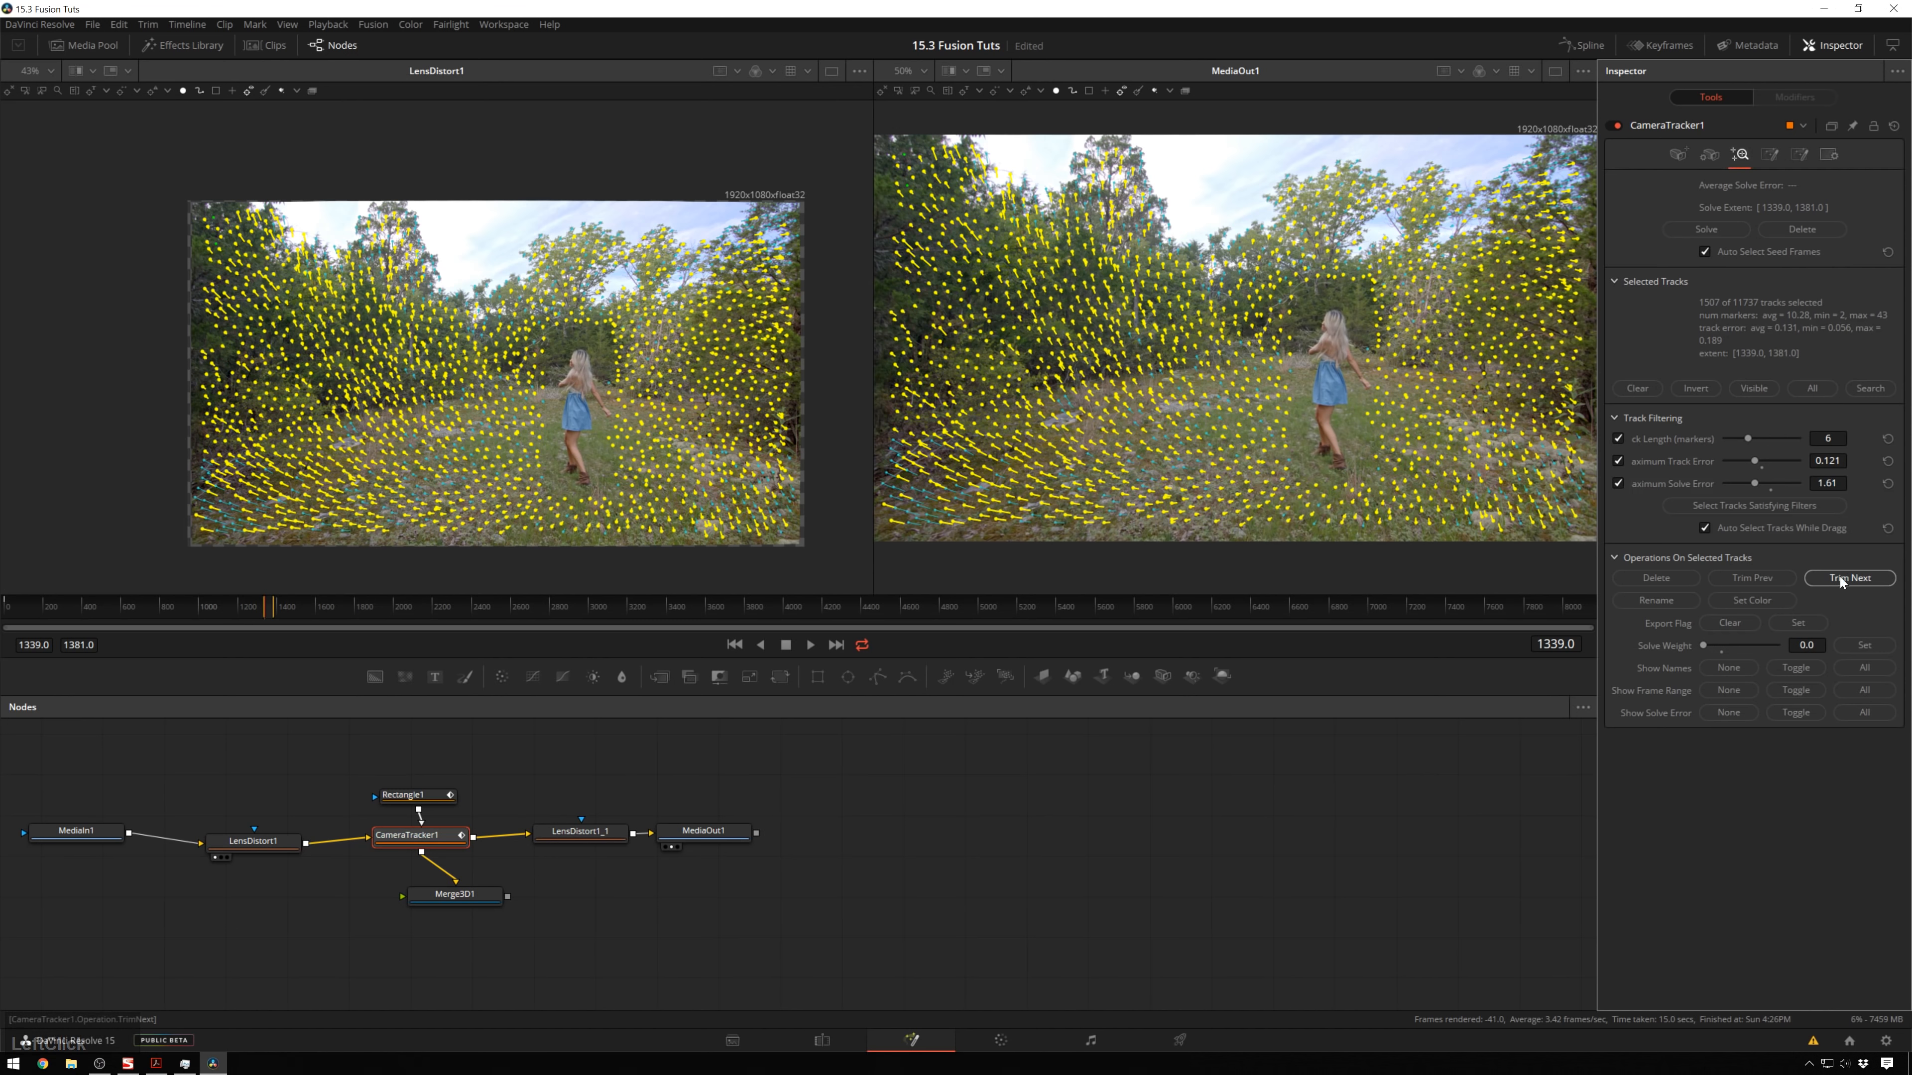
{"action": "mouse_move", "coordinate": [1462, 453]}
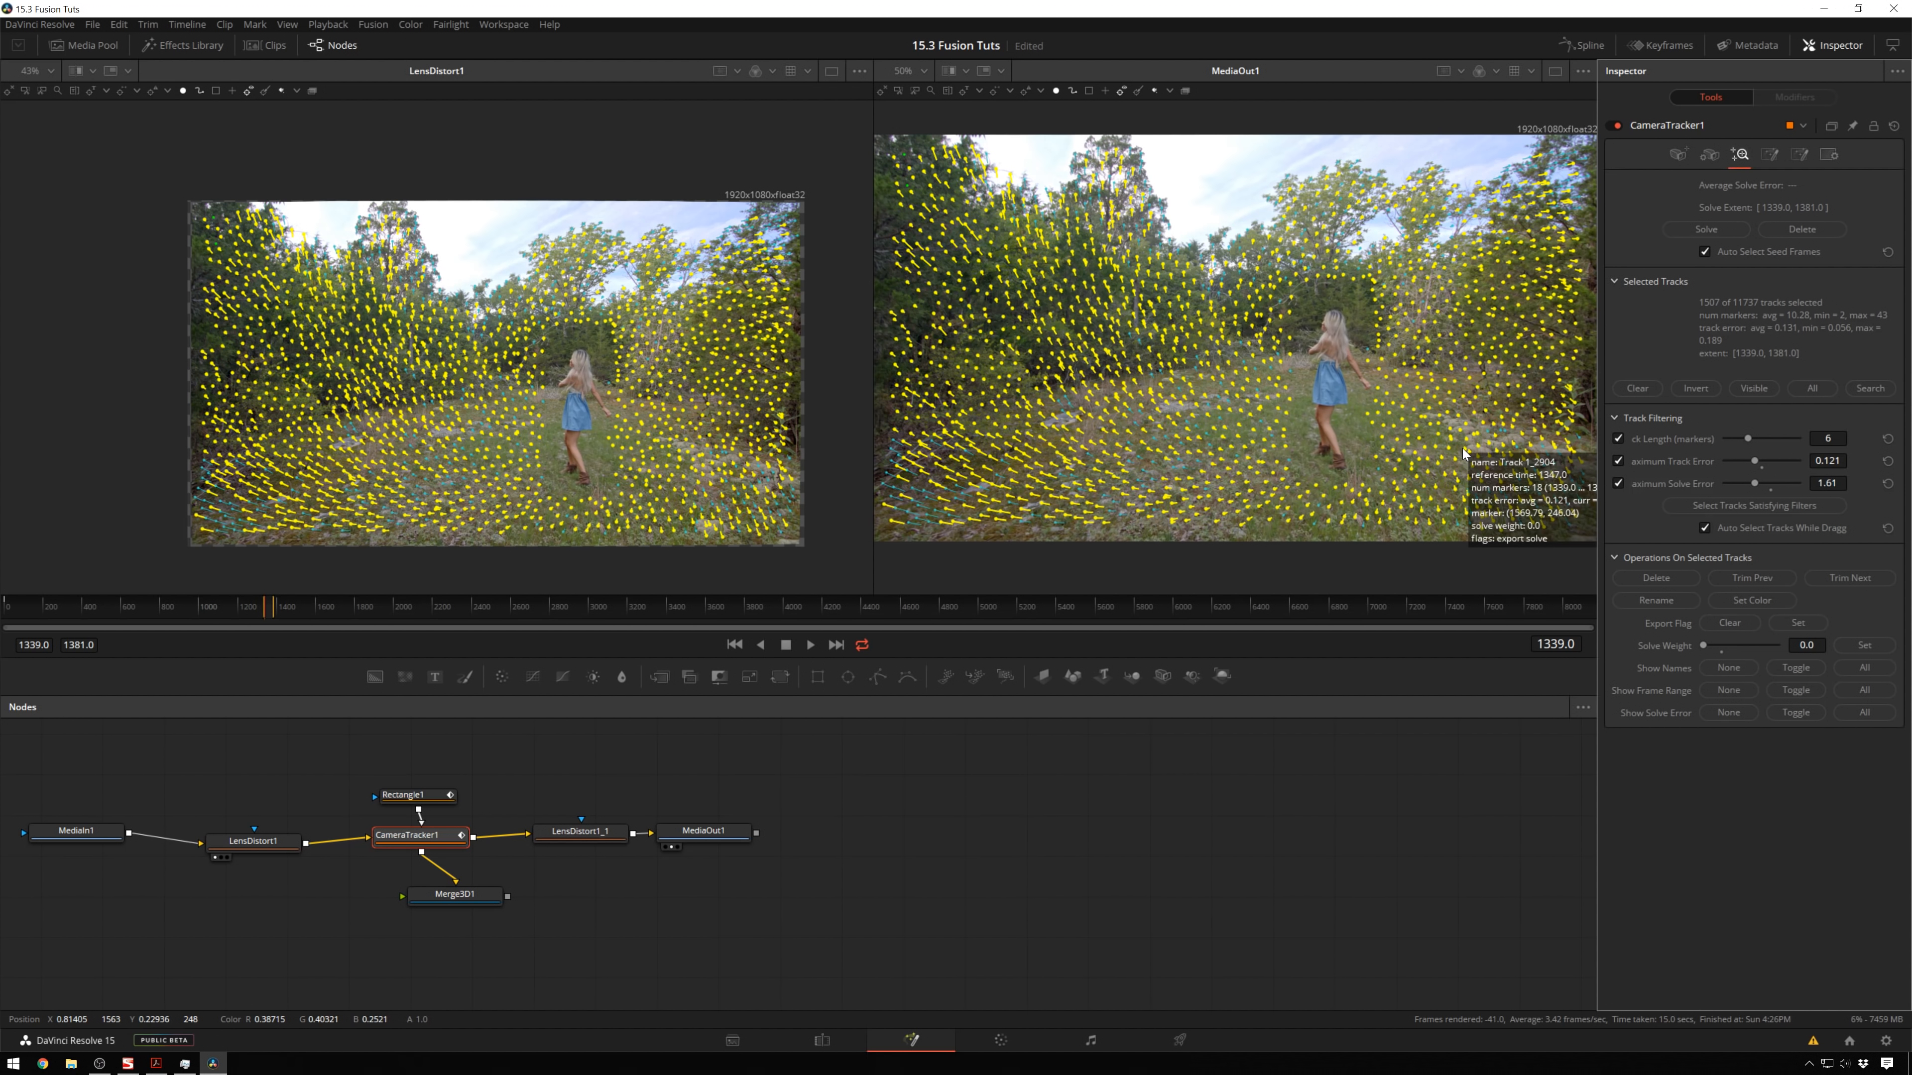
Invert the track selection and solve the camera with seed frames selected automatically.
{"action": "left_click", "coordinate": [1709, 387]}
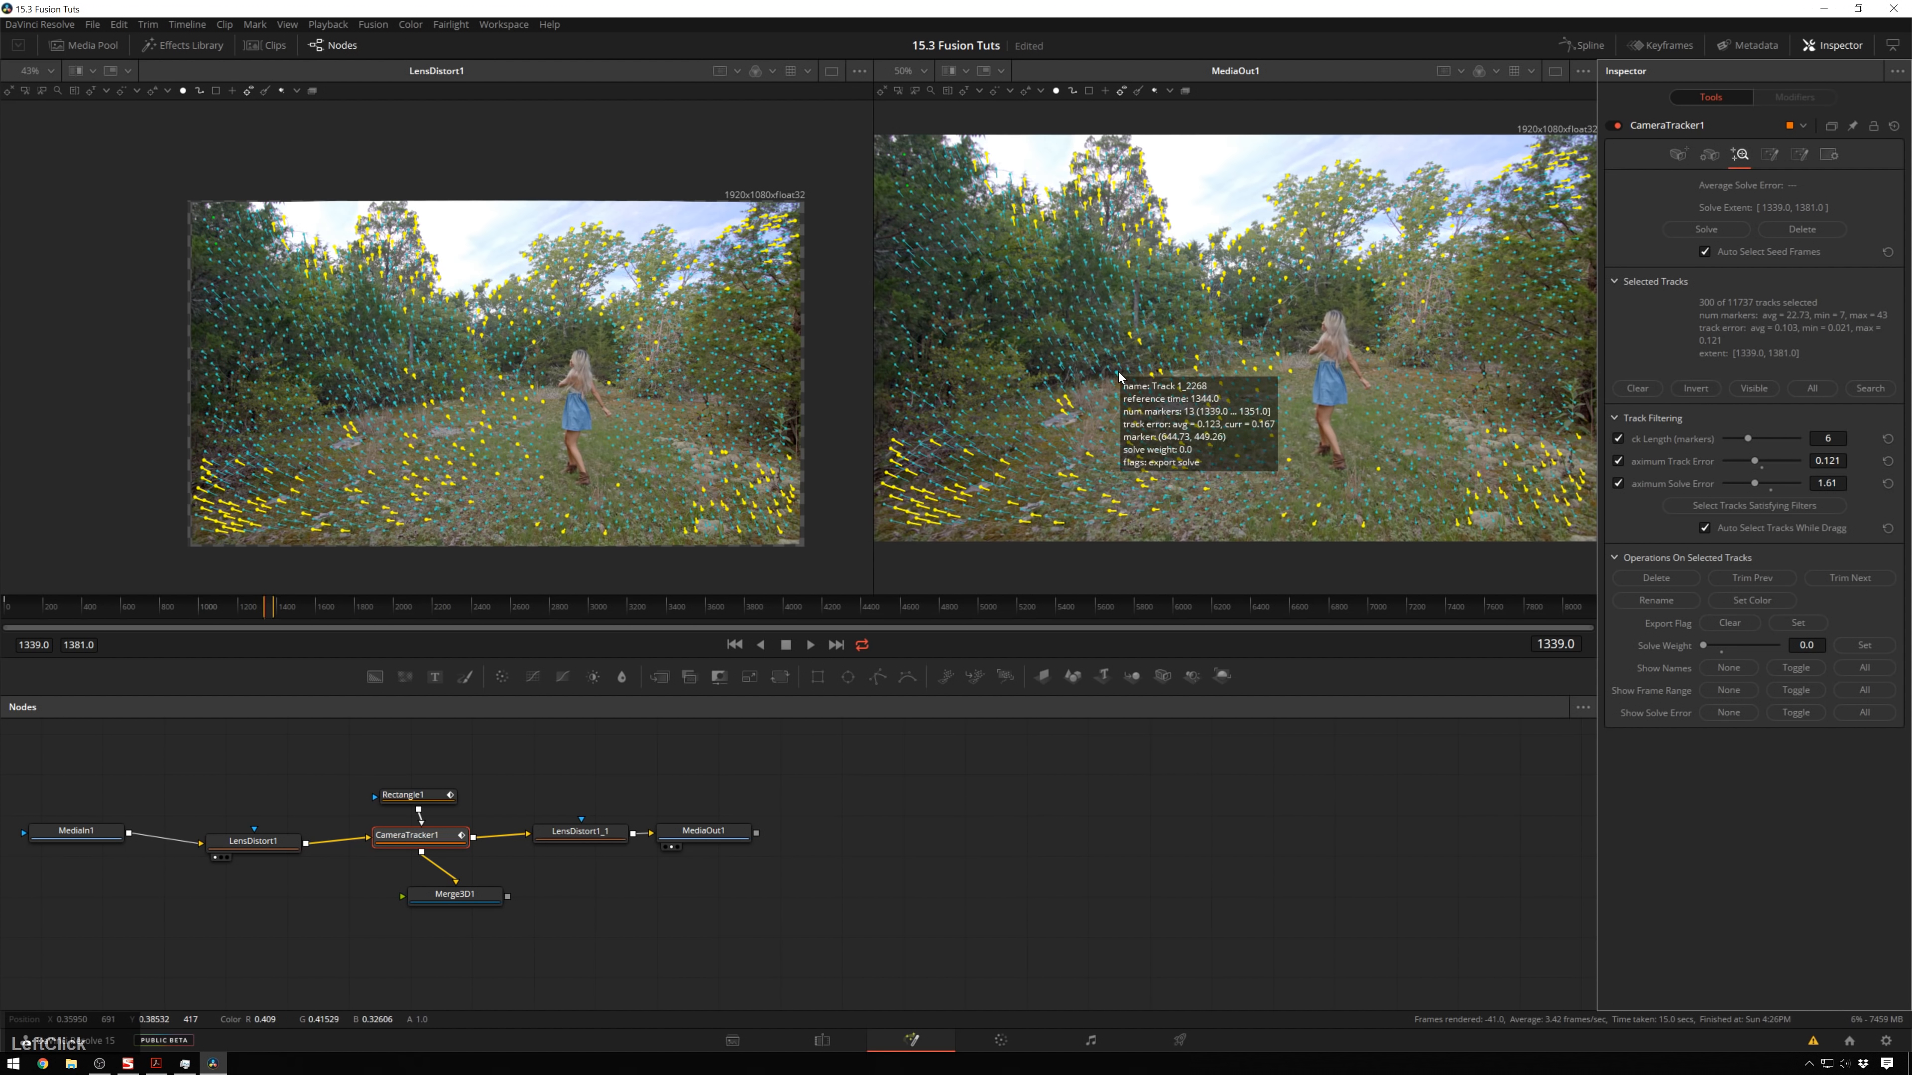
{"action": "mouse_move", "coordinate": [1139, 411]}
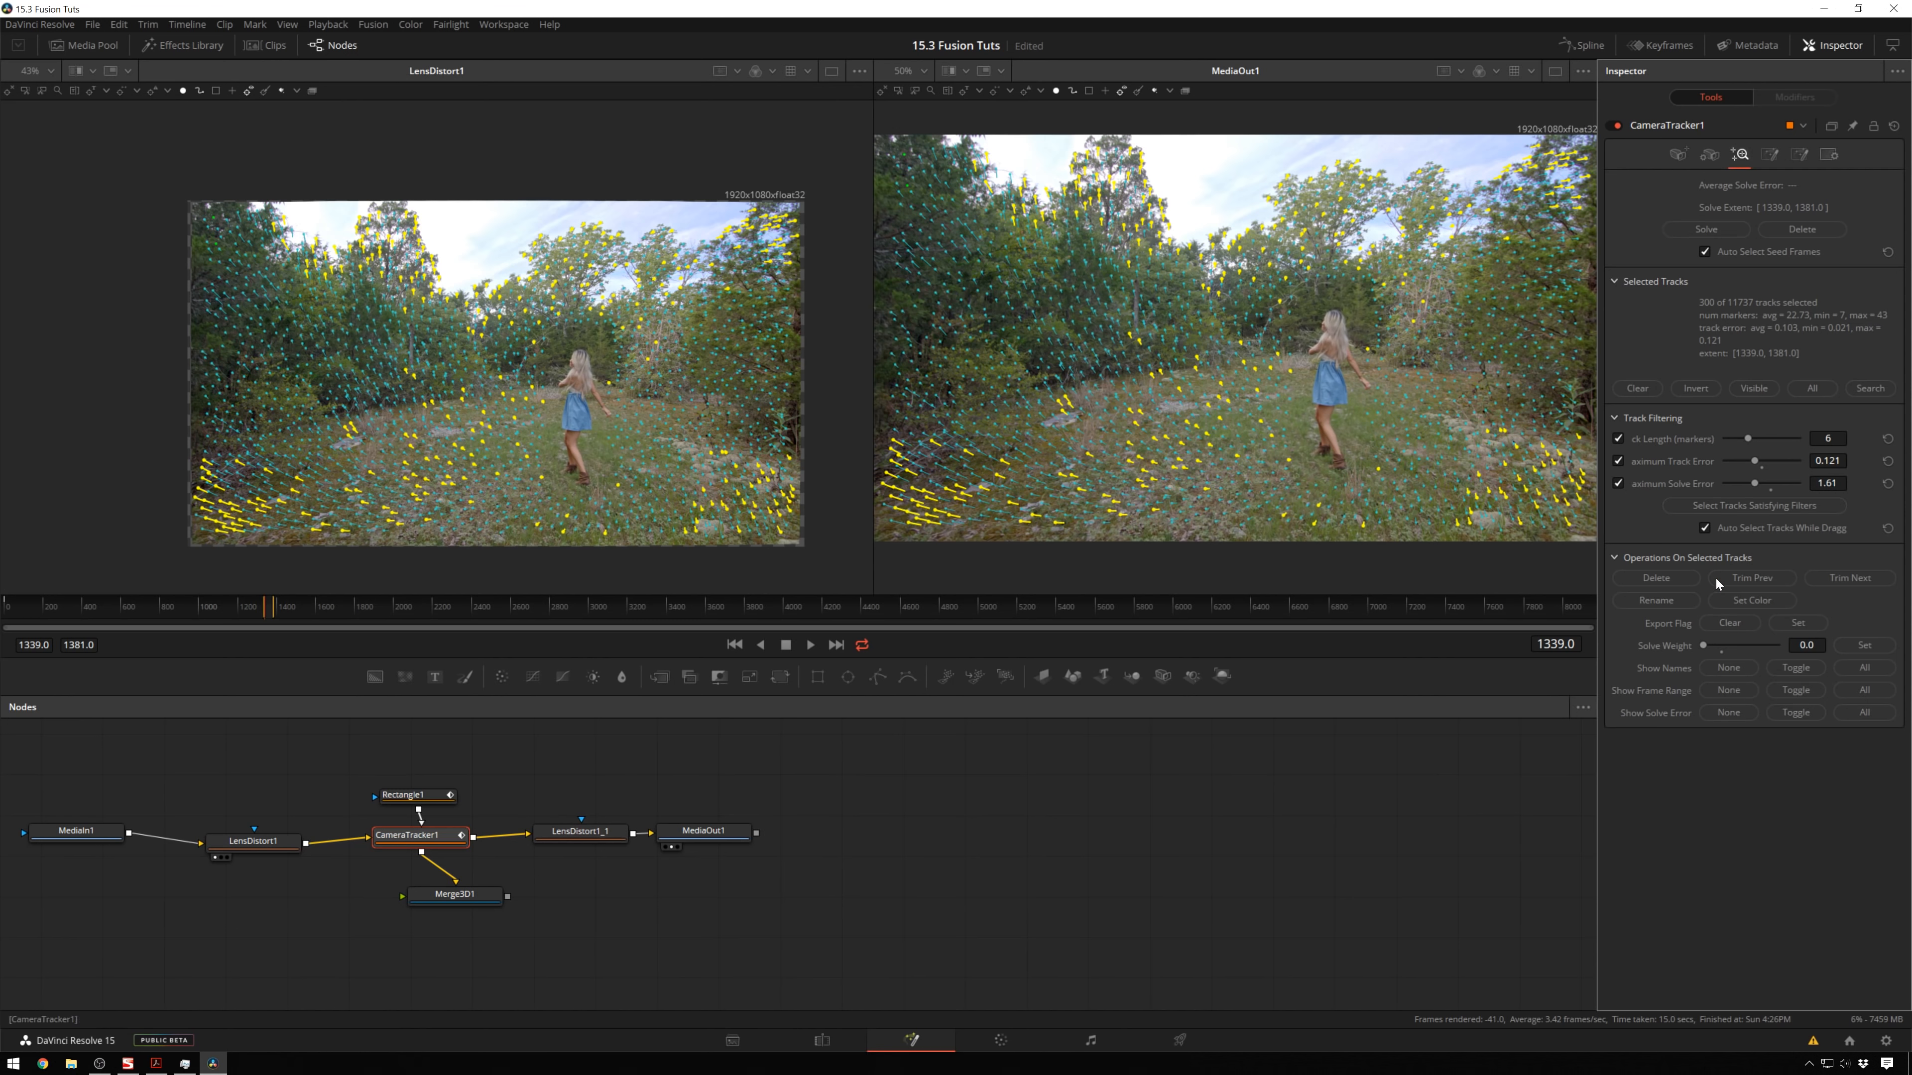
{"action": "left_click", "coordinate": [1706, 229]}
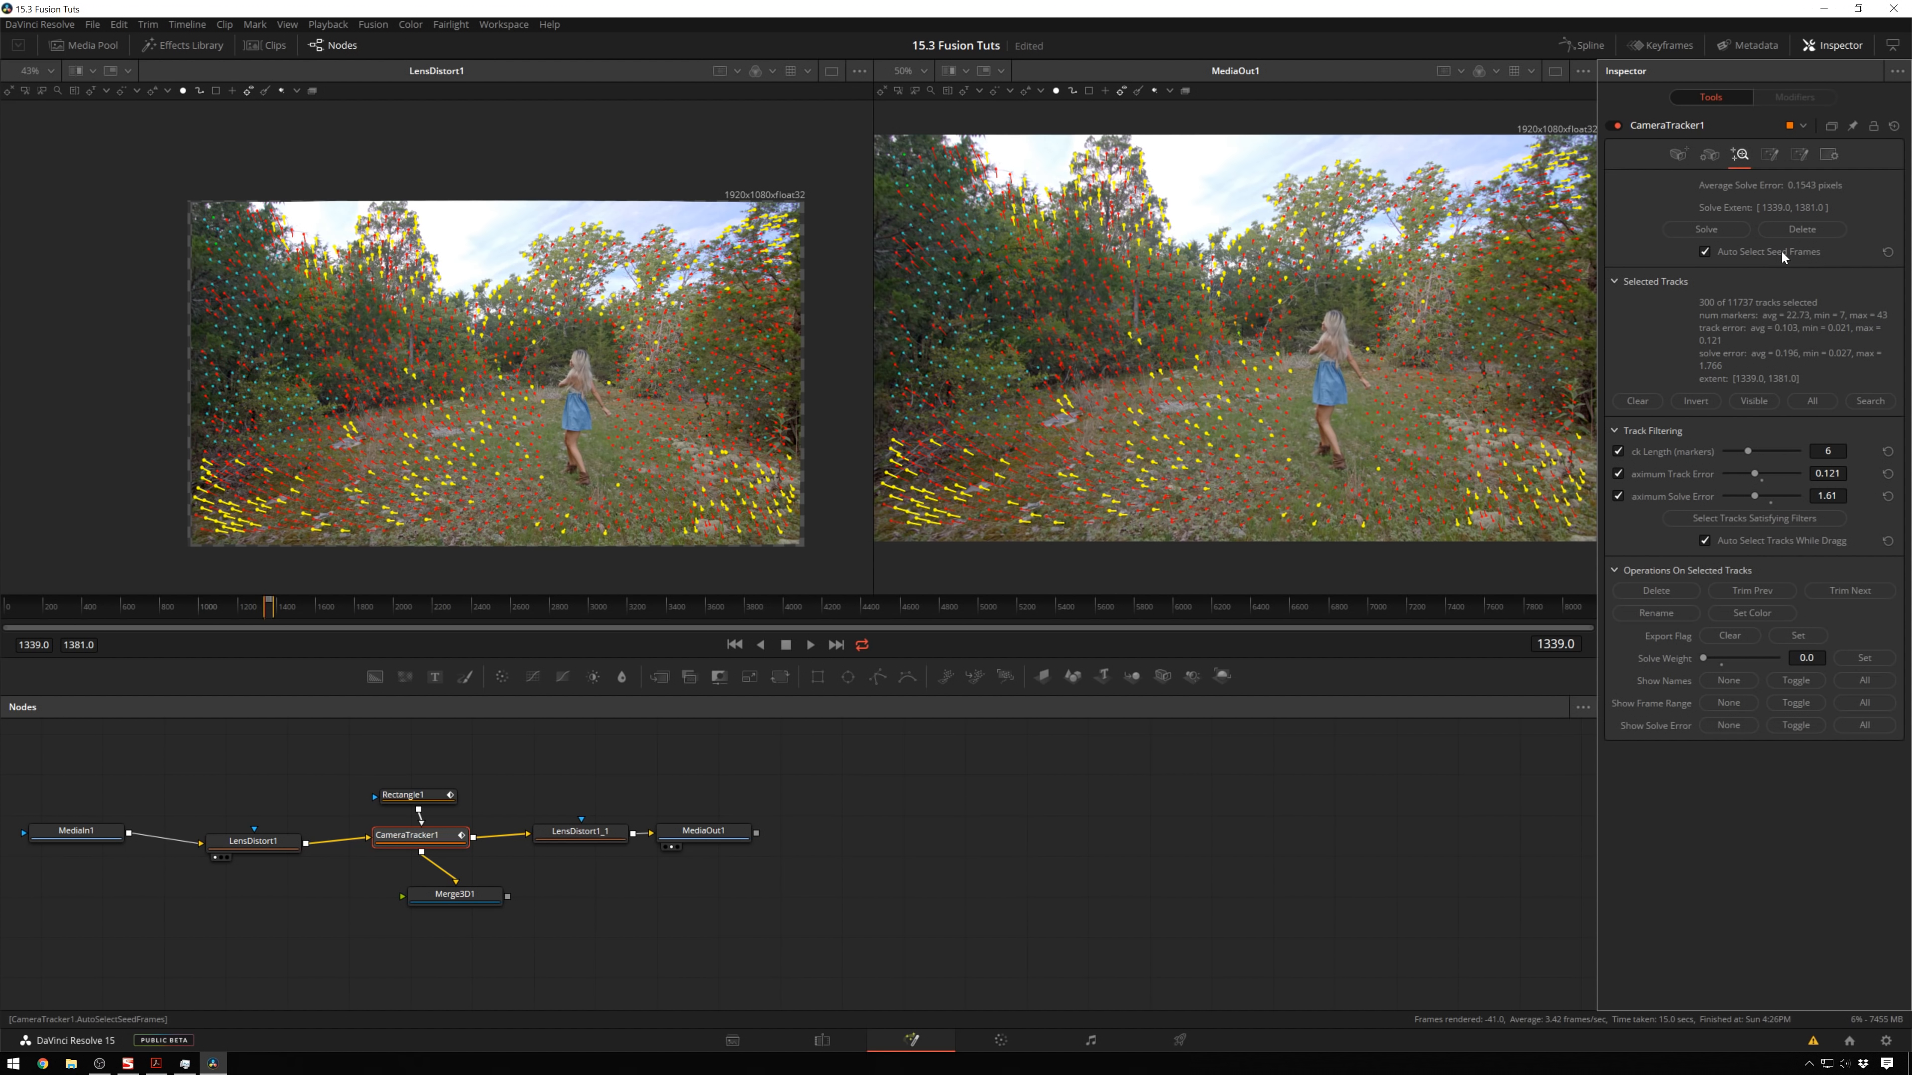
{"action": "left_click", "coordinate": [1704, 251]}
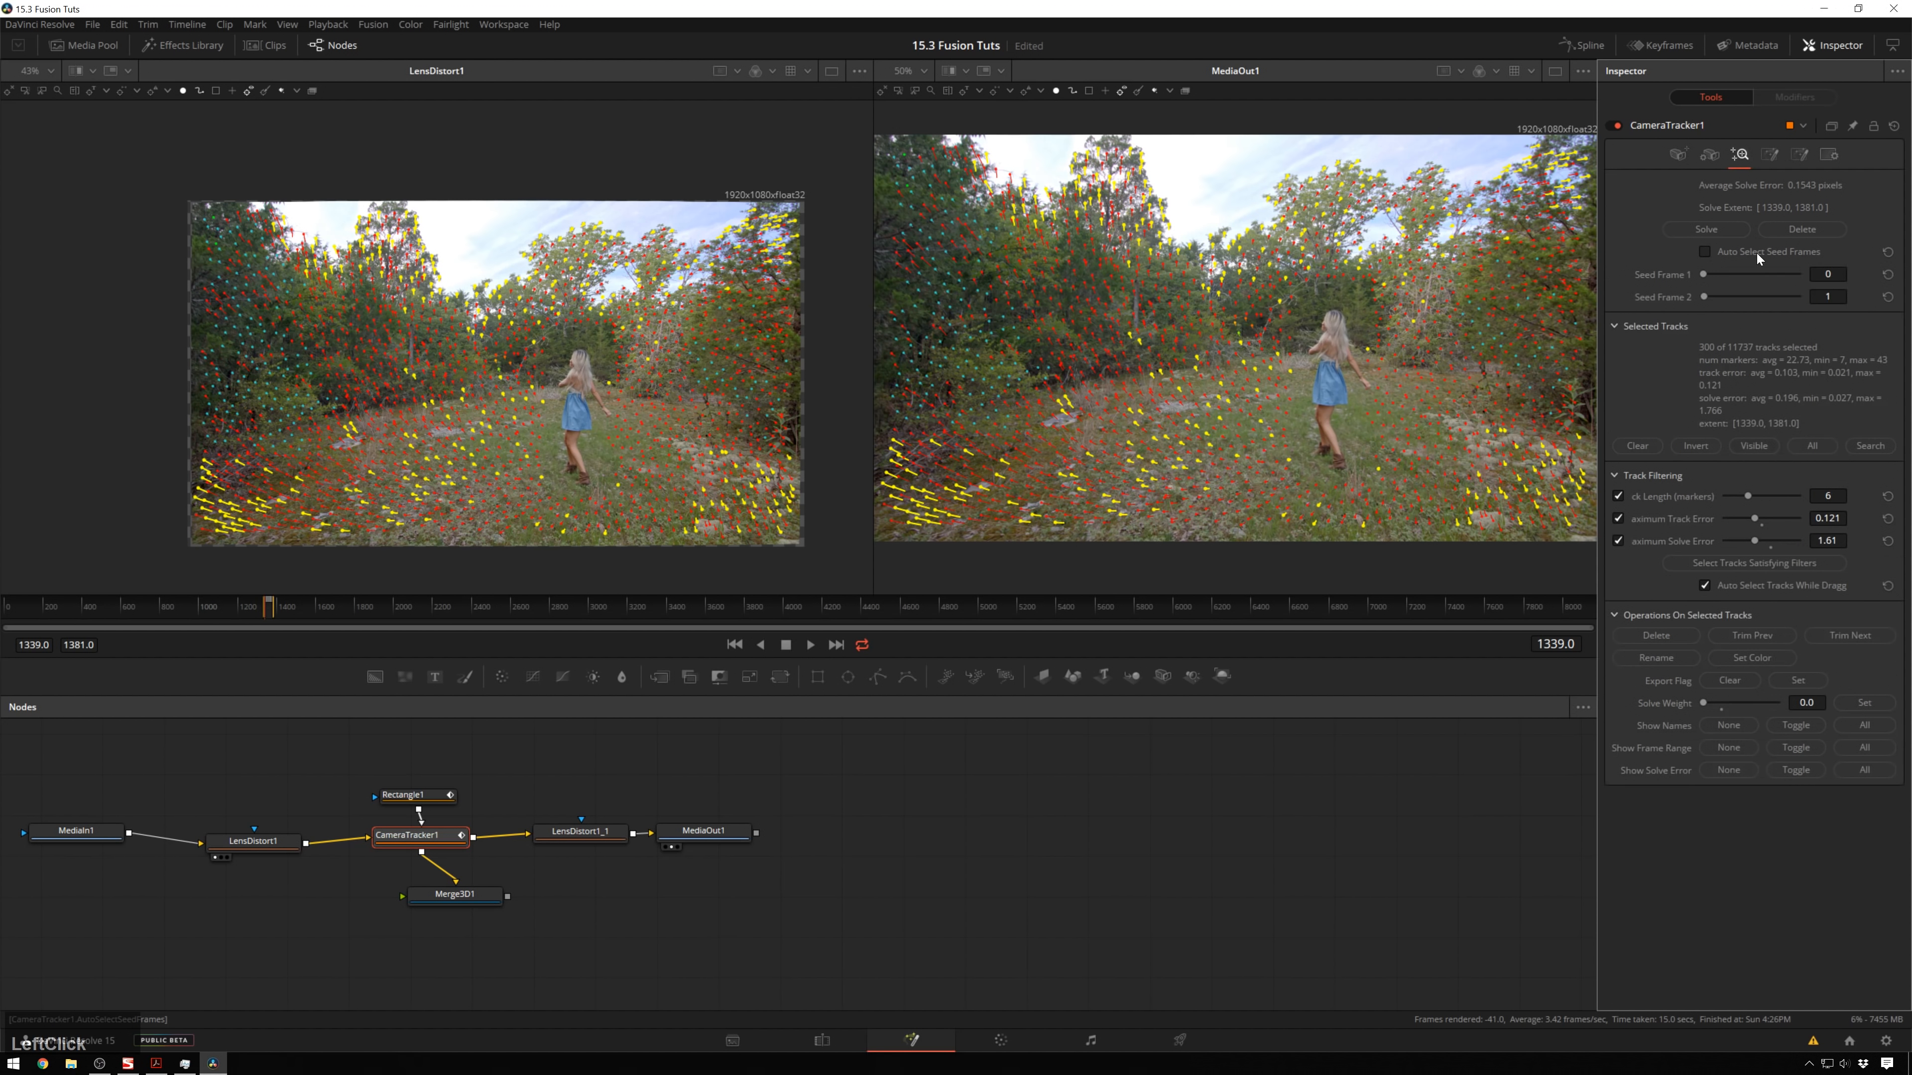
{"action": "left_click", "coordinate": [1709, 252]}
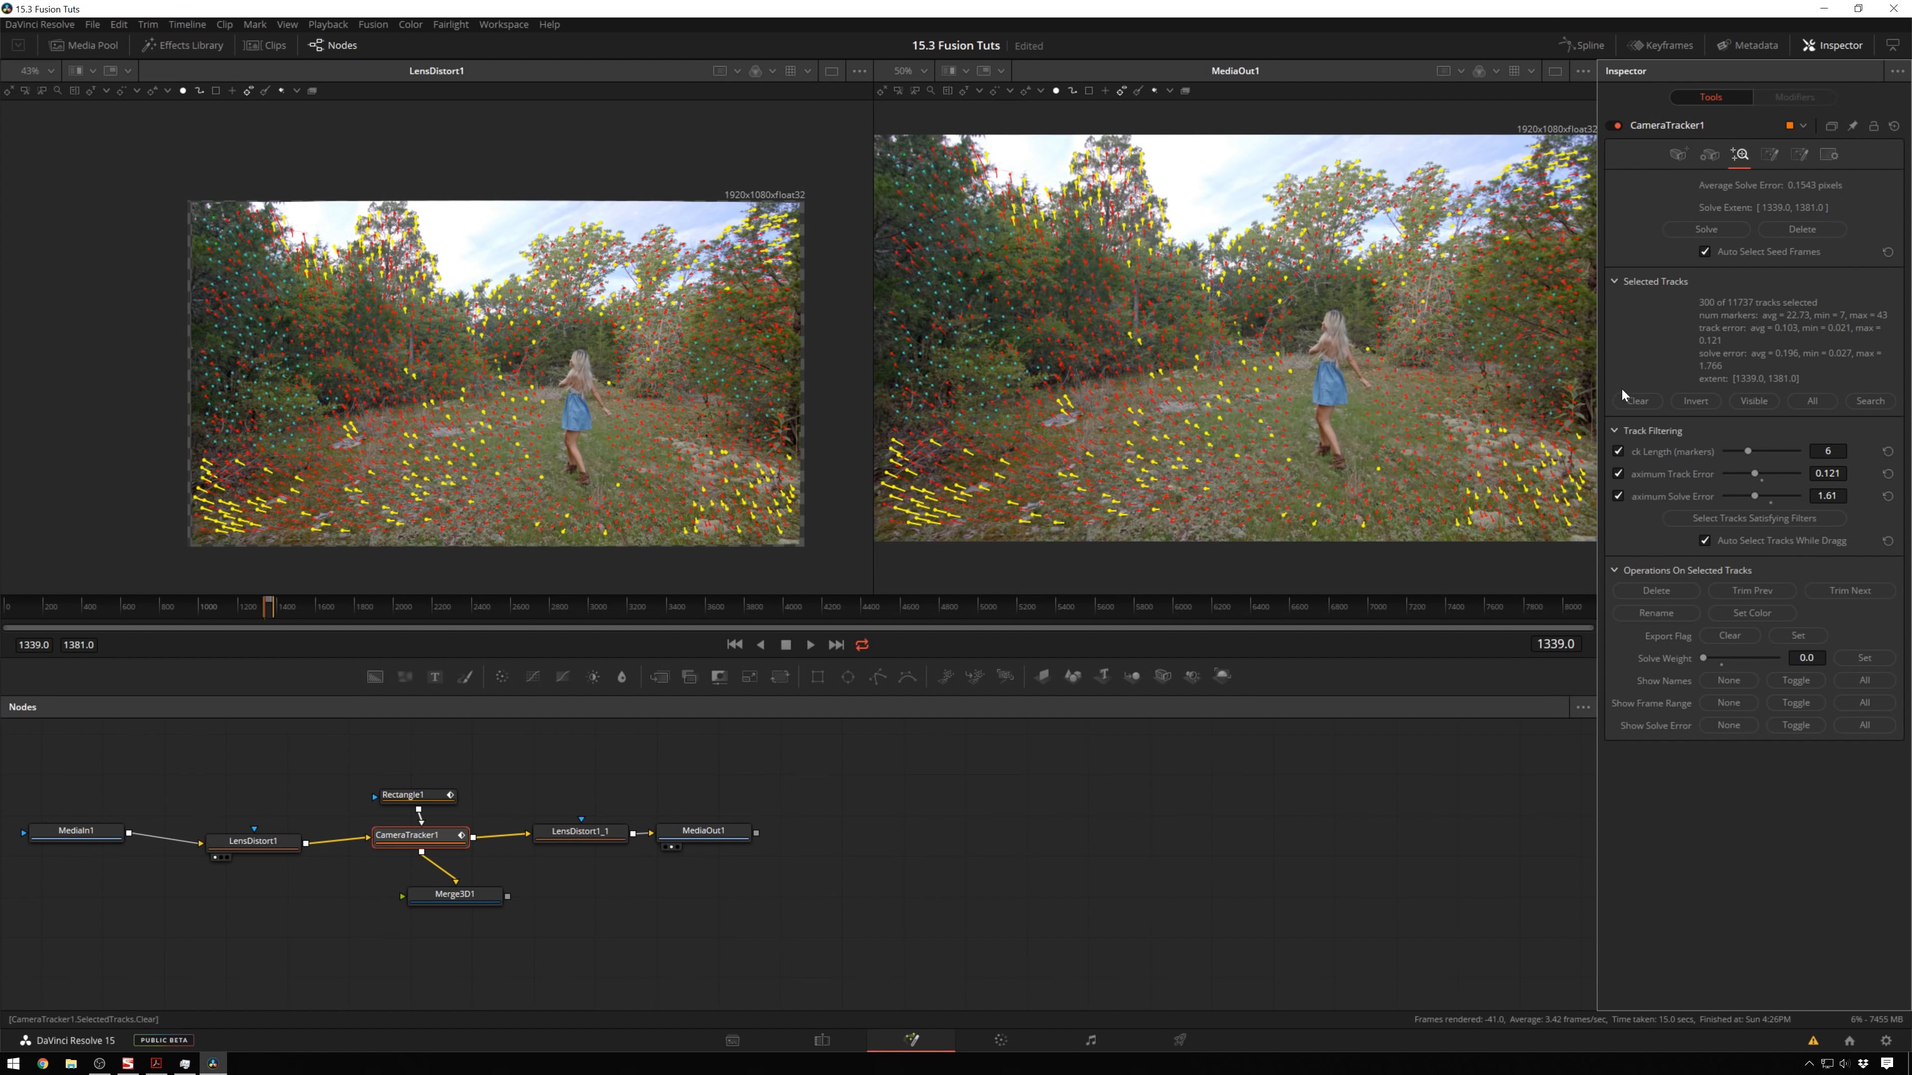
Apply a solve weight of 0.0 to the tracks filtered with a track length of 8 markers, and solve the camera again.
{"action": "mouse_move", "coordinate": [1399, 365]}
{"action": "left_click_drag", "start_coordinate": [1747, 451], "coordinate": [1760, 453]}
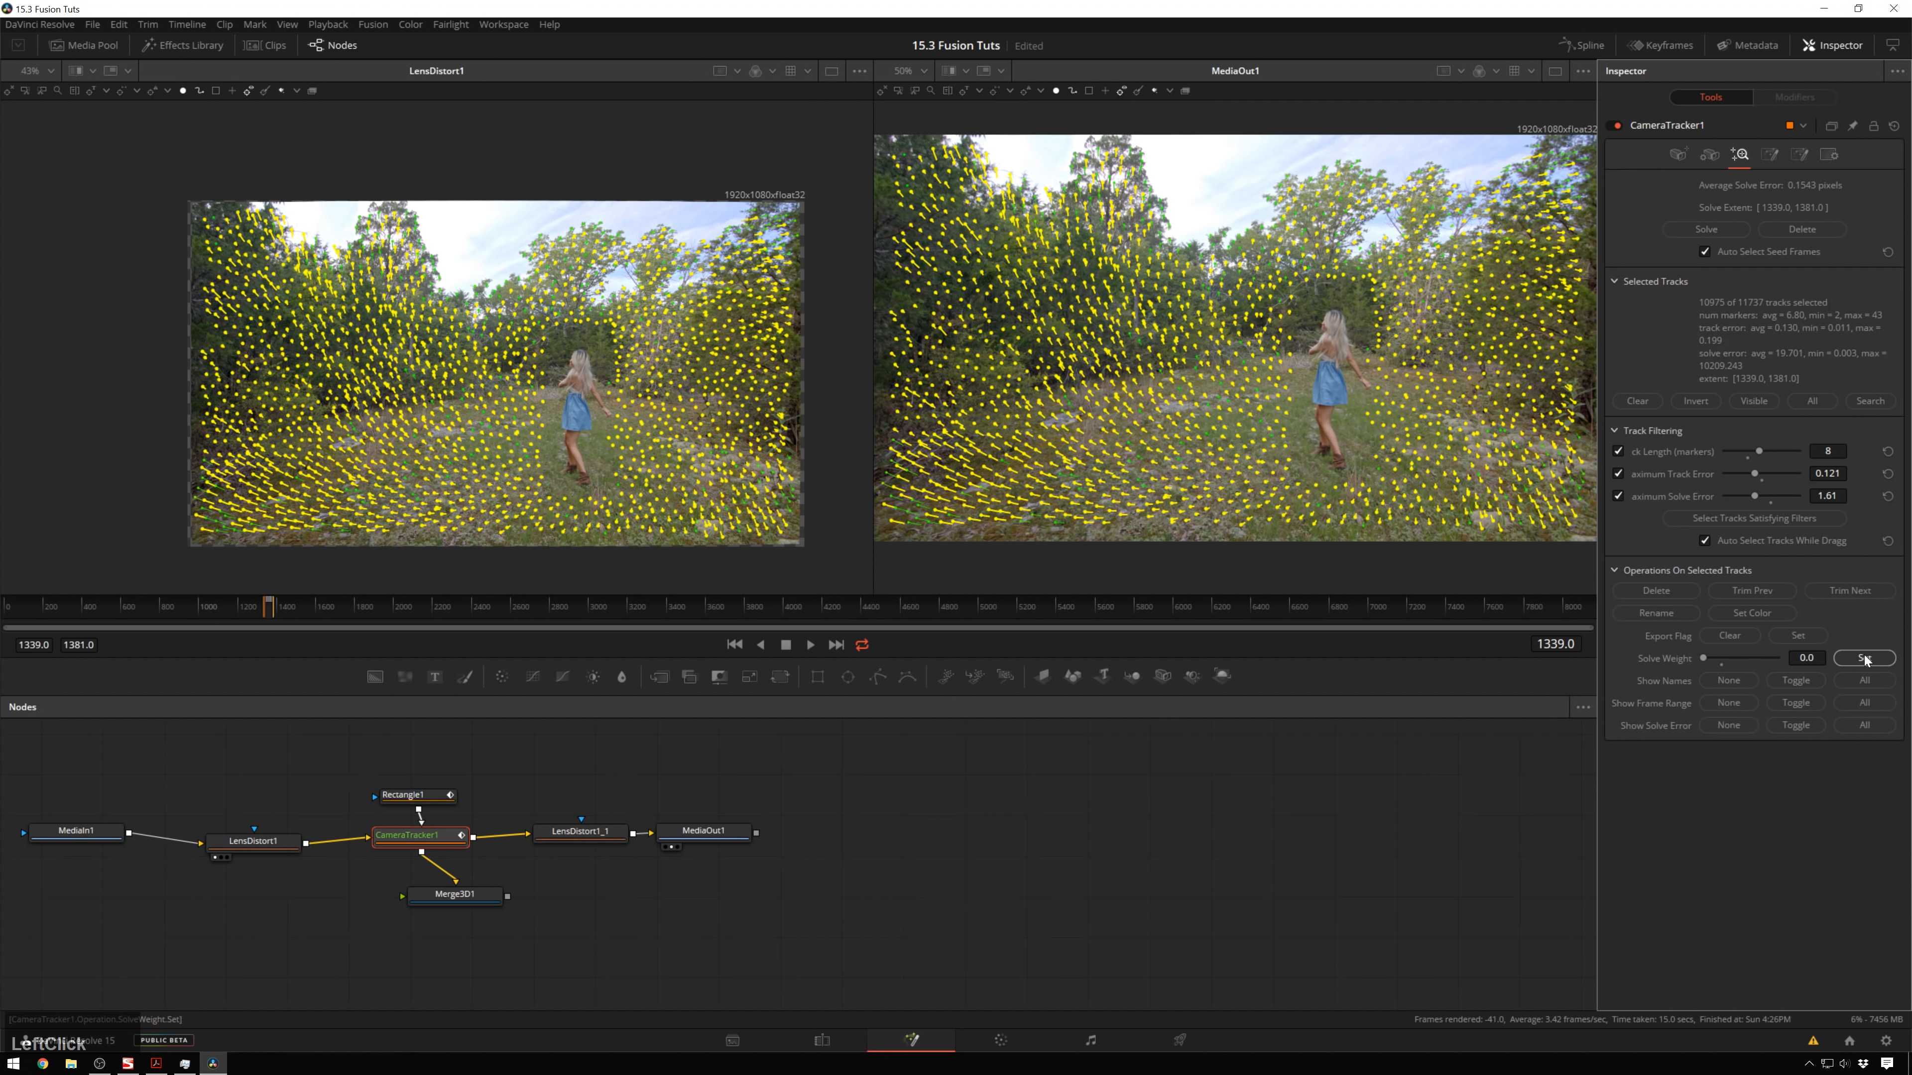
{"action": "left_click", "coordinate": [1706, 229]}
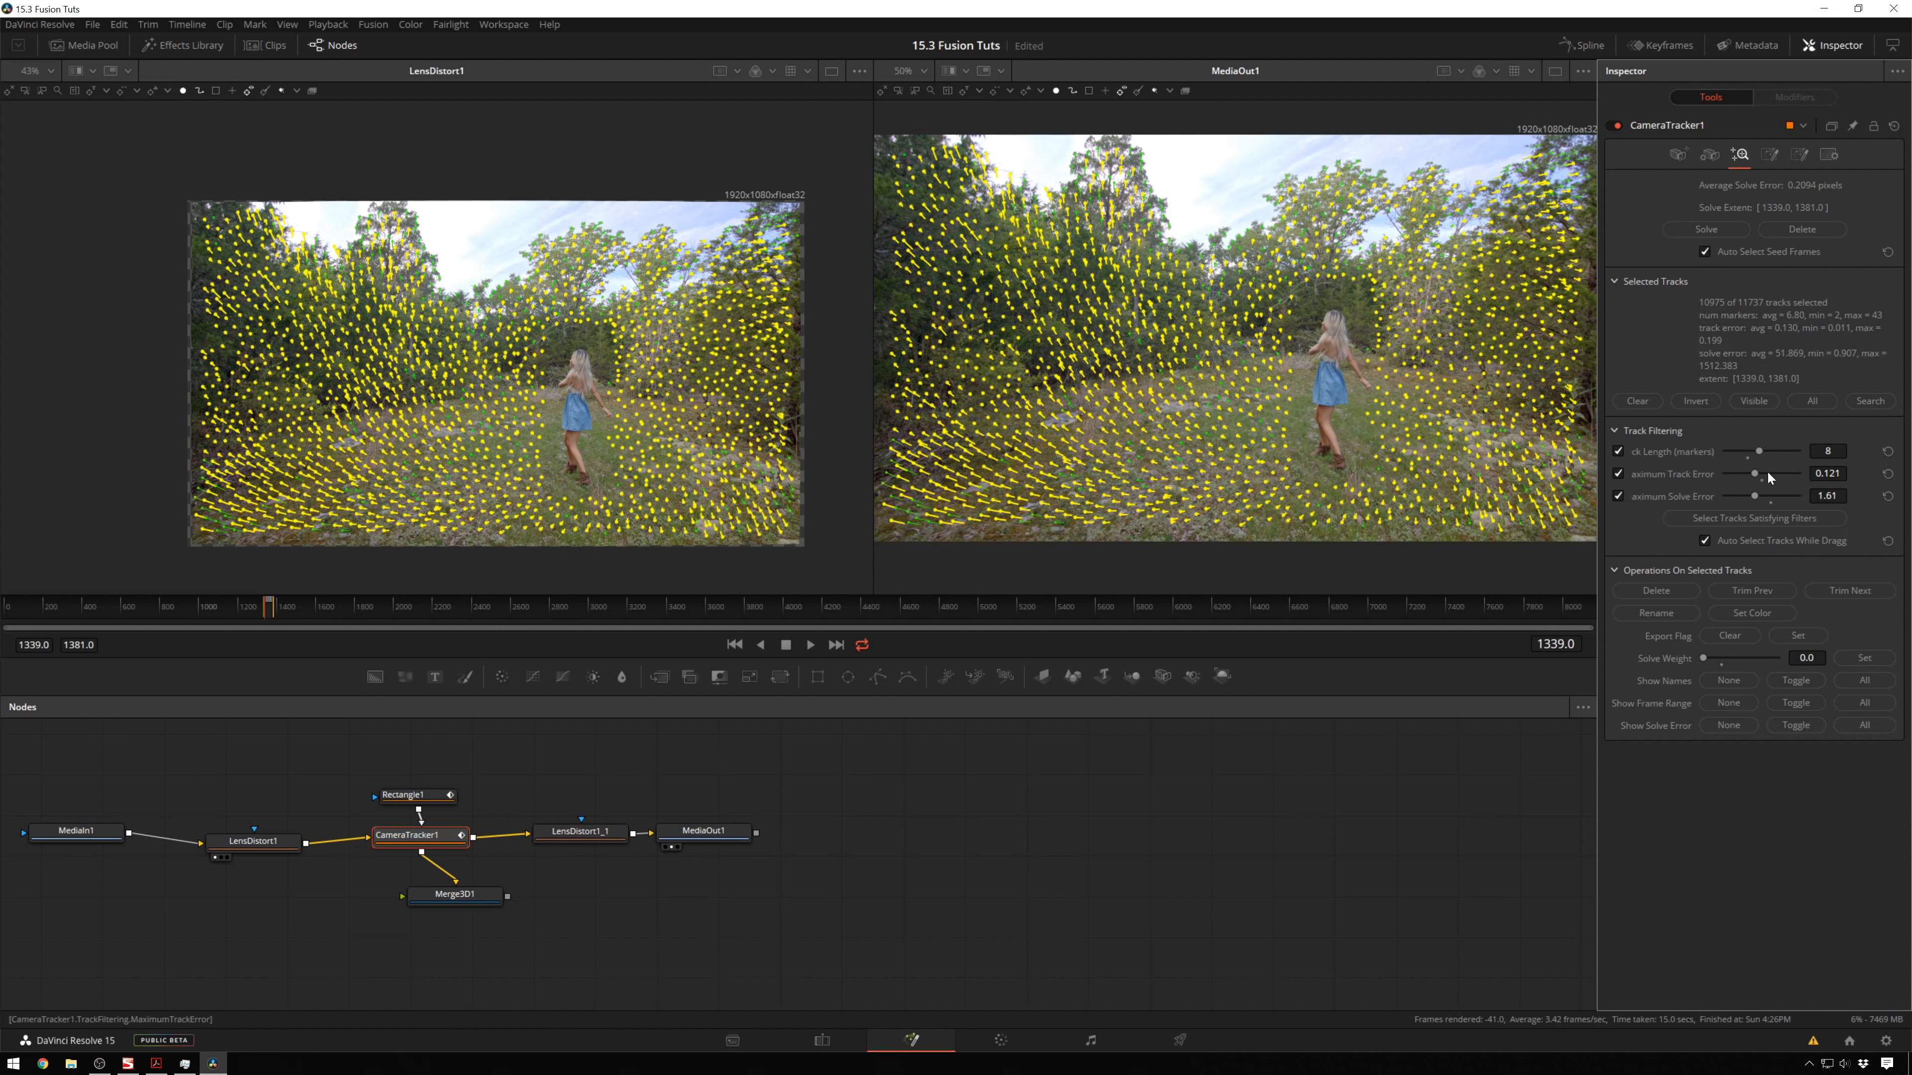
Undo the last camera solve.
{"action": "key", "text": "ctrl+z"}
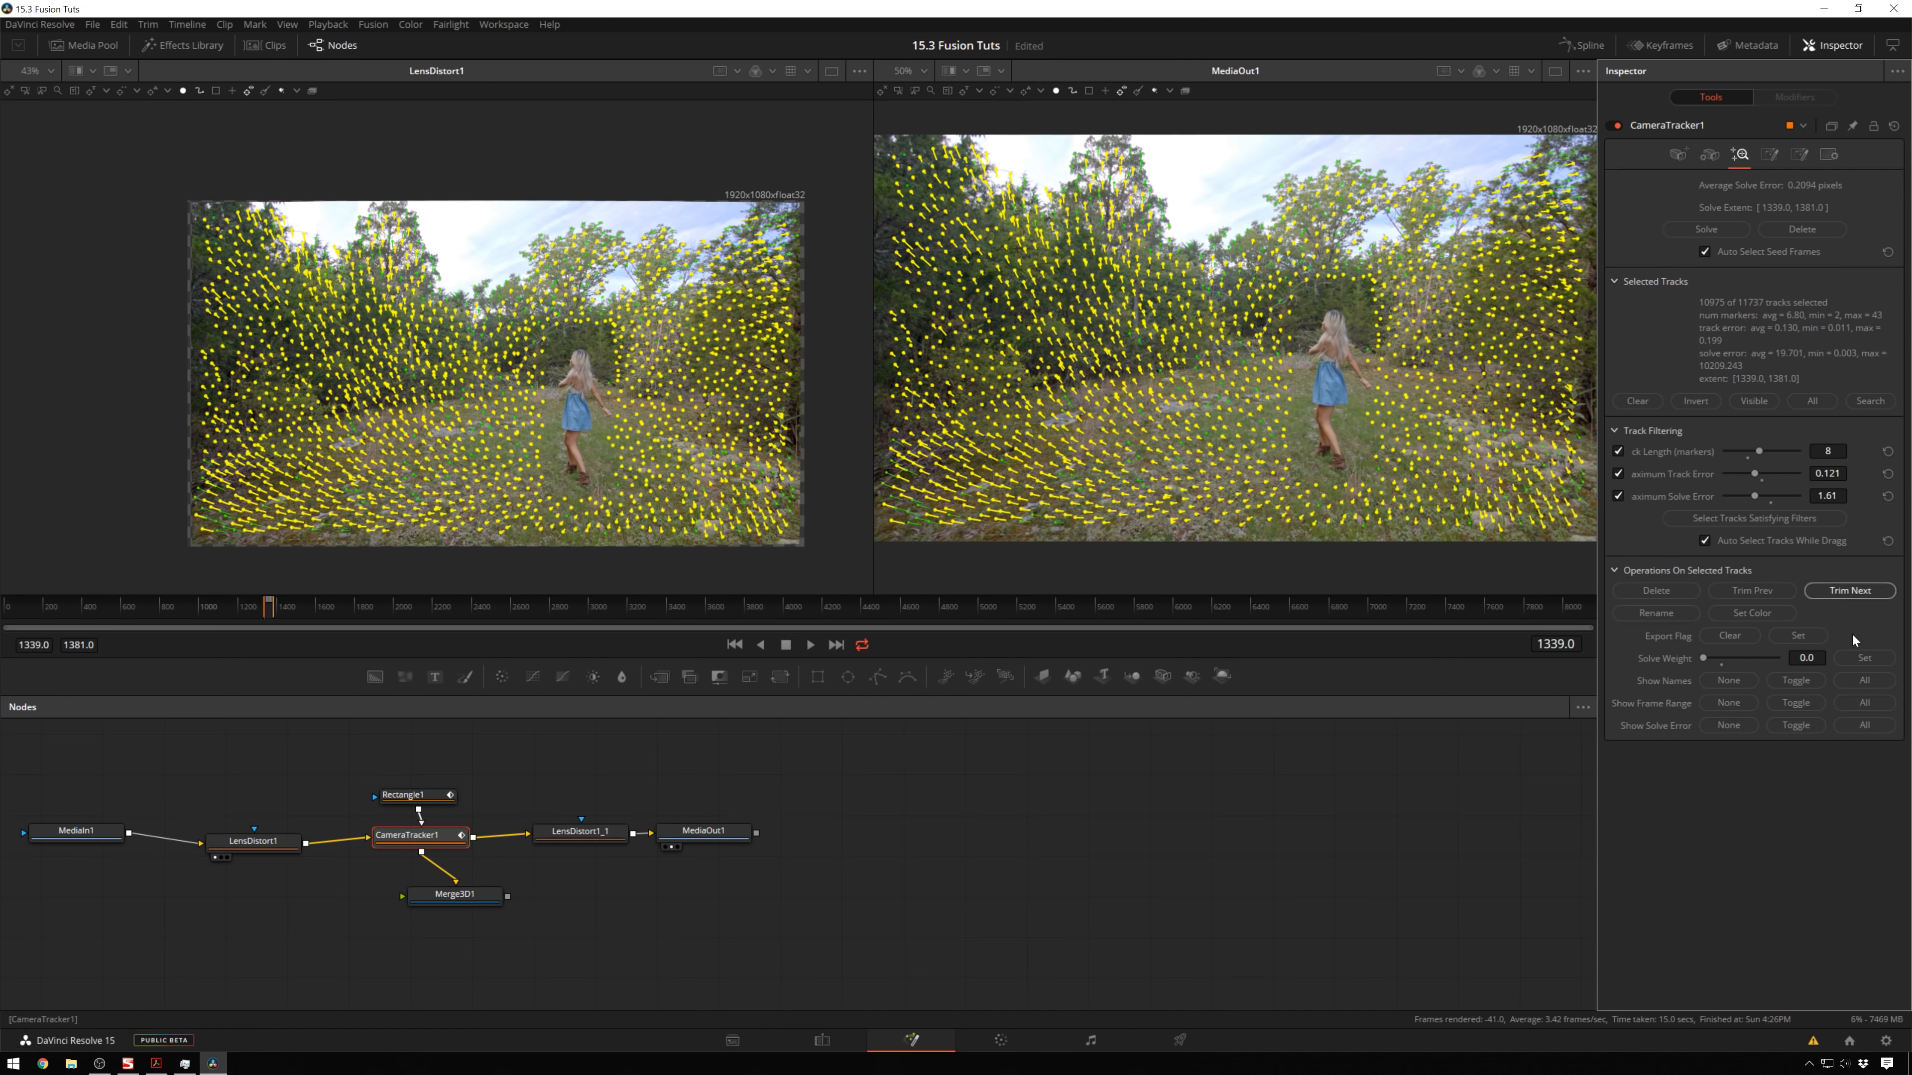
{"action": "mouse_move", "coordinate": [1431, 397]}
{"action": "left_click", "coordinate": [1842, 846]}
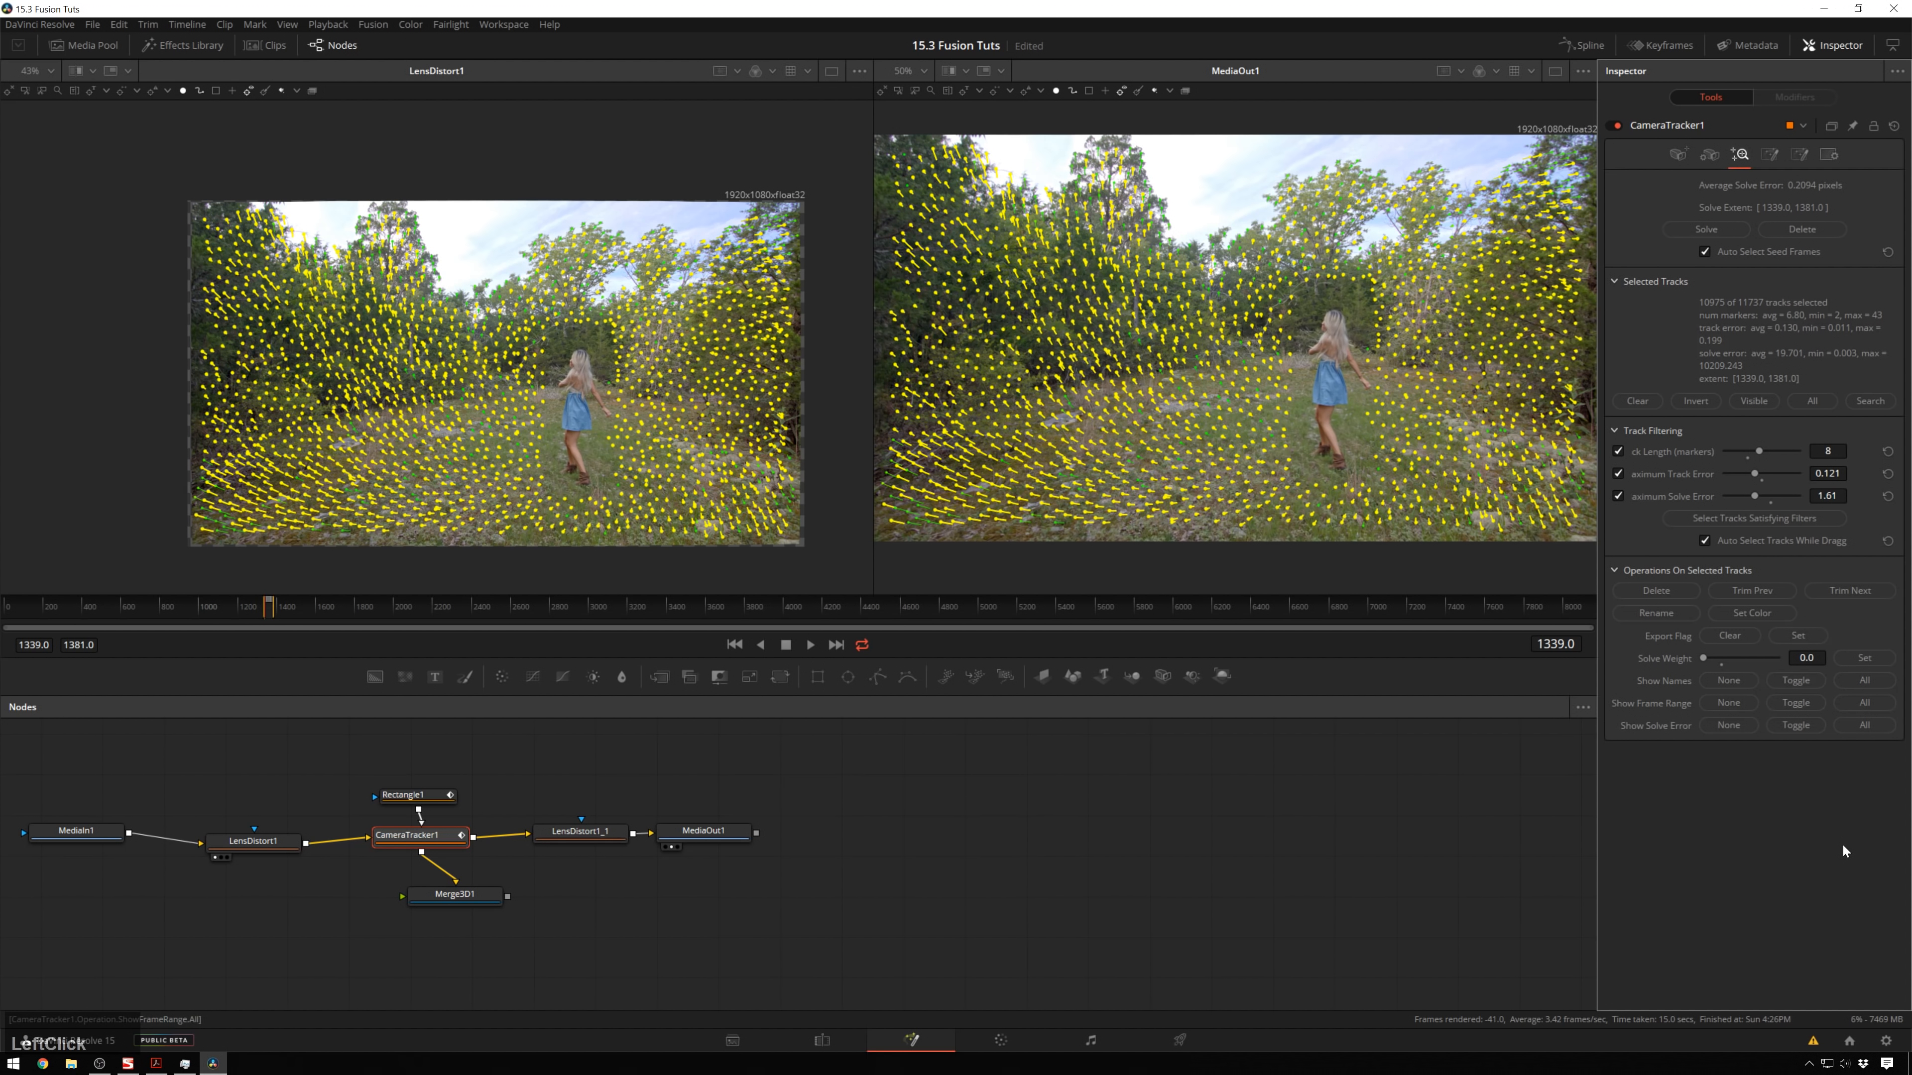
Invert the selection of tracks filtered with a track length of 6 markers, apply a solve weight of 1.0 to it, and solve the camera again.
{"action": "left_click_drag", "start_coordinate": [1759, 451], "coordinate": [1743, 457]}
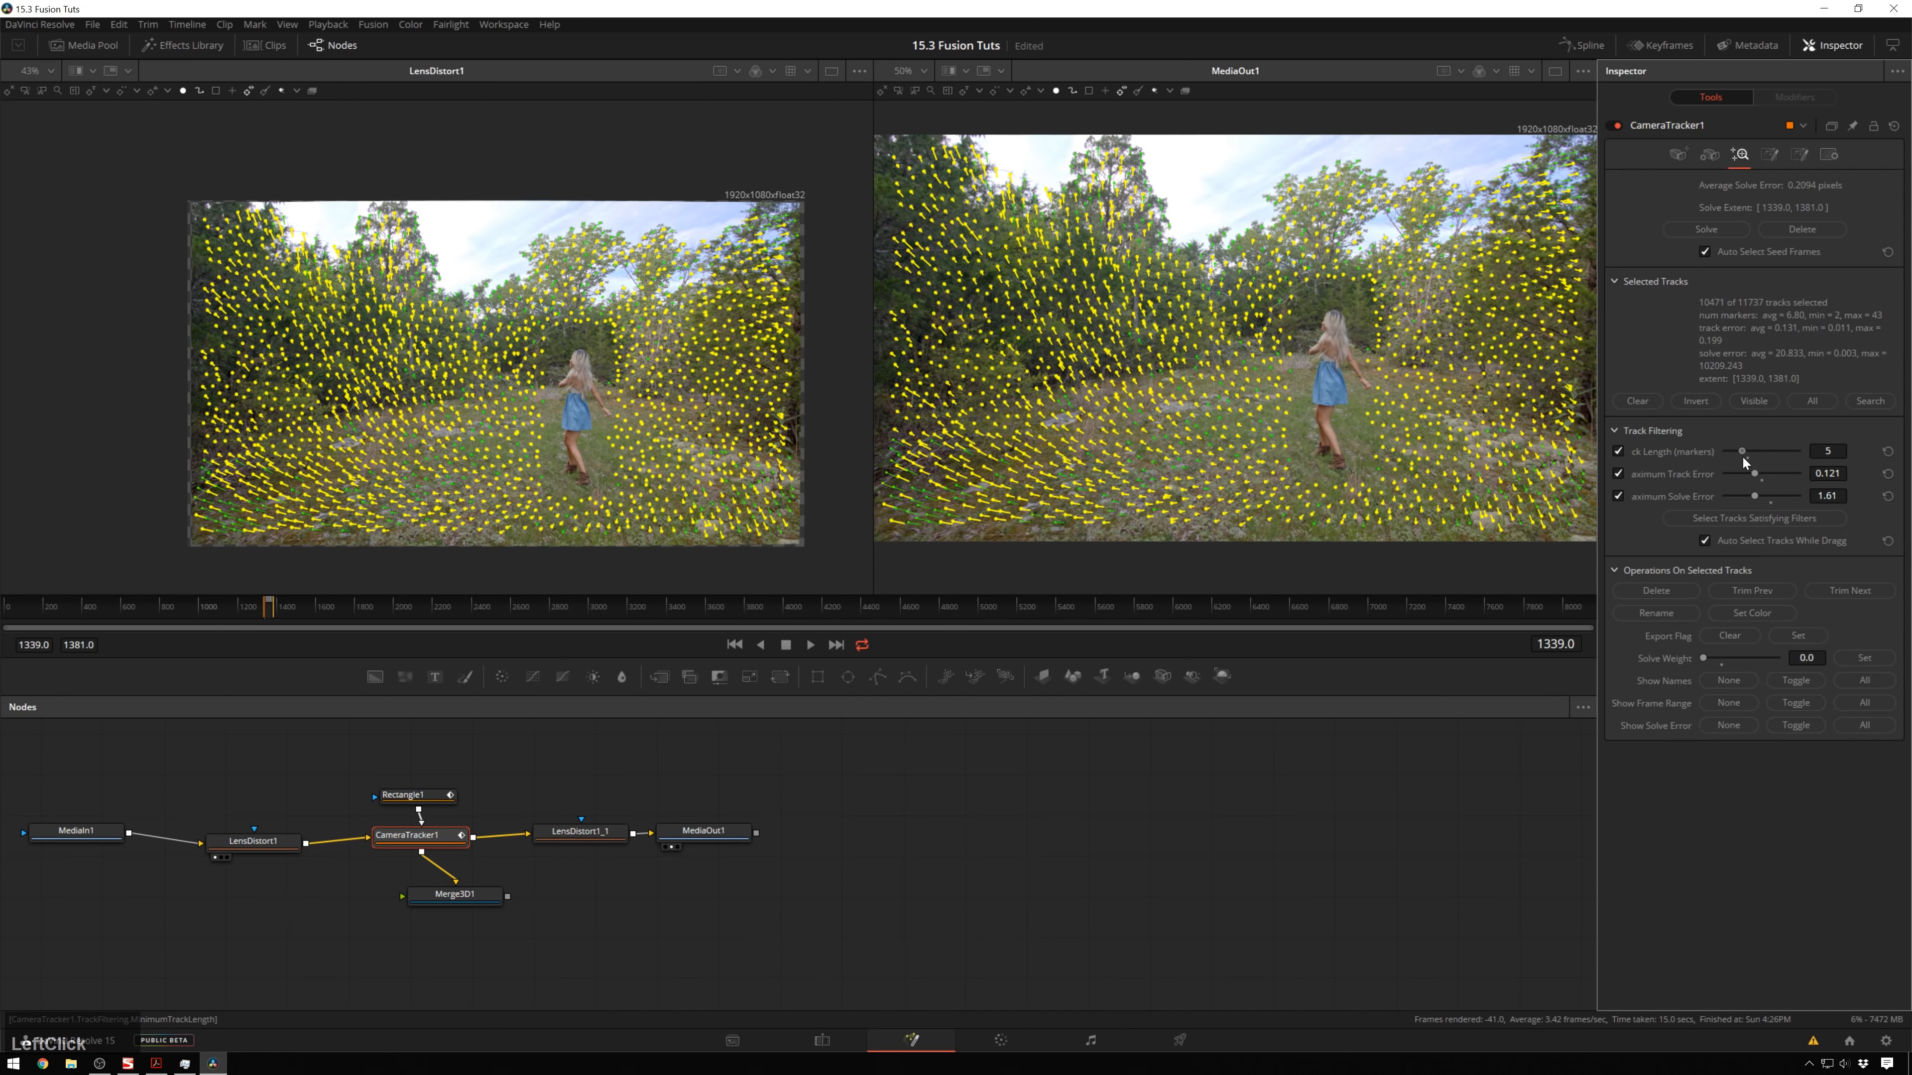
{"action": "left_click", "coordinate": [1694, 403]}
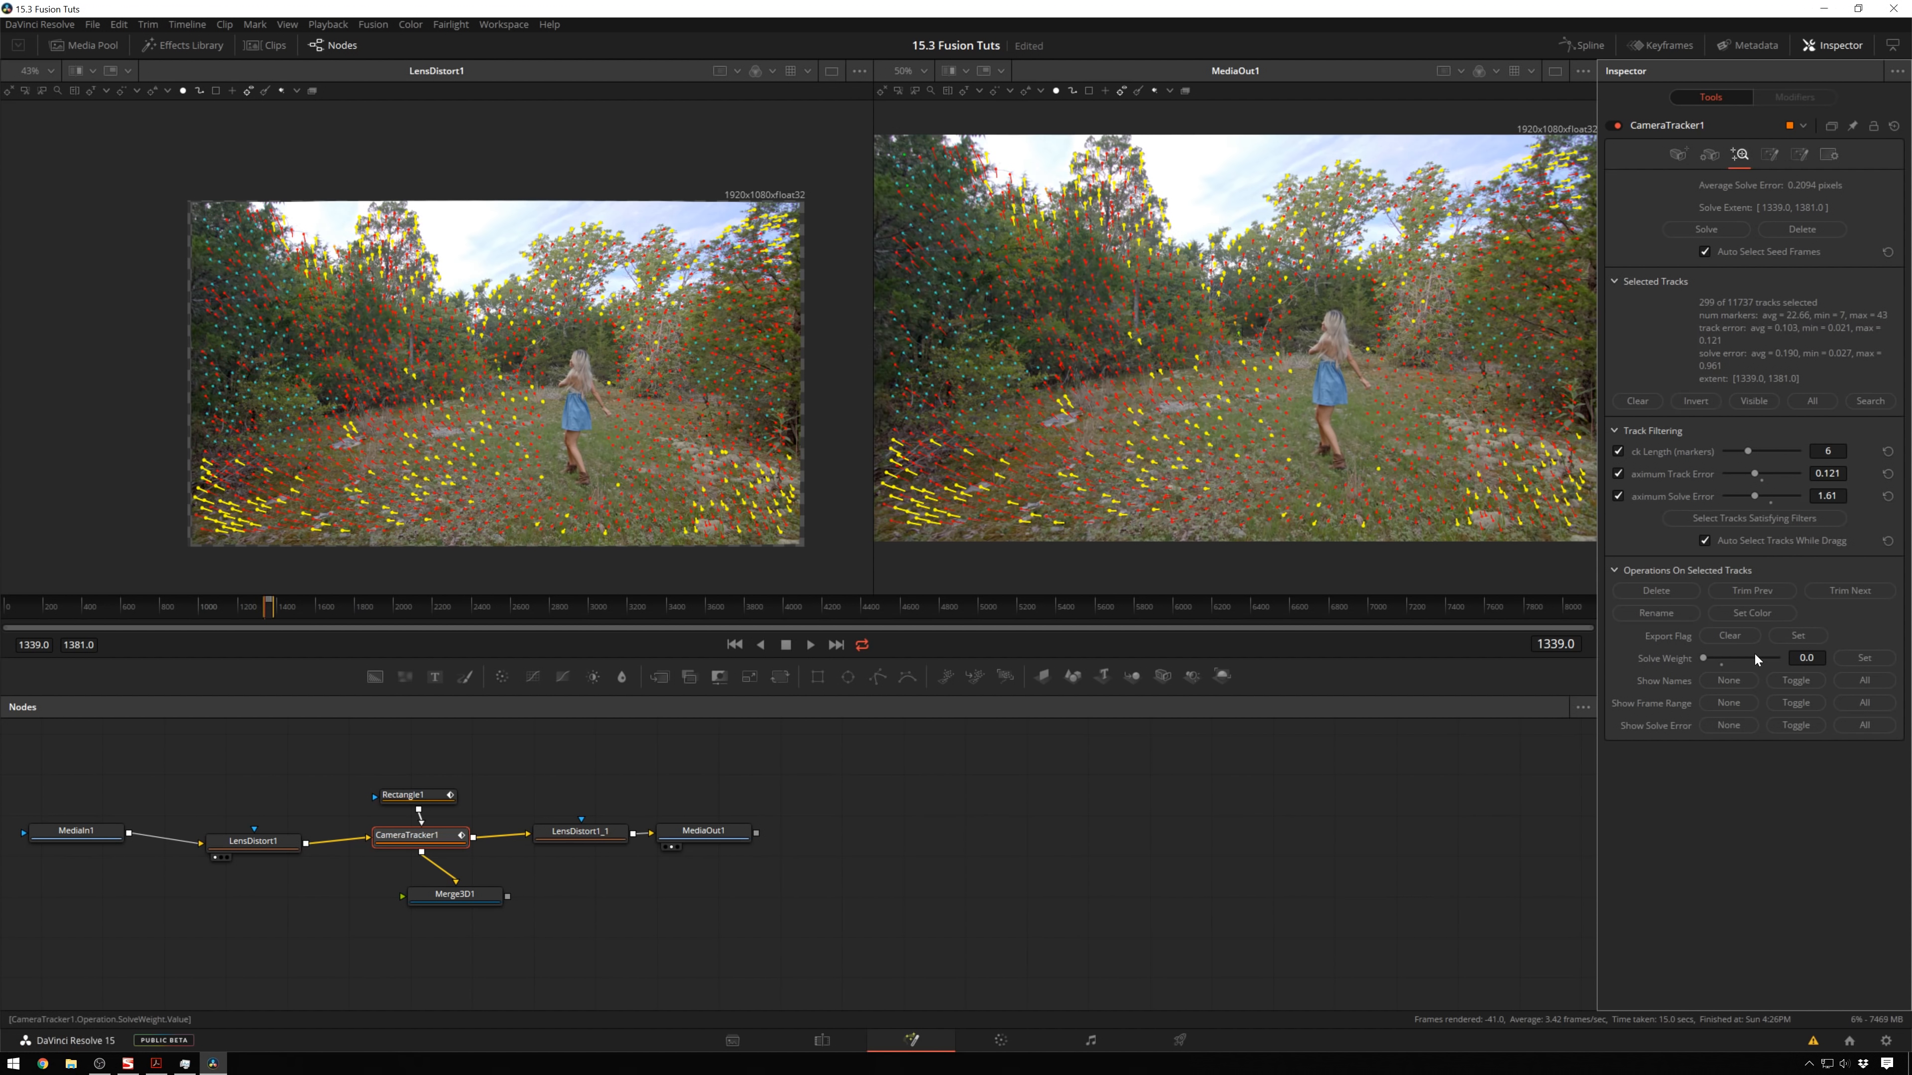
{"action": "left_click", "coordinate": [1807, 658]}
{"action": "type", "text": "1"}
{"action": "left_click", "coordinate": [1869, 661]}
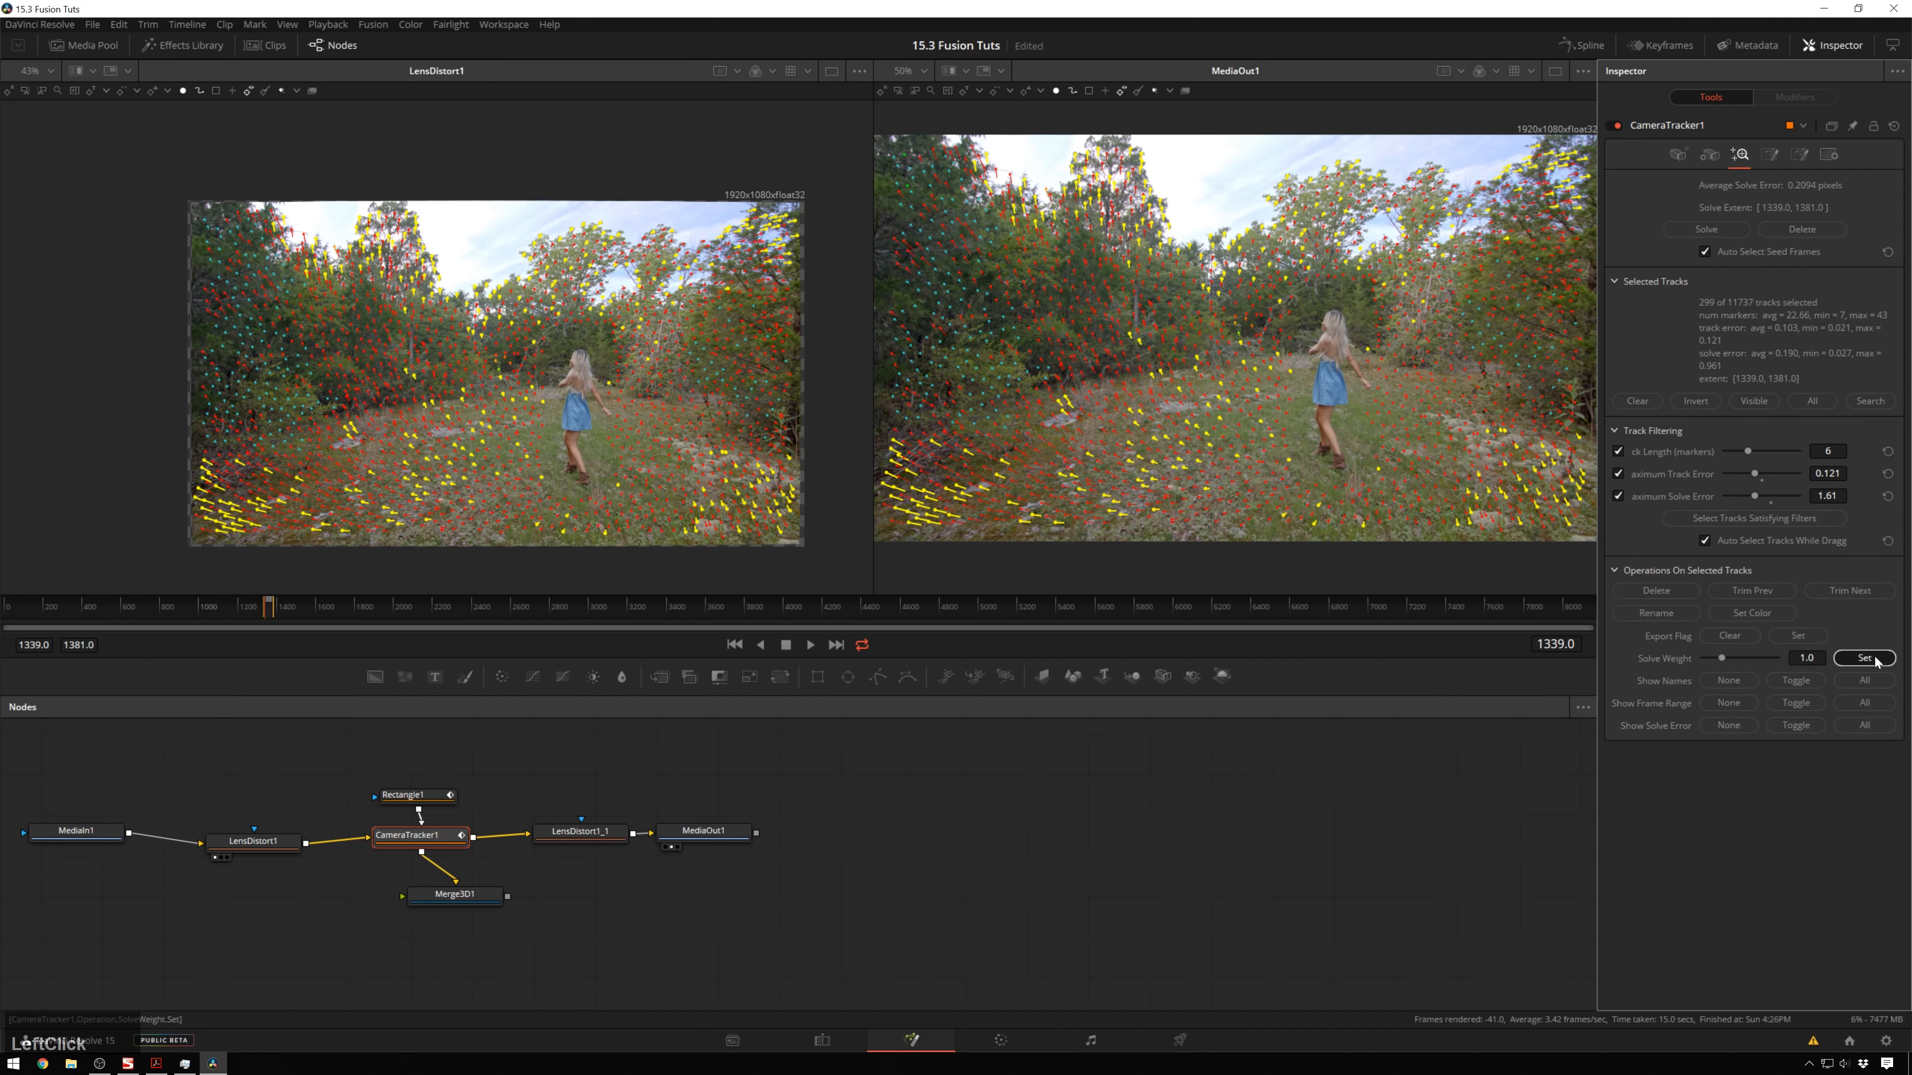
{"action": "left_click", "coordinate": [1708, 228]}
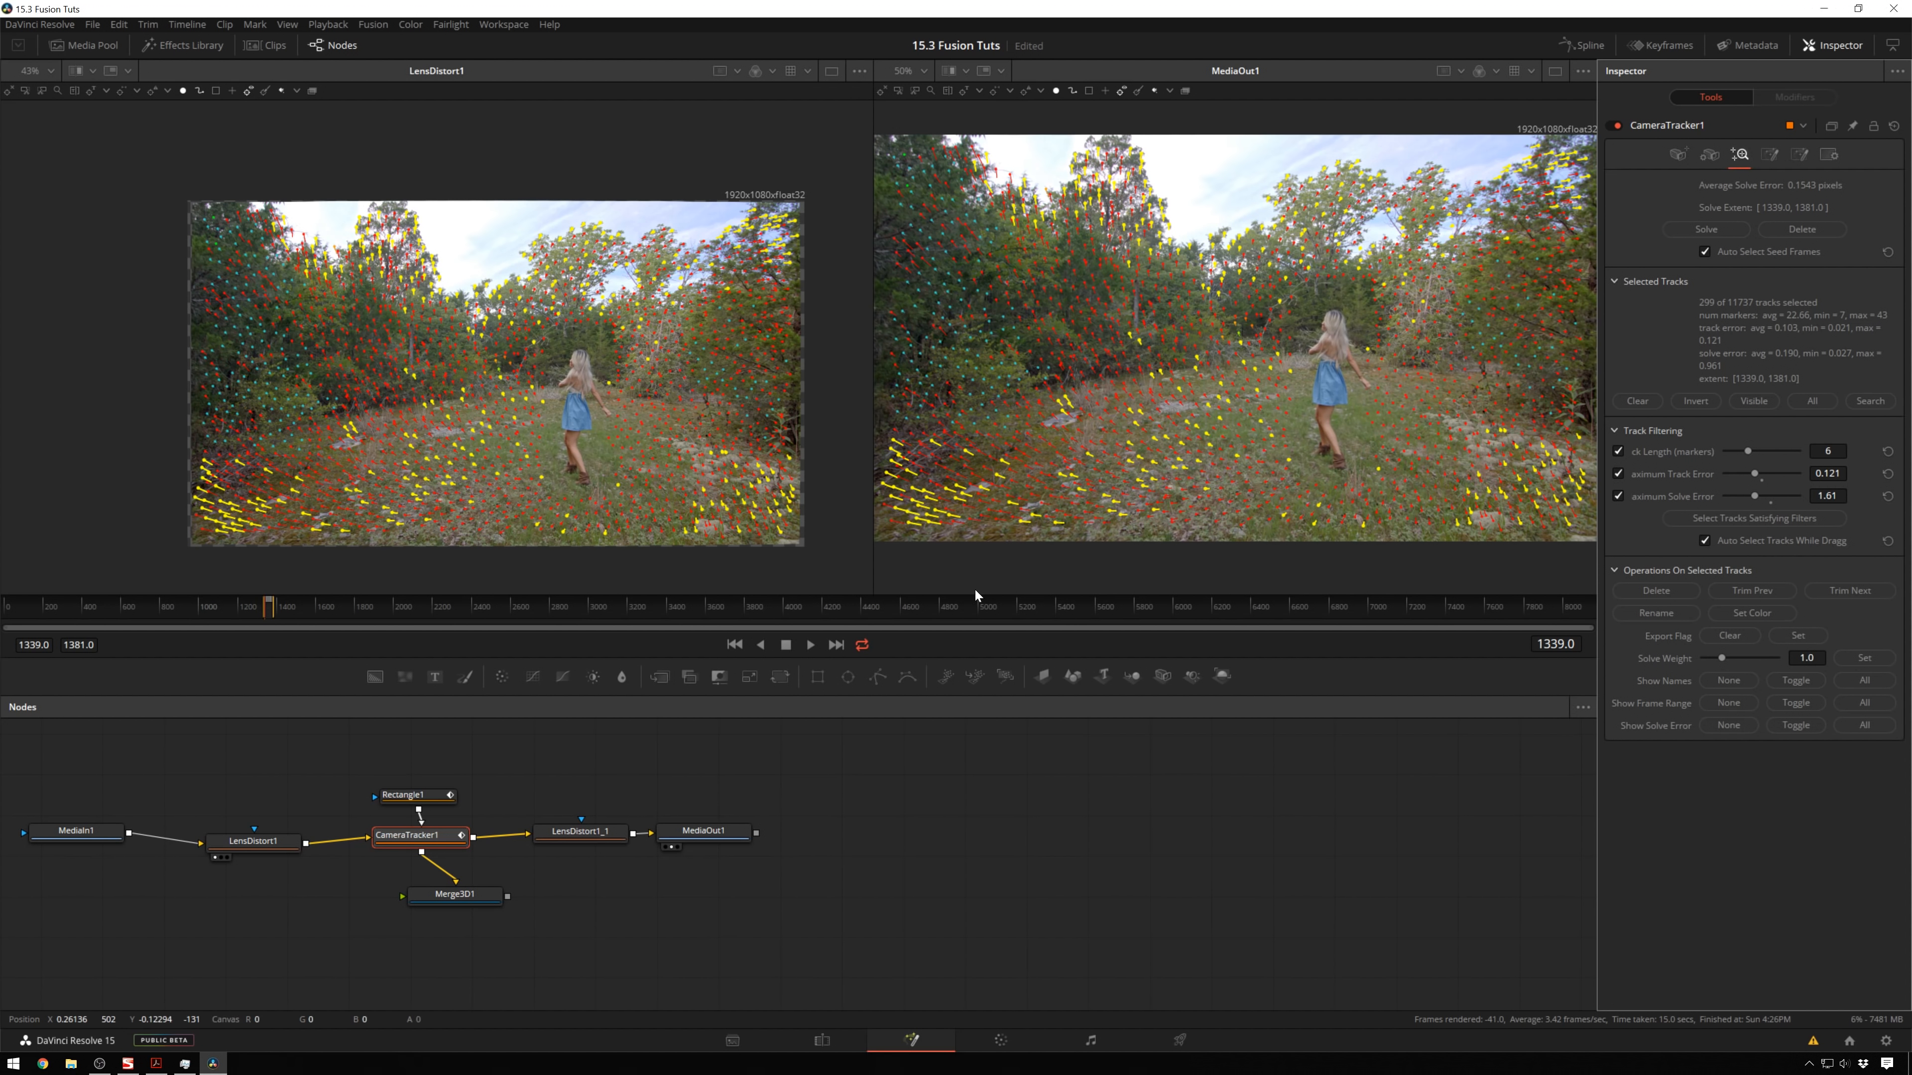
Open the 3D scene transform settings in the camera tracker's export options.
{"action": "left_click", "coordinate": [1769, 153]}
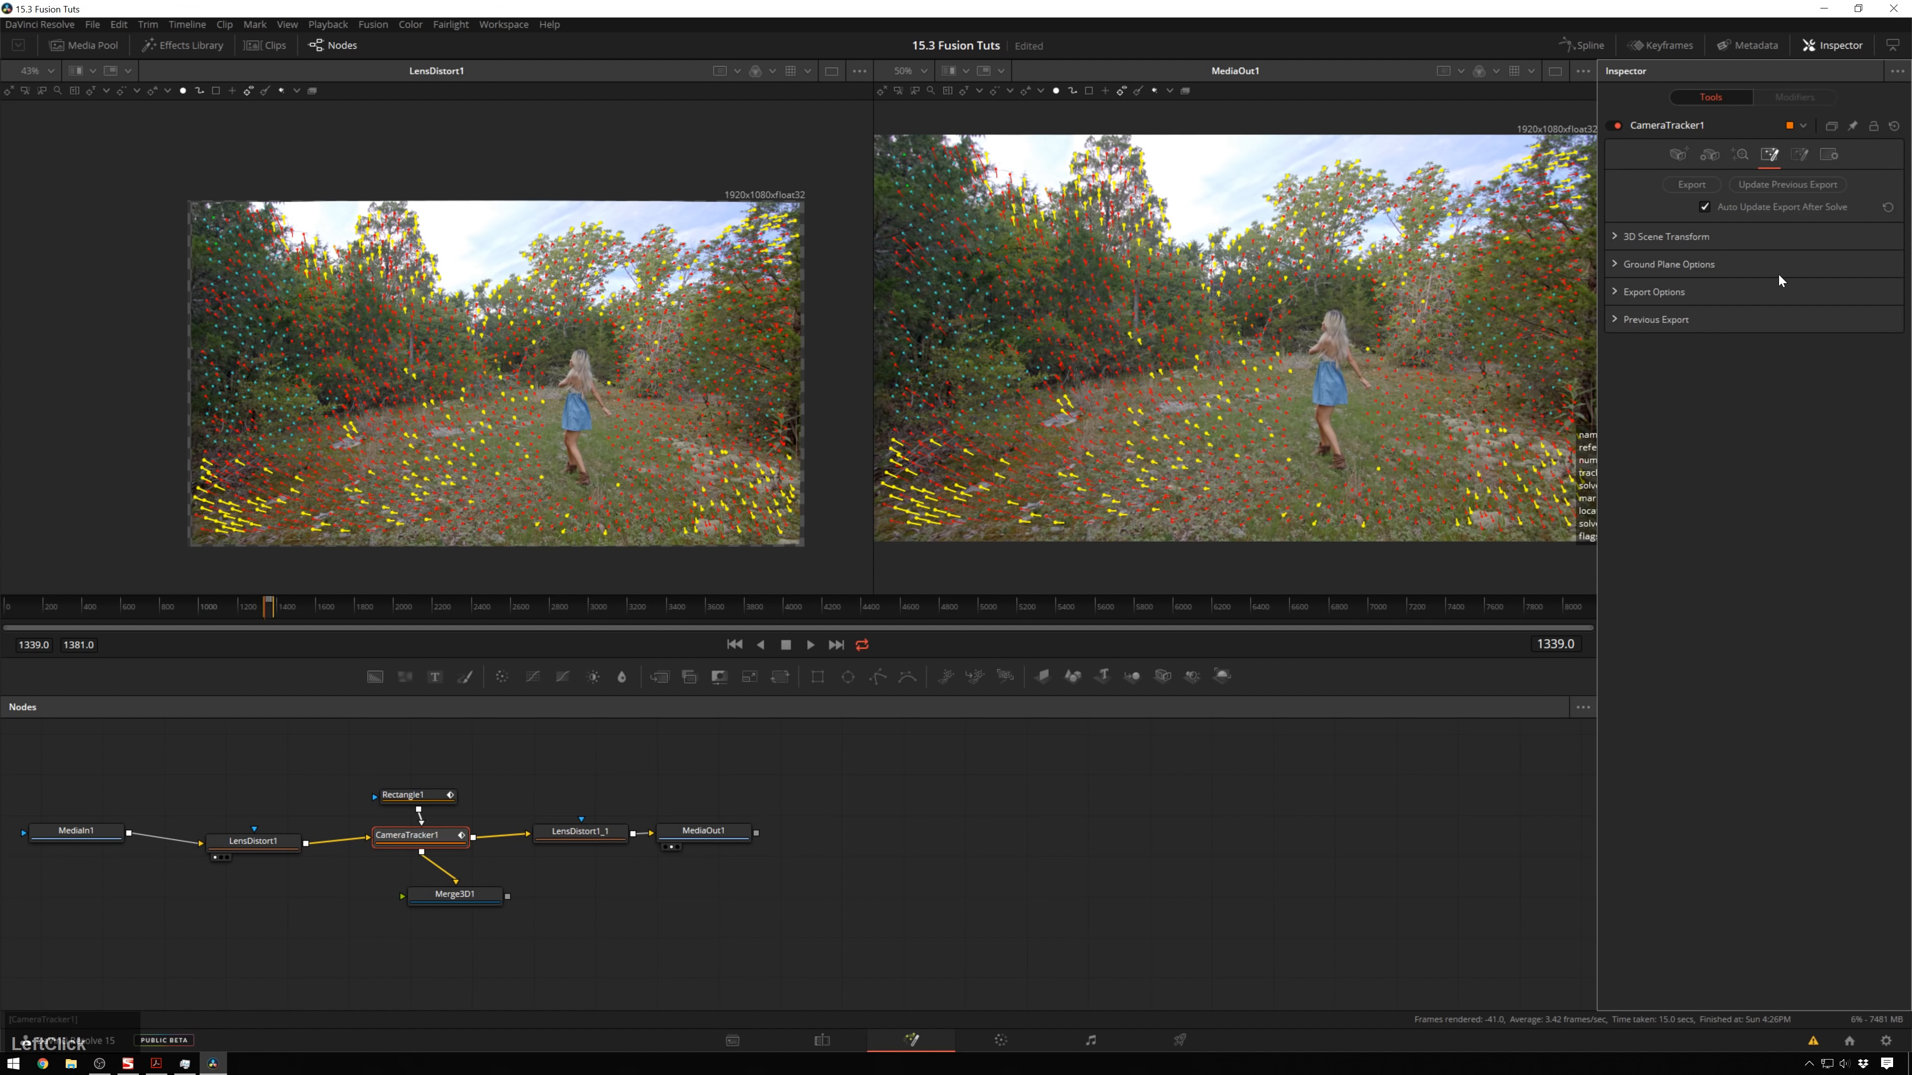
{"action": "left_click", "coordinate": [1615, 237]}
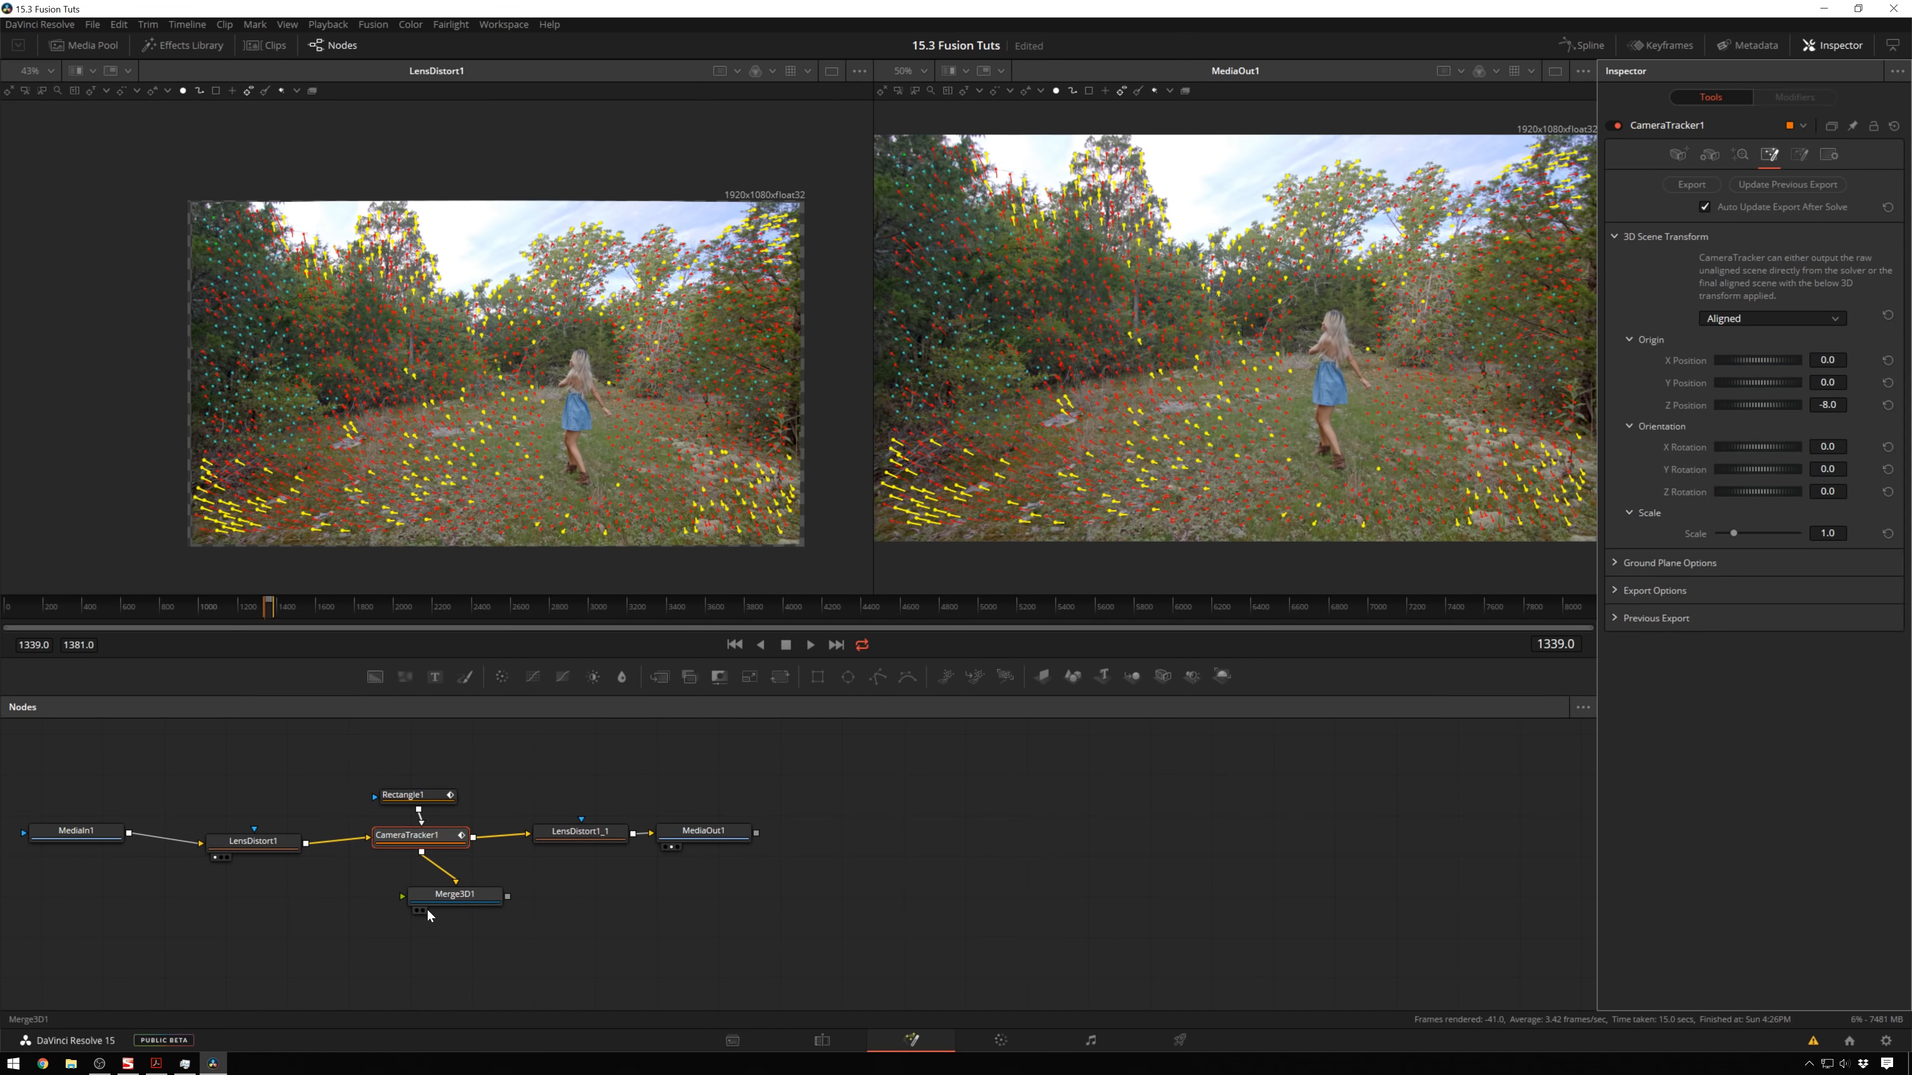
Show Merge3D1 in the first viewer and examine the solved point cloud and camera in perspective.
{"action": "left_click_drag", "start_coordinate": [427, 908], "coordinate": [466, 919]}
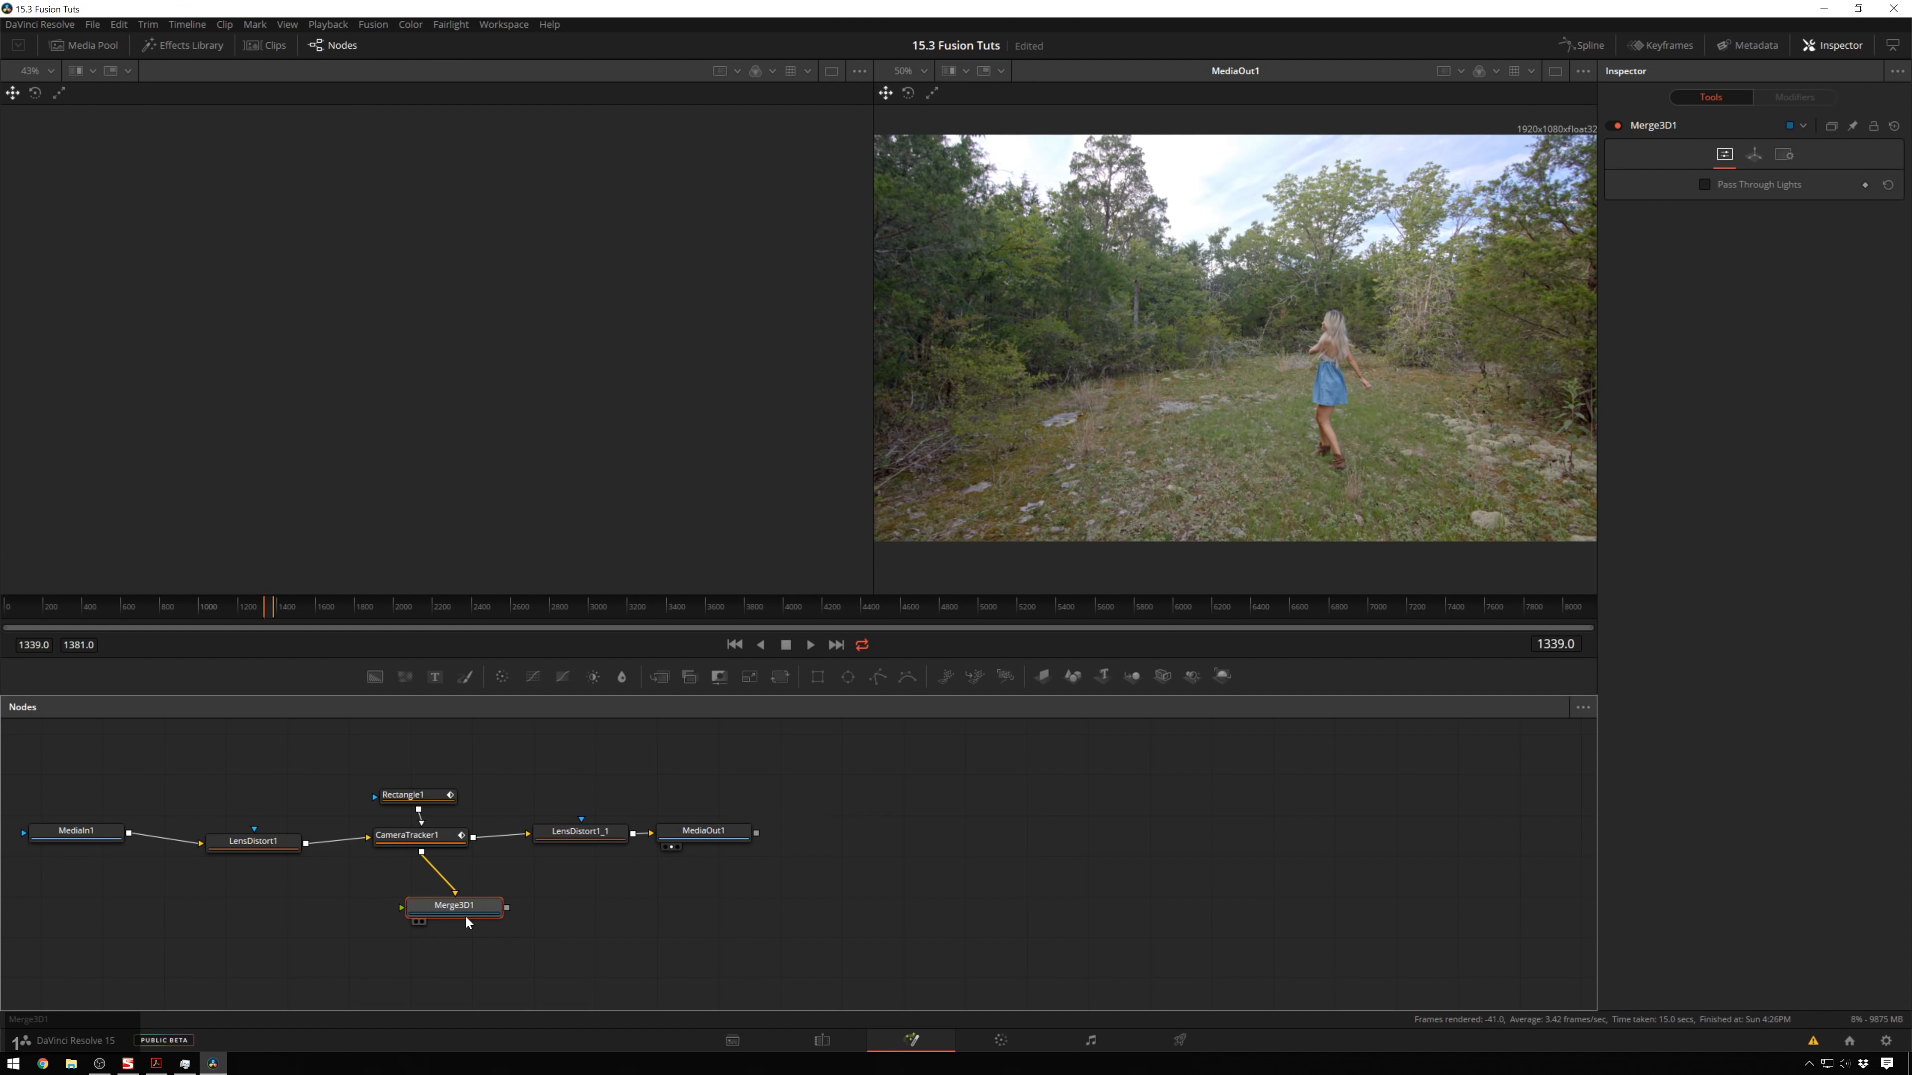
{"action": "key", "text": "1"}
{"action": "scroll", "coordinate": [453, 326], "scroll_direction": "up", "scroll_amount": 4}
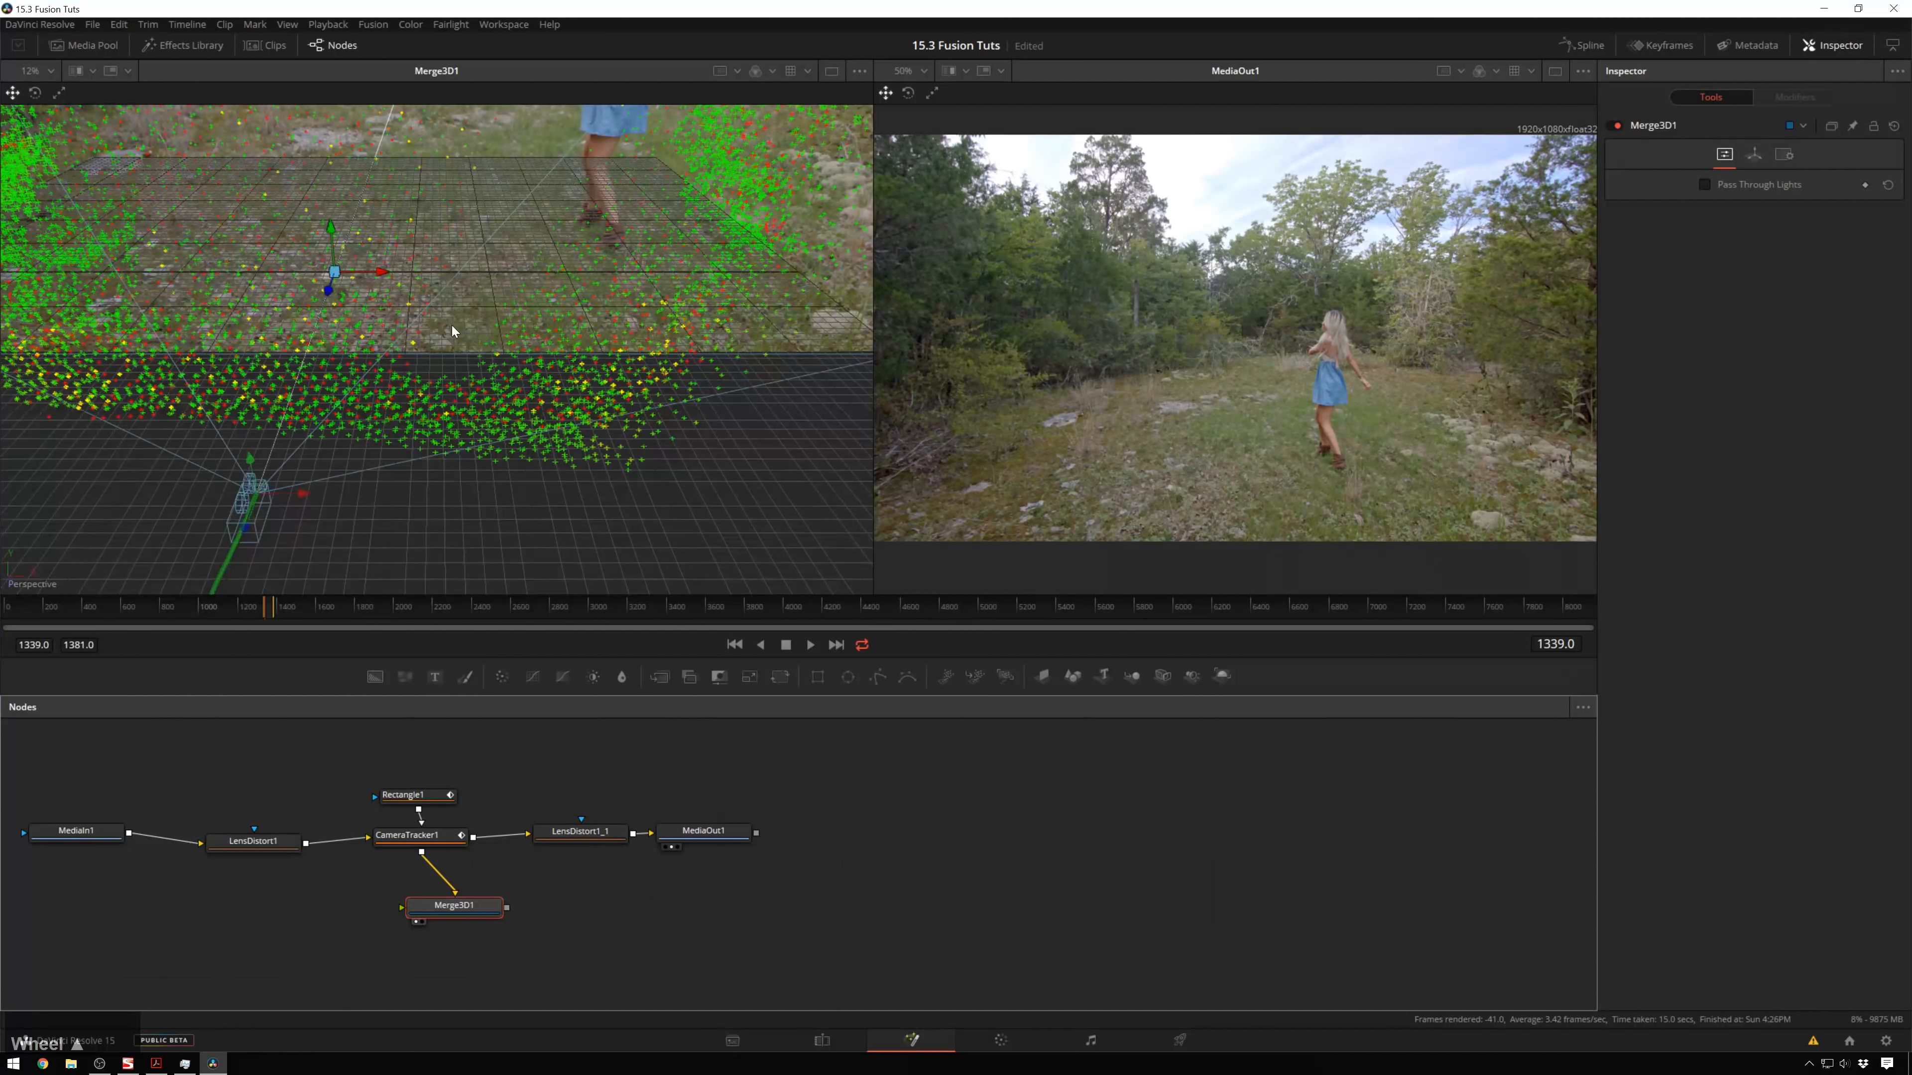
{"action": "scroll", "coordinate": [613, 326], "scroll_direction": "down", "scroll_amount": 5}
{"action": "left_click", "coordinate": [656, 377], "text": "alt"}
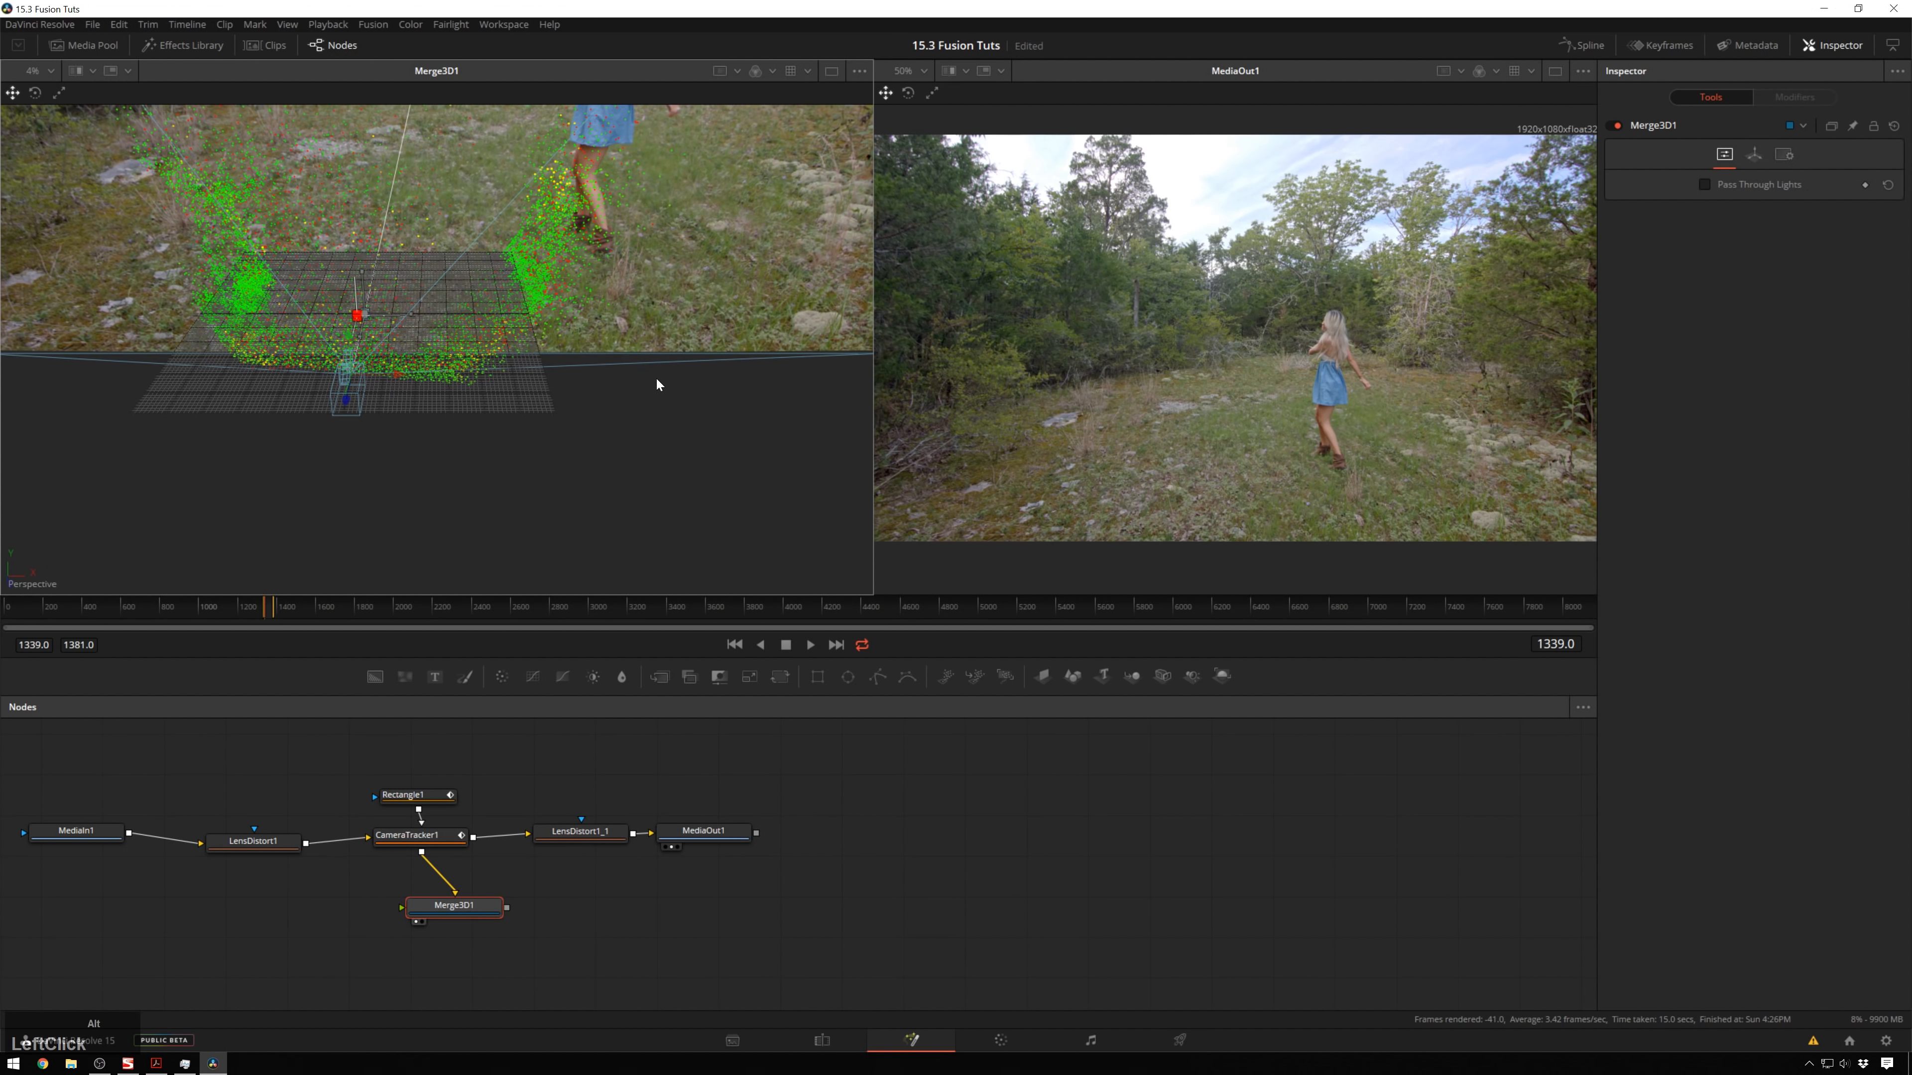
{"action": "left_click_drag", "start_coordinate": [686, 420], "coordinate": [584, 367]}
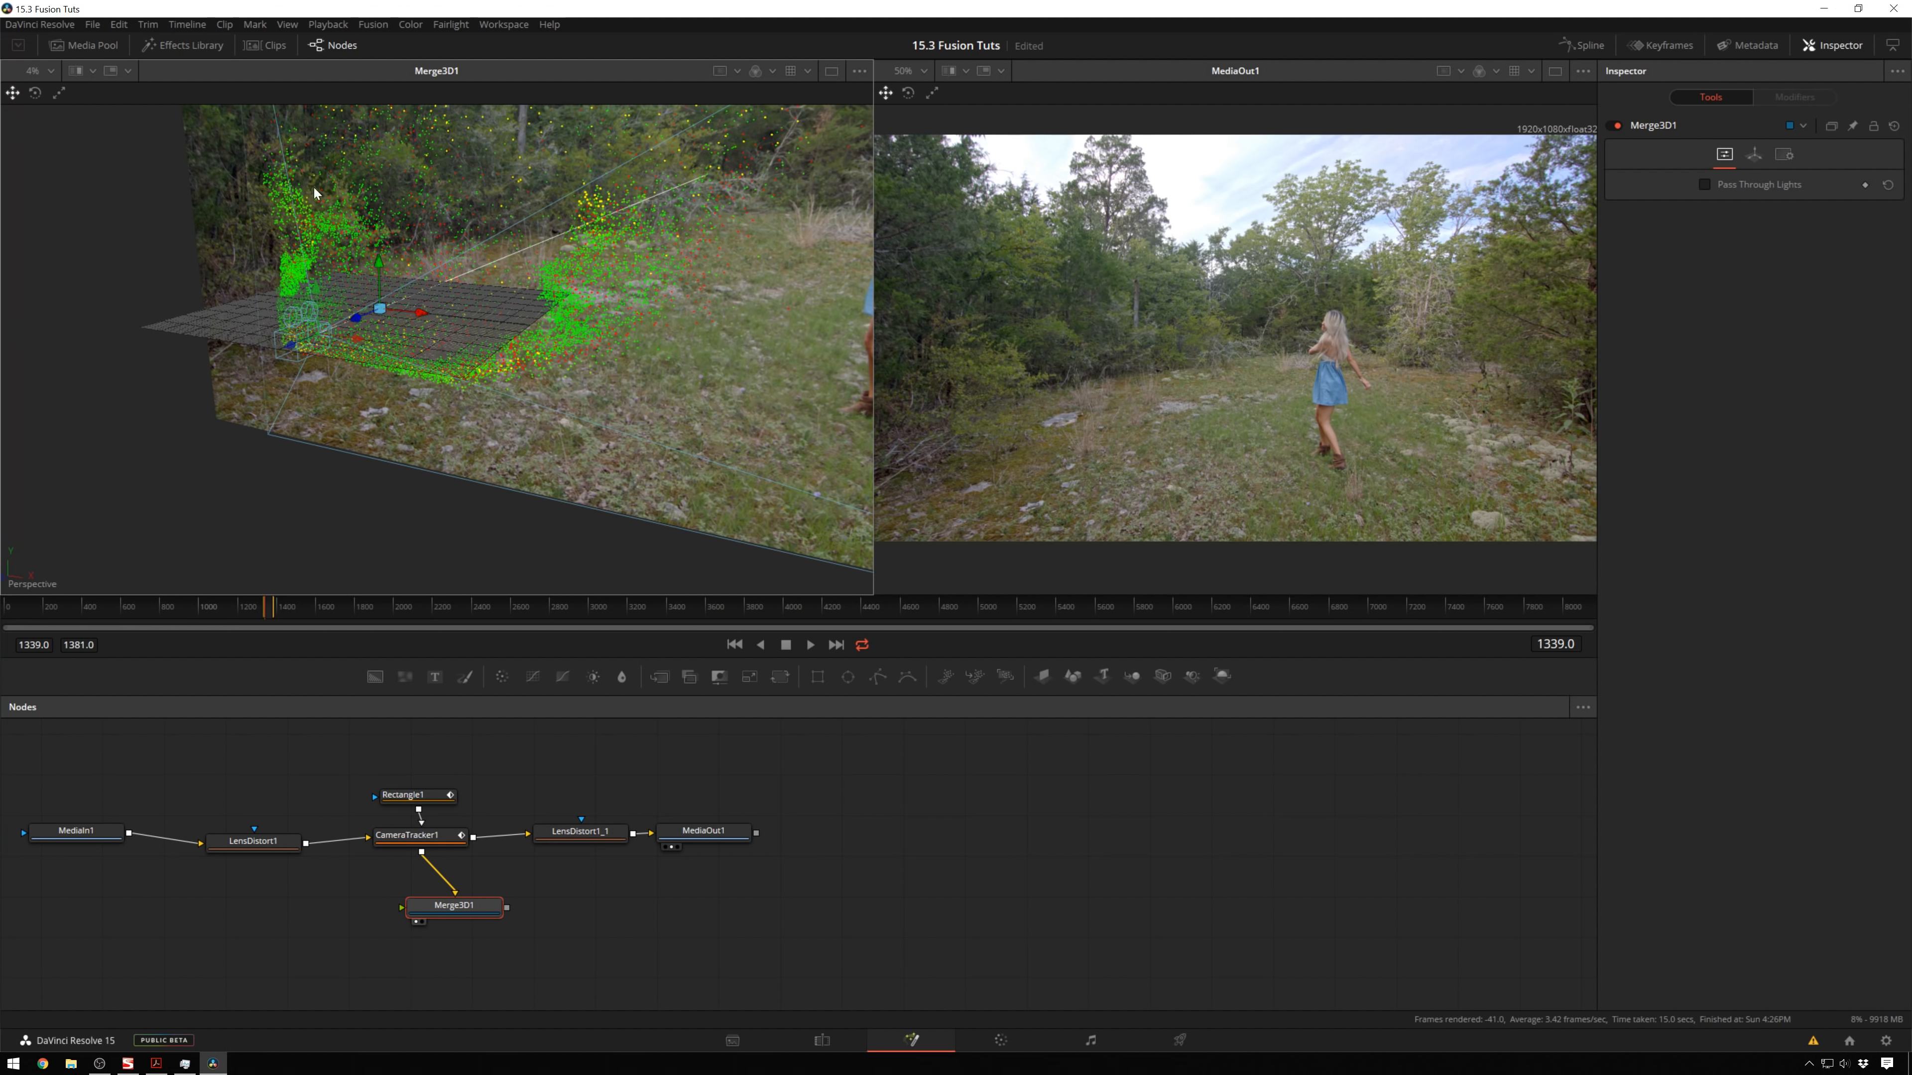
{"action": "scroll", "coordinate": [579, 231], "scroll_direction": "up", "scroll_amount": 2}
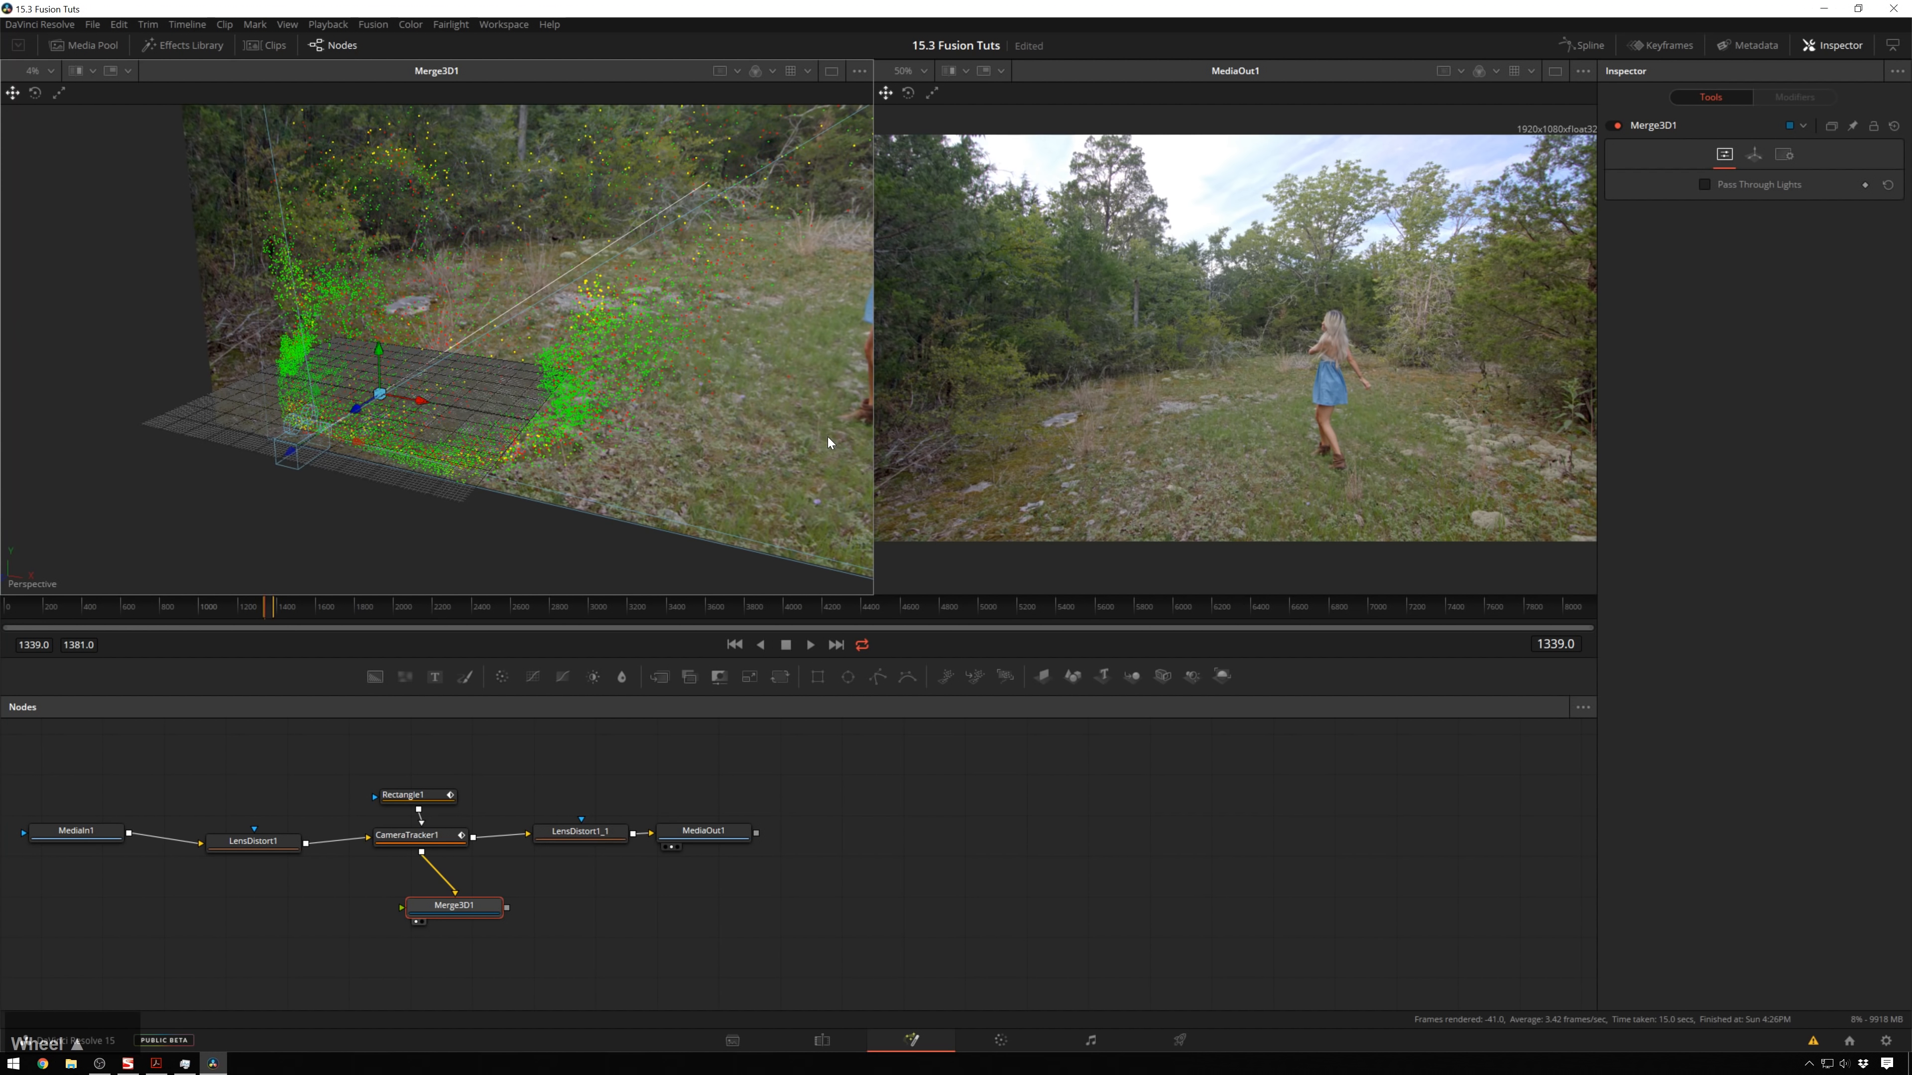
{"action": "left_click_drag", "start_coordinate": [756, 423], "coordinate": [742, 423]}
{"action": "left_click", "coordinate": [758, 425], "text": "alt"}
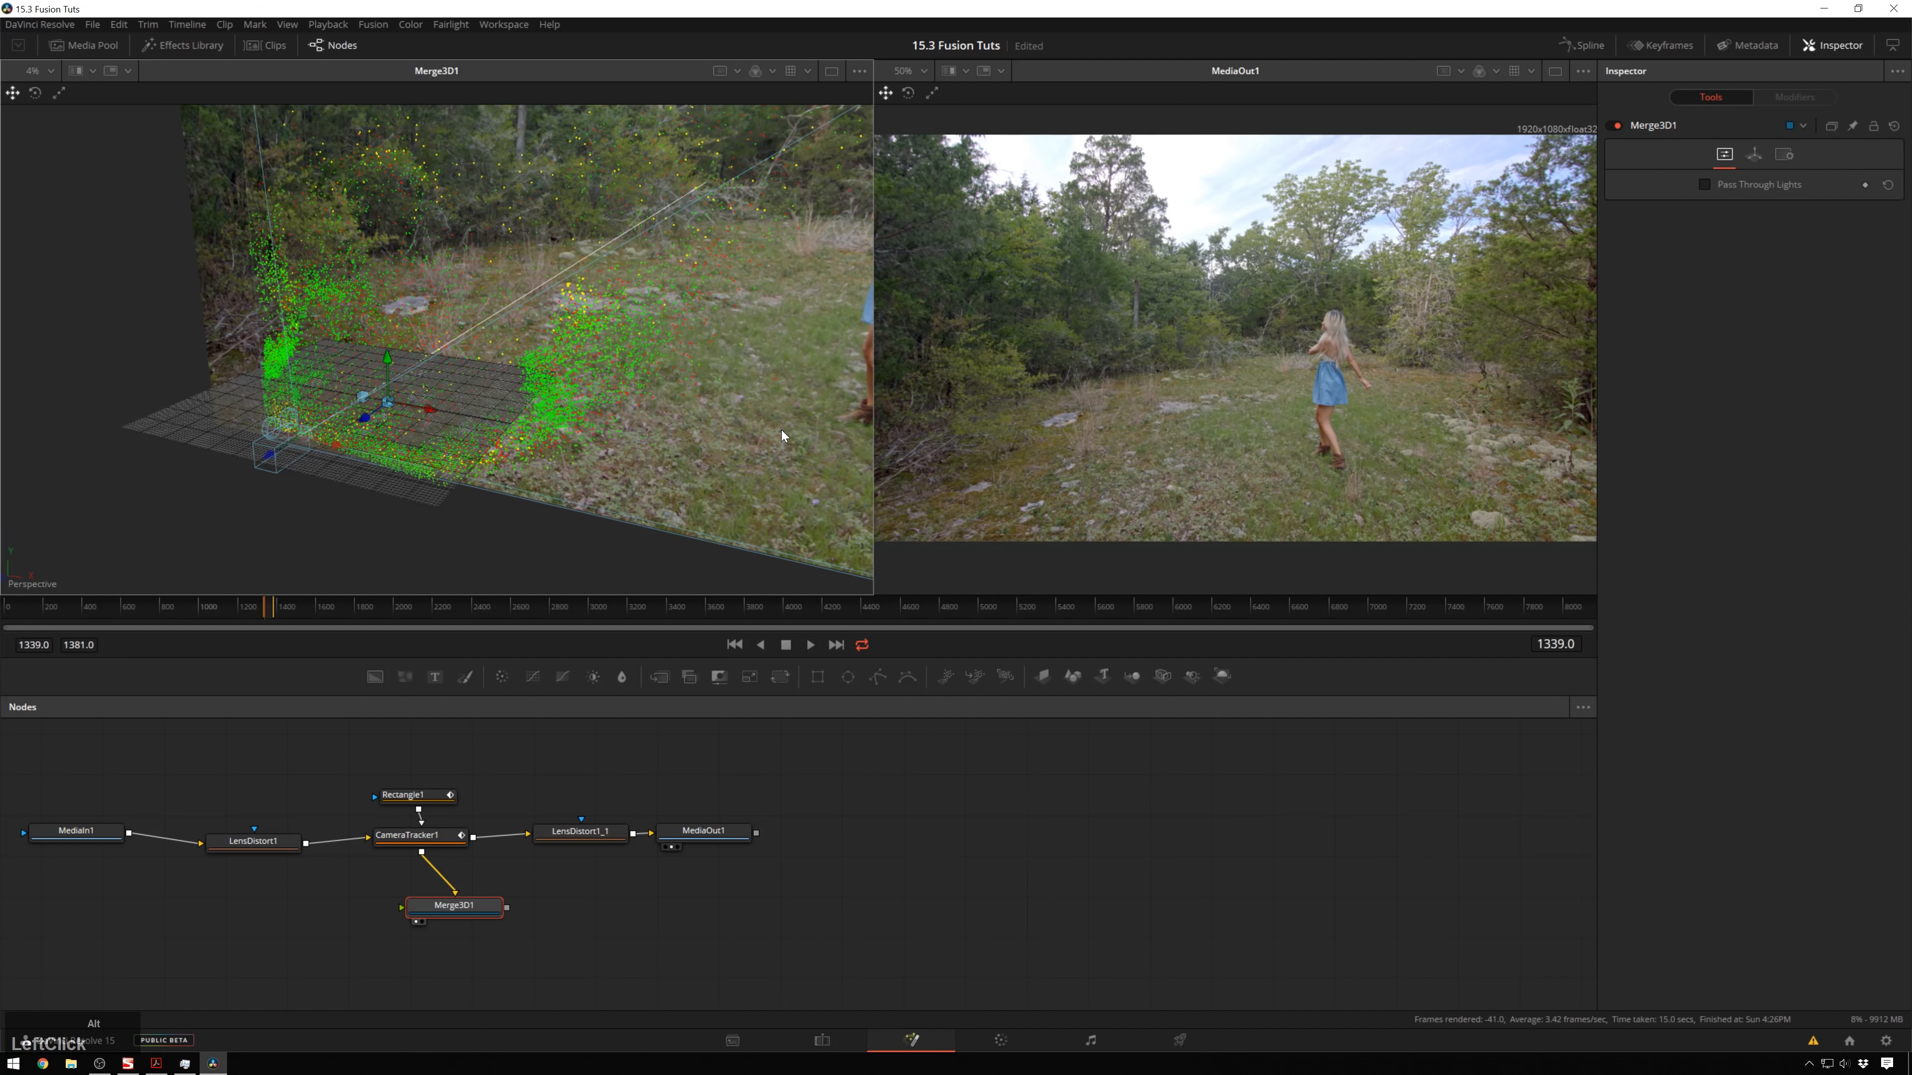
{"action": "key", "text": "ctrl+z"}
{"action": "key", "text": "ctrl+z"}
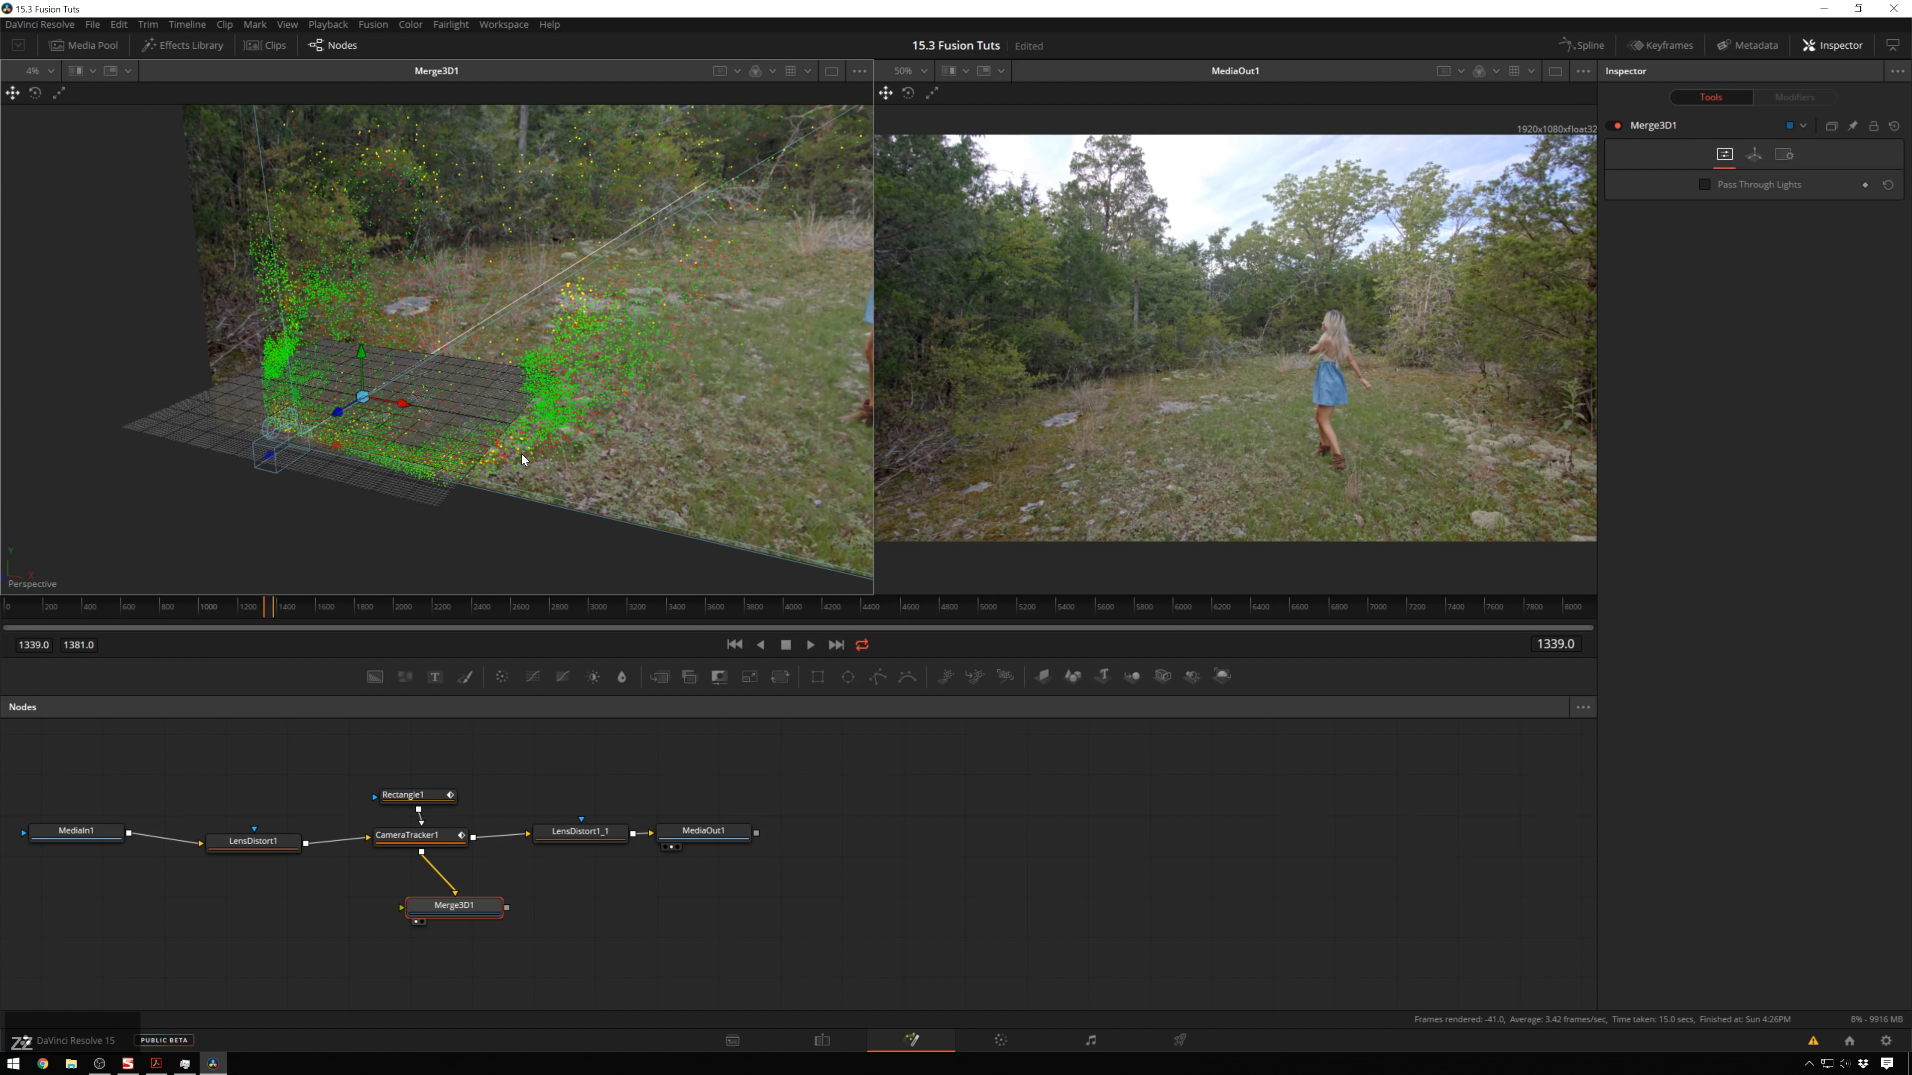
Switch the Merge3D1 view from perspective to CameraTracker1_Camera, and bring up the CameraTracker1 settings again.
{"action": "left_click", "coordinate": [34, 586]}
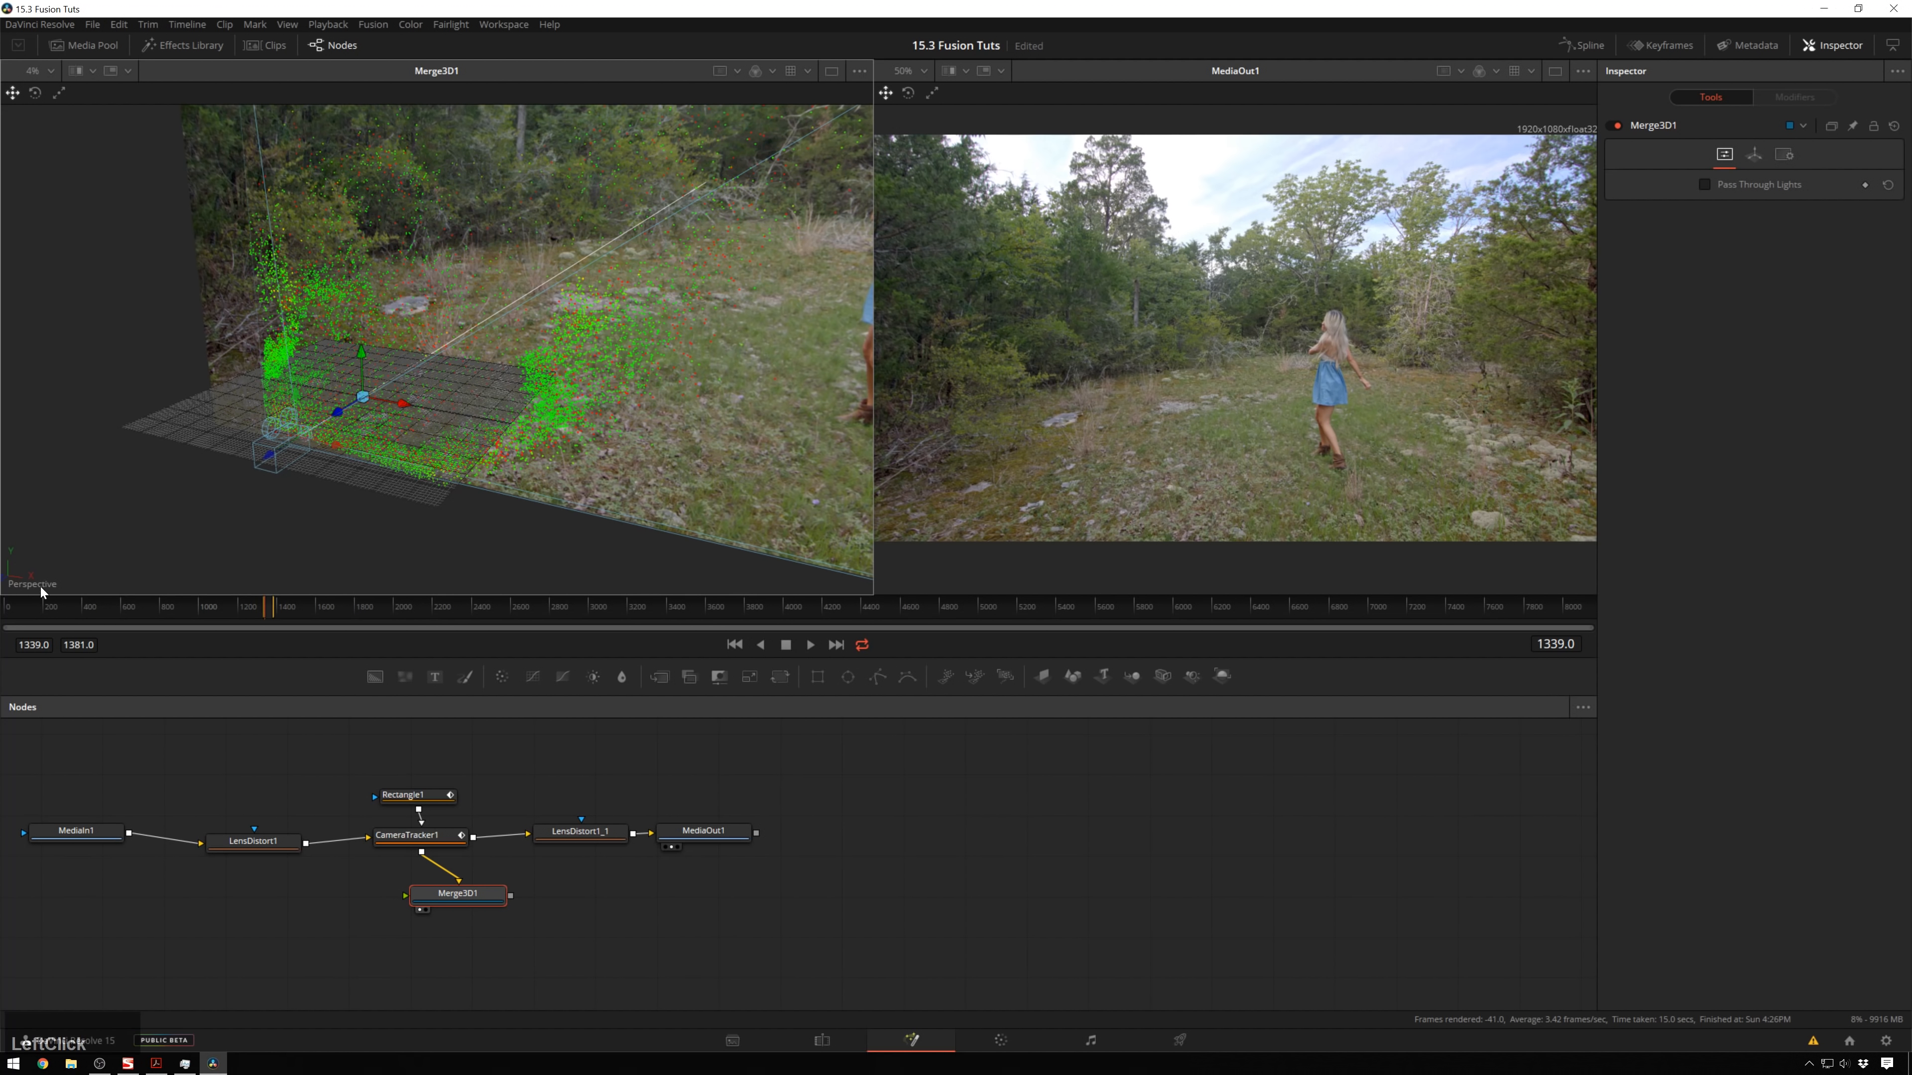
{"action": "right_click", "coordinate": [33, 586]}
{"action": "left_click", "coordinate": [84, 594]}
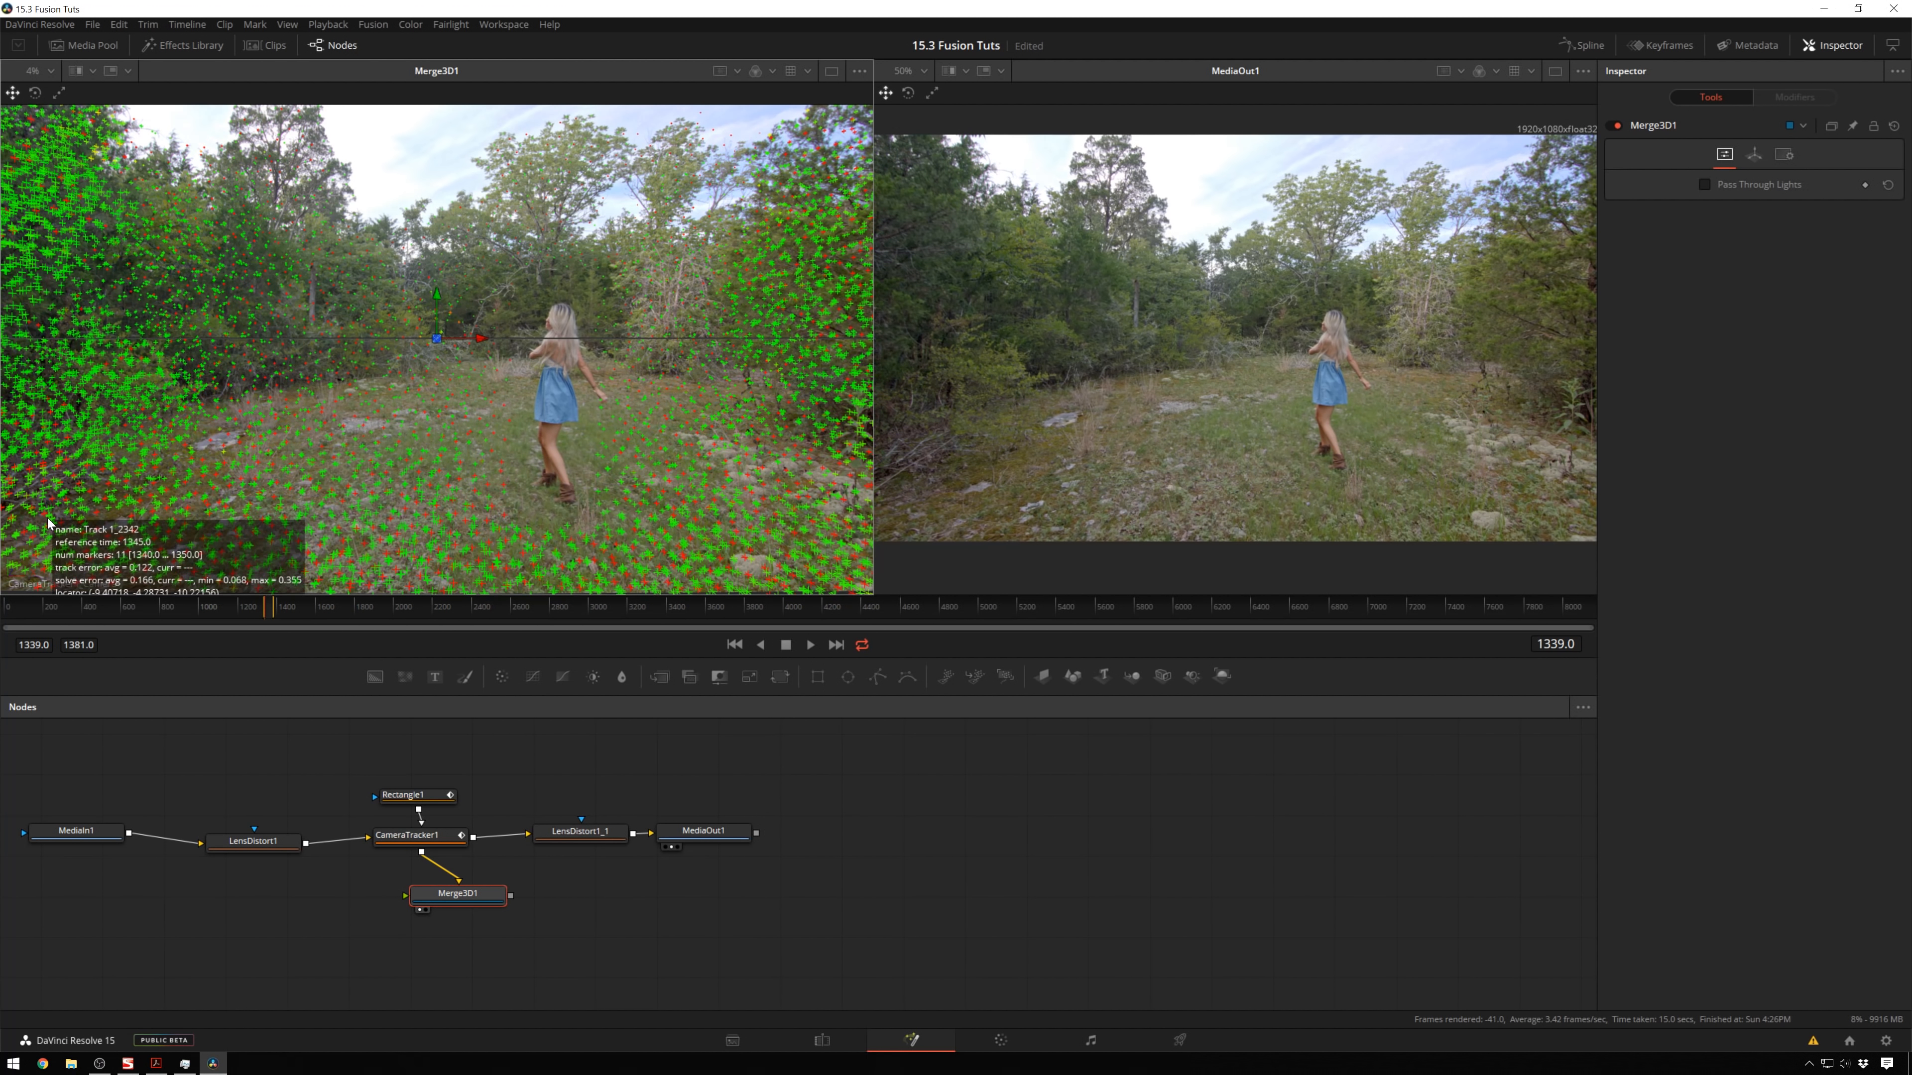
{"action": "left_click", "coordinate": [45, 587]}
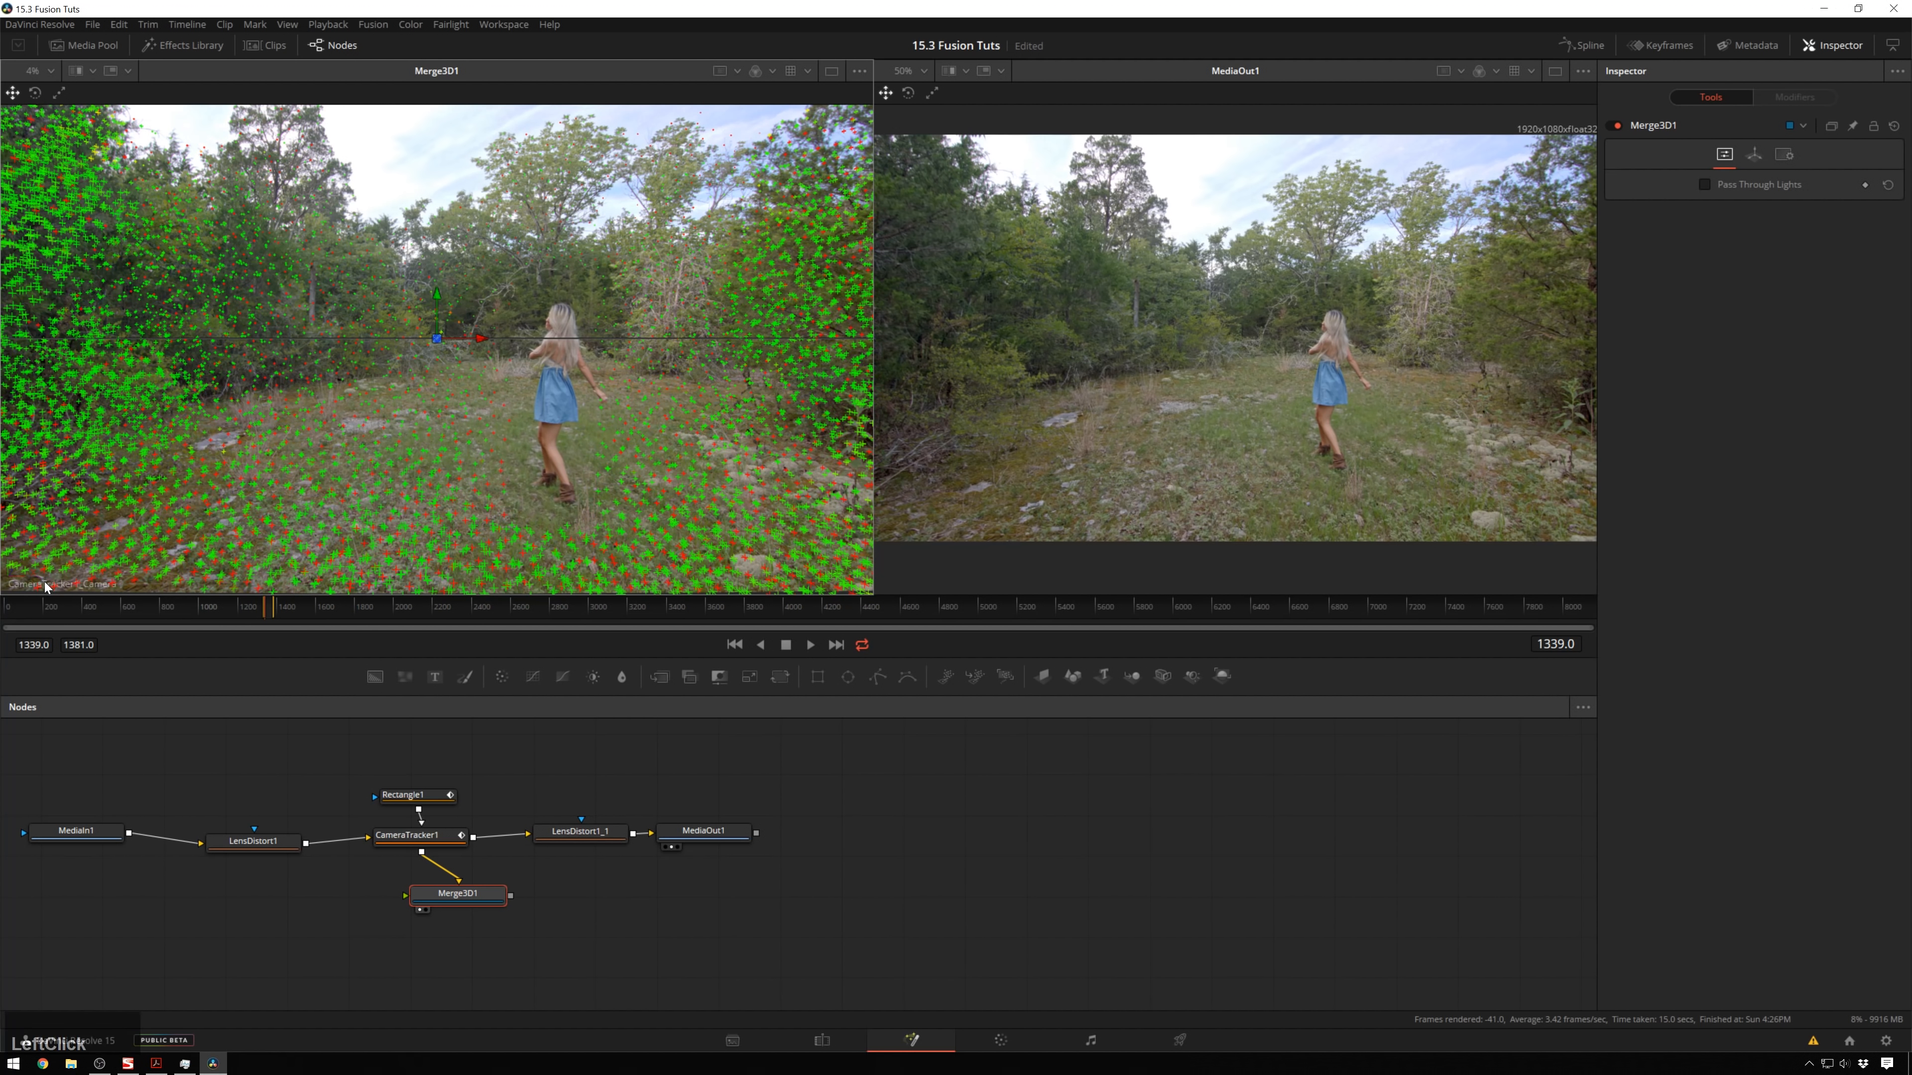
{"action": "left_click", "coordinate": [47, 586]}
{"action": "mouse_move", "coordinate": [98, 611]}
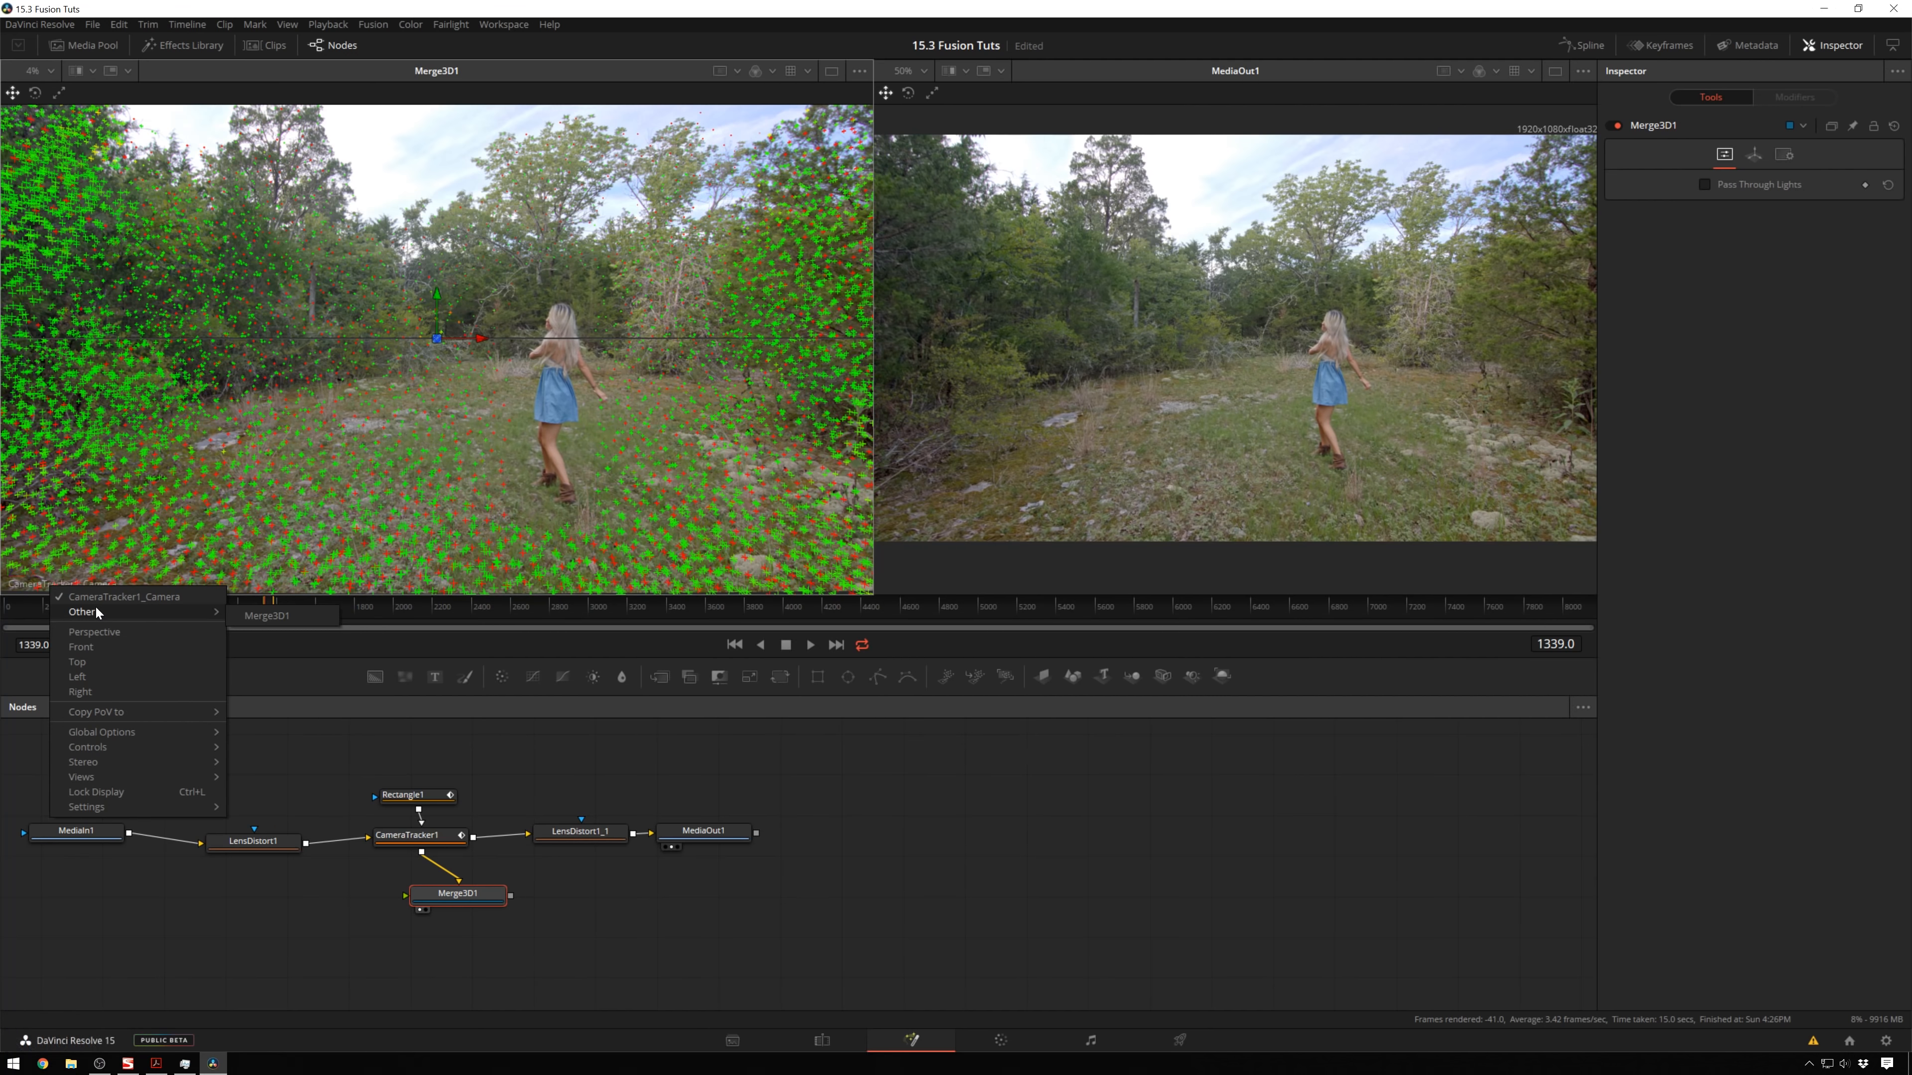
{"action": "left_click", "coordinate": [1041, 847]}
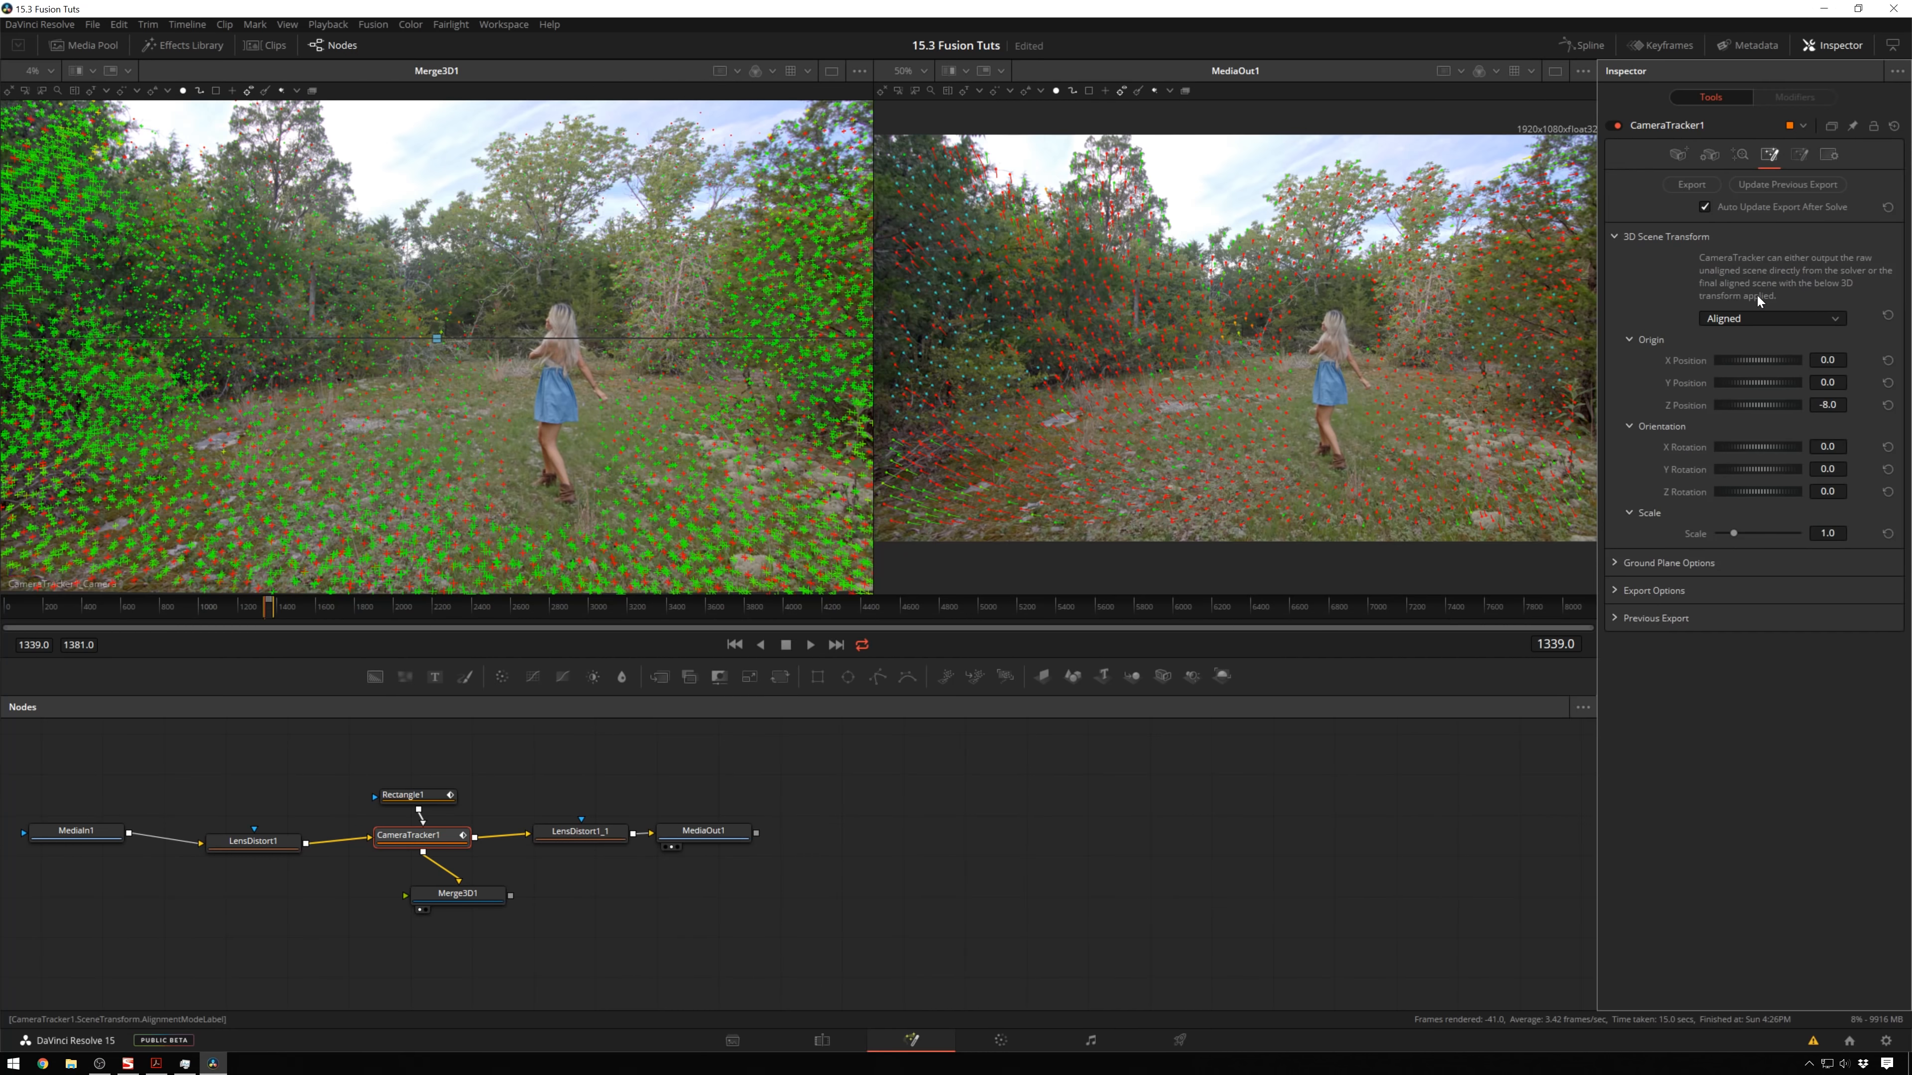
Try an origin X position of 0.881 with the scene transform unaligned, then restore Aligned and reset the X position.
{"action": "left_click", "coordinate": [1756, 318]}
{"action": "left_click", "coordinate": [1755, 334]}
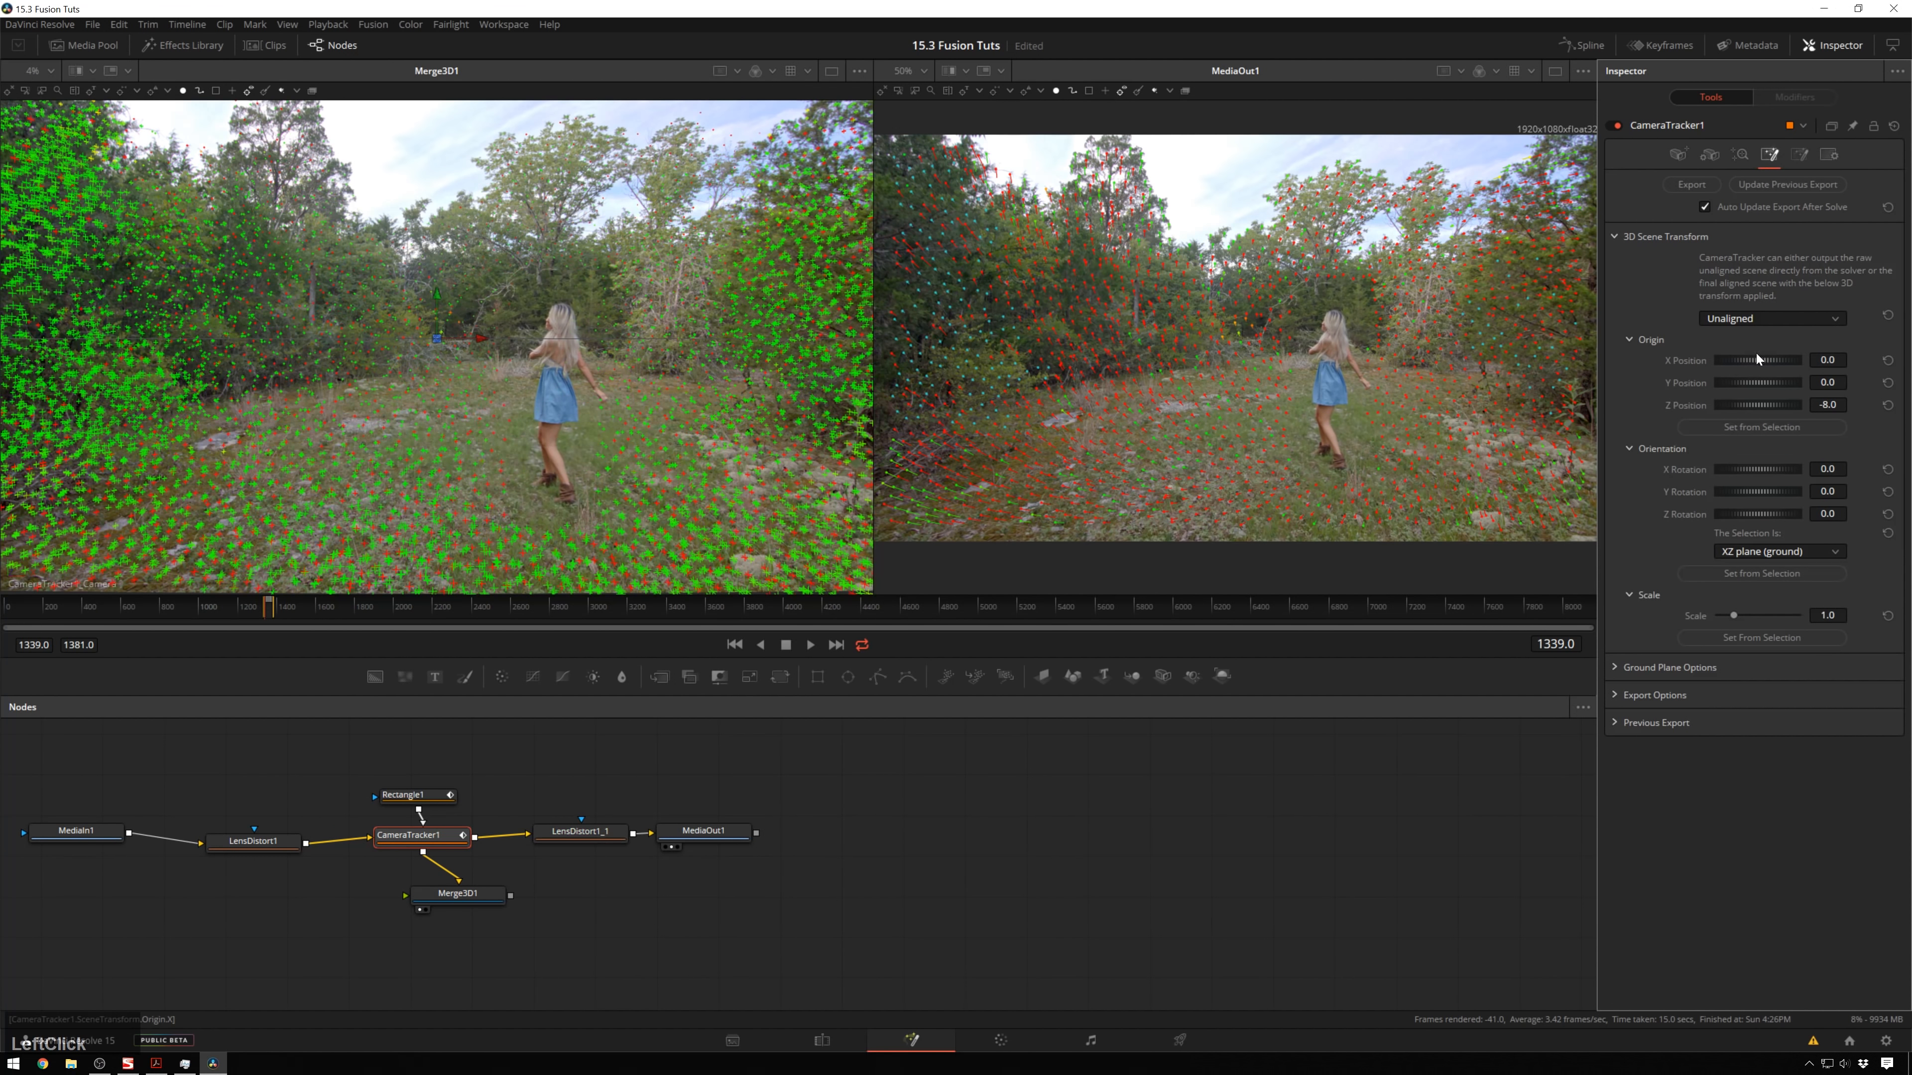
{"action": "left_click_drag", "start_coordinate": [1758, 357], "coordinate": [1767, 306]}
{"action": "left_click", "coordinate": [1771, 313]}
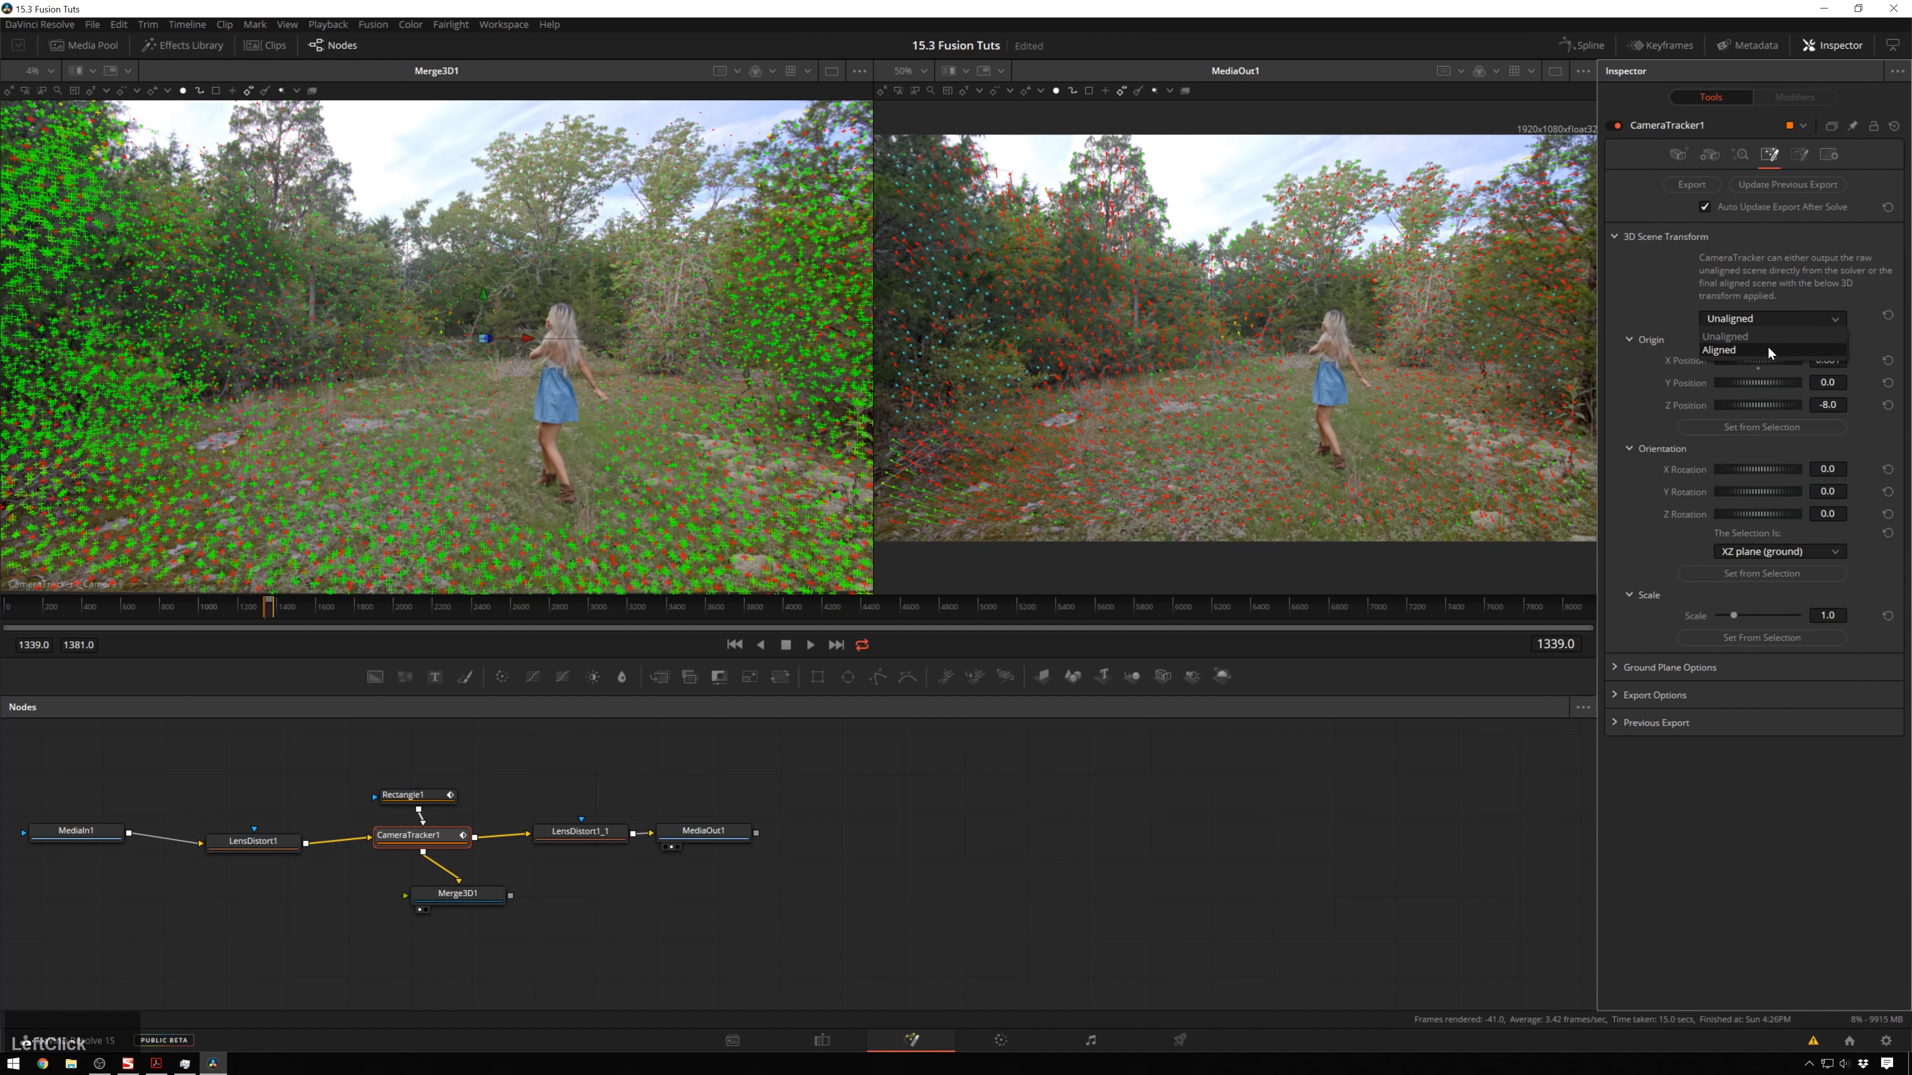
{"action": "left_click", "coordinate": [1768, 349]}
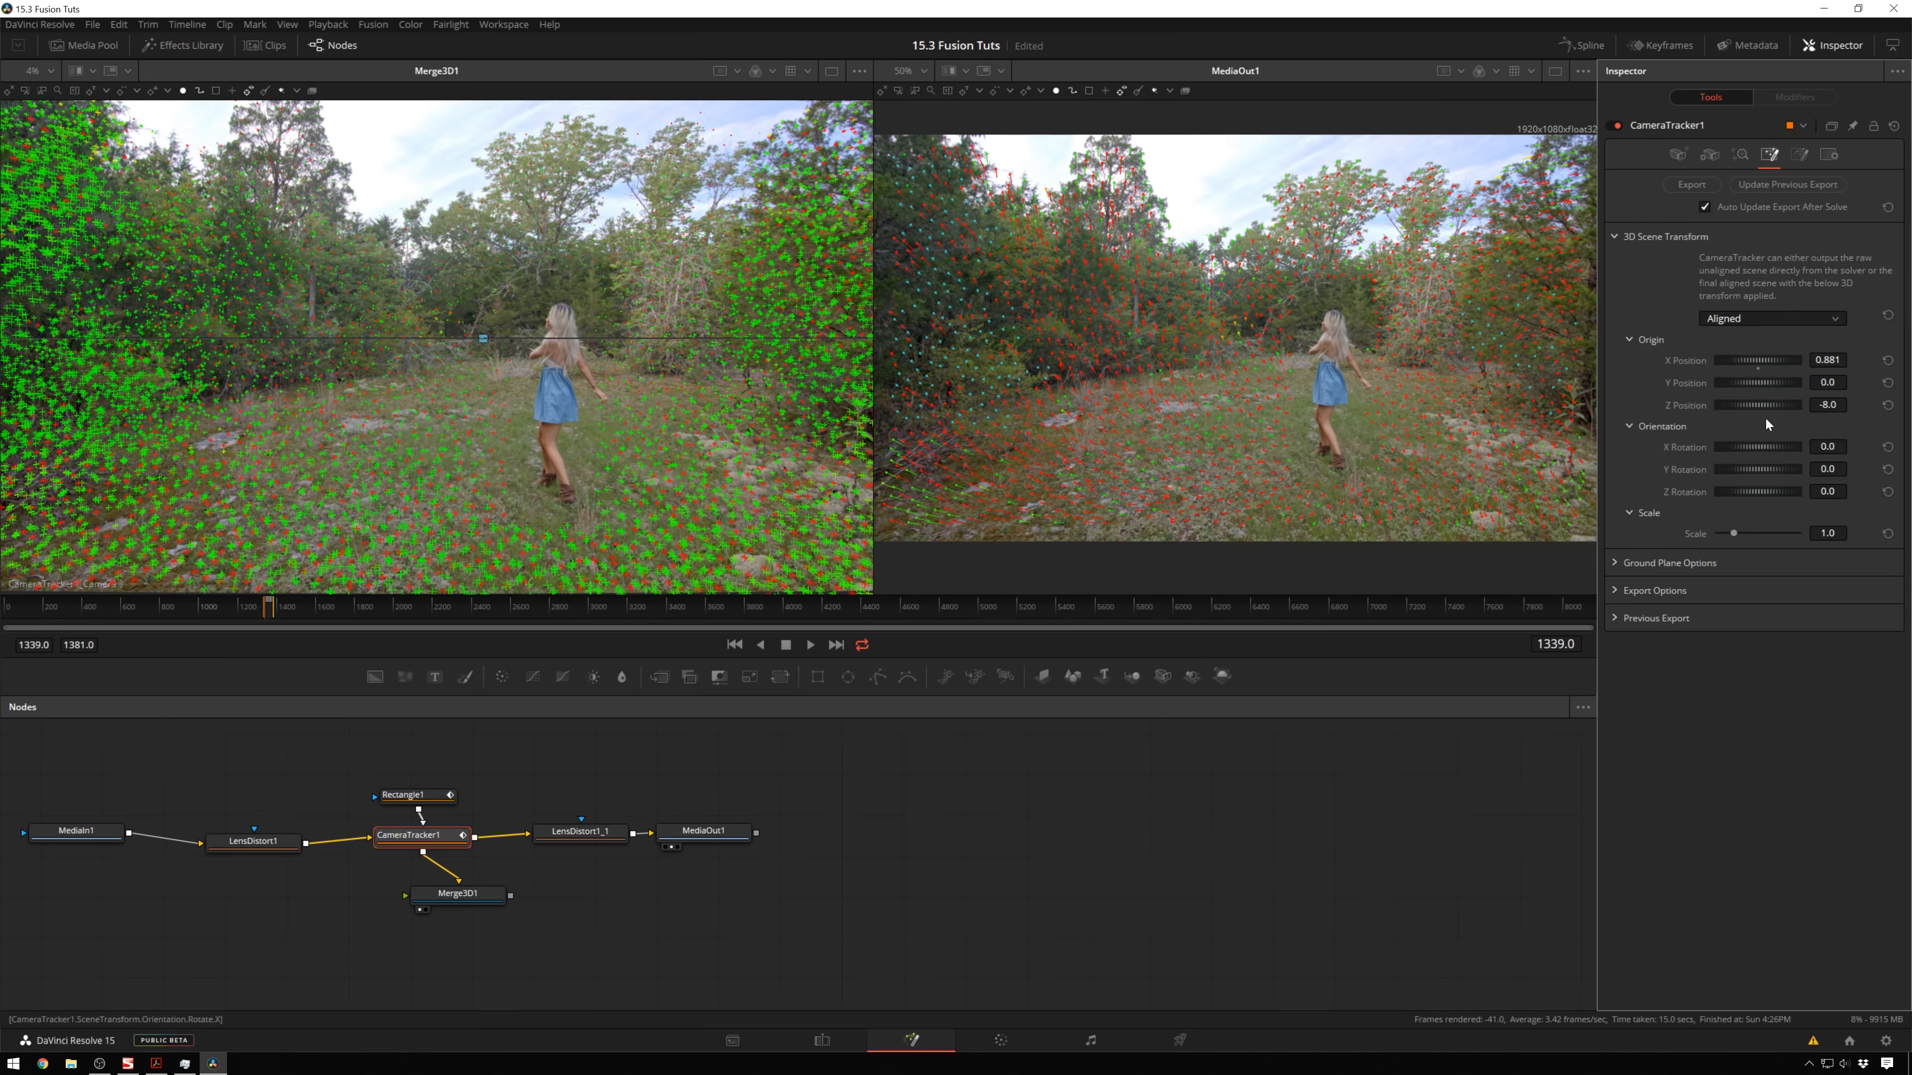
{"action": "left_click", "coordinate": [1887, 360]}
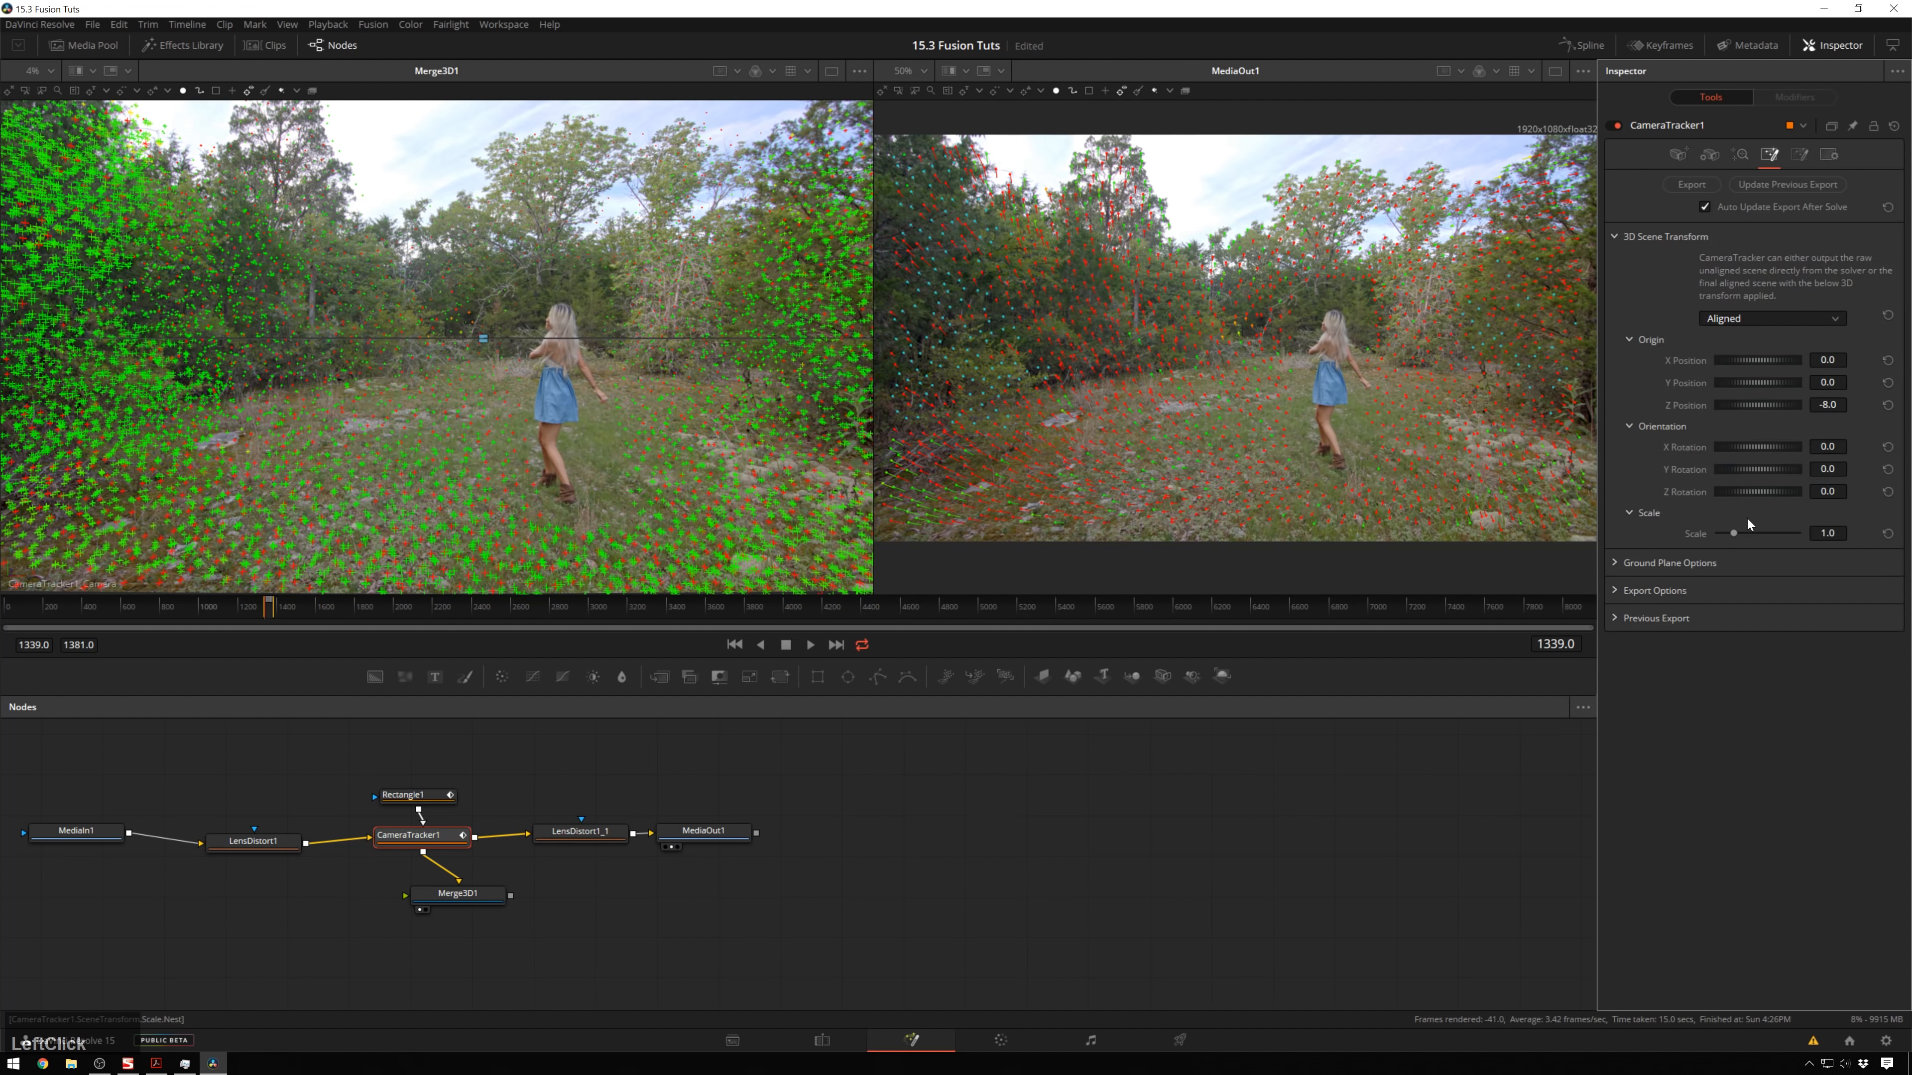
Show the ground plane in the view with an offset from origin of -1.45 and a brighter magenta of saturation 0.466 and value 0.756.
{"action": "left_click", "coordinate": [1616, 562]}
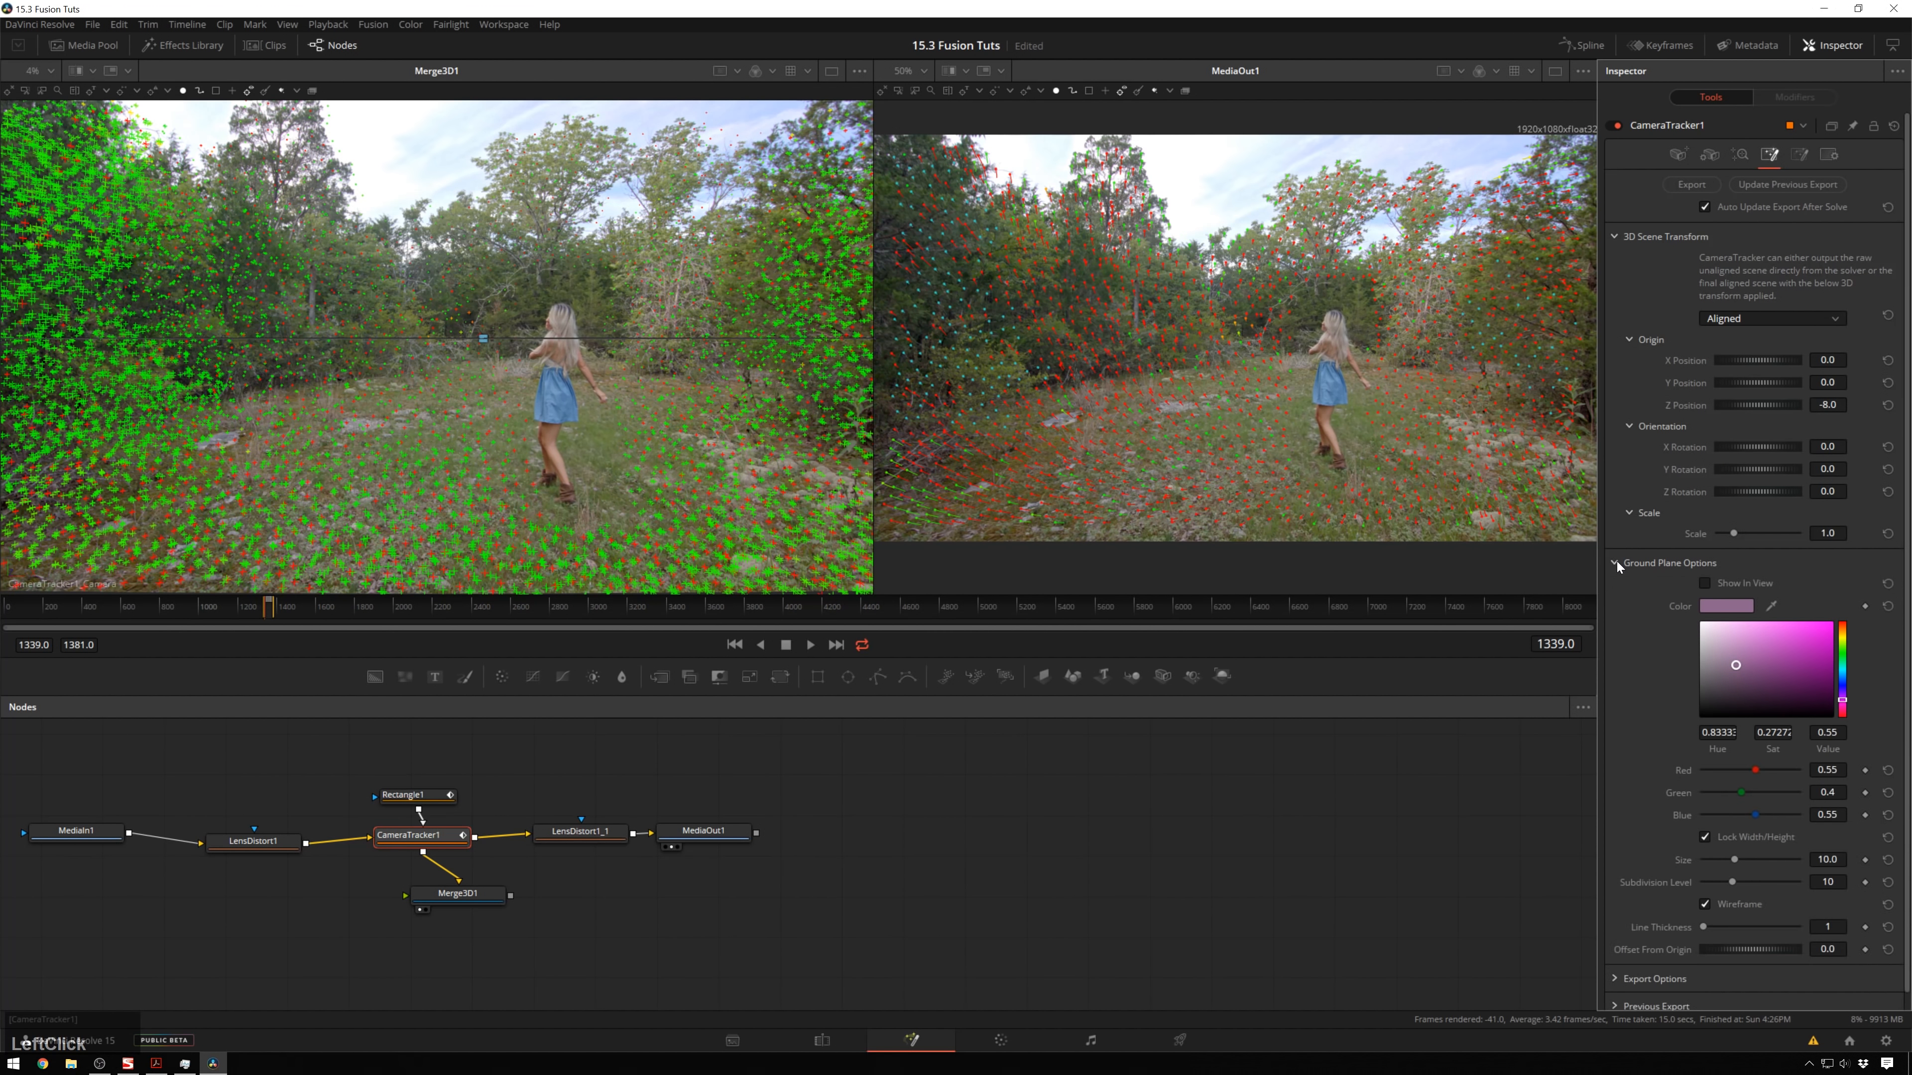
{"action": "left_click", "coordinate": [1705, 583]}
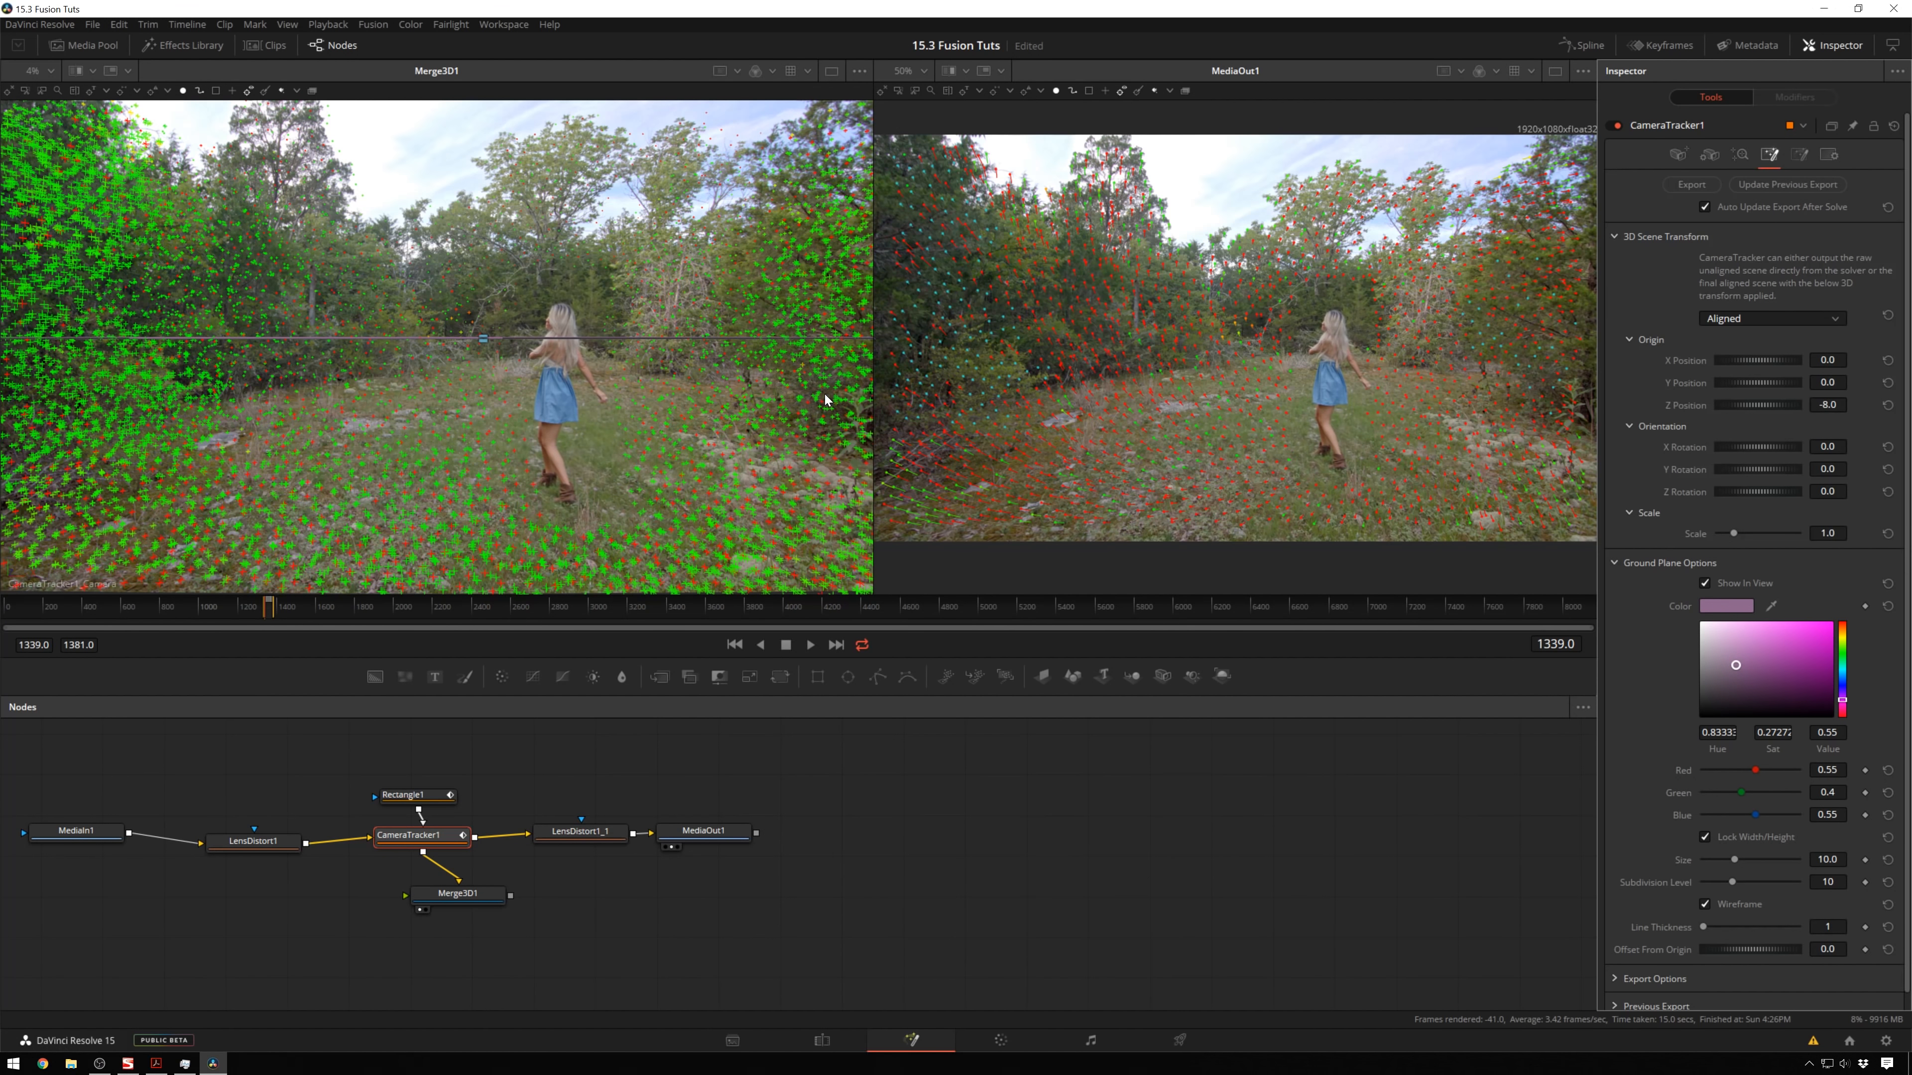
{"action": "scroll", "coordinate": [1637, 738], "scroll_direction": "down", "scroll_amount": 1}
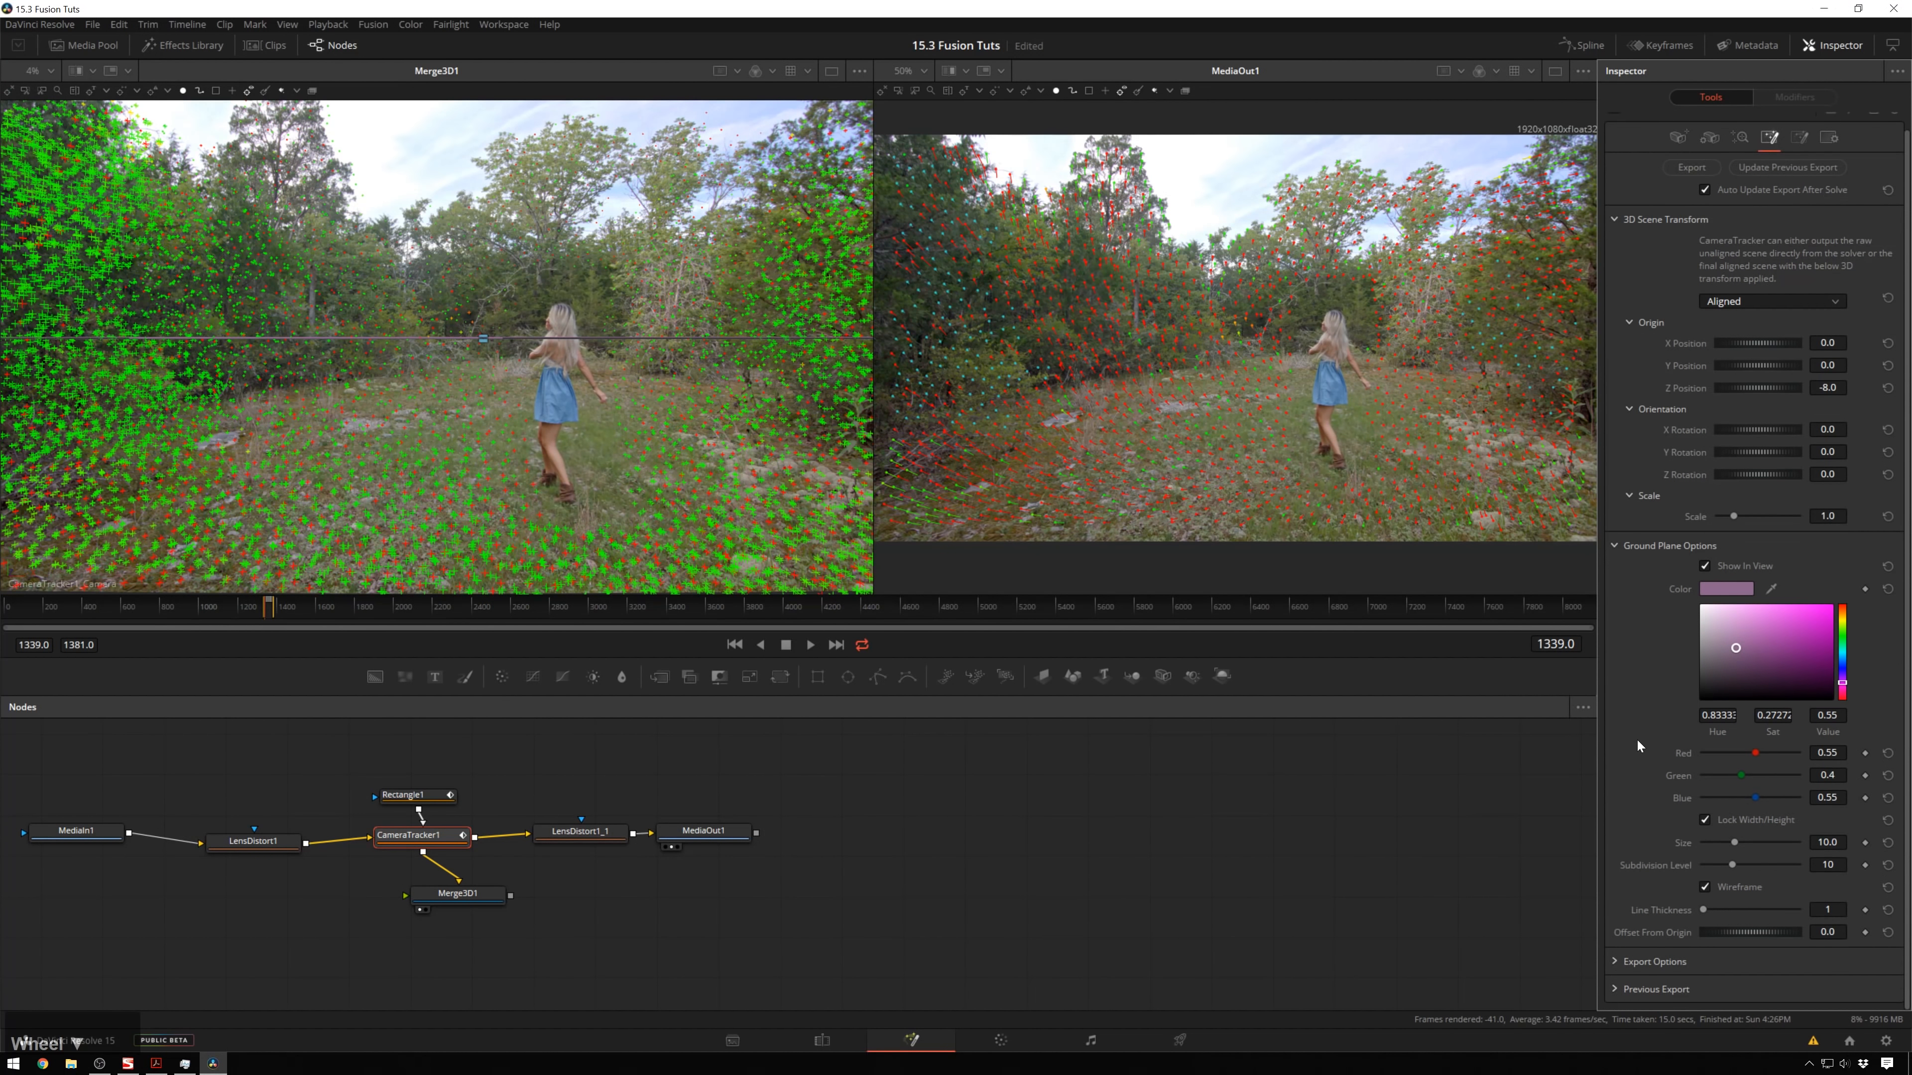
{"action": "left_click", "coordinate": [1752, 934]}
{"action": "left_click_drag", "start_coordinate": [1750, 933], "coordinate": [1764, 910]}
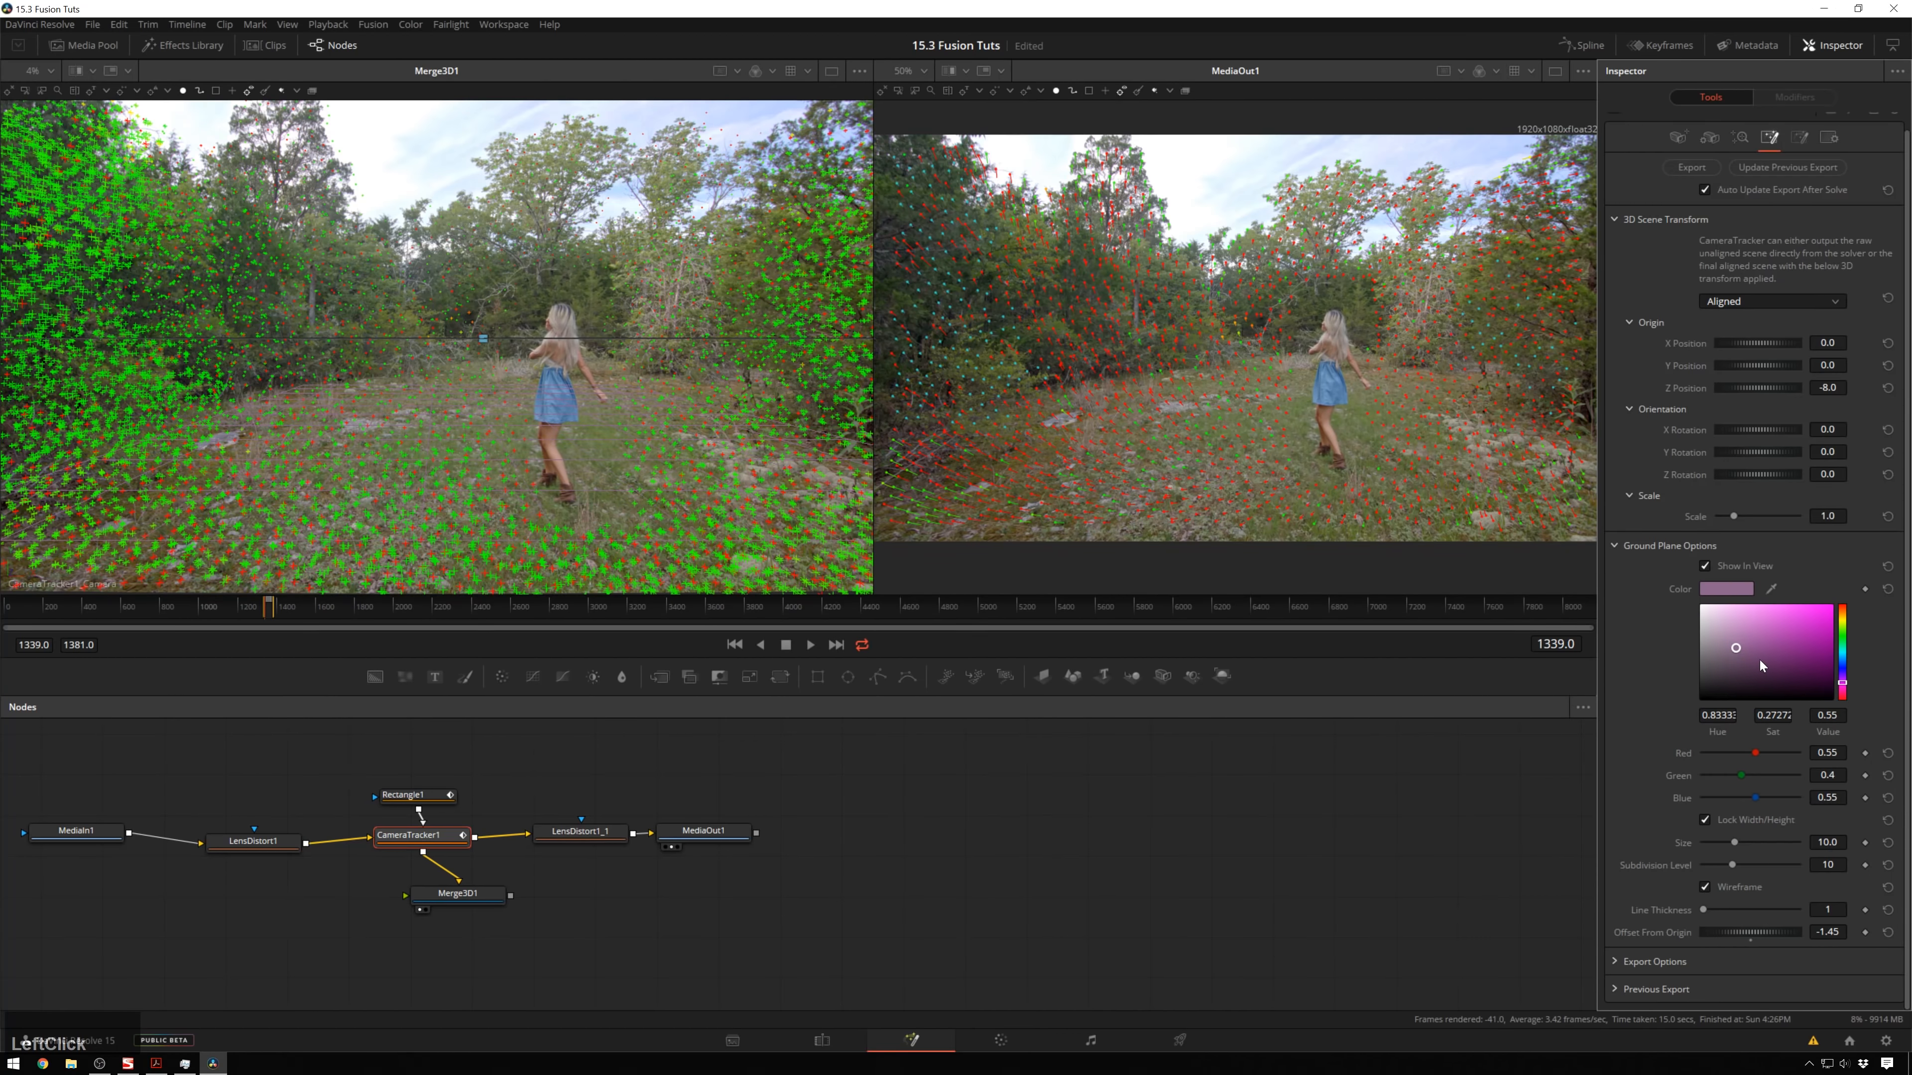
{"action": "mouse_move", "coordinate": [1754, 638]}
{"action": "left_mouse_down"}
{"action": "mouse_move", "coordinate": [1781, 612]}
{"action": "mouse_move", "coordinate": [1762, 631]}
{"action": "left_mouse_up"}
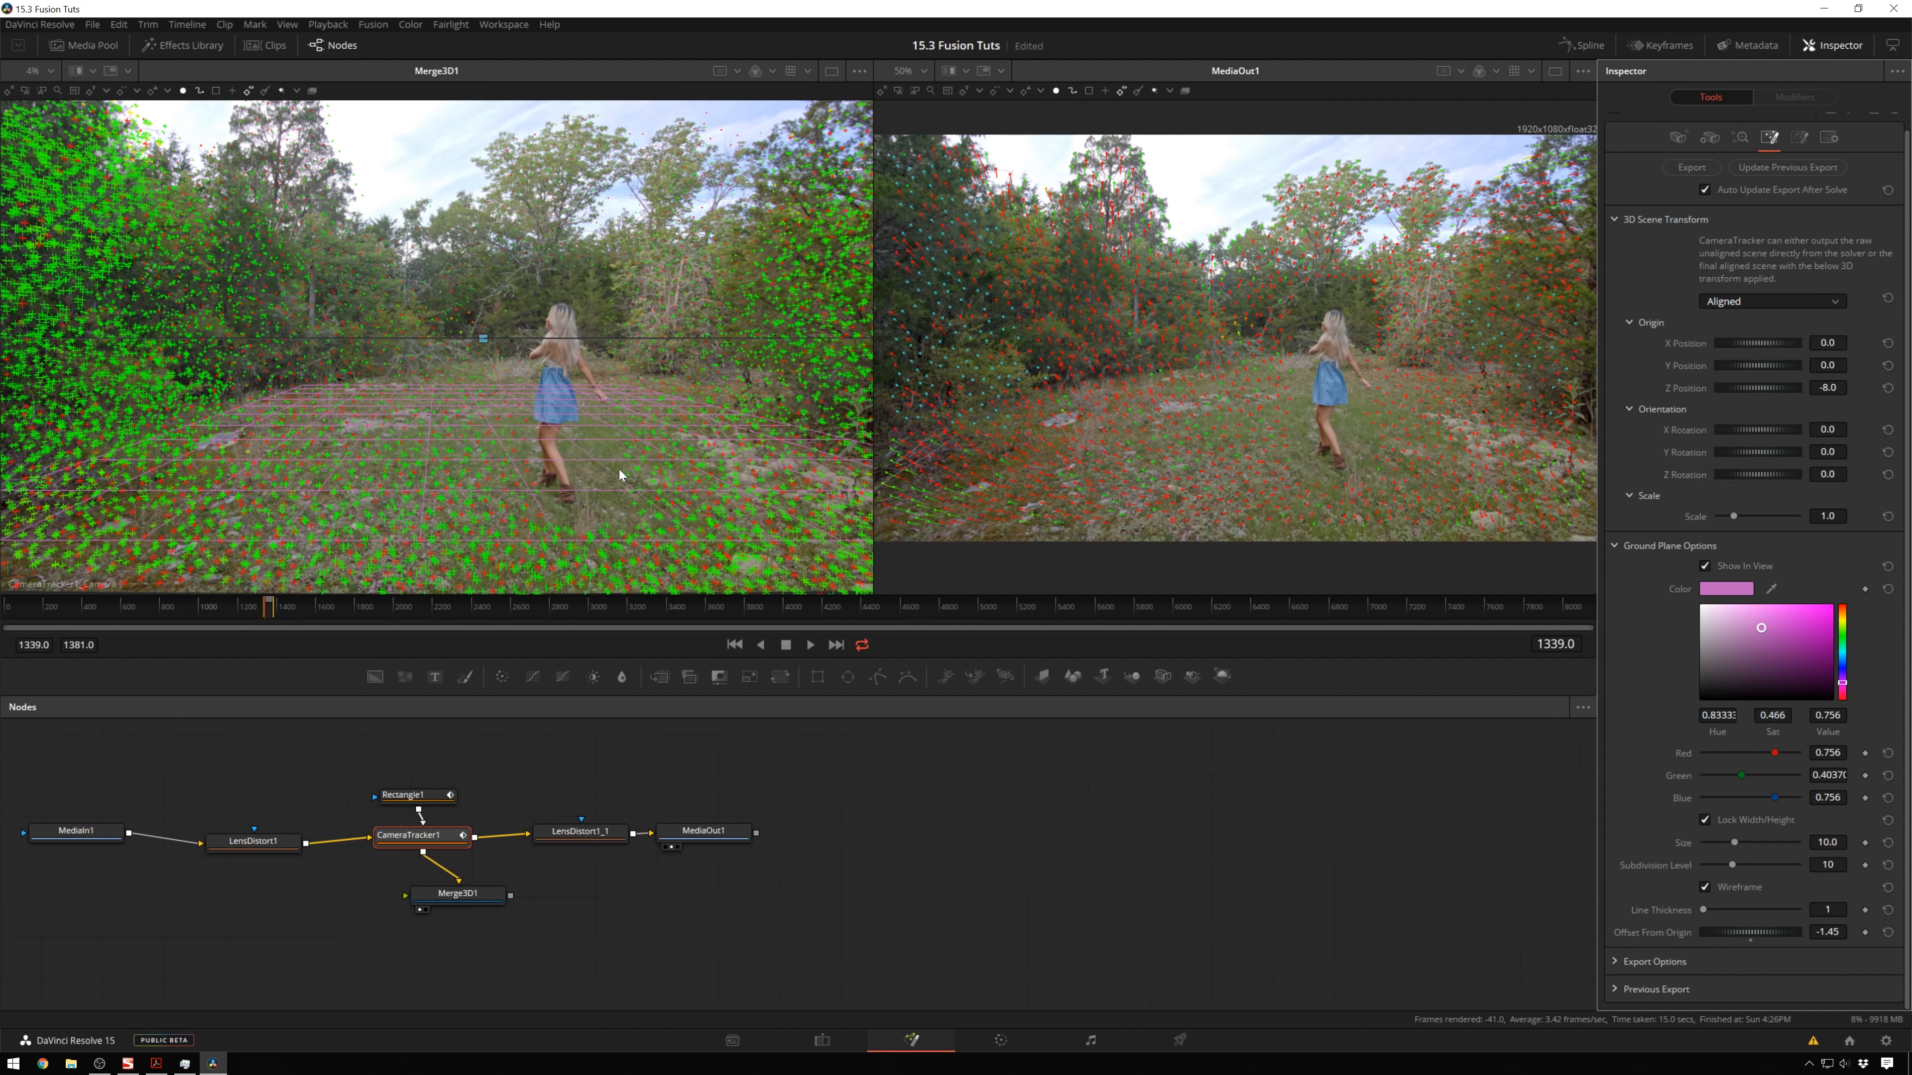
Show Merge3D1 in the second viewer in perspective and examine the ground plane against the point cloud.
{"action": "left_click", "coordinate": [454, 898]}
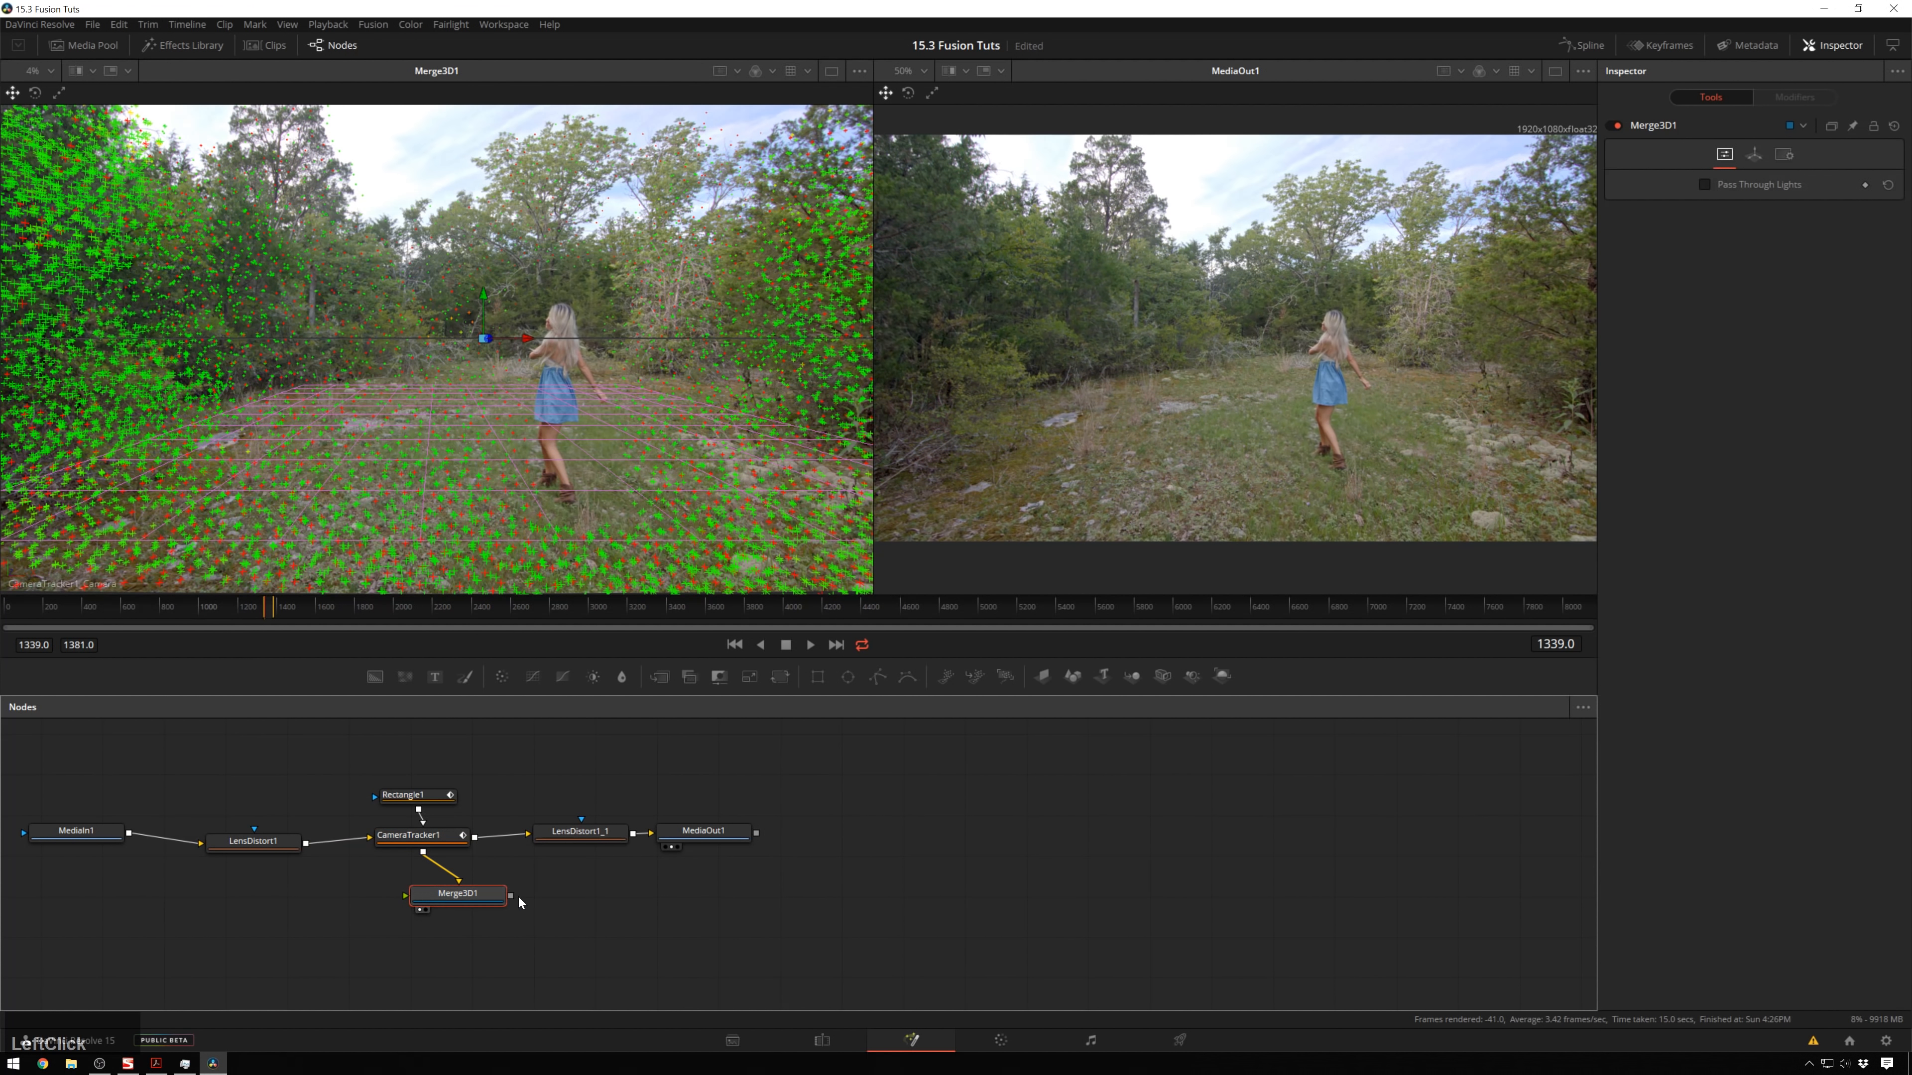
{"action": "key", "text": "2"}
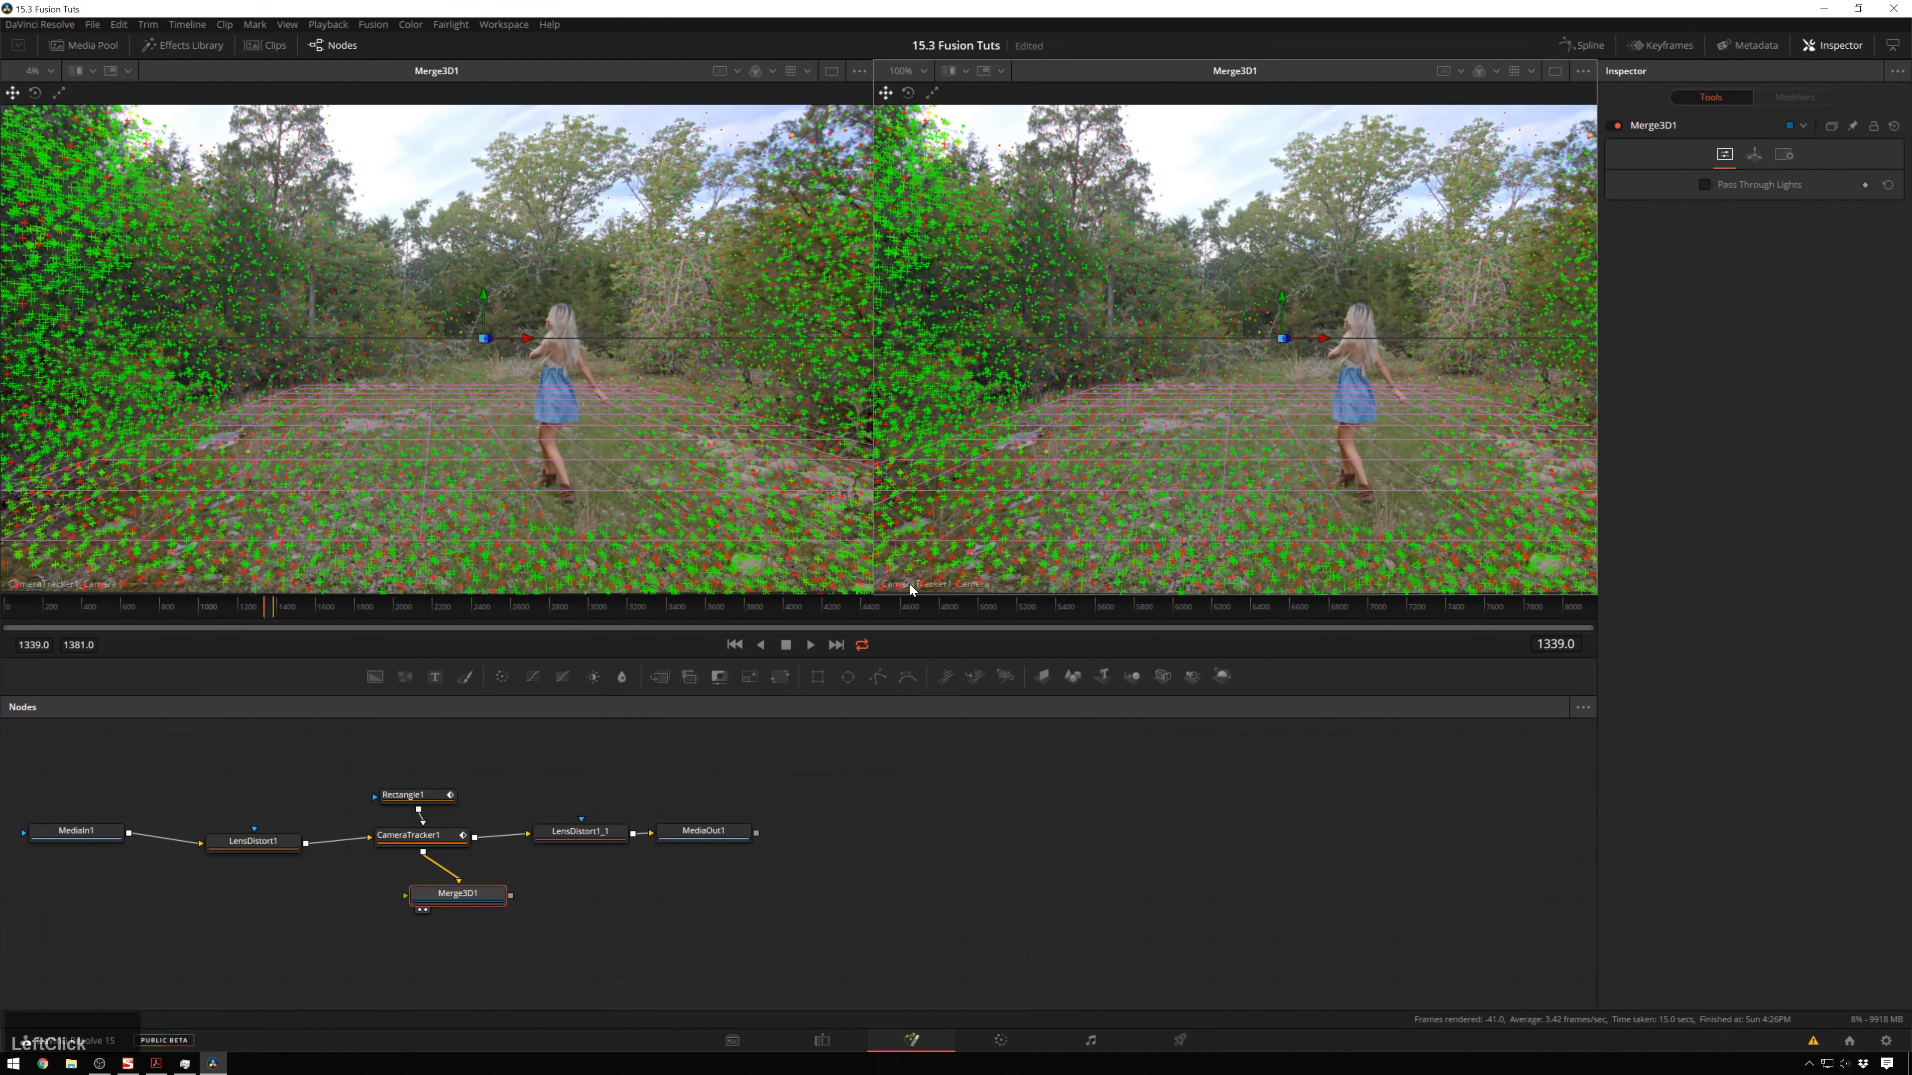
{"action": "right_click", "coordinate": [940, 587]}
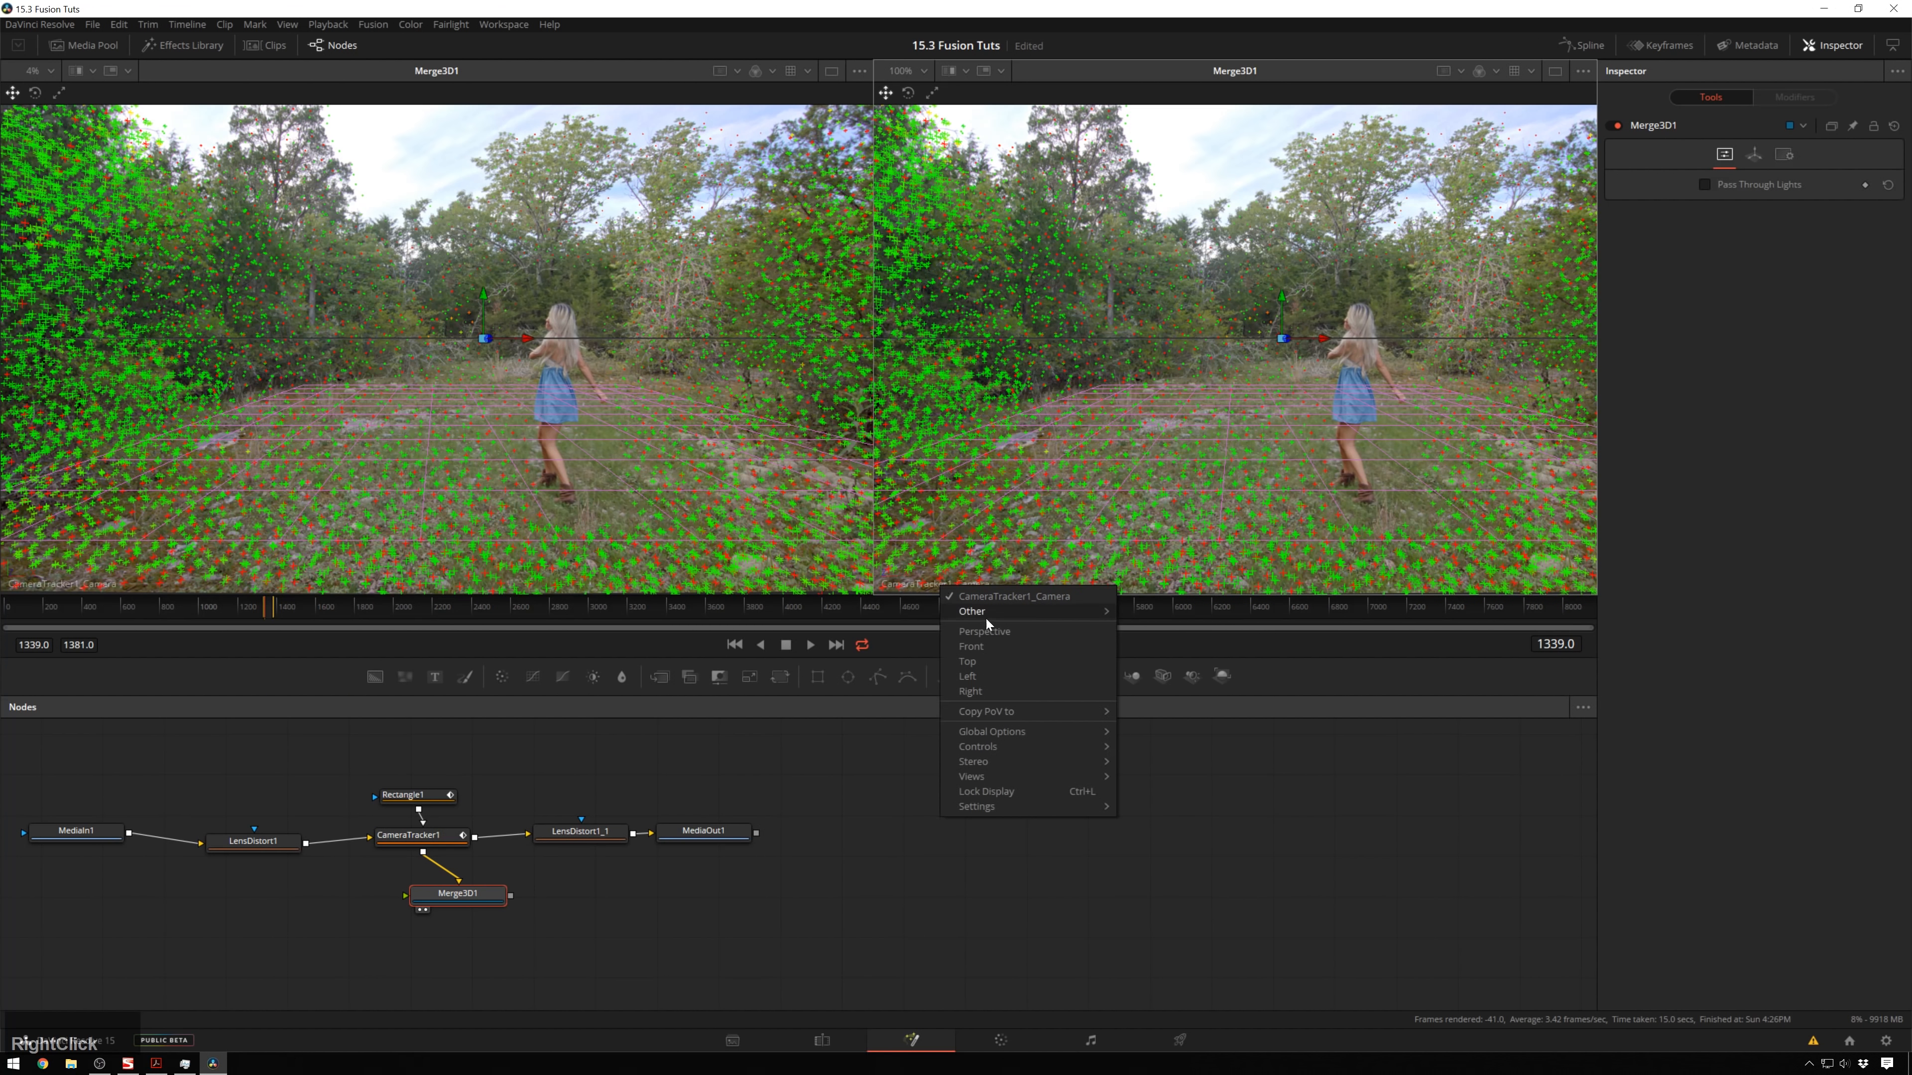
{"action": "left_click", "coordinate": [998, 631]}
{"action": "scroll", "coordinate": [1344, 458], "scroll_direction": "up", "scroll_amount": 3}
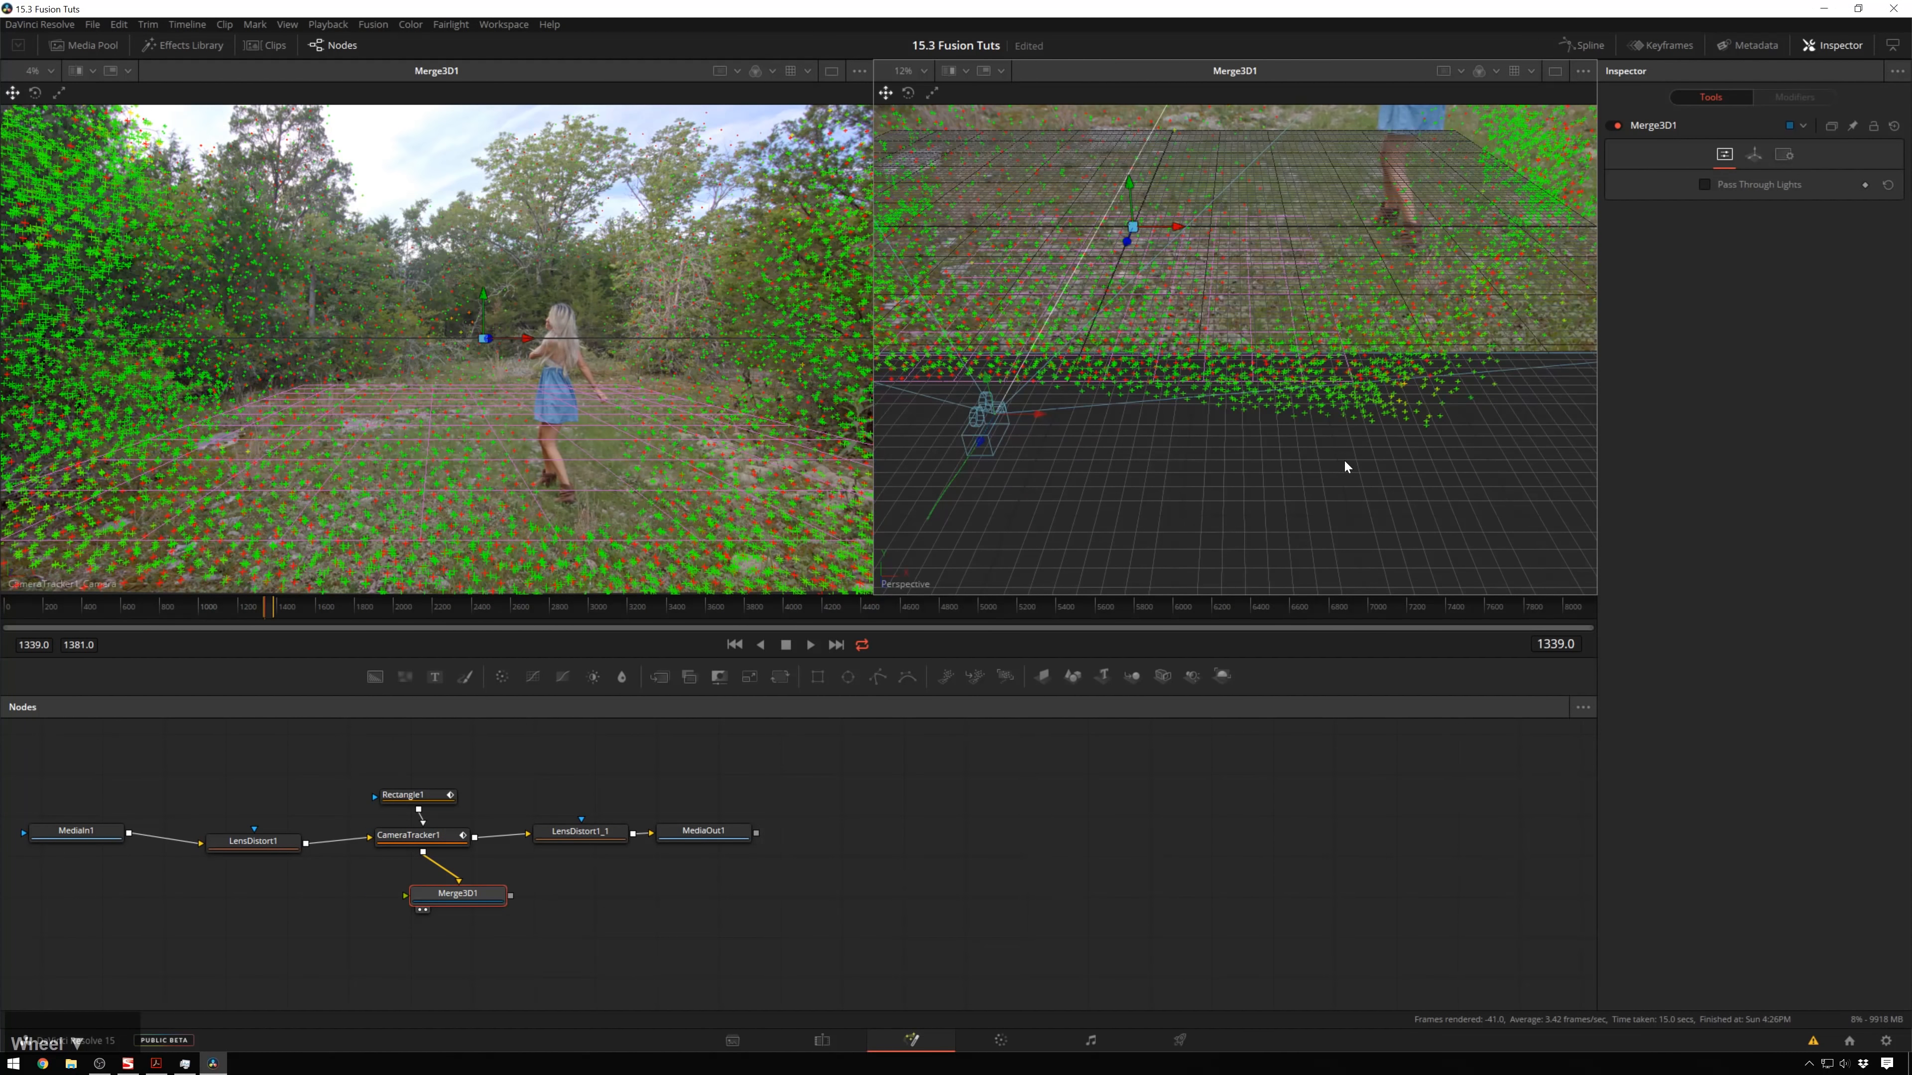
{"action": "left_click_drag", "start_coordinate": [1354, 127], "coordinate": [1254, 314]}
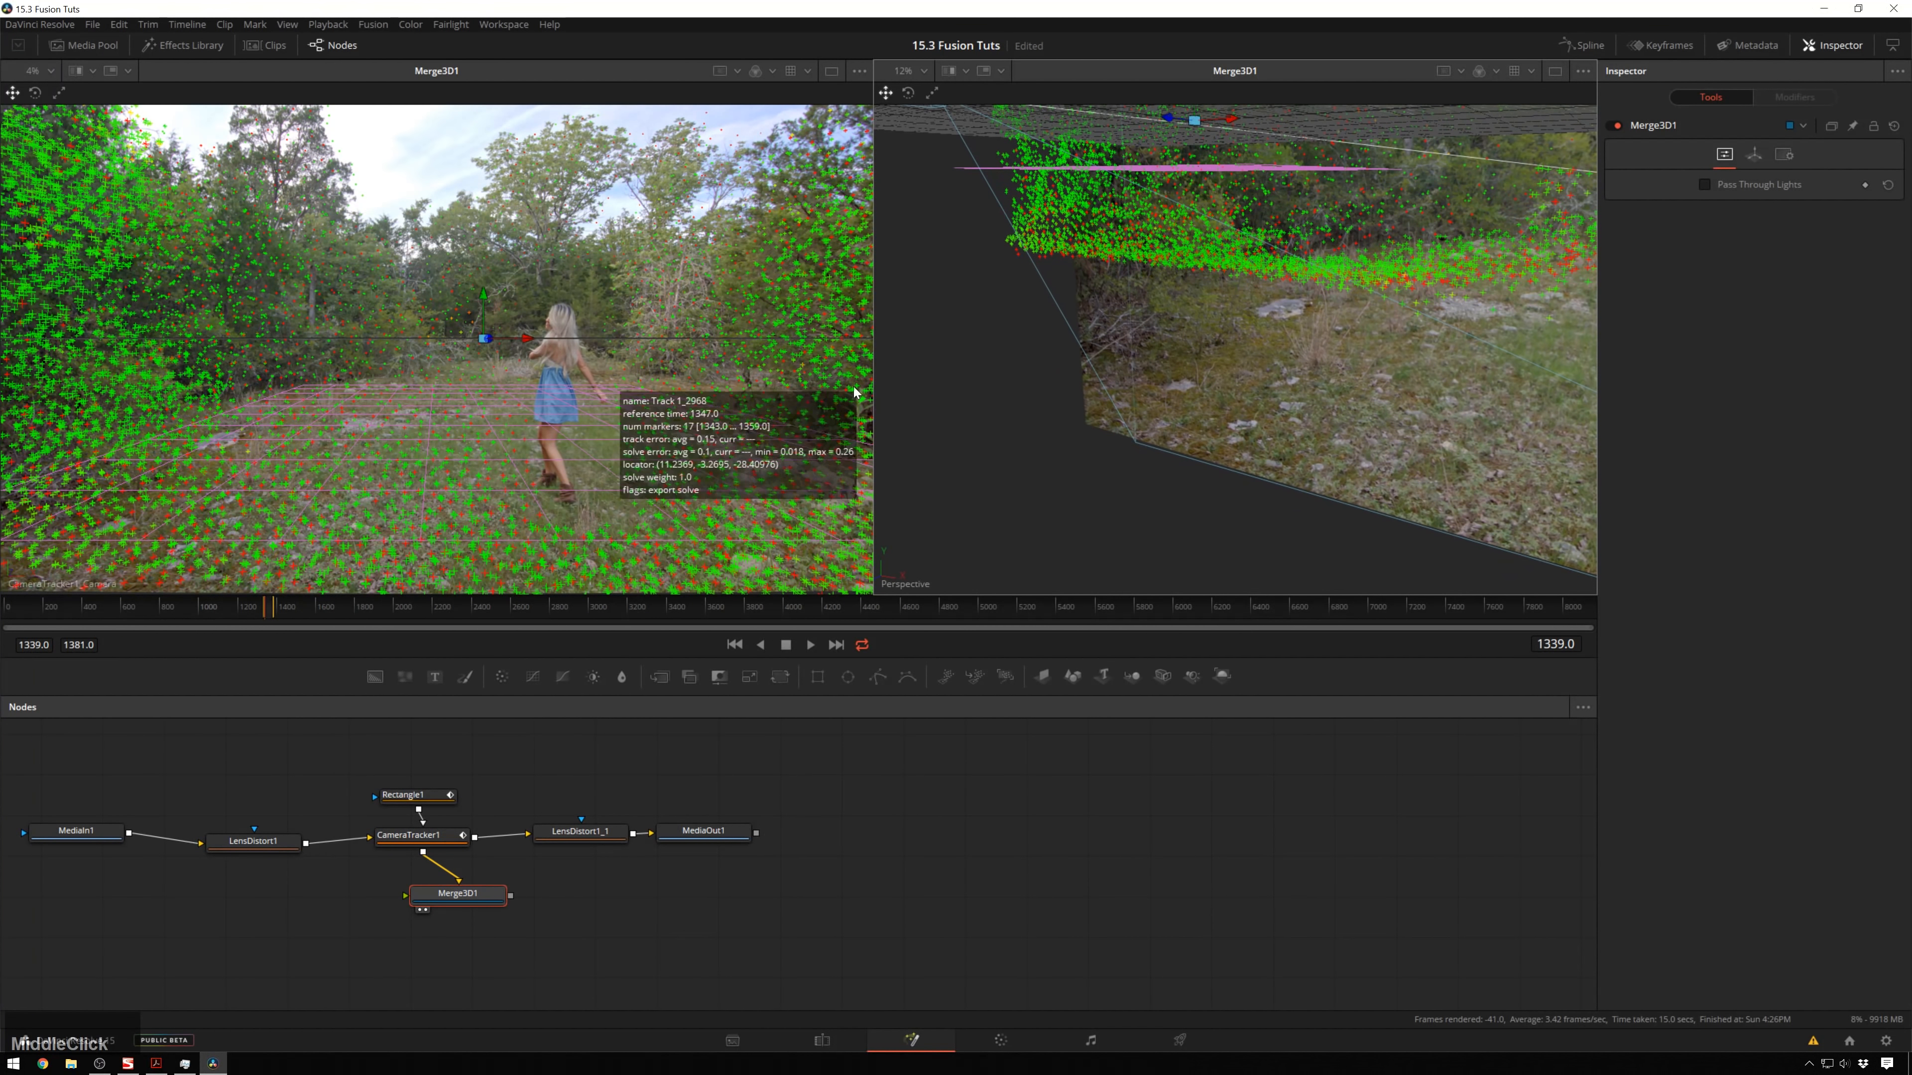
{"action": "scroll", "coordinate": [1183, 189], "scroll_direction": "up", "scroll_amount": 4}
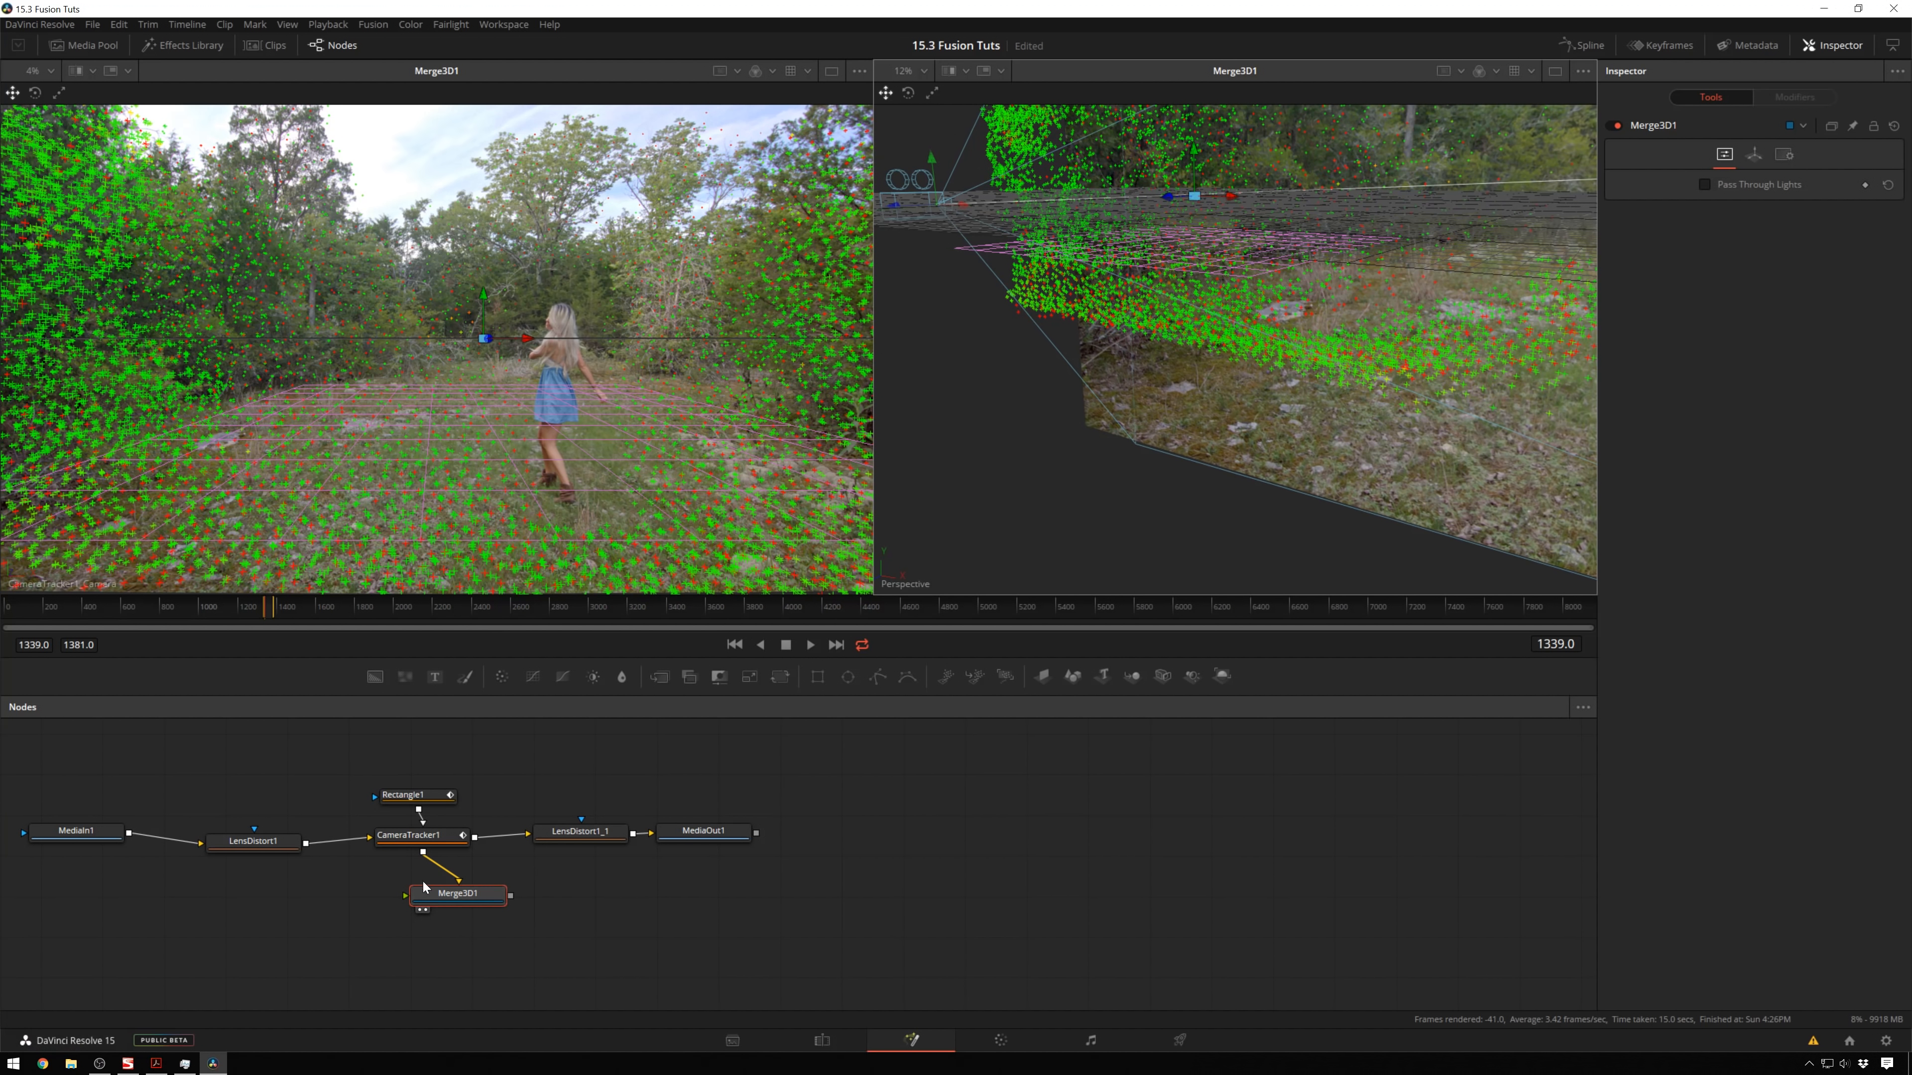
Lower the camera tracker's ground plane to an offset from origin of -3.19.
{"action": "left_click", "coordinate": [420, 837]}
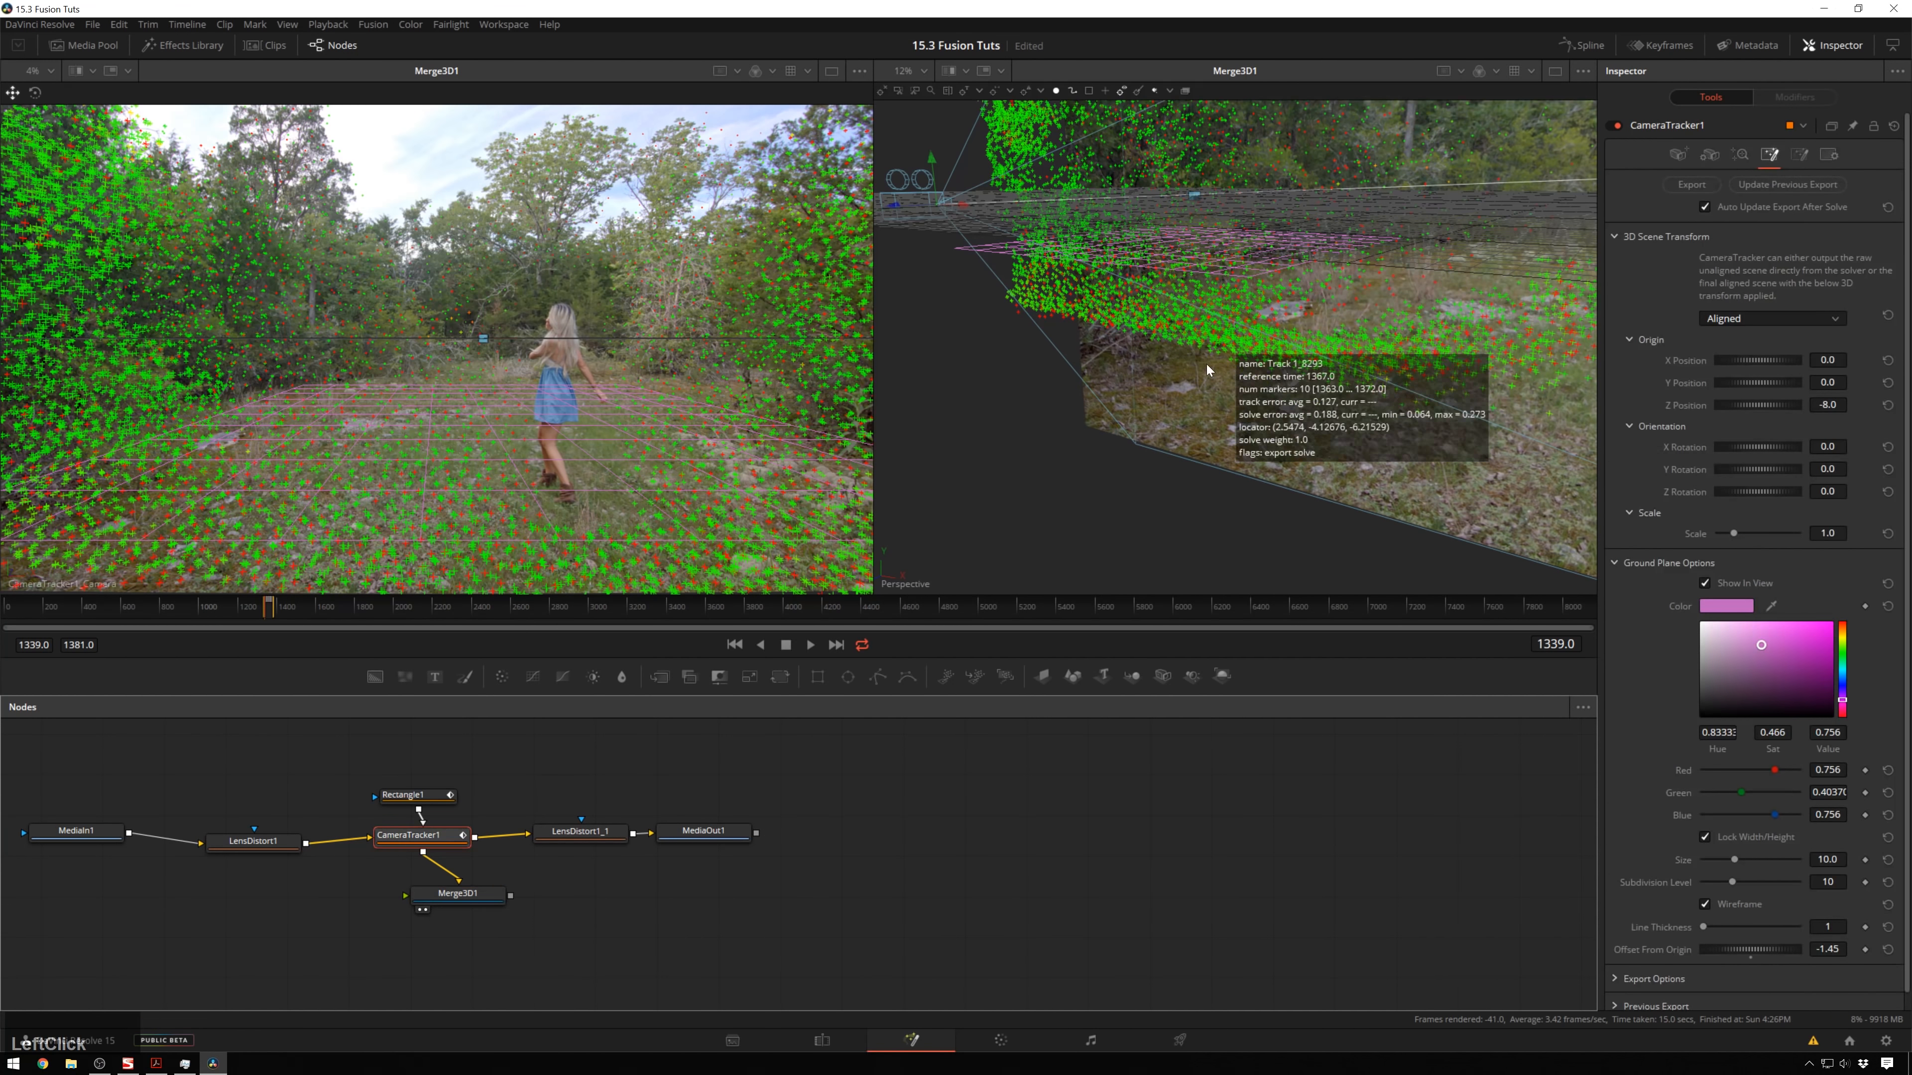
{"action": "left_click_drag", "start_coordinate": [1750, 946], "coordinate": [1741, 944]}
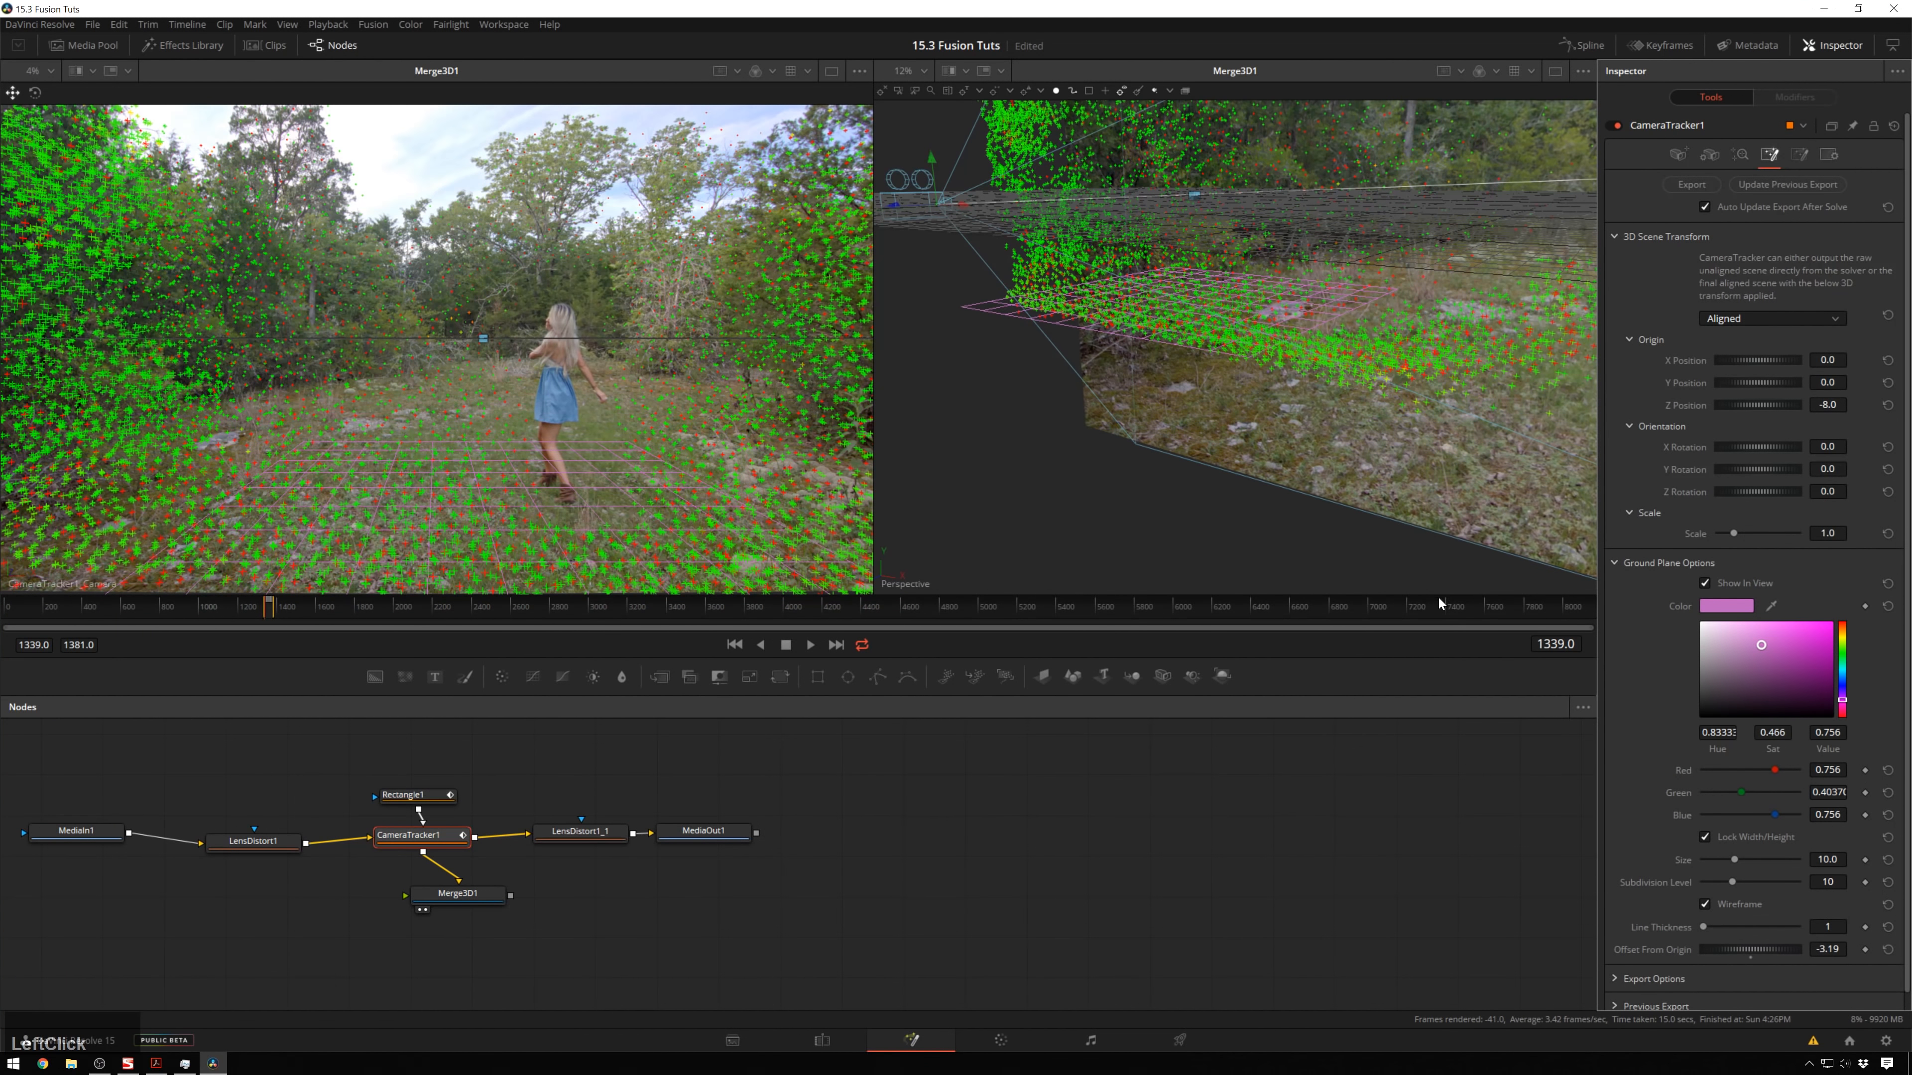
Using a front view in the second viewer, set the ground plane's offset from origin to -4.2 and its size to 30.
{"action": "right_click", "coordinate": [919, 588]}
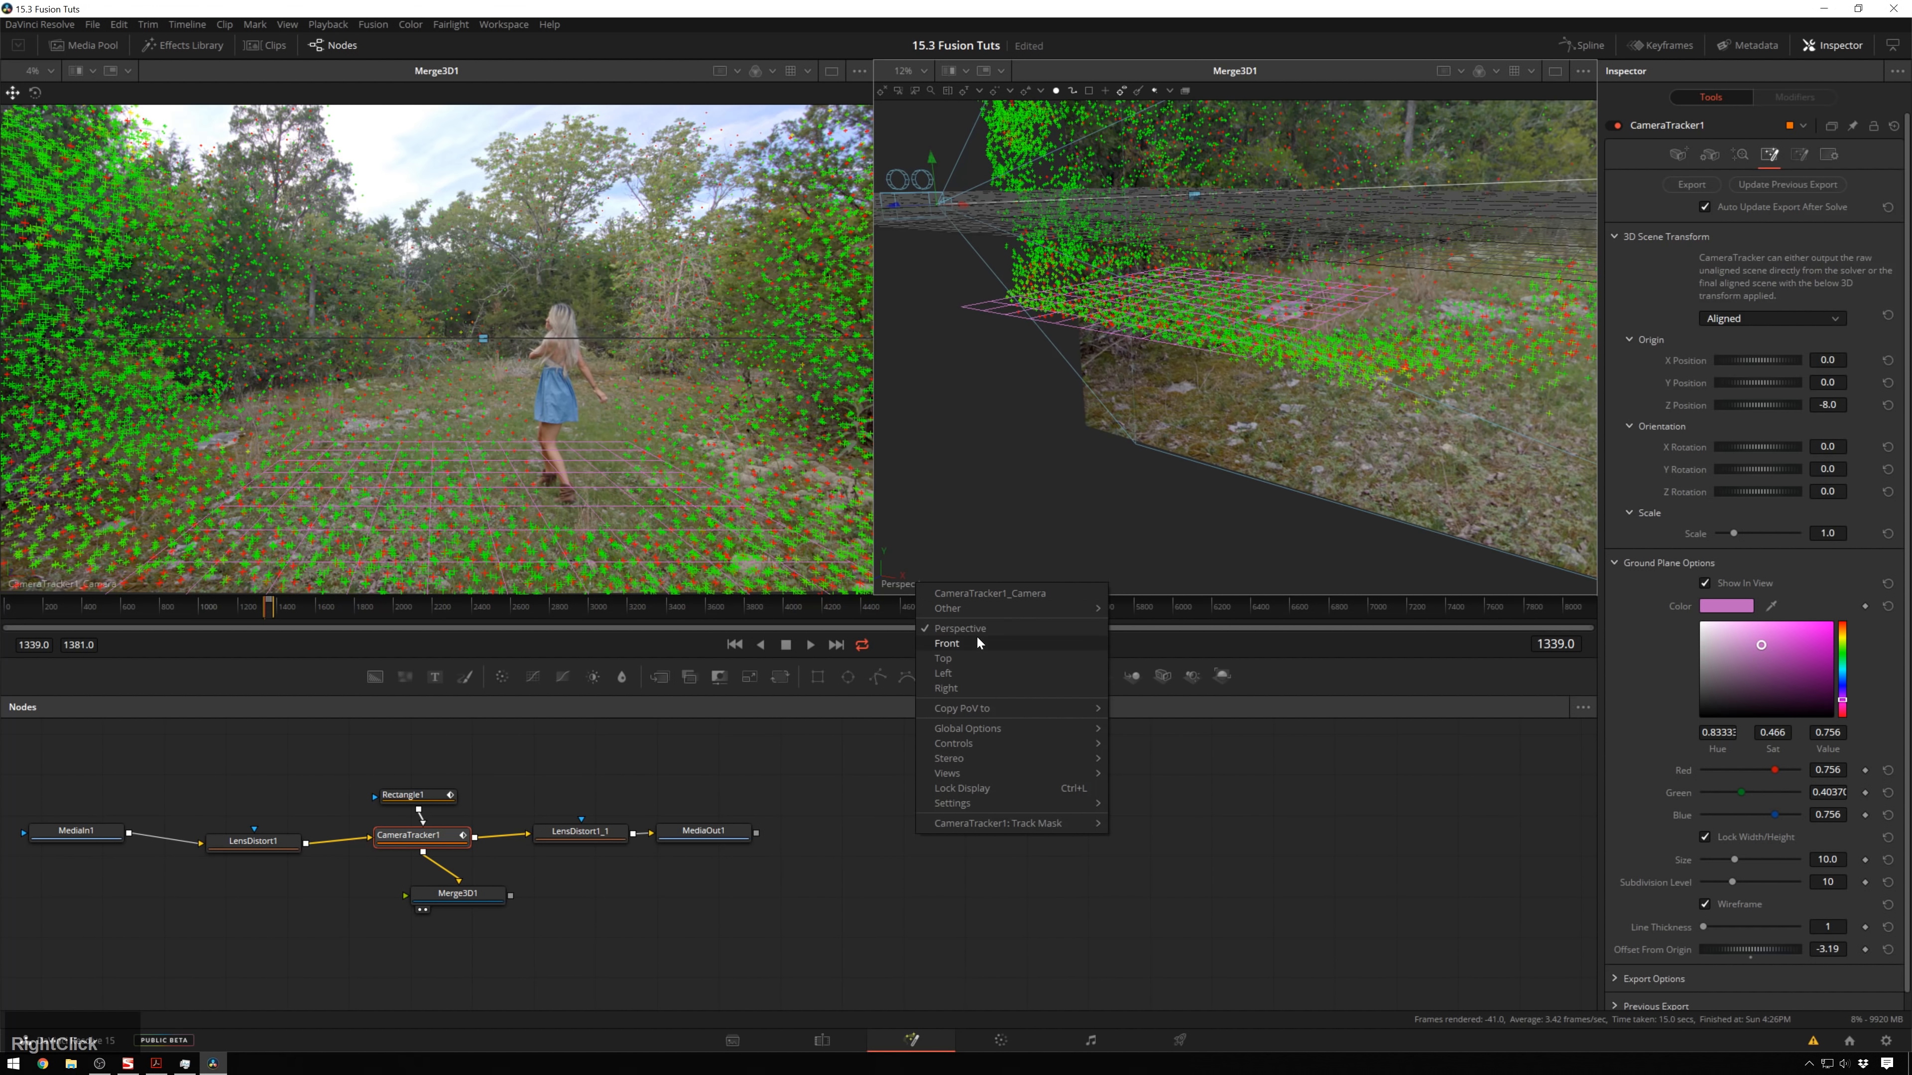
{"action": "left_click", "coordinate": [979, 648]}
{"action": "scroll", "coordinate": [1106, 431], "scroll_direction": "down", "scroll_amount": 5, "text": "ctrl"}
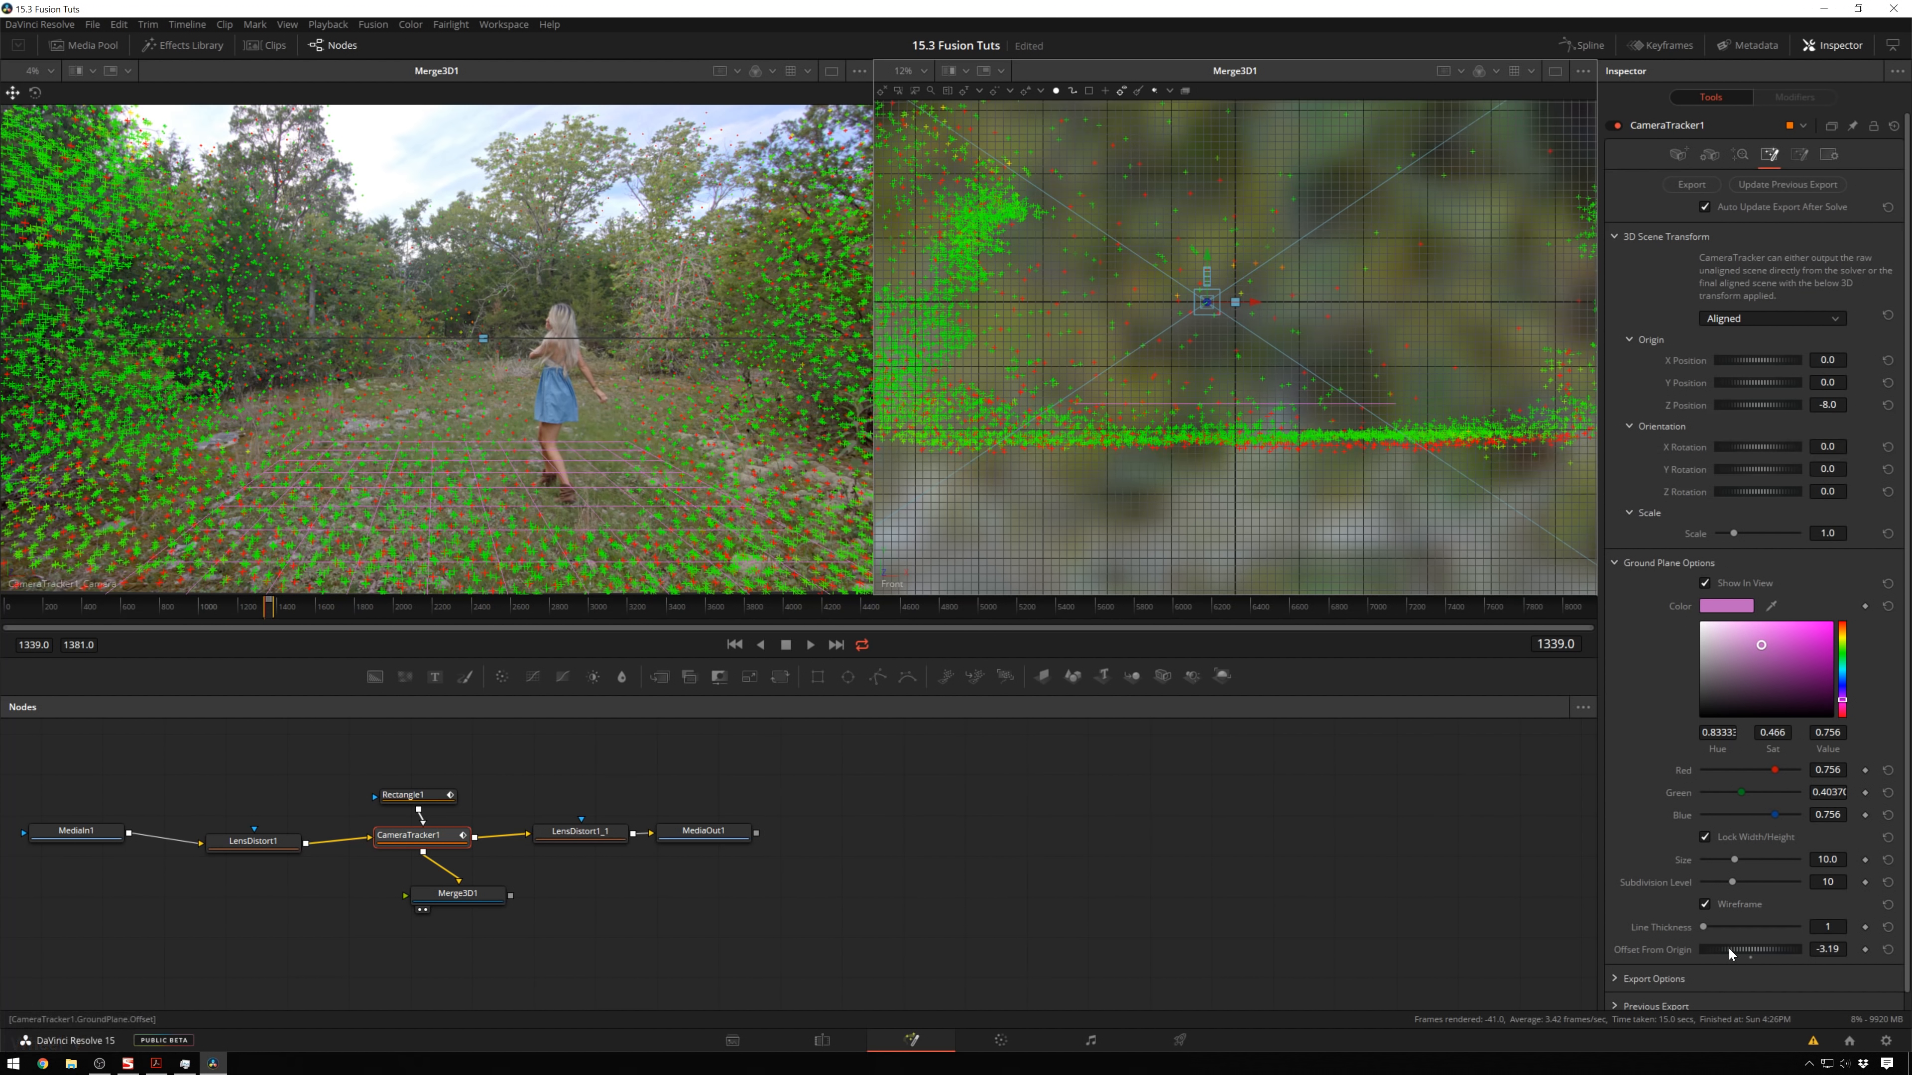
{"action": "left_click_drag", "start_coordinate": [1728, 947], "coordinate": [1725, 945]}
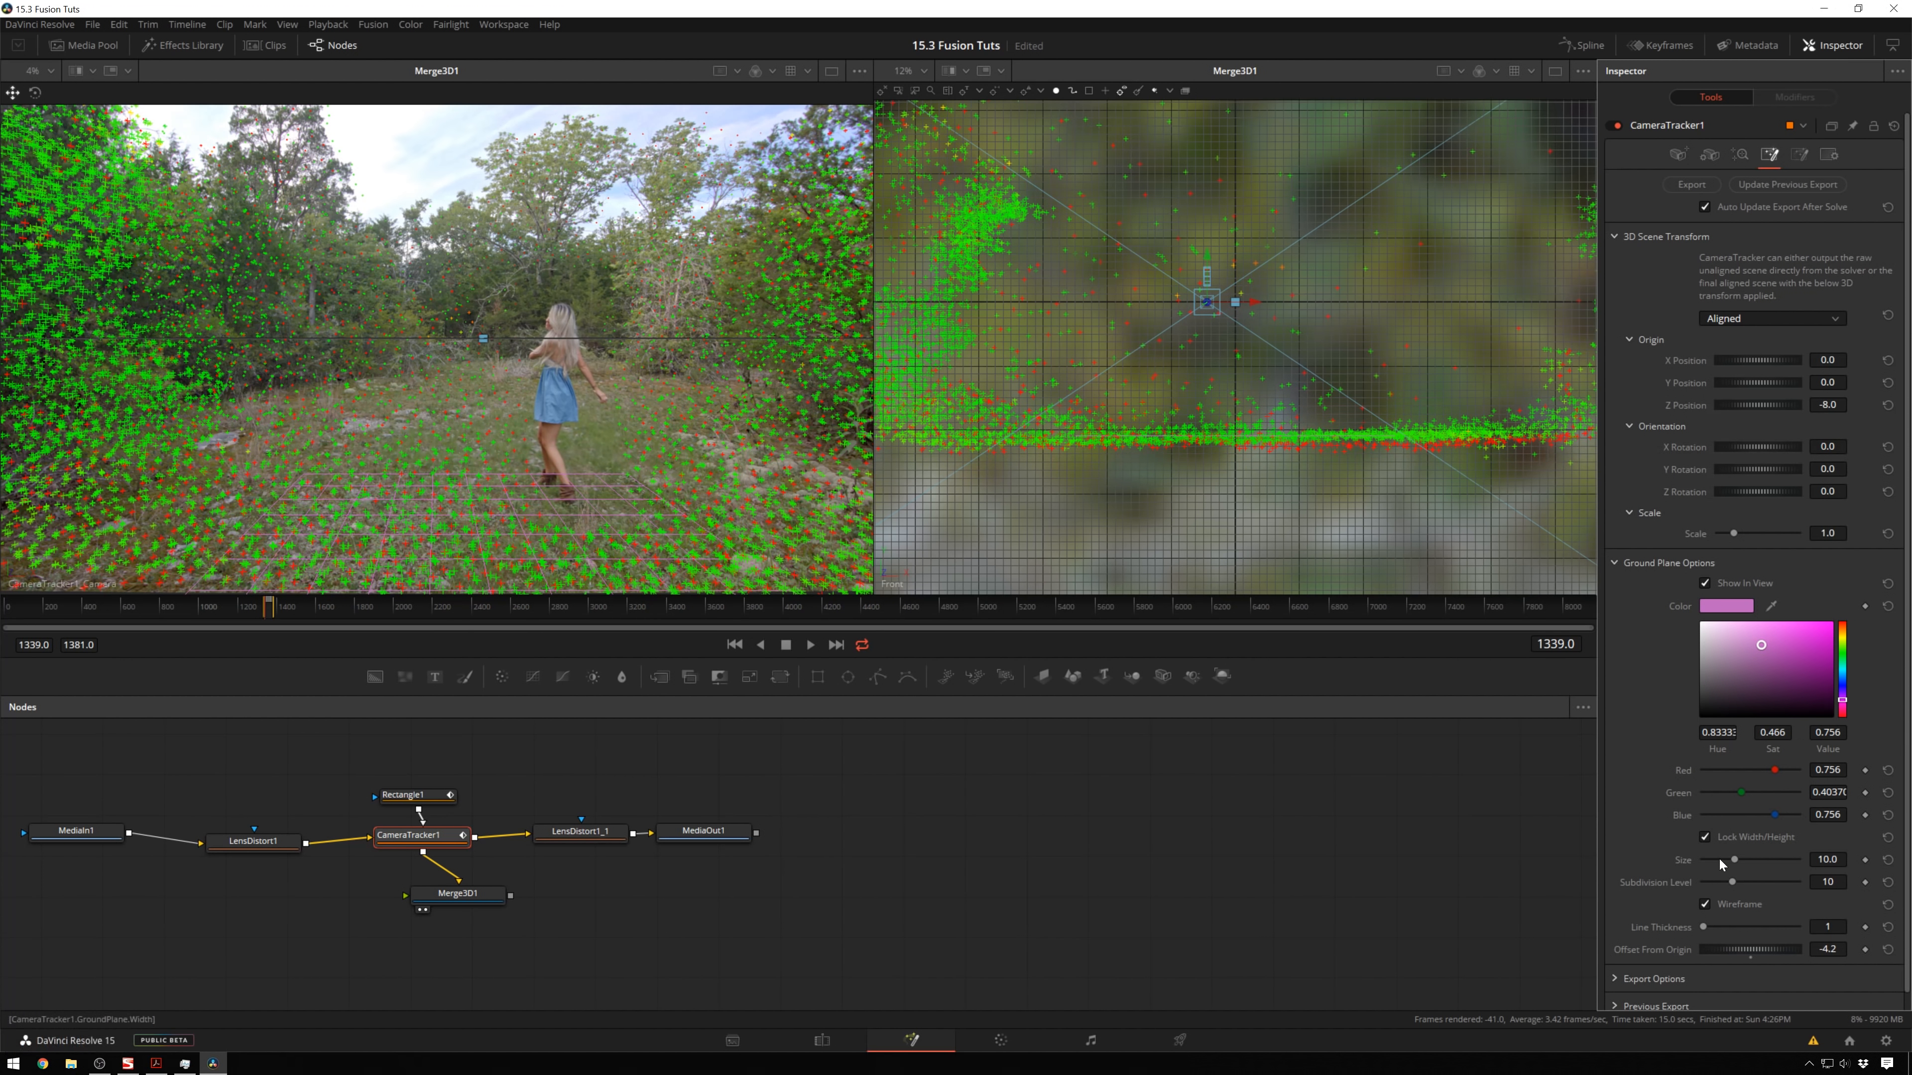
{"action": "left_click_drag", "start_coordinate": [1723, 860], "coordinate": [1803, 859]}
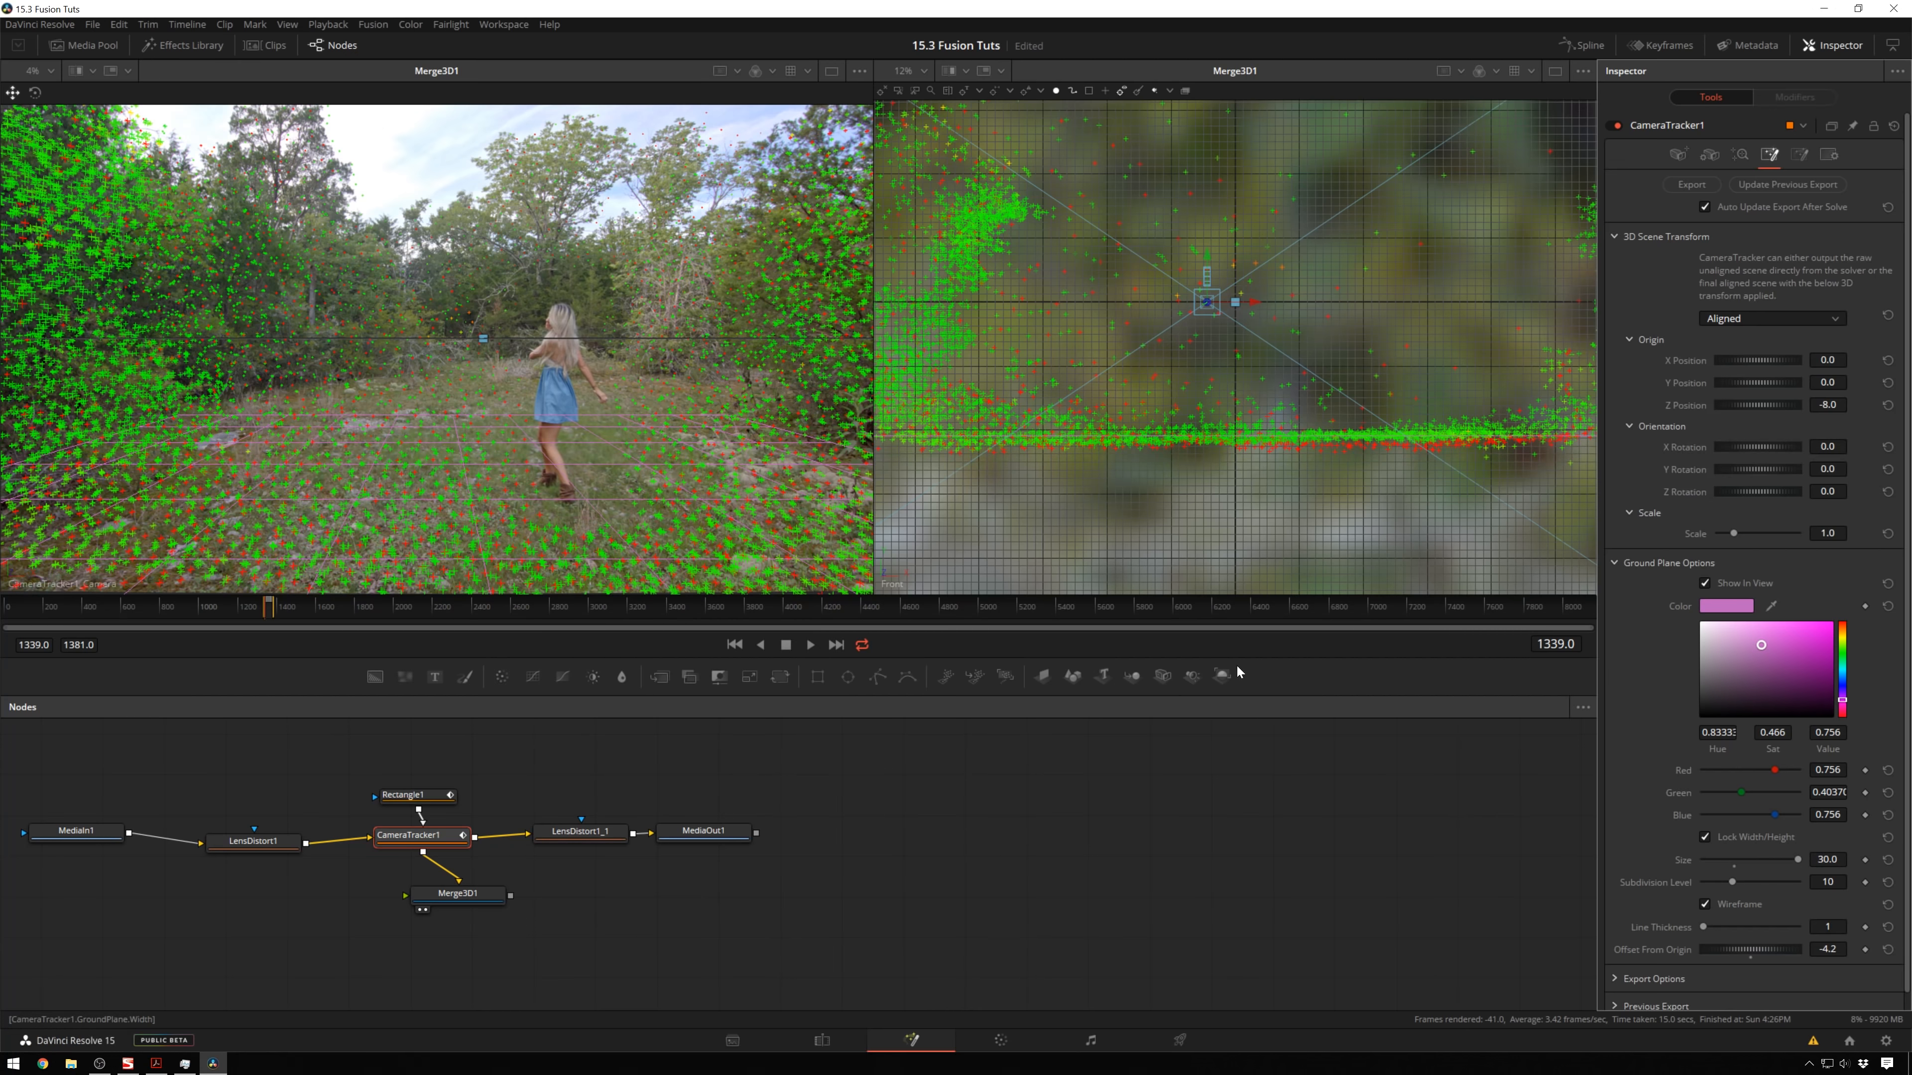
Play back the tracked shot to check the enlarged ground plane, stop at frame 1369, and save the project.
{"action": "key", "text": "space"}
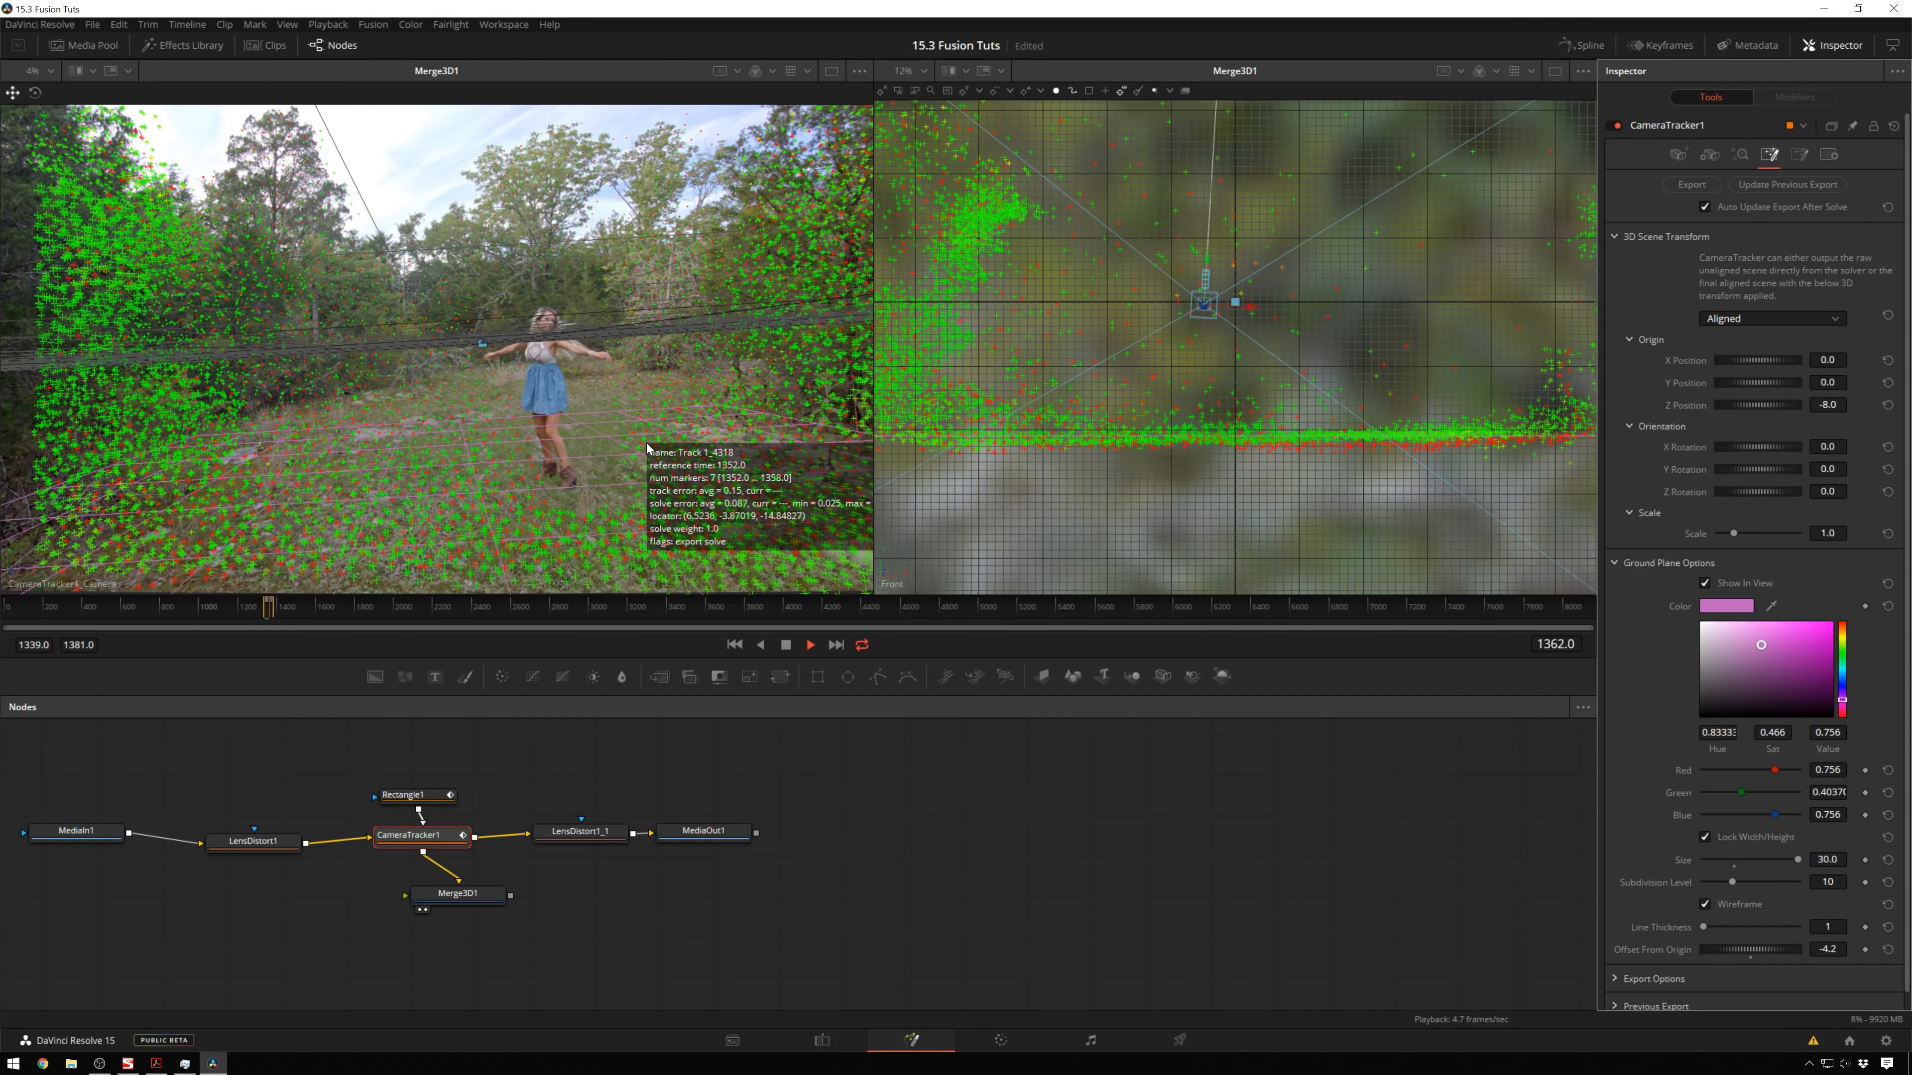
{"action": "key", "text": "space"}
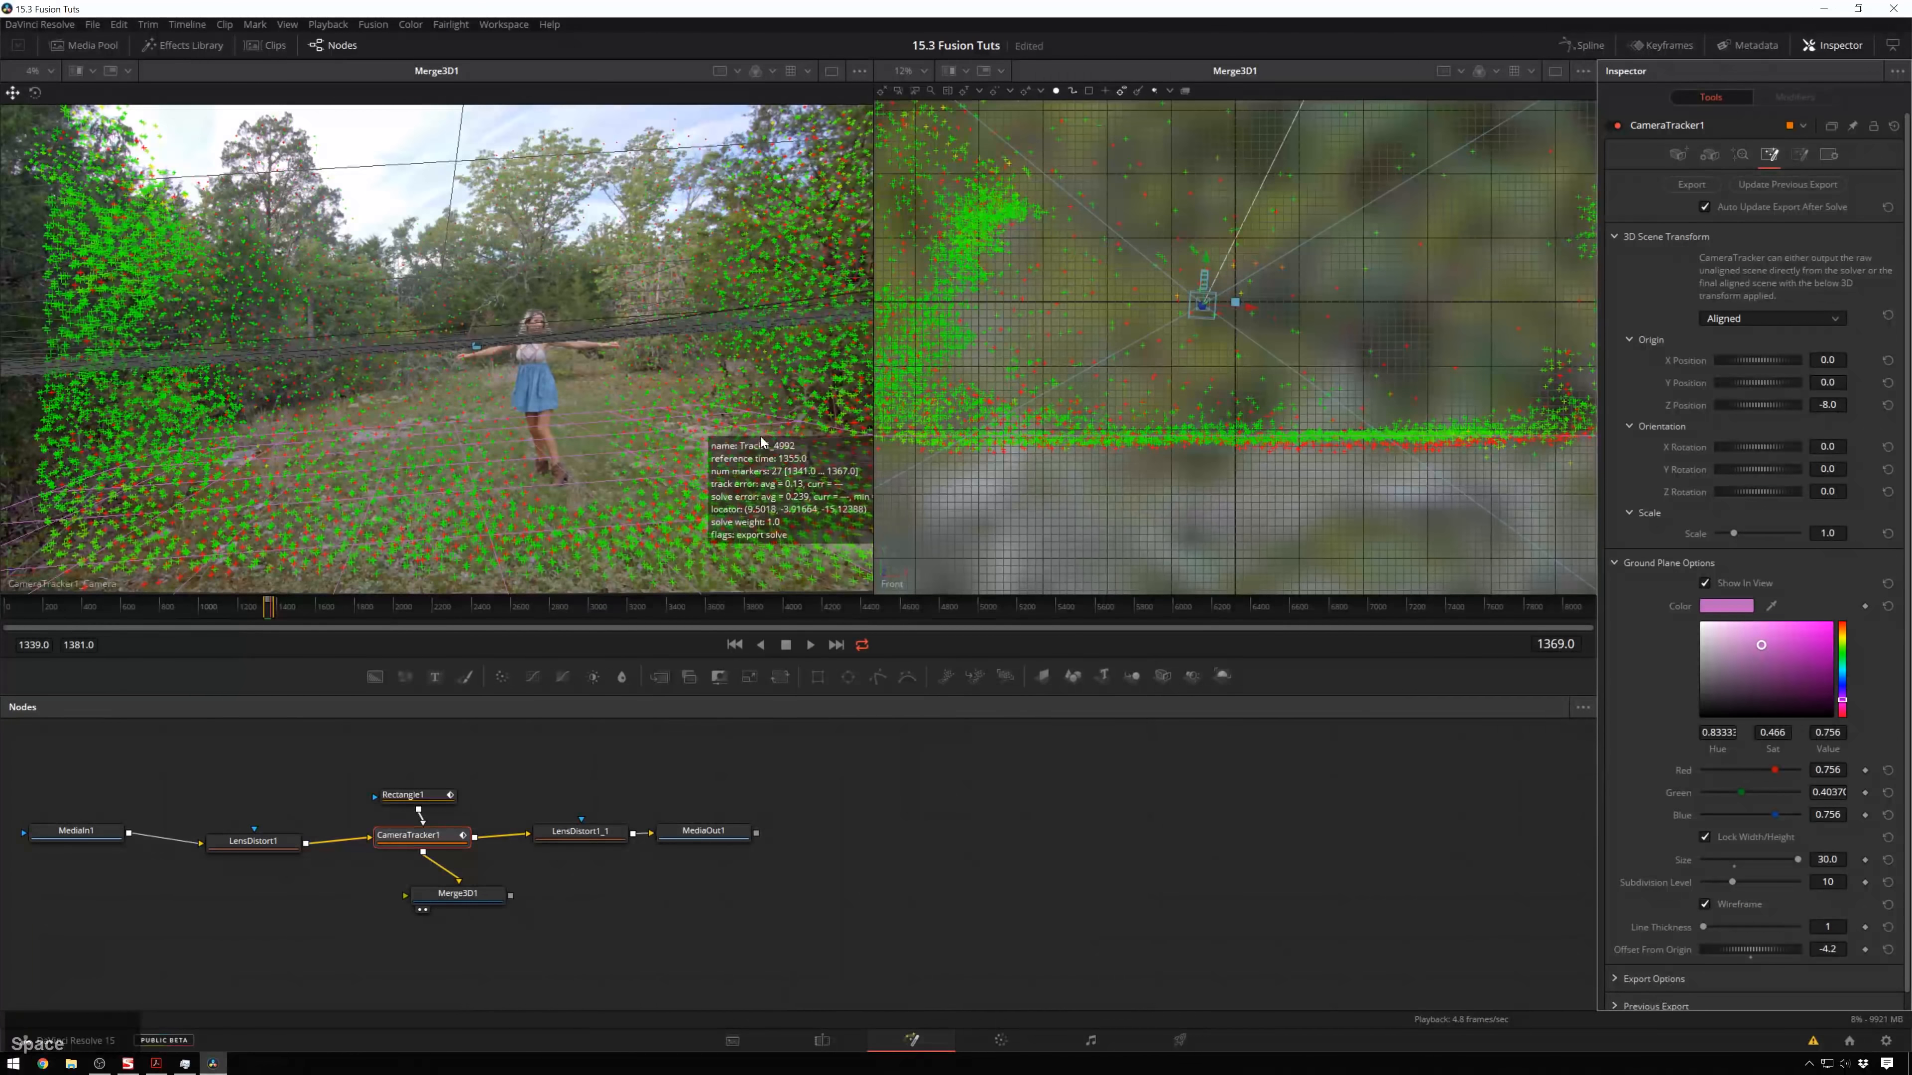
{"action": "key", "text": "ctrl+s"}
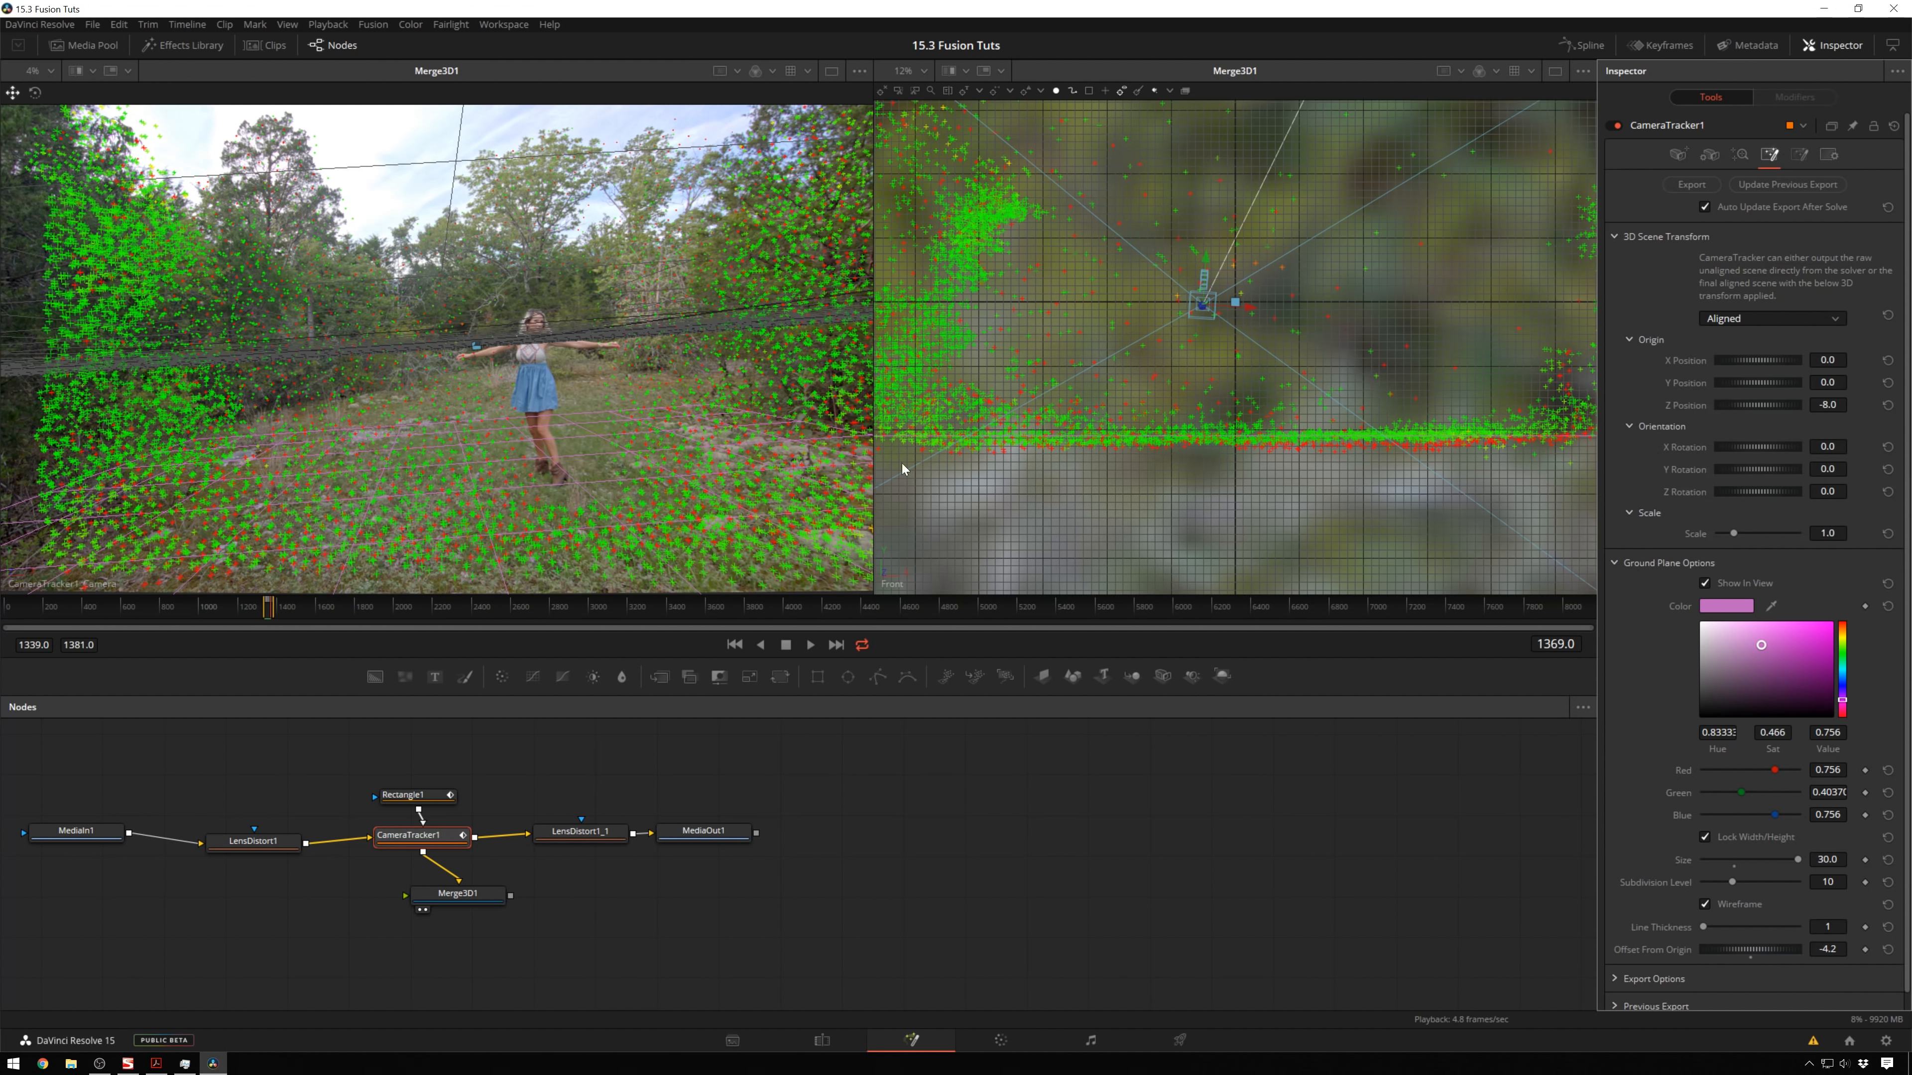
Export the tracked scene with camera, image plane, point cloud, ground plane and renderer enabled and the animation set to Animate Camera.
{"action": "left_click", "coordinate": [1616, 561]}
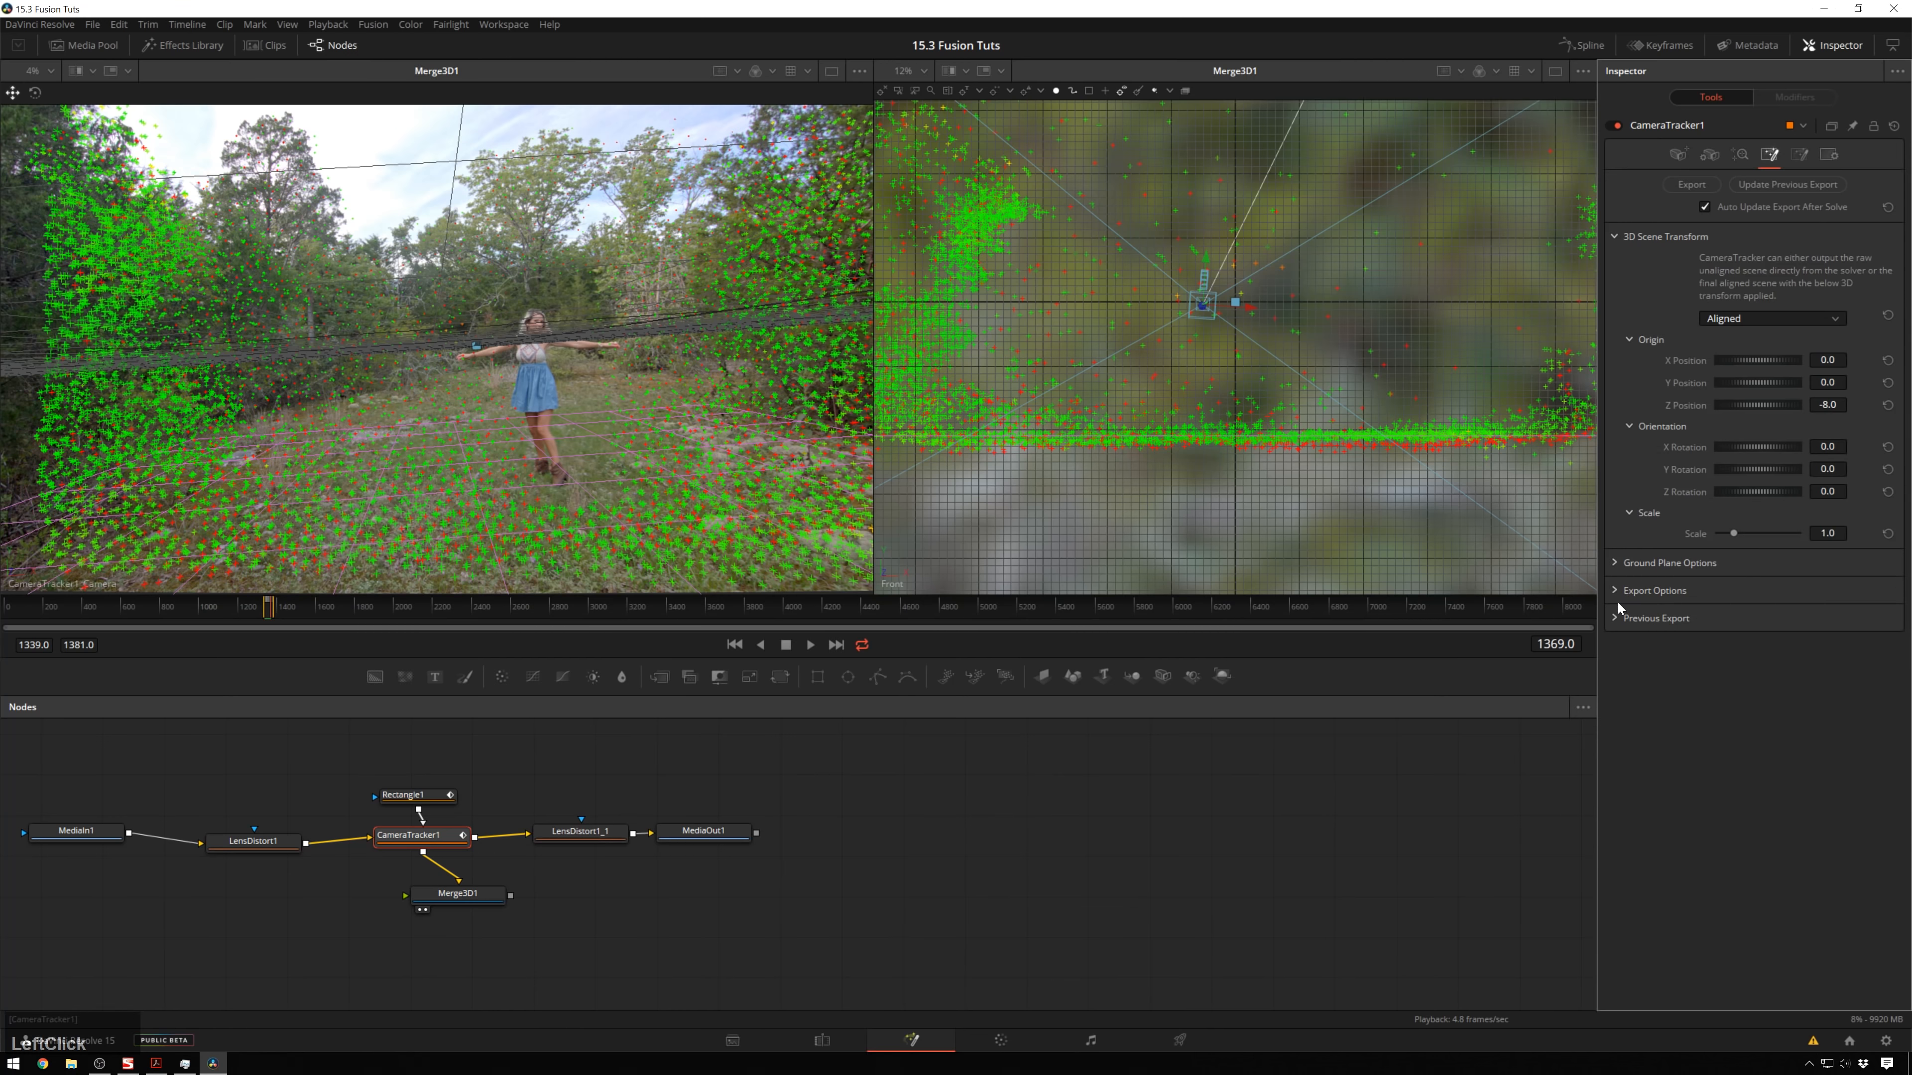
{"action": "left_click", "coordinate": [1616, 589]}
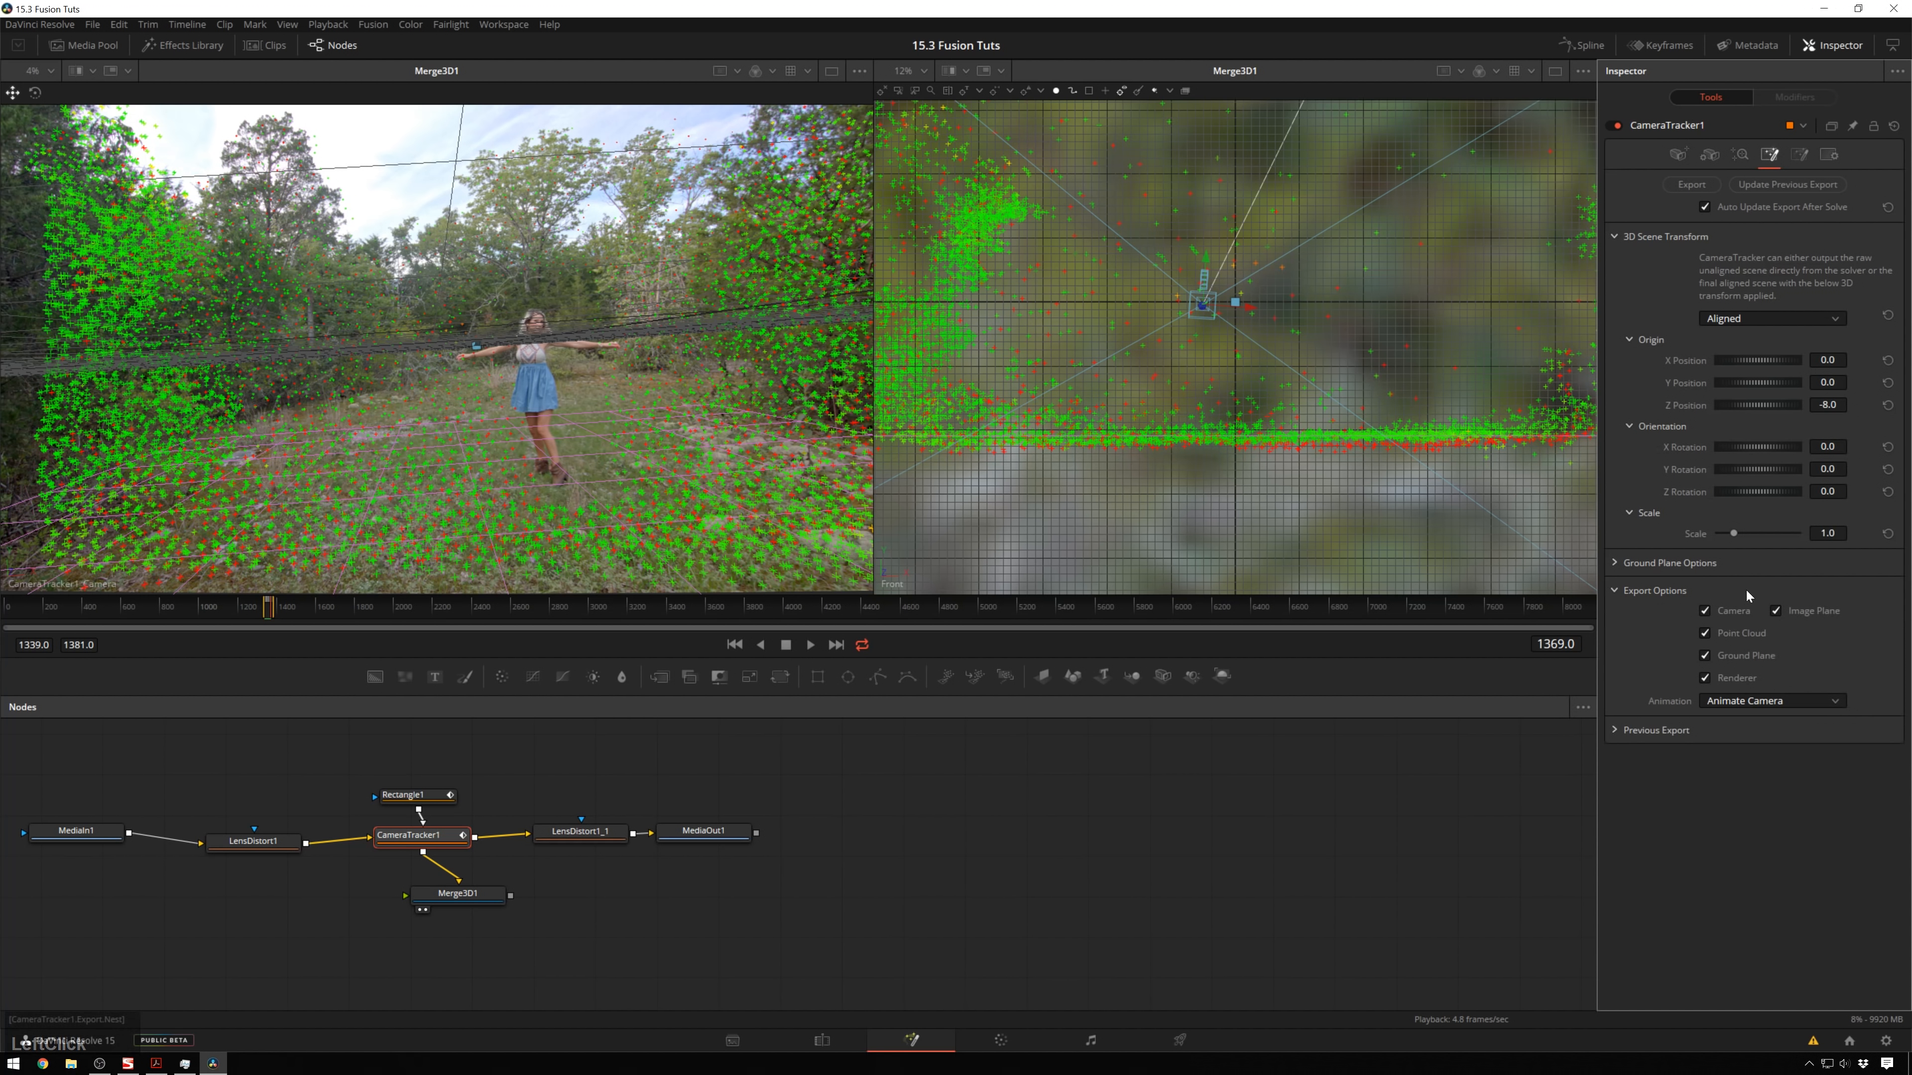
{"action": "left_click", "coordinate": [1705, 632]}
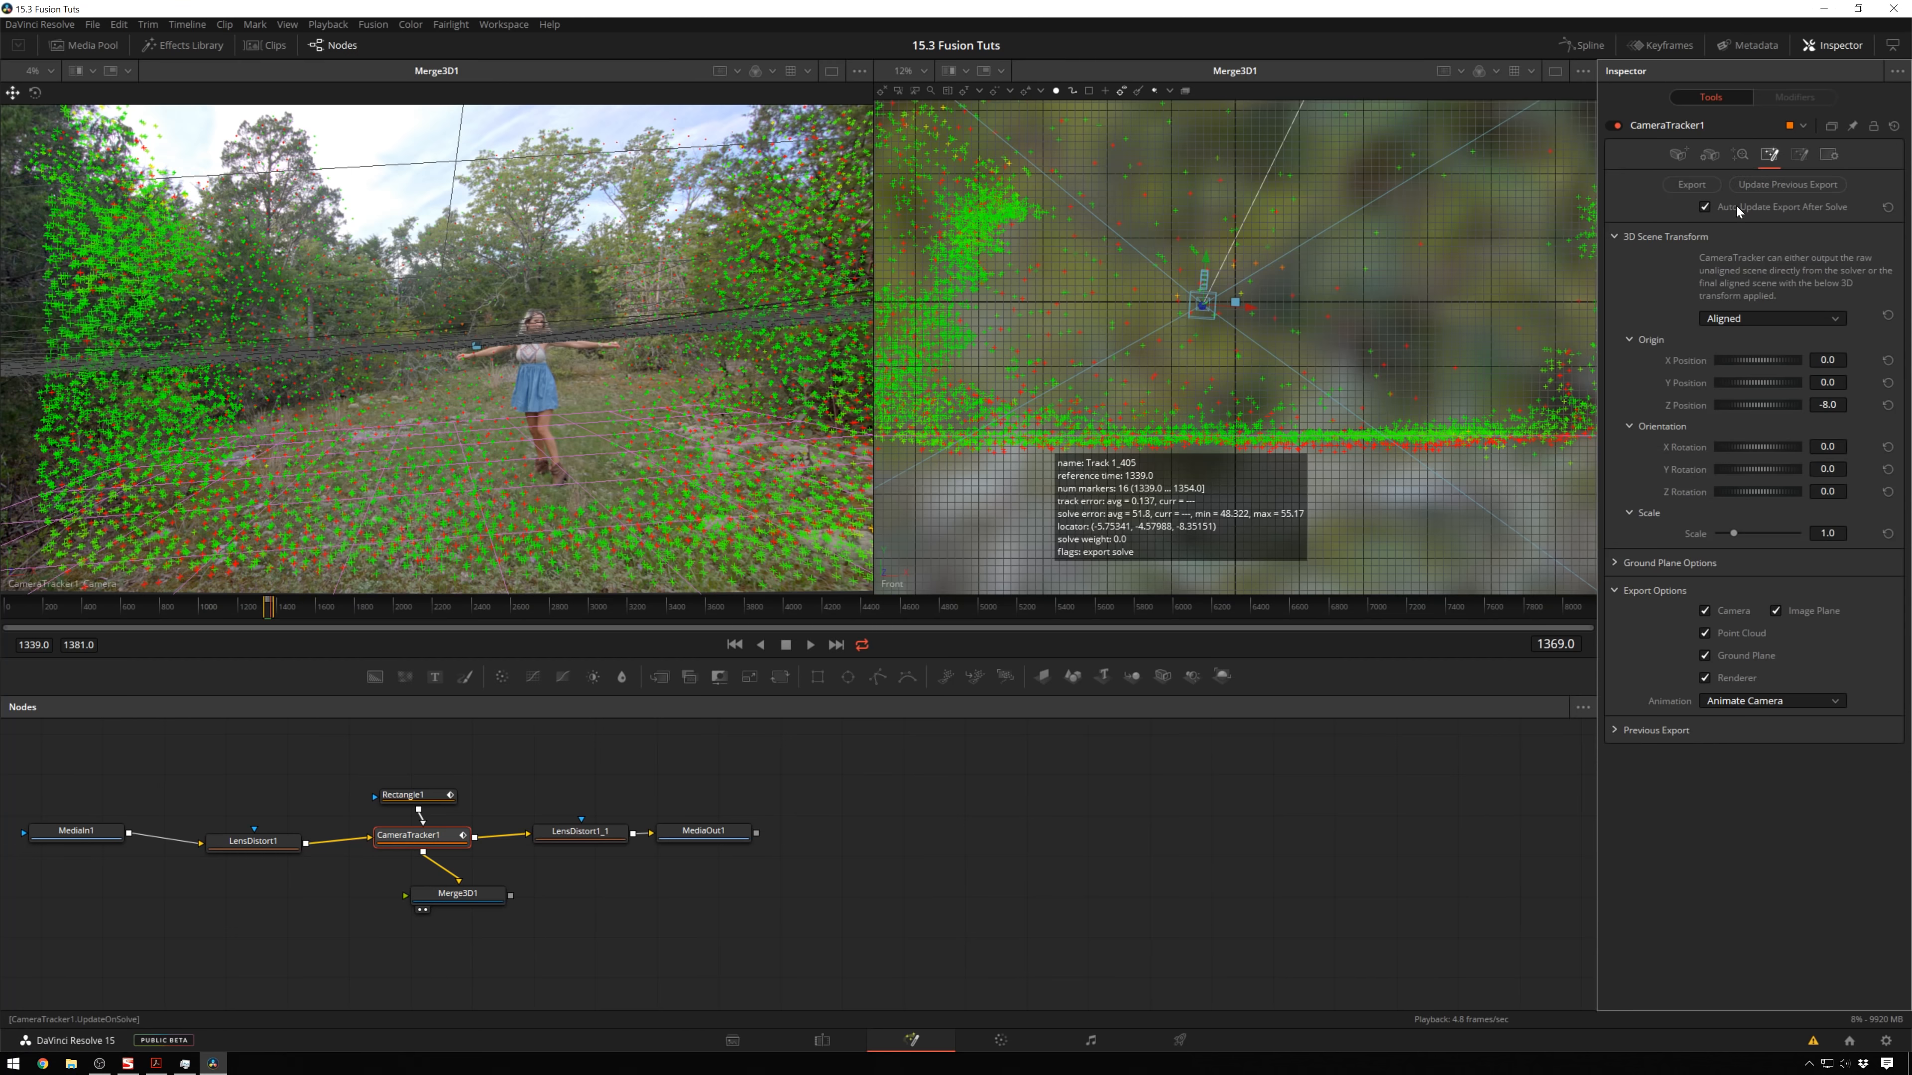
{"action": "left_click", "coordinate": [1683, 183]}
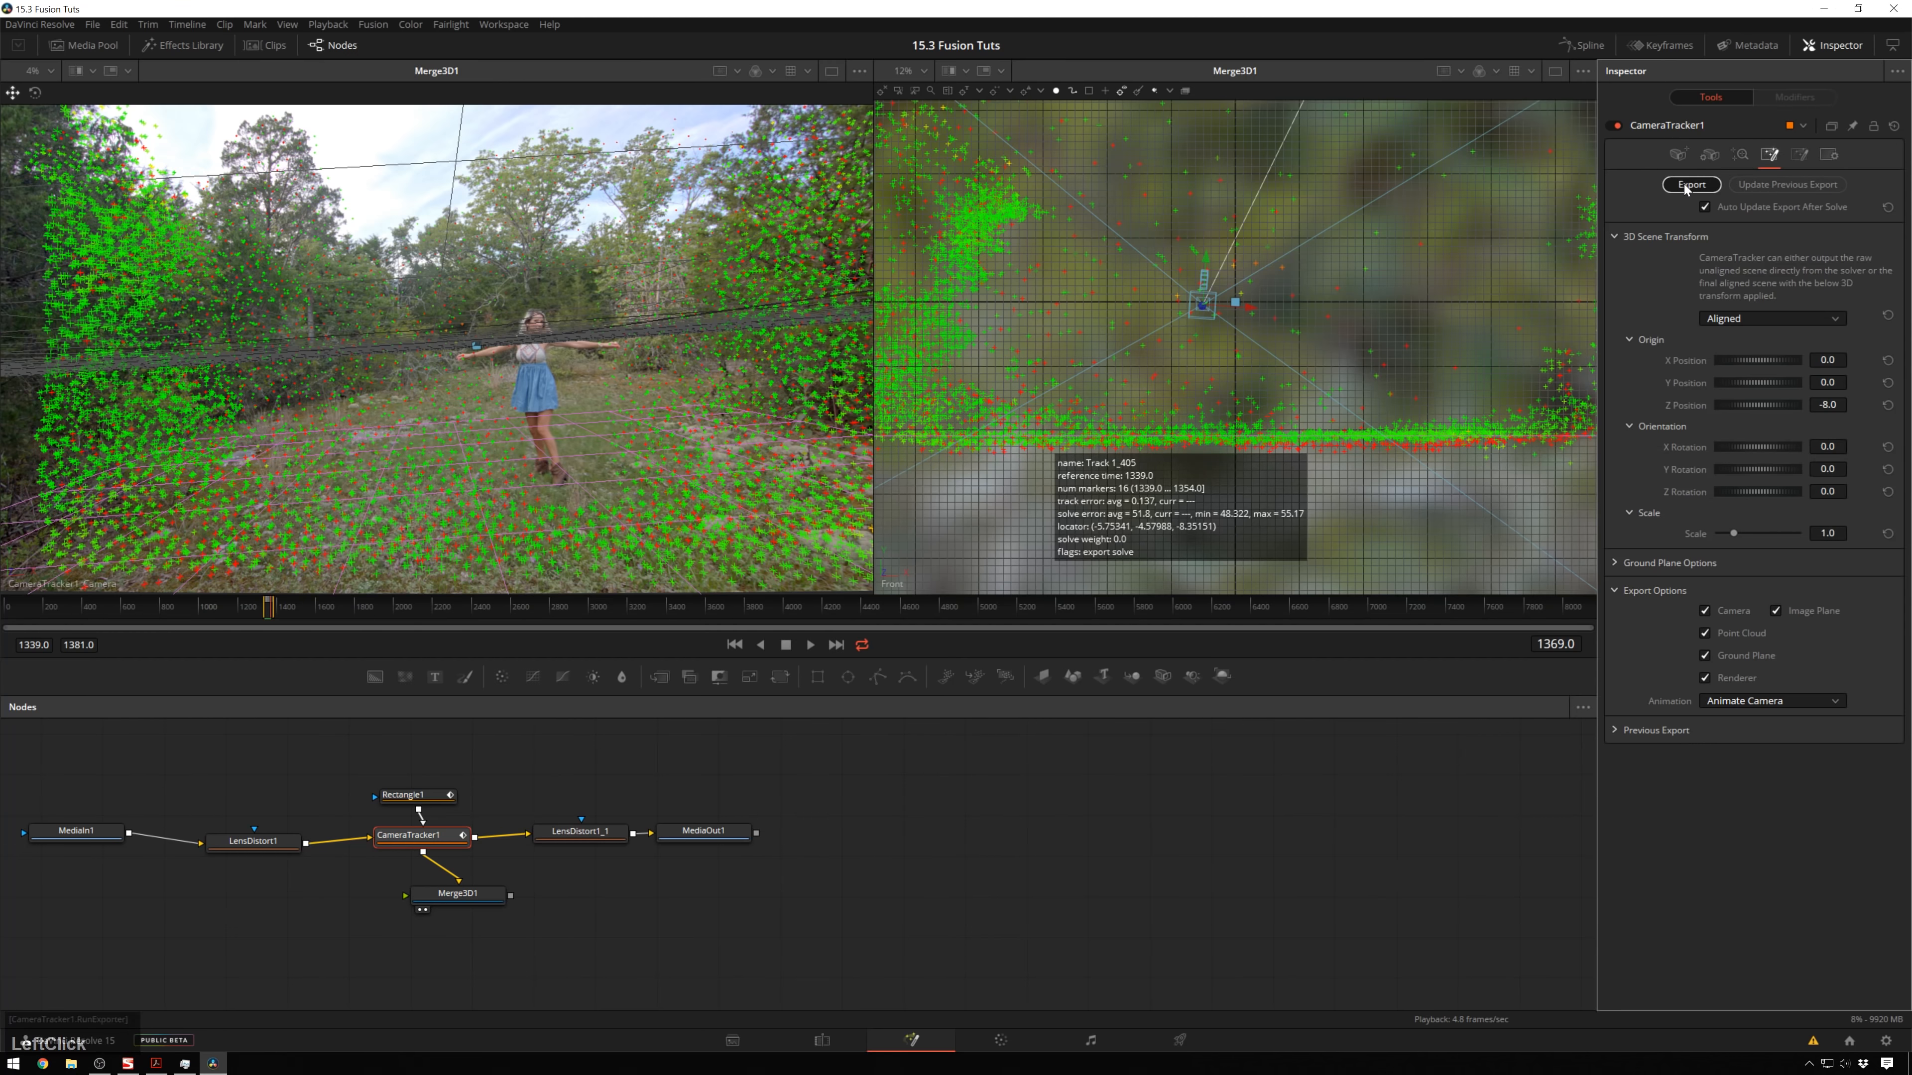
Move the exported camera, point cloud, ground plane, merge and renderer nodes below the CameraTracker1 branch in the node graph.
{"action": "left_click_drag", "start_coordinate": [422, 878], "coordinate": [816, 862]}
{"action": "scroll", "coordinate": [608, 923], "scroll_direction": "down", "scroll_amount": 2}
{"action": "scroll", "coordinate": [610, 931], "scroll_direction": "up", "scroll_amount": 2}
{"action": "scroll", "coordinate": [542, 816], "scroll_direction": "up", "scroll_amount": 2}
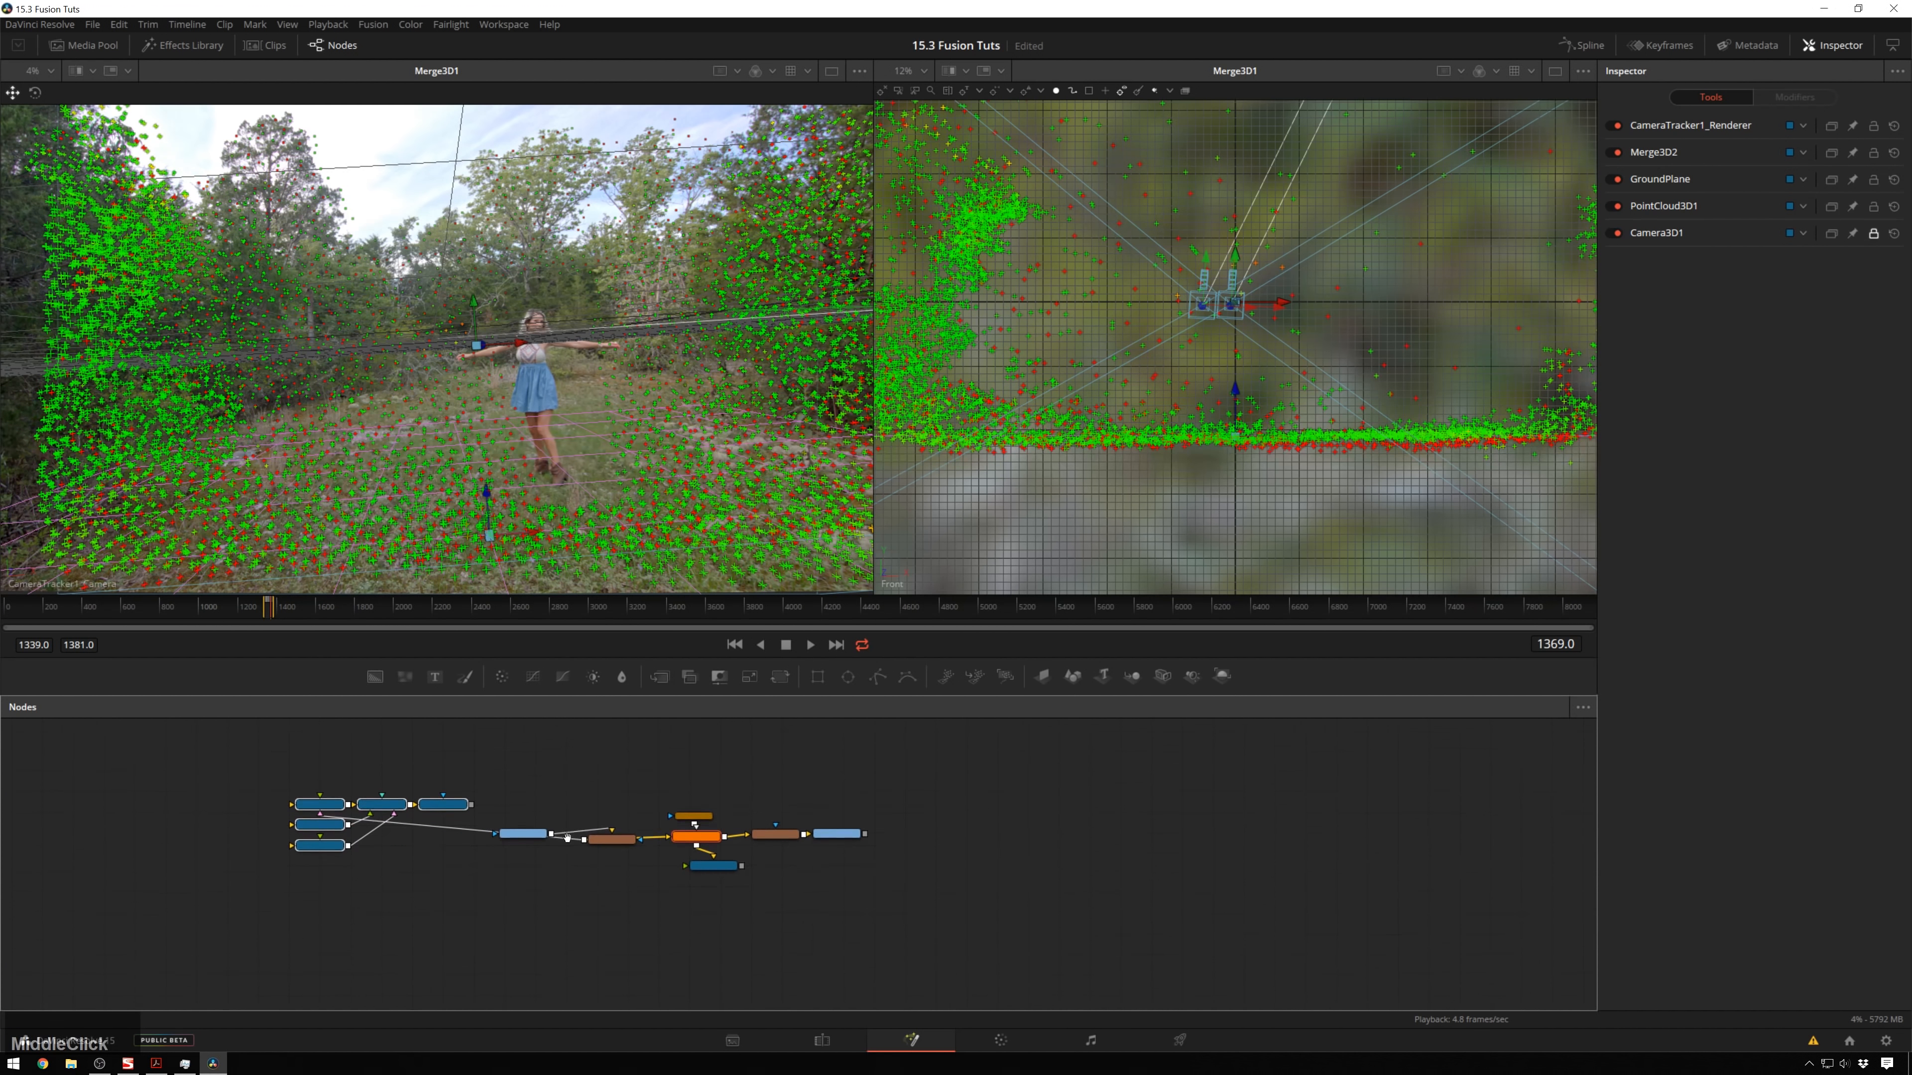
{"action": "scroll", "coordinate": [527, 836], "scroll_direction": "up", "scroll_amount": 2}
{"action": "left_click_drag", "start_coordinate": [453, 911], "coordinate": [820, 952]}
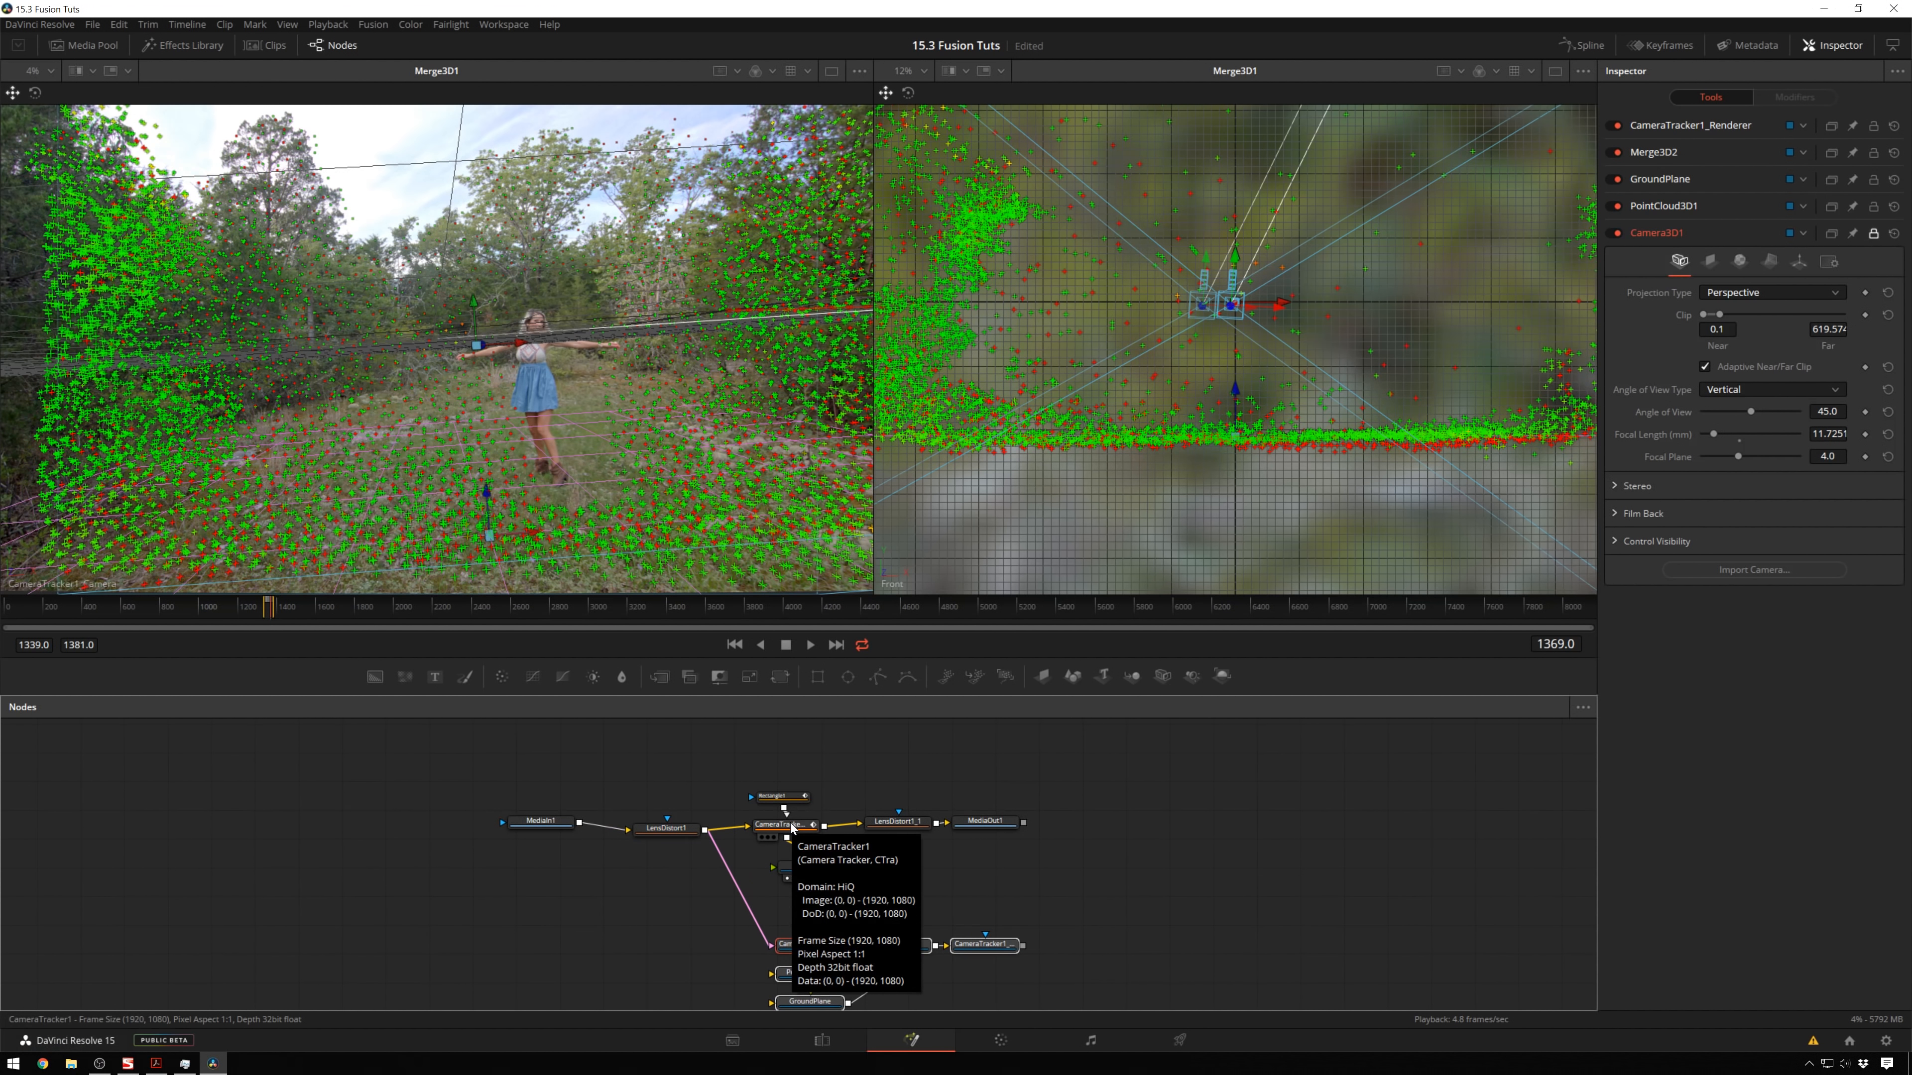
{"action": "left_click_drag", "start_coordinate": [976, 908], "coordinate": [1024, 830]}
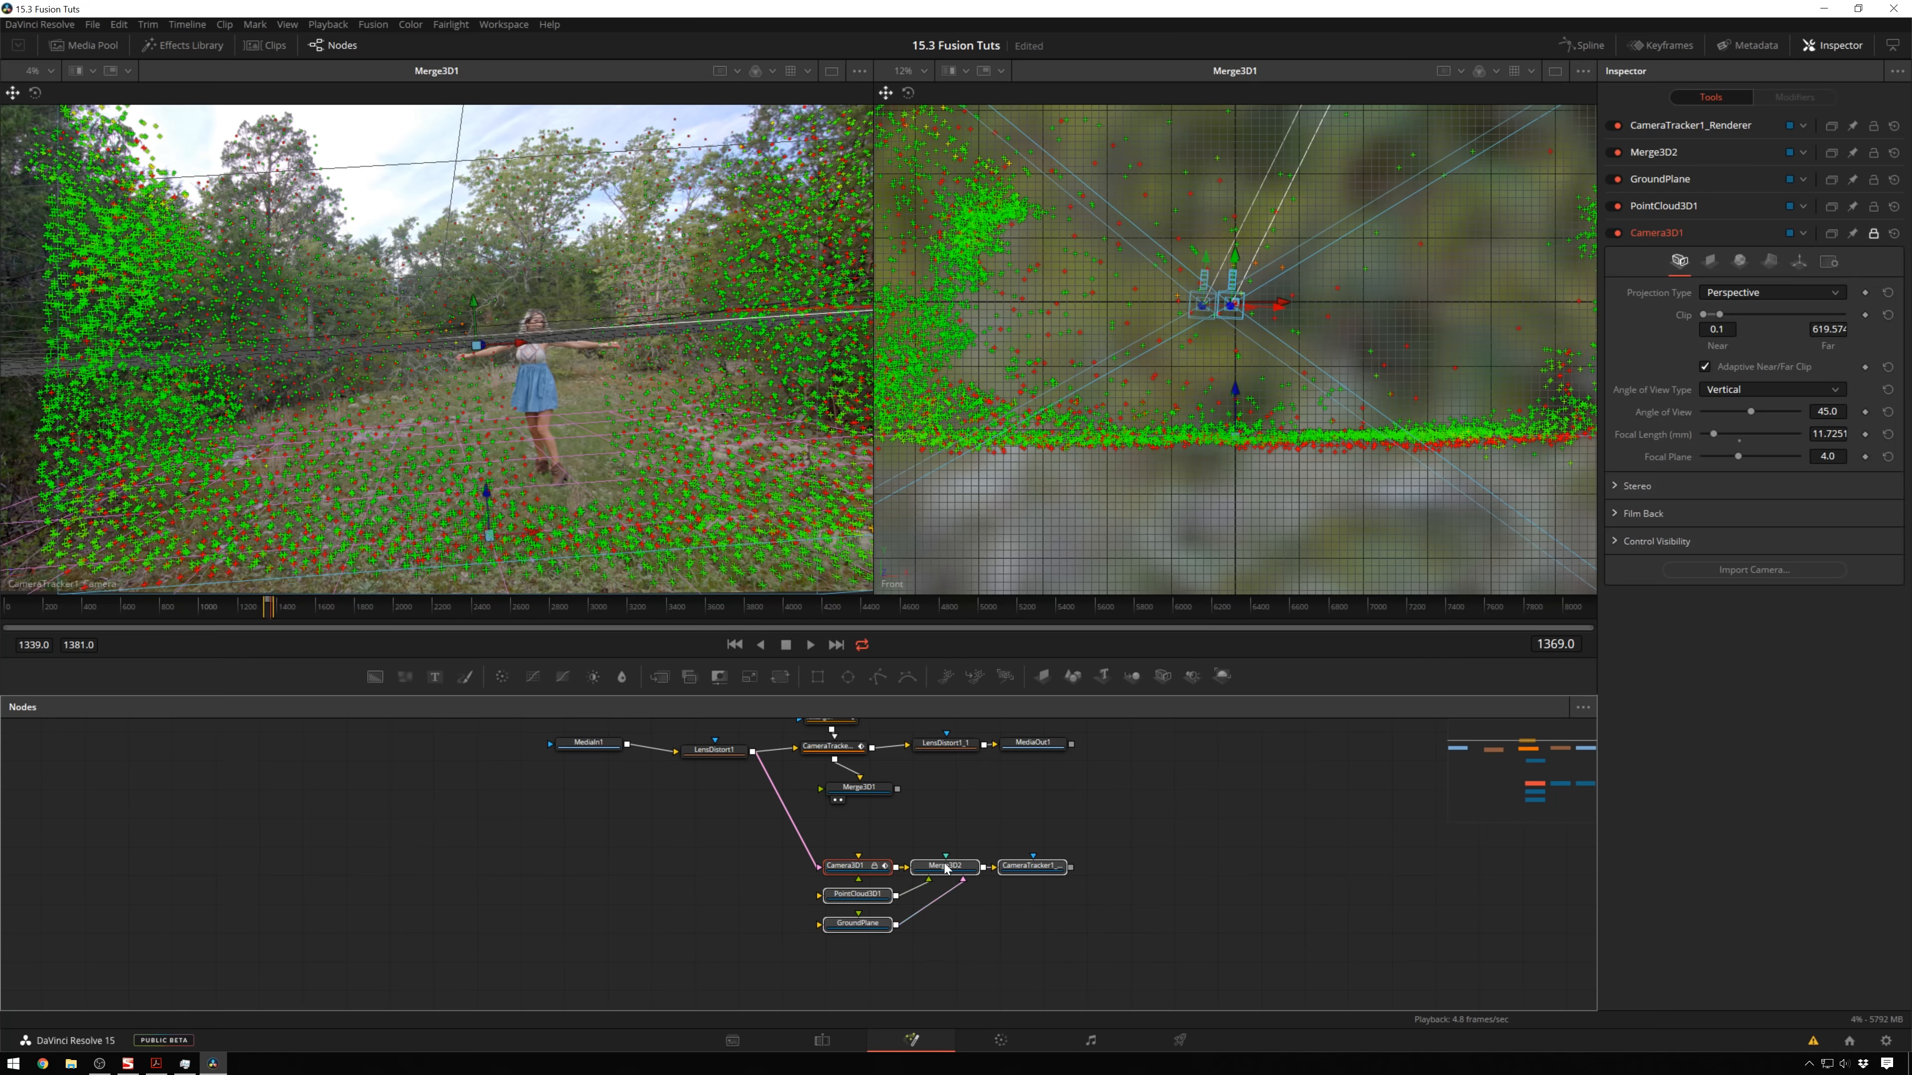
Feed the CameraTracker1_Renderer output into LensDistort1_1 in place of the tracker, and place LensDistort1_1 and MediaOut1 after the renderer.
{"action": "left_click", "coordinate": [1028, 866]}
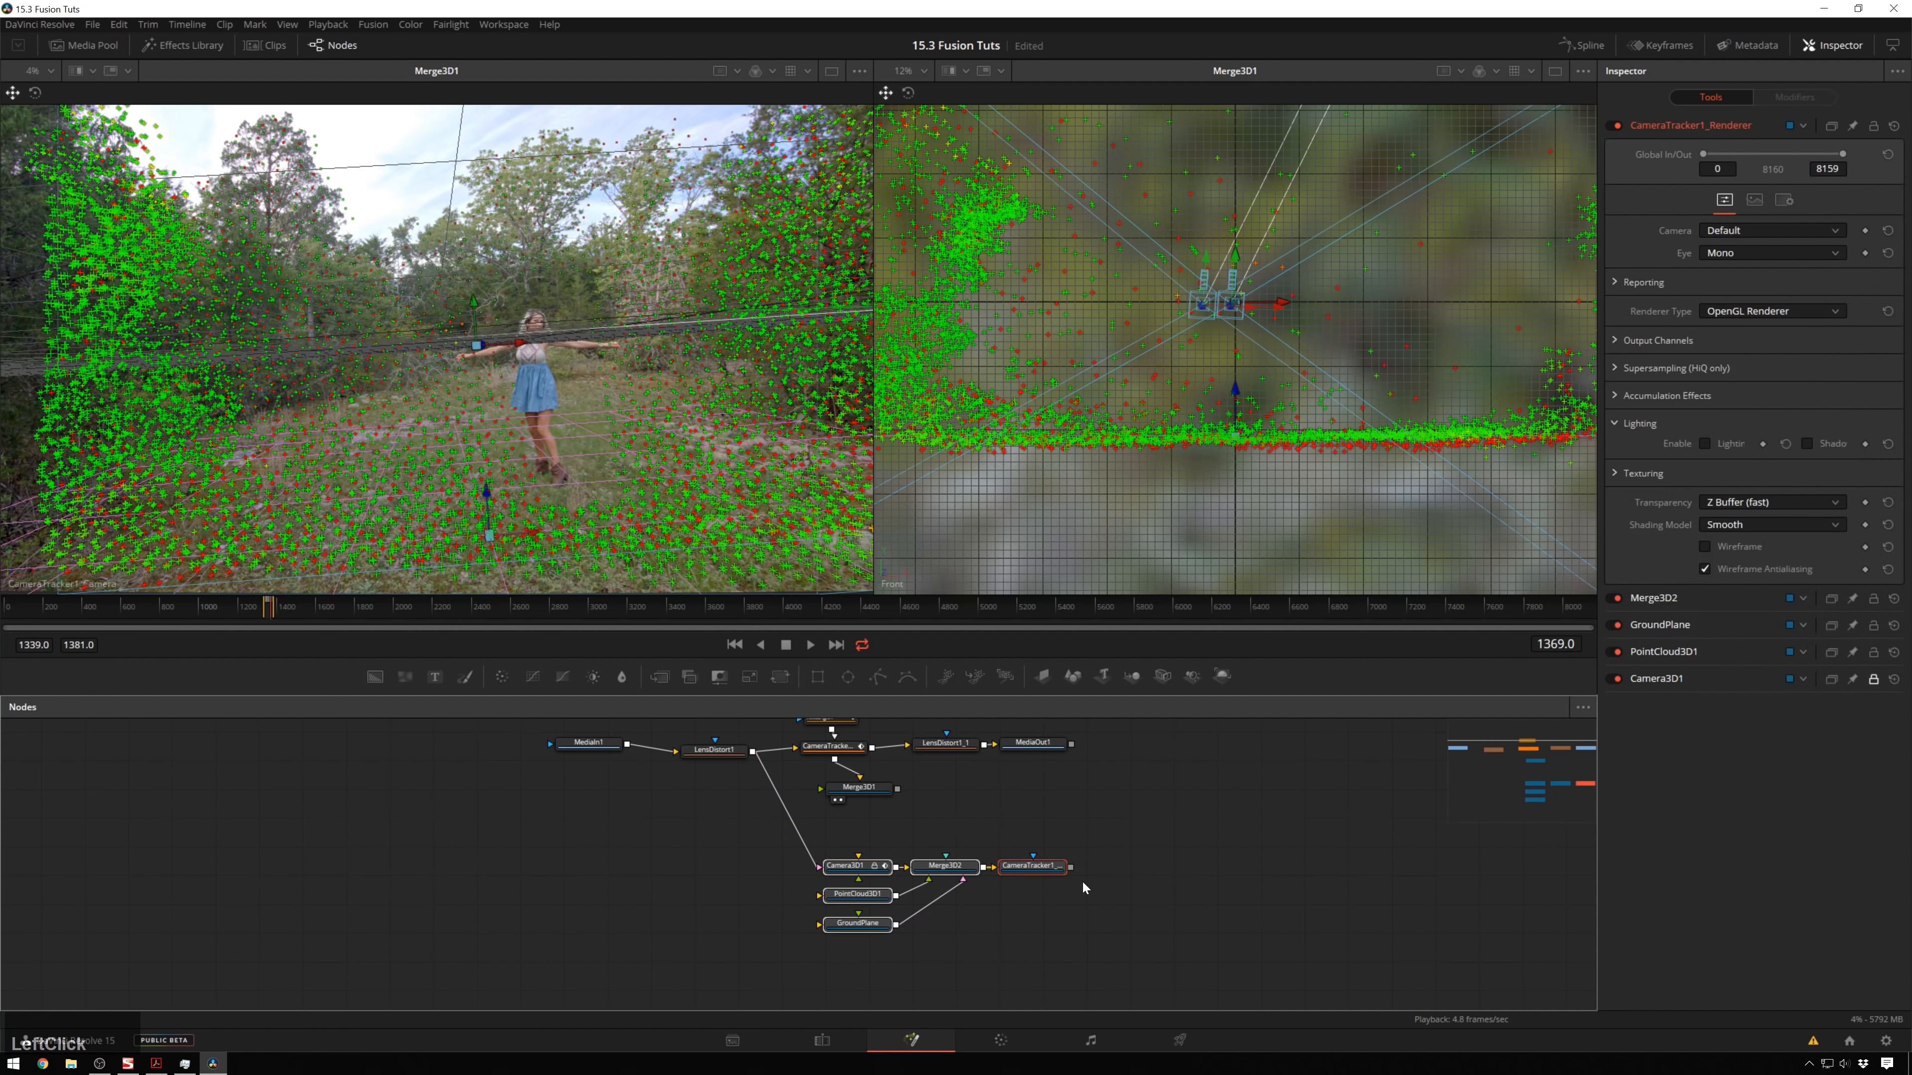
{"action": "left_click_drag", "start_coordinate": [994, 770], "coordinate": [969, 773]}
{"action": "left_click_drag", "start_coordinate": [1071, 875], "coordinate": [961, 752]}
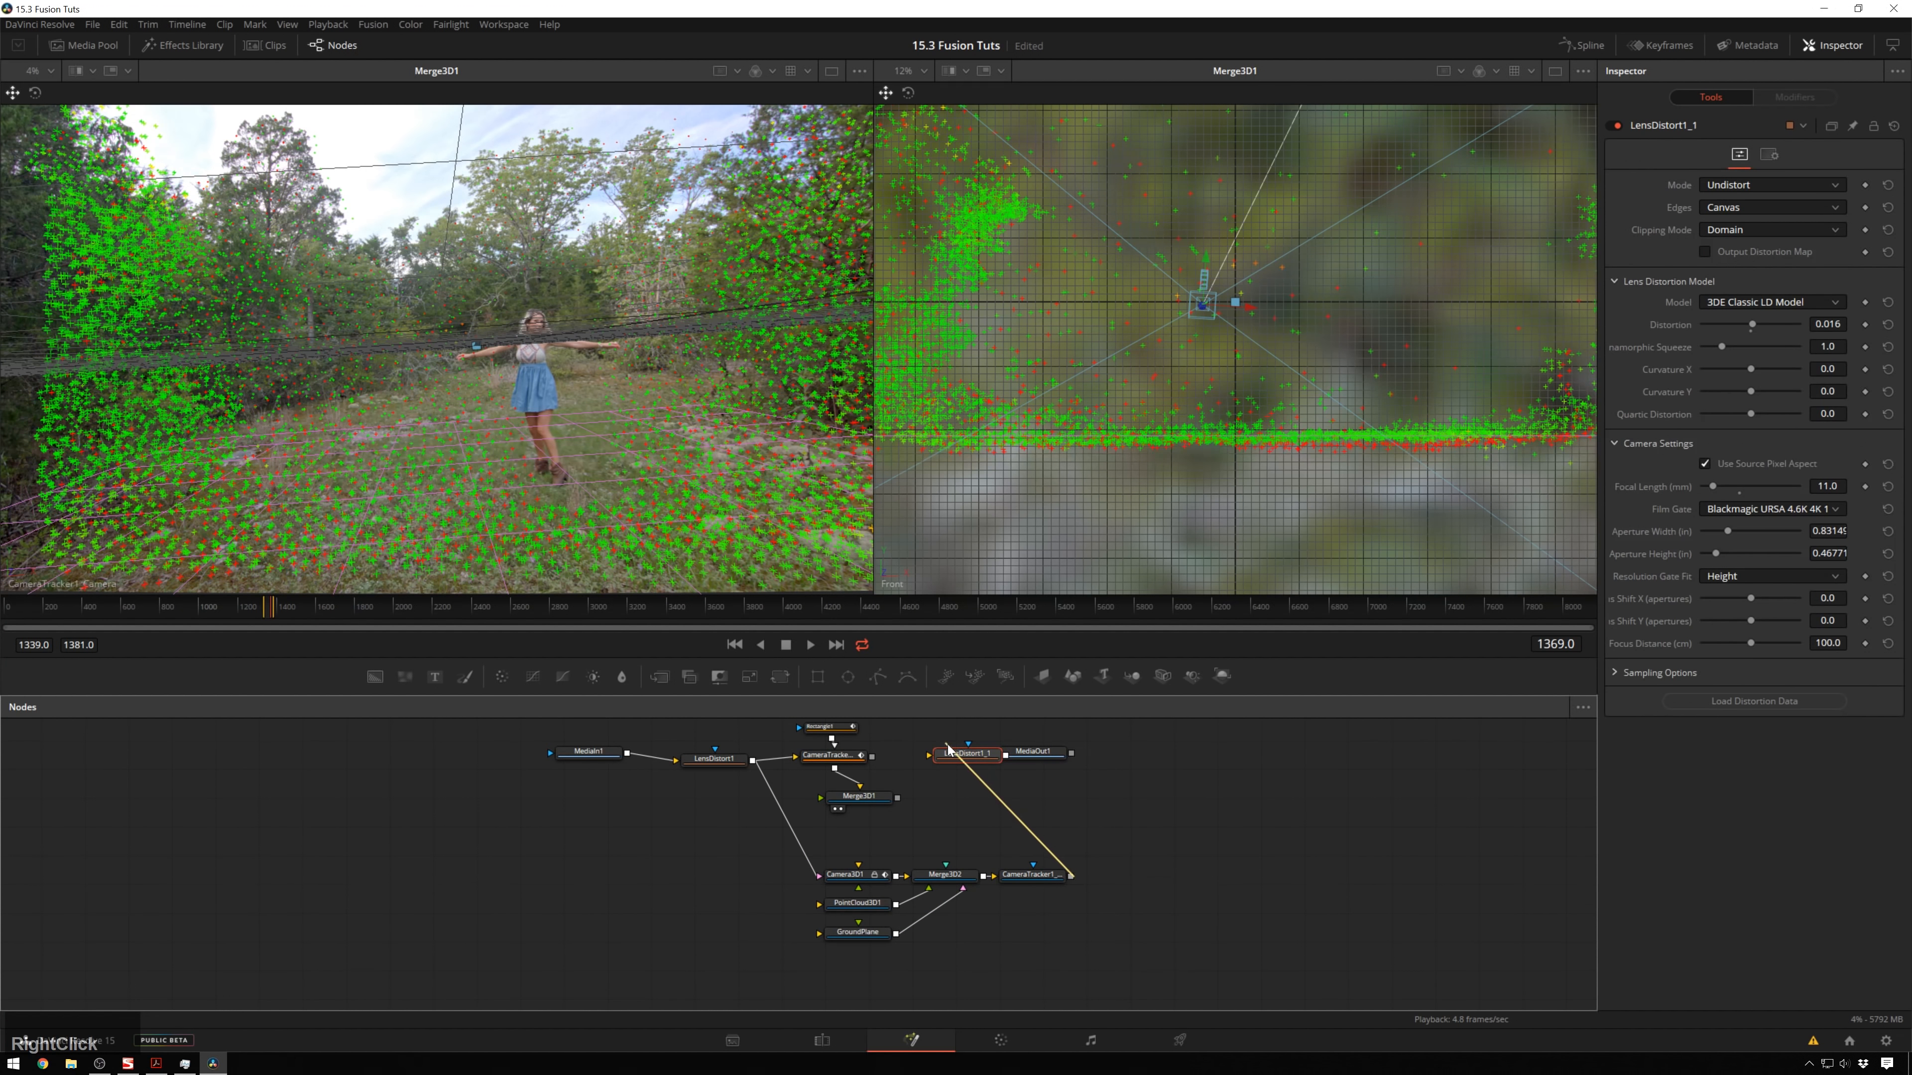
{"action": "left_click", "coordinate": [999, 779]}
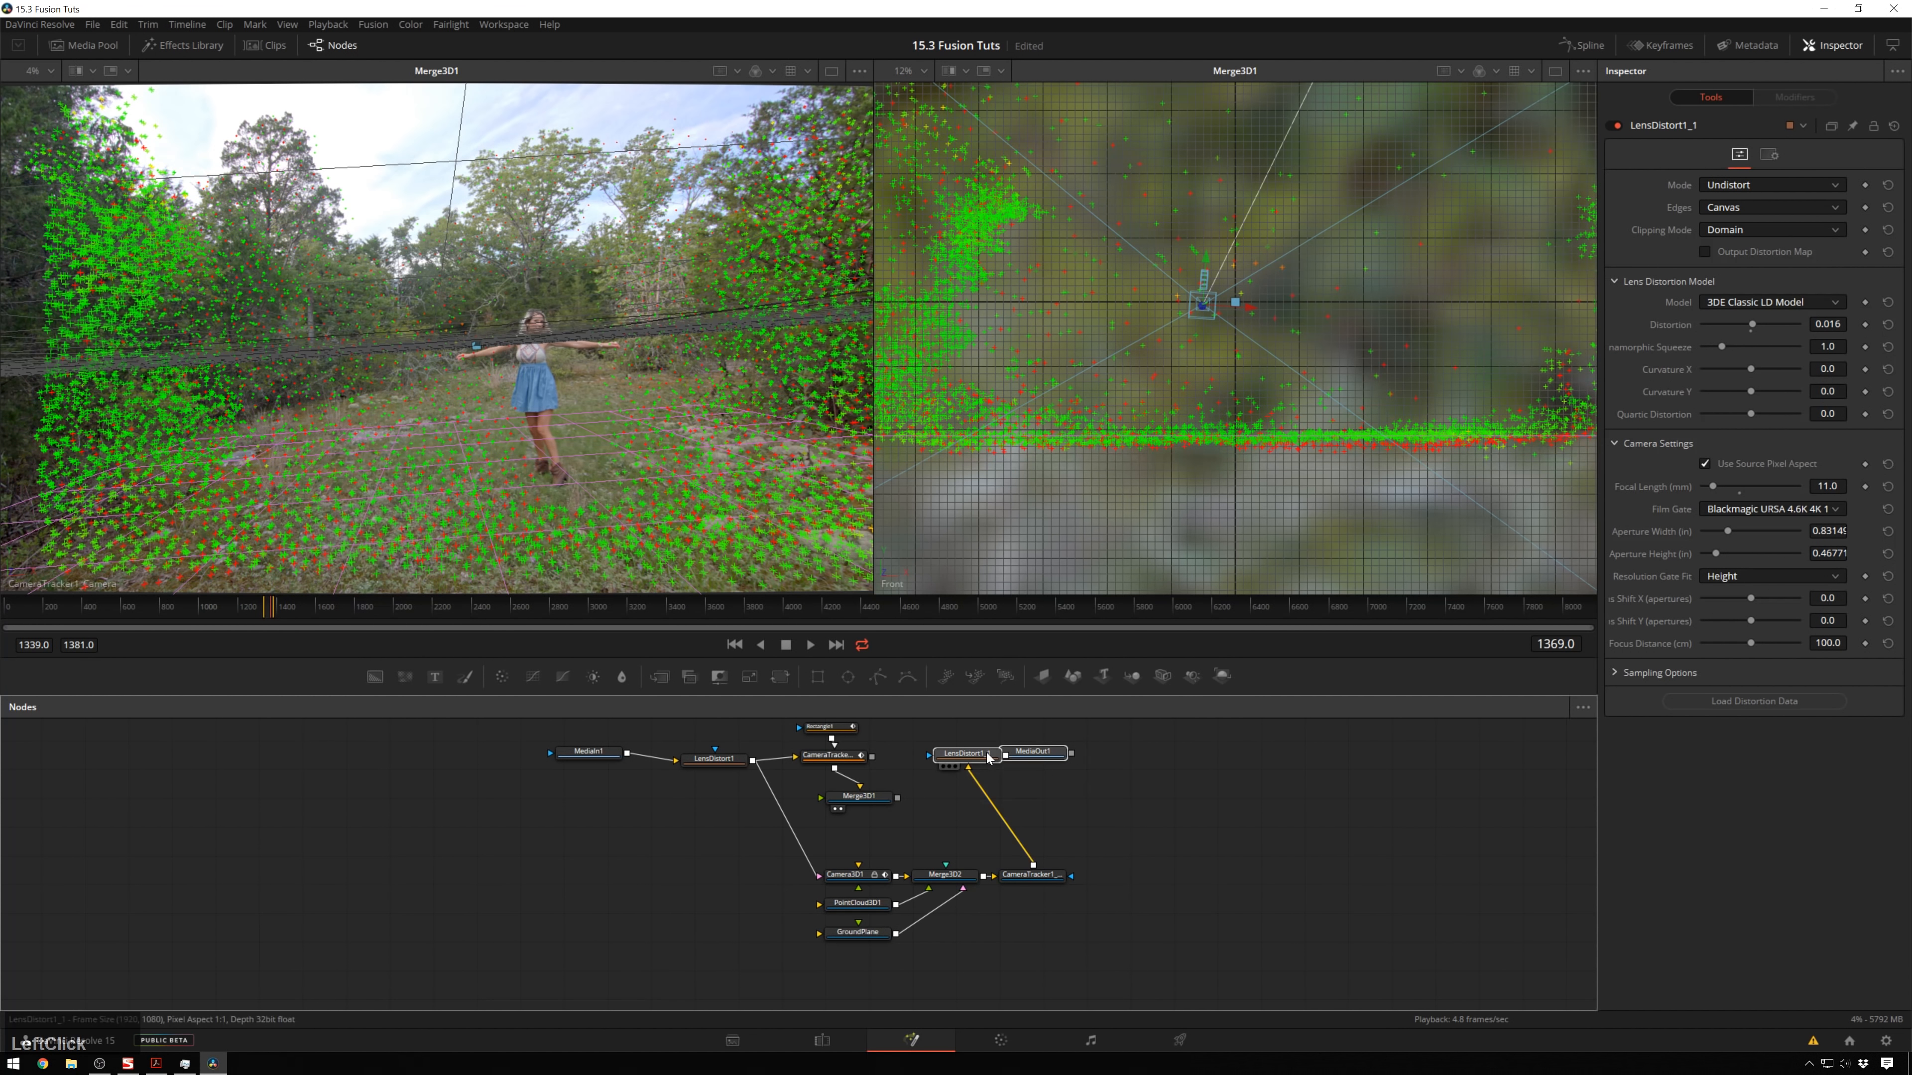
{"action": "left_click_drag", "start_coordinate": [1141, 794], "coordinate": [1355, 869]}
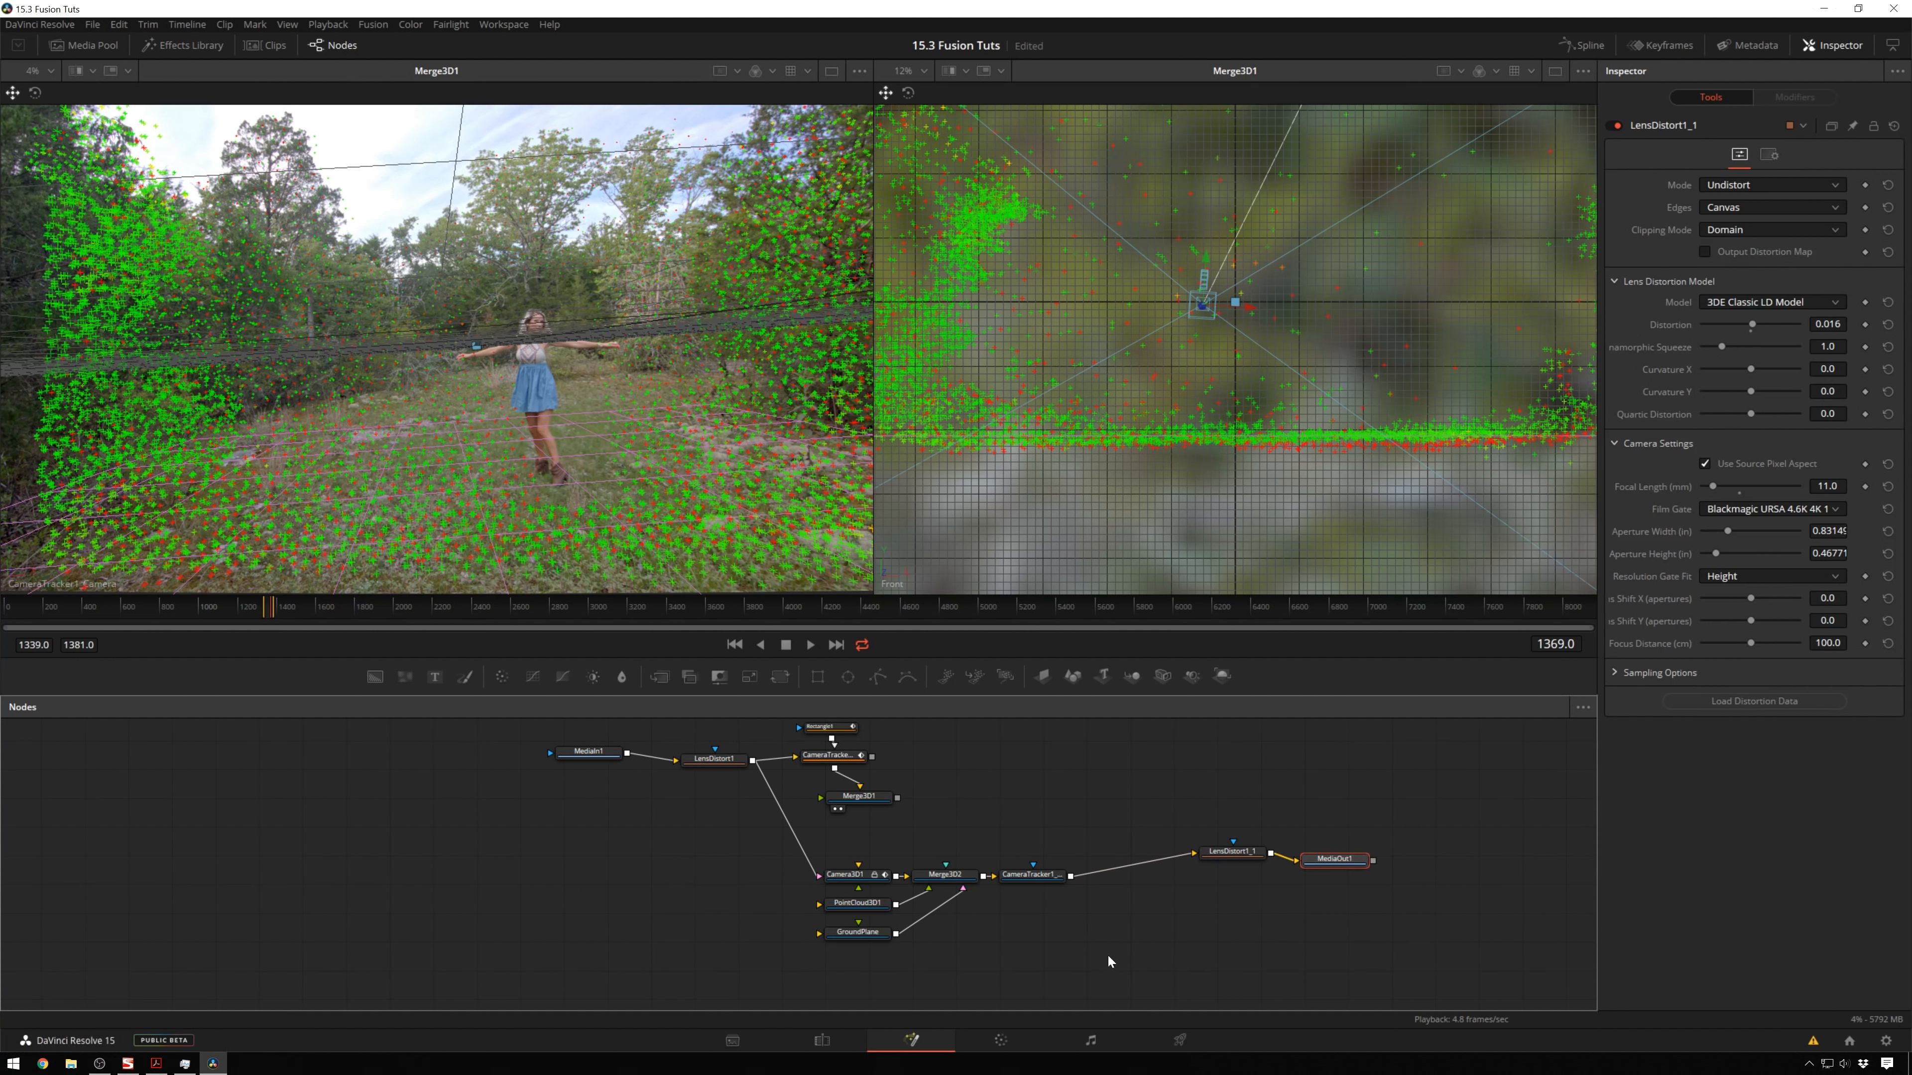
Add a Text 3D node below the exported nodes and connect its output to Merge3D2.
{"action": "left_click", "coordinate": [1020, 965]}
{"action": "key", "text": "shift+space"}
{"action": "type", "text": "tex"}
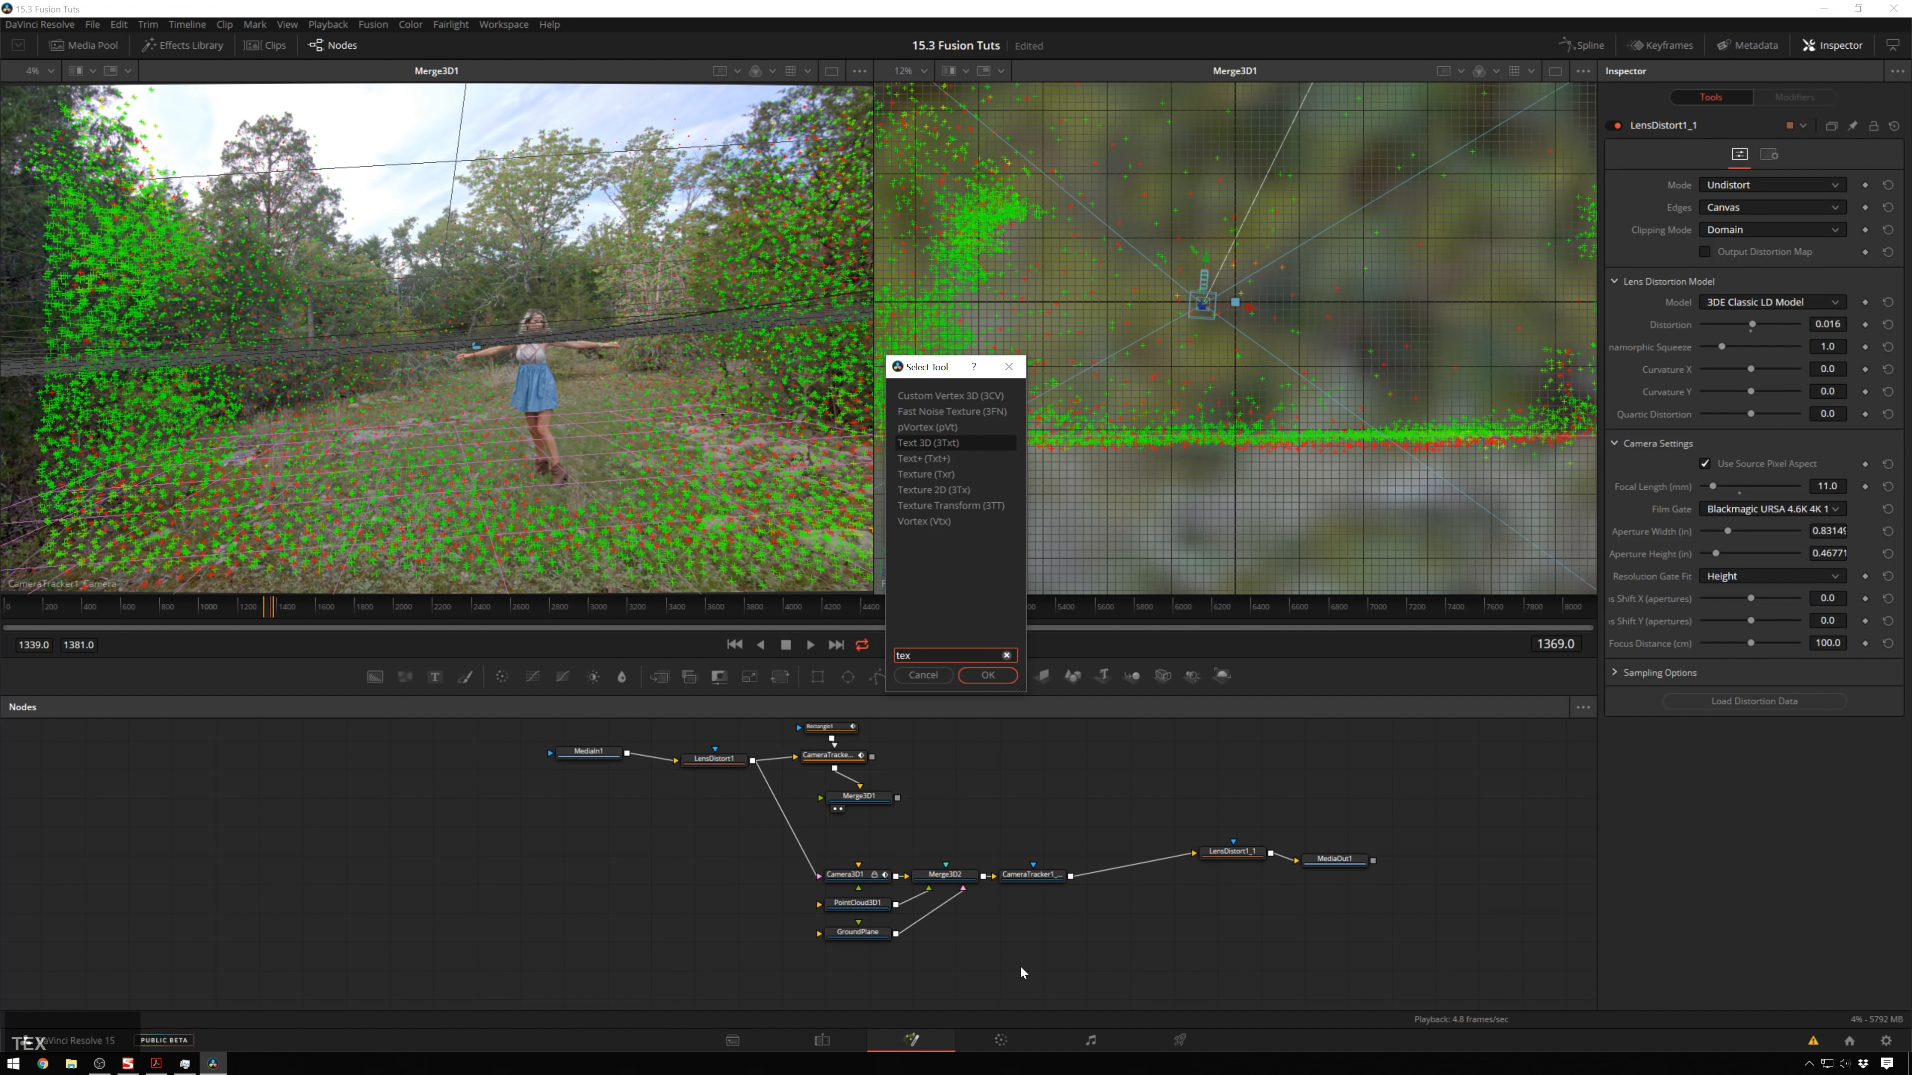
{"action": "key", "text": "Return"}
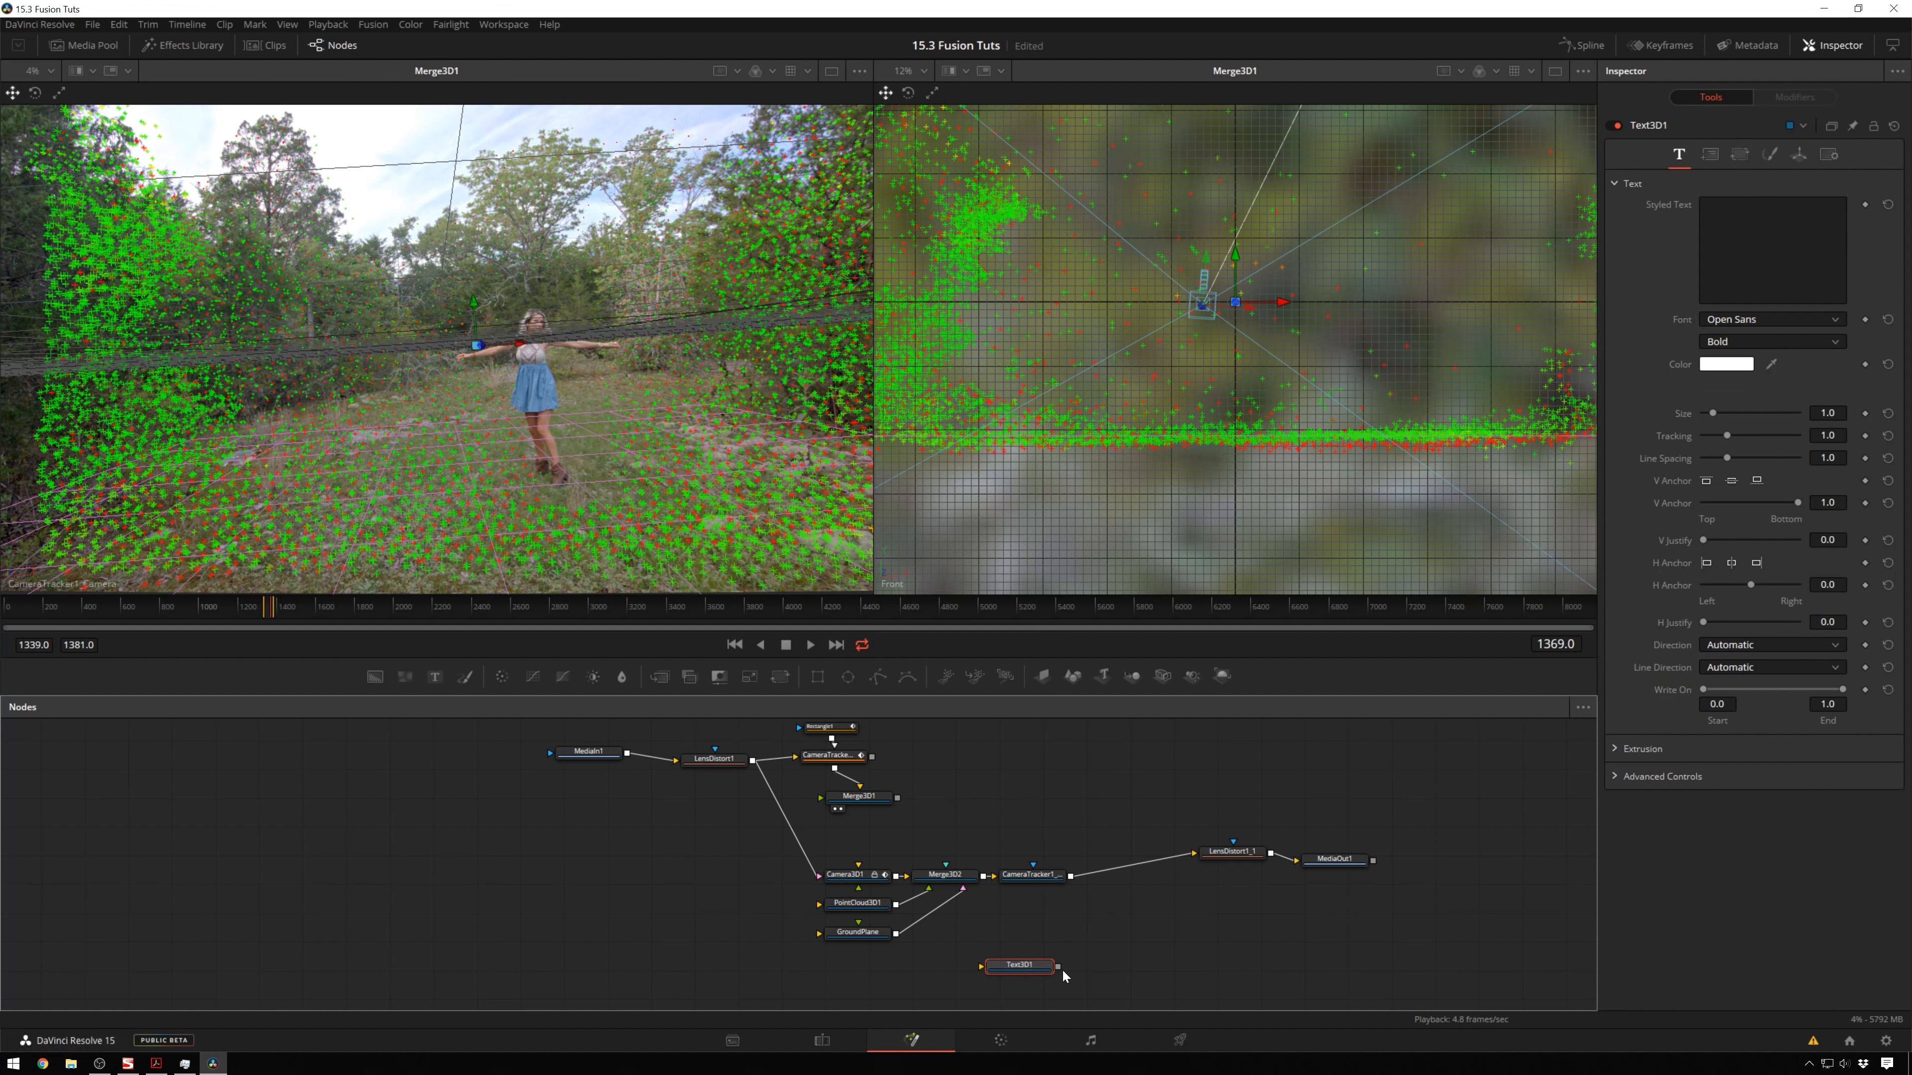
{"action": "left_click", "coordinate": [1056, 974]}
{"action": "left_click_drag", "start_coordinate": [1054, 971], "coordinate": [988, 971]}
{"action": "left_click", "coordinate": [948, 876]}
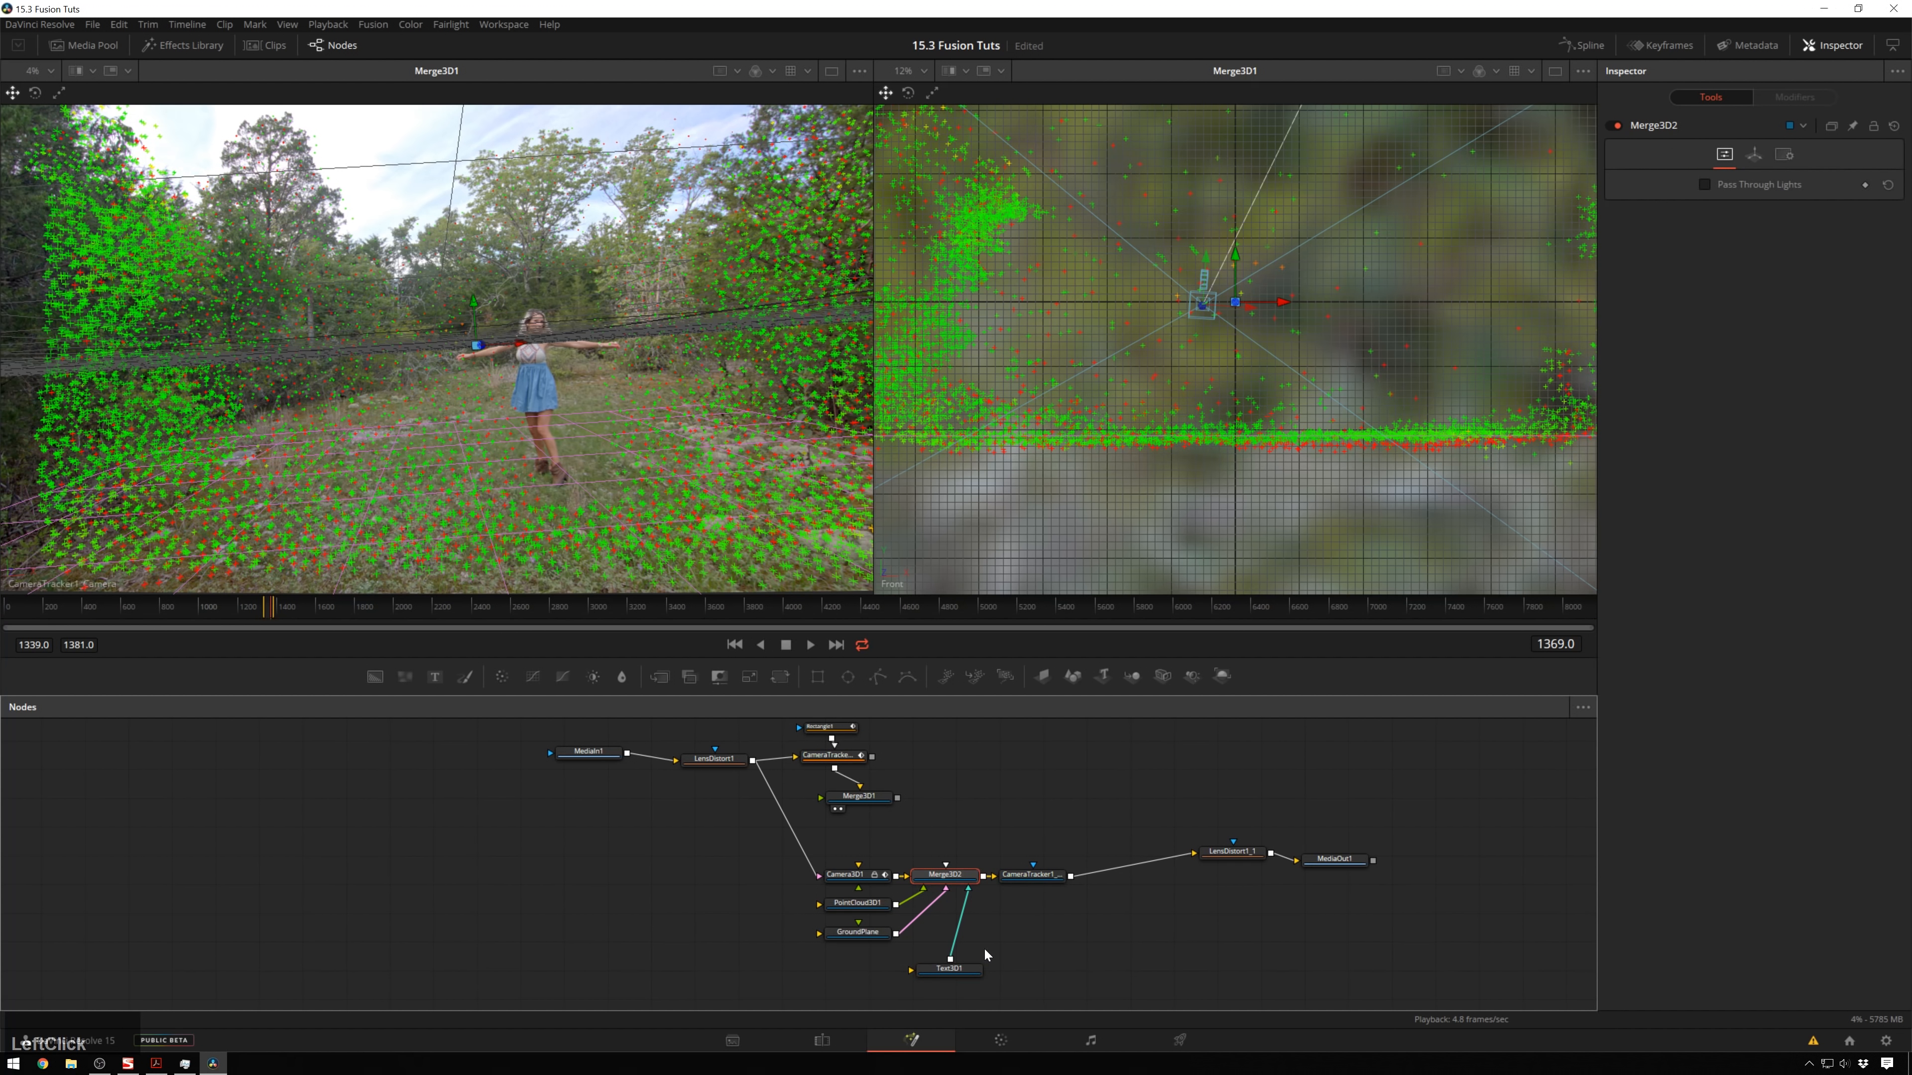
Enter SHREK as the styled text of Text3D1 and line the node up under the GroundPlane node.
{"action": "left_click", "coordinate": [949, 976]}
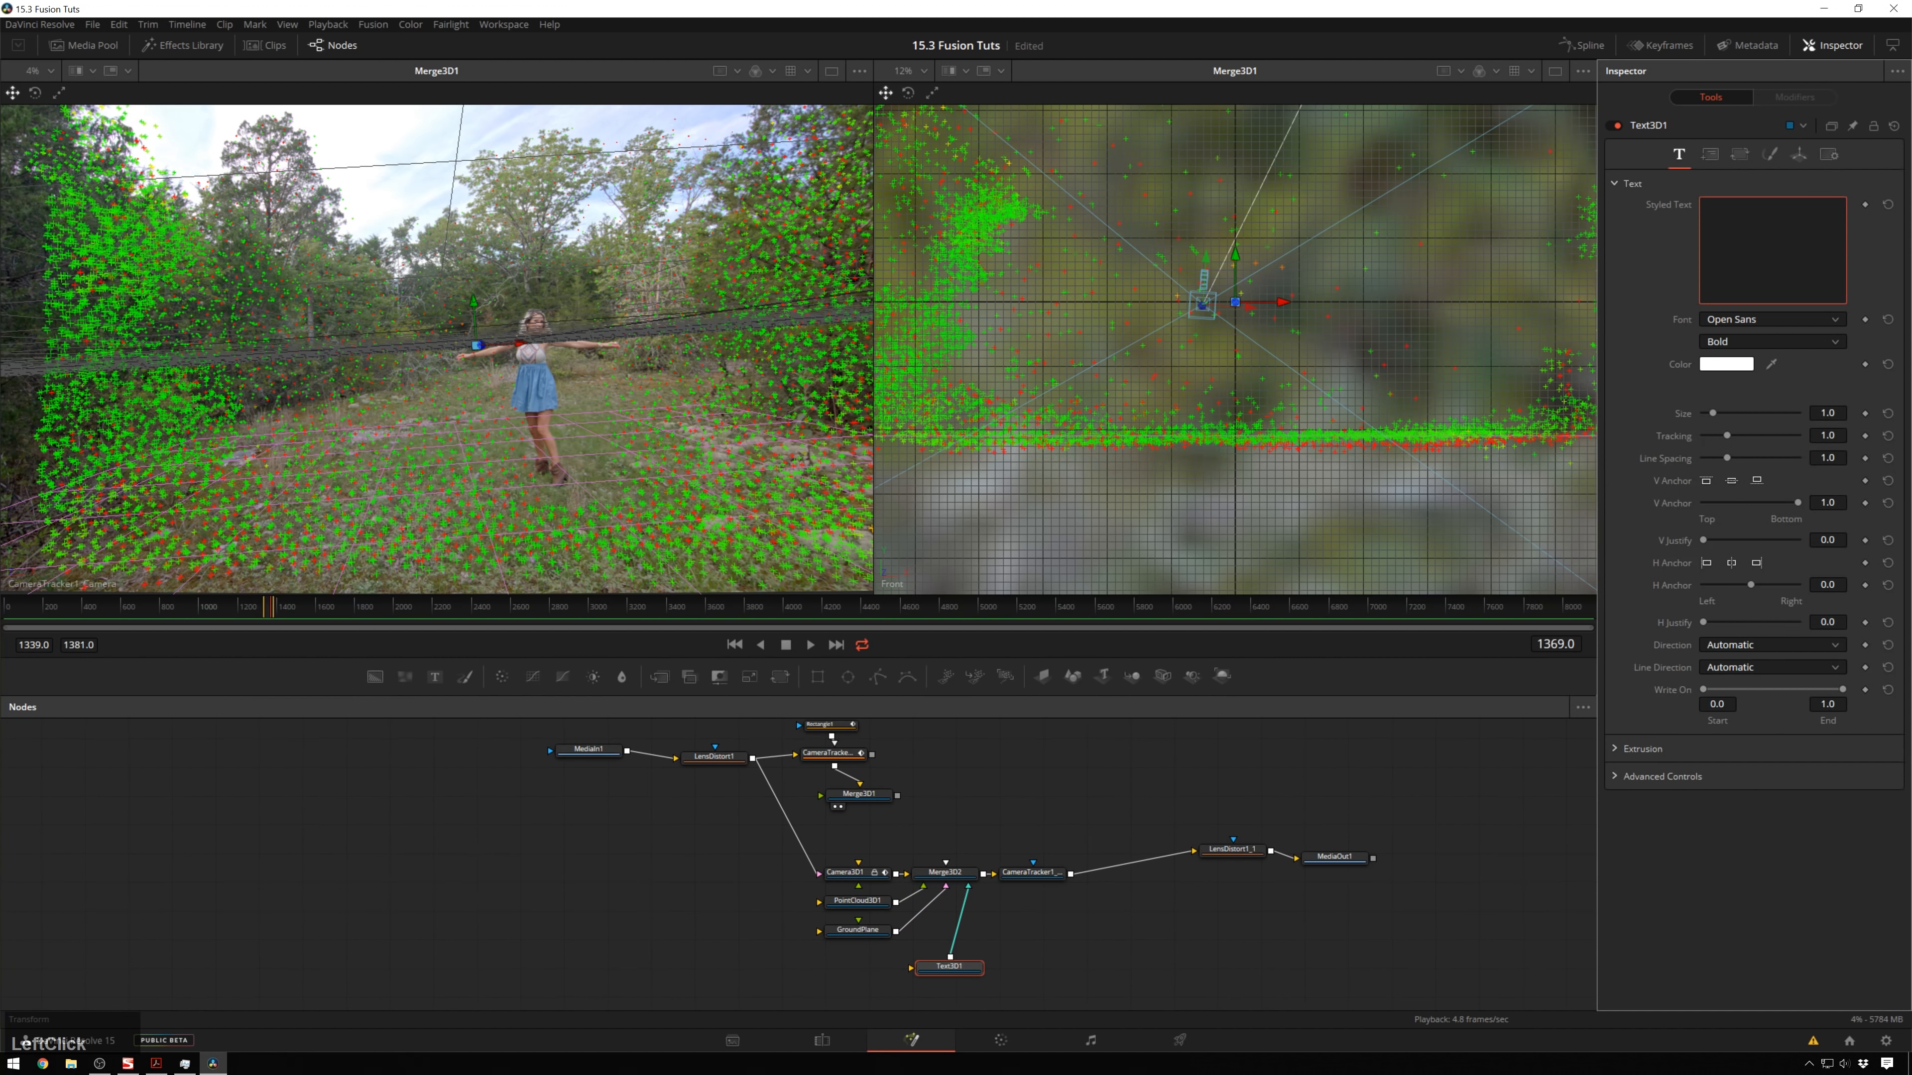
{"action": "type", "text": "SHREK"}
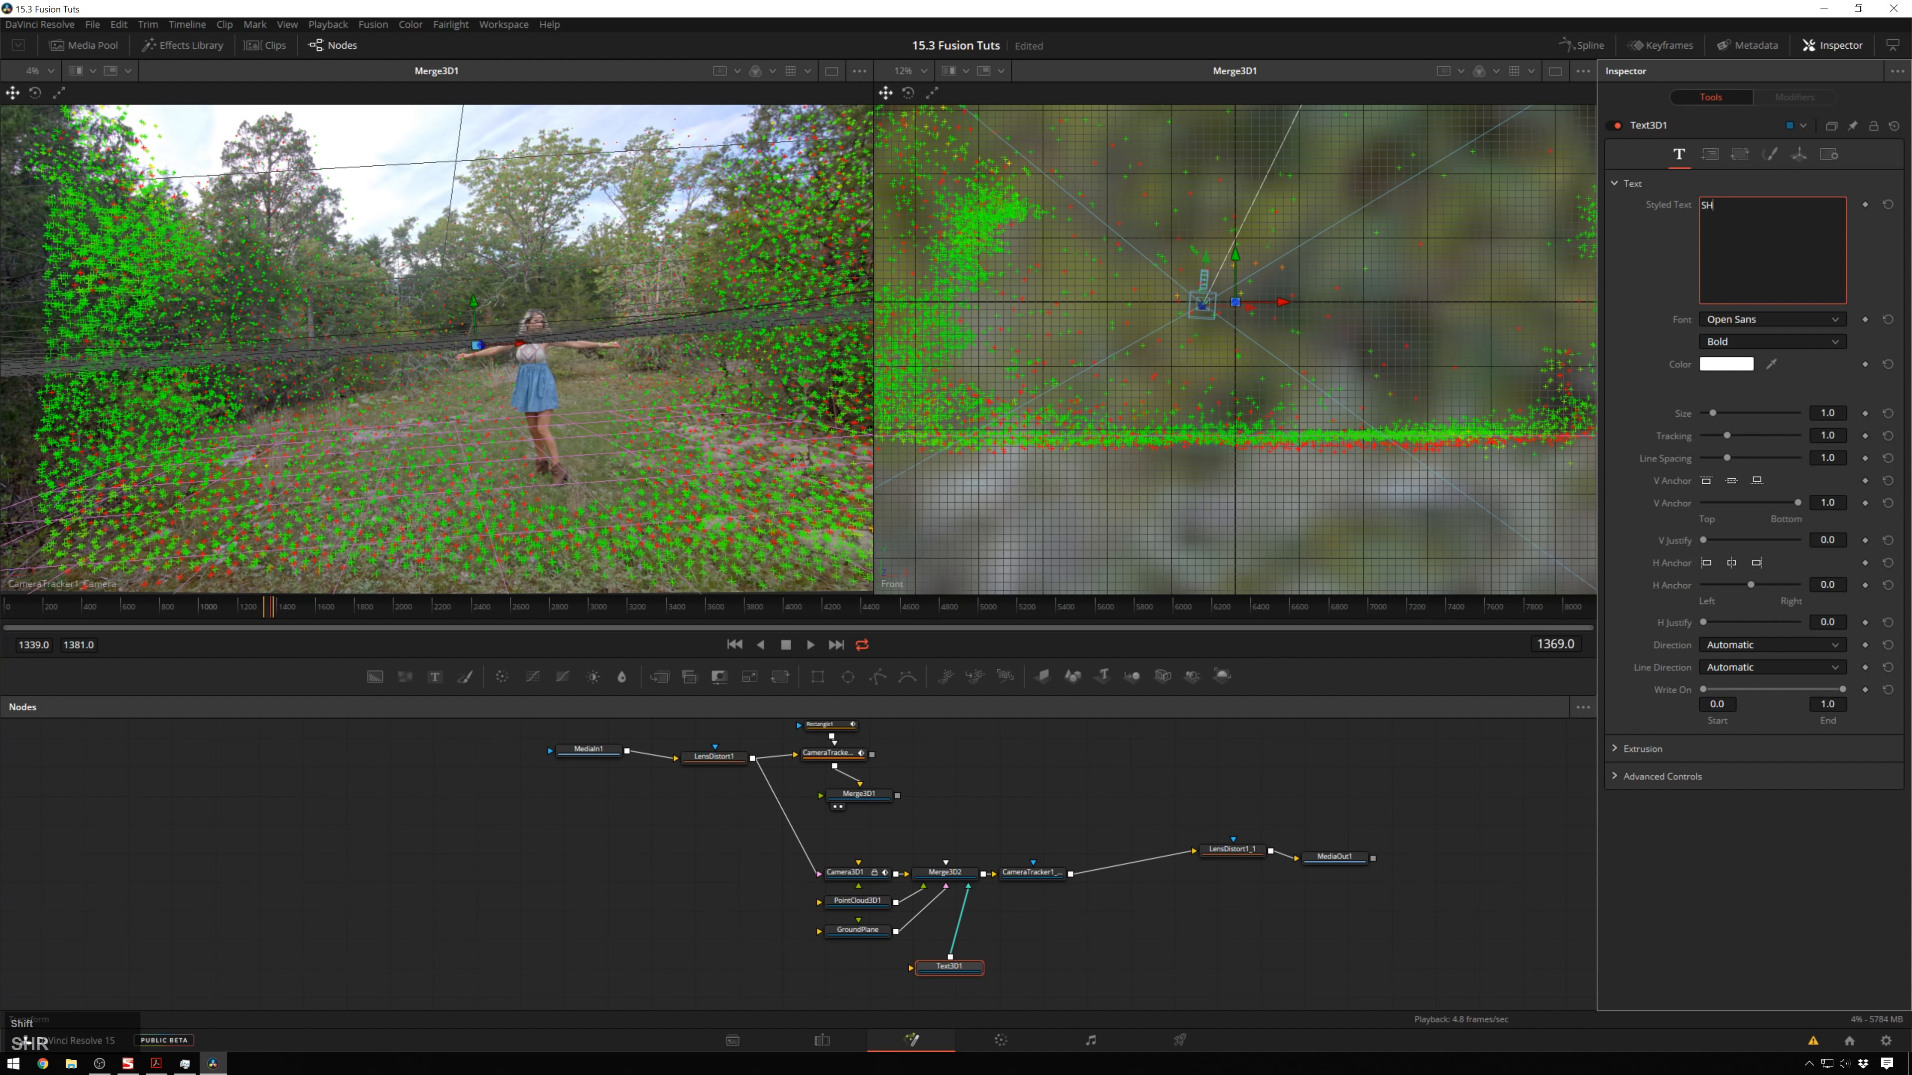
{"action": "key", "text": "Return"}
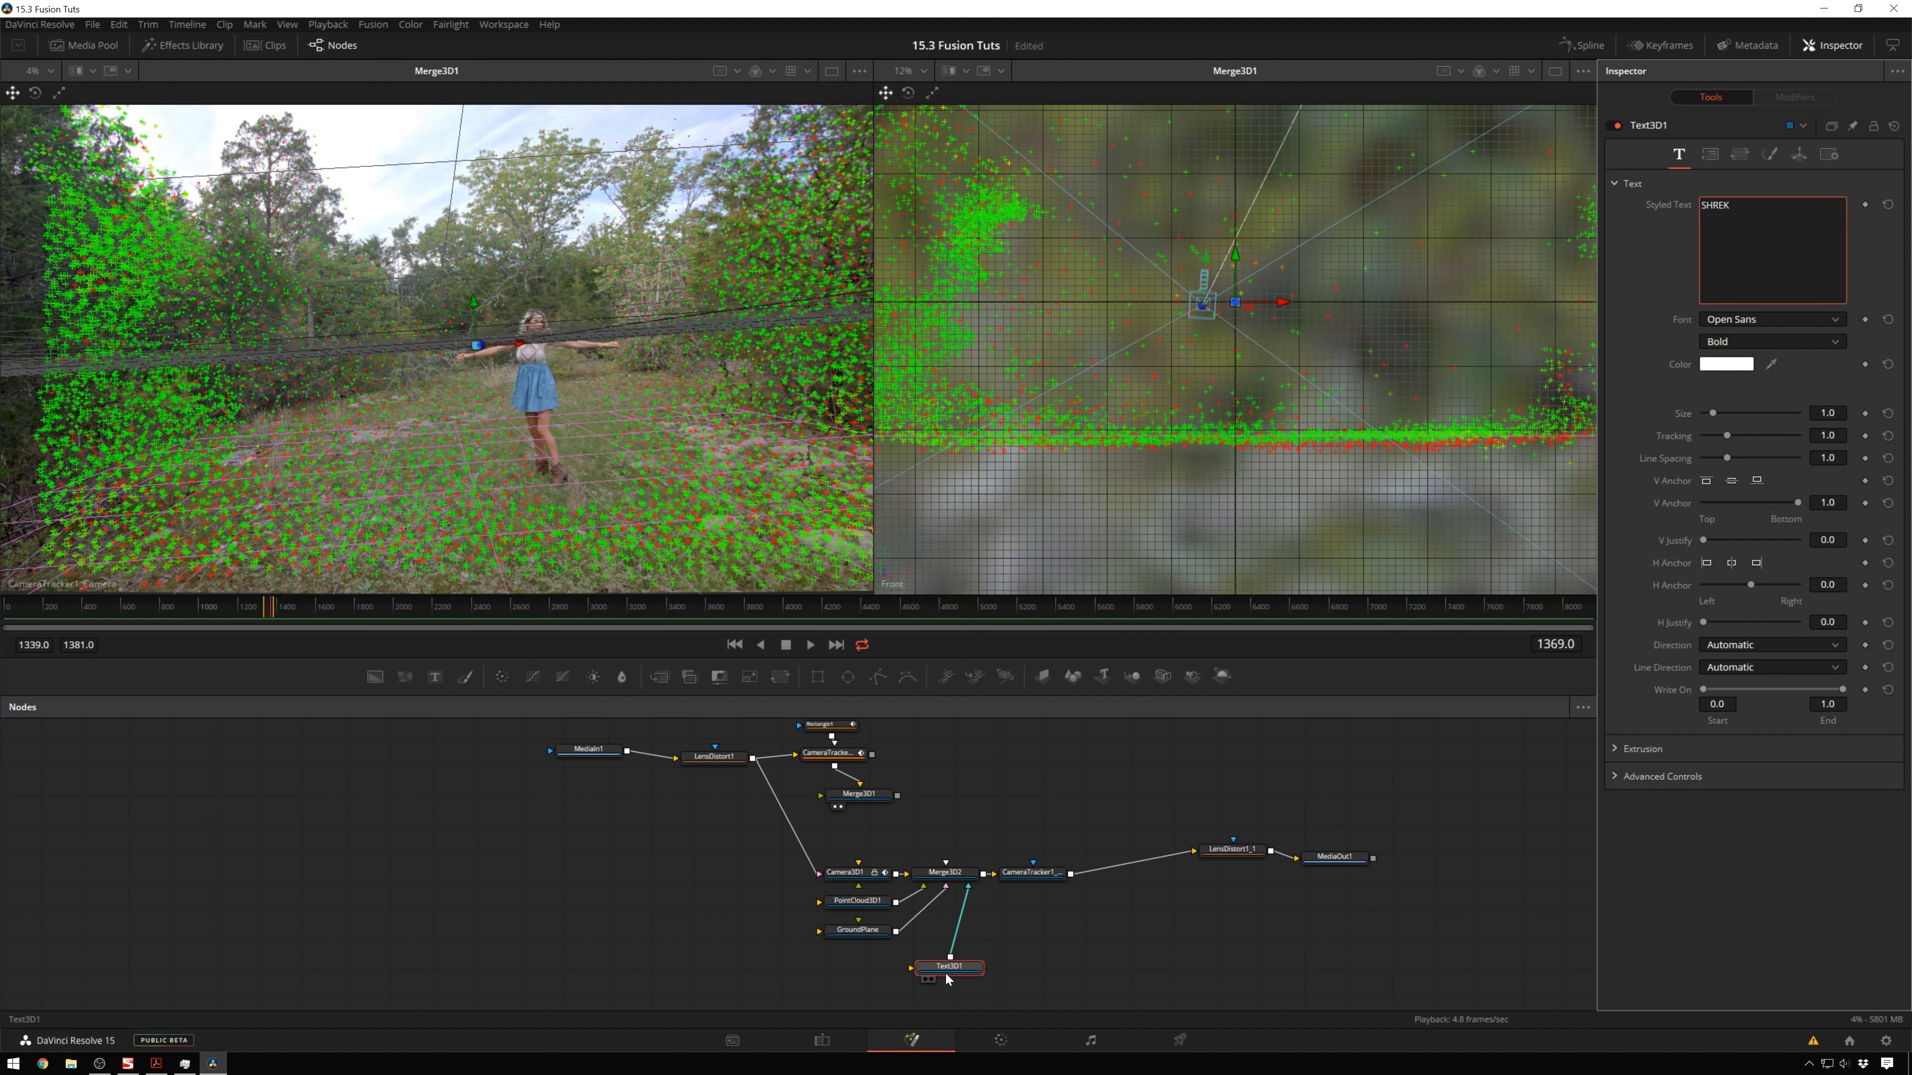
{"action": "left_click_drag", "start_coordinate": [946, 977], "coordinate": [872, 979]}
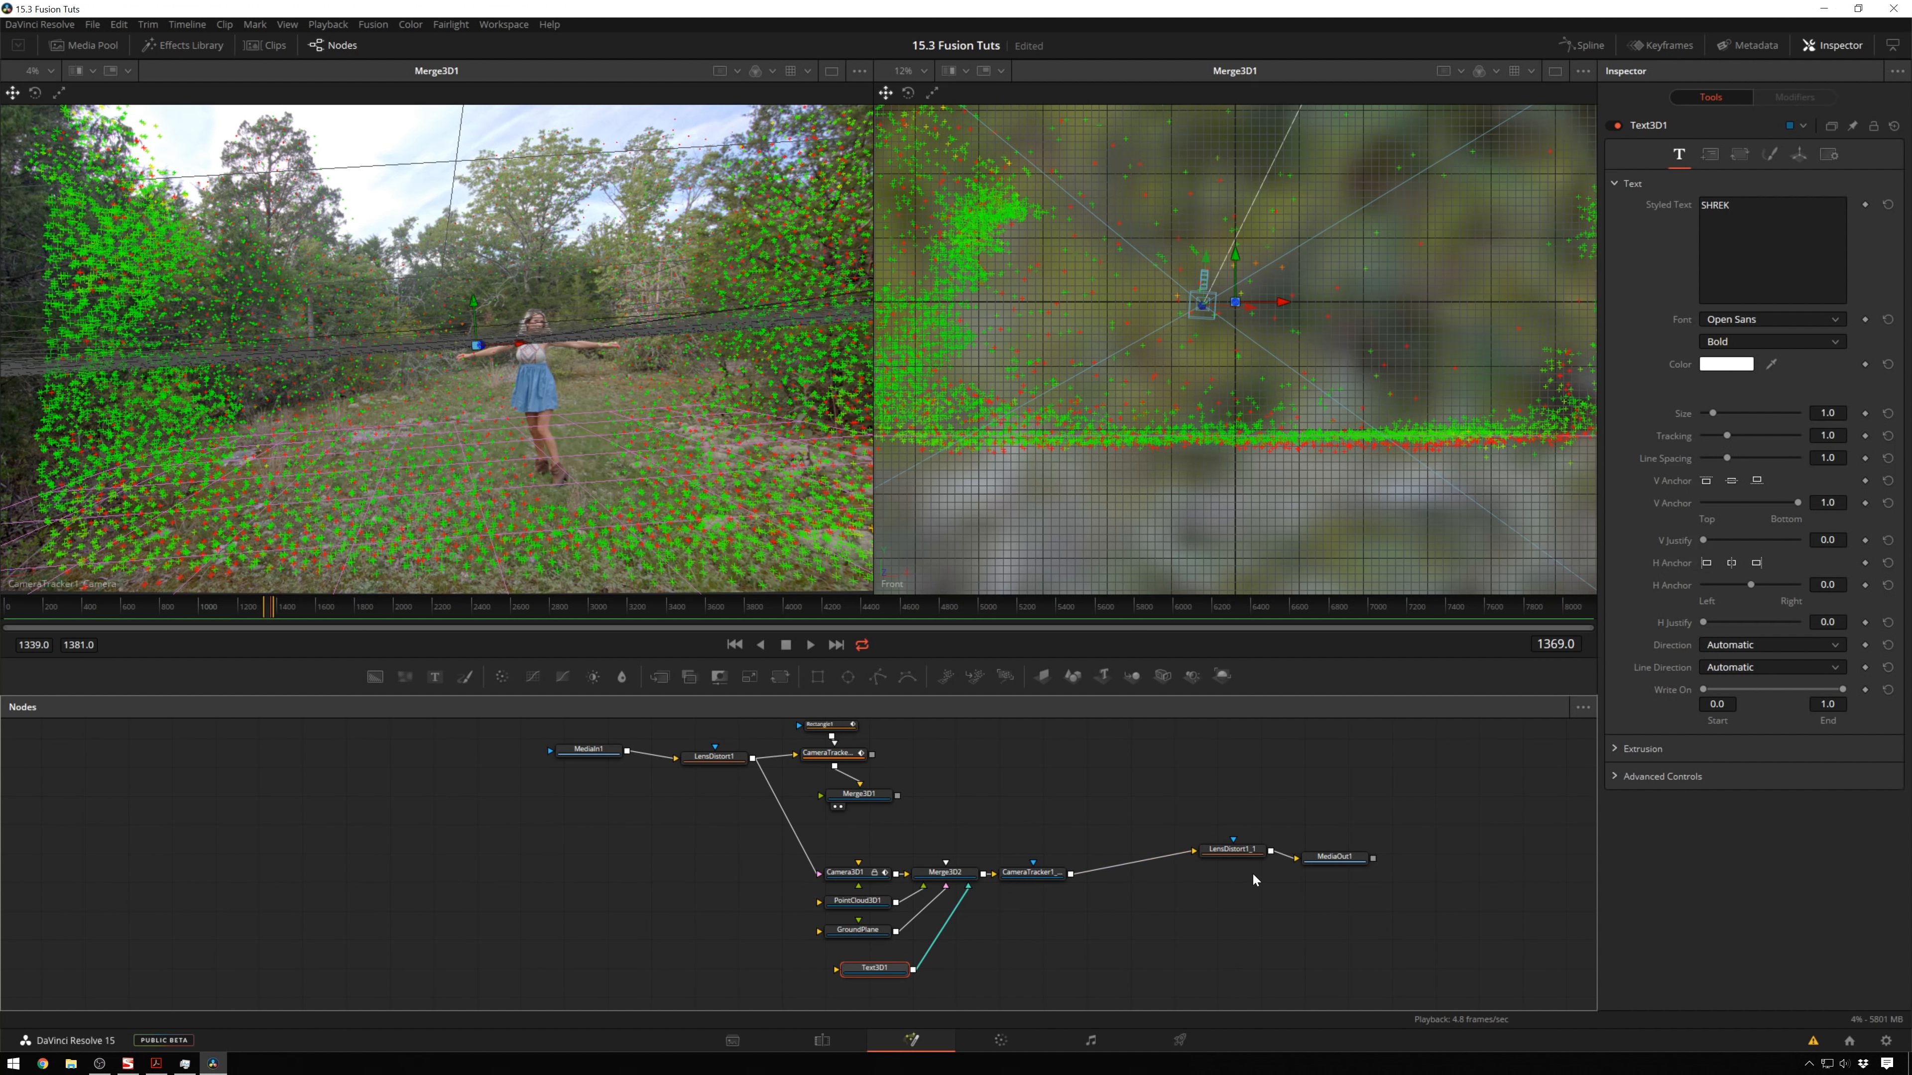
Show MediaOut1 in the second viewer and set the 3D text's size to 5.59.
{"action": "left_click", "coordinate": [1352, 865]}
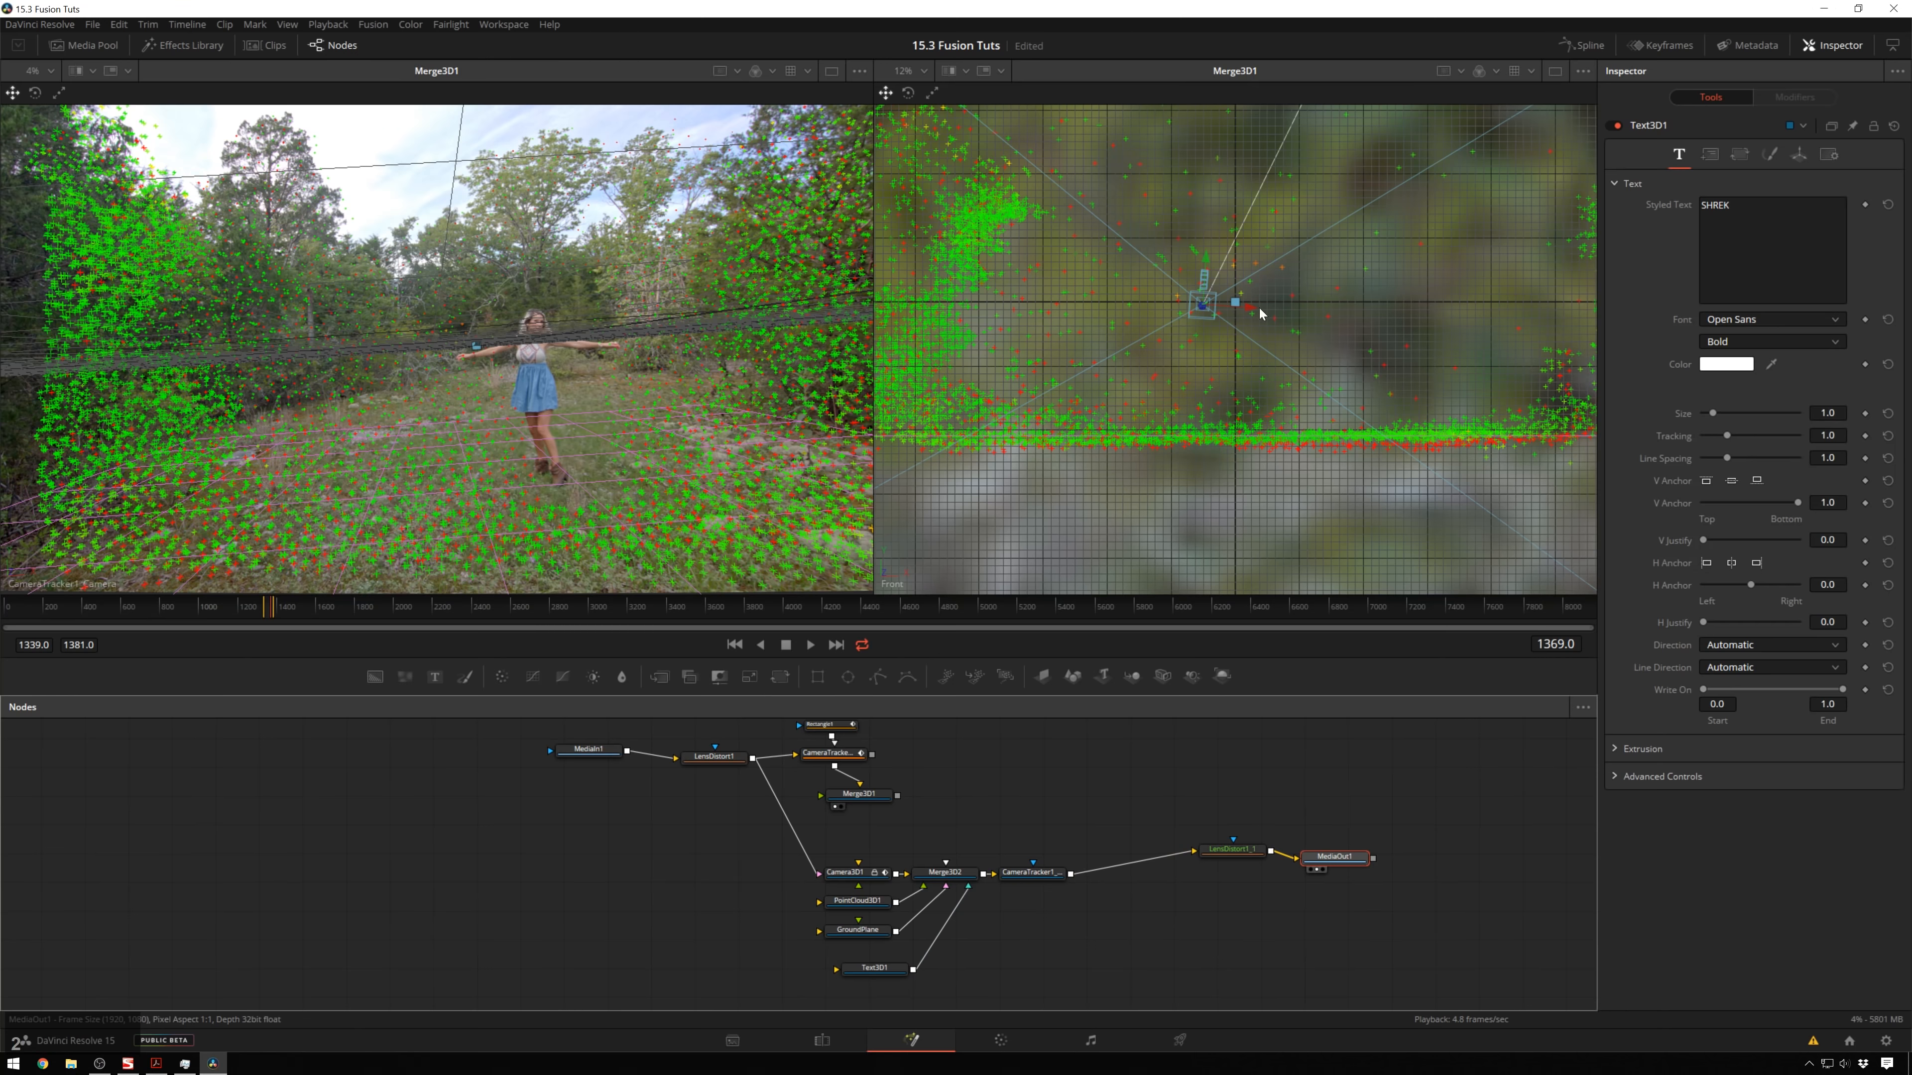
{"action": "key", "text": "2"}
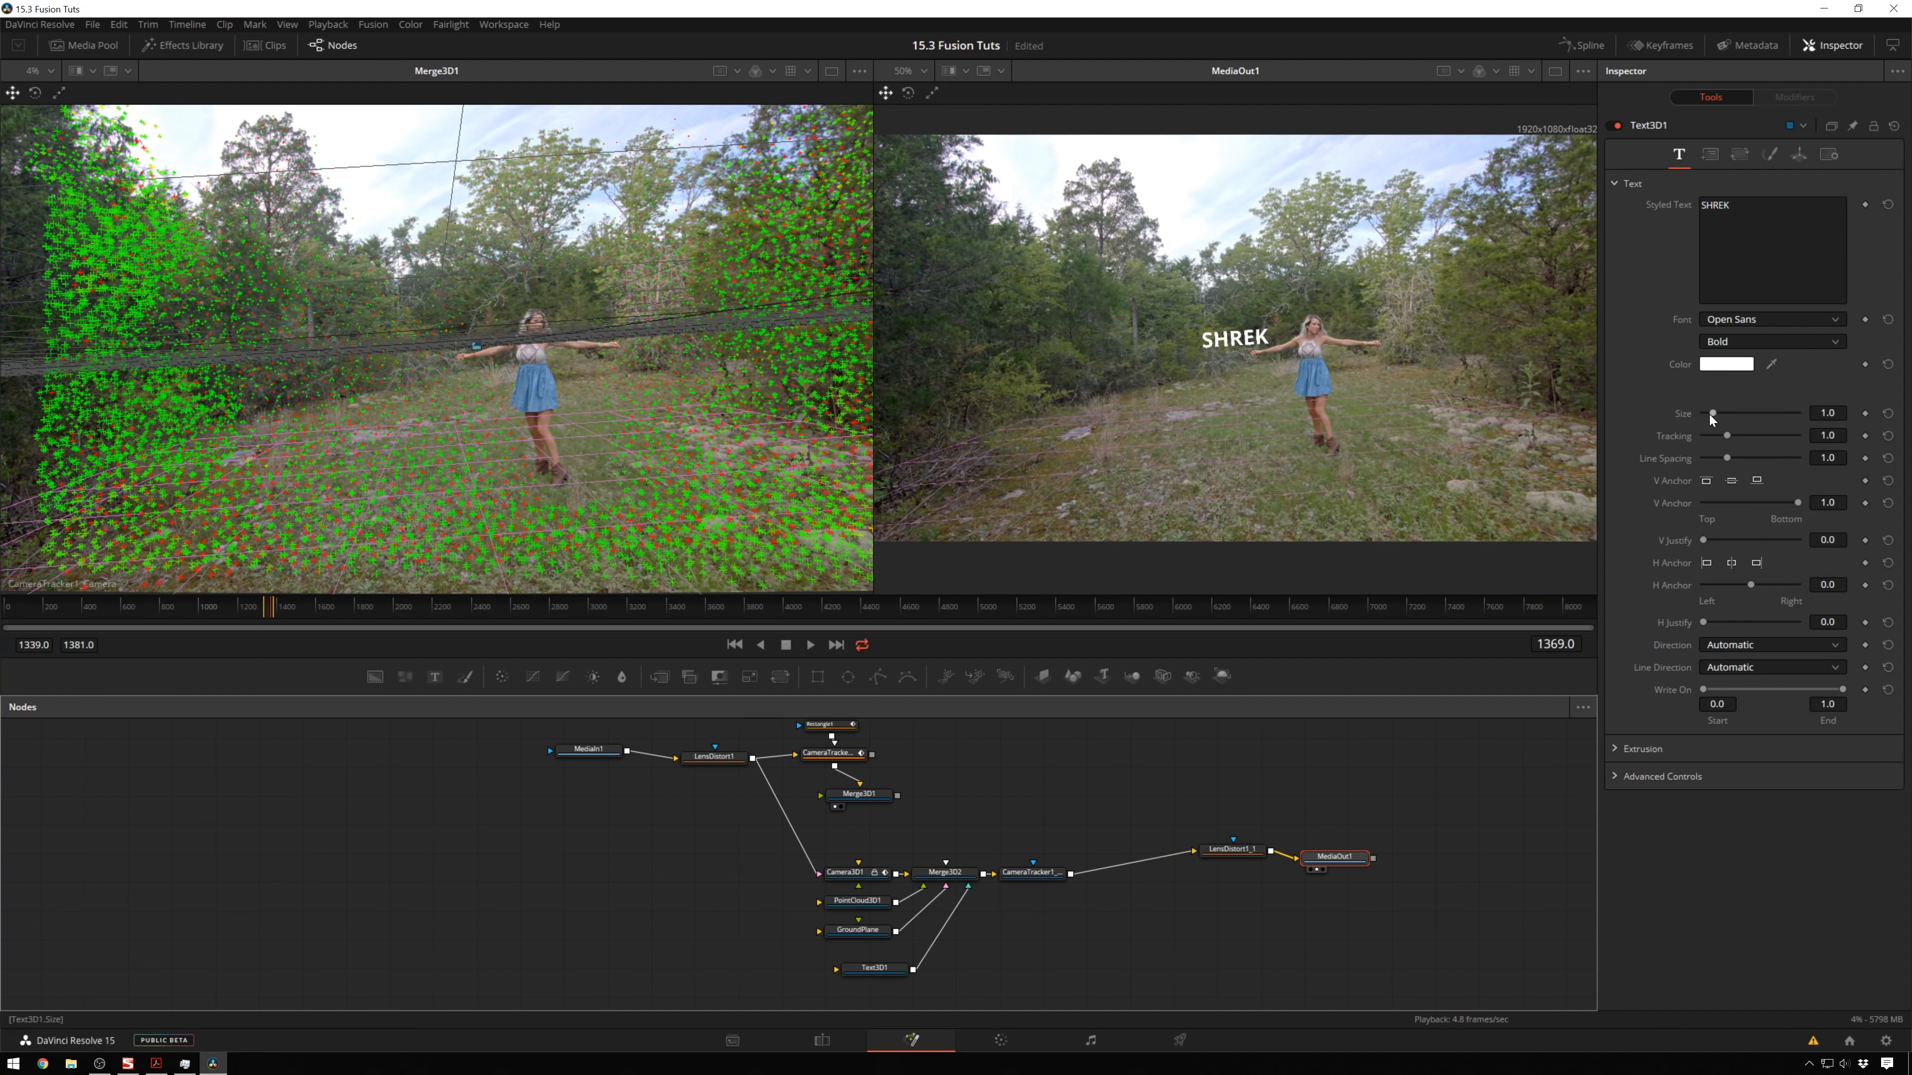
{"action": "left_click_drag", "start_coordinate": [1711, 413], "coordinate": [1756, 419]}
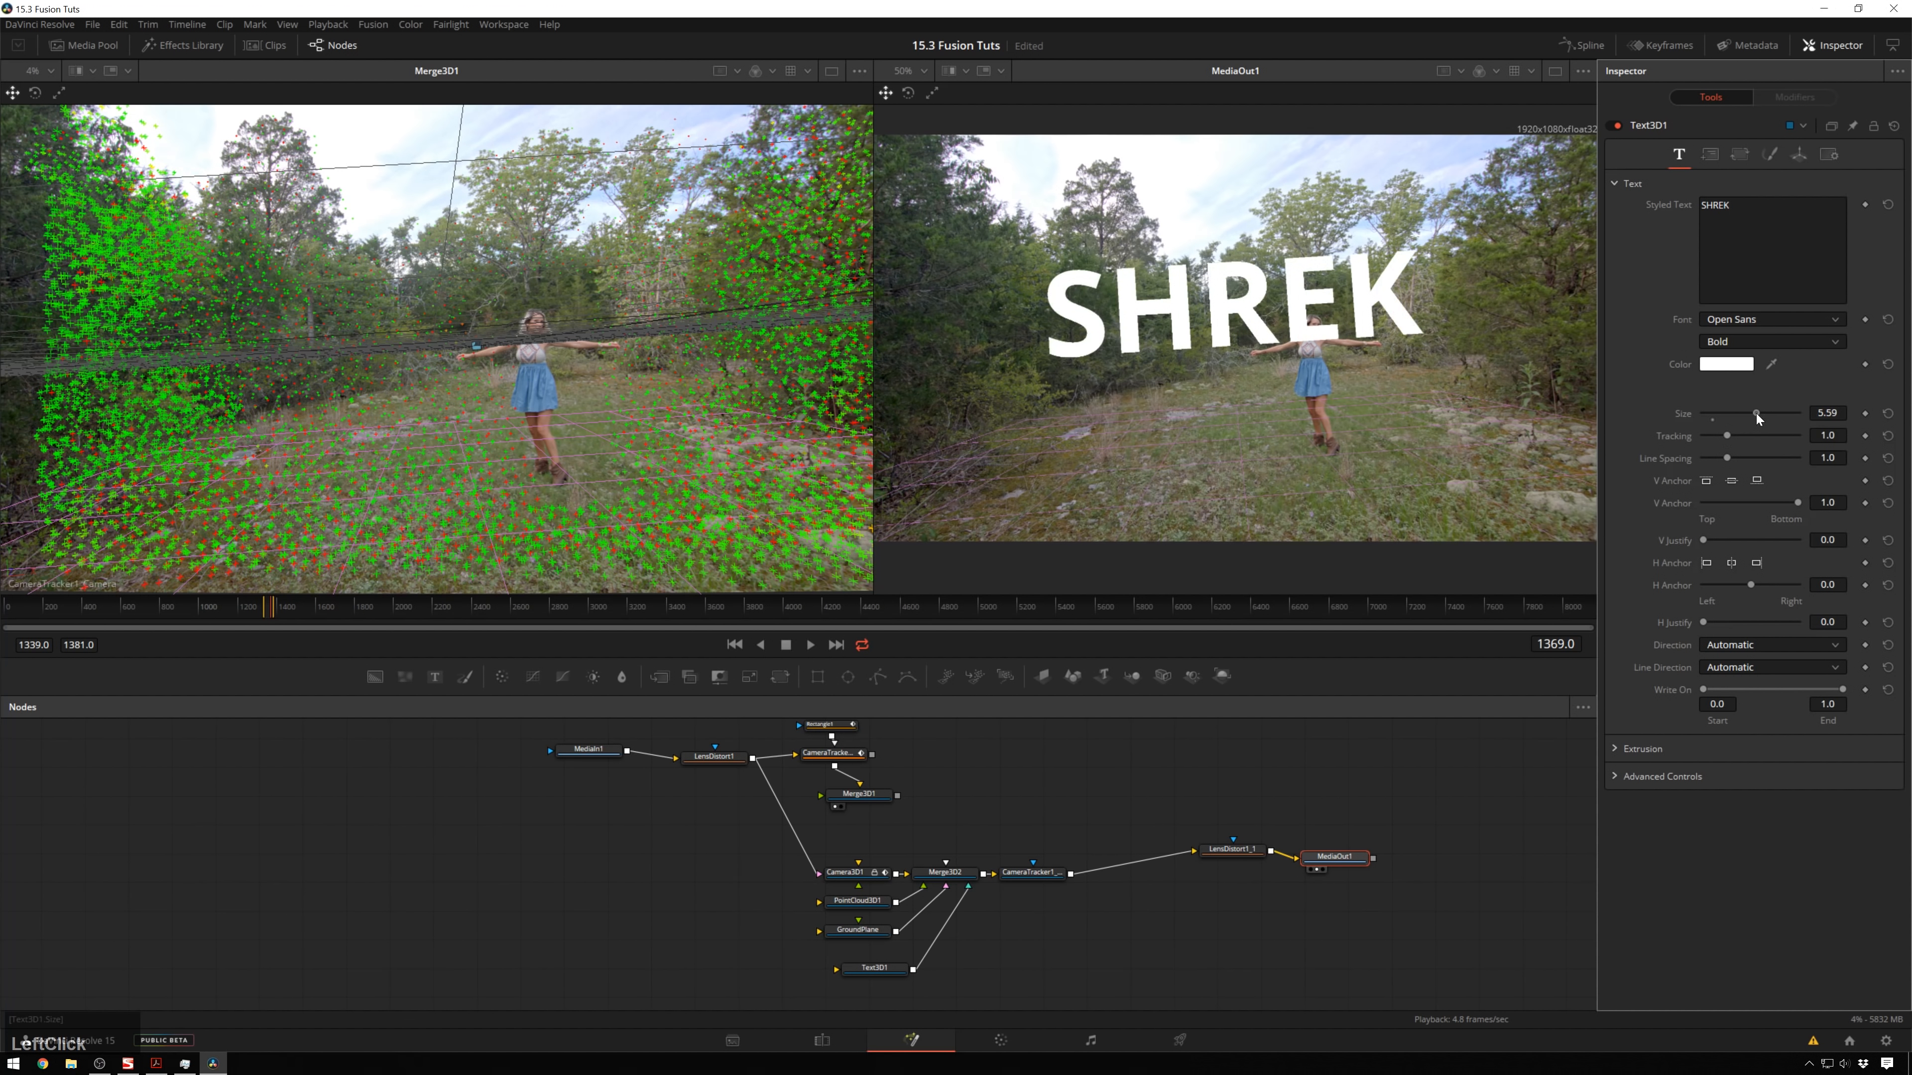
Change the 3D text's color to a dark green, HTML value #4c9003.
{"action": "left_click", "coordinate": [1722, 366]}
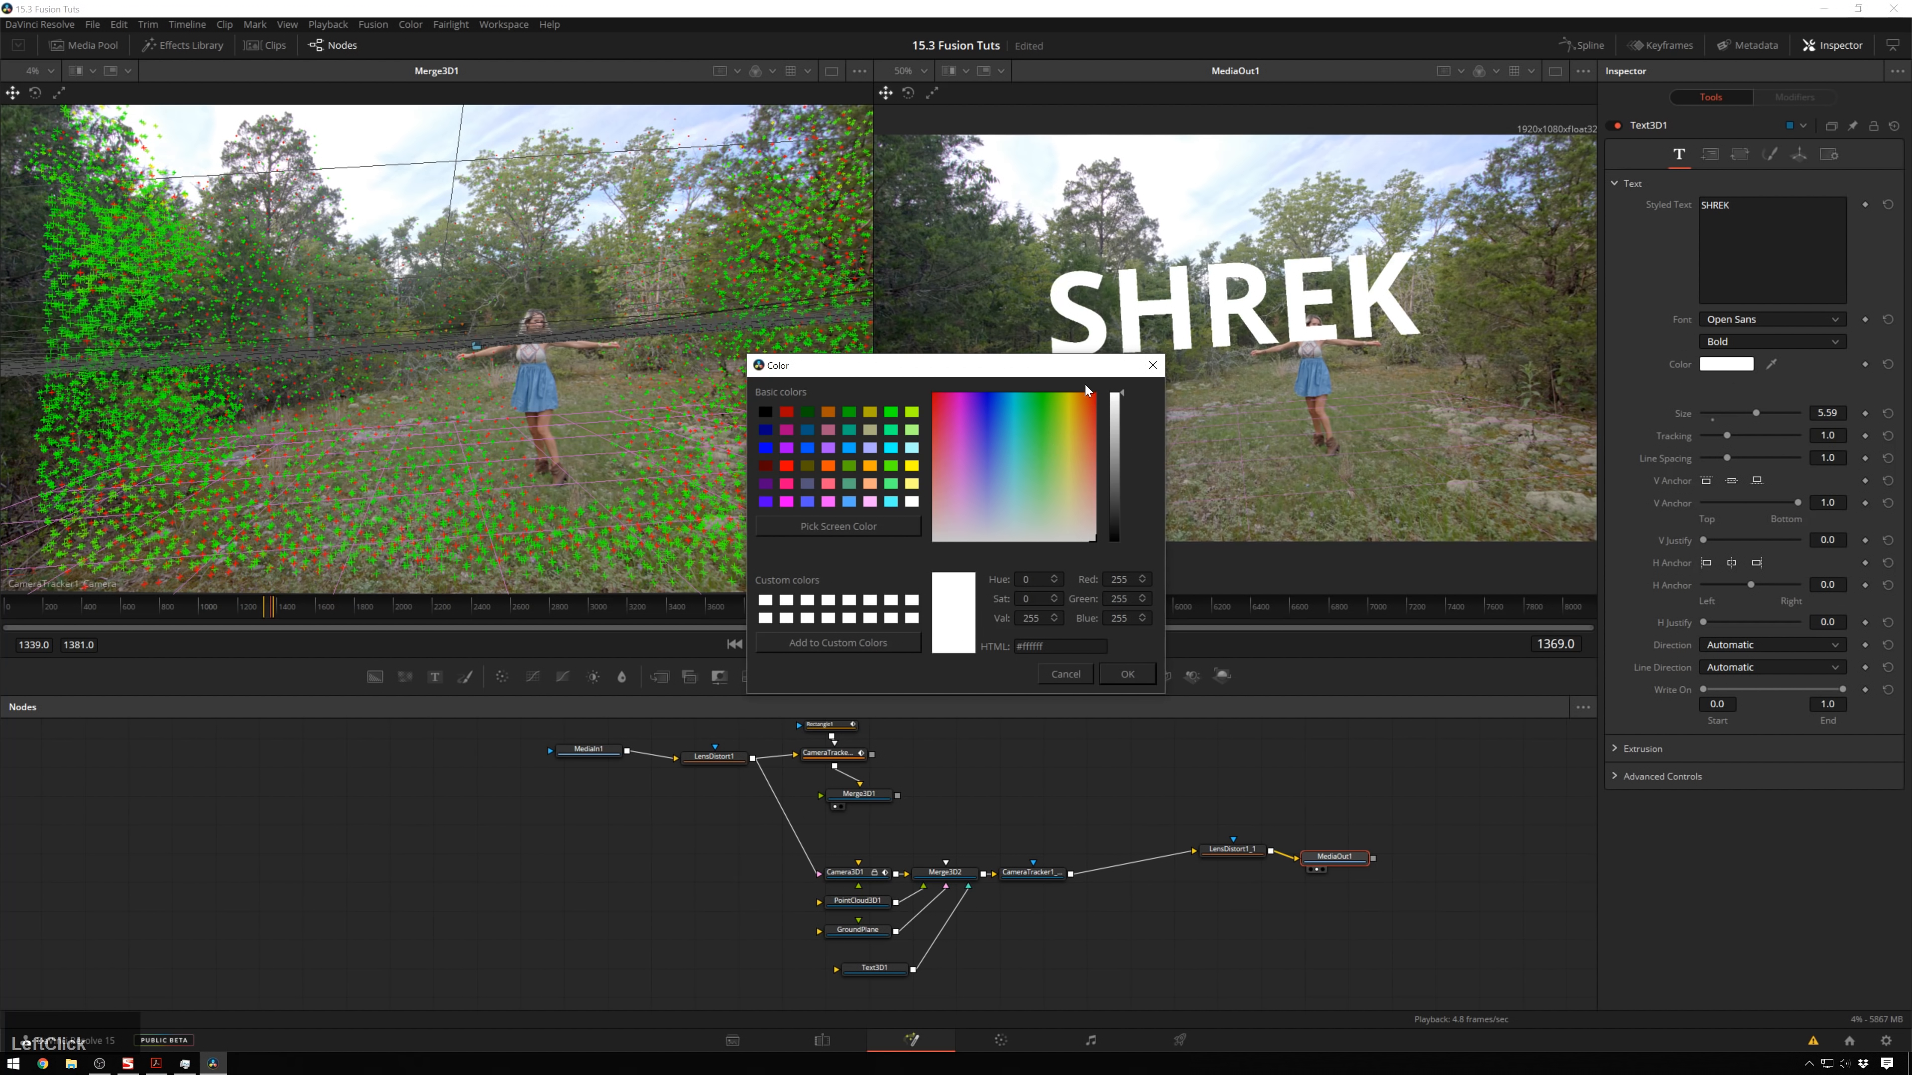
{"action": "left_click", "coordinate": [1045, 402]}
{"action": "mouse_move", "coordinate": [1041, 406]}
{"action": "left_mouse_down"}
{"action": "mouse_move", "coordinate": [1105, 442]}
{"action": "mouse_move", "coordinate": [1054, 396]}
{"action": "left_mouse_up"}
{"action": "left_click", "coordinate": [1115, 457]}
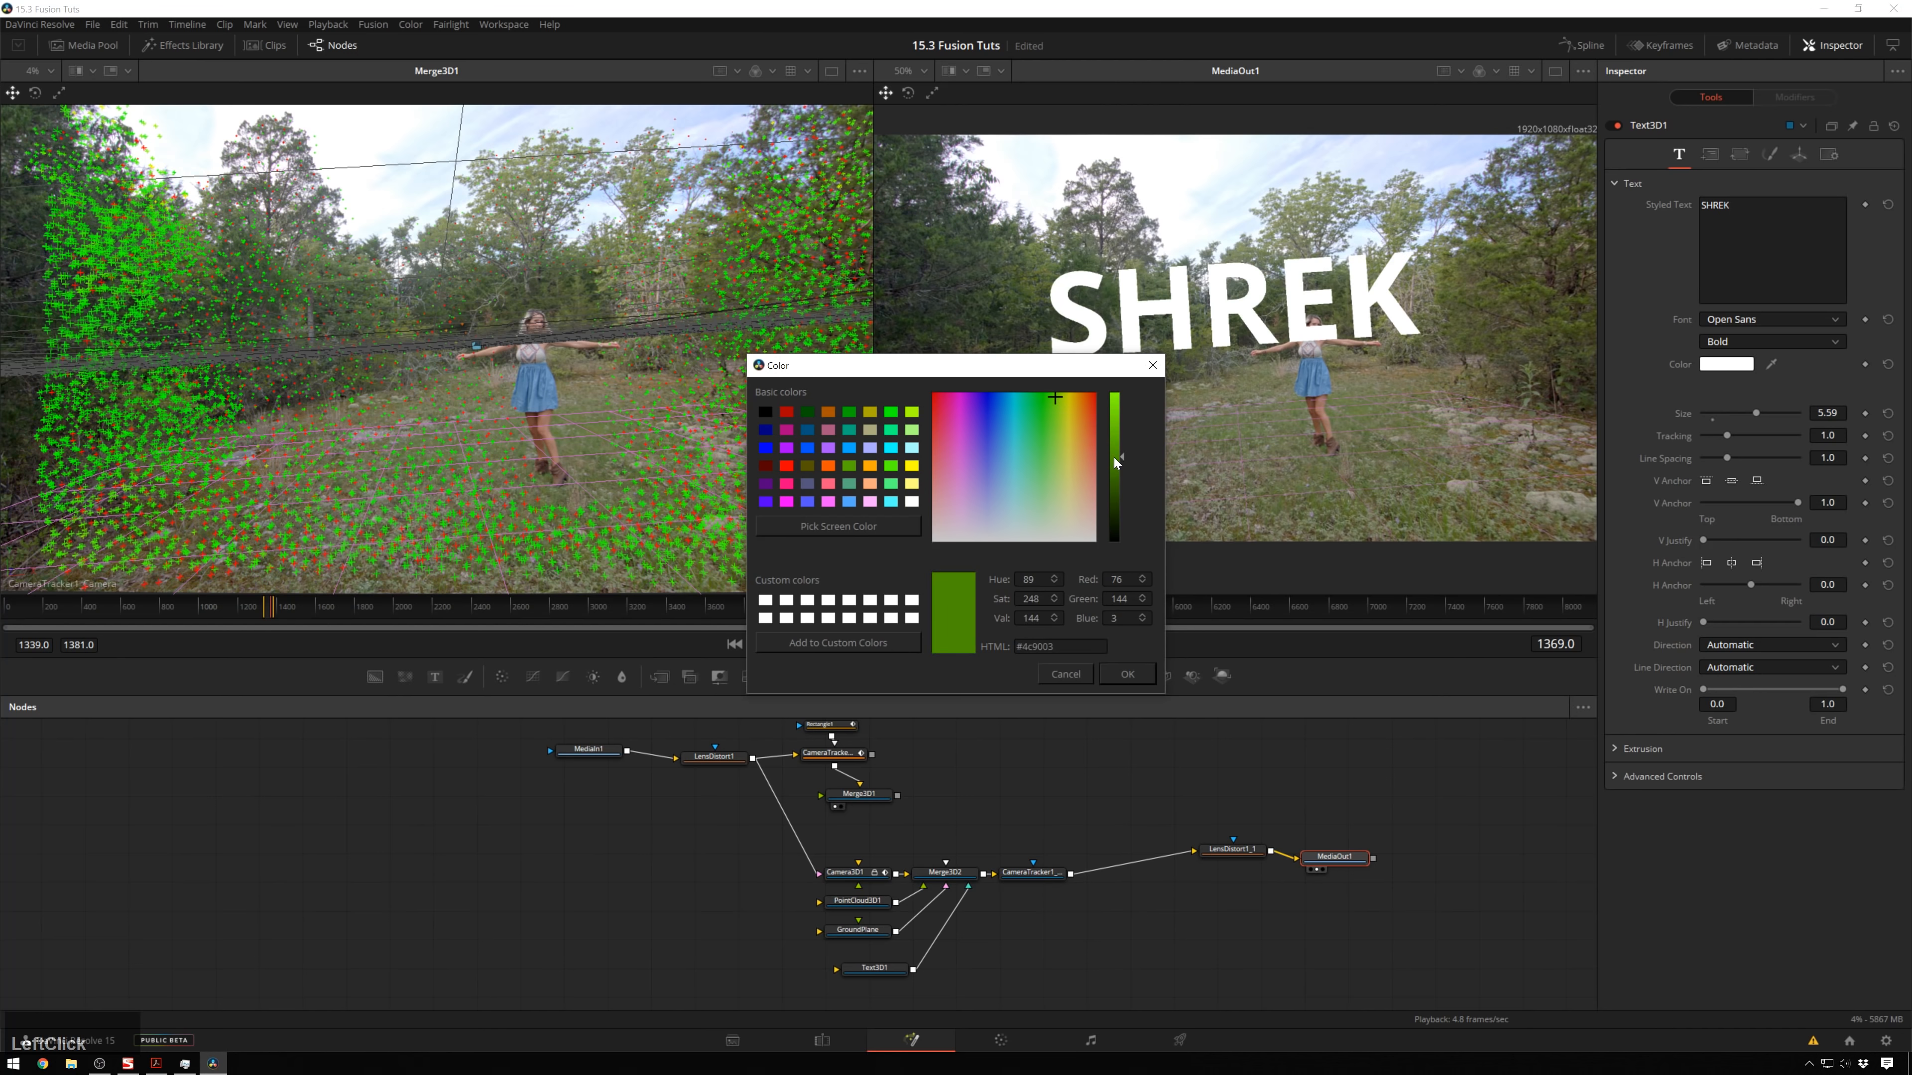
{"action": "left_click", "coordinate": [1137, 670]}
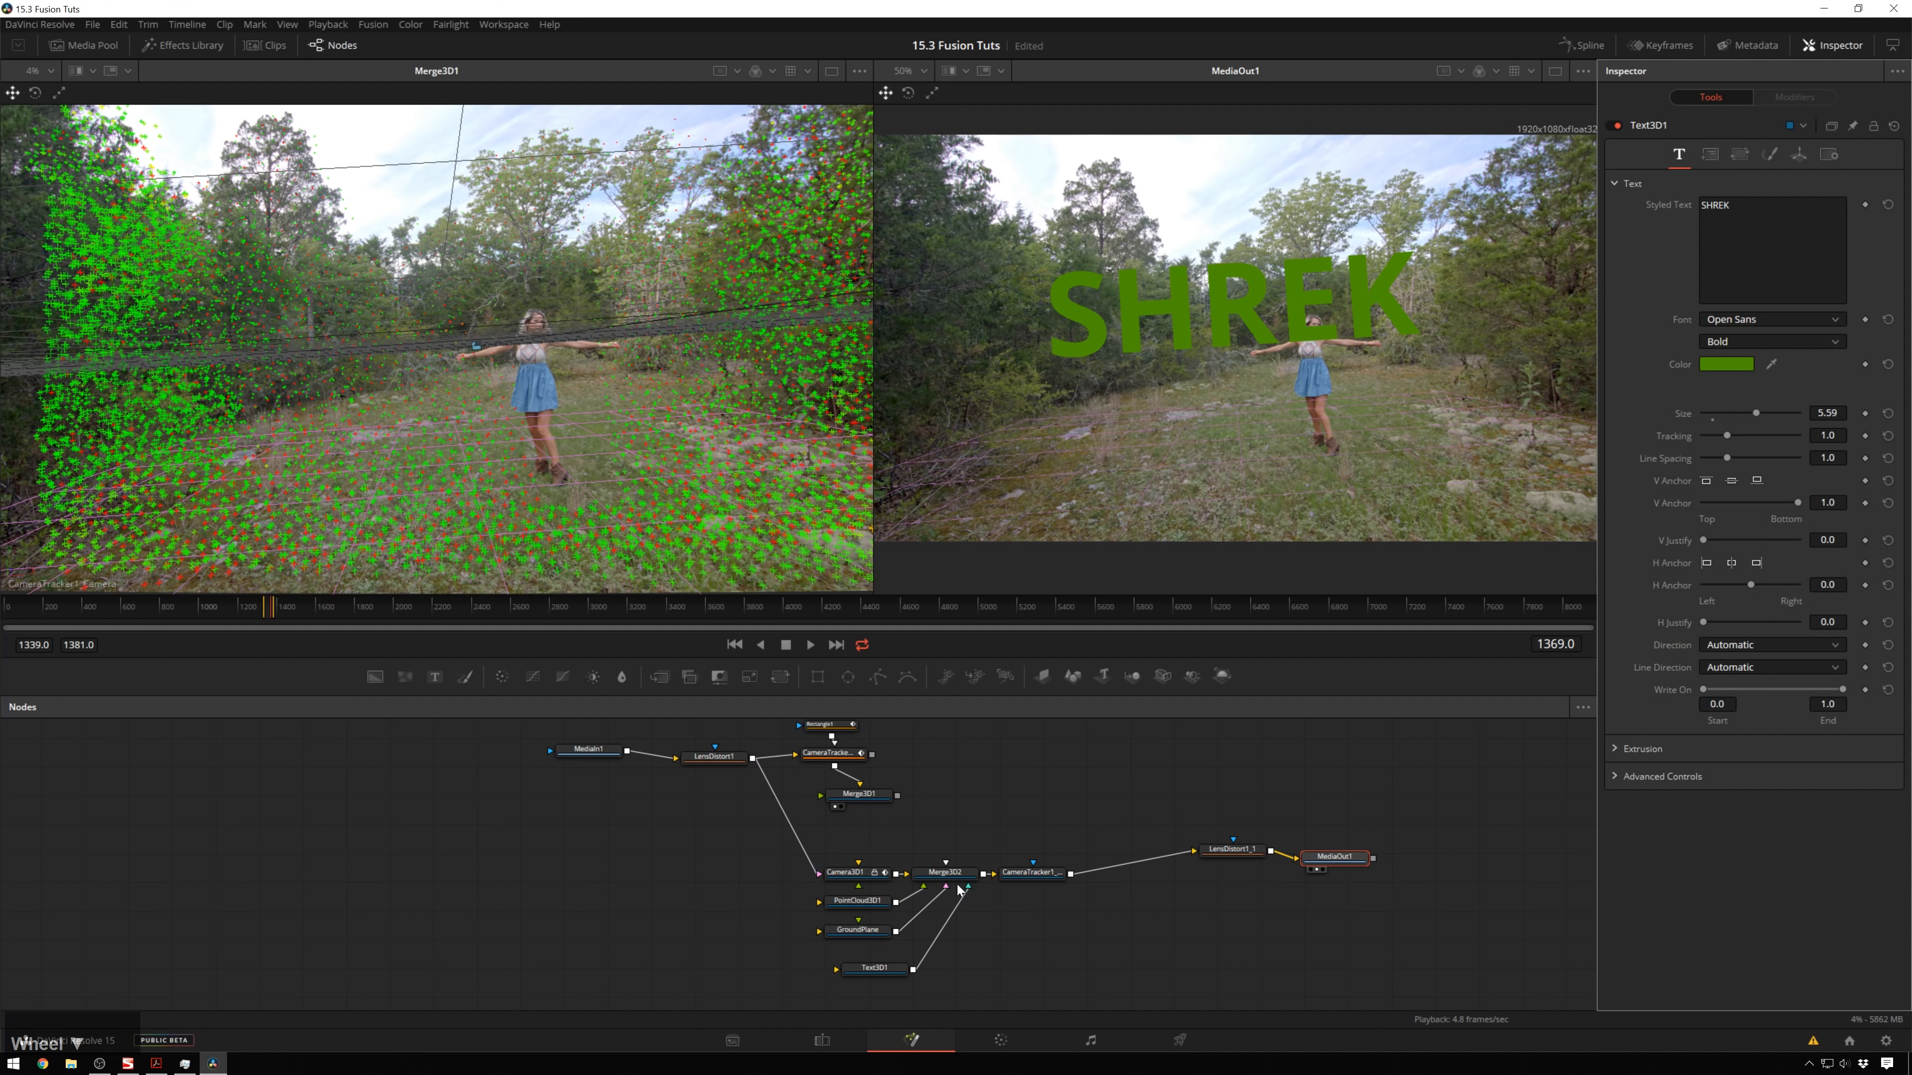
Show Merge3D2 in the first viewer.
{"action": "left_click", "coordinate": [946, 874]}
{"action": "key", "text": "1"}
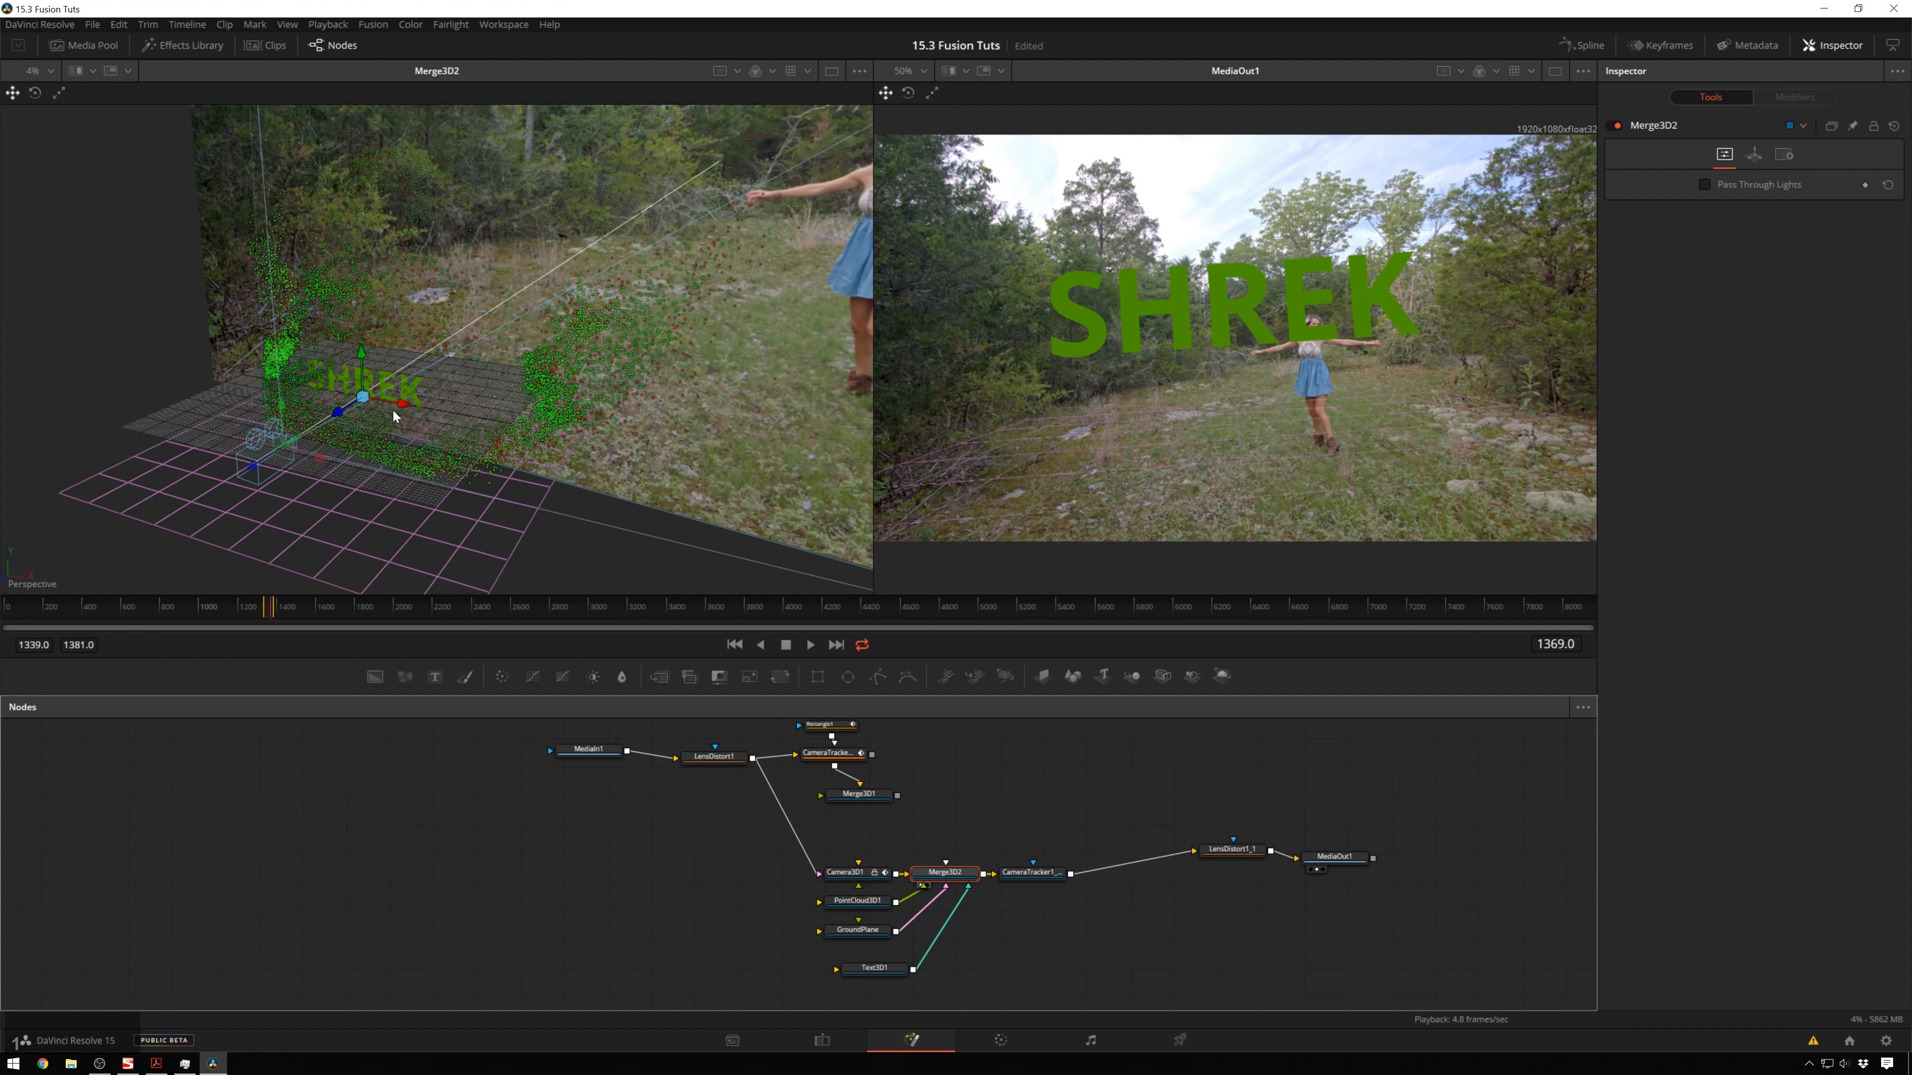